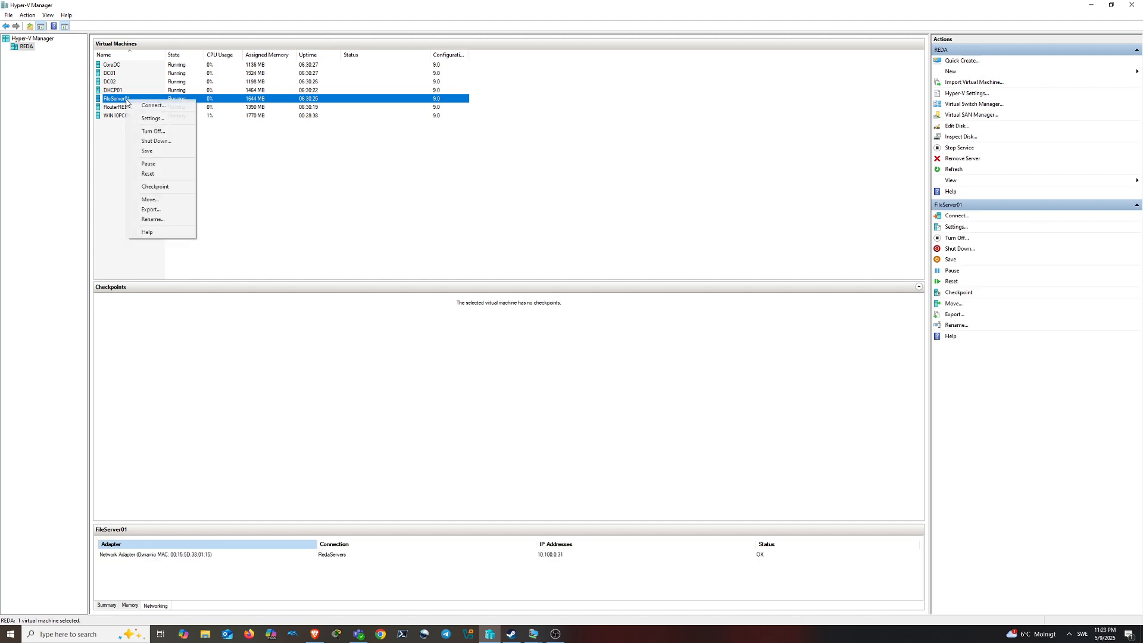
# Review FileServer01's network adapter settings, then connect to the FileServer01 console
pyautogui.click(164, 123)
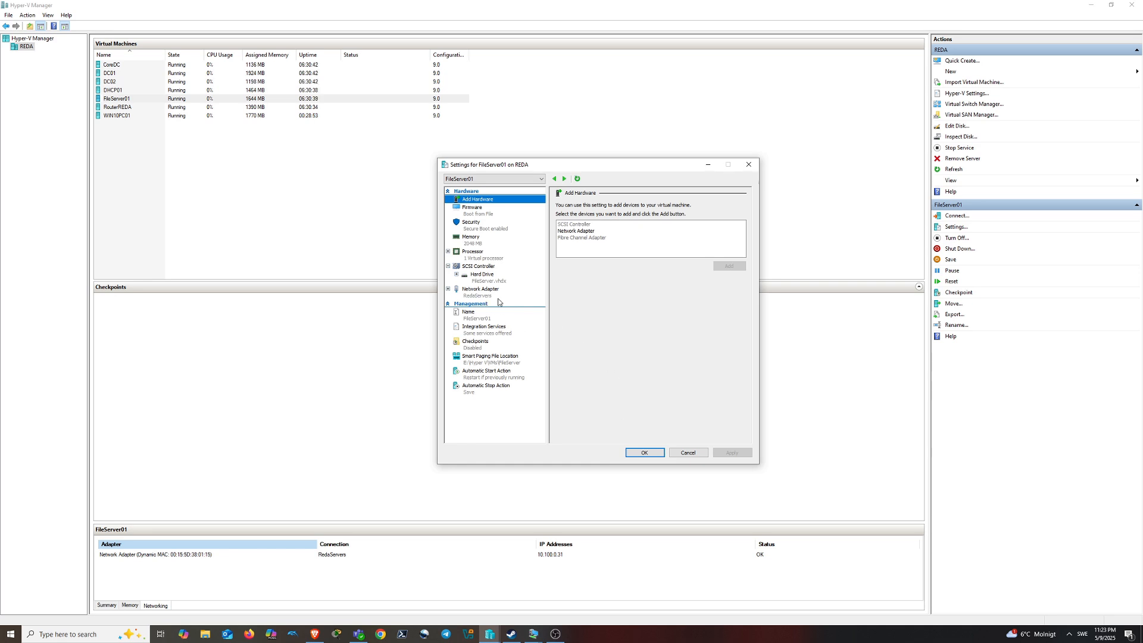
pyautogui.click(473, 299)
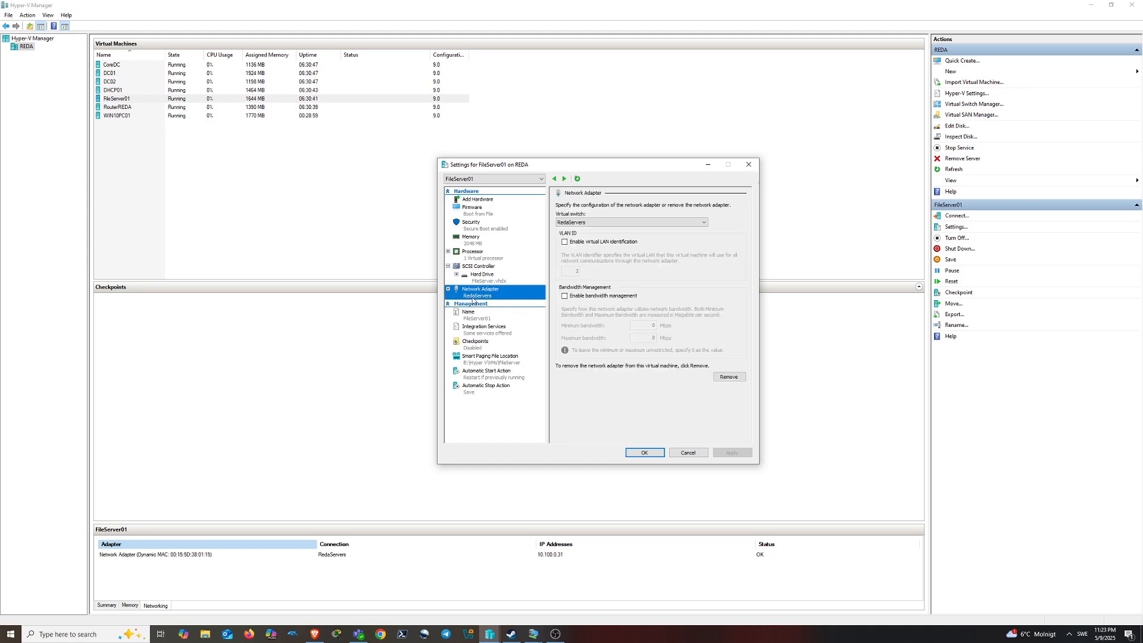
pyautogui.click(636, 447)
pyautogui.doubleClick(135, 102)
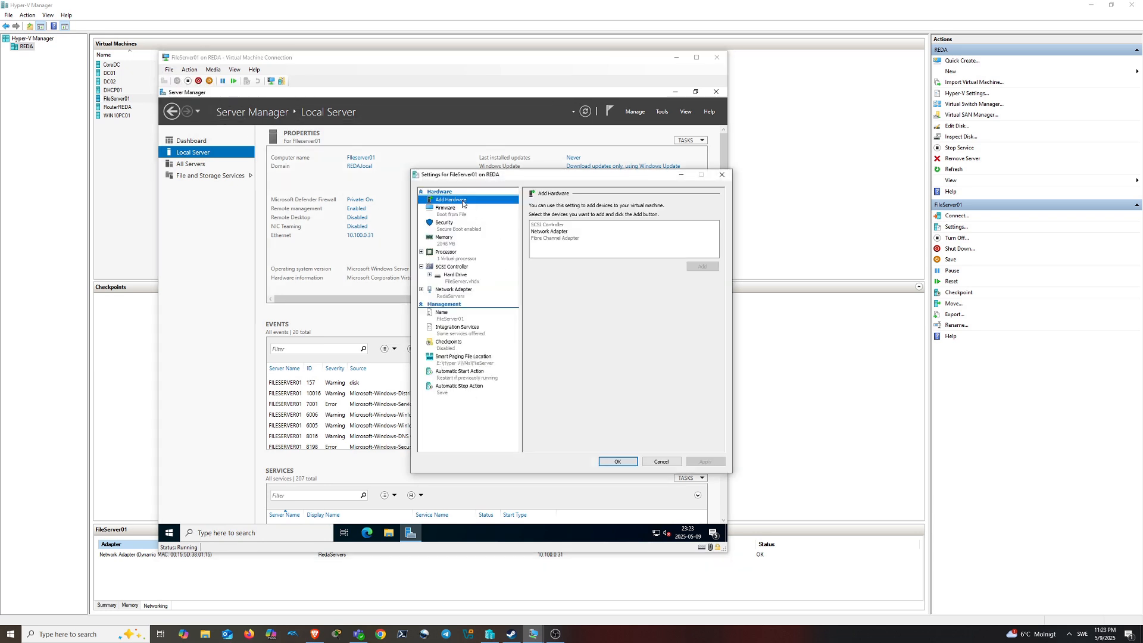
# Add a hard drive to FileServer01's SCSI controller and launch the New Virtual Hard Disk Wizard
pyautogui.click(466, 268)
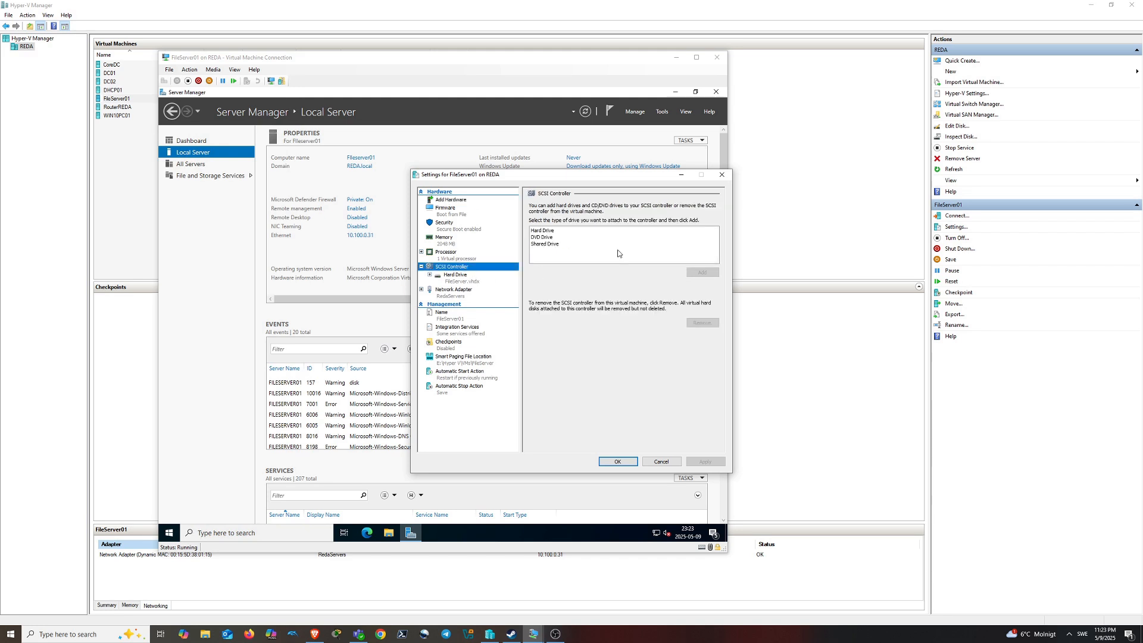
pyautogui.click(553, 231)
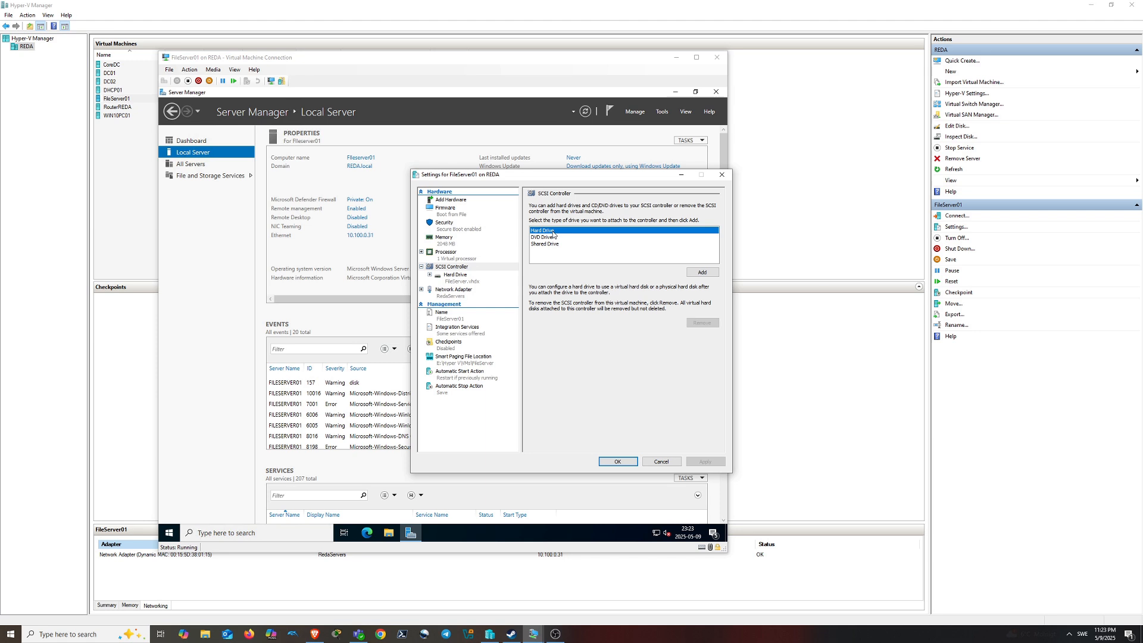
pyautogui.click(692, 273)
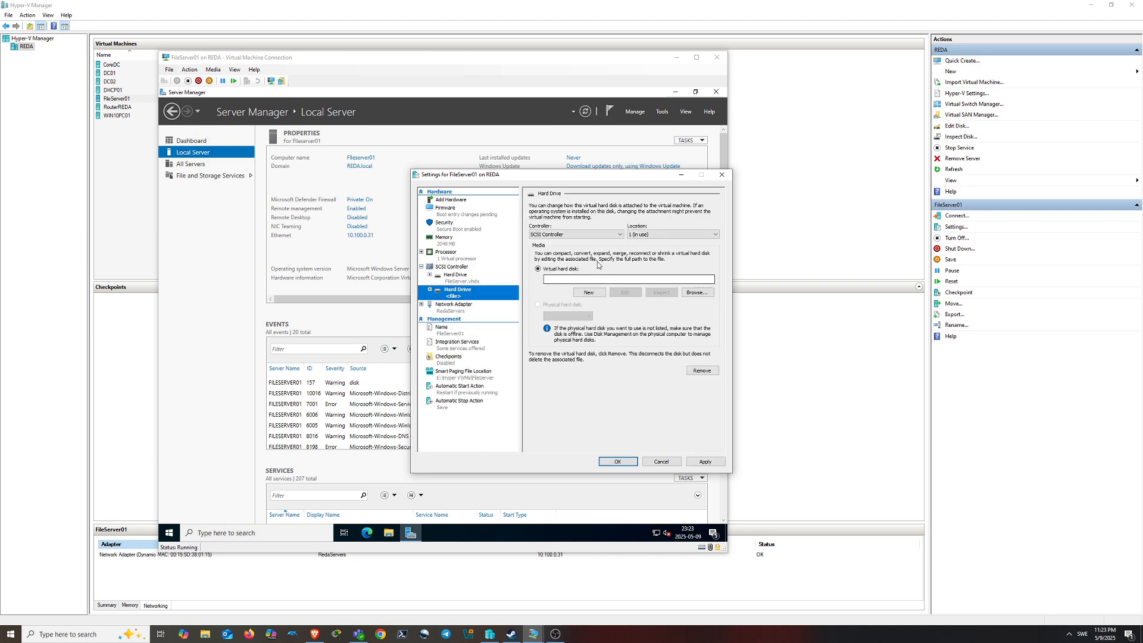
pyautogui.click(589, 292)
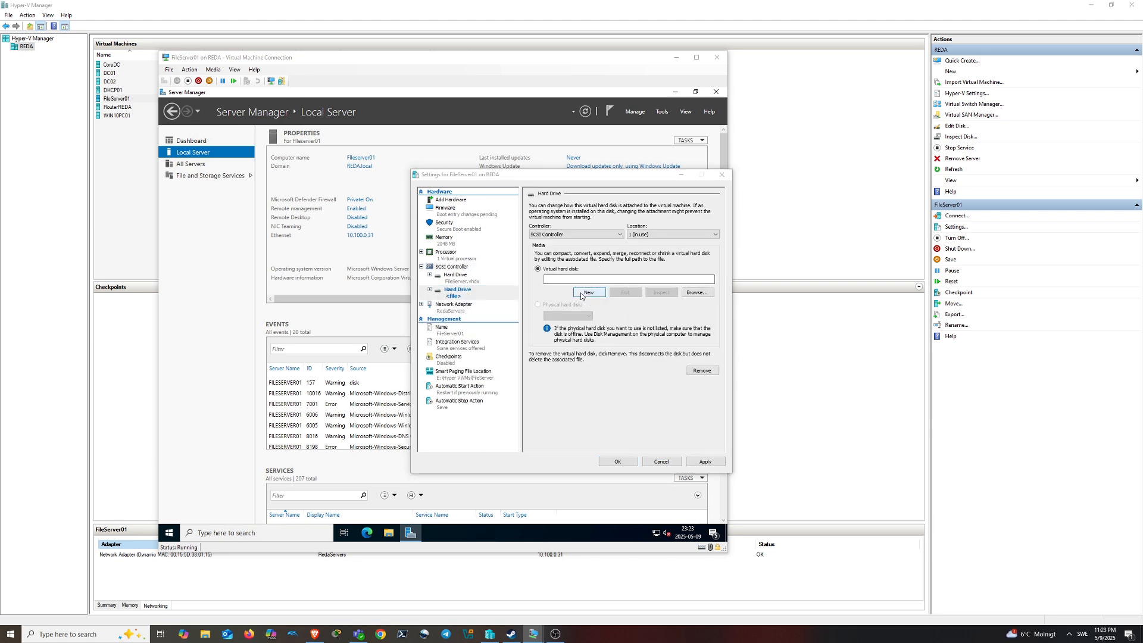
pyautogui.click(630, 427)
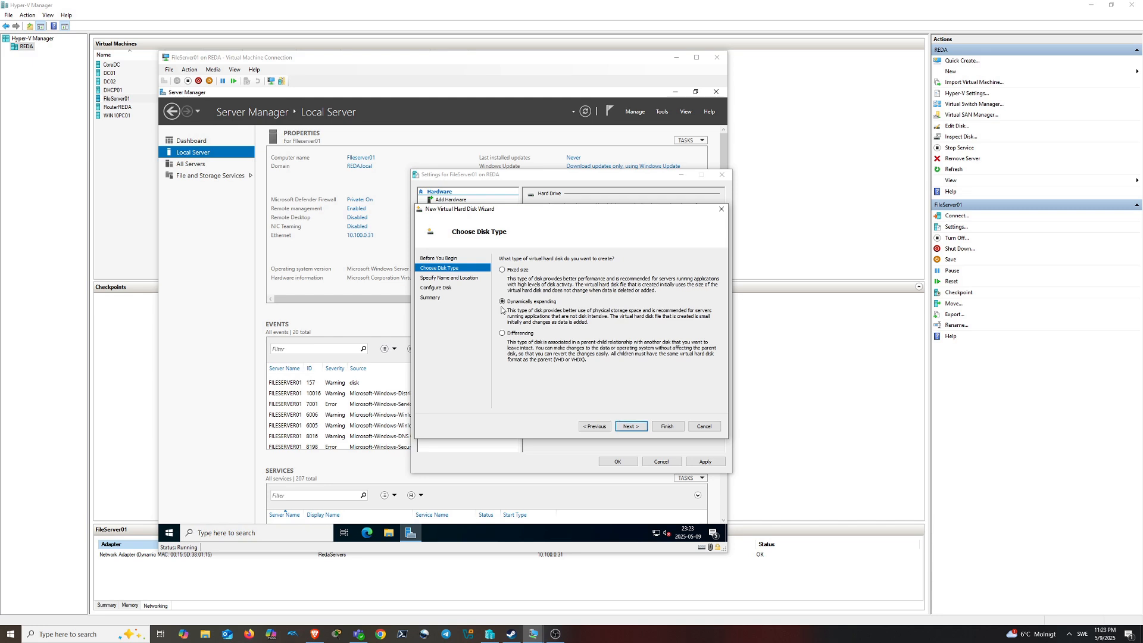
# Keep the disk dynamically expanding and name it Fileserver 2.vhdx
pyautogui.click(632, 425)
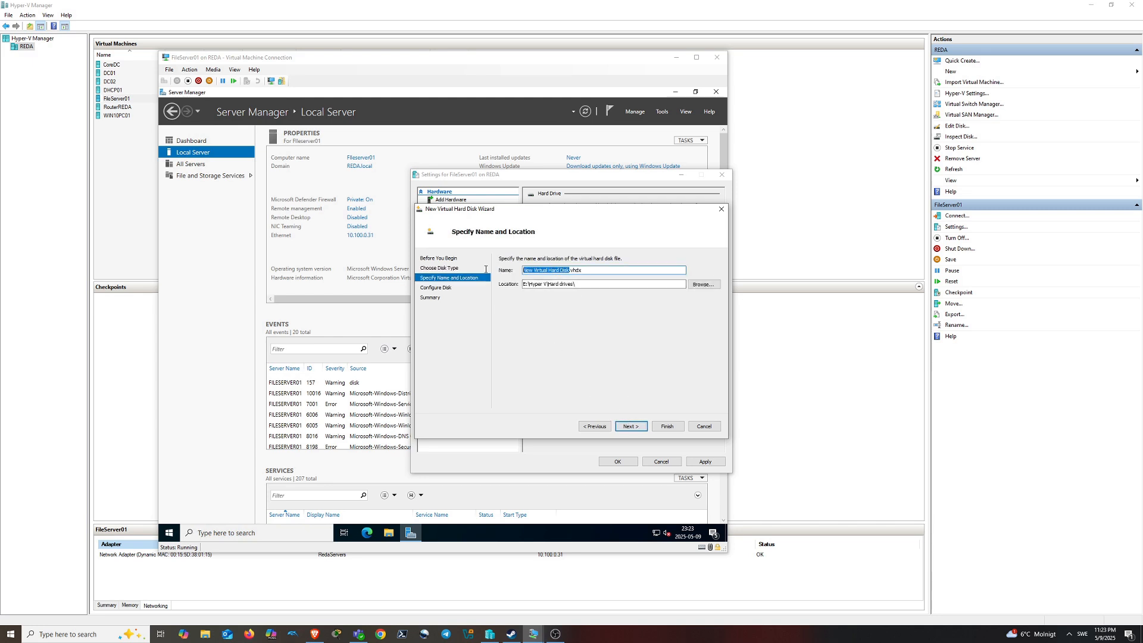
pyautogui.moveTo(570, 271); pyautogui.dragTo(524, 271)
pyautogui.write('Fil')
pyautogui.write('iles')
pyautogui.write('erve')
pyautogui.write('r 2')
# Set the disk size to 20 GB, create it, and apply it to FileServer01
pyautogui.click(631, 426)
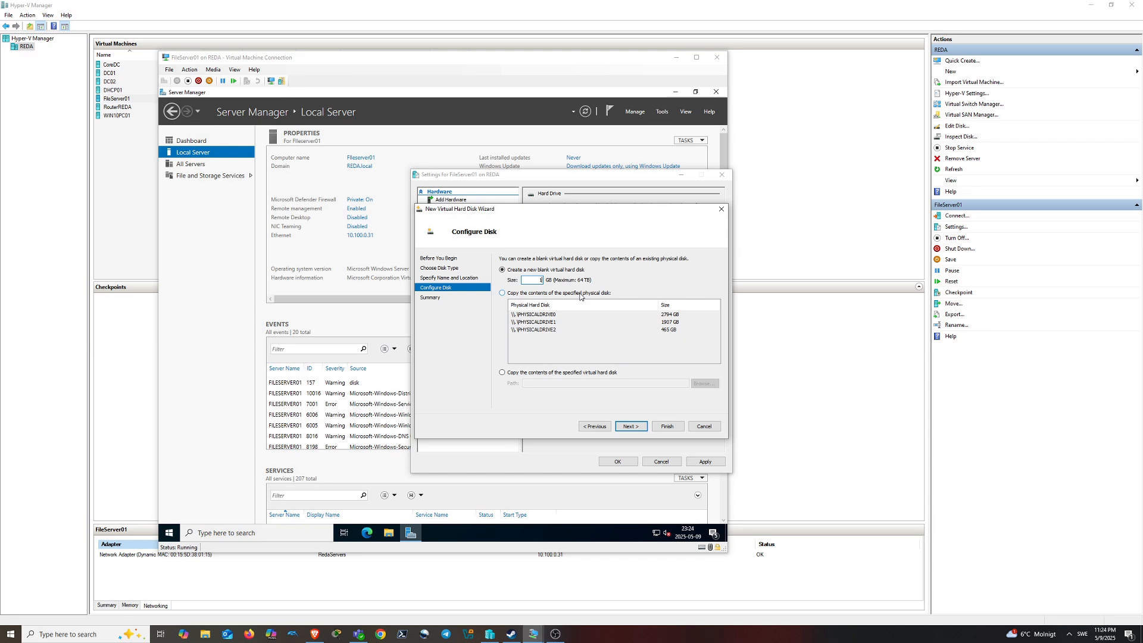
pyautogui.write('1')
pyautogui.press('BackSpace')
pyautogui.write('20')
pyautogui.click(631, 428)
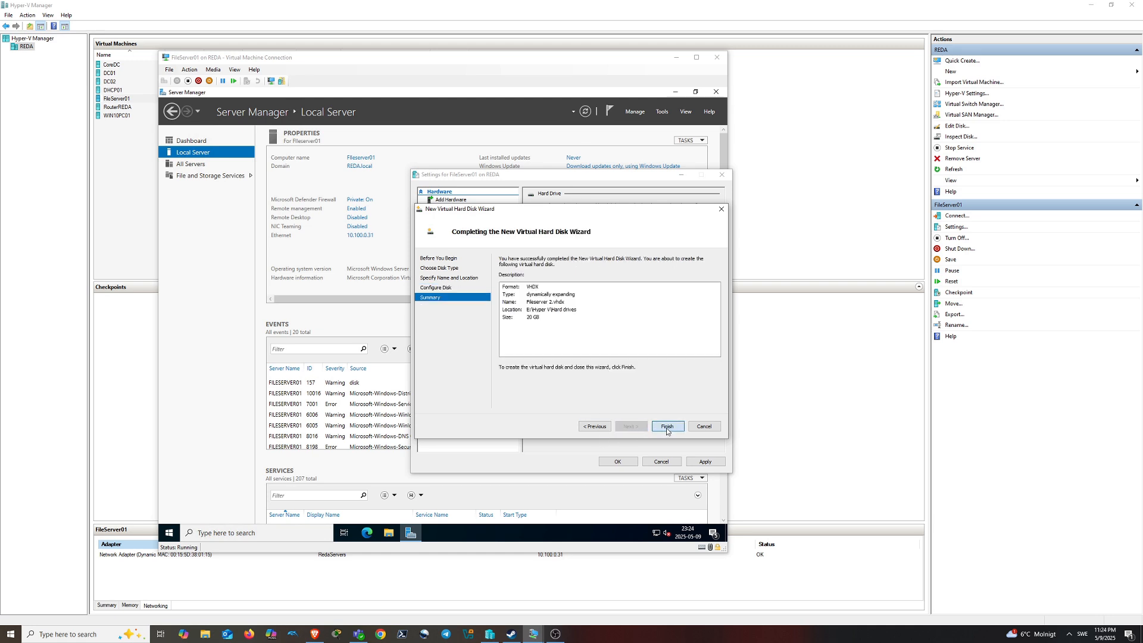
pyautogui.click(666, 427)
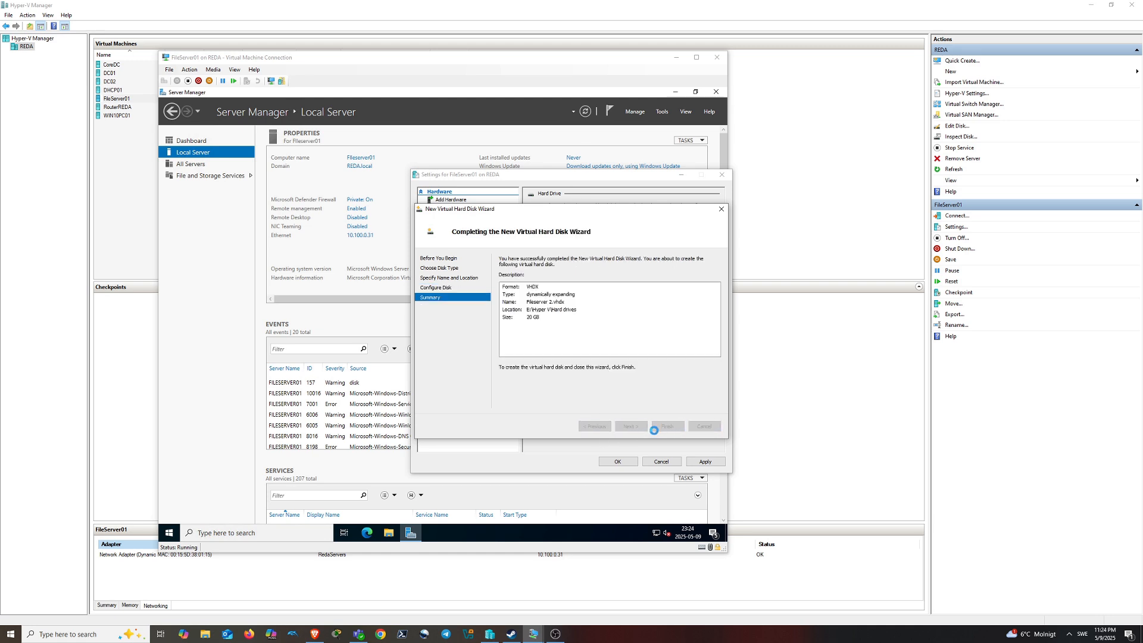
pyautogui.click(705, 462)
# Close the VM settings and open Disk Management from Server Manager's Computer Management
pyautogui.click(617, 462)
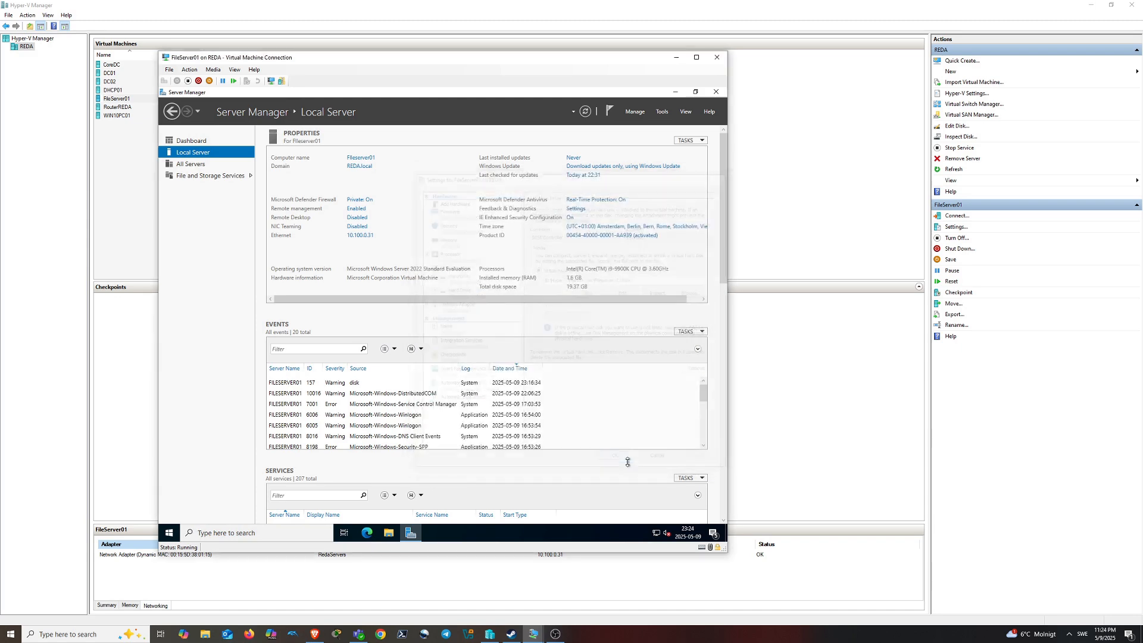
pyautogui.moveTo(374, 64); pyautogui.dragTo(539, 68)
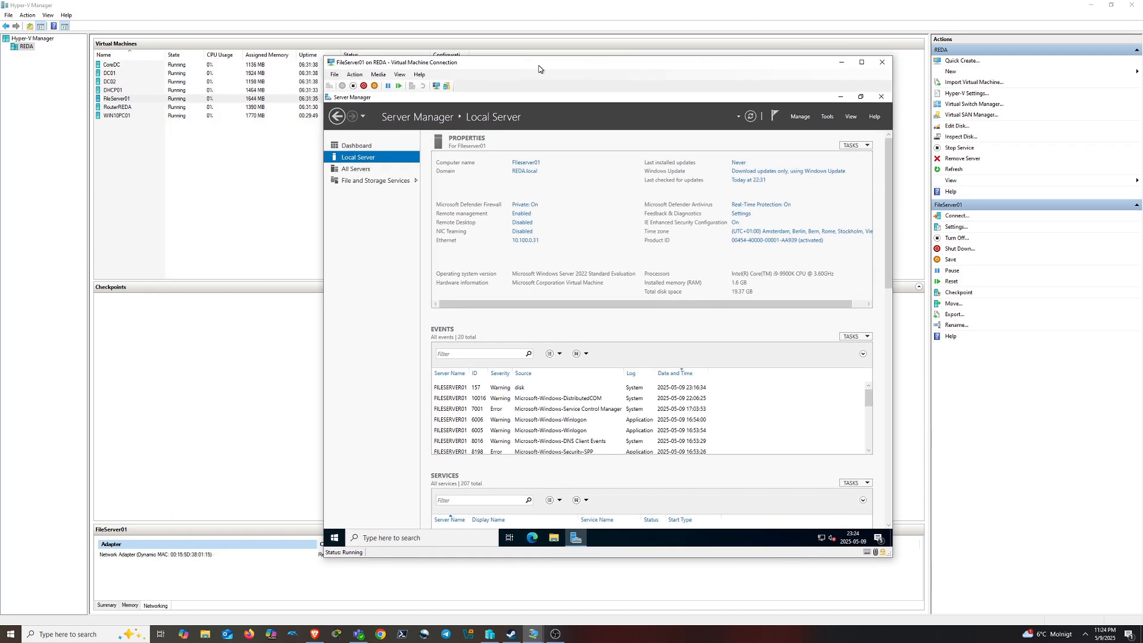
pyautogui.click(829, 116)
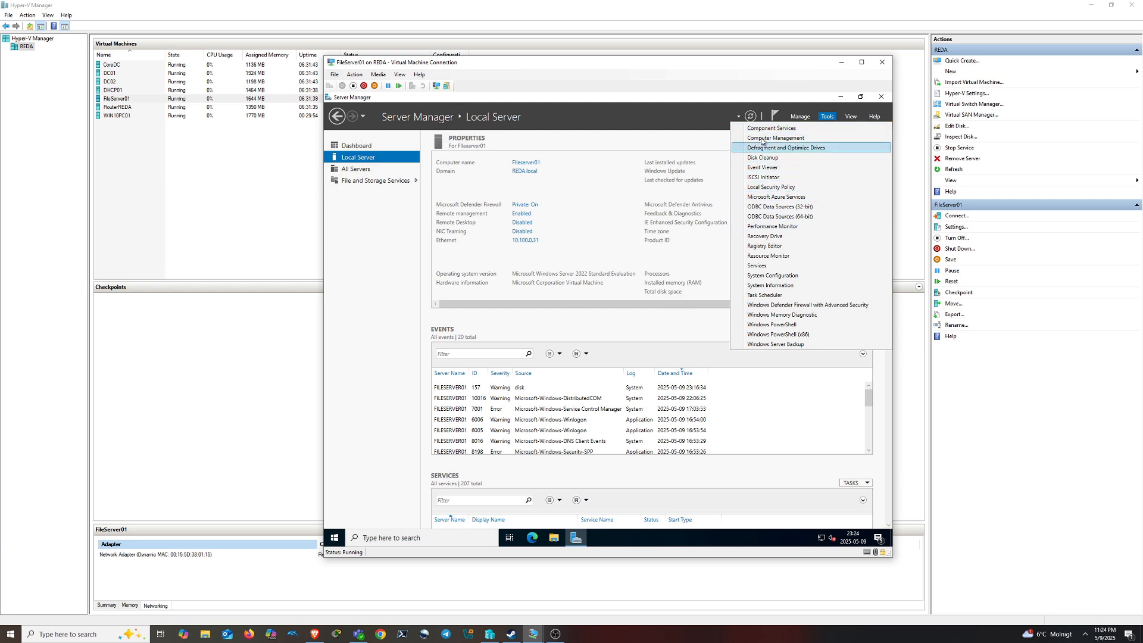
pyautogui.click(779, 140)
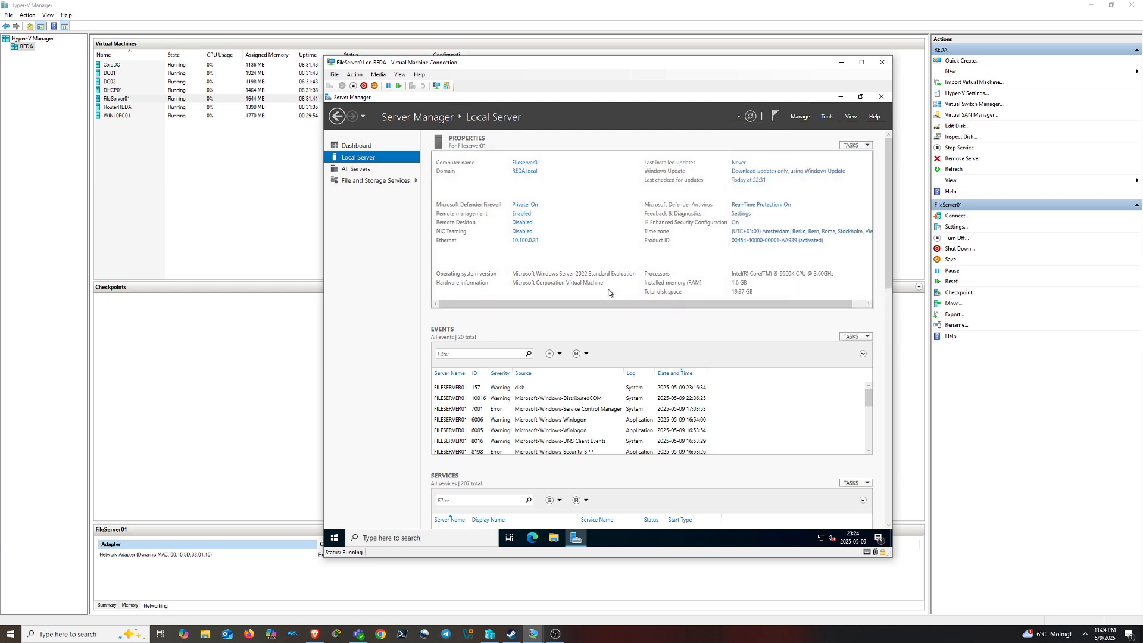
pyautogui.click(364, 207)
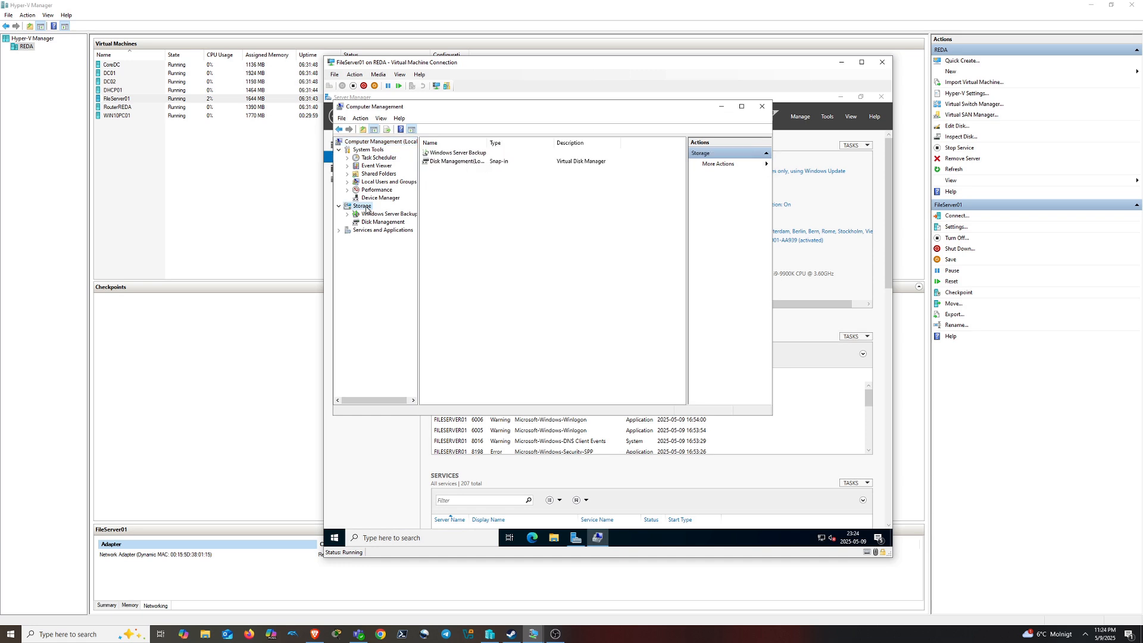
pyautogui.click(376, 222)
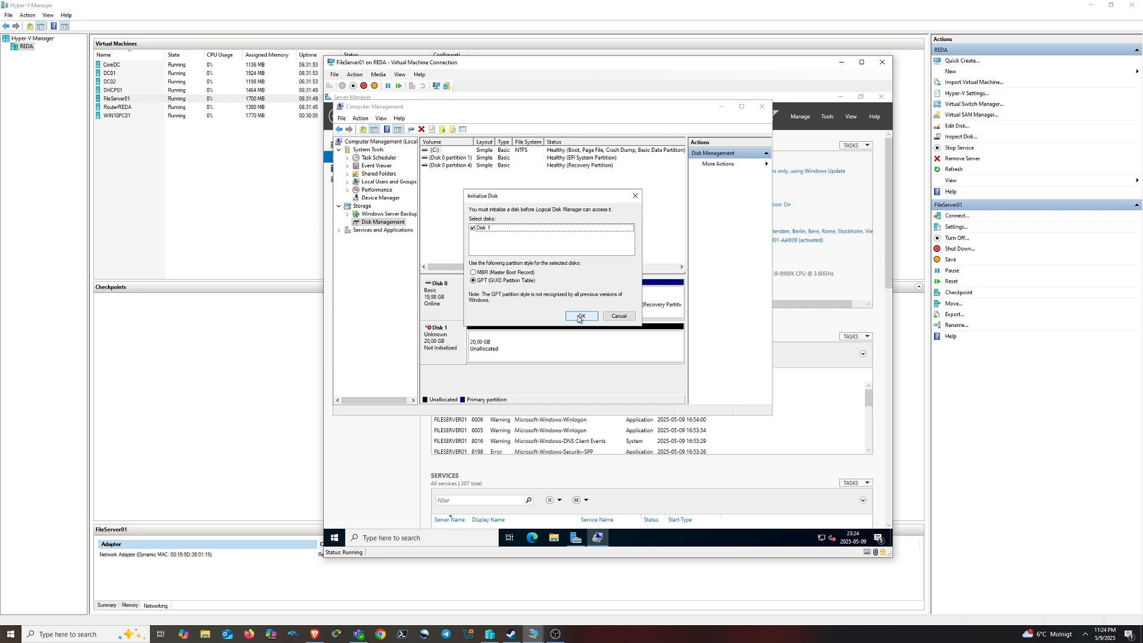
# Dismiss the initialize prompt and cycle Disk 1 offline and back online
pyautogui.click(578, 317)
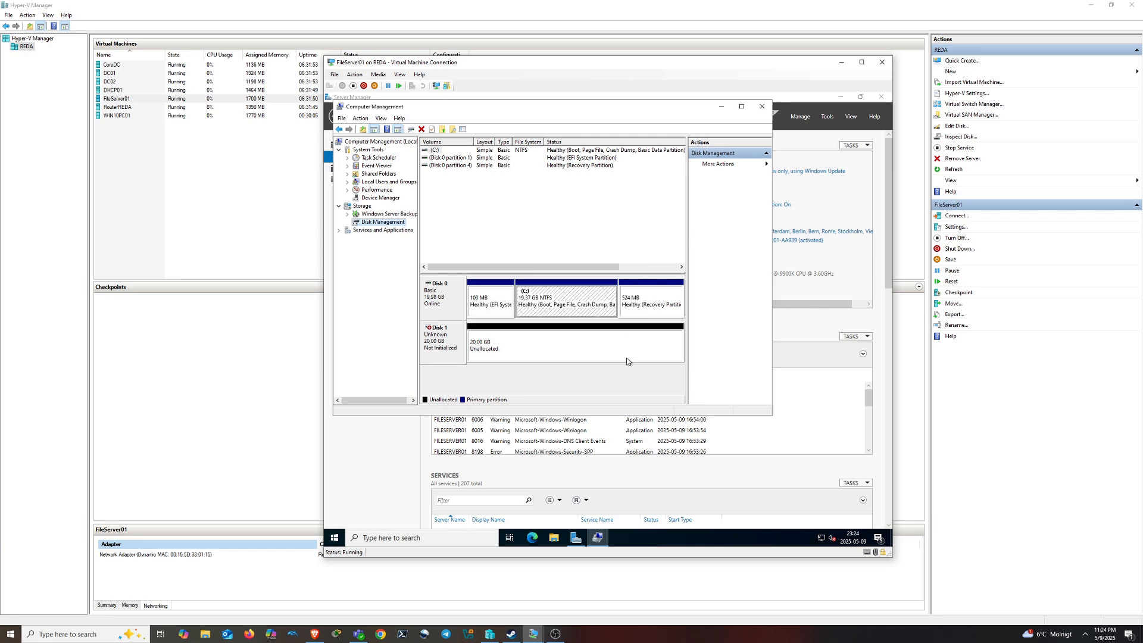
pyautogui.rightClick(453, 343)
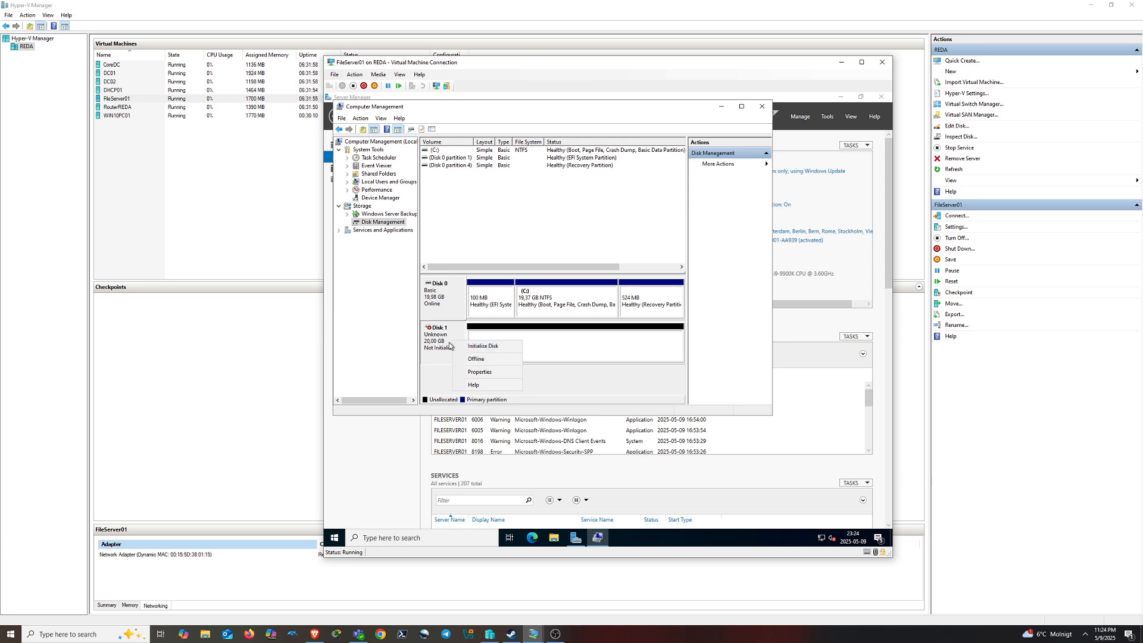
pyautogui.click(476, 358)
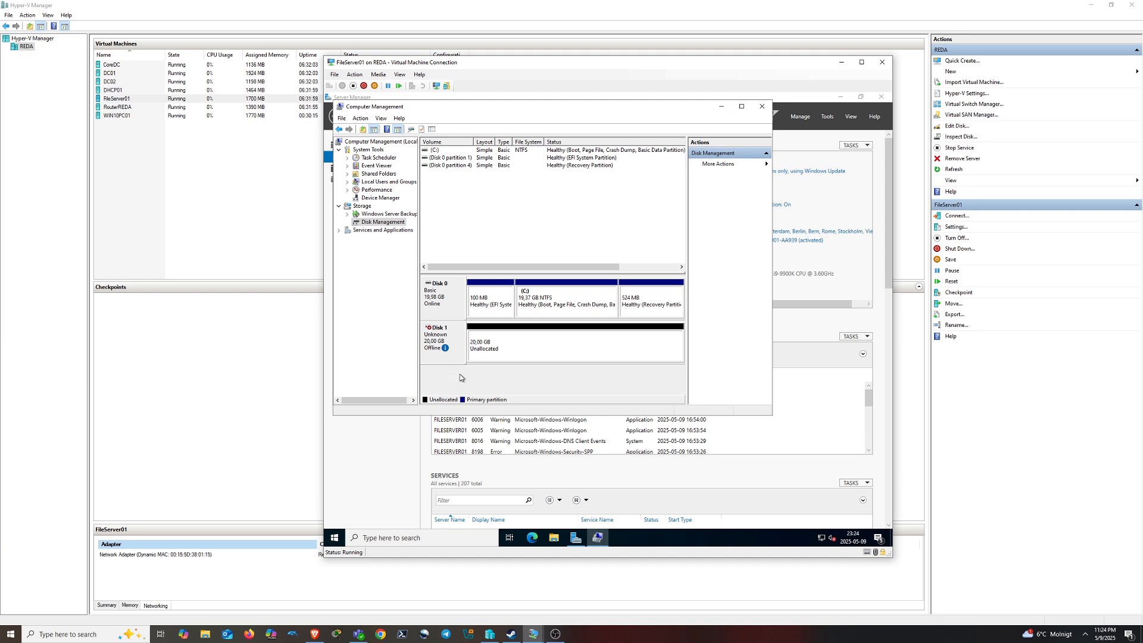
pyautogui.moveTo(450, 337)
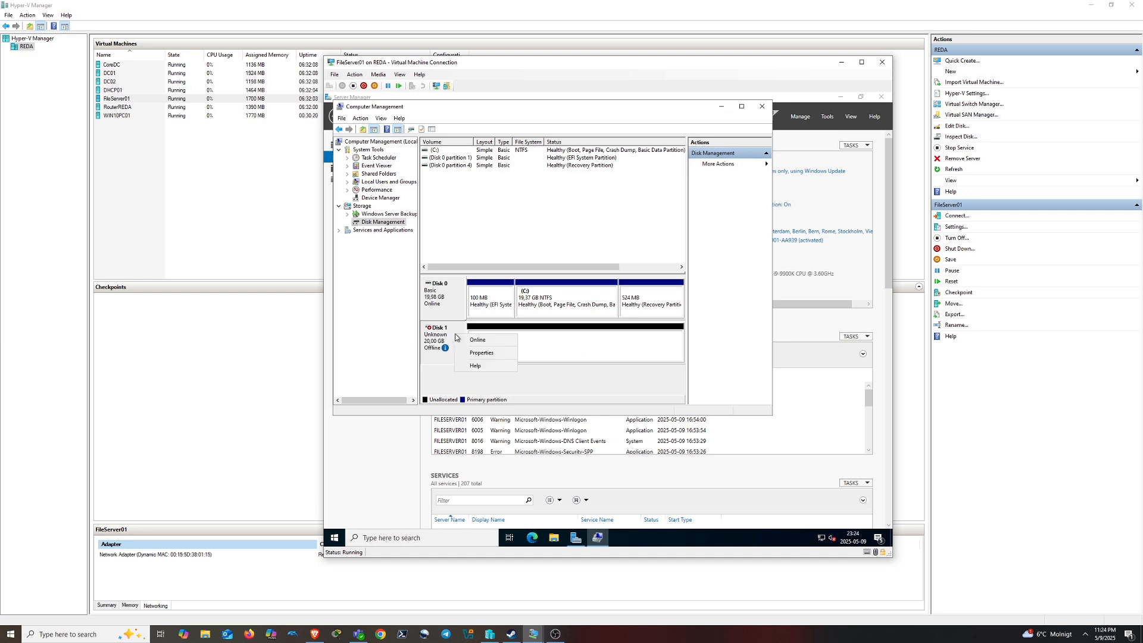
pyautogui.rightClick(456, 335)
pyautogui.click(476, 340)
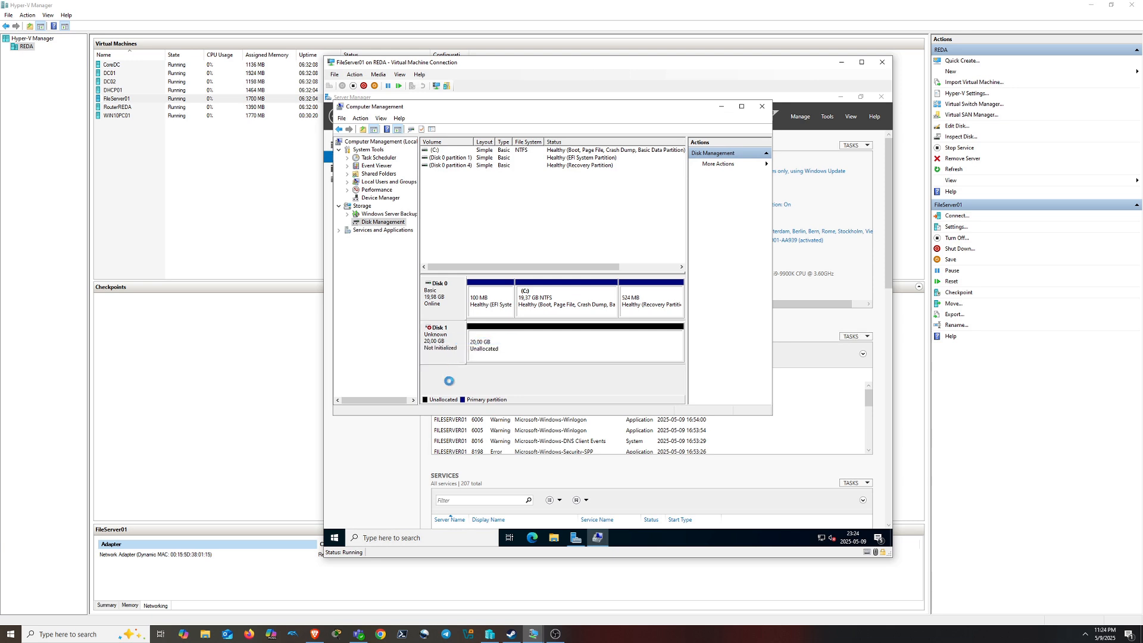
# Initialize Disk 1 with a GPT partition table
pyautogui.rightClick(455, 342)
pyautogui.click(478, 346)
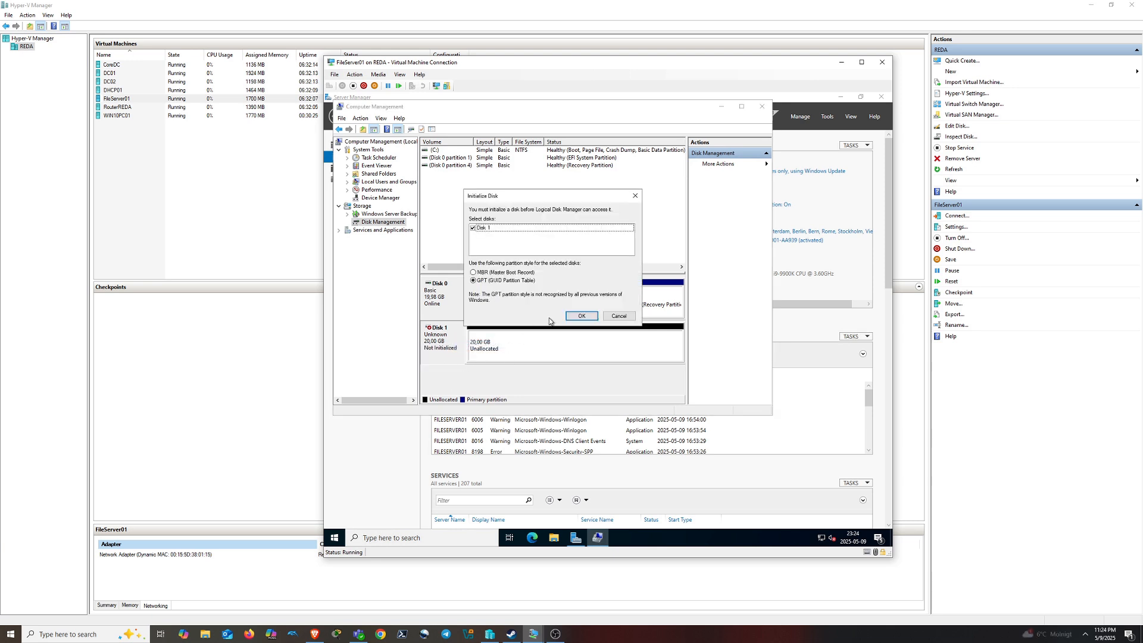
pyautogui.click(576, 317)
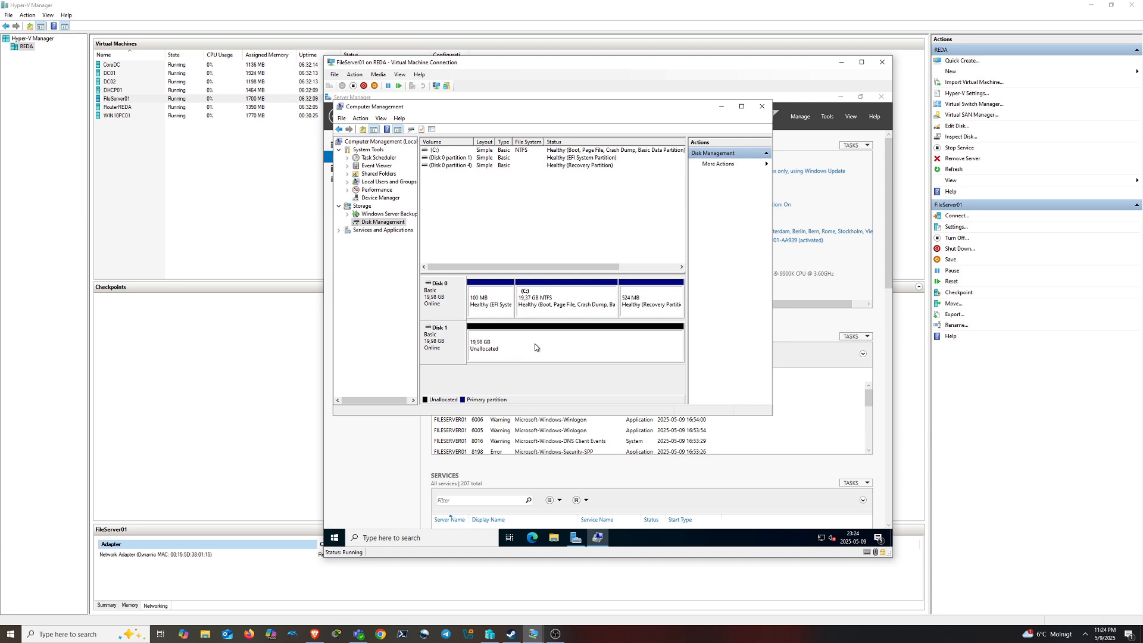
pyautogui.rightClick(559, 345)
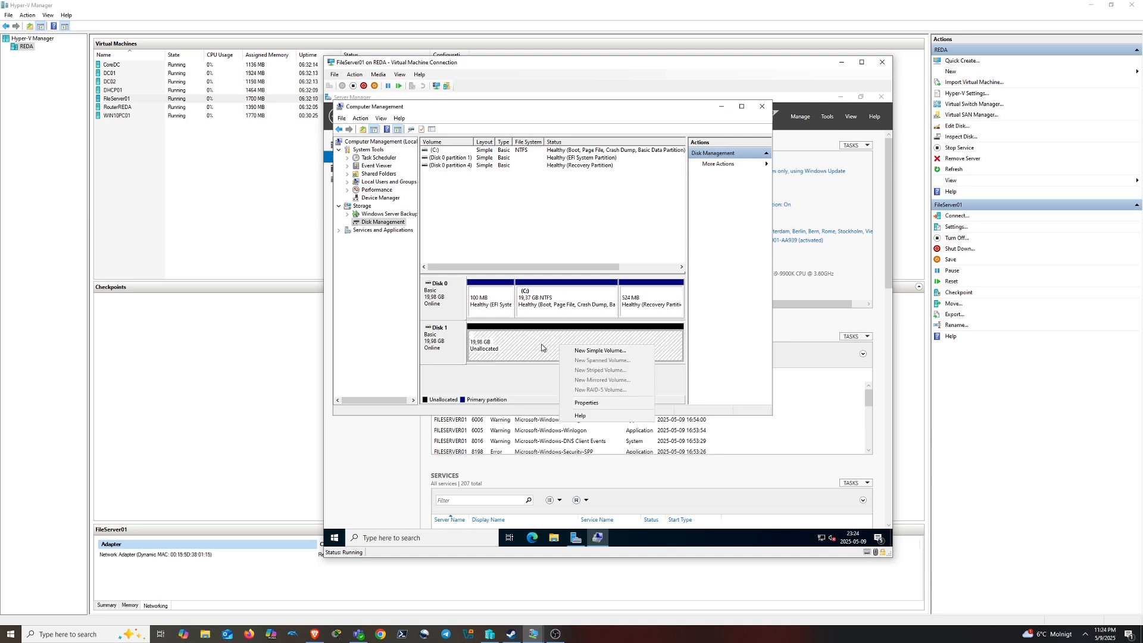
# Create a full-size NTFS simple volume on Disk 1 with drive letter F and label FS
pyautogui.click(589, 353)
pyautogui.click(592, 310)
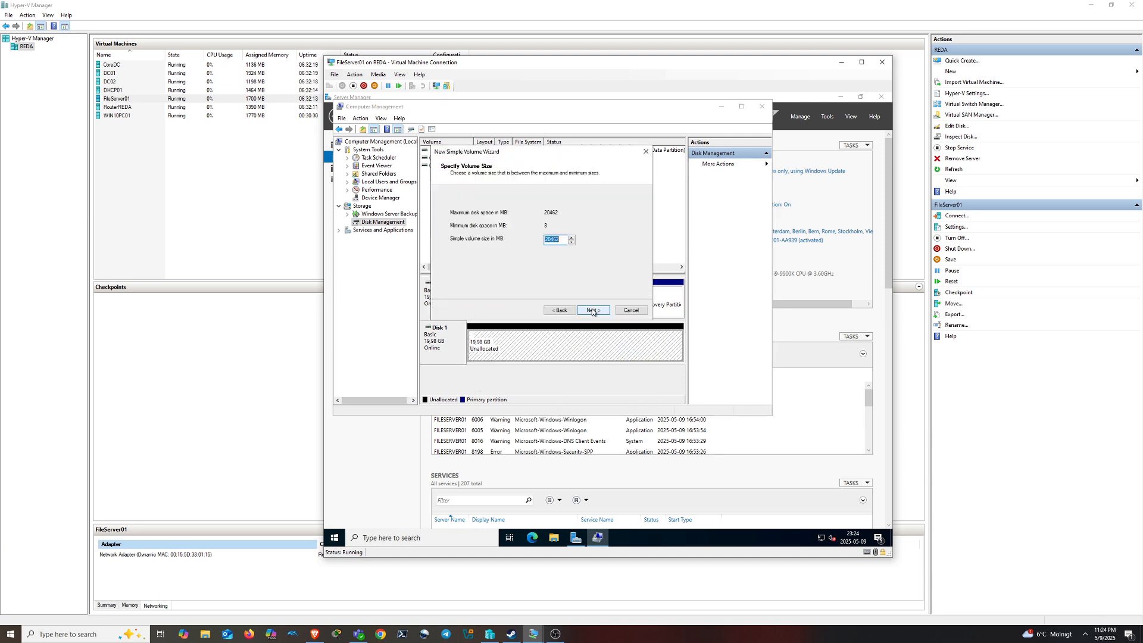
pyautogui.click(593, 310)
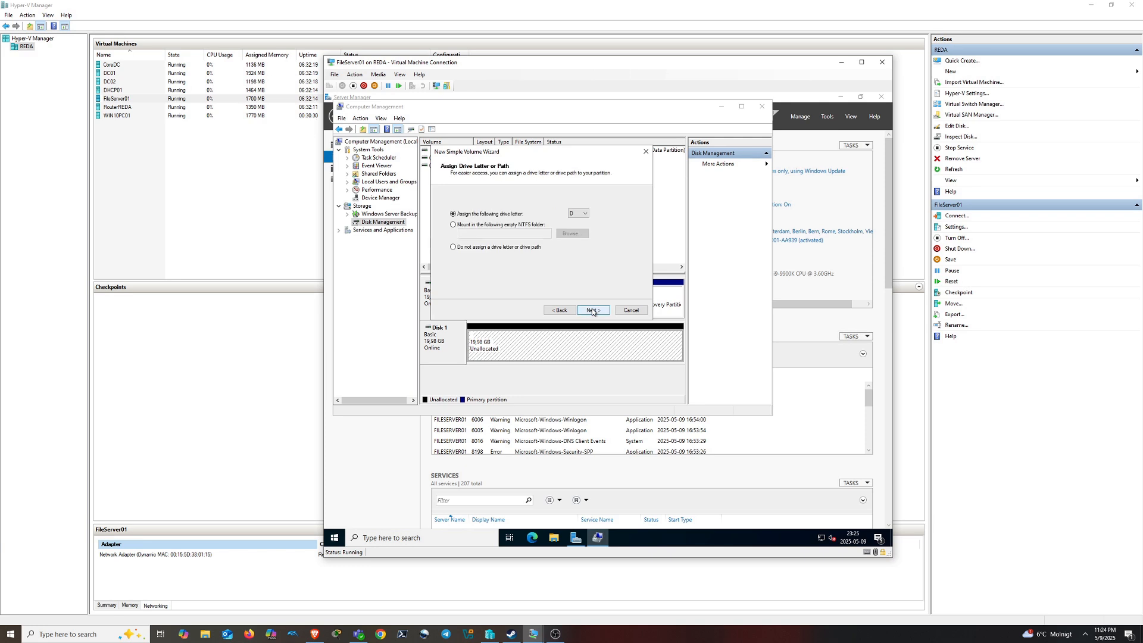
pyautogui.click(583, 215)
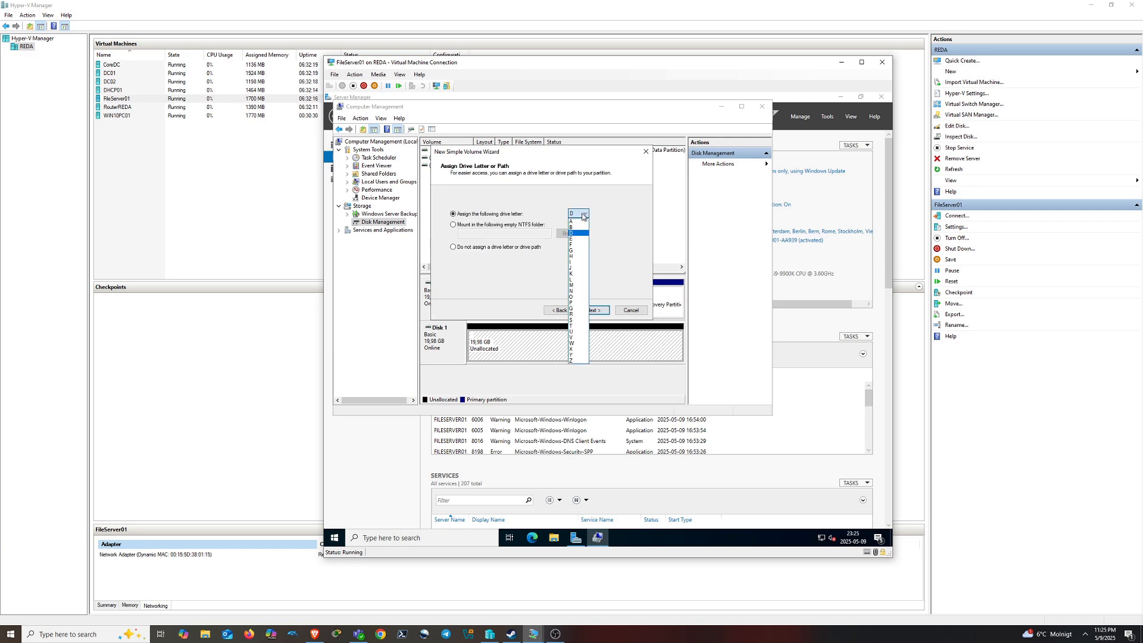
pyautogui.click(584, 244)
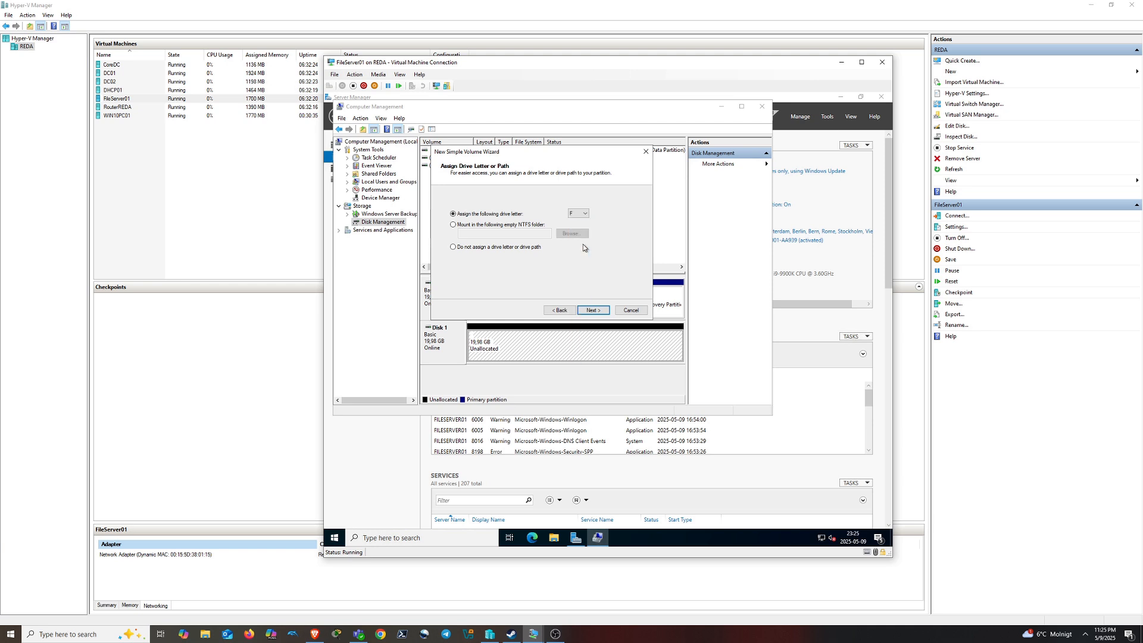
pyautogui.click(594, 310)
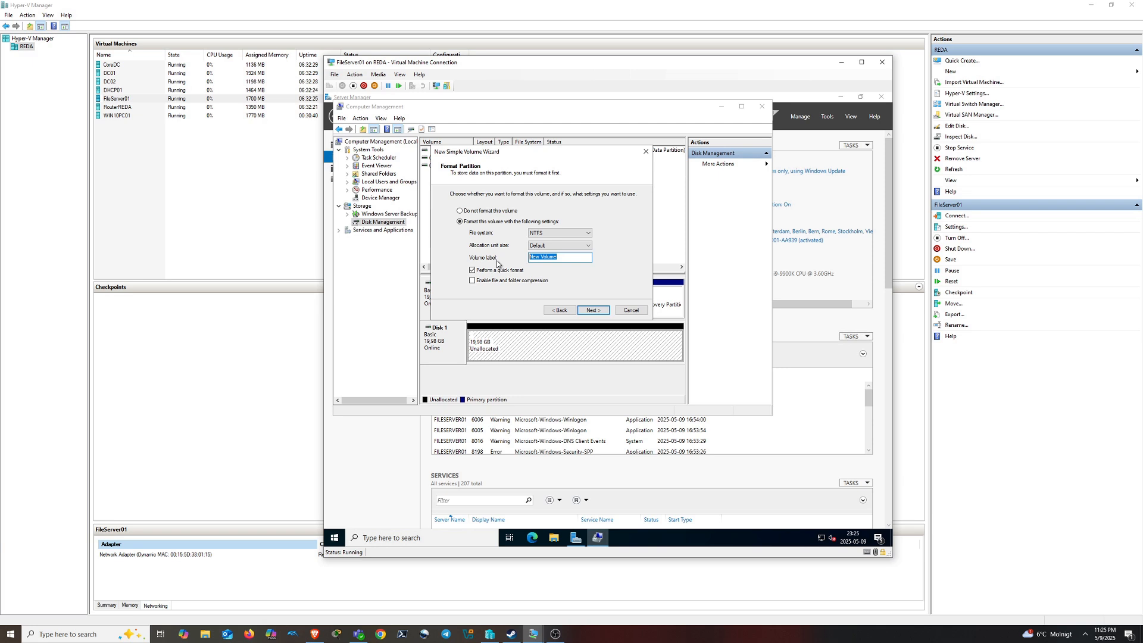
pyautogui.write('FS')
pyautogui.click(591, 310)
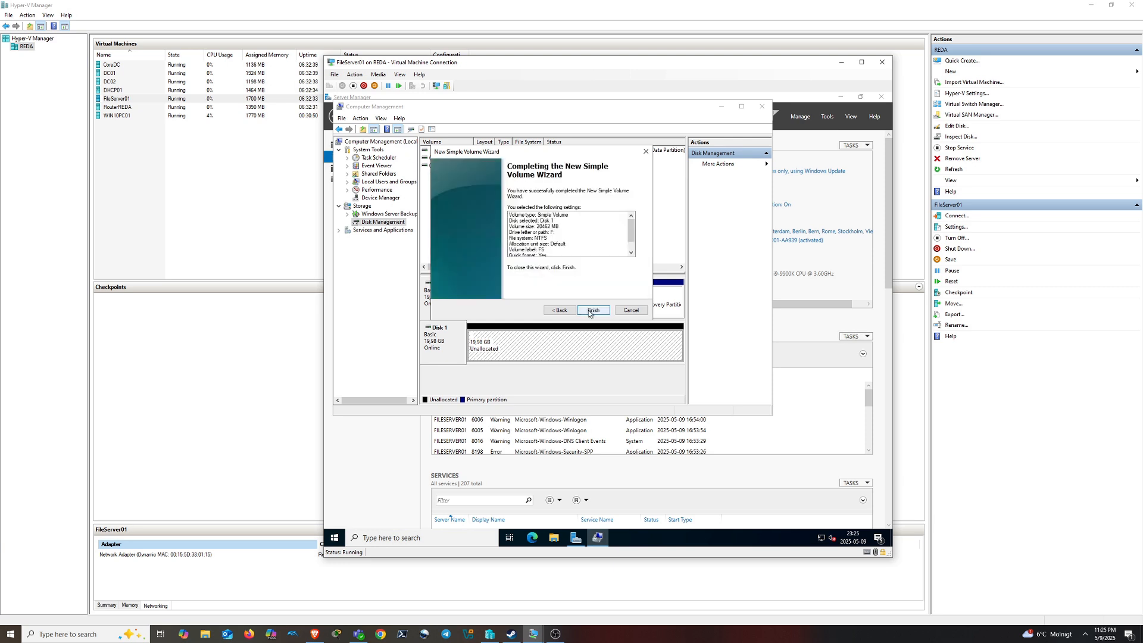
pyautogui.click(592, 311)
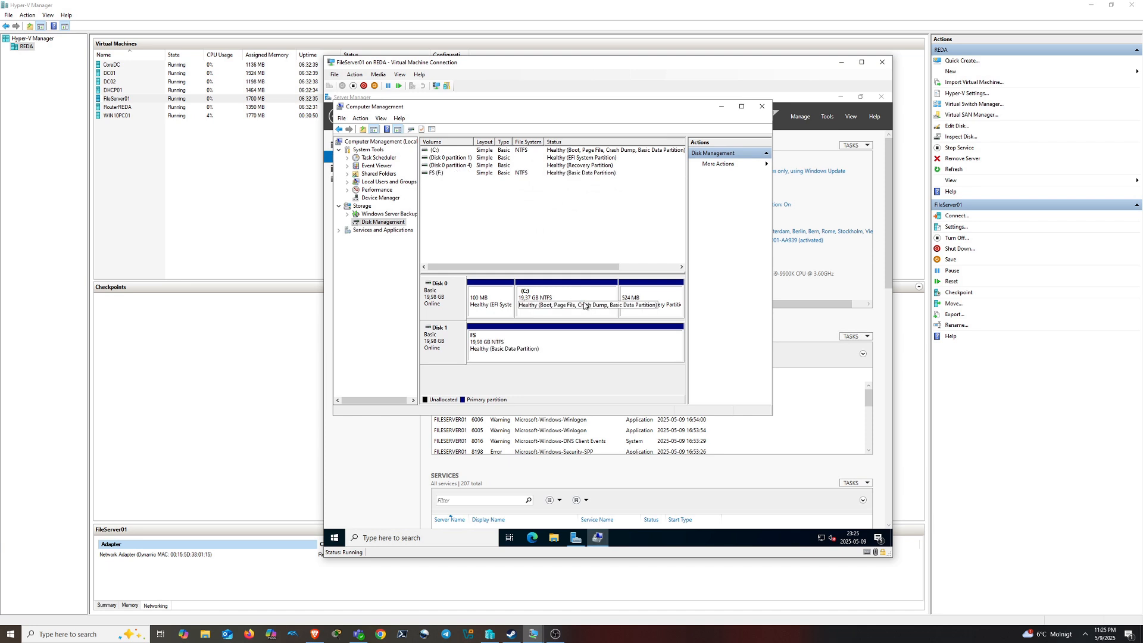
# Close Computer Management and open the FS (F:) drive in File Explorer
pyautogui.click(762, 106)
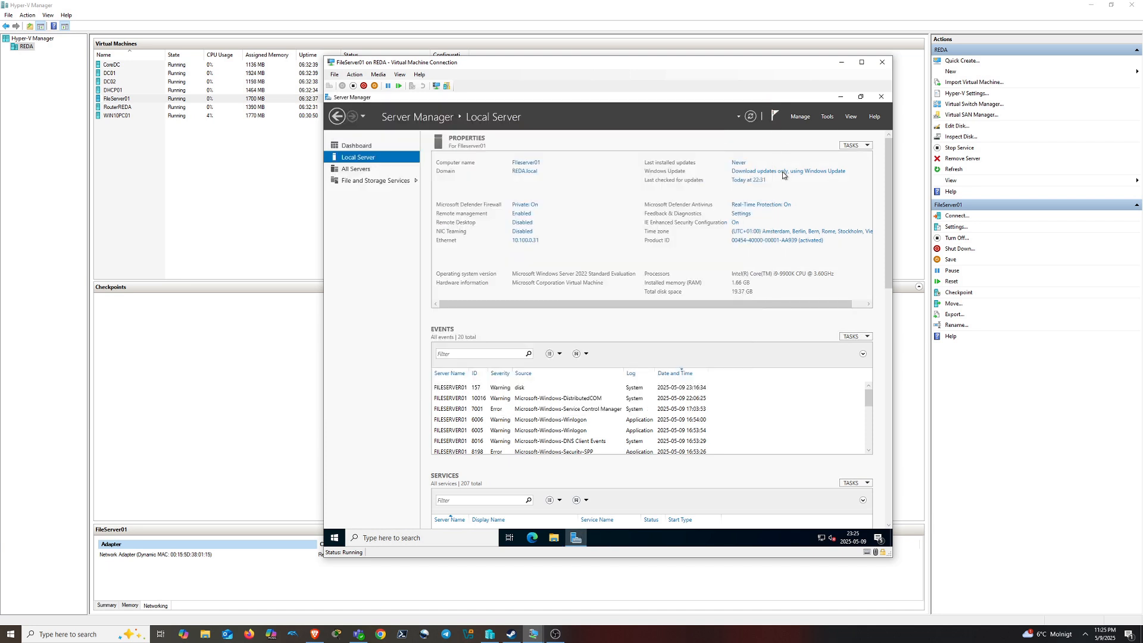
pyautogui.click(554, 537)
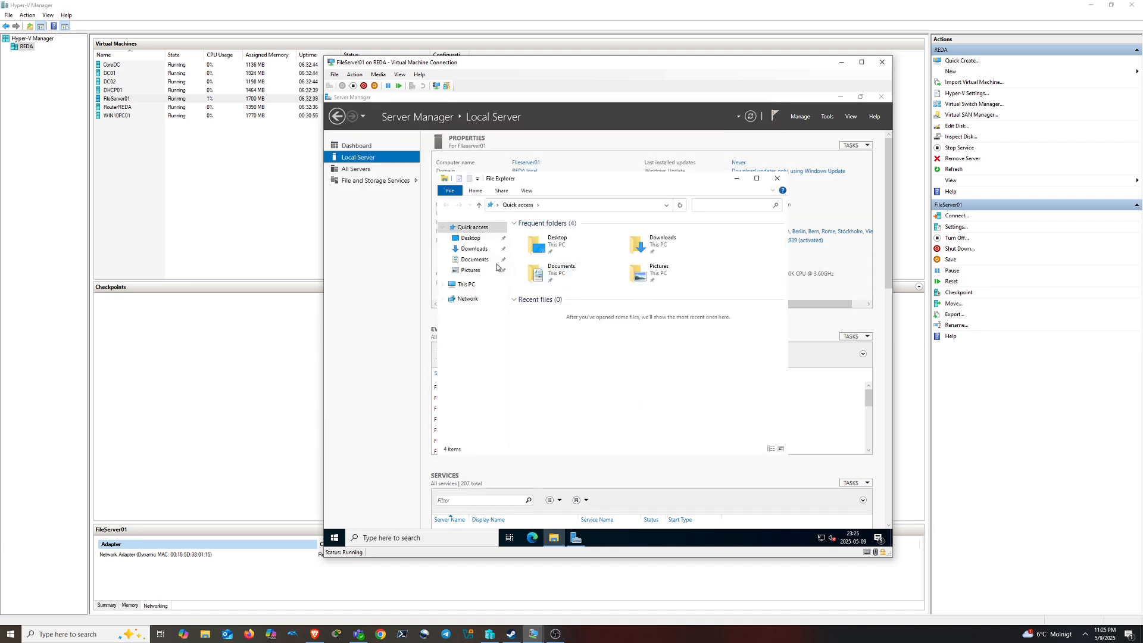
pyautogui.click(491, 285)
pyautogui.click(665, 357)
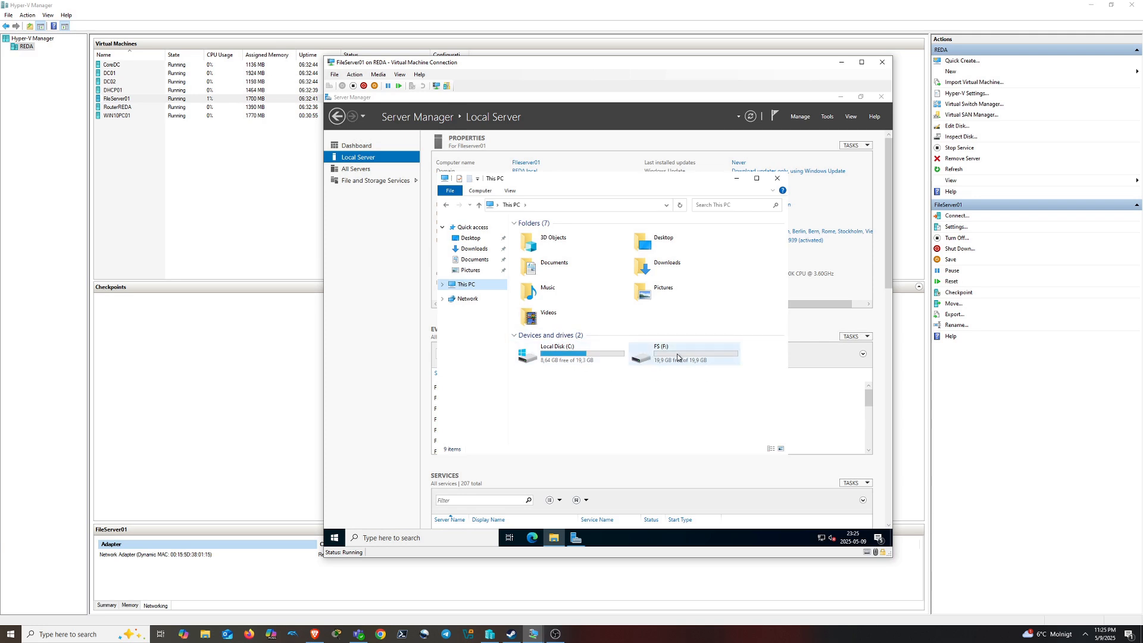
pyautogui.doubleClick(676, 357)
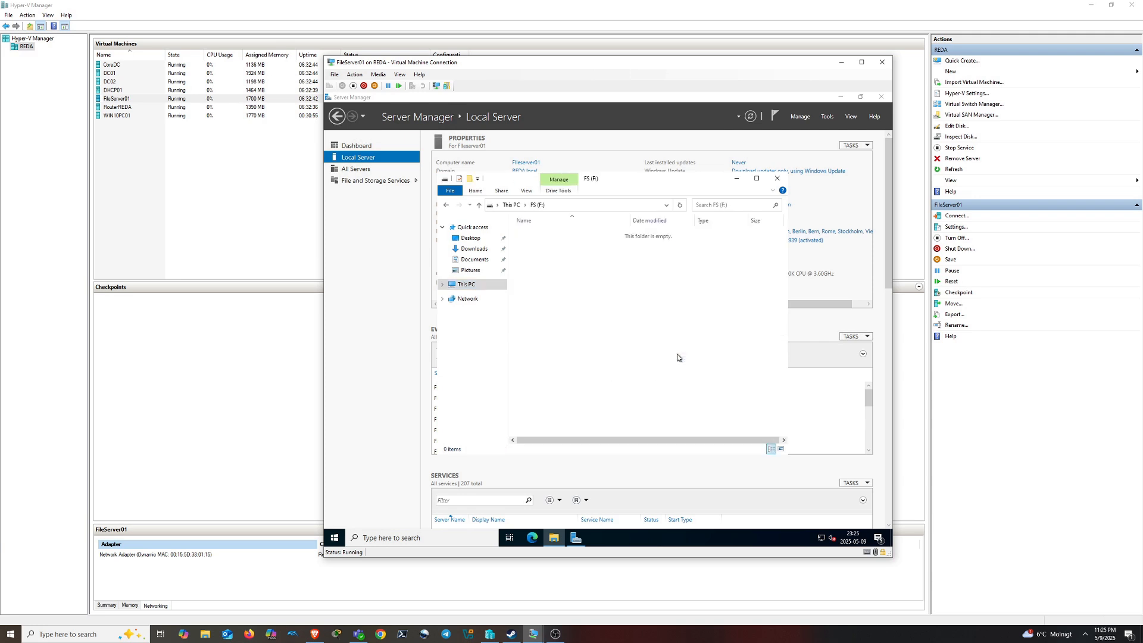
# Create a folder named Shares on F: and open its properties
pyautogui.rightClick(564, 335)
pyautogui.moveTo(622, 446)
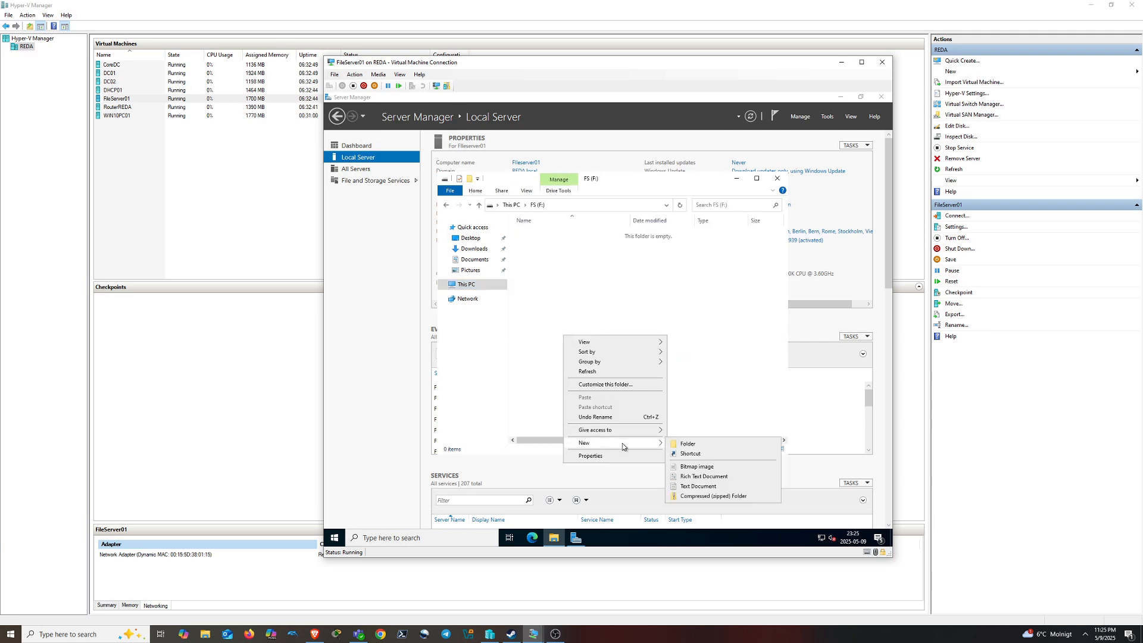
pyautogui.click(680, 444)
pyautogui.write('Shares')
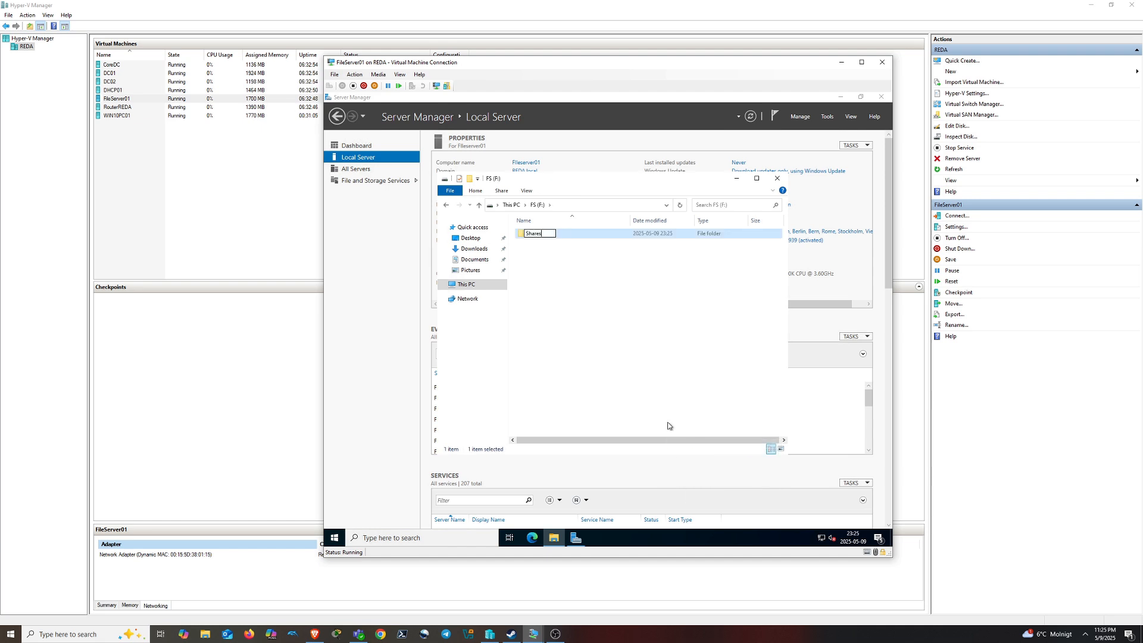
pyautogui.press('Return')
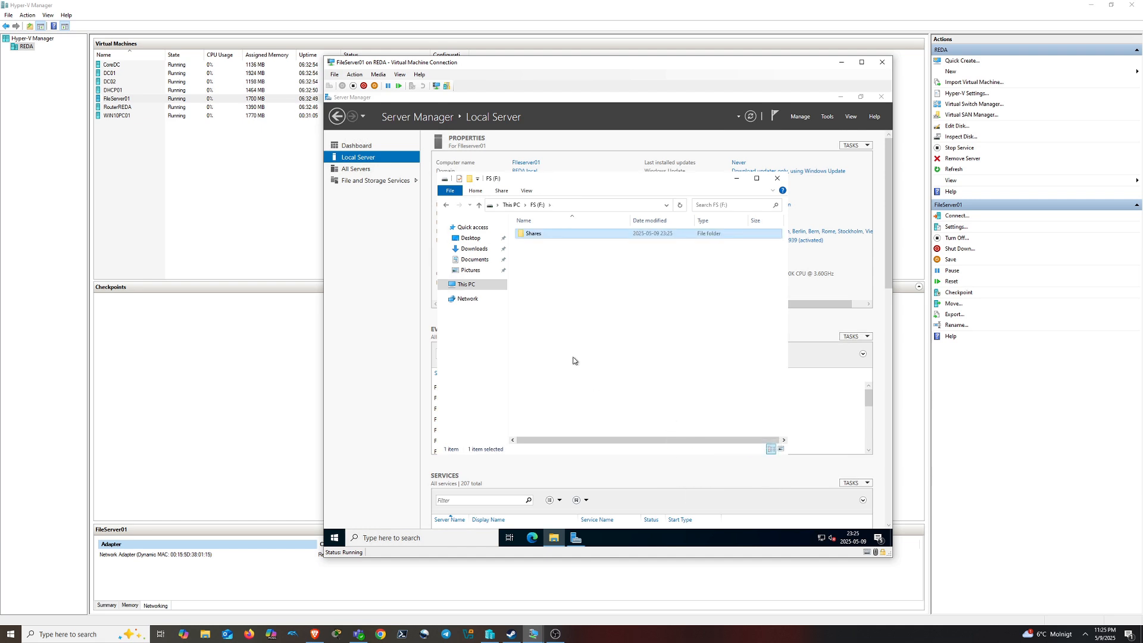
pyautogui.rightClick(535, 238)
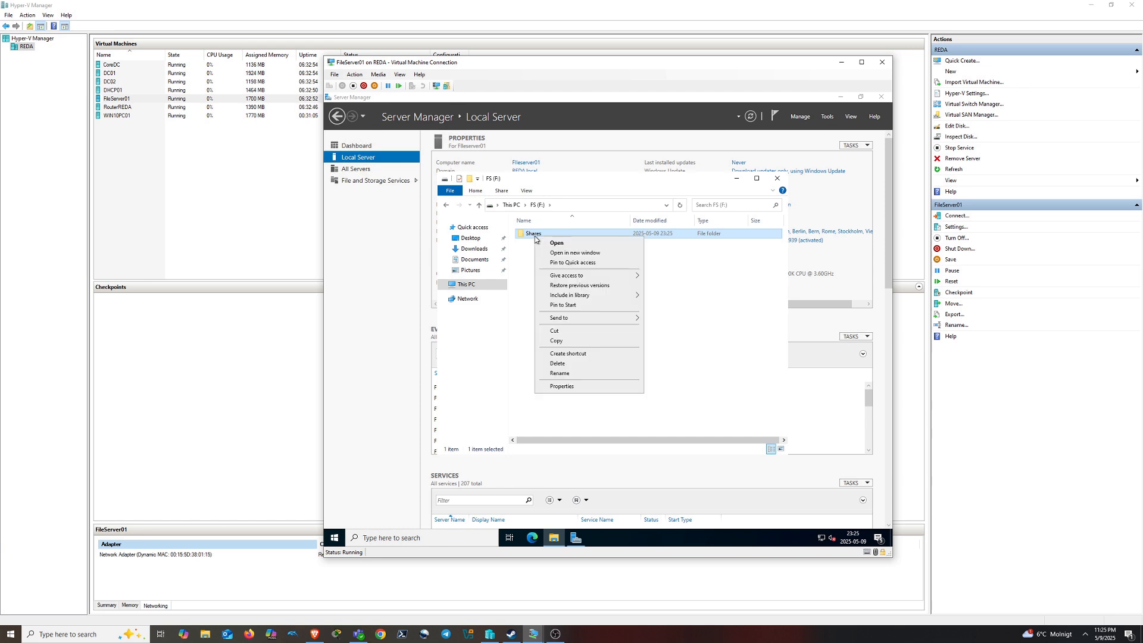
pyautogui.click(594, 387)
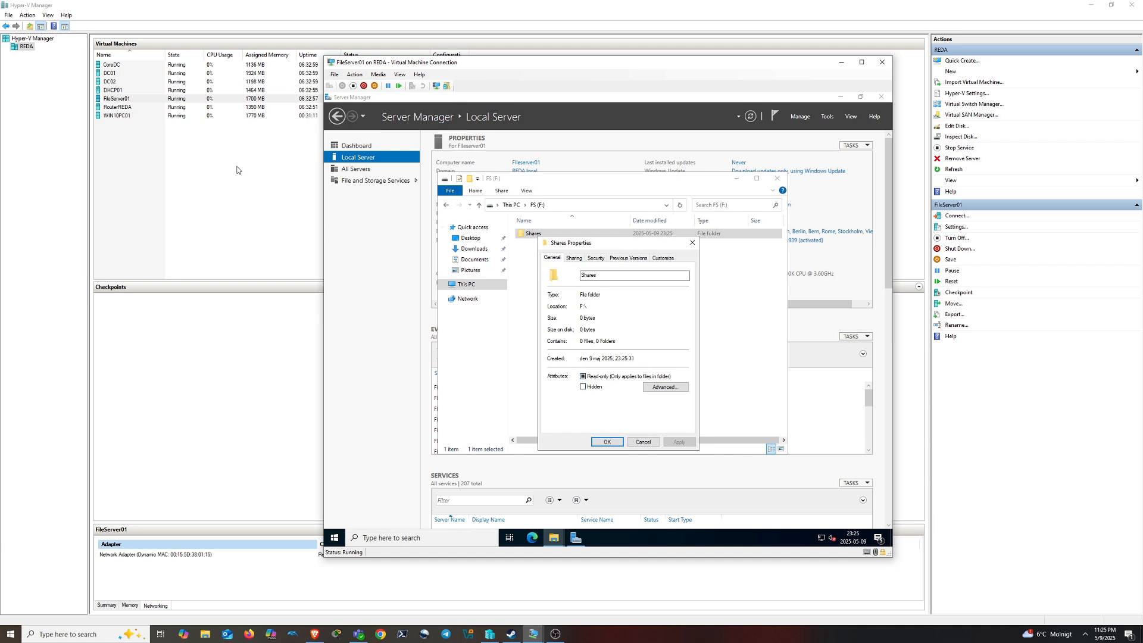
# Switch to the DC01 console and close Group Policy Management
pyautogui.click(113, 75)
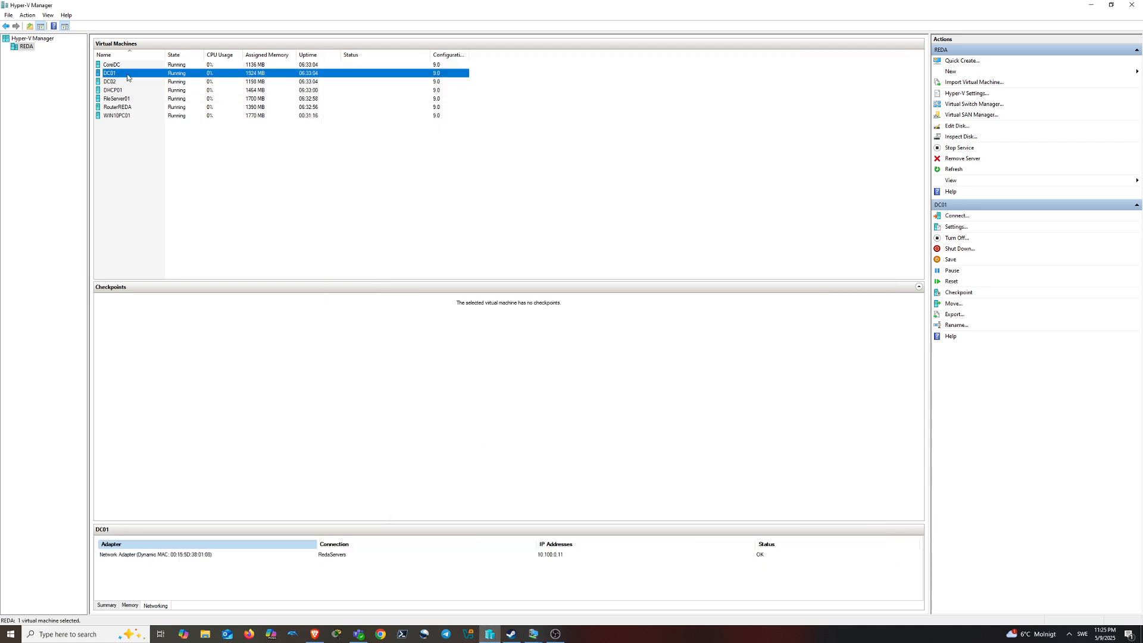
pyautogui.doubleClick(126, 77)
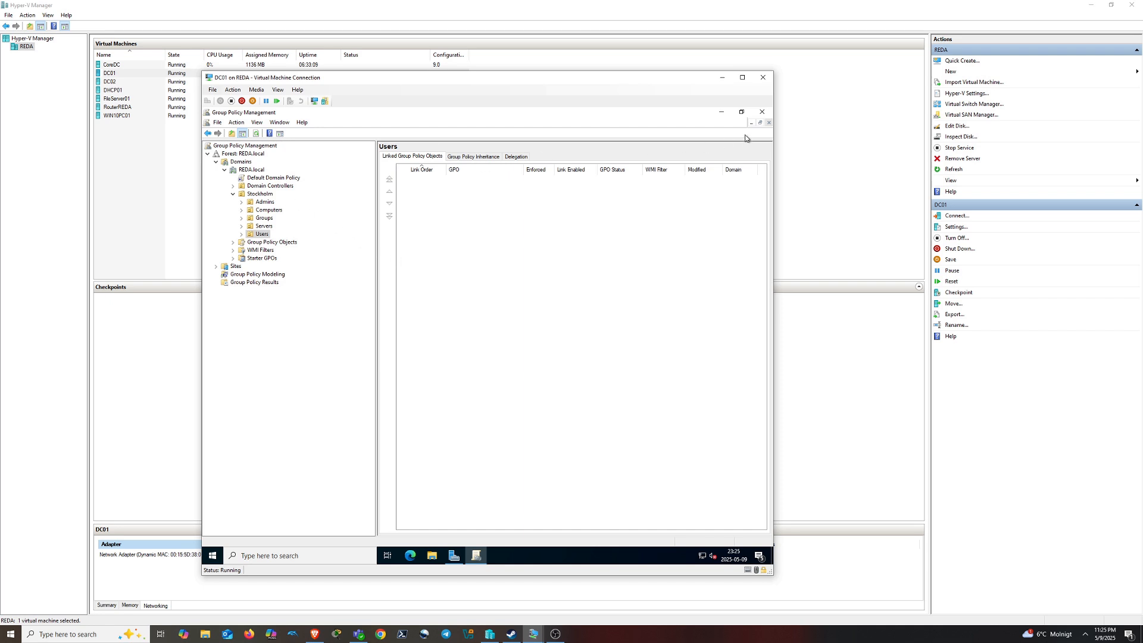
pyautogui.click(762, 112)
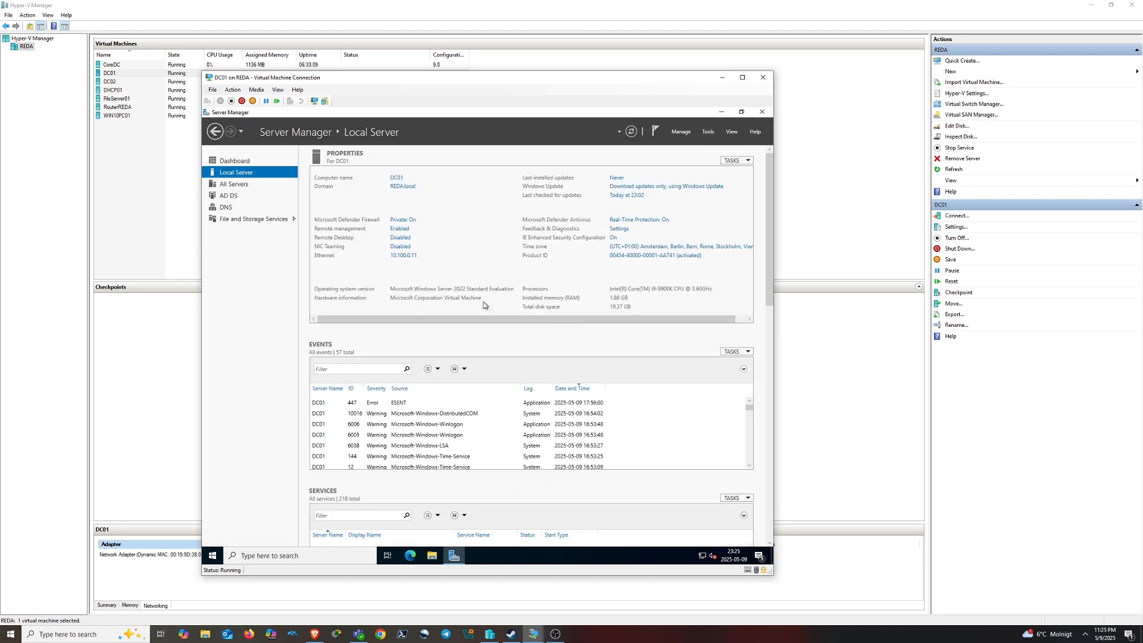
# Review the Stockholm OU's users and AdminsSTHLM/UsersSTHLM groups in Active Directory Users and Computers, then close it
pyautogui.click(710, 132)
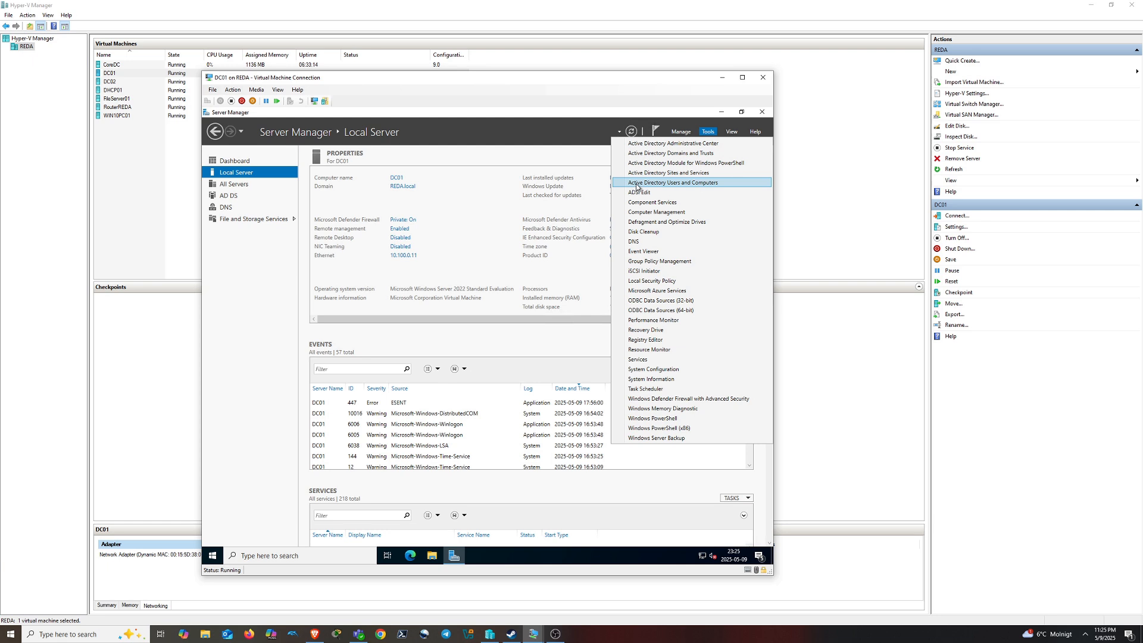
pyautogui.click(713, 184)
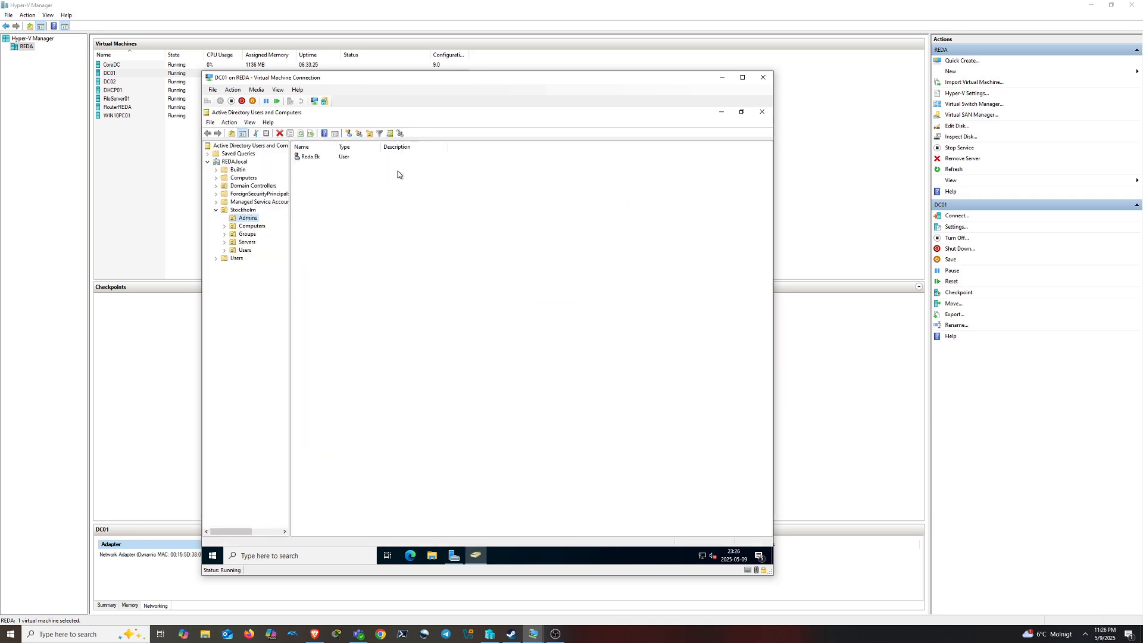
pyautogui.moveTo(290, 295); pyautogui.dragTo(356, 297)
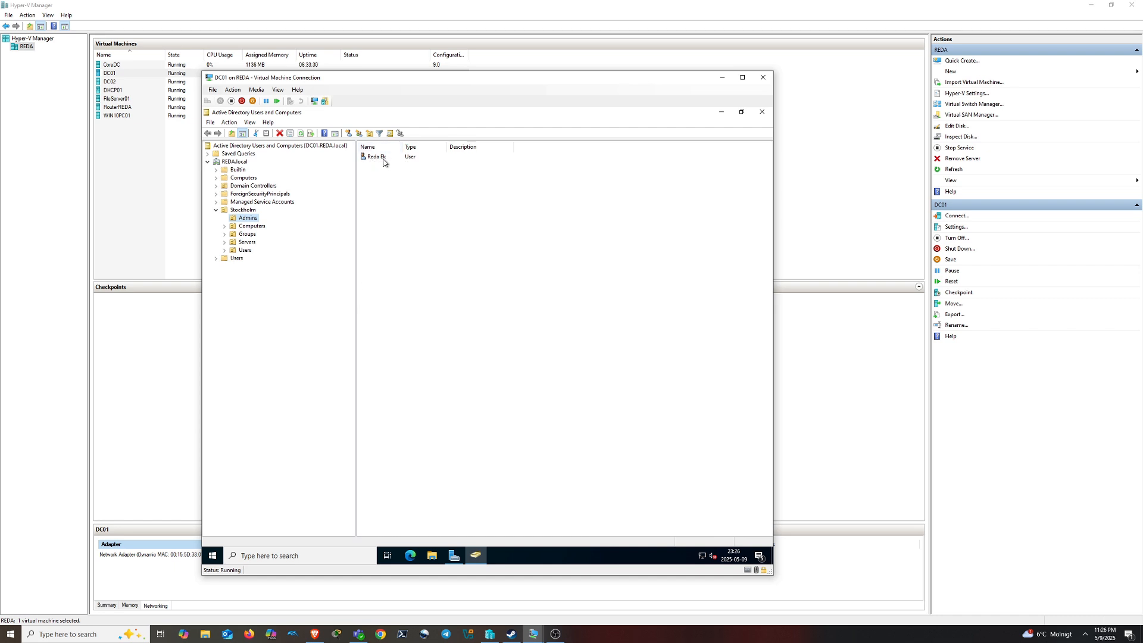
pyautogui.click(245, 250)
pyautogui.click(248, 235)
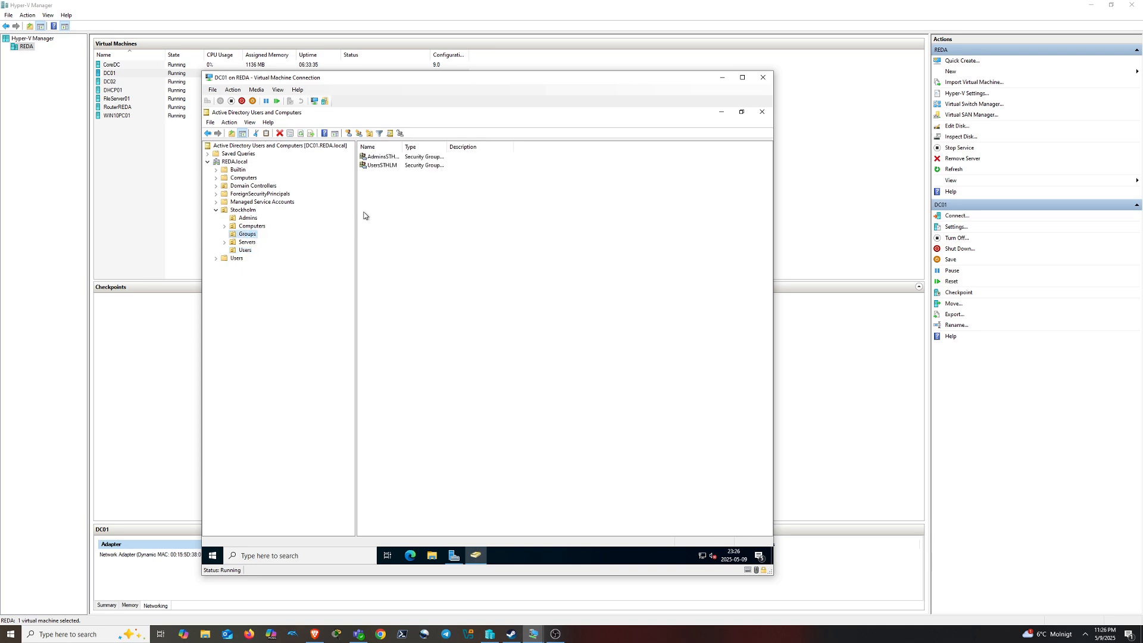
pyautogui.moveTo(399, 147); pyautogui.dragTo(470, 147)
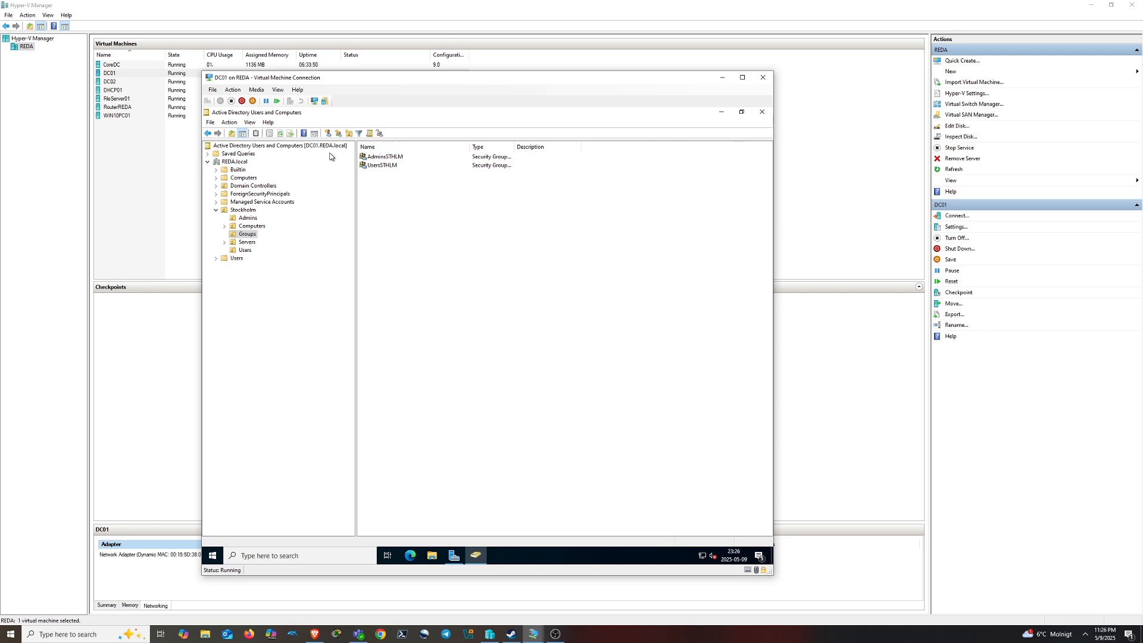
pyautogui.click(762, 113)
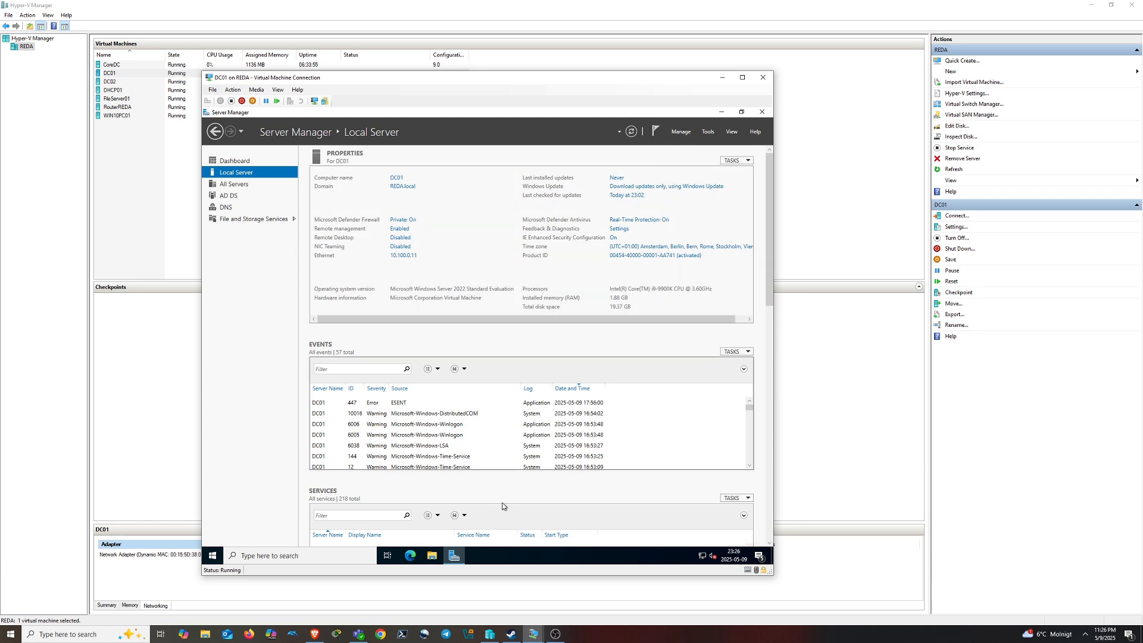
# Switch back to the FileServer01 console and cancel the Shares properties
pyautogui.click(533, 634)
pyautogui.click(567, 595)
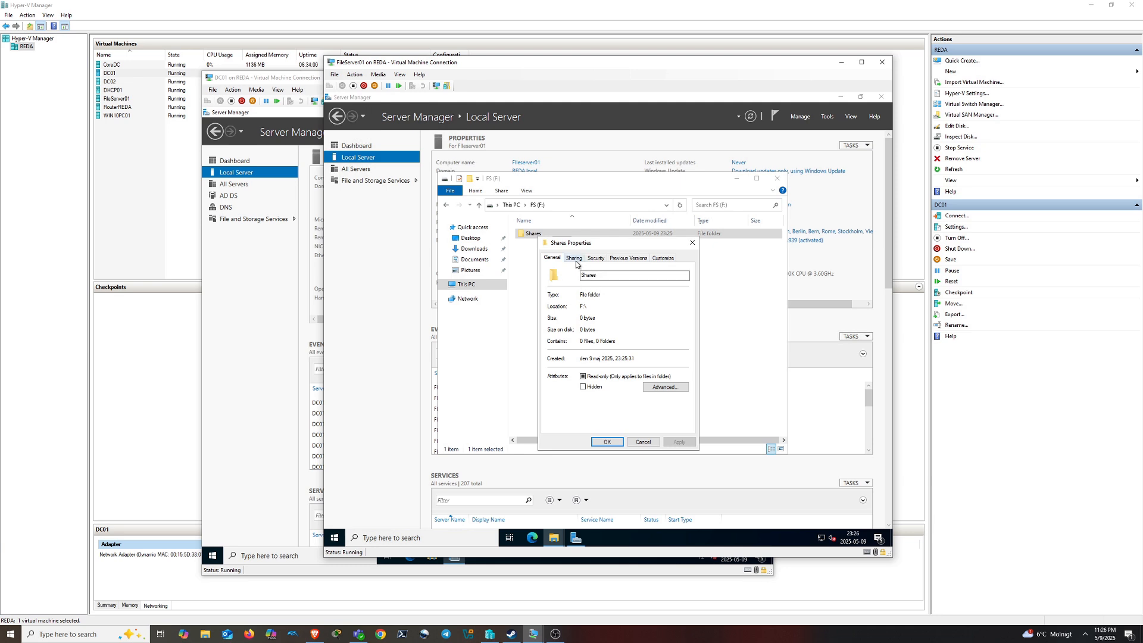
pyautogui.click(651, 441)
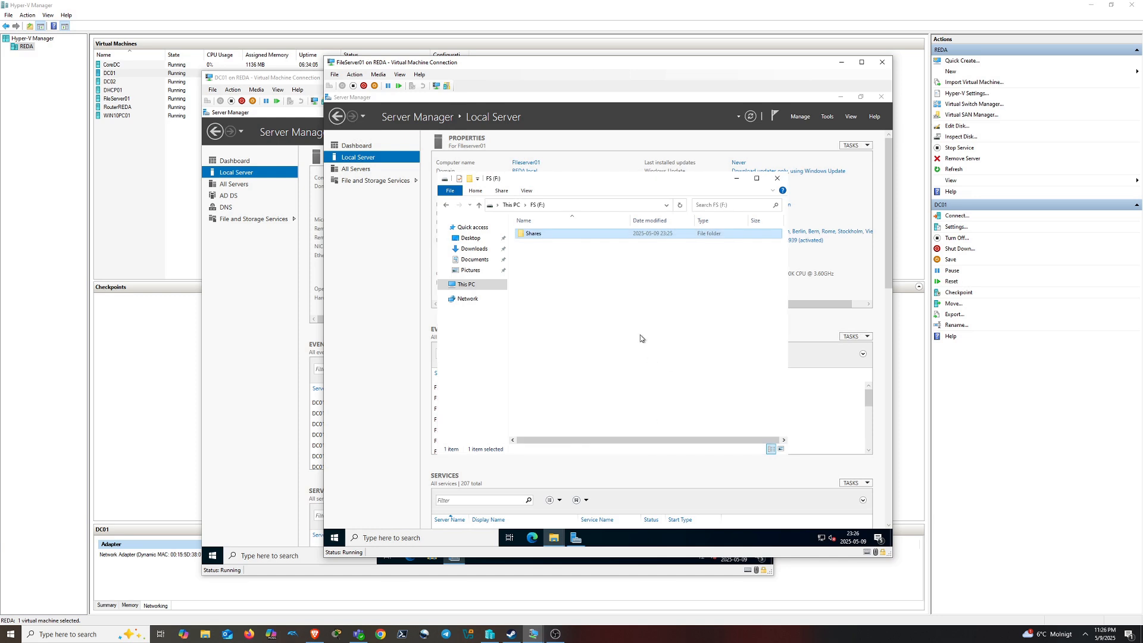
# Reopen the Shares folder's properties on F: at the Sharing tab
pyautogui.click(468, 284)
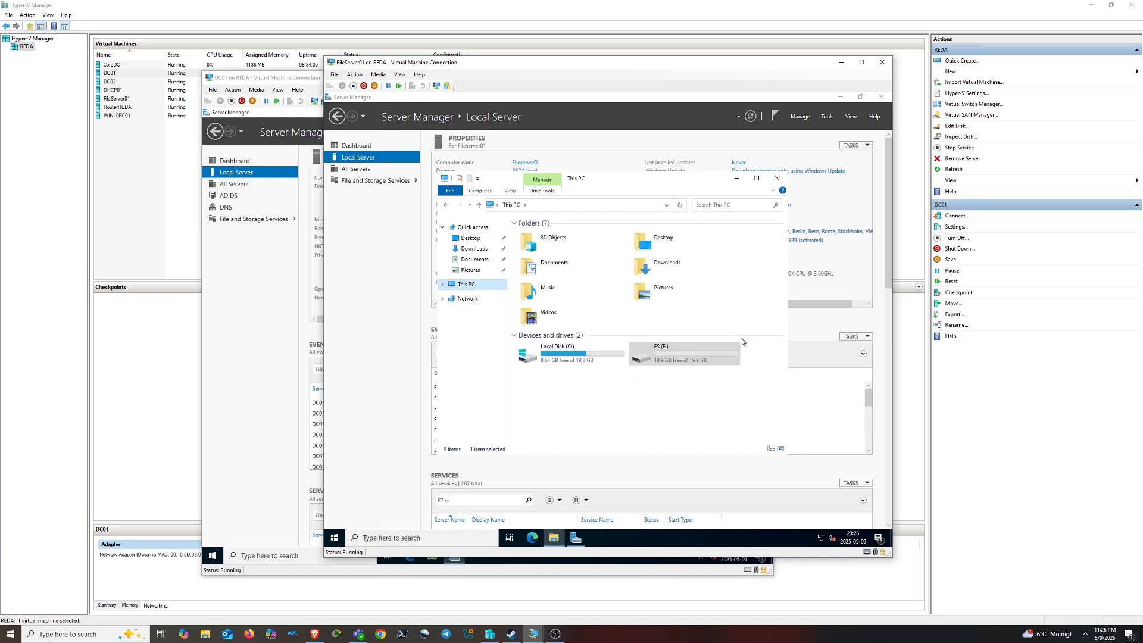
pyautogui.click(691, 440)
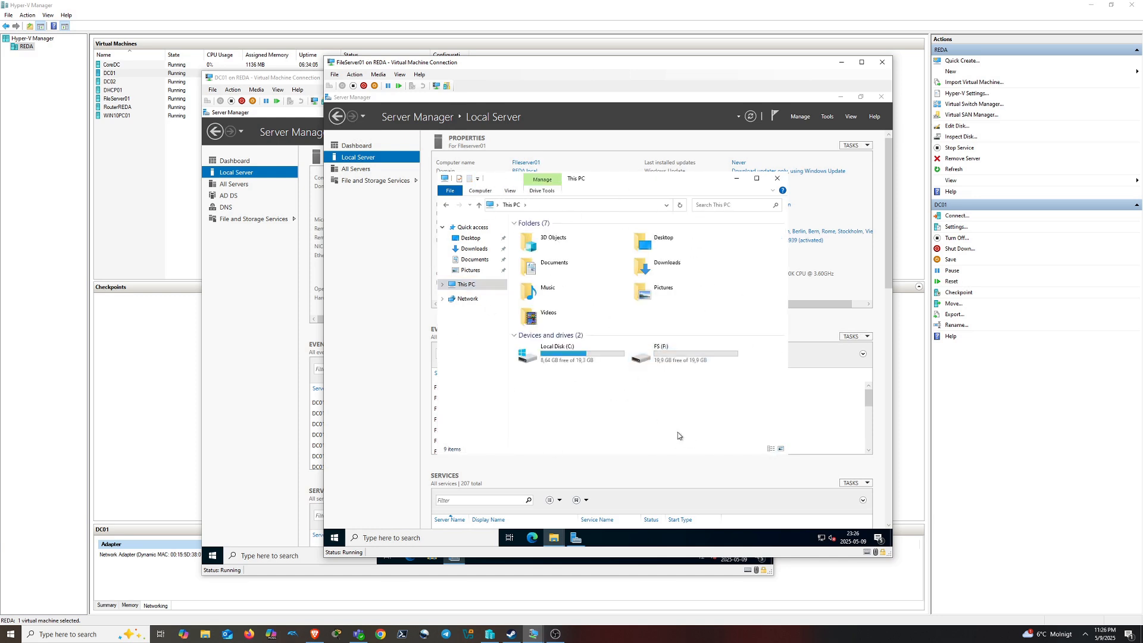
pyautogui.doubleClick(648, 360)
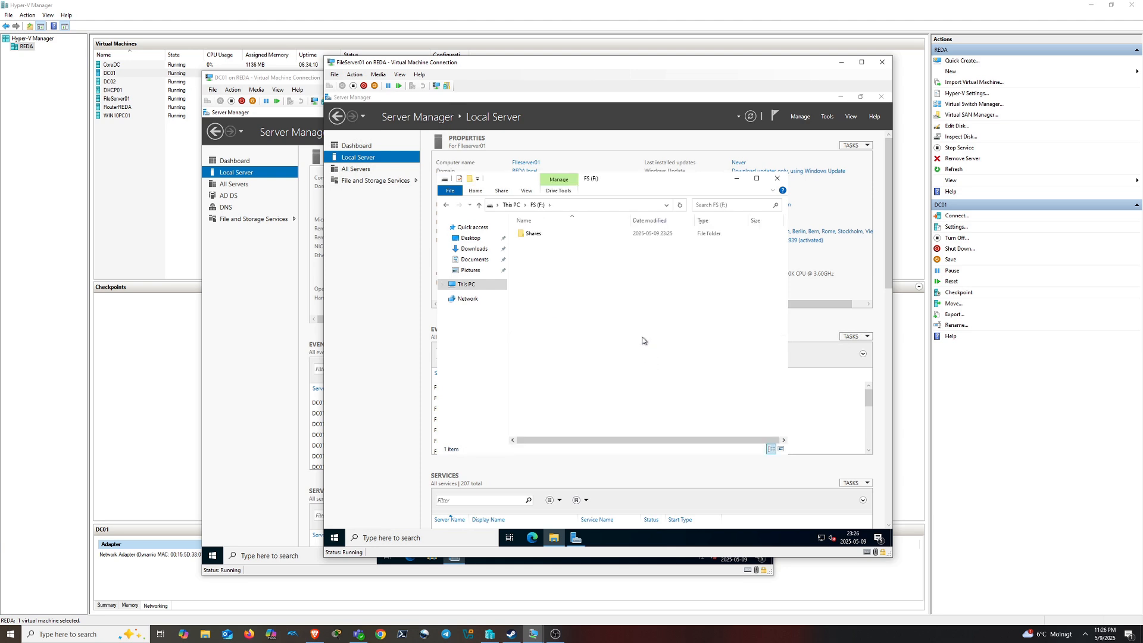
pyautogui.rightClick(548, 238)
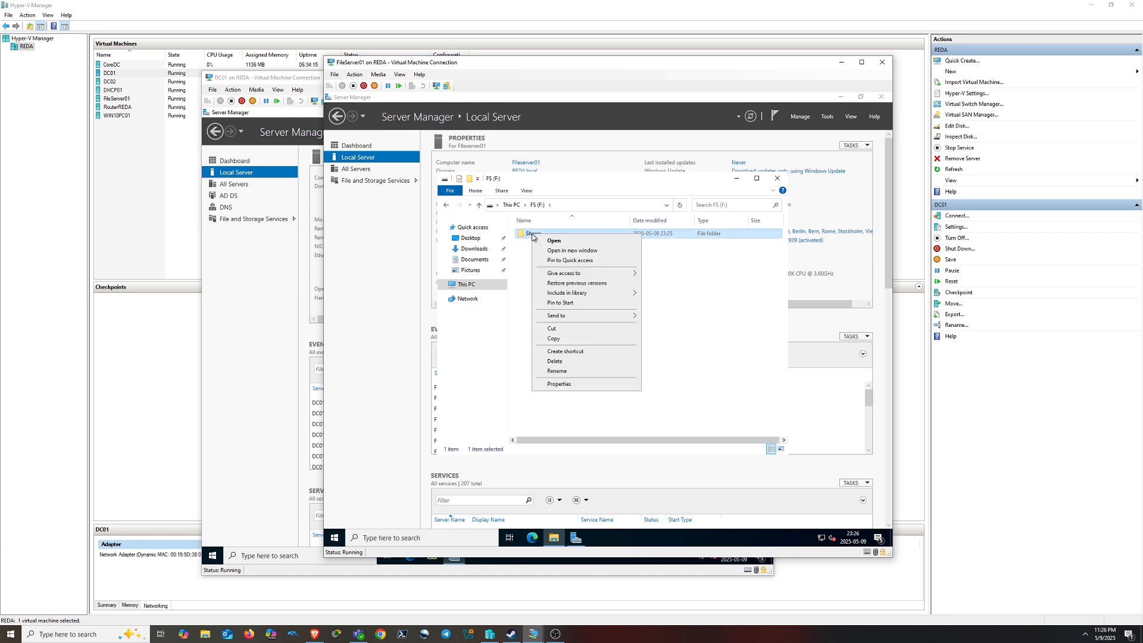
pyautogui.click(569, 387)
pyautogui.click(571, 257)
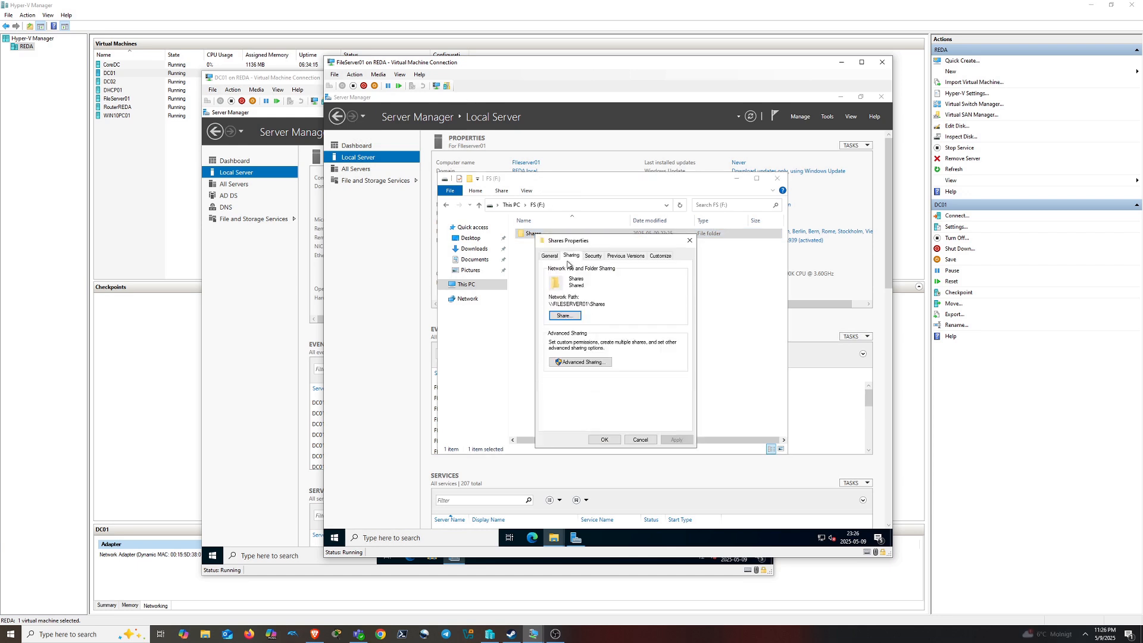
# In Advanced Sharing, keep the Shares folder shared and open its share permissions
pyautogui.click(577, 362)
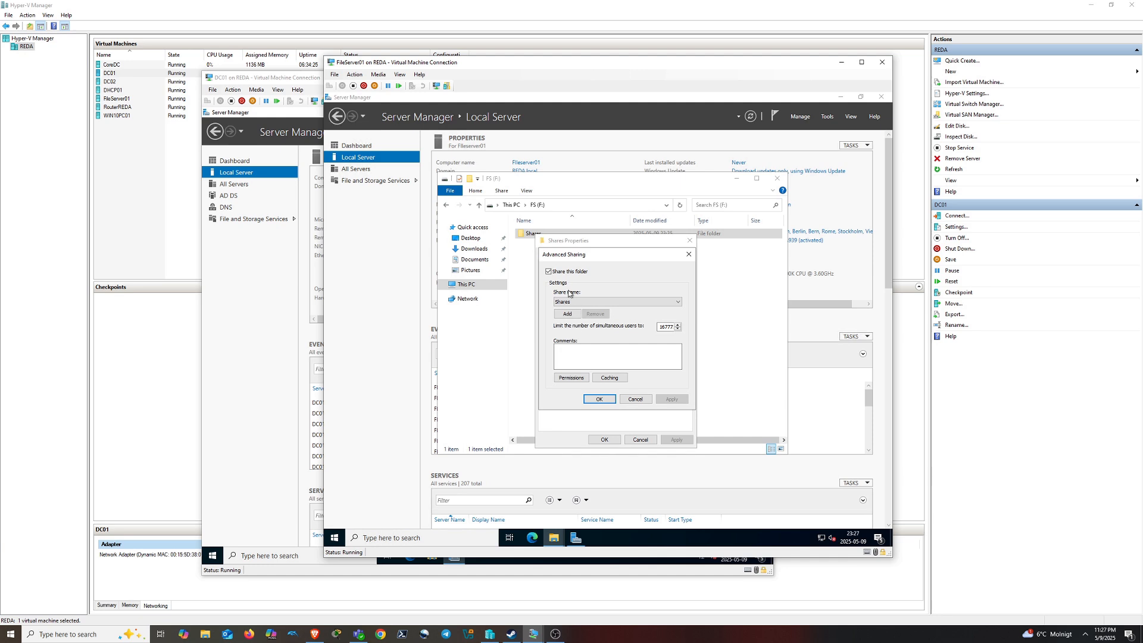
pyautogui.click(549, 272)
pyautogui.click(549, 271)
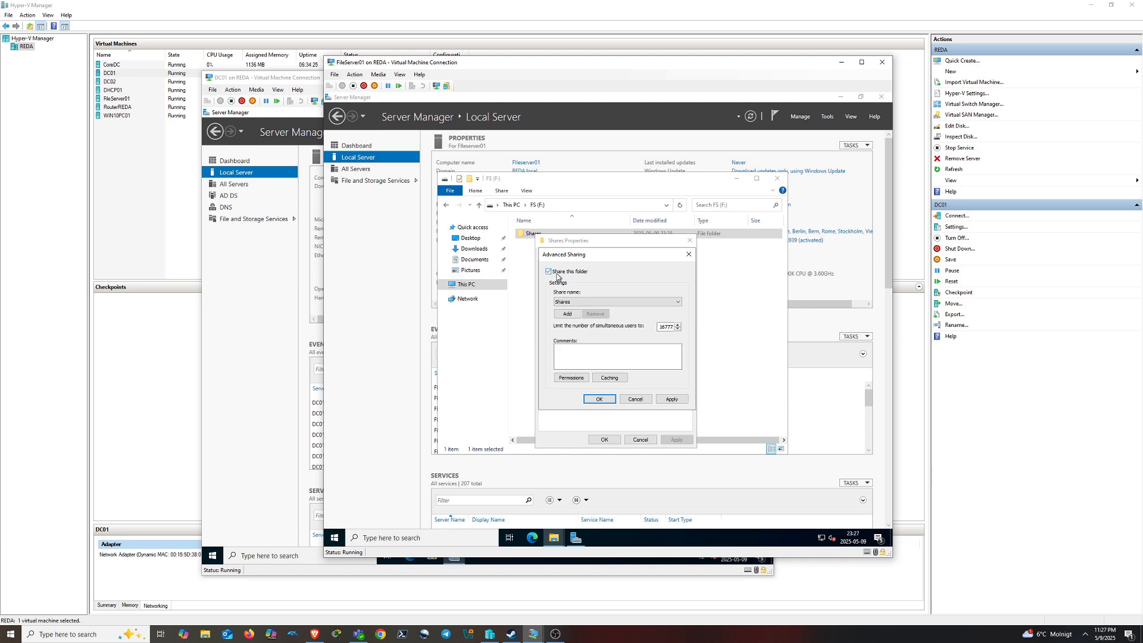
pyautogui.click(569, 315)
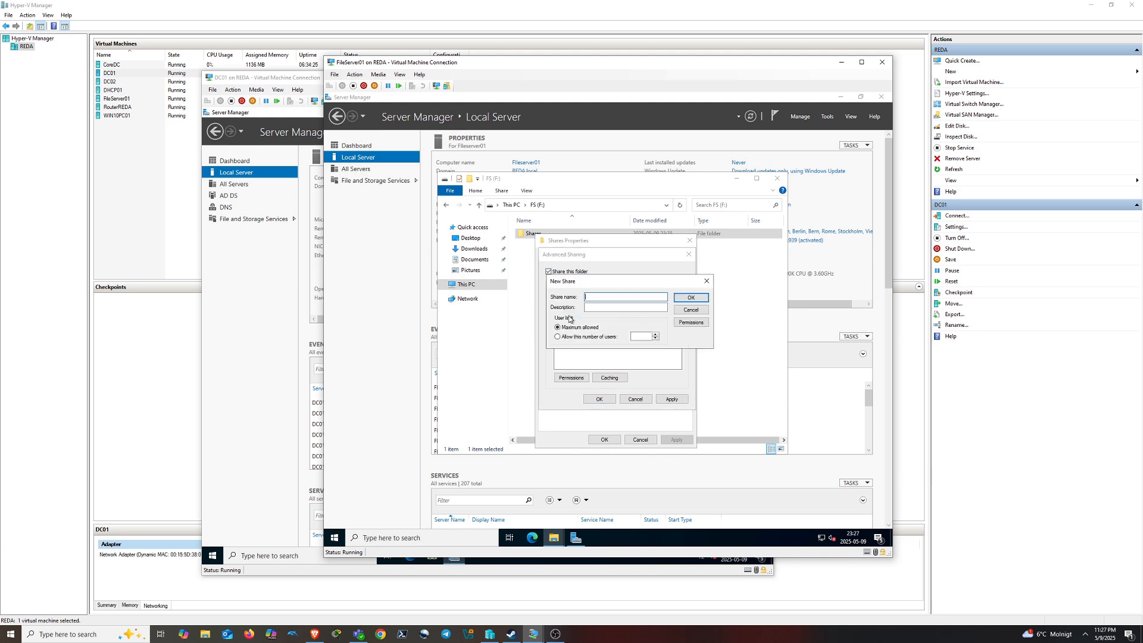
pyautogui.click(690, 310)
pyautogui.click(571, 378)
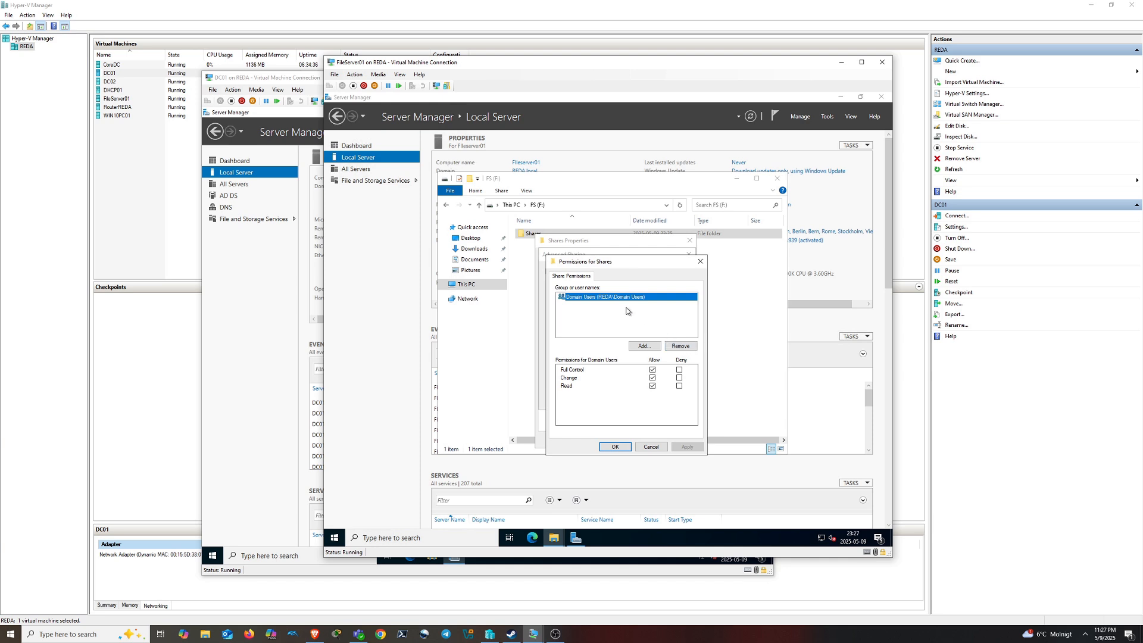
# Add Everyone to the share permissions and remove Domain Users
pyautogui.click(643, 346)
pyautogui.write('ever')
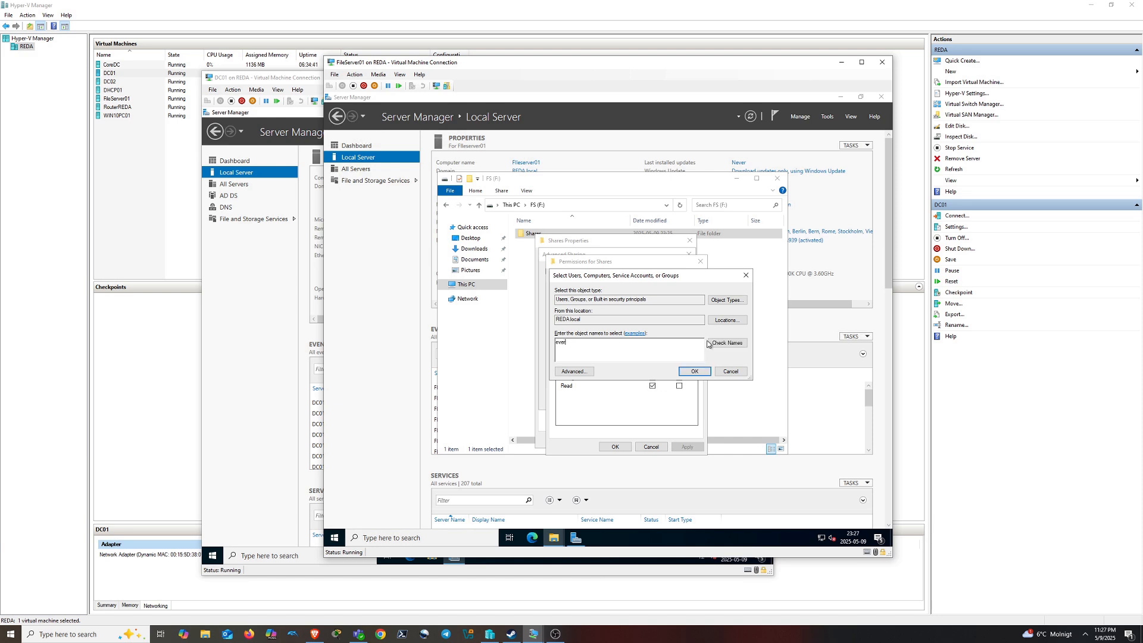
pyautogui.click(709, 343)
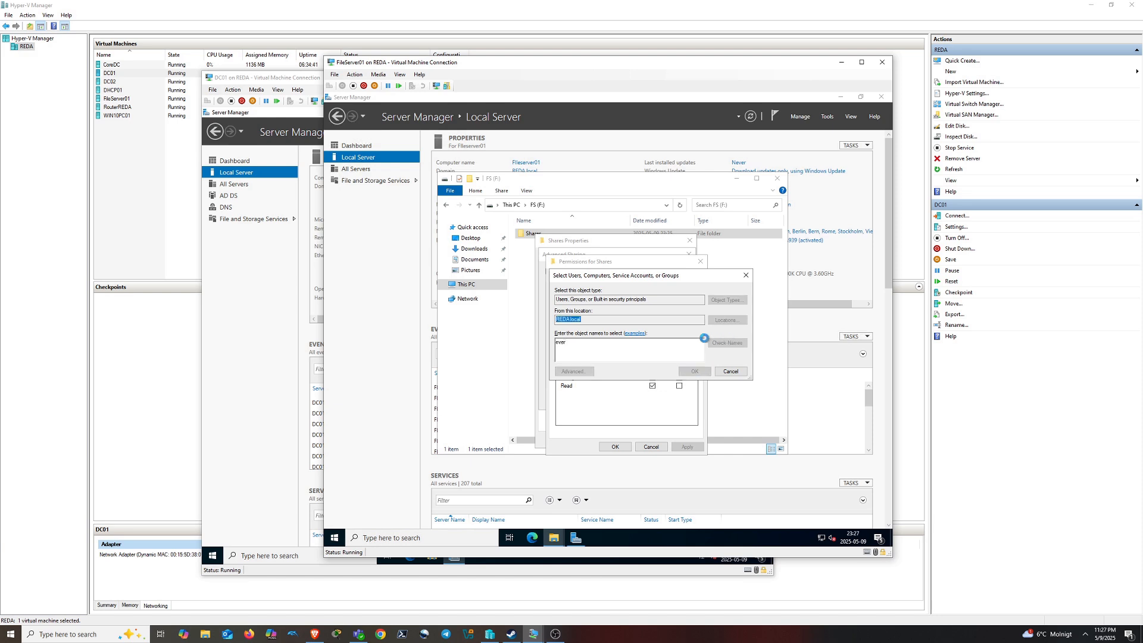
pyautogui.click(694, 370)
pyautogui.click(595, 297)
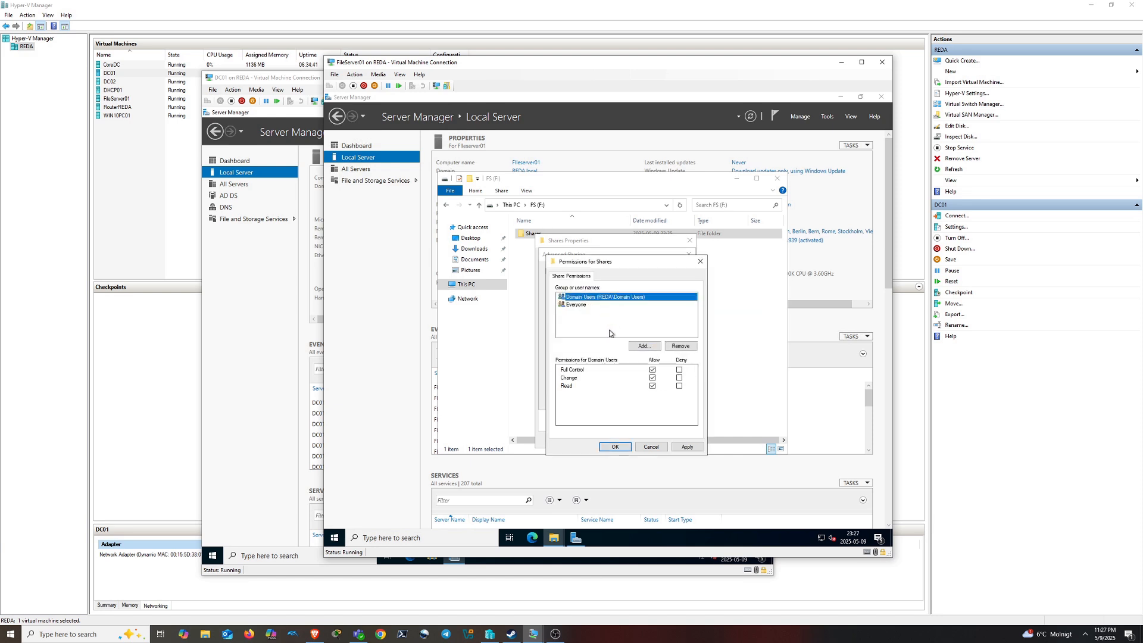
pyautogui.click(680, 345)
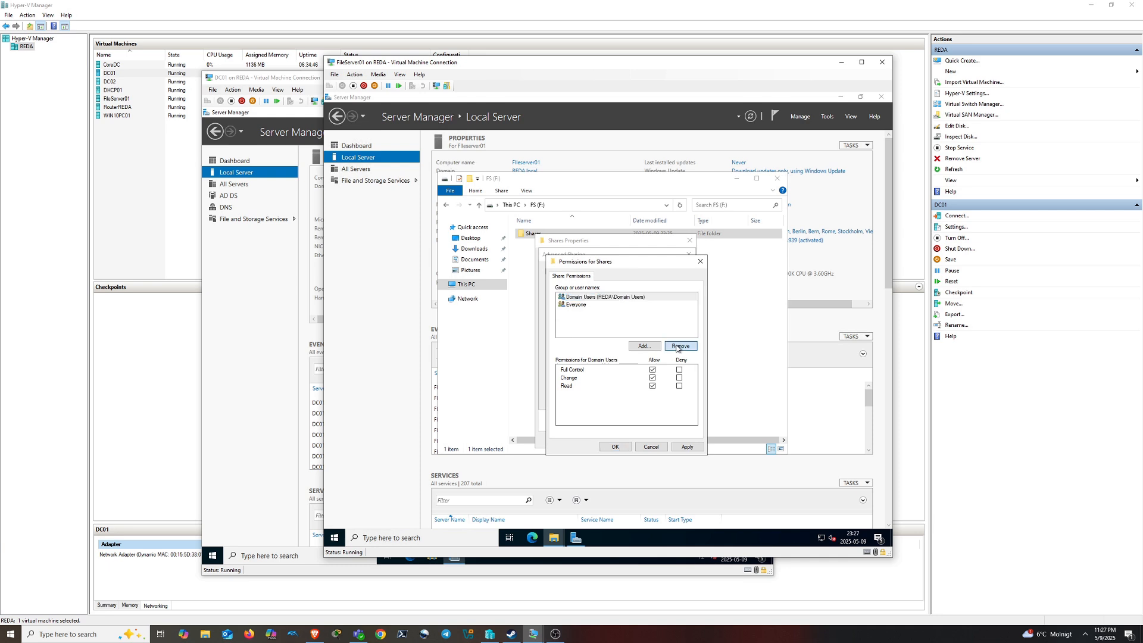
pyautogui.click(574, 300)
# Re-add the Domain Users group to the share permissions
pyautogui.click(645, 346)
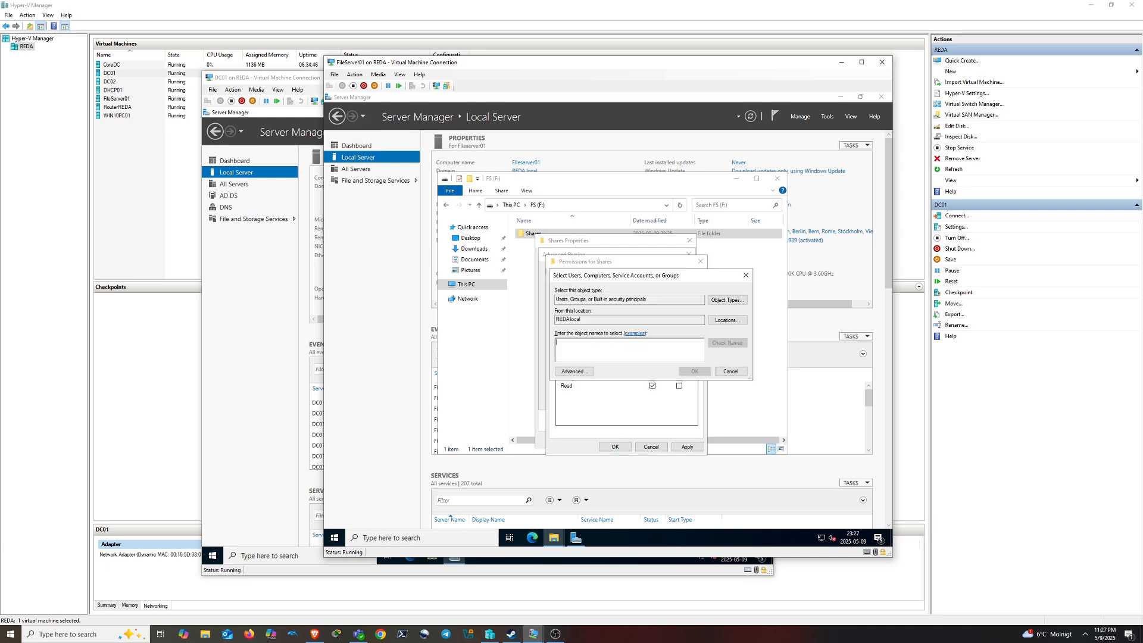
pyautogui.write('domain')
pyautogui.click(741, 344)
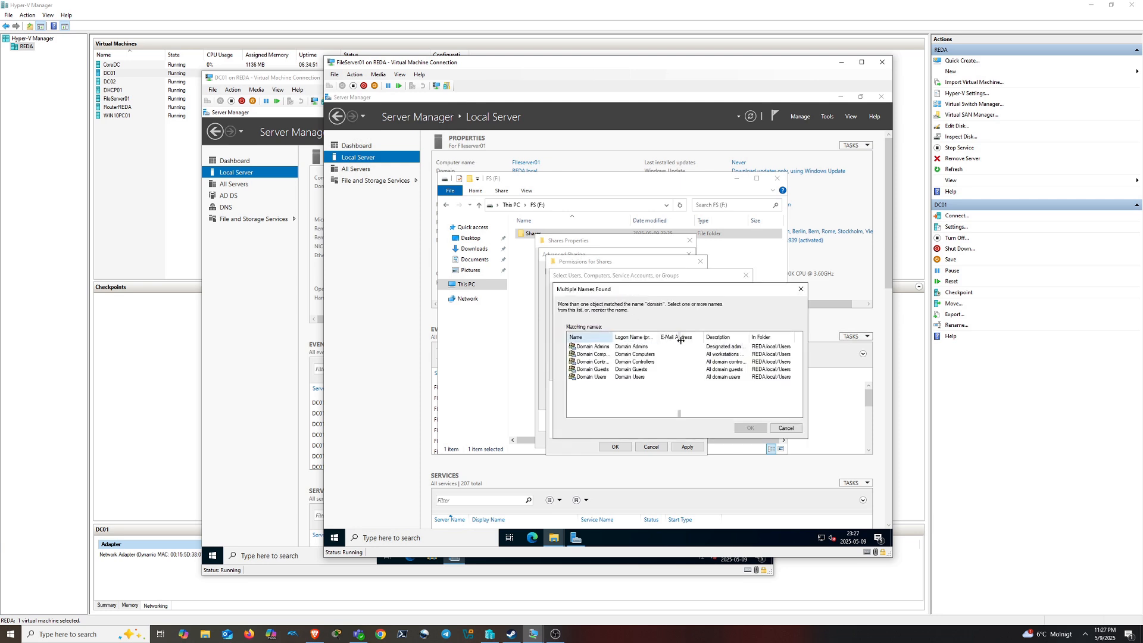
pyautogui.click(595, 377)
pyautogui.click(749, 428)
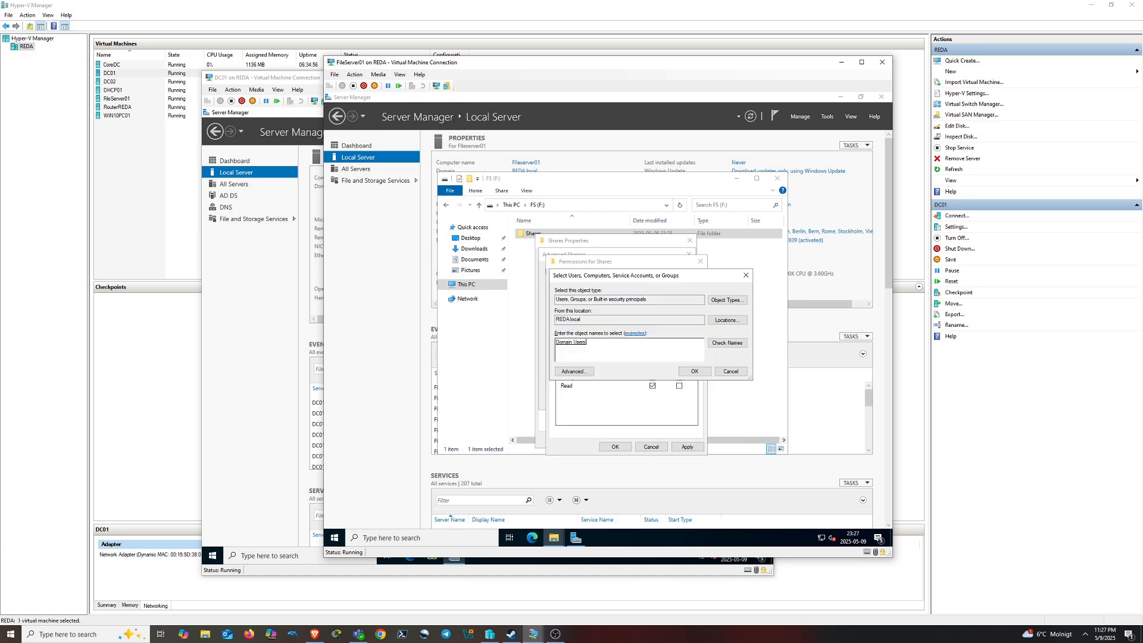
pyautogui.click(694, 372)
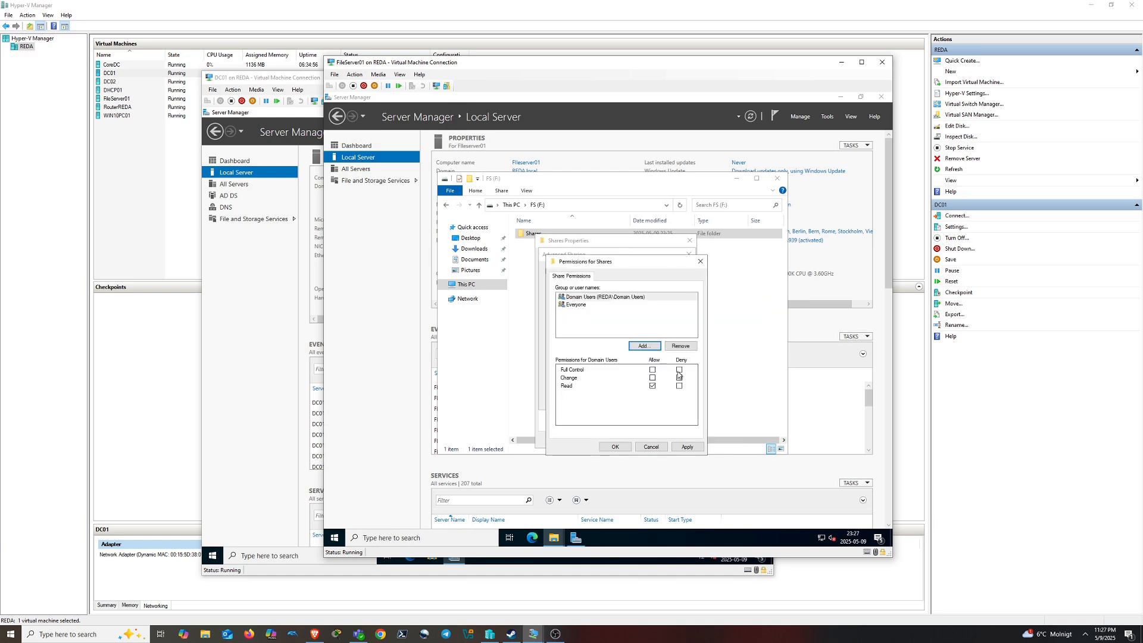
# Remove Everyone, allow Domain Users Full Control, and apply the changes
pyautogui.click(577, 306)
pyautogui.click(680, 345)
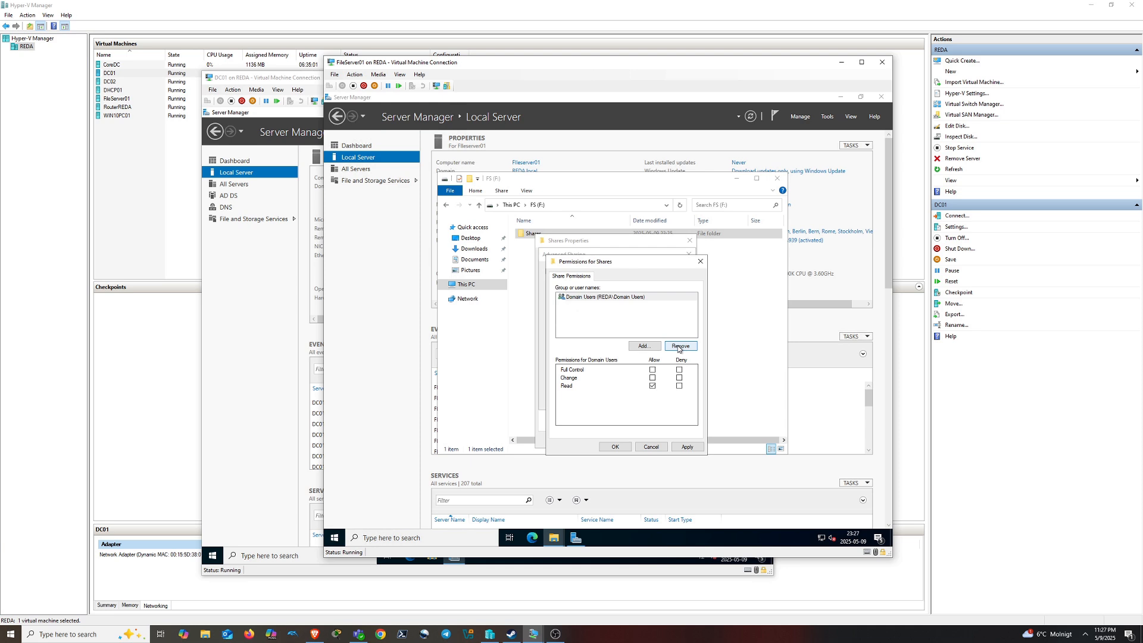
pyautogui.click(652, 370)
pyautogui.click(682, 447)
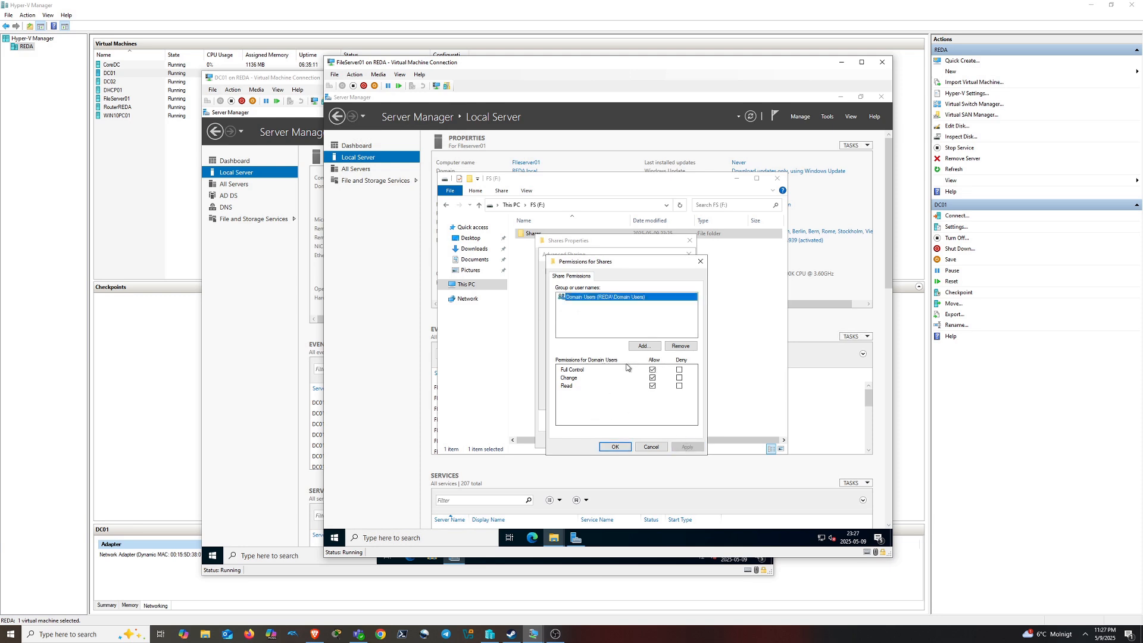
pyautogui.moveTo(631, 261); pyautogui.dragTo(631, 266)
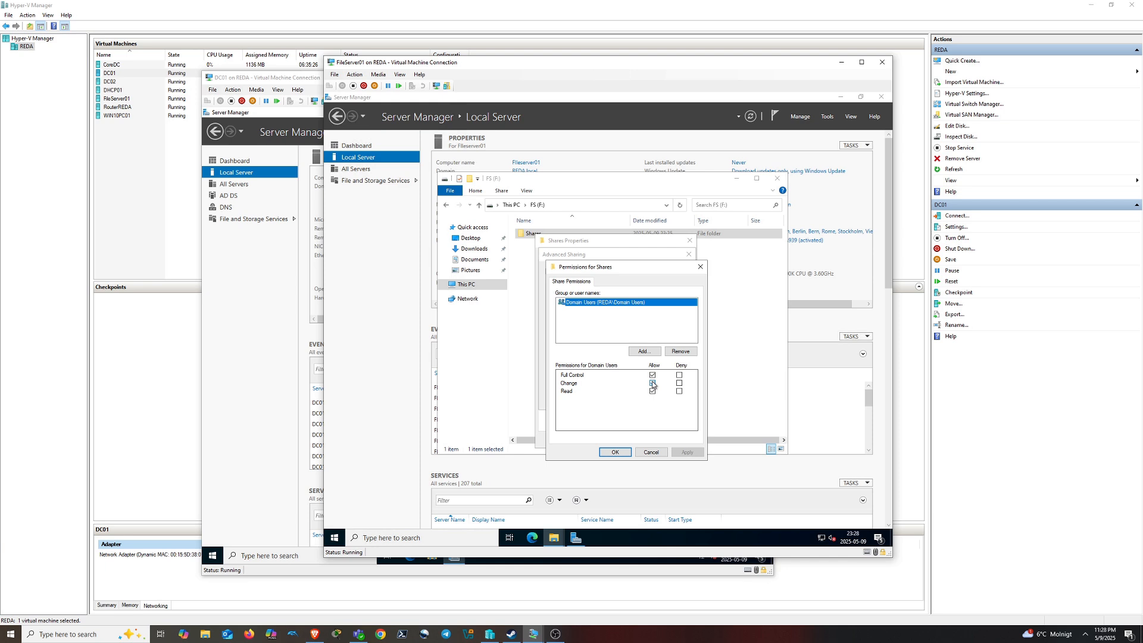
# Close the sharing dialogs and disable inheritance on Shares, converting inherited entries to explicit permissions
pyautogui.click(616, 452)
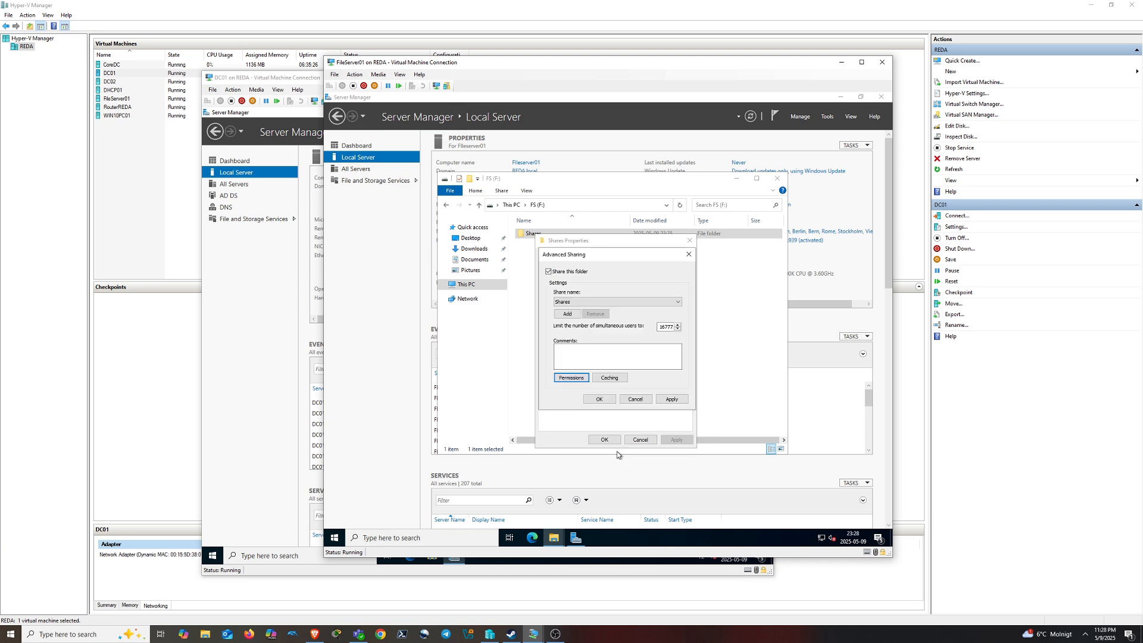
pyautogui.click(600, 399)
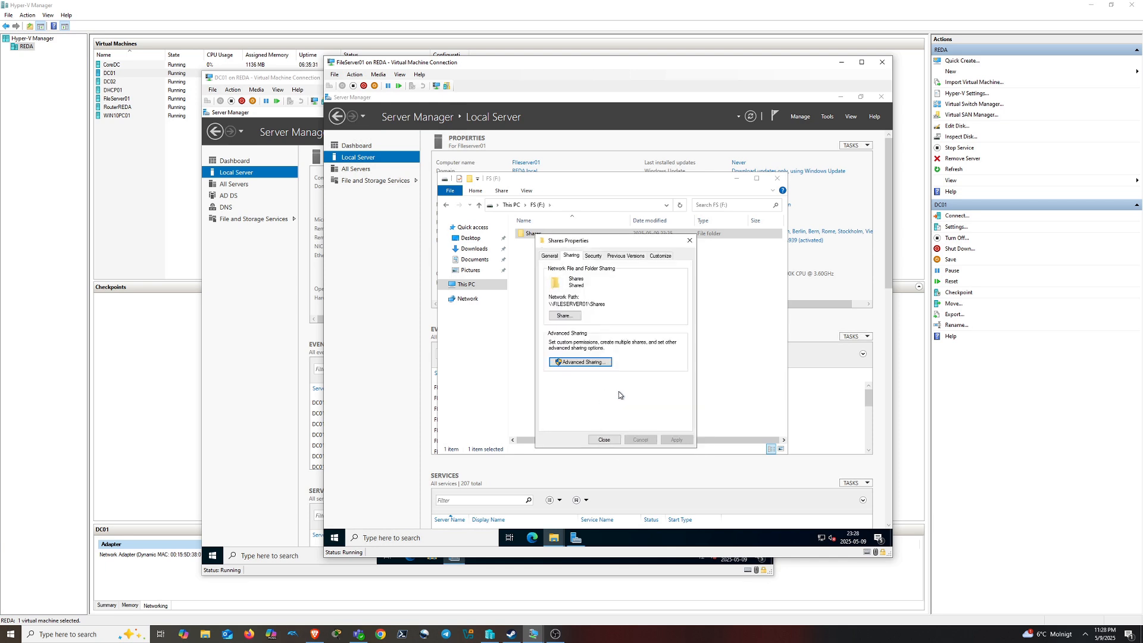
pyautogui.click(594, 256)
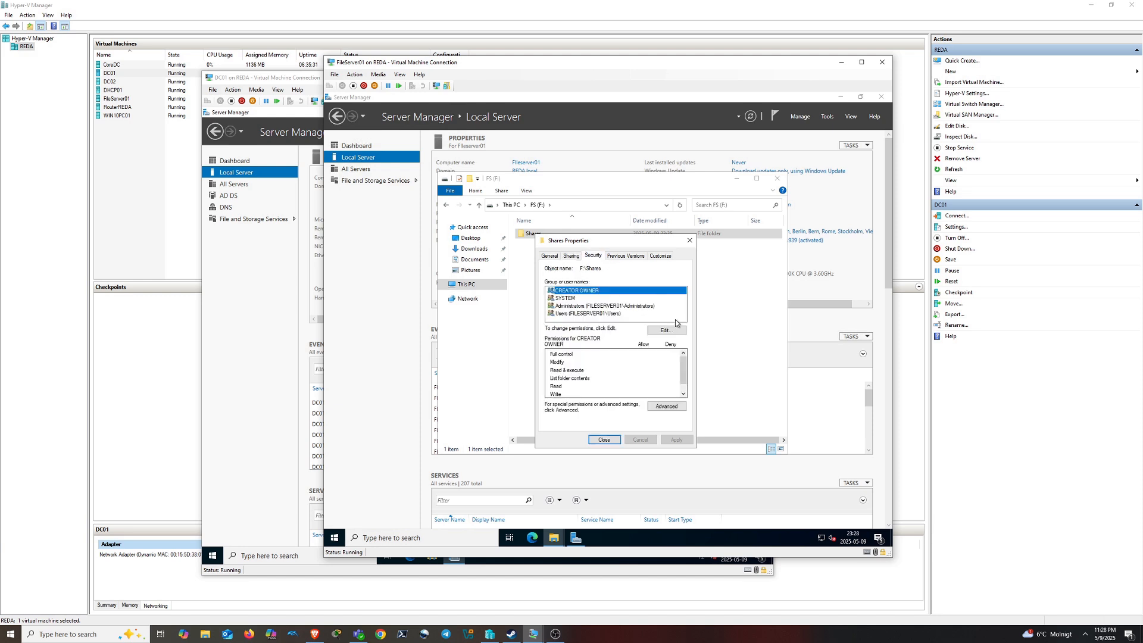
pyautogui.click(666, 406)
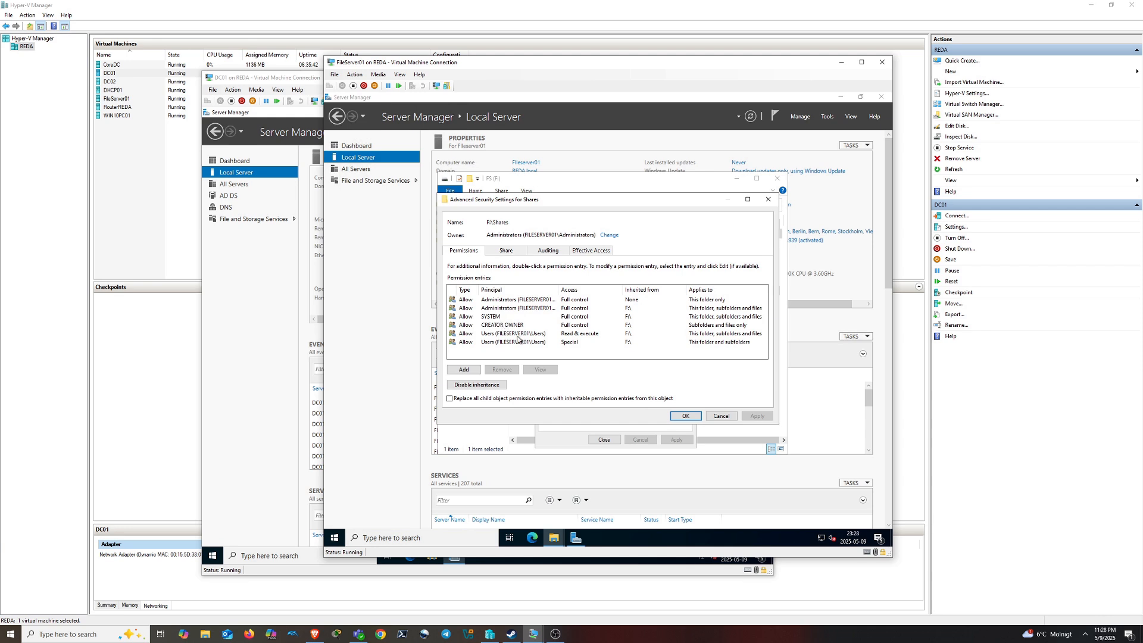
pyautogui.click(476, 384)
pyautogui.click(629, 301)
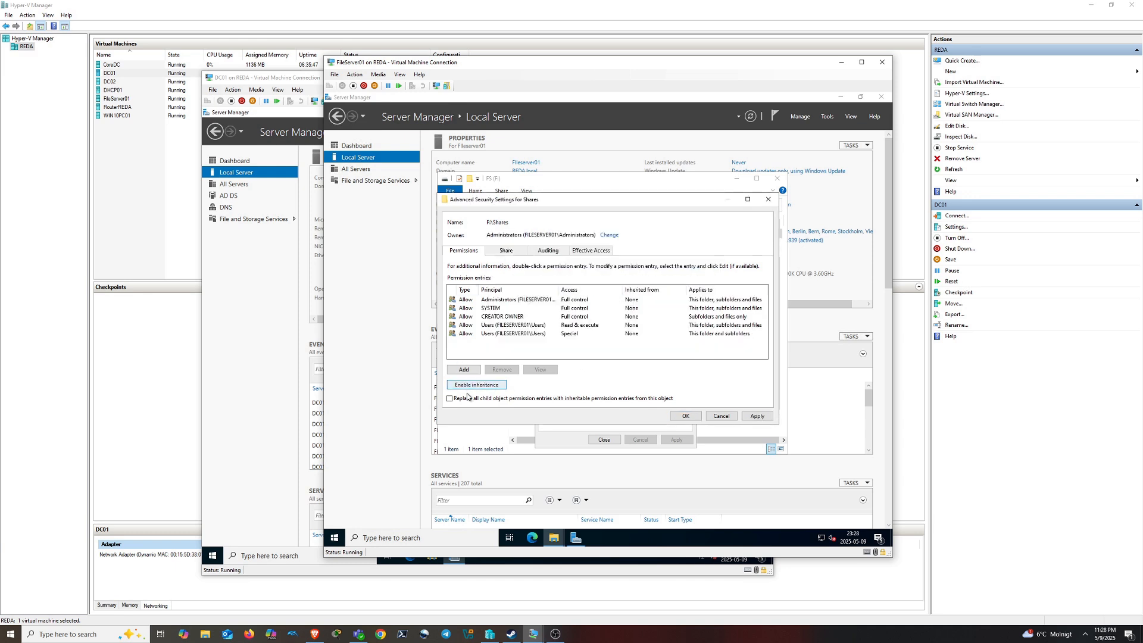
# Add a Full control permission entry for UsersSTHLM
pyautogui.click(470, 371)
pyautogui.click(470, 207)
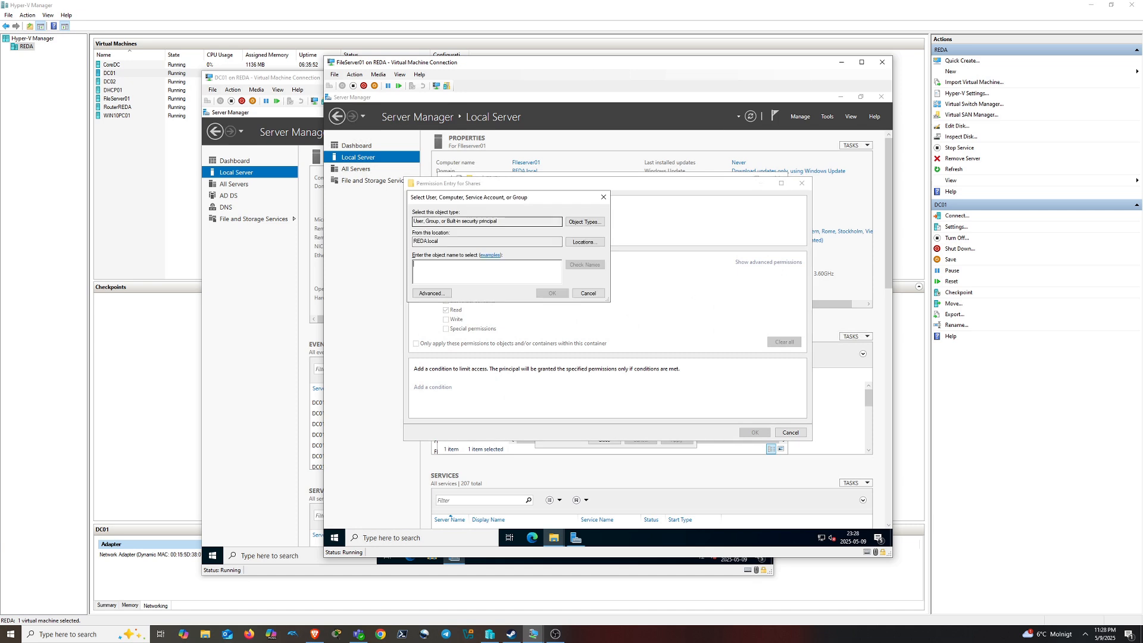
pyautogui.write('users')
pyautogui.click(585, 264)
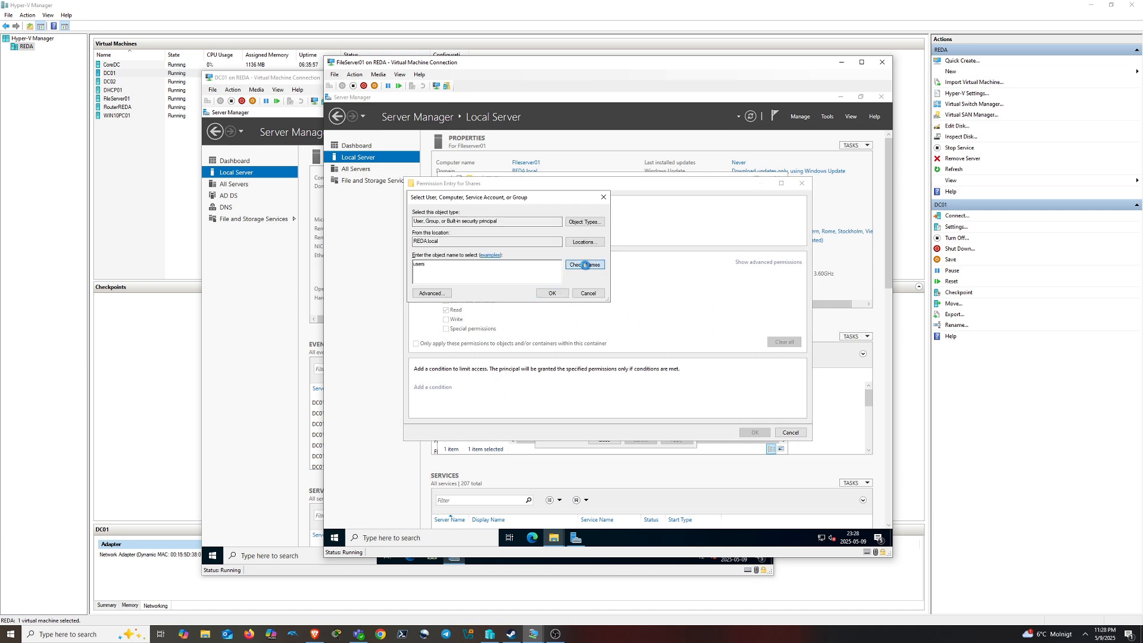
pyautogui.click(548, 294)
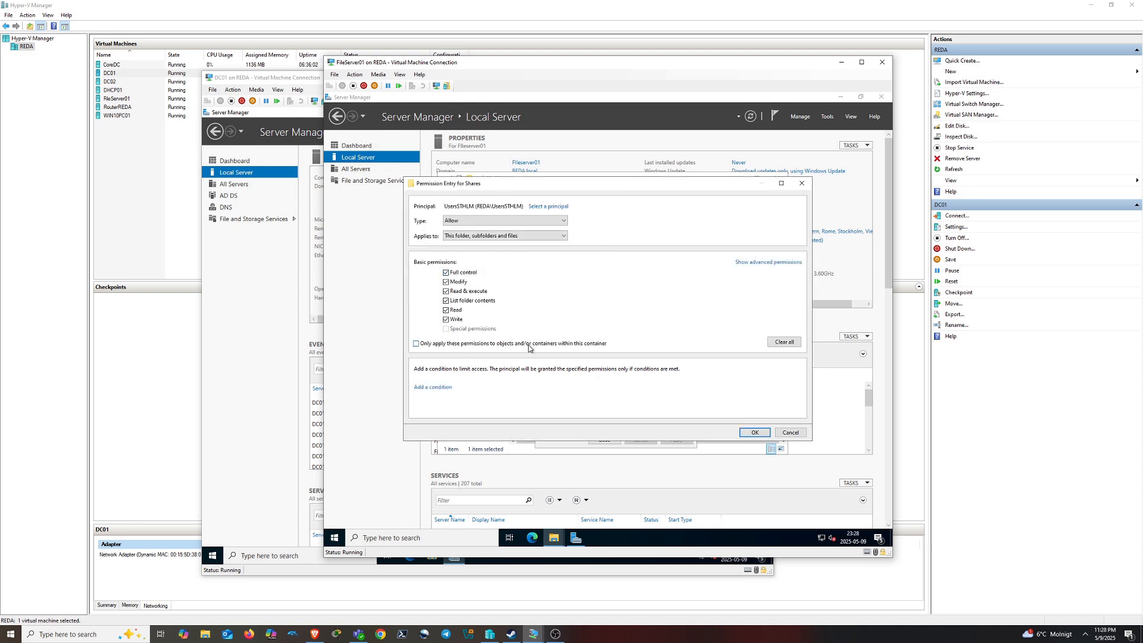
pyautogui.click(752, 433)
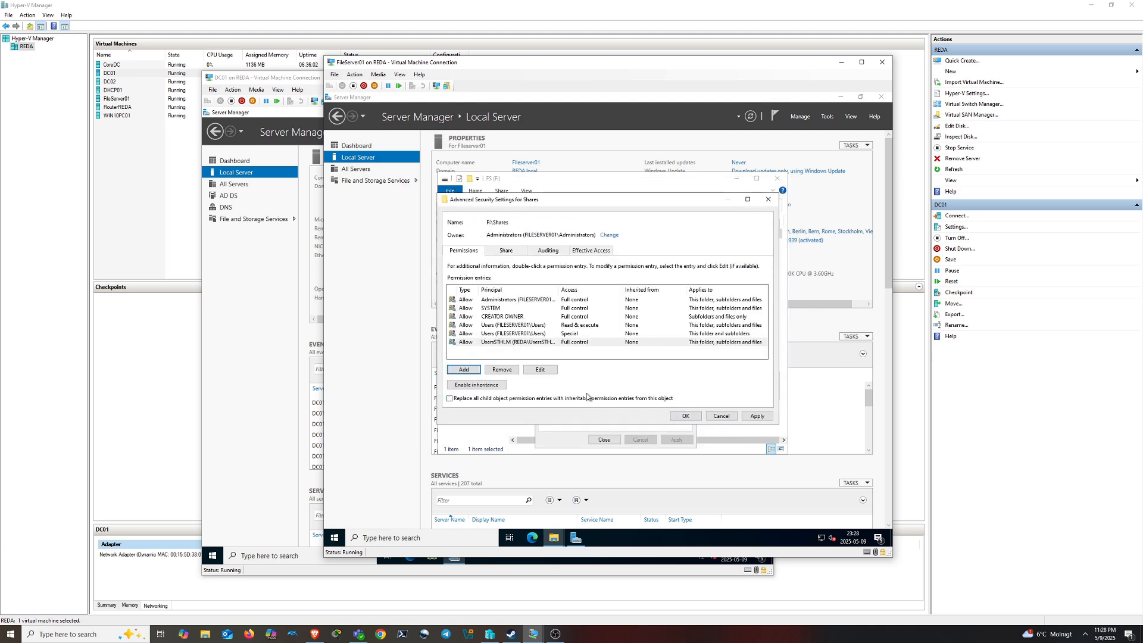
# Add a Full control permission entry for AdminsSTHLM
pyautogui.click(464, 369)
pyautogui.click(476, 207)
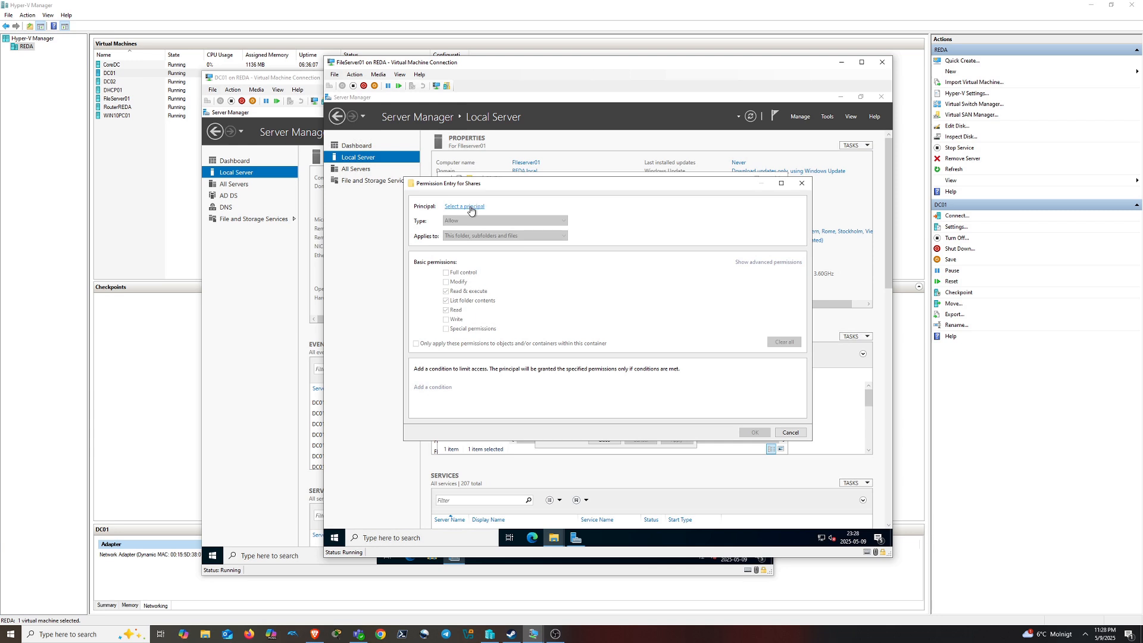
pyautogui.write('ad')
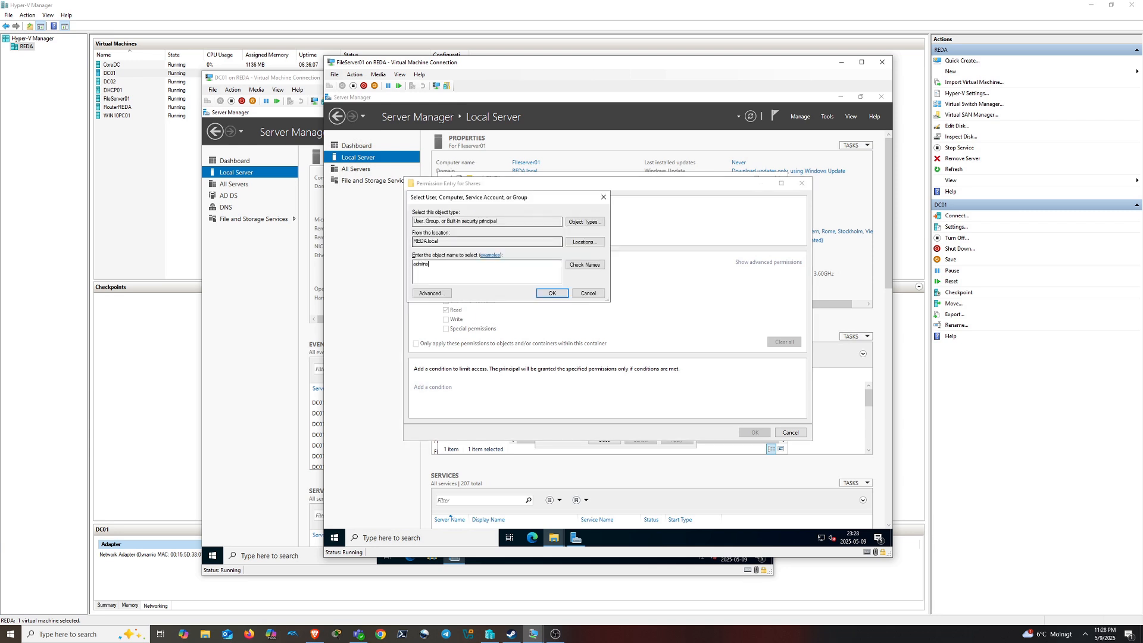
pyautogui.write('mins')
pyautogui.click(600, 265)
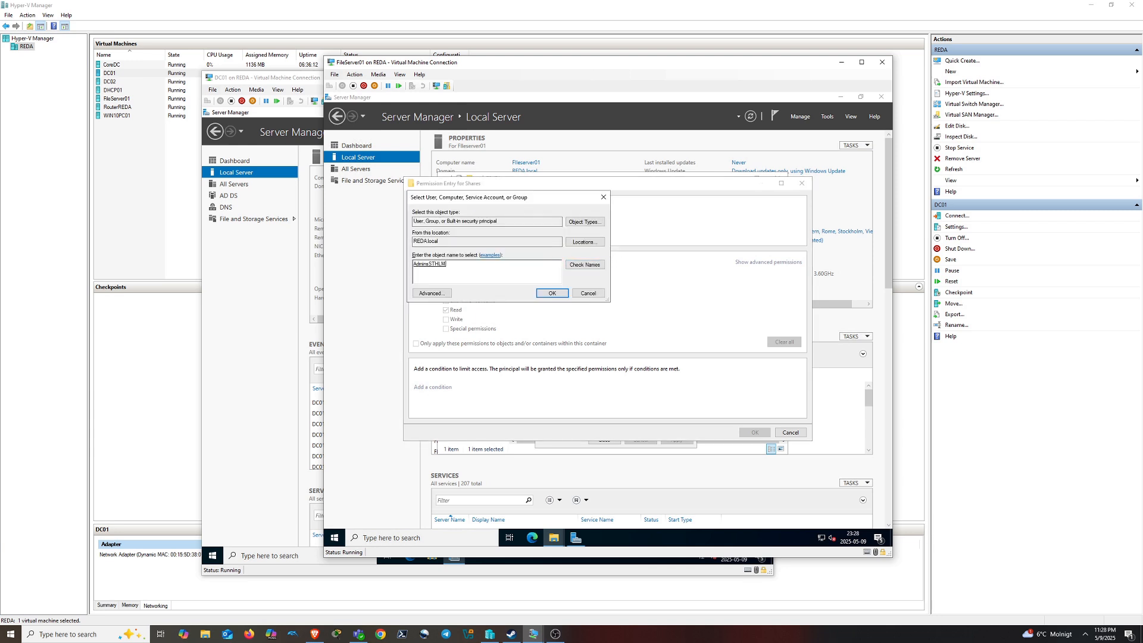
pyautogui.click(543, 294)
pyautogui.click(475, 273)
pyautogui.click(744, 431)
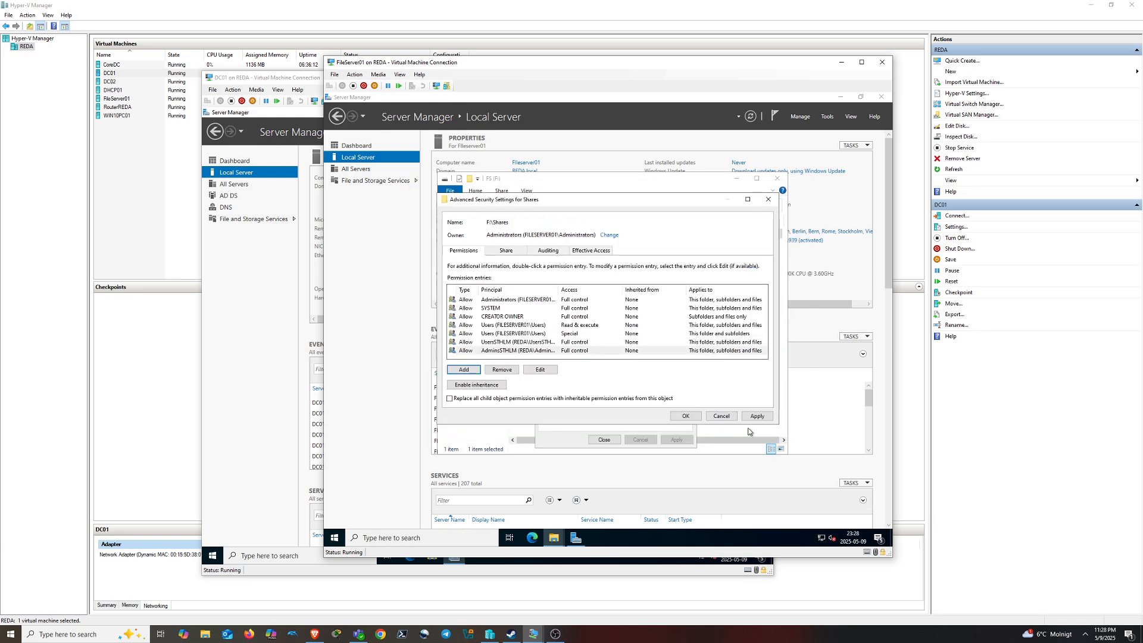
# Remove both local Users entries and apply the new folder permissions
pyautogui.click(505, 327)
pyautogui.click(511, 369)
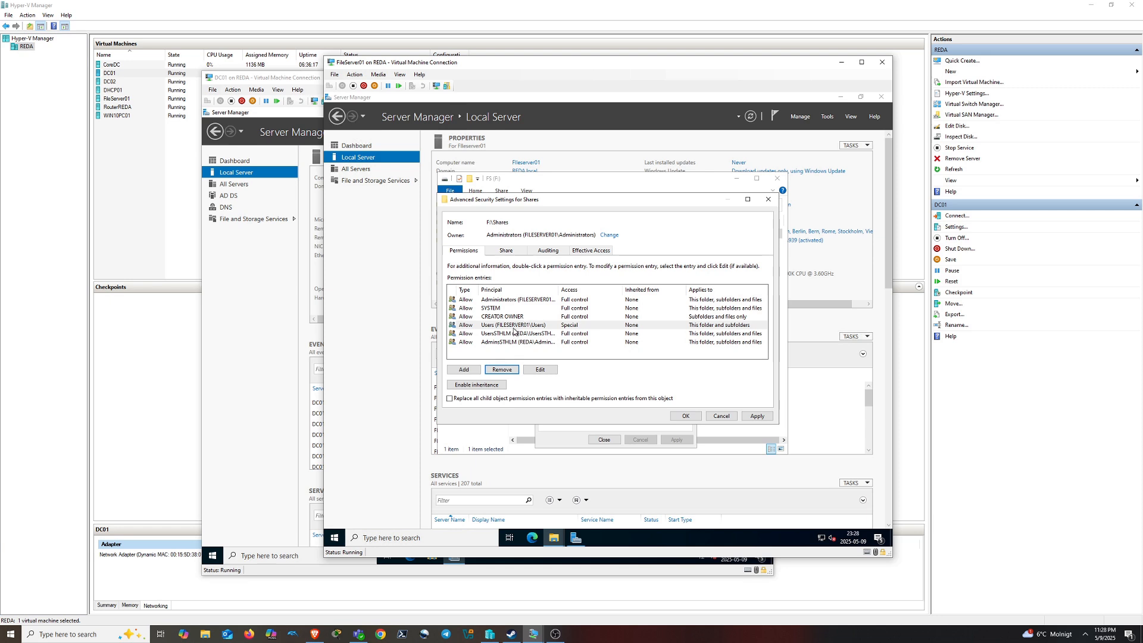
pyautogui.click(516, 326)
pyautogui.click(515, 369)
pyautogui.click(523, 302)
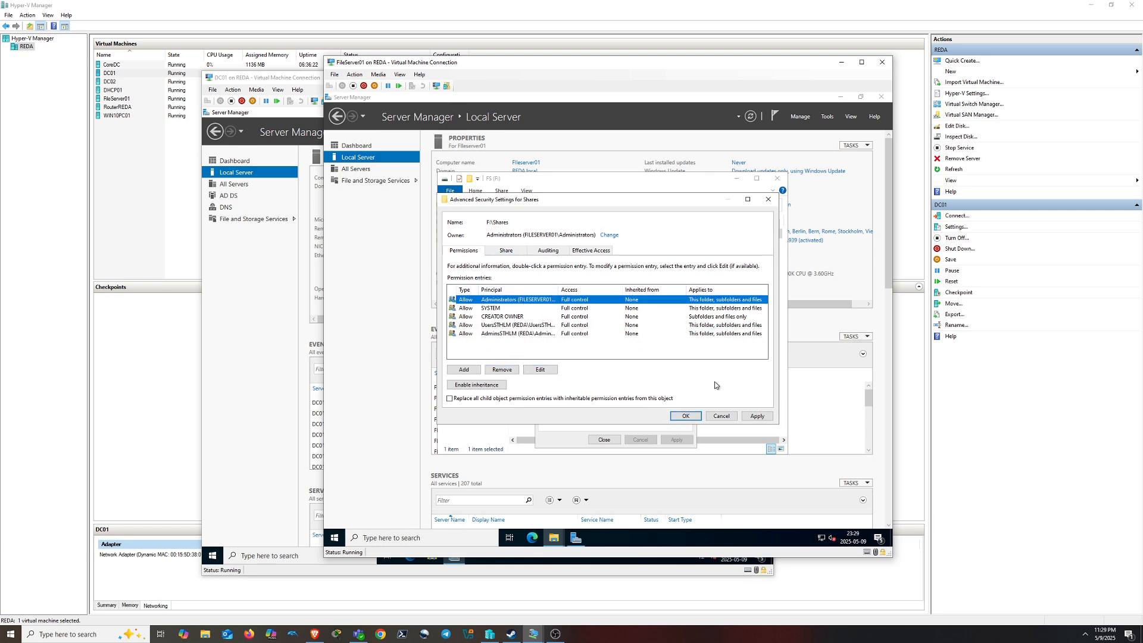
pyautogui.click(756, 416)
pyautogui.click(506, 250)
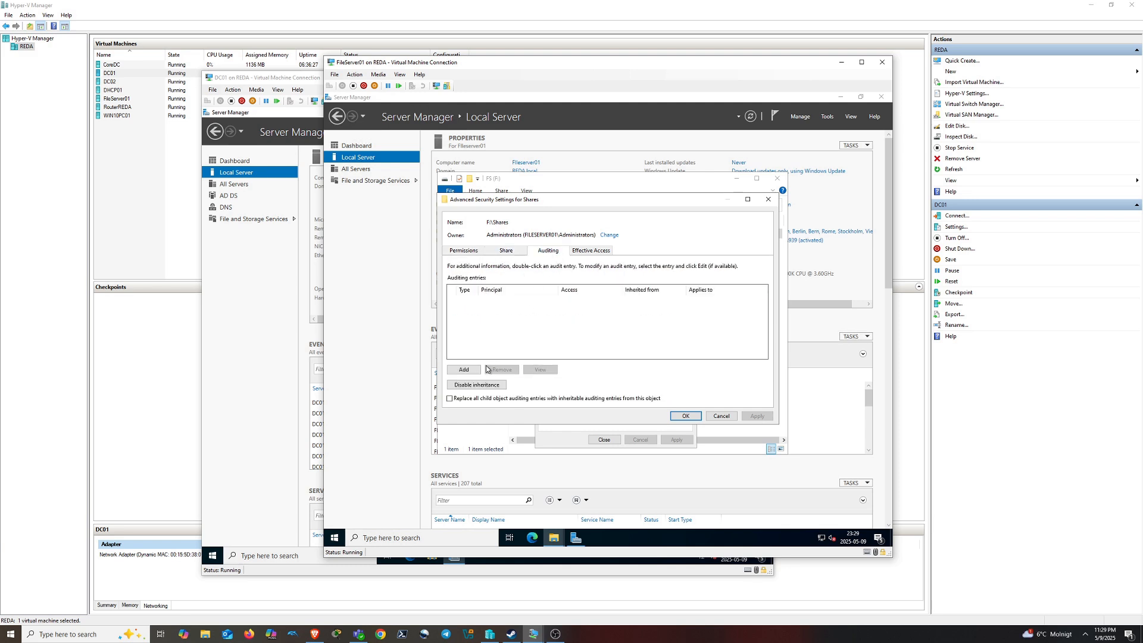
# View a domain user's effective access on the Shares folder
pyautogui.click(592, 250)
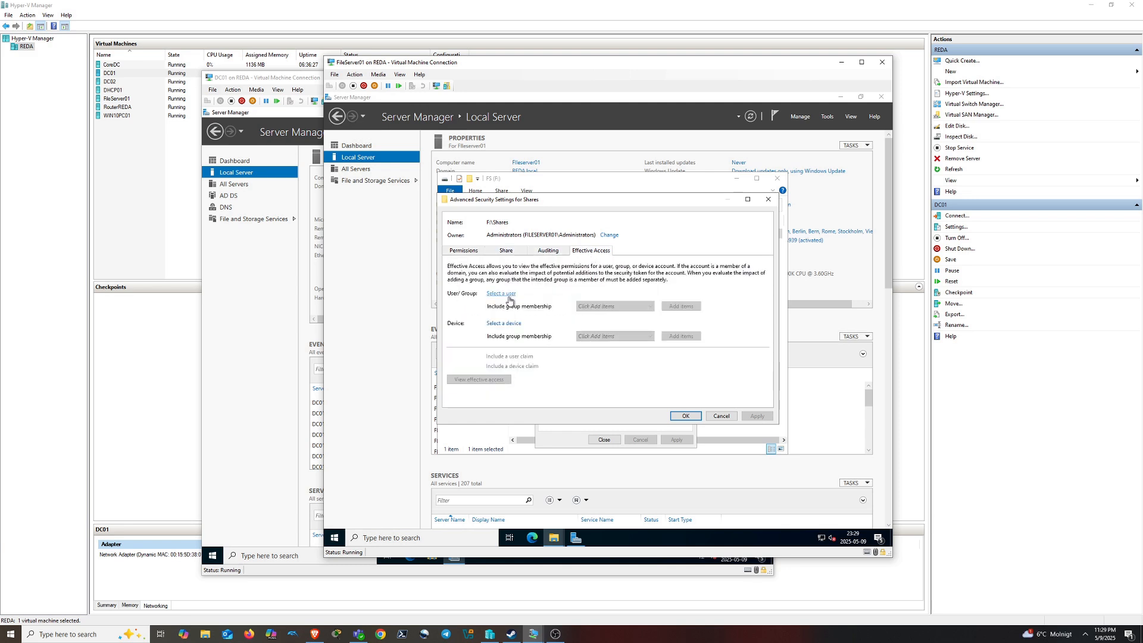
pyautogui.click(501, 294)
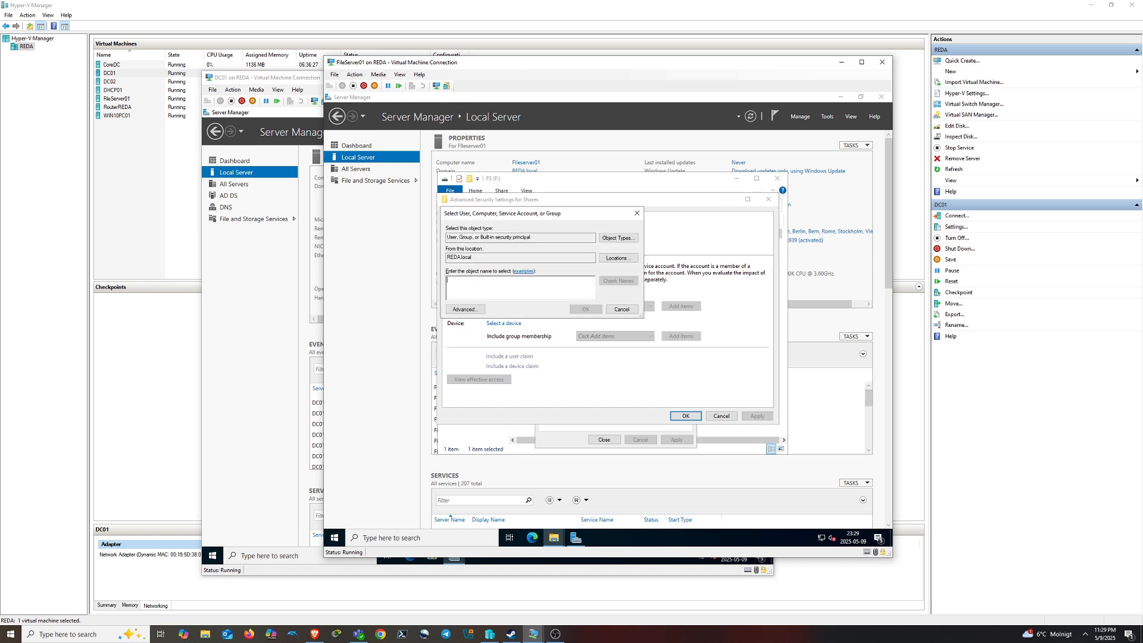
pyautogui.write('reek')
pyautogui.click(626, 282)
pyautogui.click(590, 310)
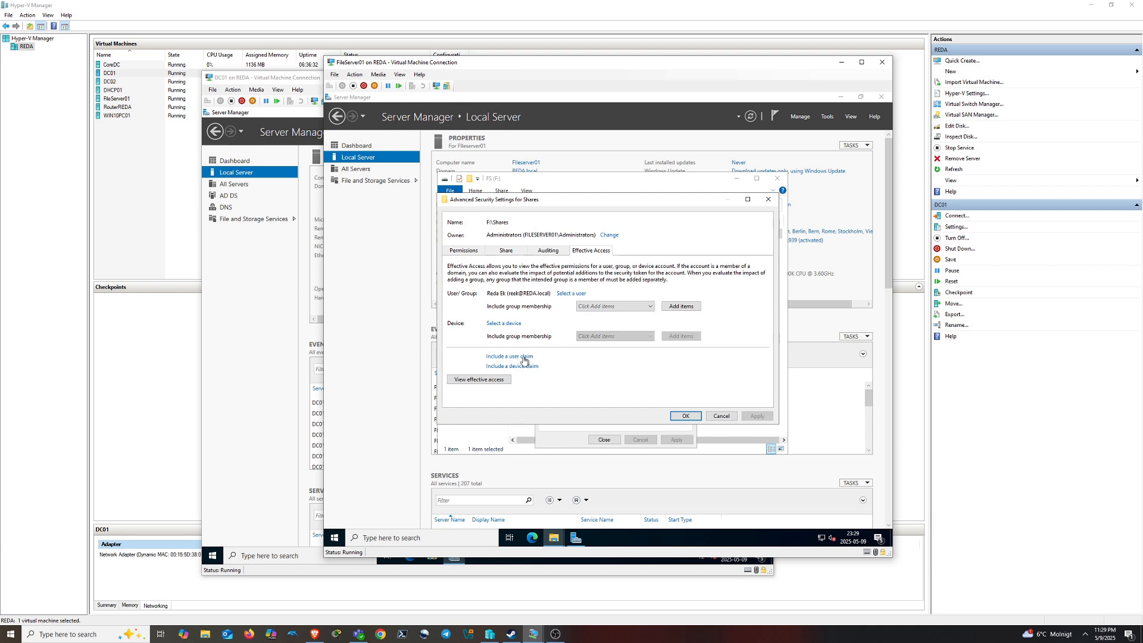
pyautogui.click(486, 380)
pyautogui.scroll(-5, 563, 376)
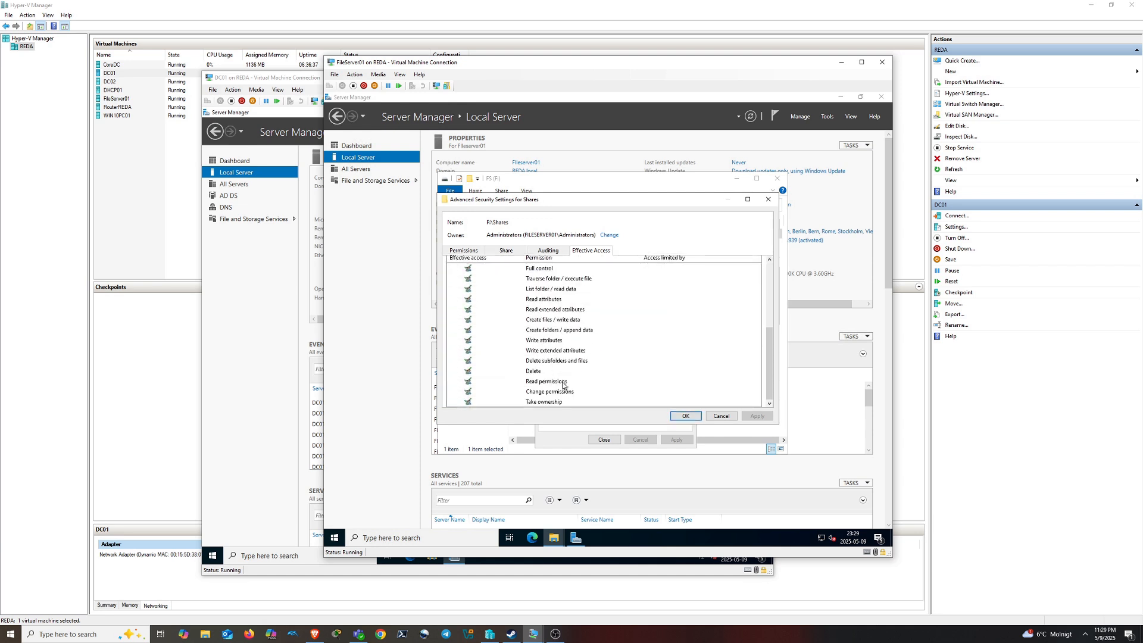
pyautogui.scroll(5, 566, 384)
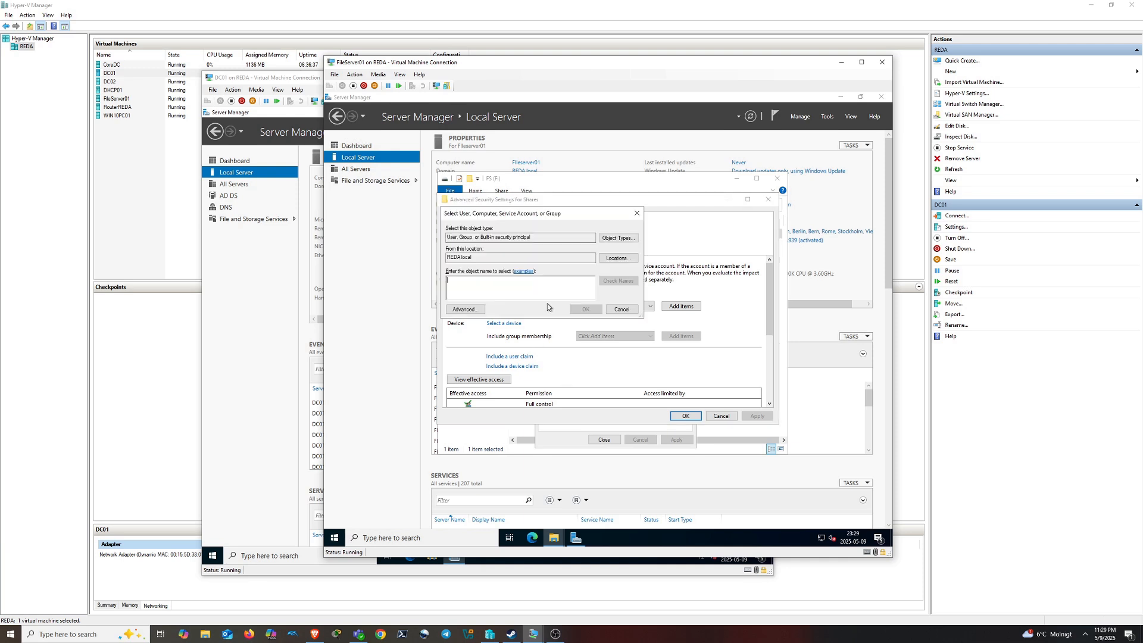
# Check effective access for another domain user, then close the security settings and Shares properties
pyautogui.click(570, 293)
pyautogui.write('kak')
pyautogui.click(614, 281)
pyautogui.click(585, 308)
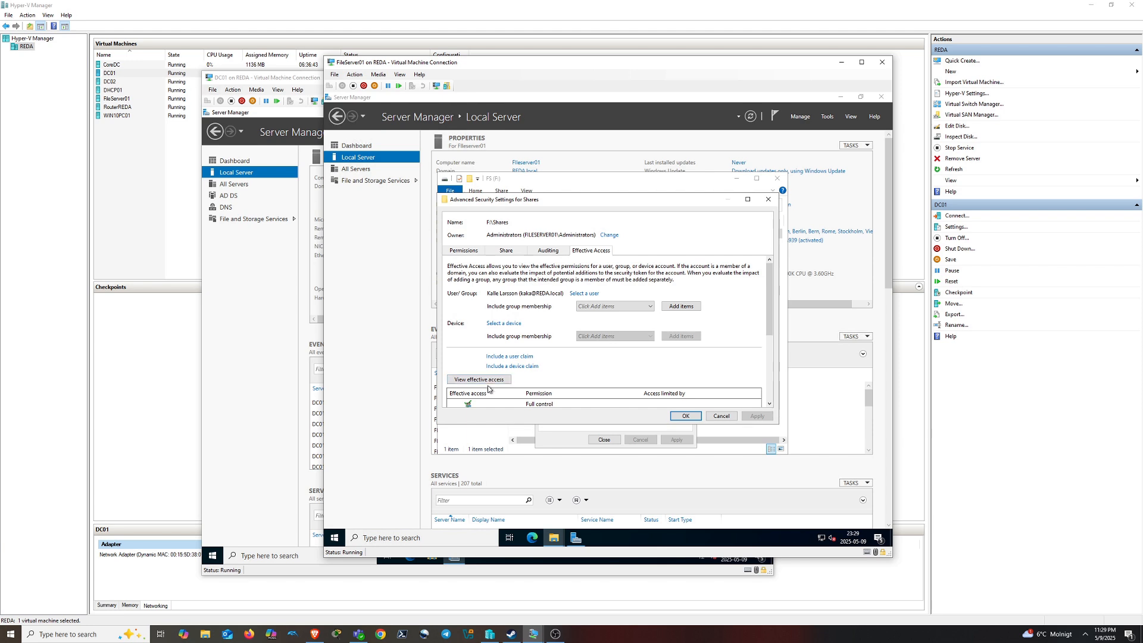
pyautogui.click(487, 383)
pyautogui.scroll(-5, 596, 372)
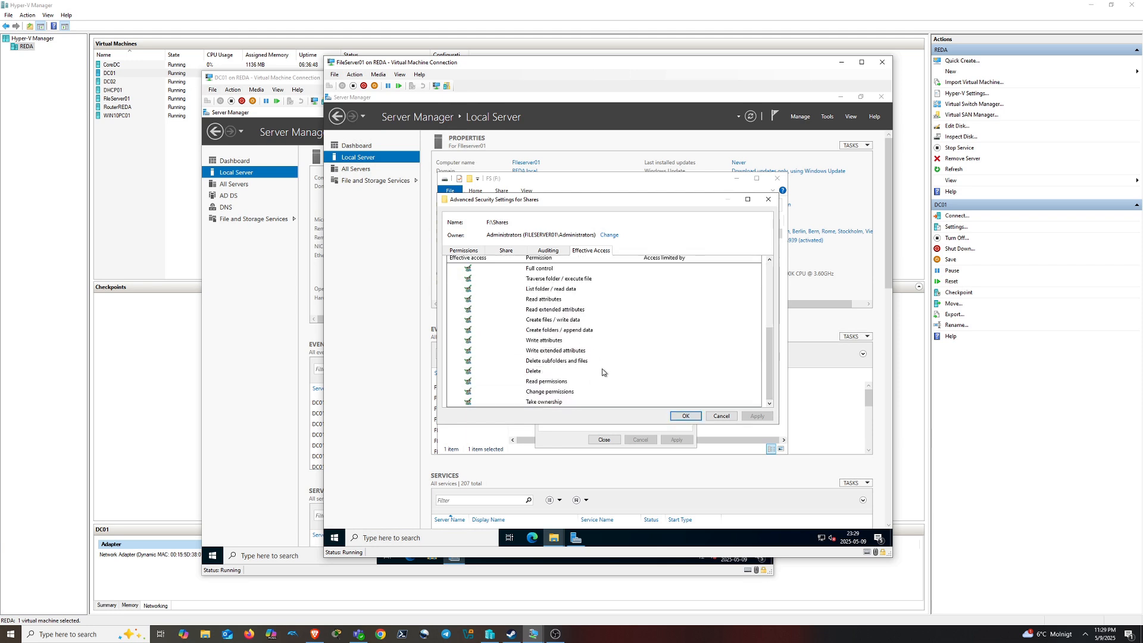
pyautogui.click(679, 420)
pyautogui.click(604, 439)
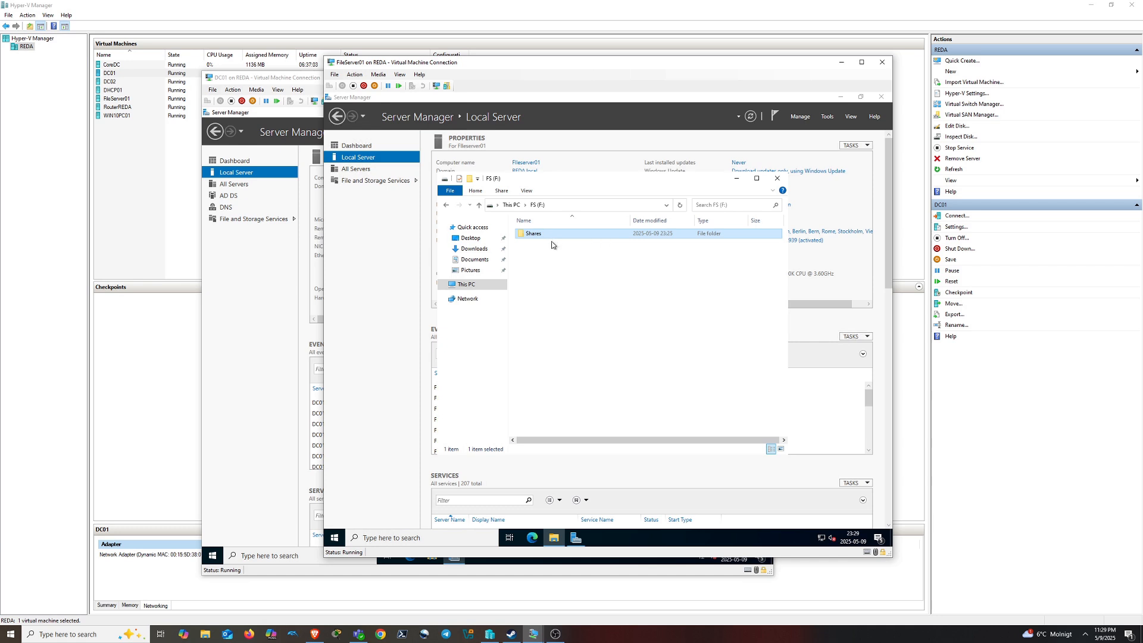
# Close the F: drive window, move the DC01 and FileServer01 windows aside, and close FileServer01's connection
pyautogui.click(590, 288)
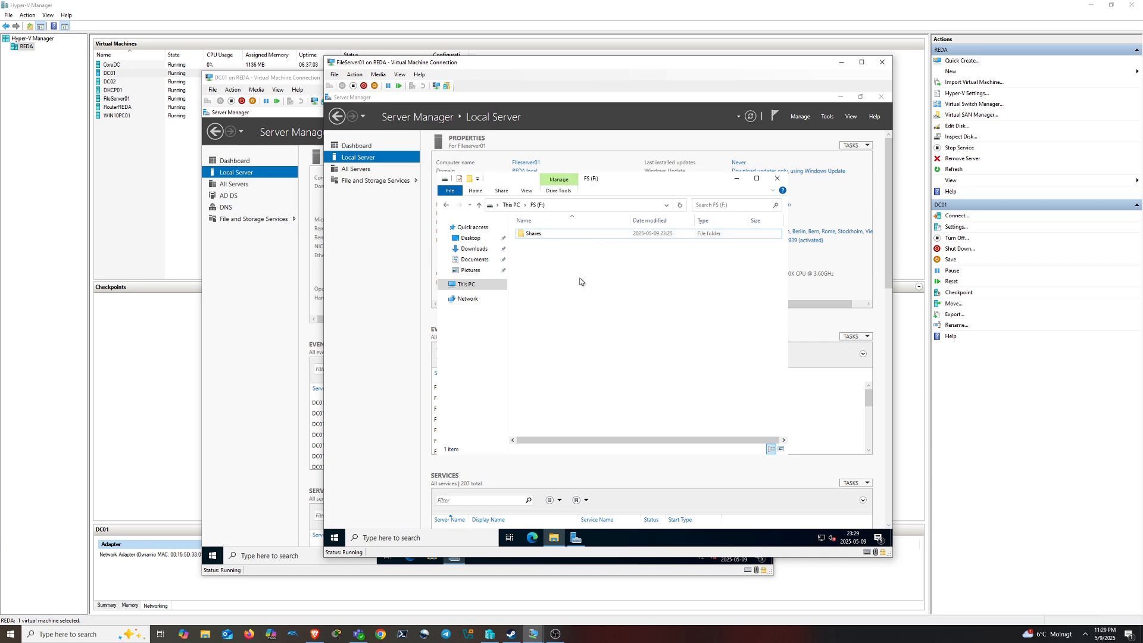
pyautogui.click(781, 183)
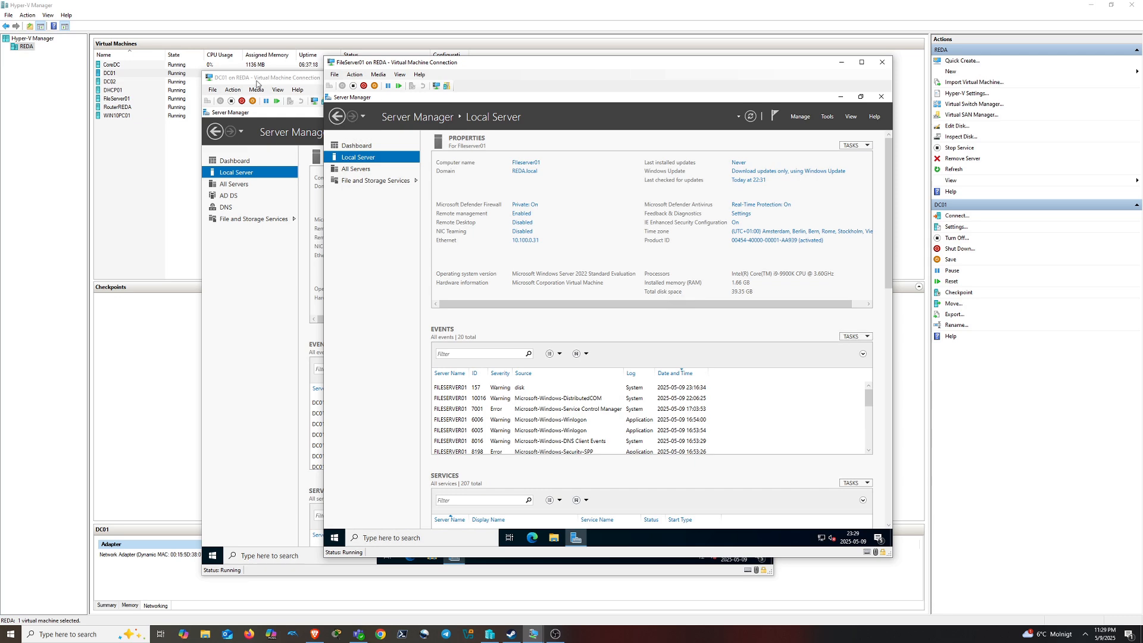
pyautogui.click(240, 78)
pyautogui.moveTo(378, 81); pyautogui.dragTo(232, 64)
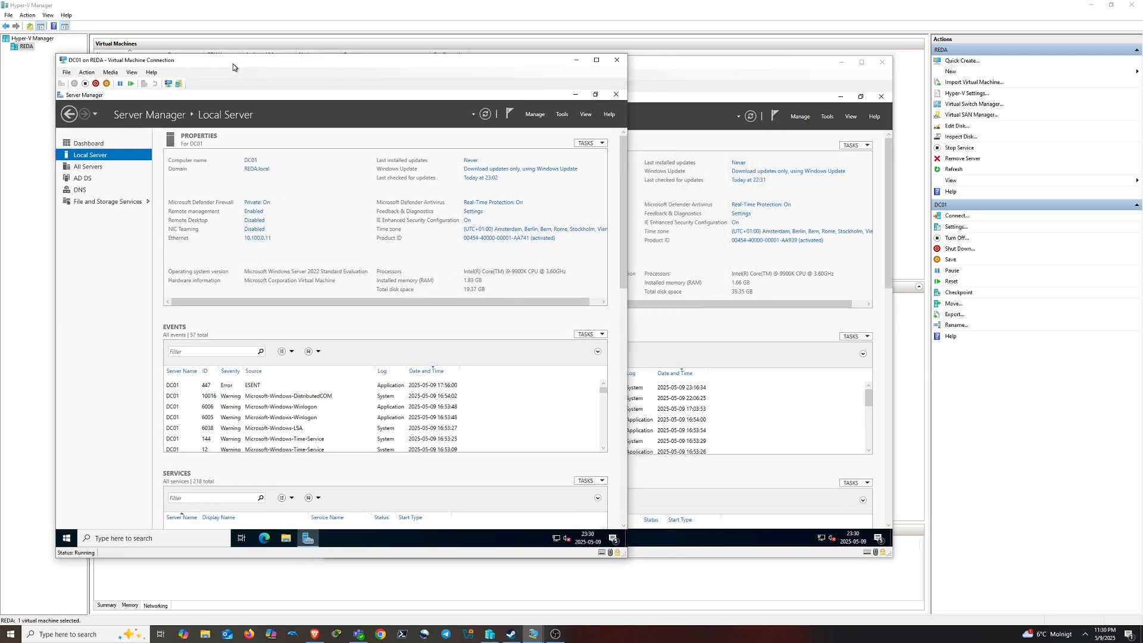
pyautogui.click(652, 67)
pyautogui.moveTo(652, 67); pyautogui.dragTo(520, 118)
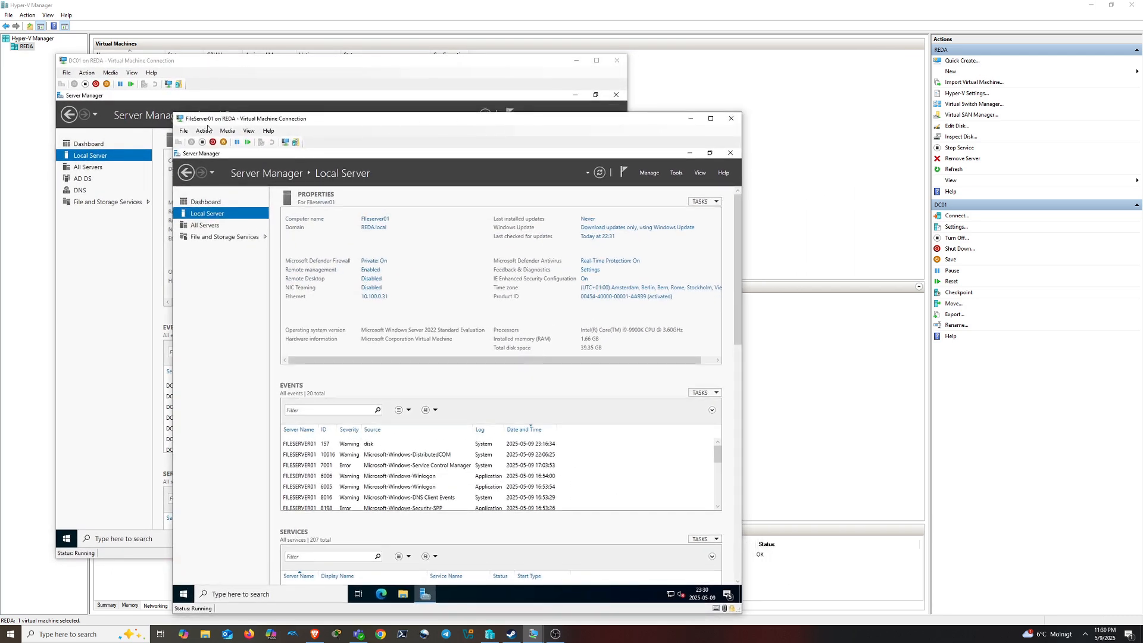
pyautogui.click(183, 593)
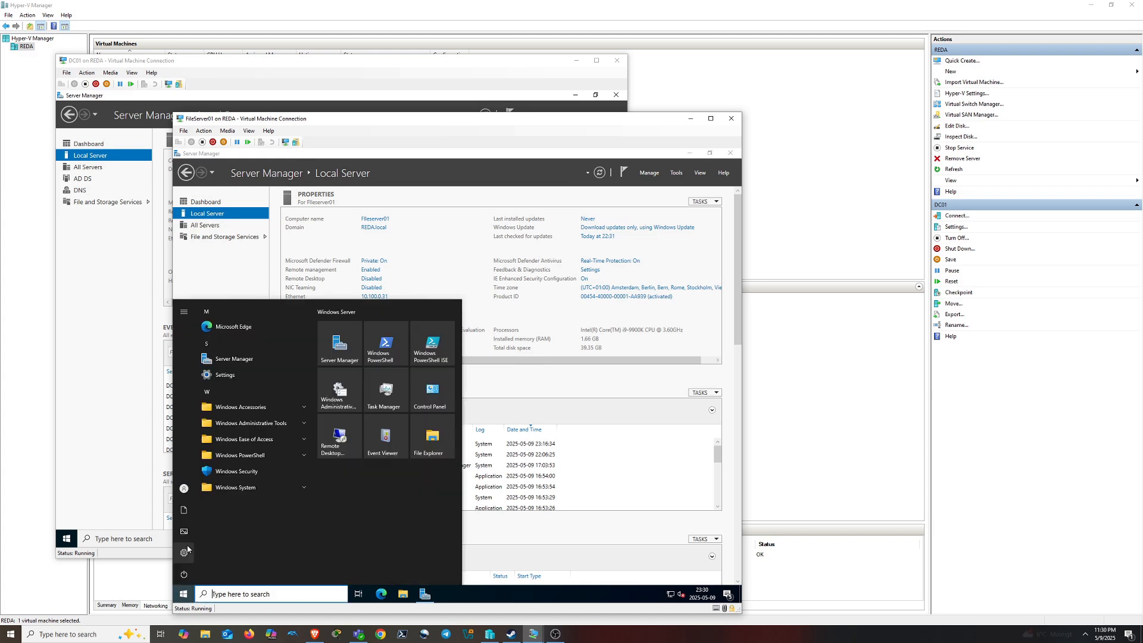
pyautogui.moveTo(184, 494)
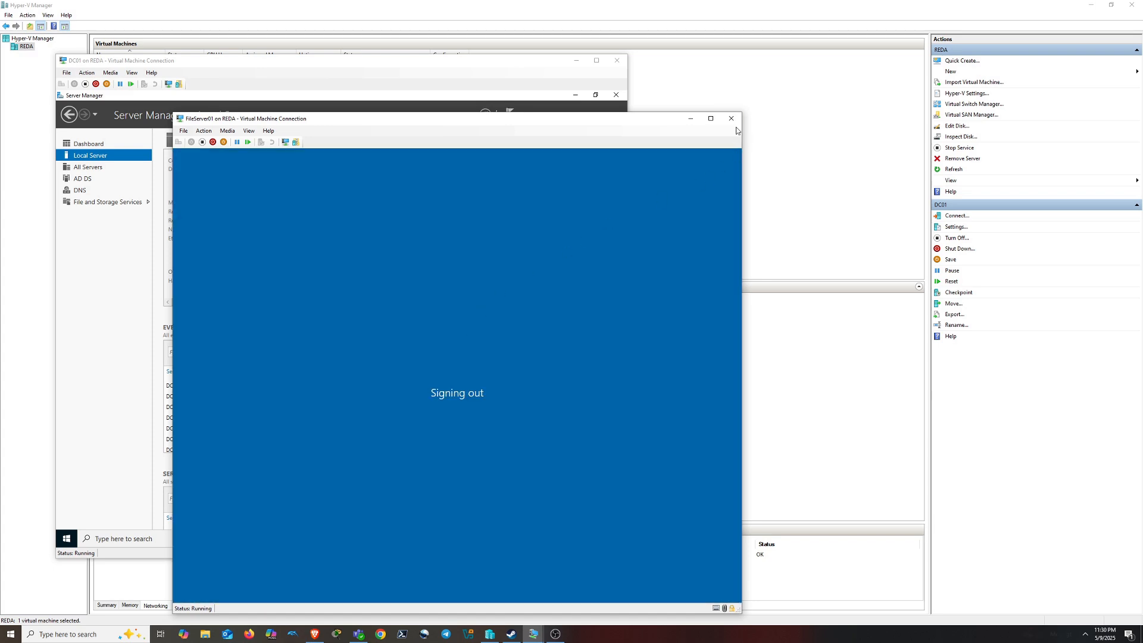
pyautogui.click(730, 118)
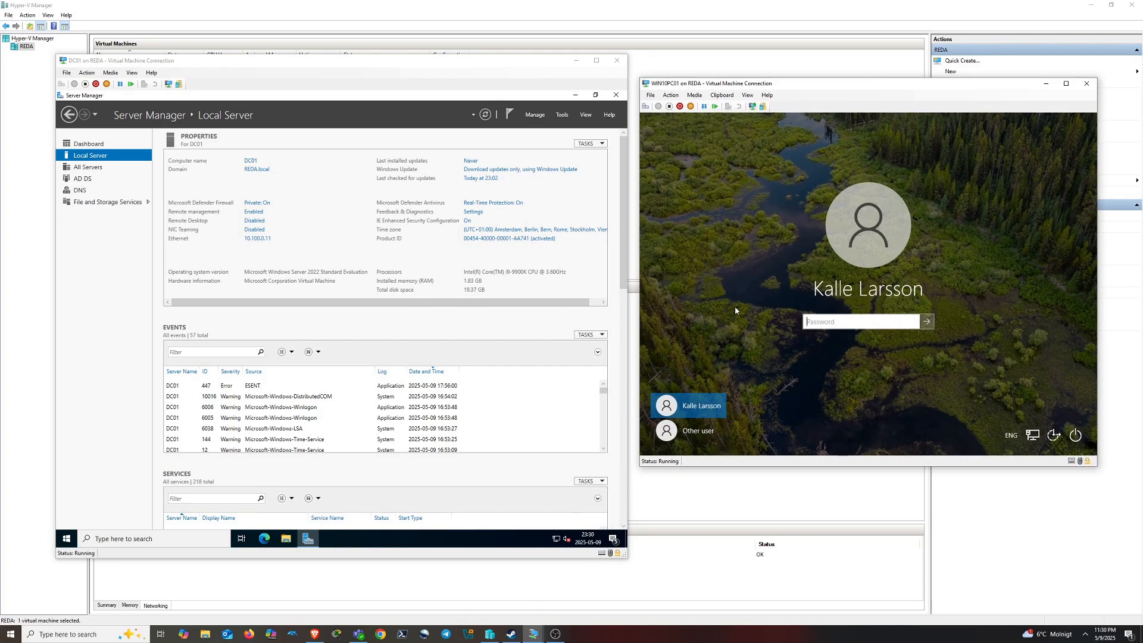
# Sign in to WIN10PC01 as a different domain user with that user's password
pyautogui.click(850, 324)
pyautogui.click(697, 430)
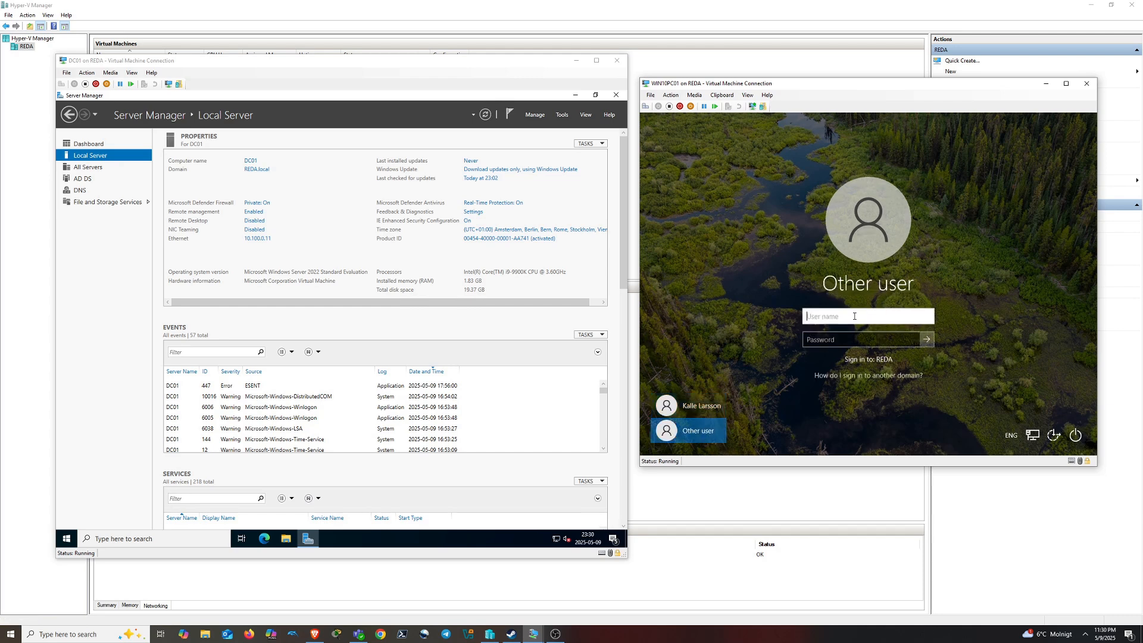
pyautogui.write('kaka')
pyautogui.press('Tab')
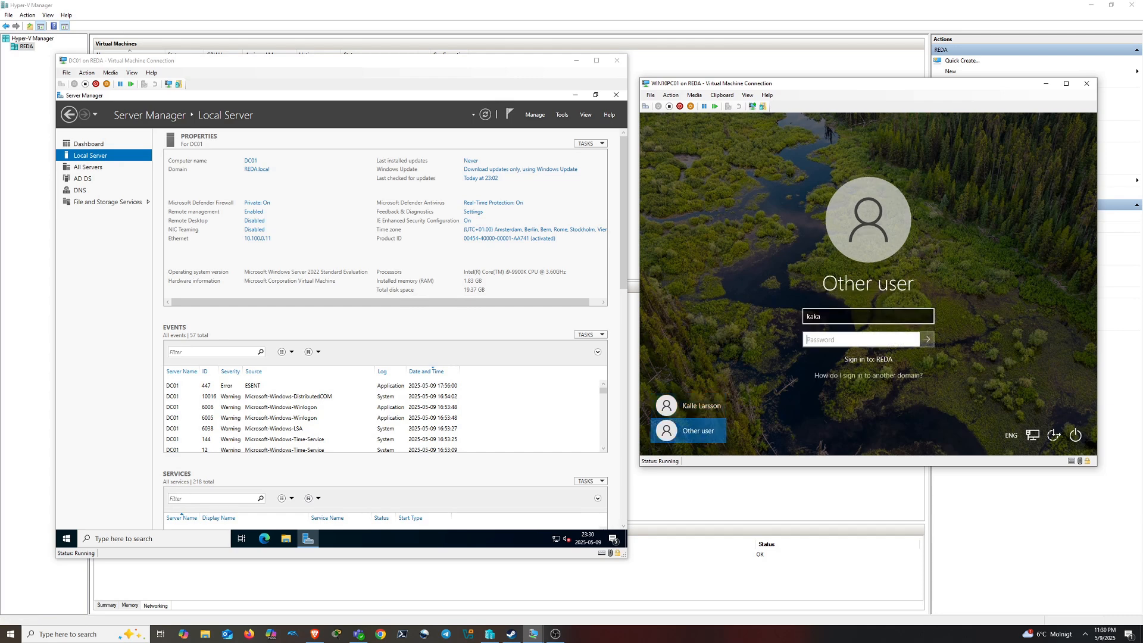
pyautogui.write('k')
pyautogui.press('Return')
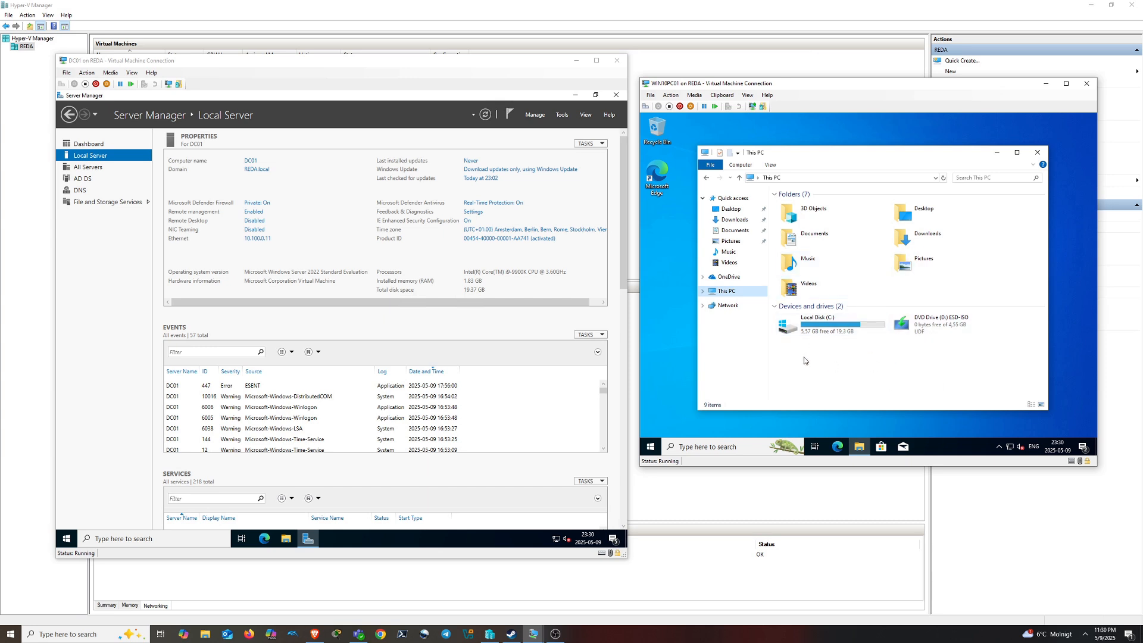
# Browse to \\FILESERVER01, open the empty Shares folder, then return to This PC
pyautogui.click(844, 178)
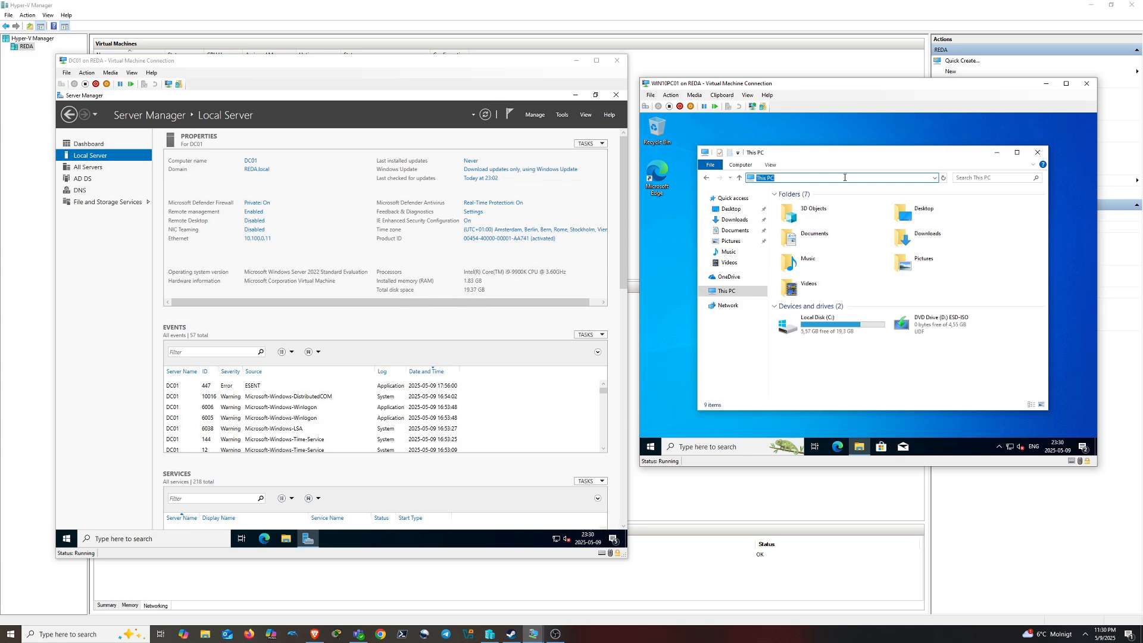
pyautogui.write('\\\\FILE')
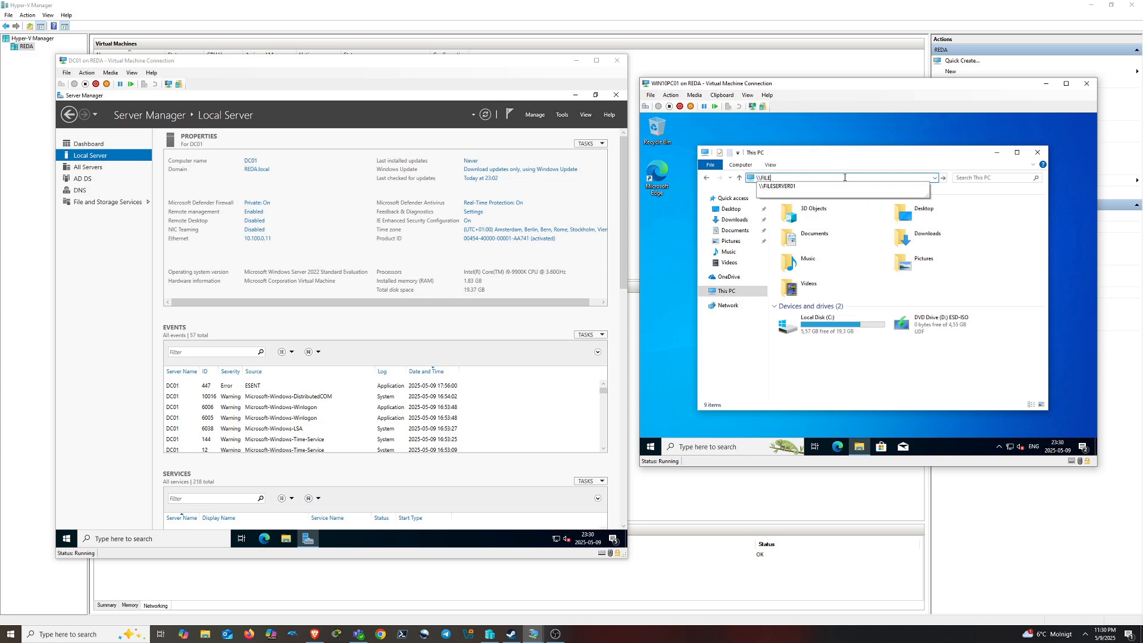
pyautogui.write('SERER')
pyautogui.press('BackSpace')
pyautogui.press('BackSpace')
pyautogui.write('RVER01')
pyautogui.press('Return')
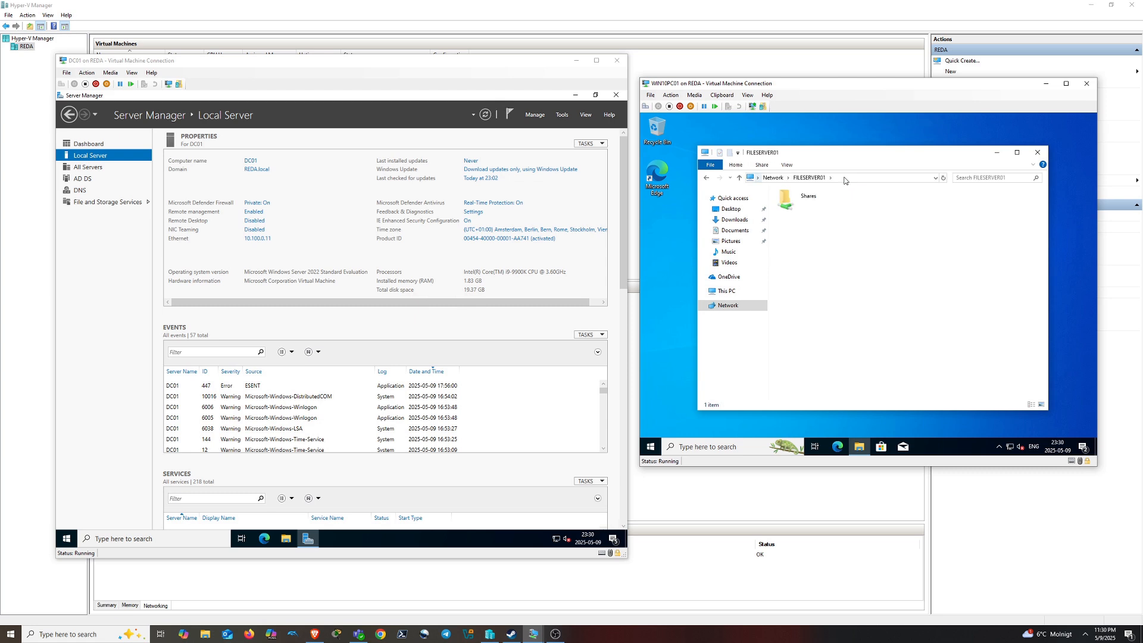
pyautogui.doubleClick(804, 198)
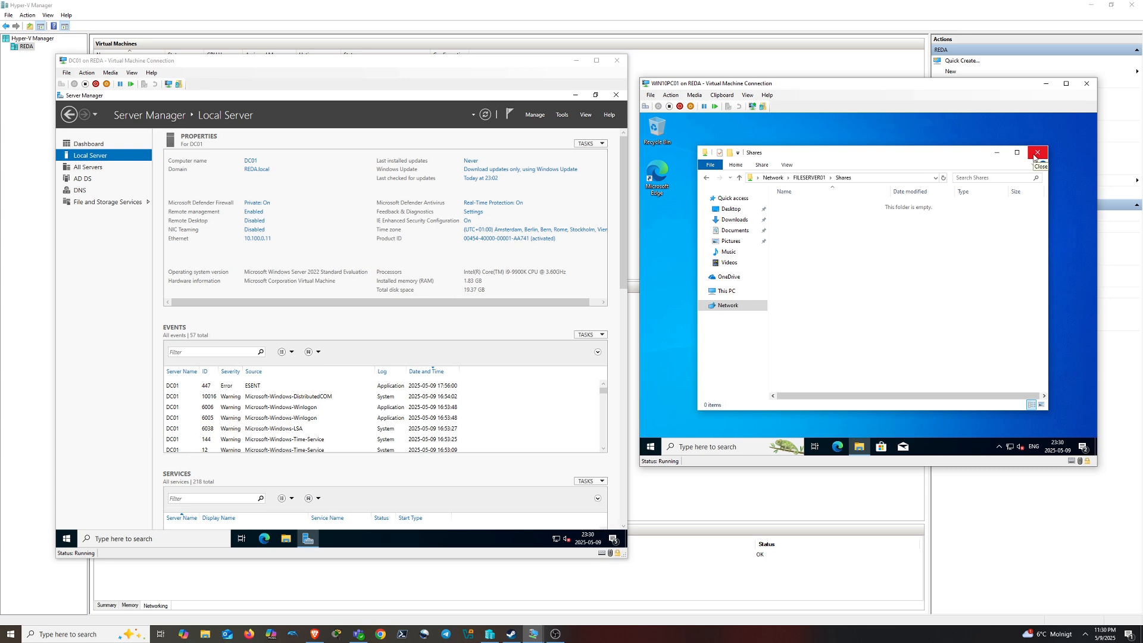
pyautogui.click(726, 291)
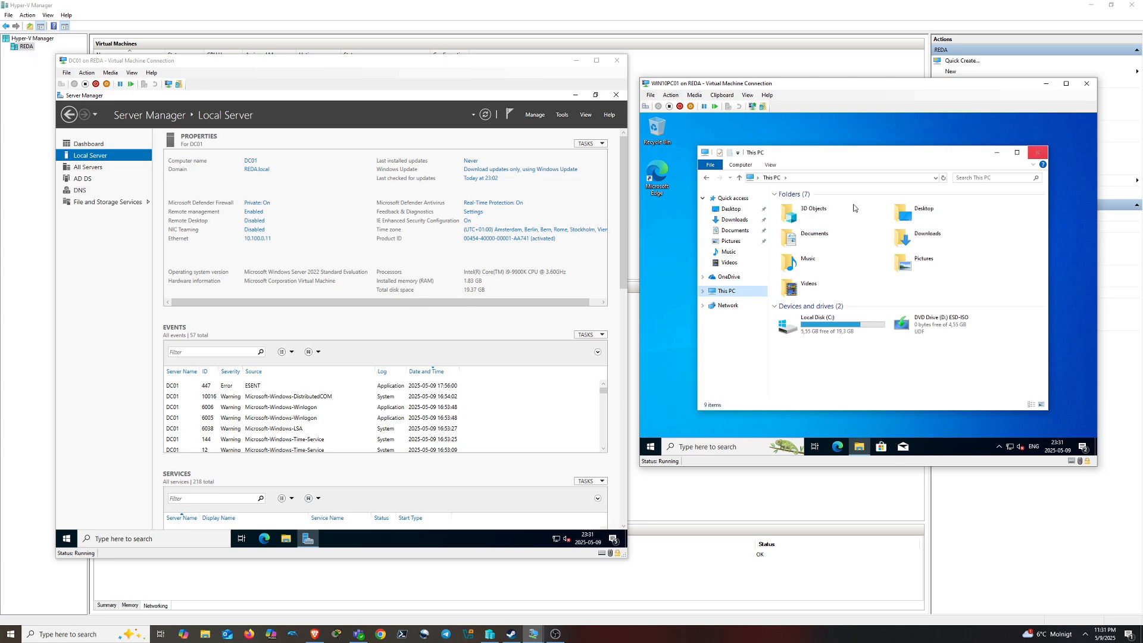
# On DC01, launch Group Policy Management from Server Manager's Tools menu
pyautogui.click(178, 66)
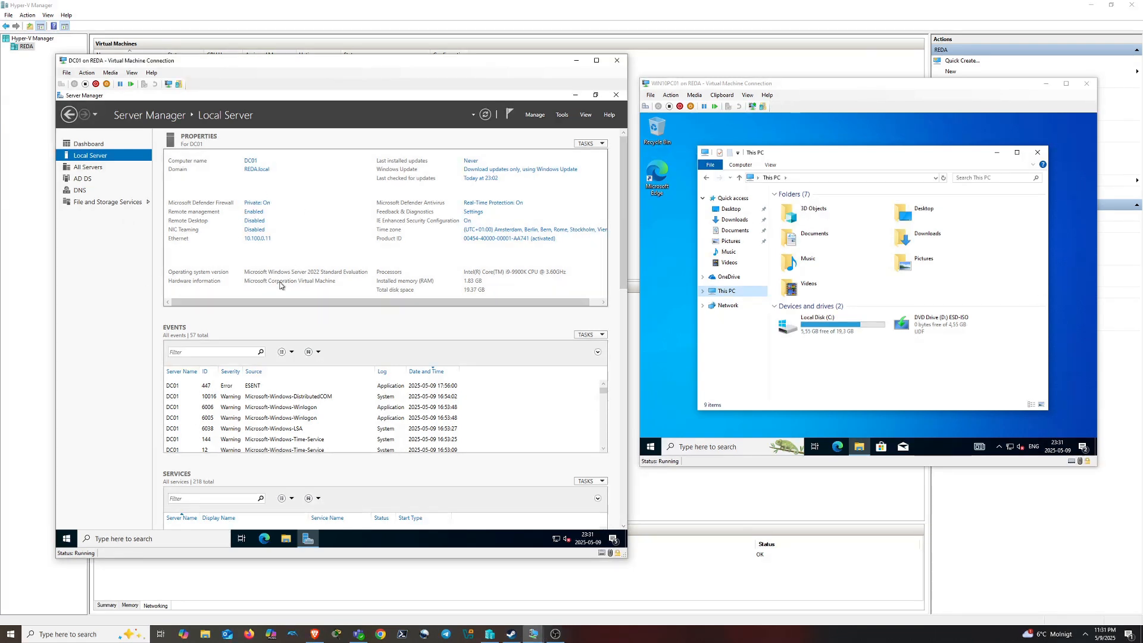
pyautogui.click(562, 115)
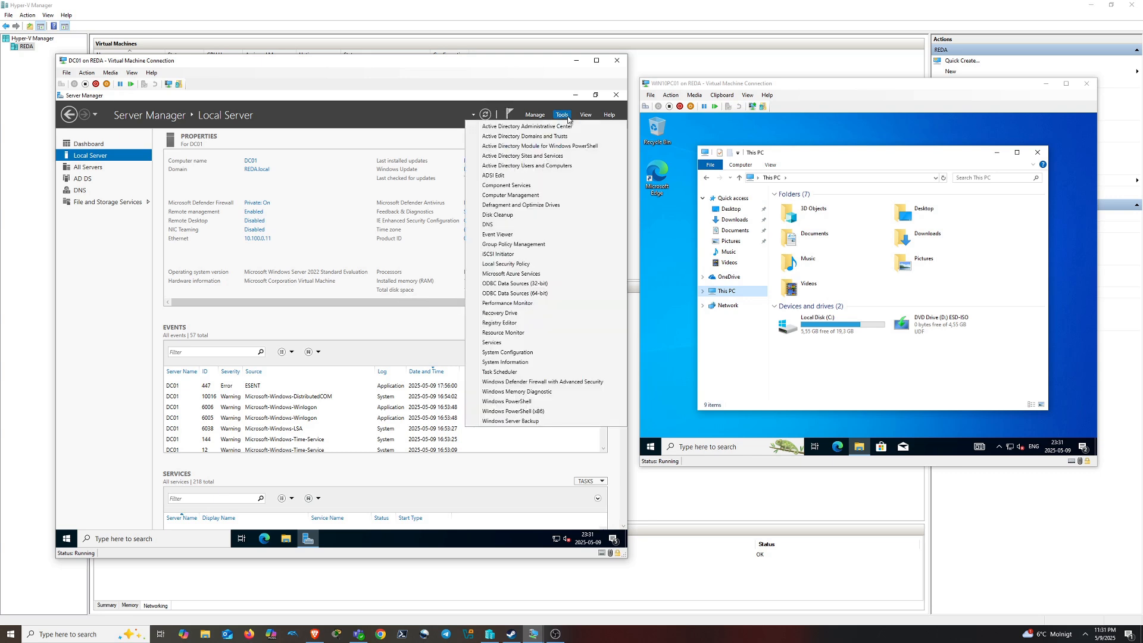
pyautogui.click(540, 245)
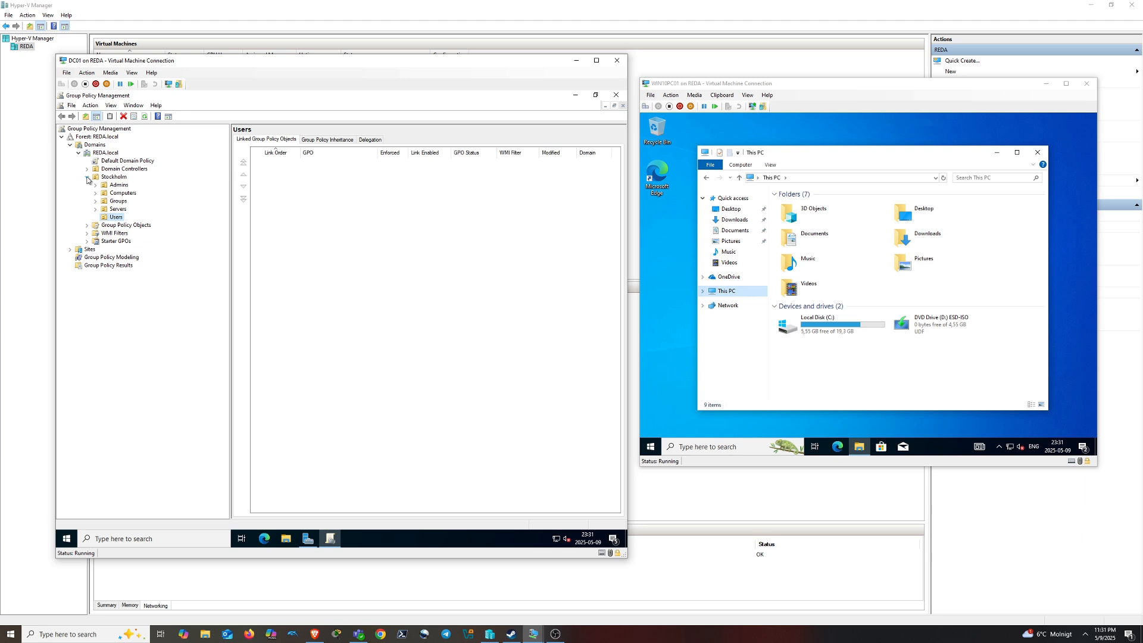
# Delete the RedirectDocuments, RedirectDownloads and RedirectPictures GPOs from Group Policy Objects
pyautogui.click(123, 225)
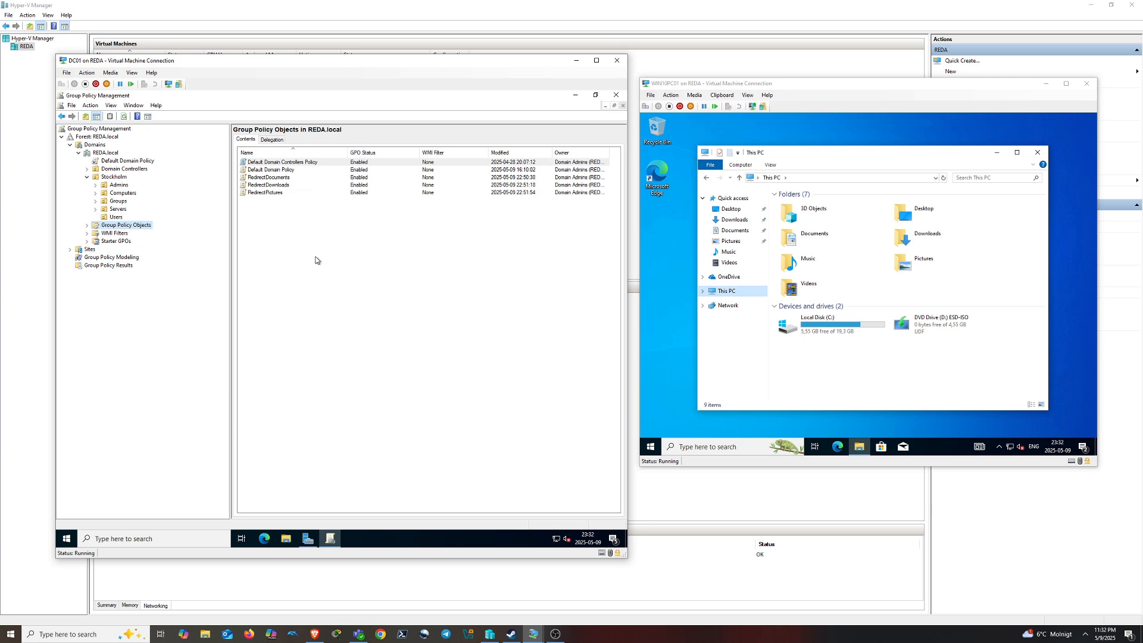
pyautogui.moveTo(316, 256); pyautogui.dragTo(271, 177)
pyautogui.rightClick(270, 178)
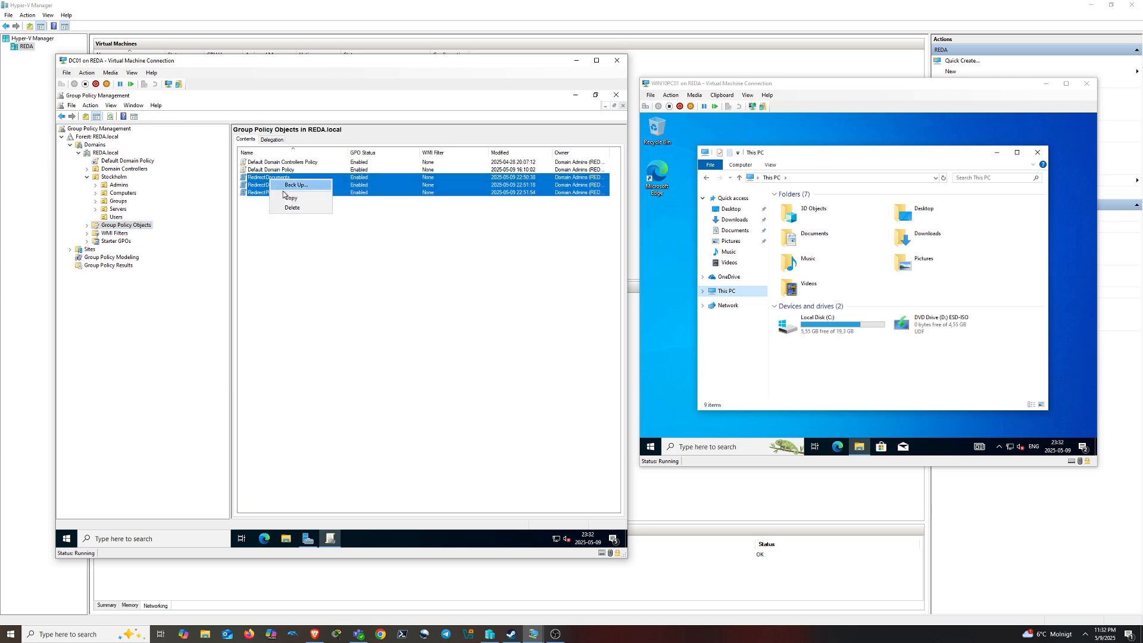
pyautogui.click(293, 207)
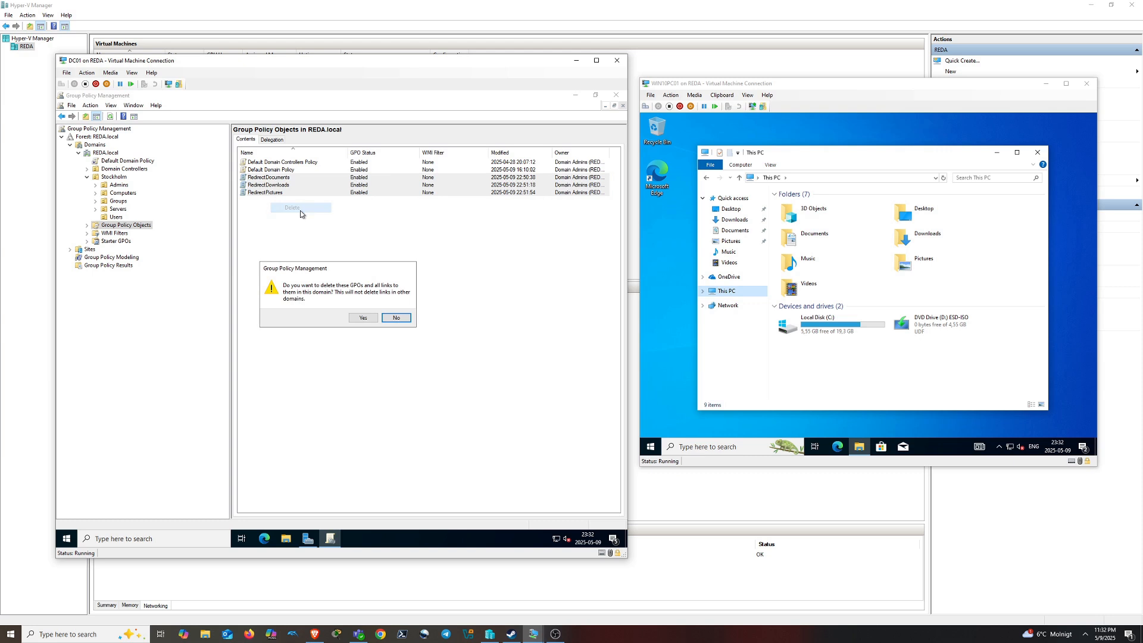
pyautogui.click(361, 319)
pyautogui.click(401, 397)
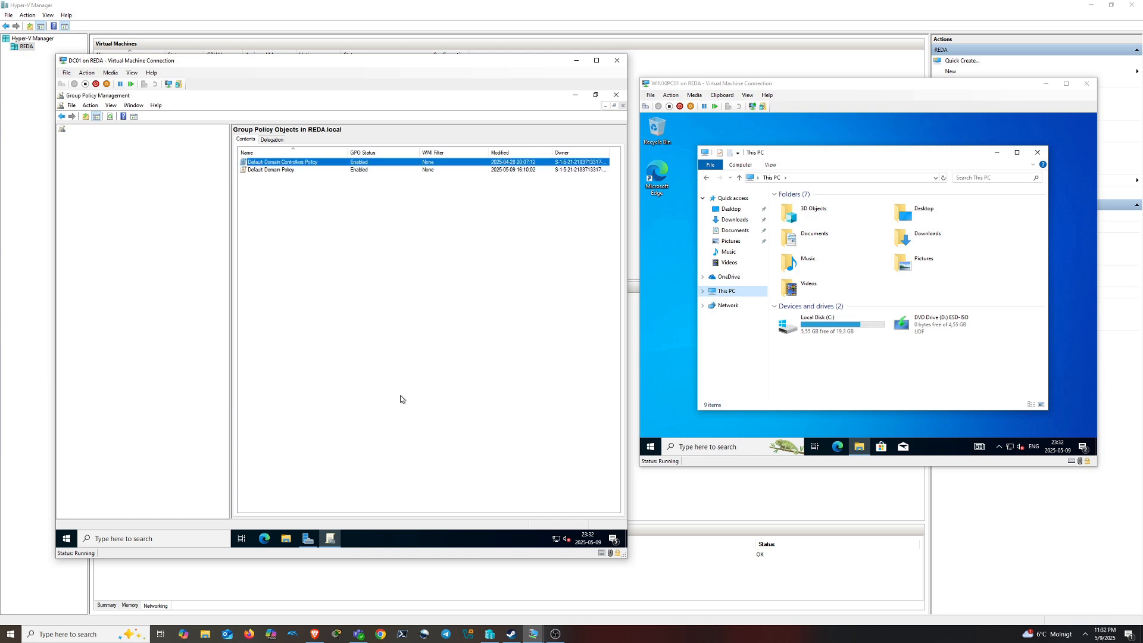
# Create a new GPO named MapFS
pyautogui.rightClick(268, 250)
pyautogui.click(301, 254)
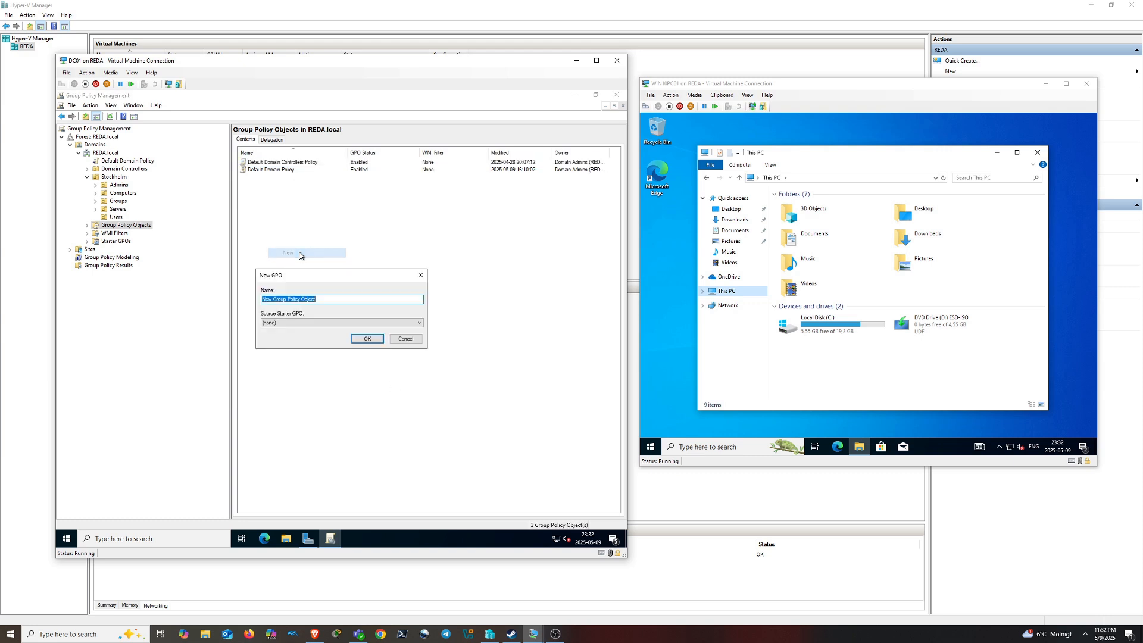
pyautogui.write('FS')
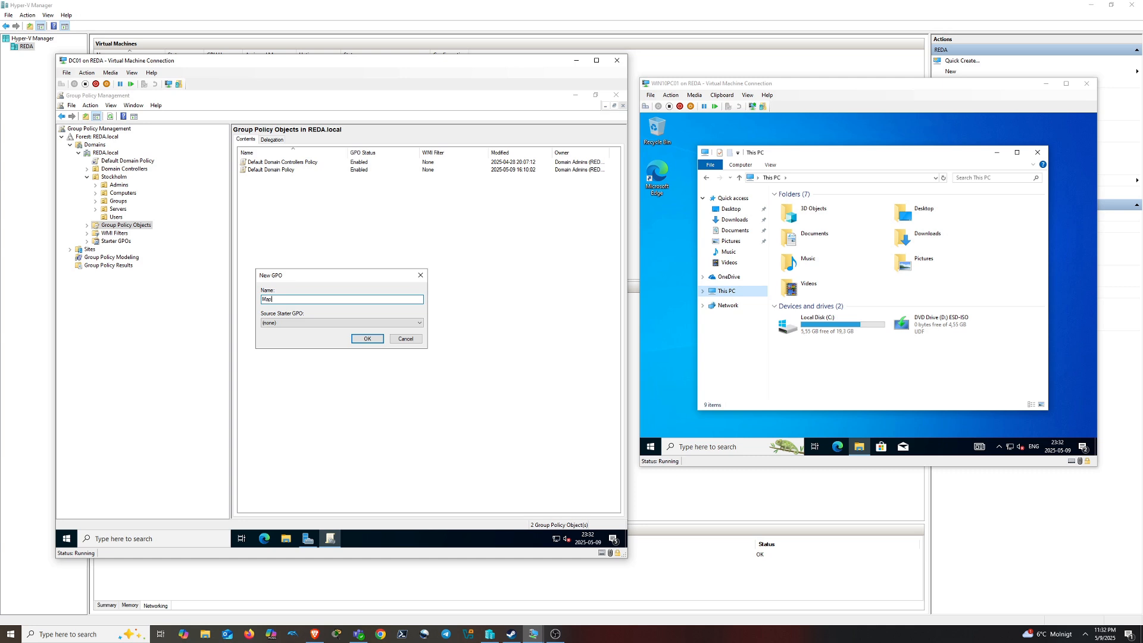
pyautogui.click(367, 338)
# Open MapFS in the policy editor, maximized with a wider tree pane
pyautogui.rightClick(258, 179)
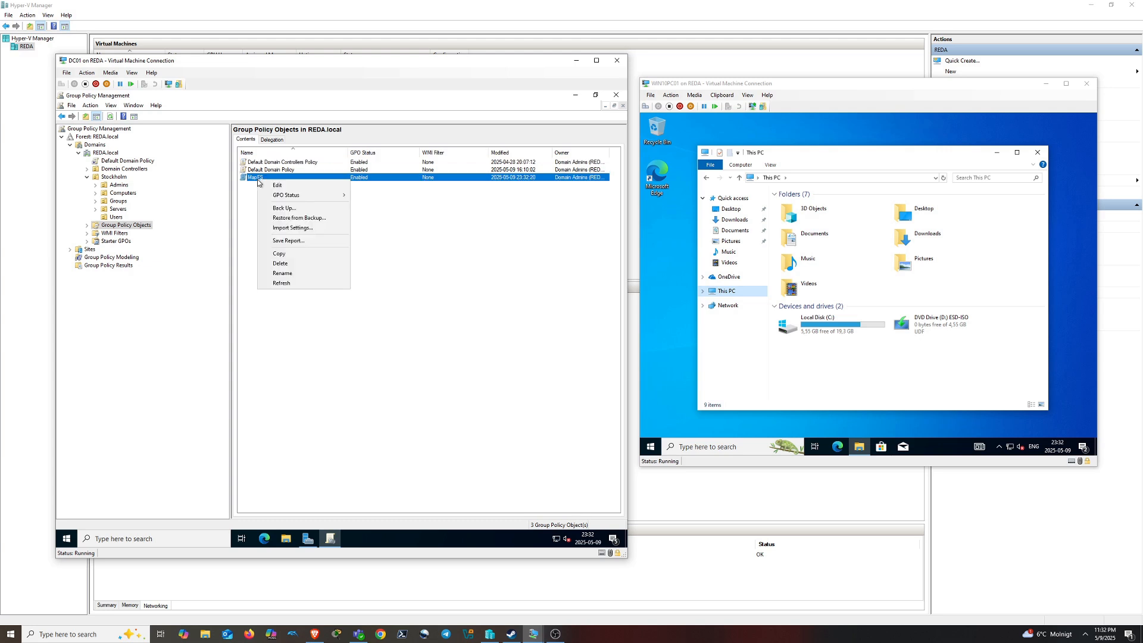
pyautogui.click(268, 185)
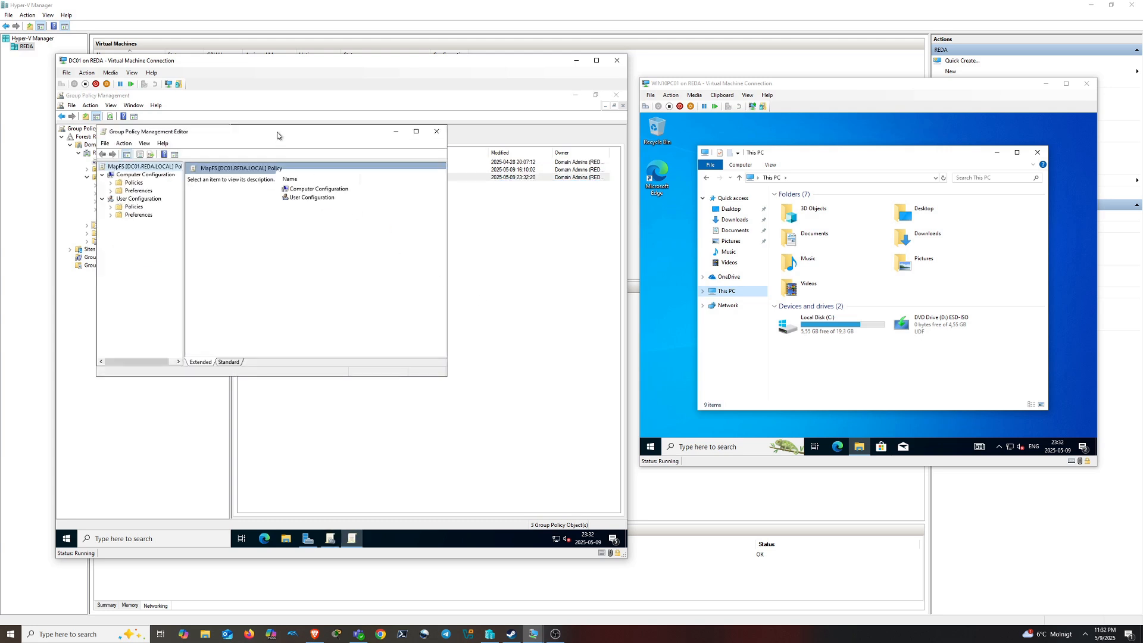
pyautogui.click(416, 132)
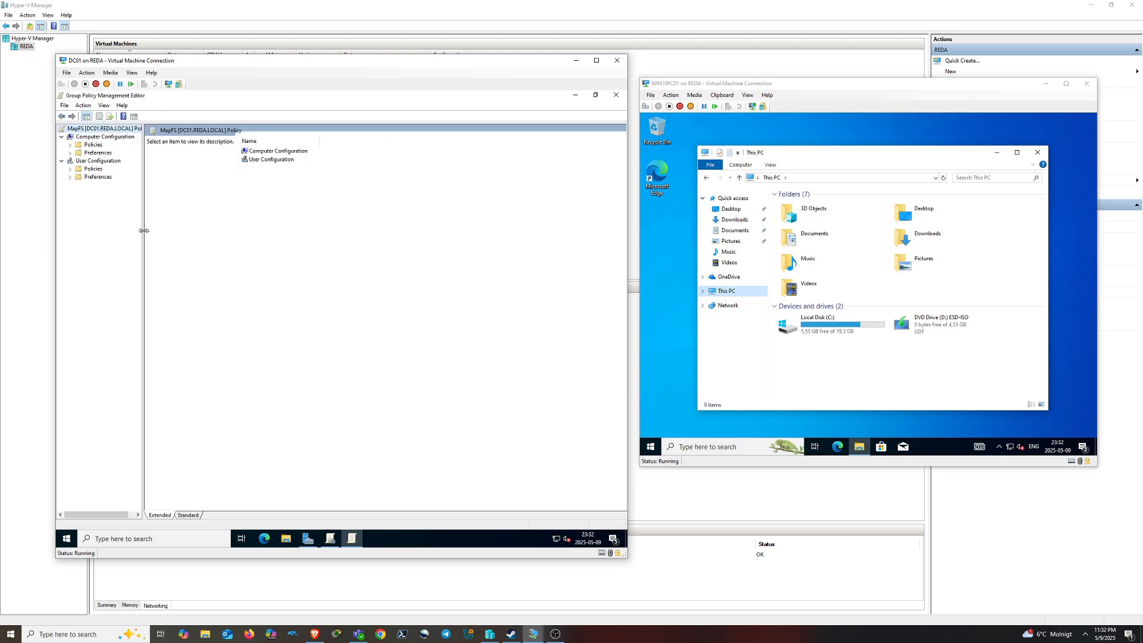
pyautogui.moveTo(145, 233); pyautogui.dragTo(214, 233)
# Show User Configuration > Preferences > Windows Settings > Drive Maps and open a File Explorer window
pyautogui.click(70, 169)
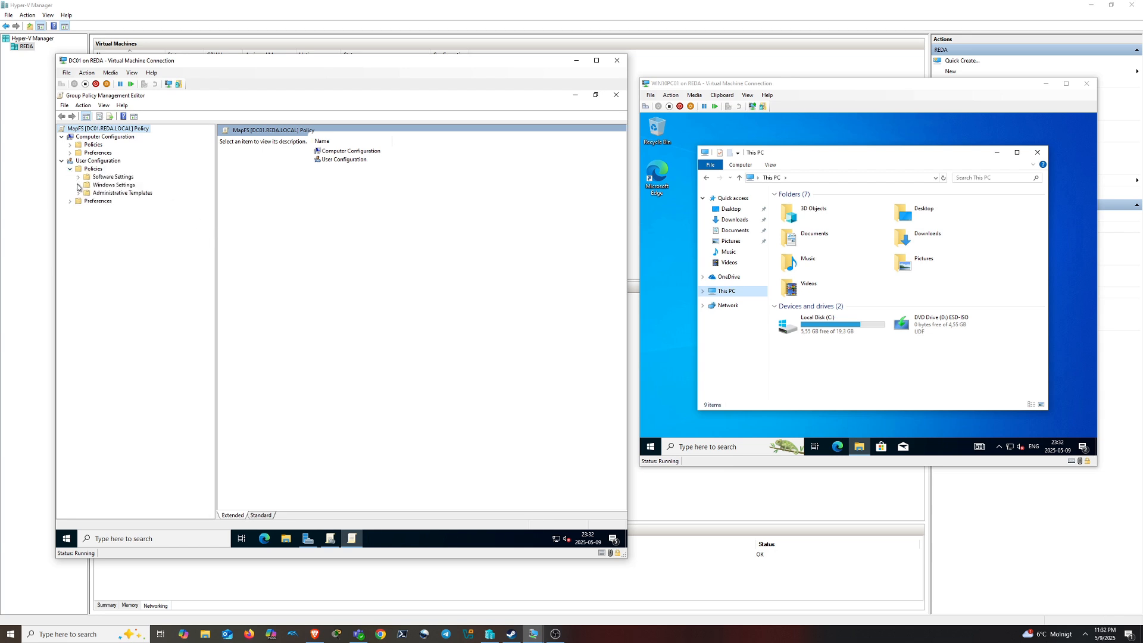
pyautogui.click(70, 201)
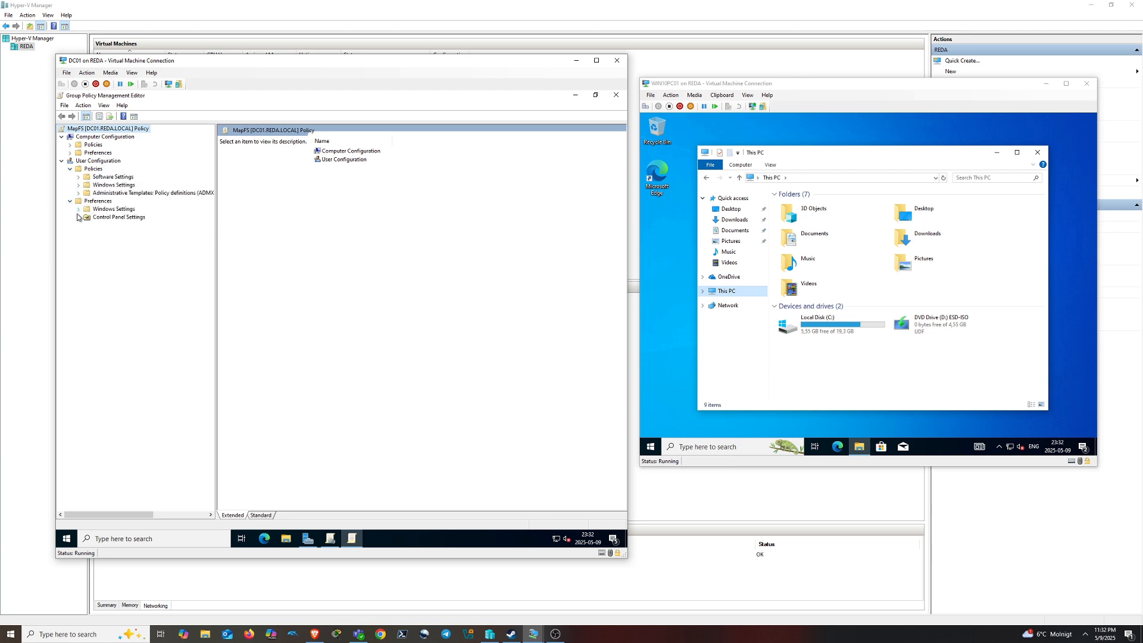
pyautogui.click(79, 210)
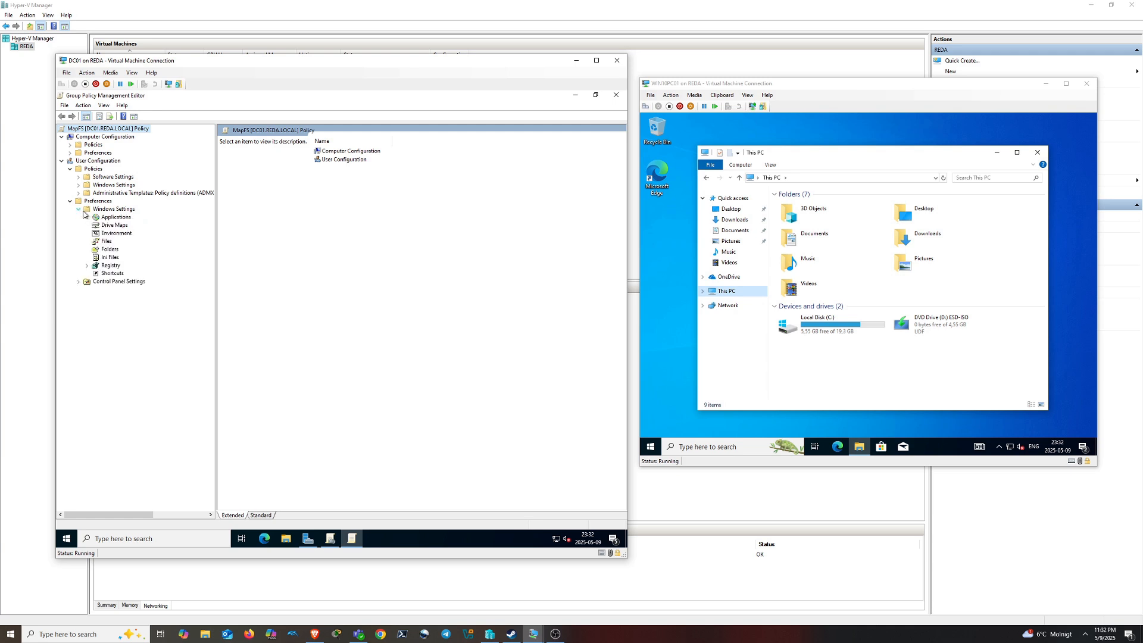
pyautogui.click(114, 225)
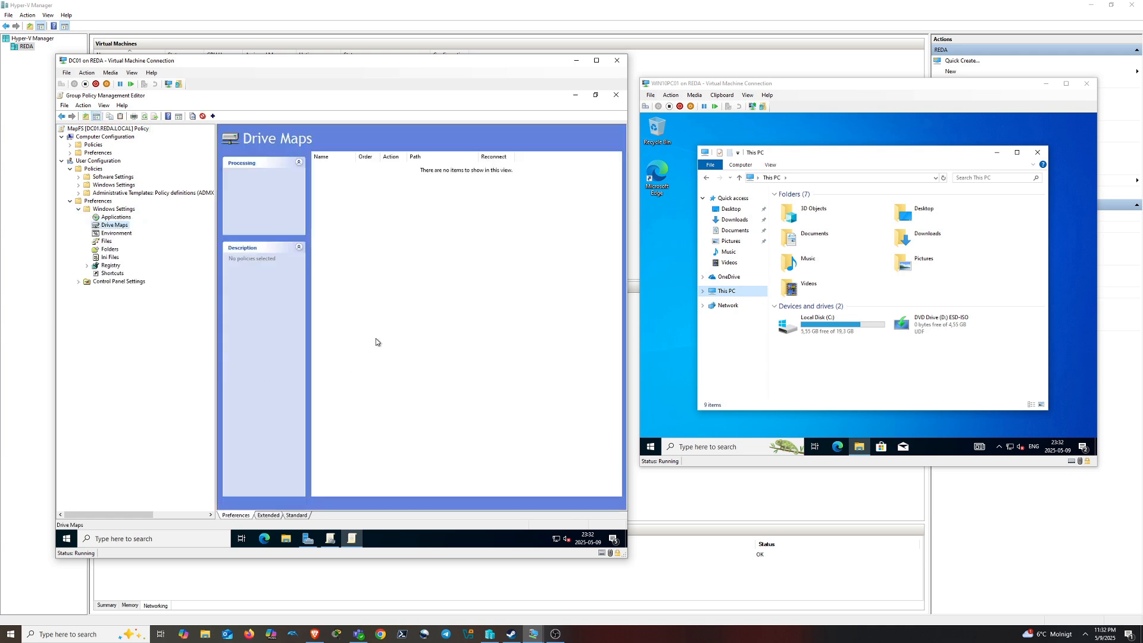
pyautogui.press('super+e')
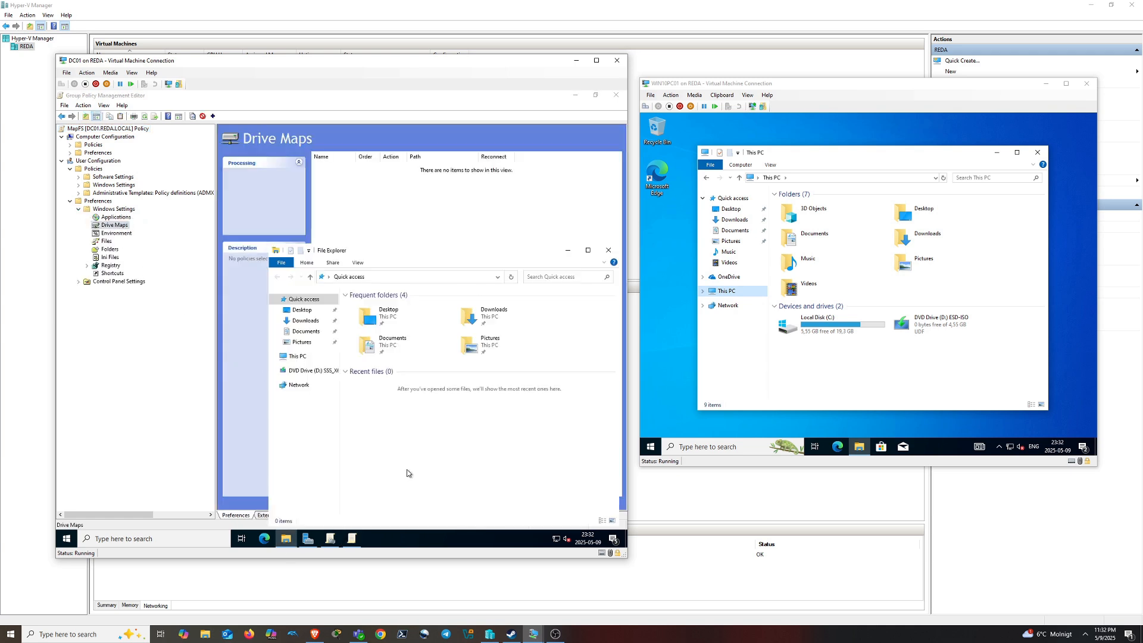
pyautogui.click(416, 277)
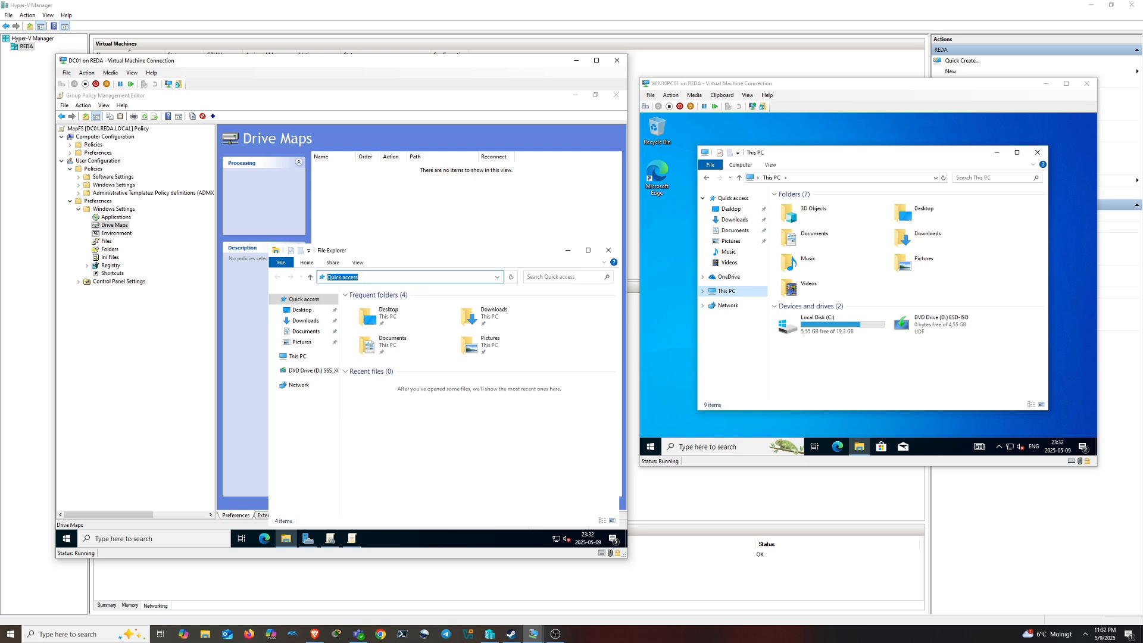
# Copy the \\FILESERVER01\Shares path from File Explorer, then close Explorer
pyautogui.write('\\\\F')
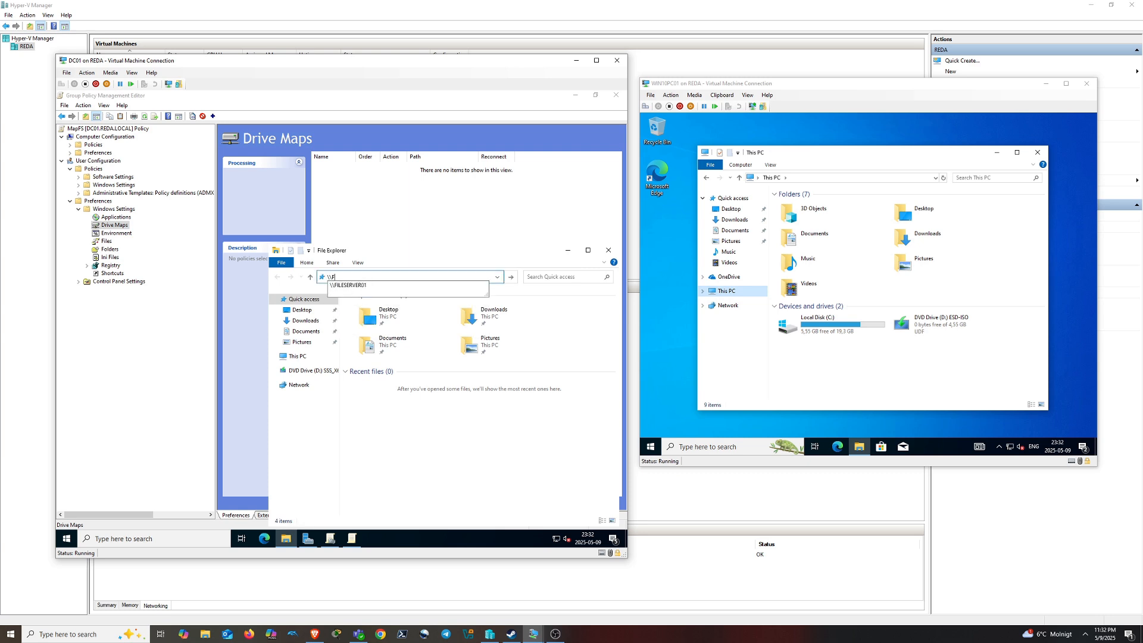
pyautogui.click(415, 285)
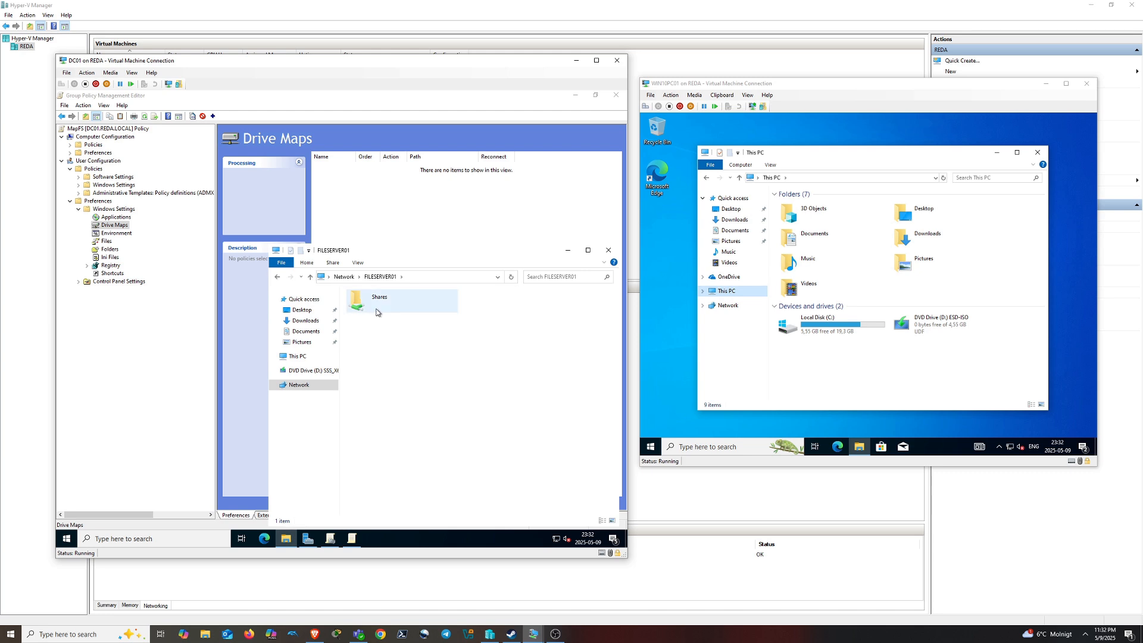
pyautogui.doubleClick(376, 309)
pyautogui.click(358, 279)
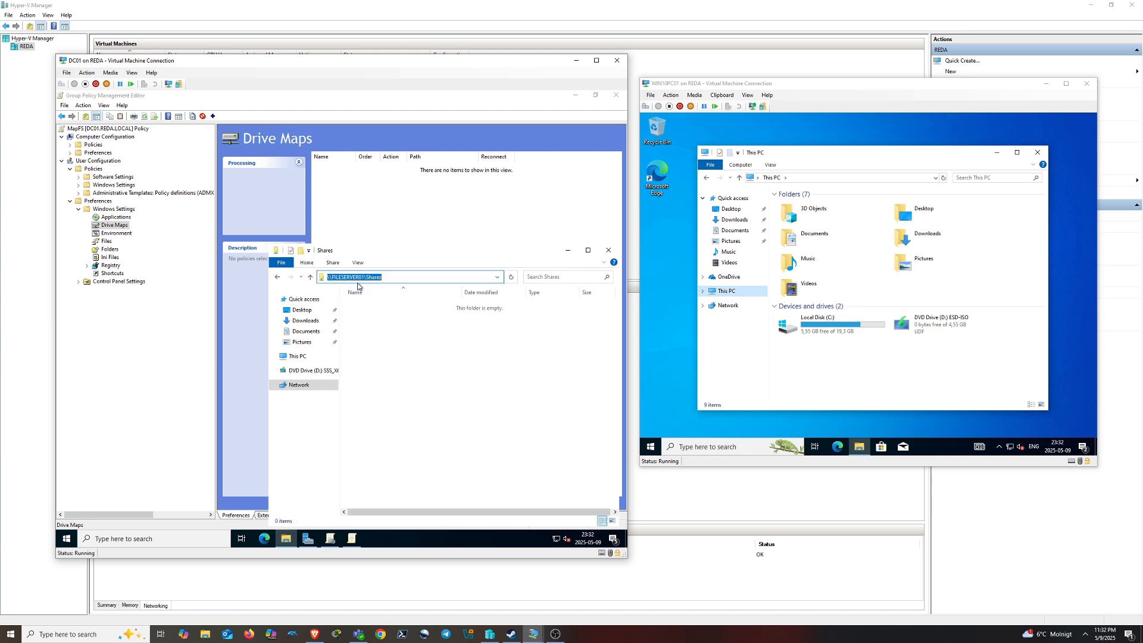
pyautogui.rightClick(412, 281)
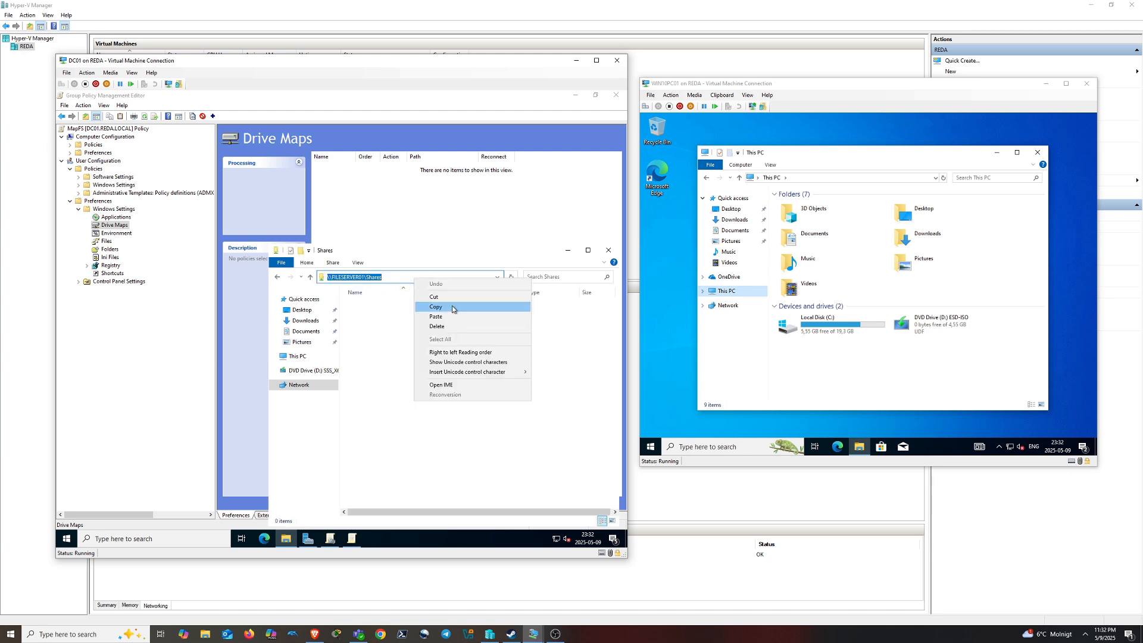
pyautogui.click(470, 304)
pyautogui.click(609, 252)
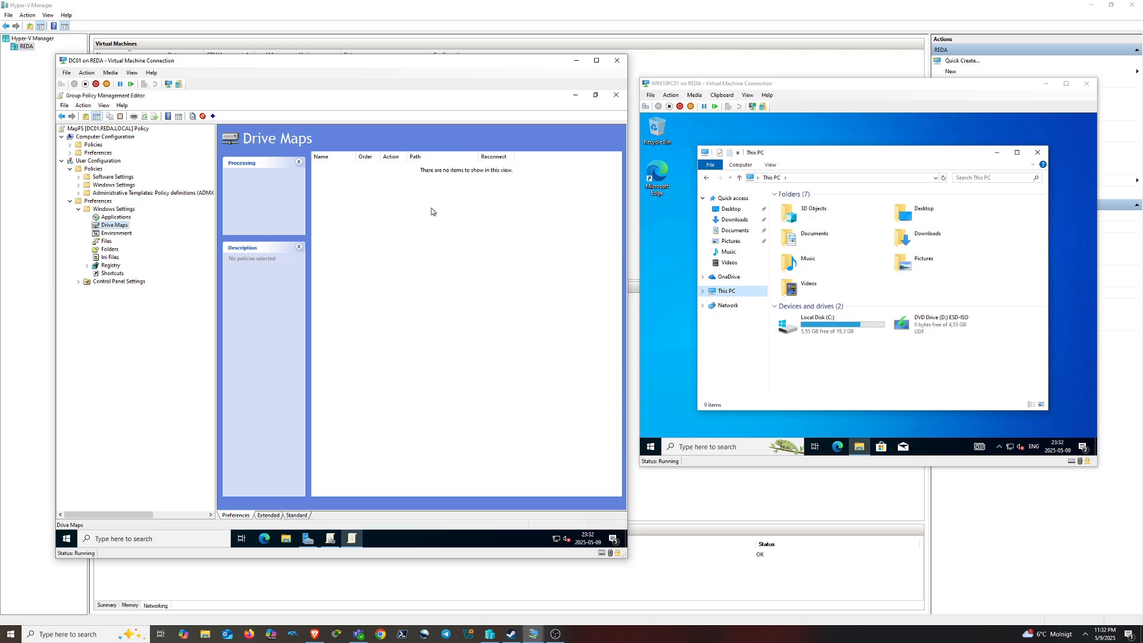
# Create a mapped drive with location \\FILESERVER01\Shares and drive letter F, and apply it
pyautogui.rightClick(373, 216)
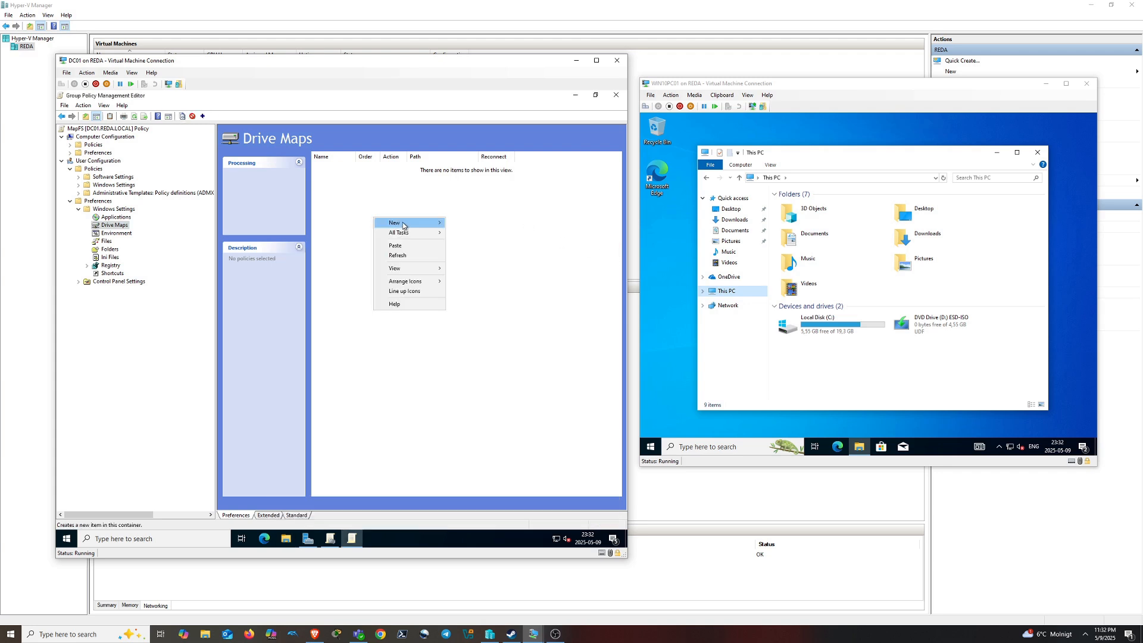
pyautogui.moveTo(395, 223)
pyautogui.click(467, 228)
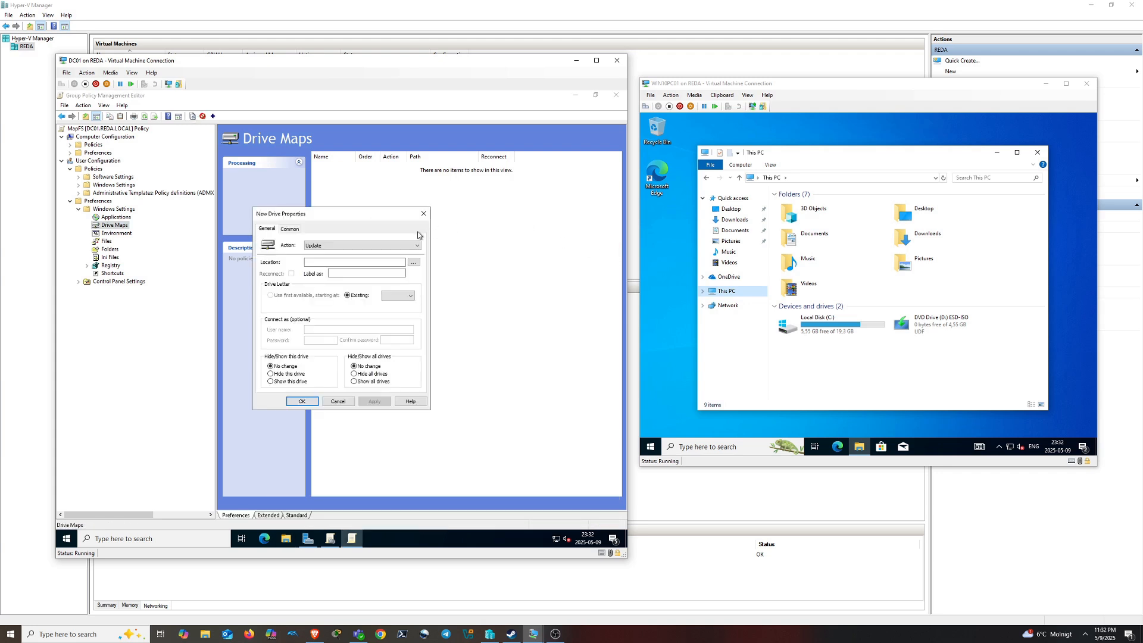
pyautogui.click(335, 266)
pyautogui.hotkey('ctrl', 'v')
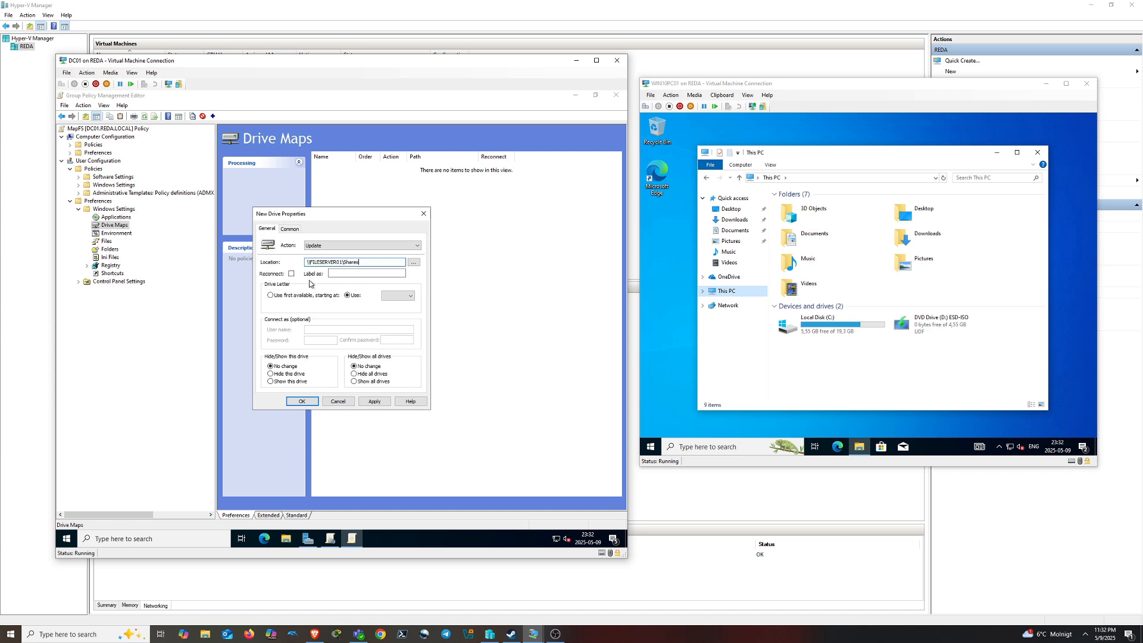
pyautogui.click(402, 296)
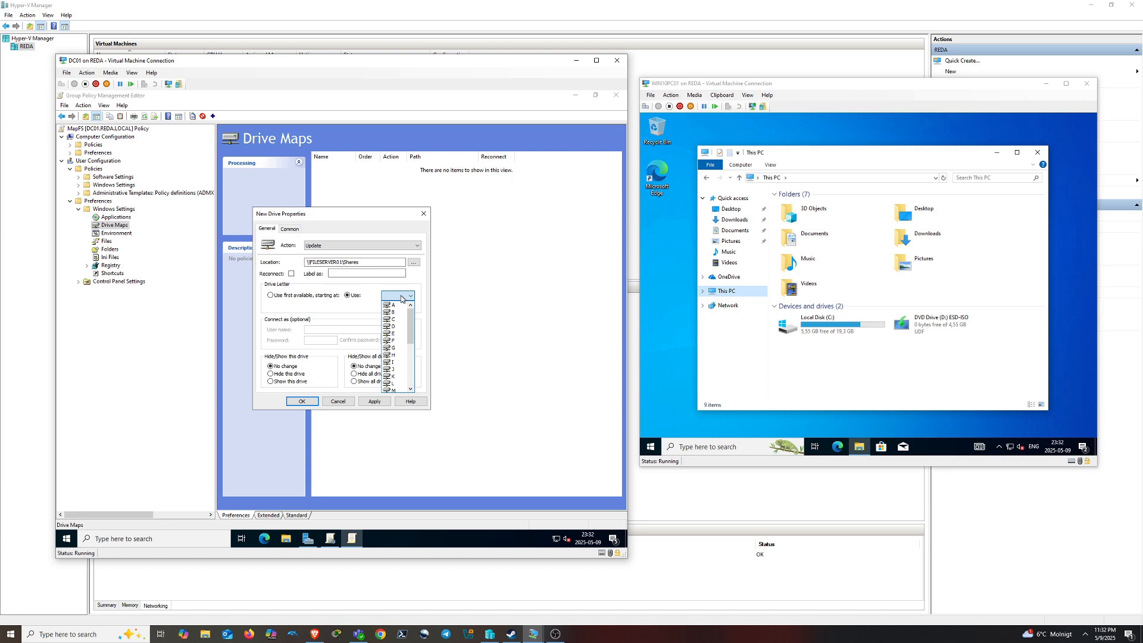
pyautogui.click(393, 340)
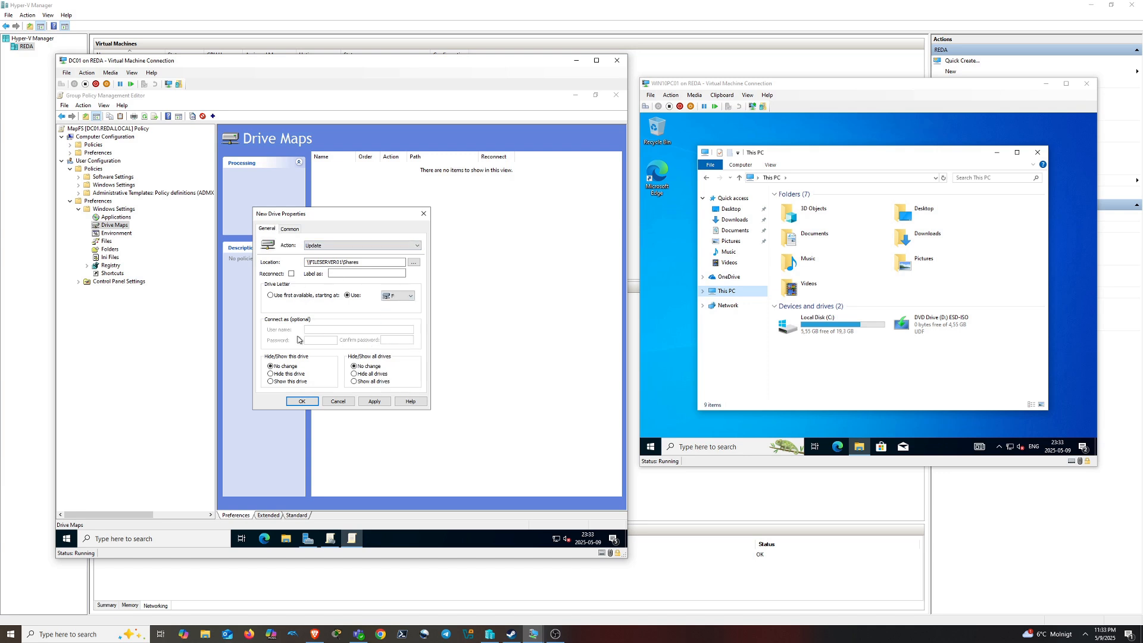
pyautogui.click(374, 401)
# Enable item-level targeting on the F: mapping and add a Security Group condition
pyautogui.click(291, 229)
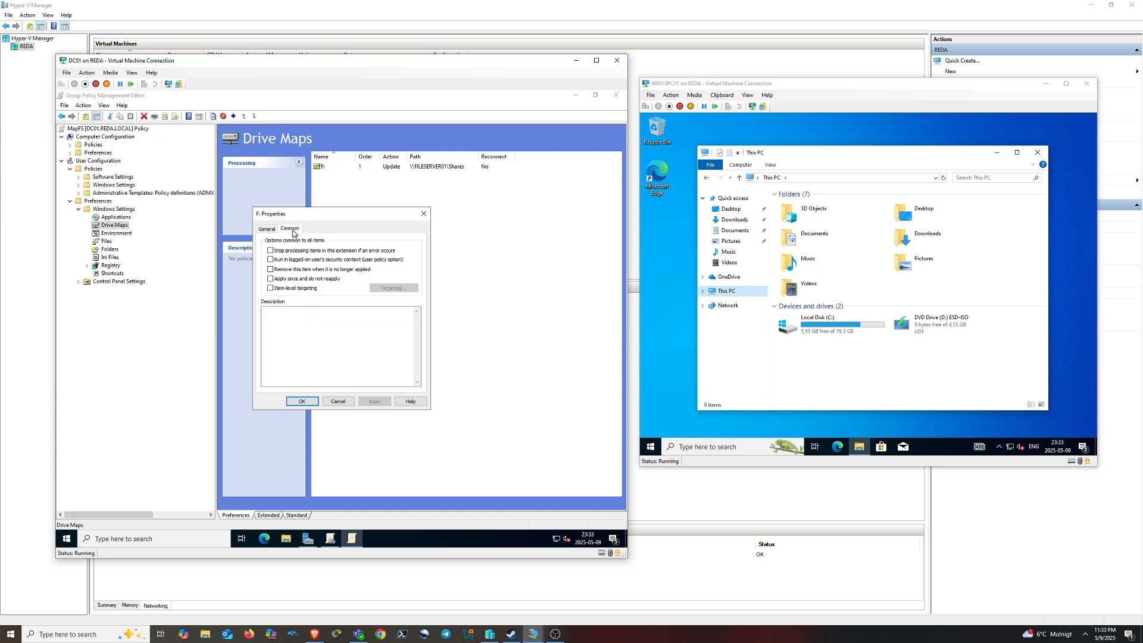
pyautogui.click(279, 292)
pyautogui.click(394, 288)
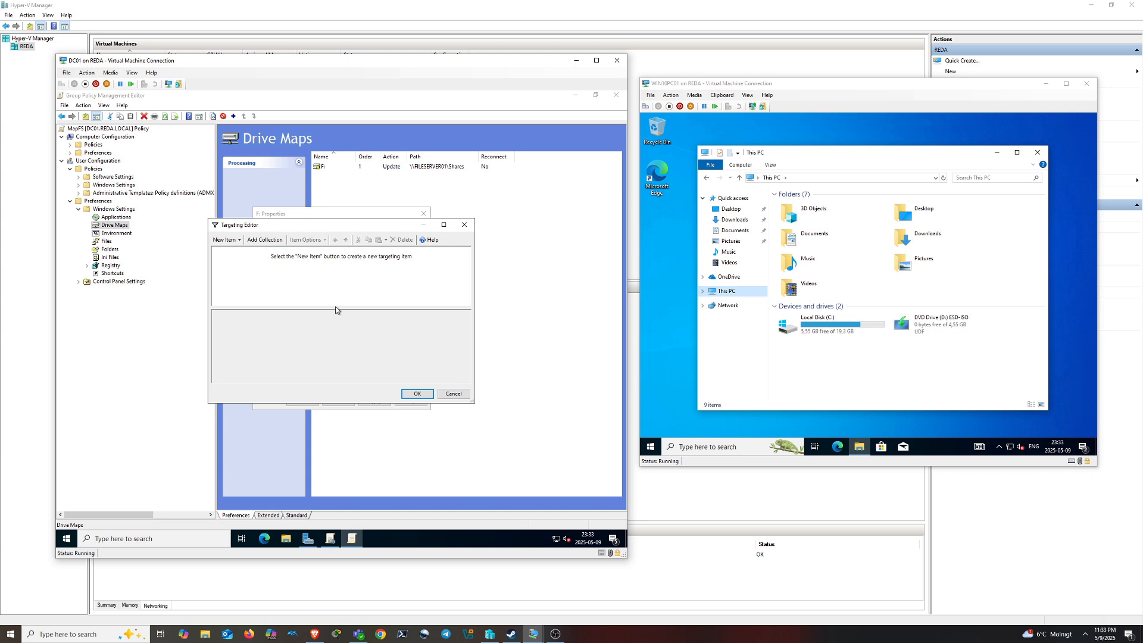
pyautogui.click(229, 239)
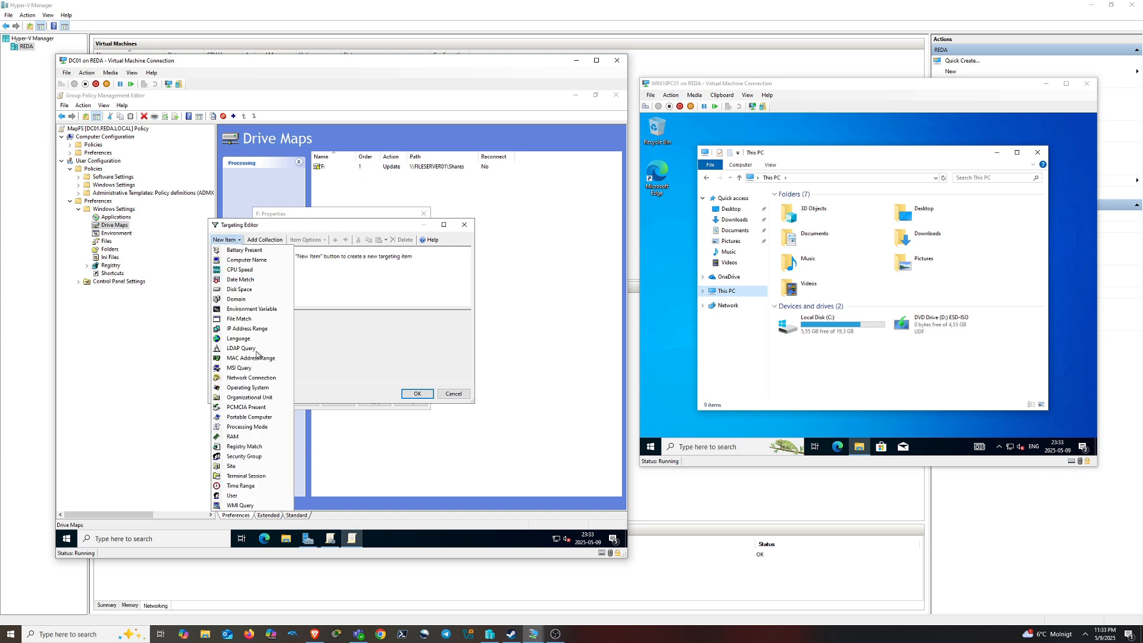
pyautogui.click(249, 457)
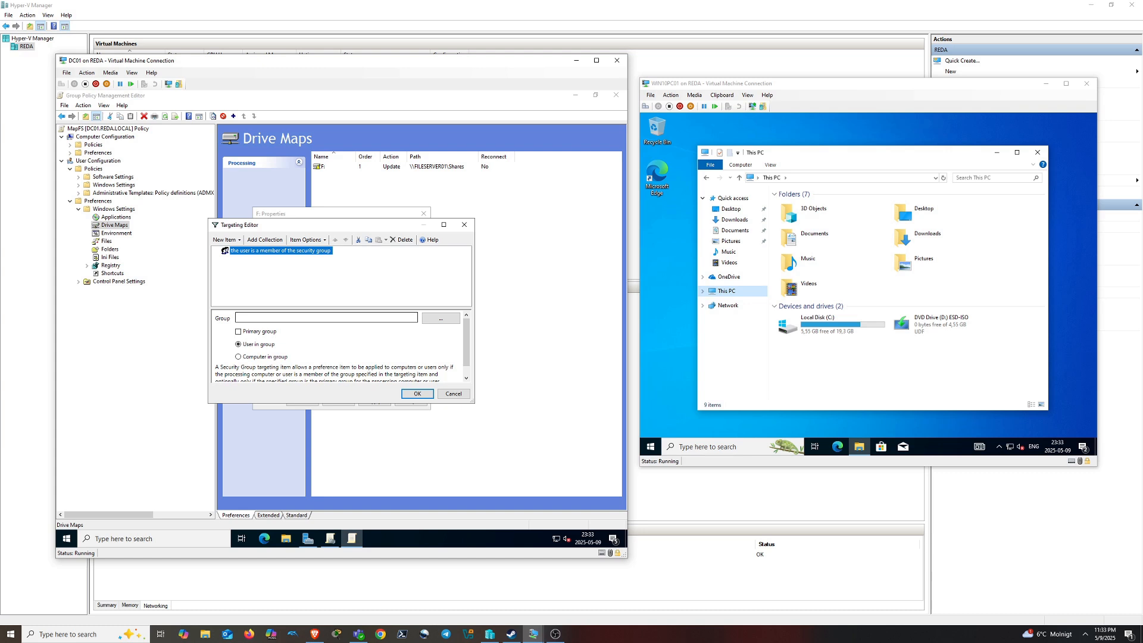
# Set the condition's group to UsersSTHLM, change it to AdminsSTHLM, and accept the targeting
pyautogui.click(426, 320)
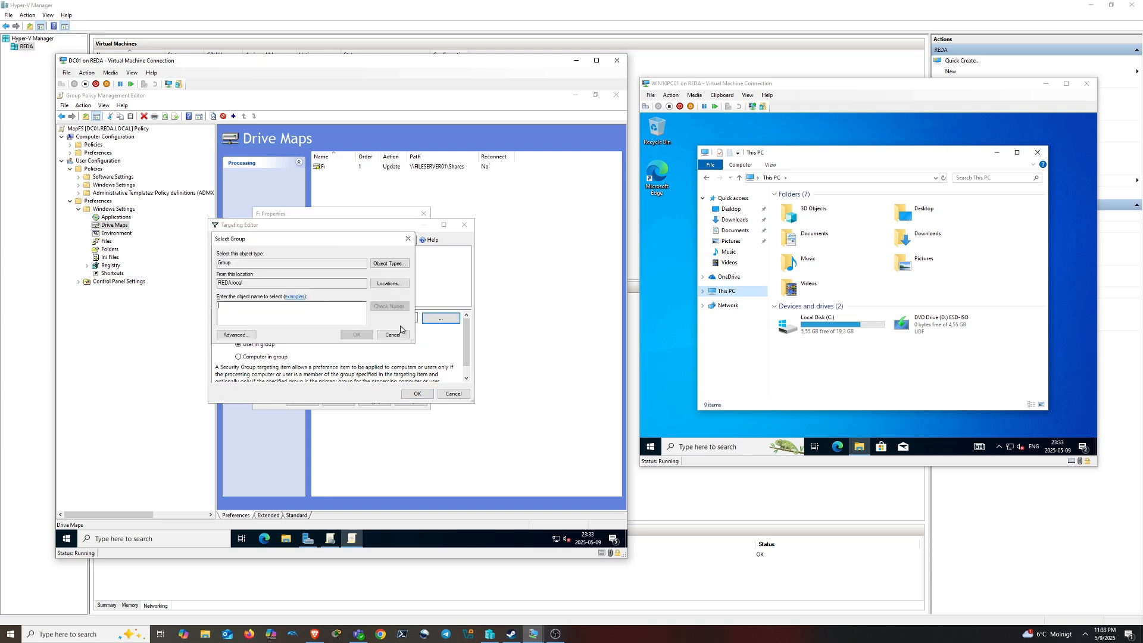
pyautogui.write('users')
pyautogui.click(389, 306)
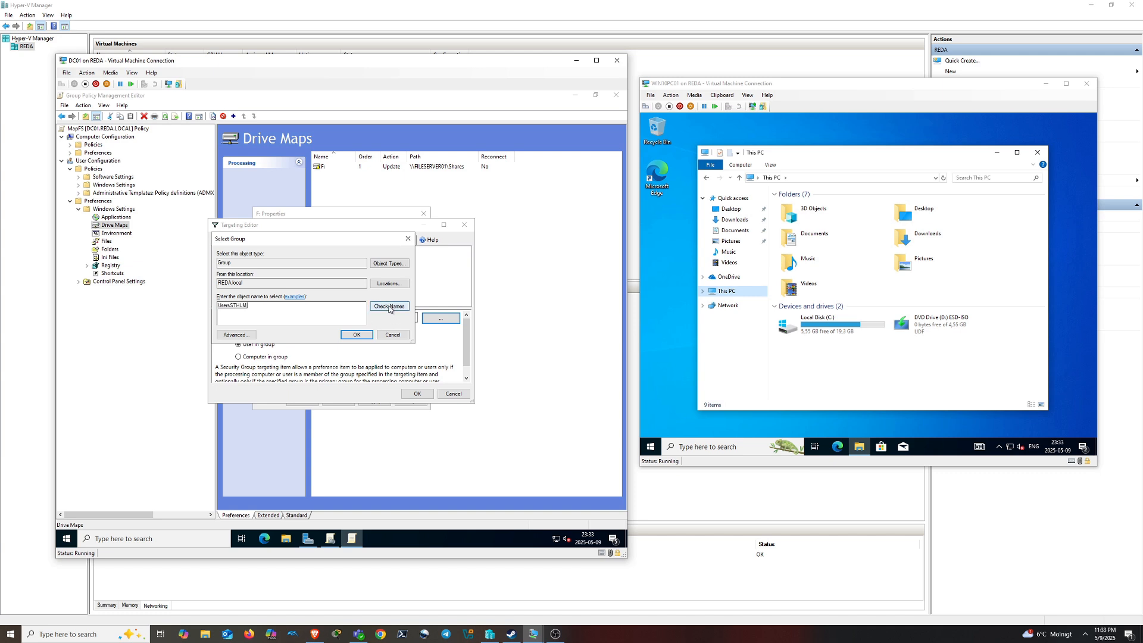
pyautogui.click(357, 334)
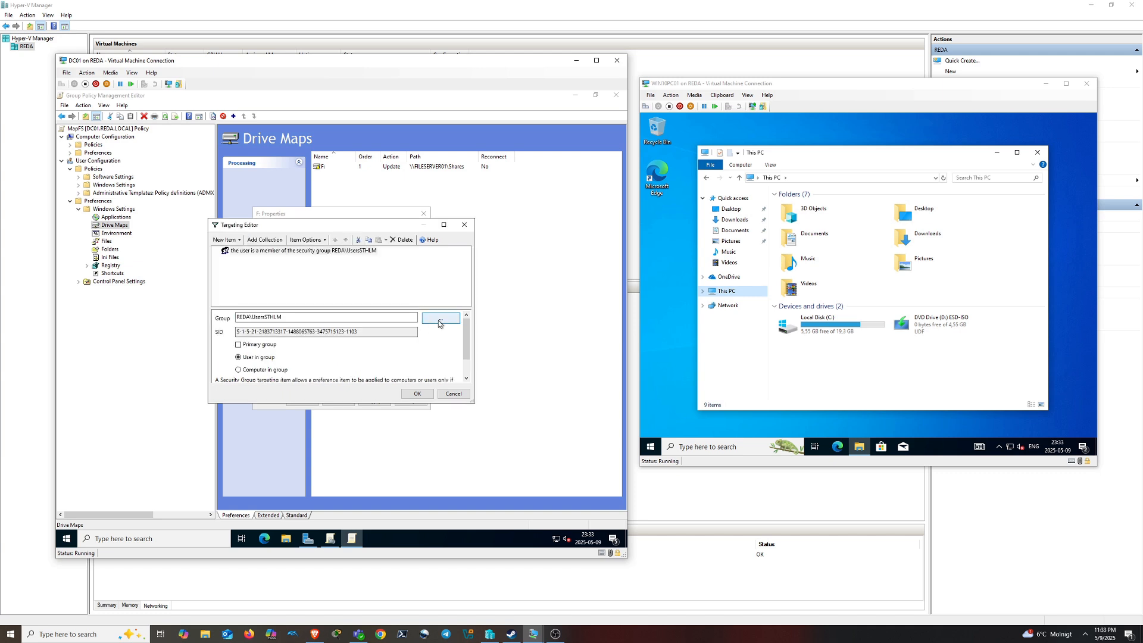
pyautogui.scroll(-2, 417, 366)
pyautogui.scroll(2, 416, 366)
pyautogui.click(447, 320)
pyautogui.write('admins')
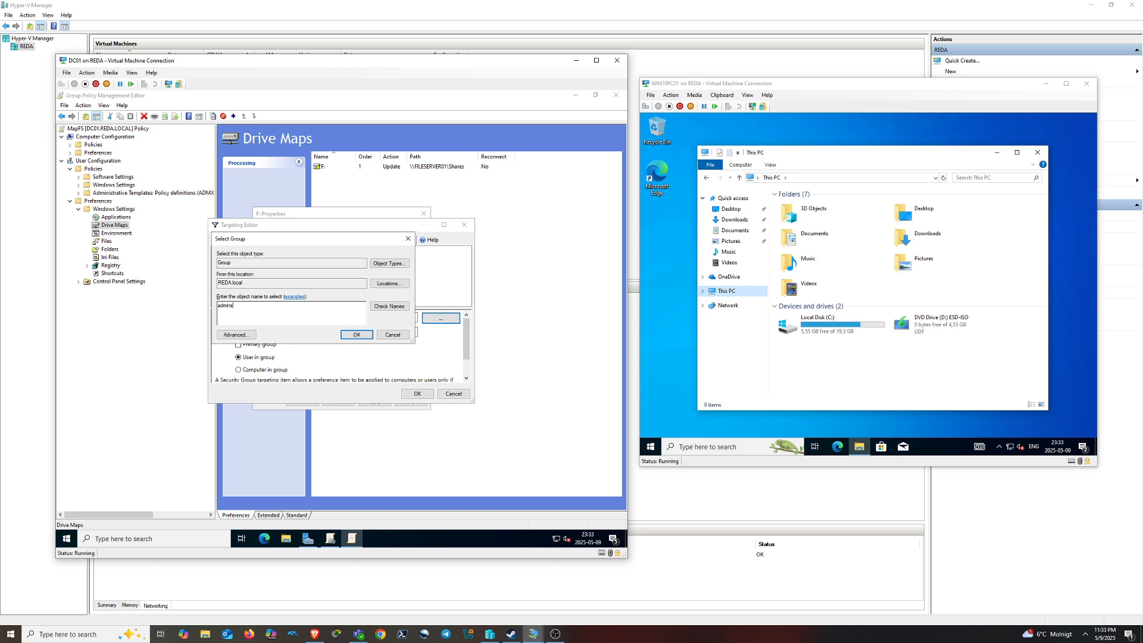
pyautogui.click(389, 305)
pyautogui.click(357, 334)
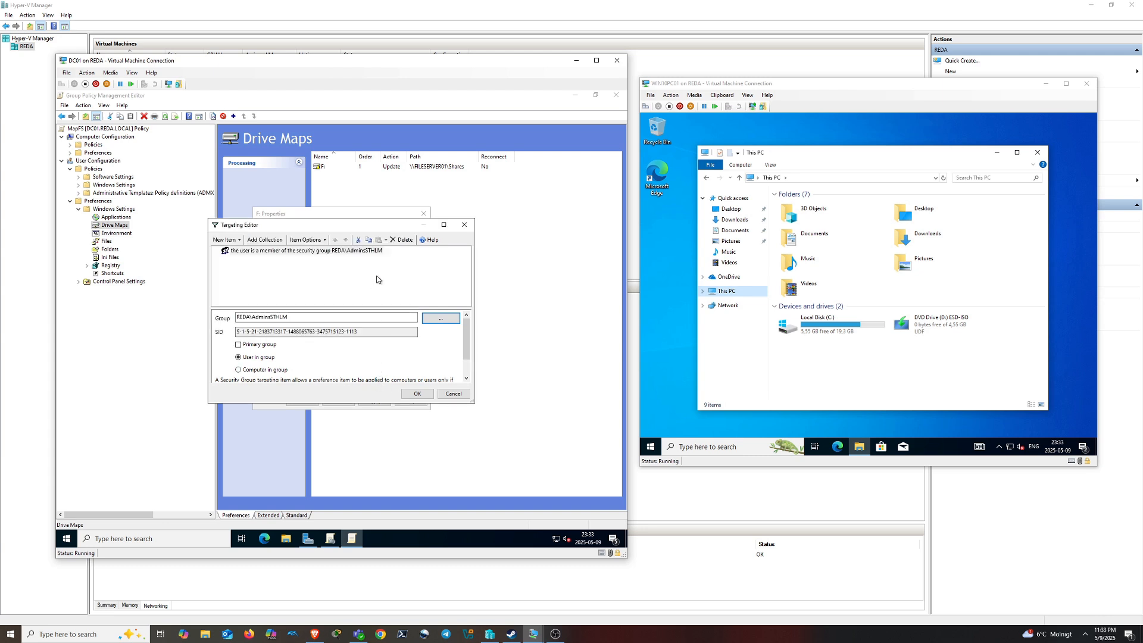
pyautogui.click(417, 394)
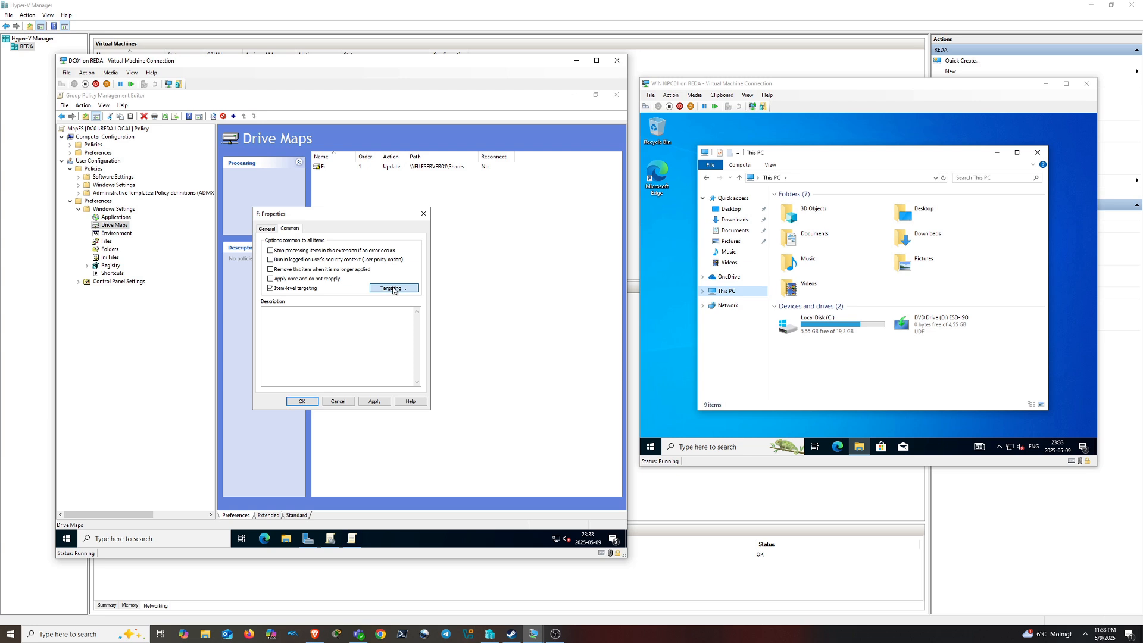
# Add a second Security Group condition for REDA\UsersSTHLM
pyautogui.click(393, 288)
pyautogui.click(226, 239)
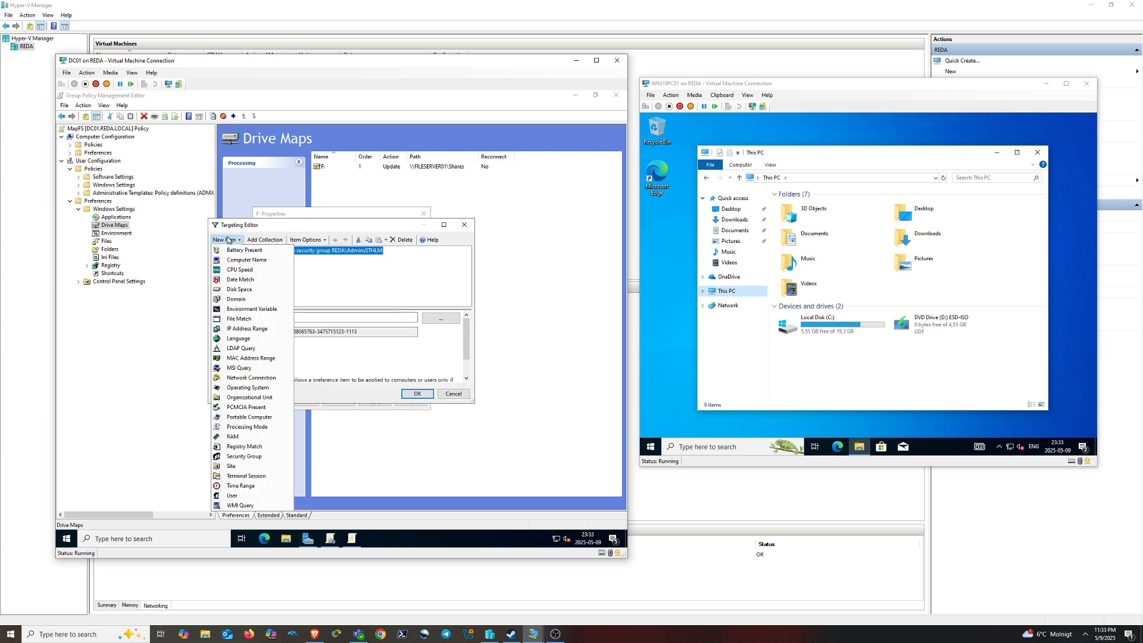
pyautogui.click(244, 456)
pyautogui.click(348, 317)
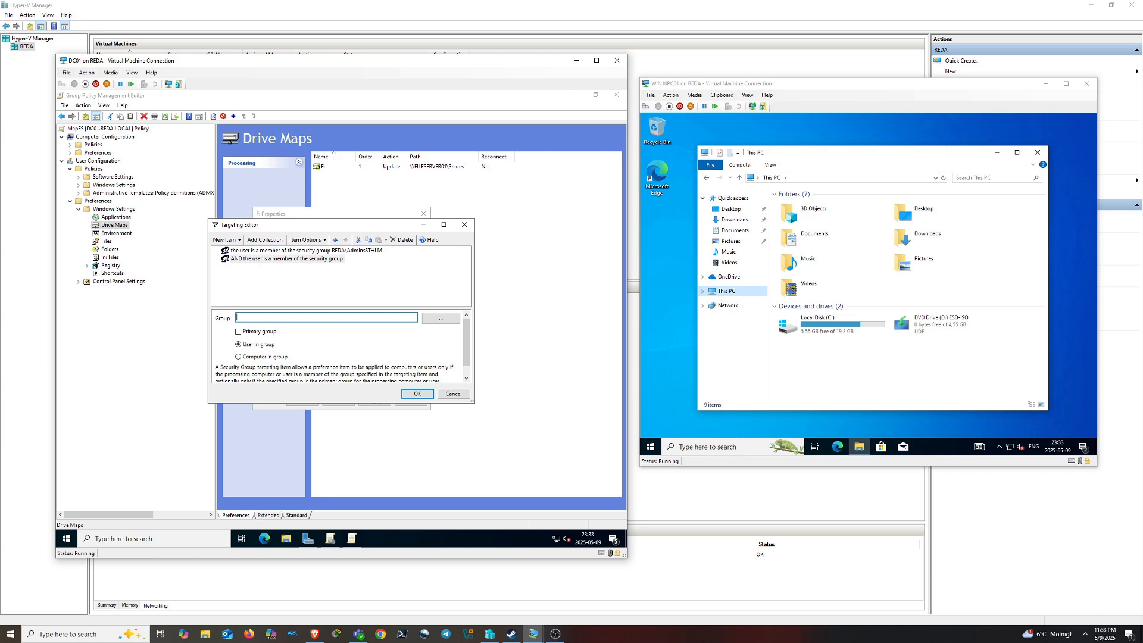
pyautogui.click(440, 318)
pyautogui.write('users')
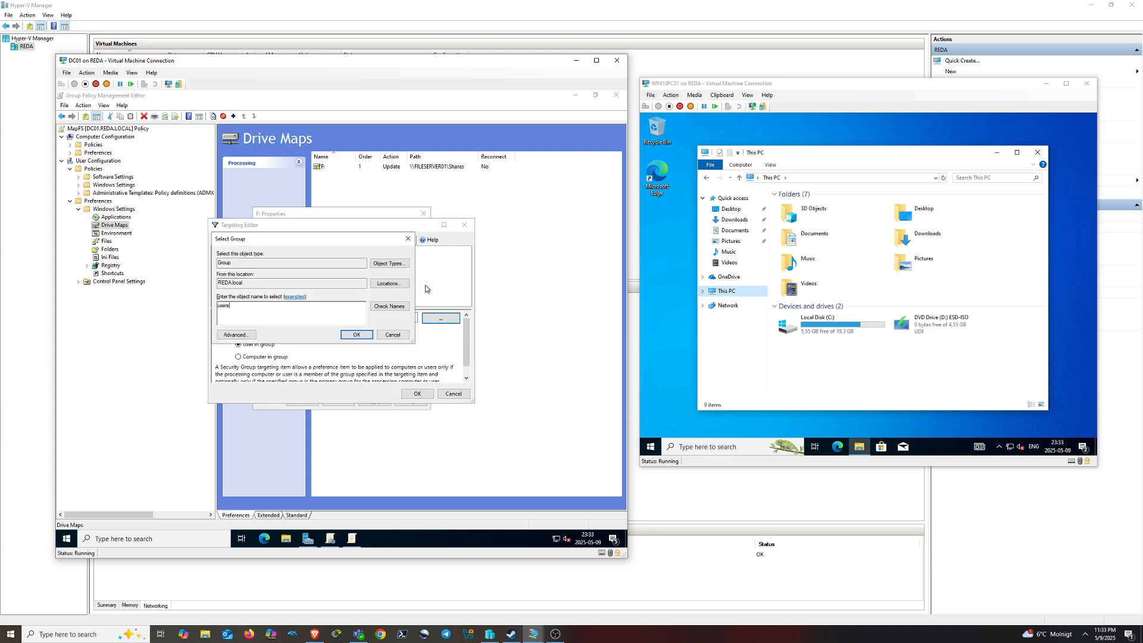
pyautogui.click(389, 306)
pyautogui.click(357, 335)
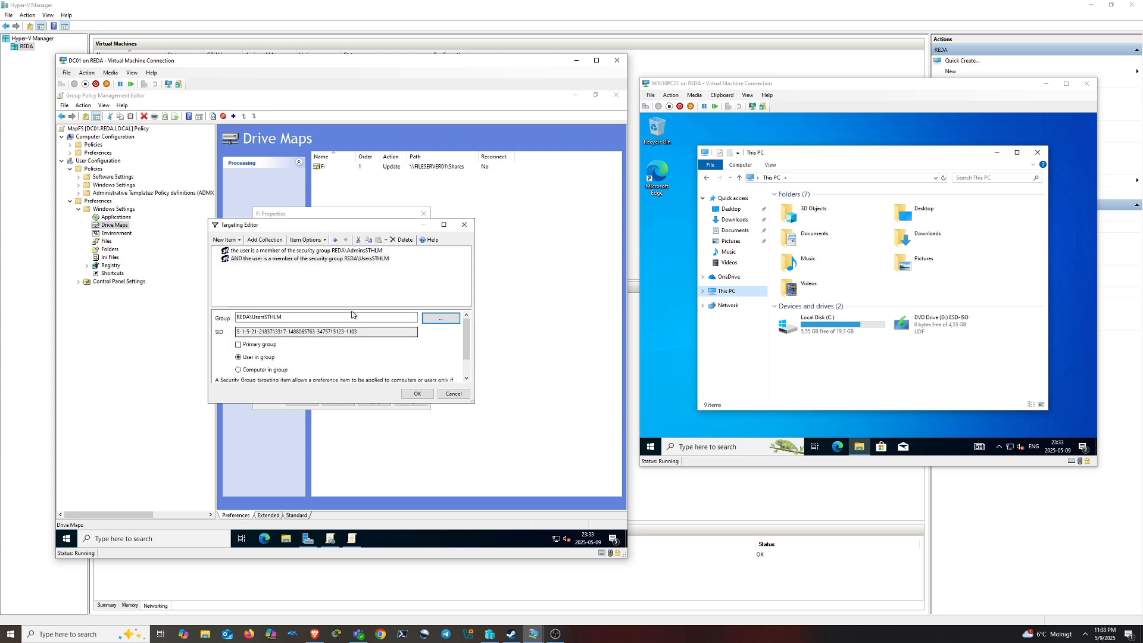
# Delete the AdminsSTHLM condition, accept the targeting, and save the F: drive mapping
pyautogui.click(328, 252)
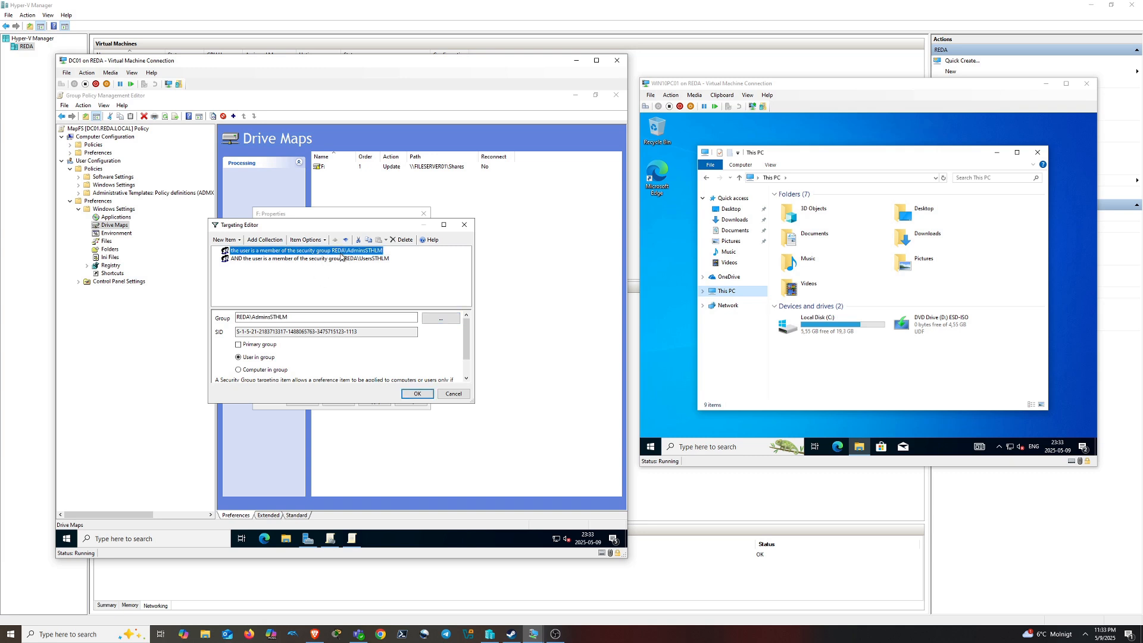
pyautogui.rightClick(341, 257)
pyautogui.click(382, 355)
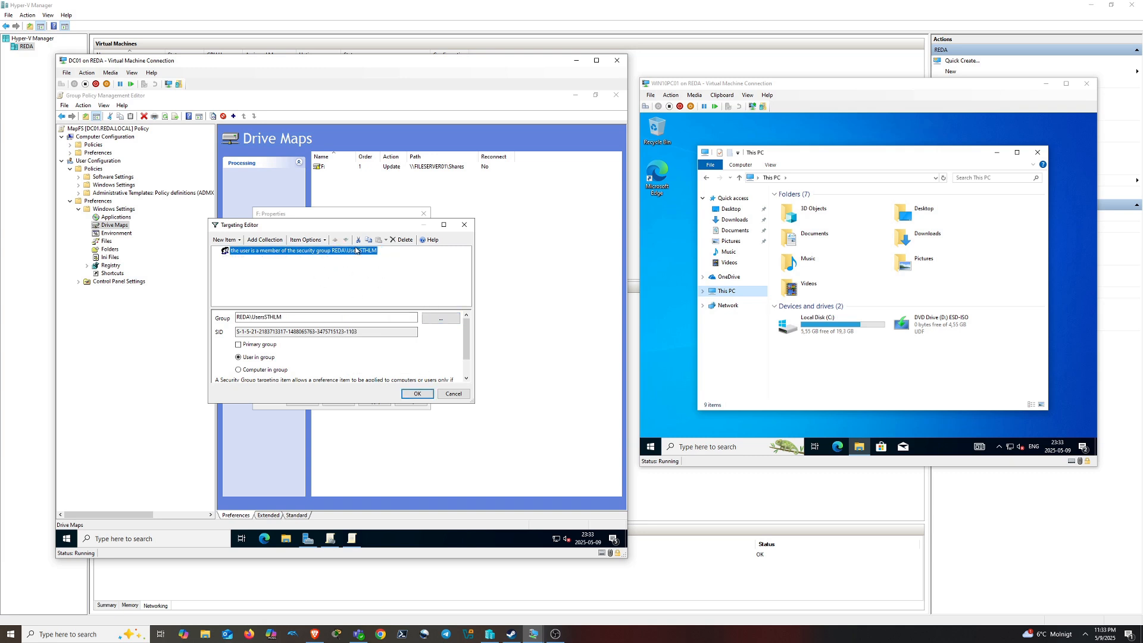
pyautogui.click(420, 396)
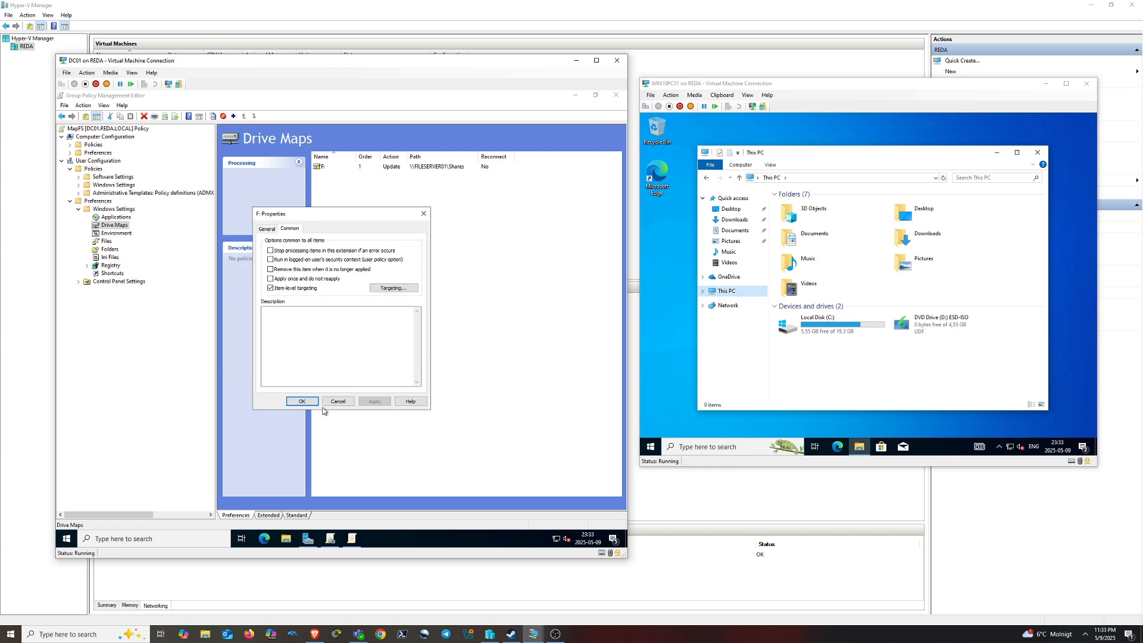
pyautogui.click(305, 403)
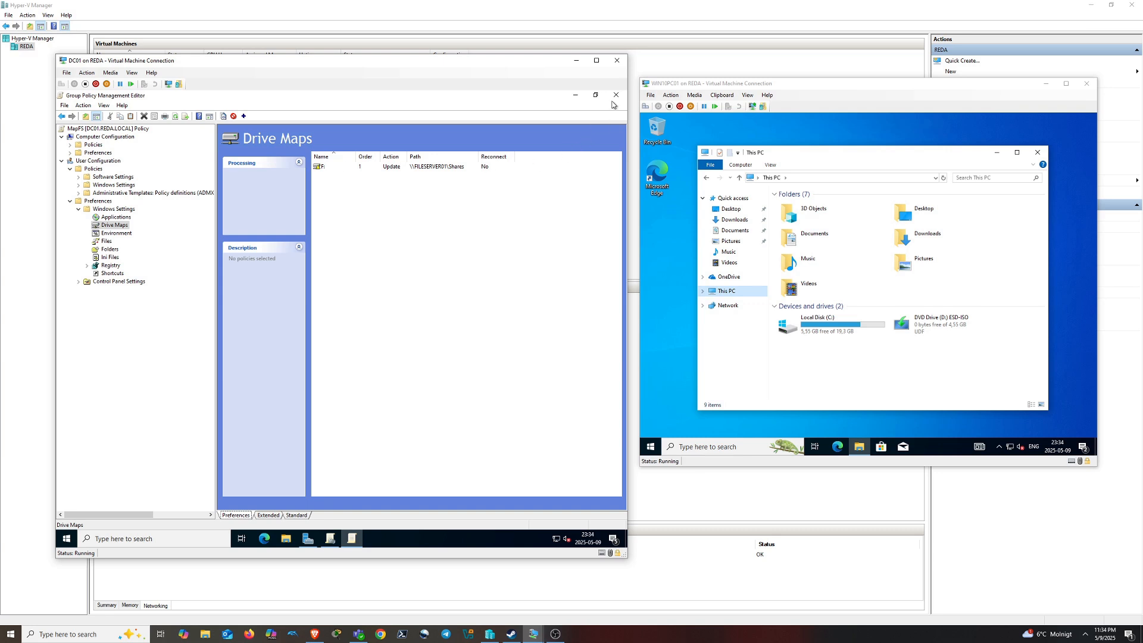
# Close the policy editor and link MapFS to the Stockholm Users OU by dragging it there
pyautogui.click(614, 101)
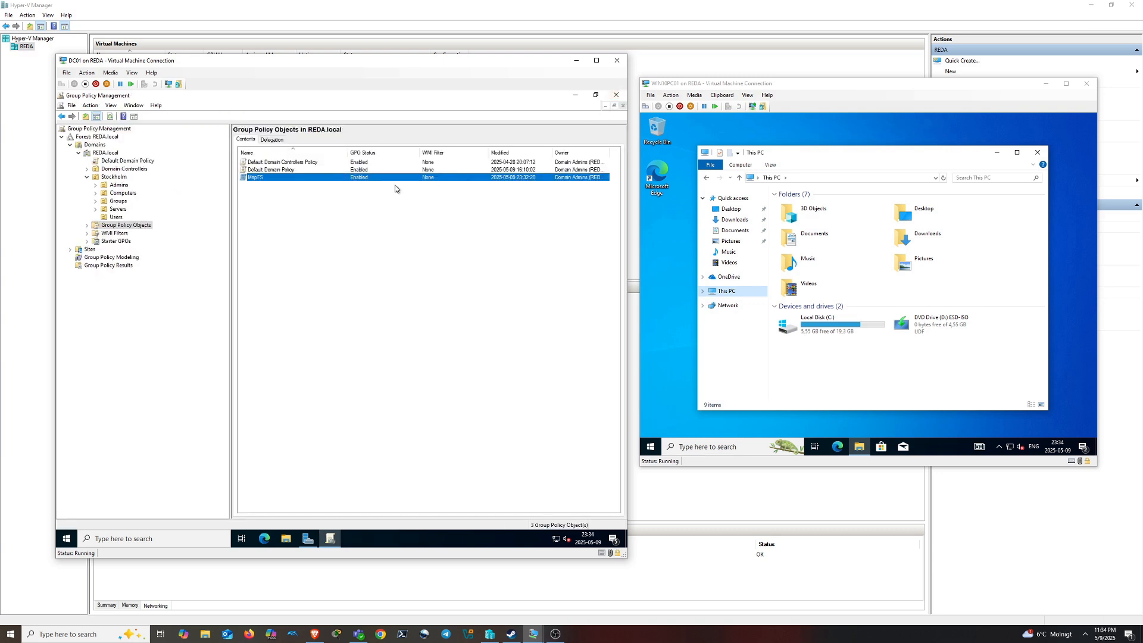
pyautogui.rightClick(261, 184)
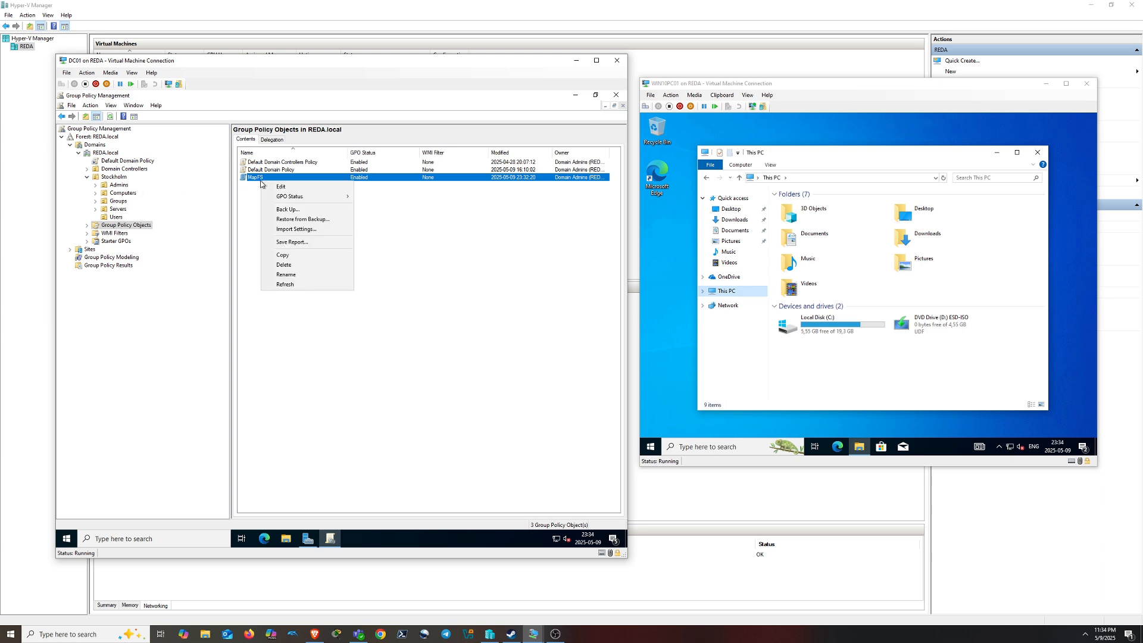
pyautogui.moveTo(266, 178); pyautogui.dragTo(118, 227)
pyautogui.click(376, 338)
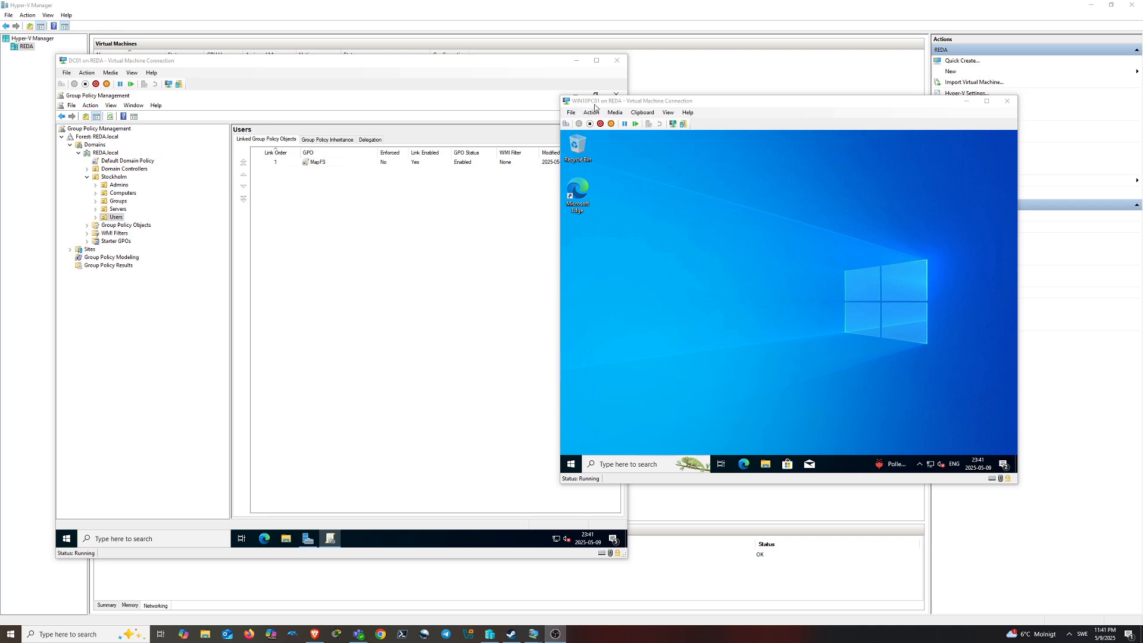
# Check WIN10PC01's This PC, which shows only C: and the DVD drive, then return to DC01's Users OU
pyautogui.click(571, 463)
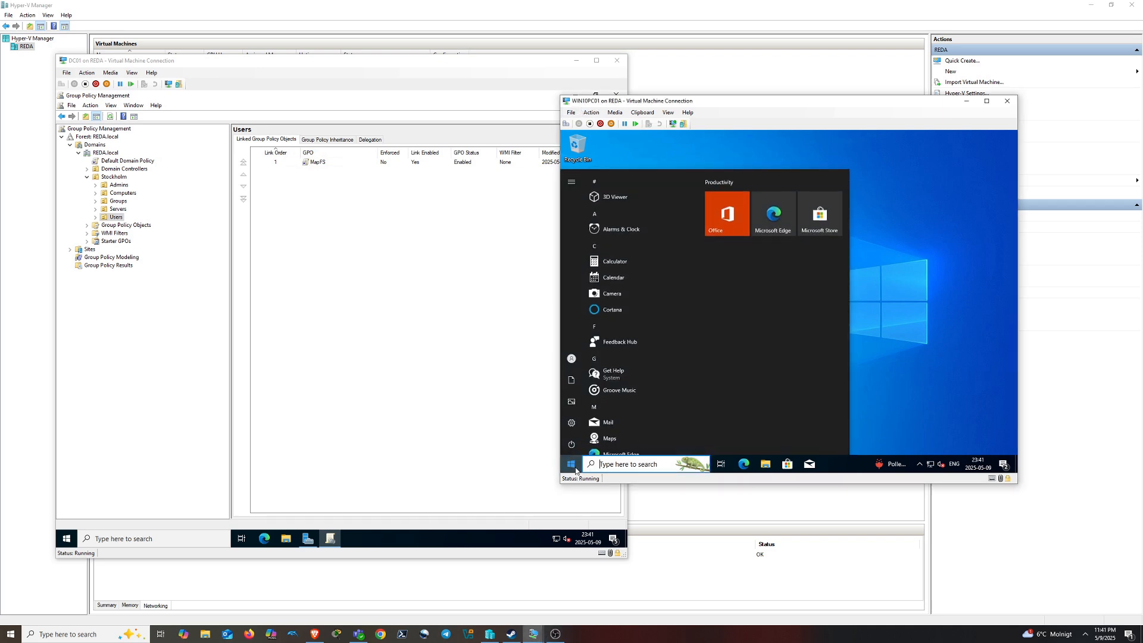
pyautogui.click(765, 463)
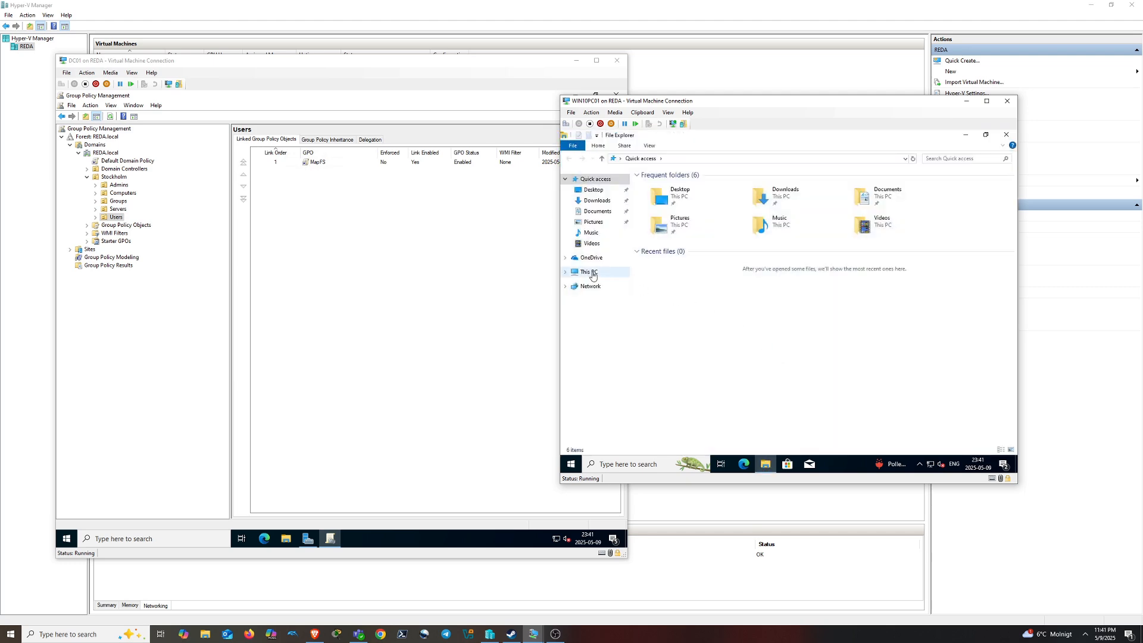
pyautogui.click(591, 273)
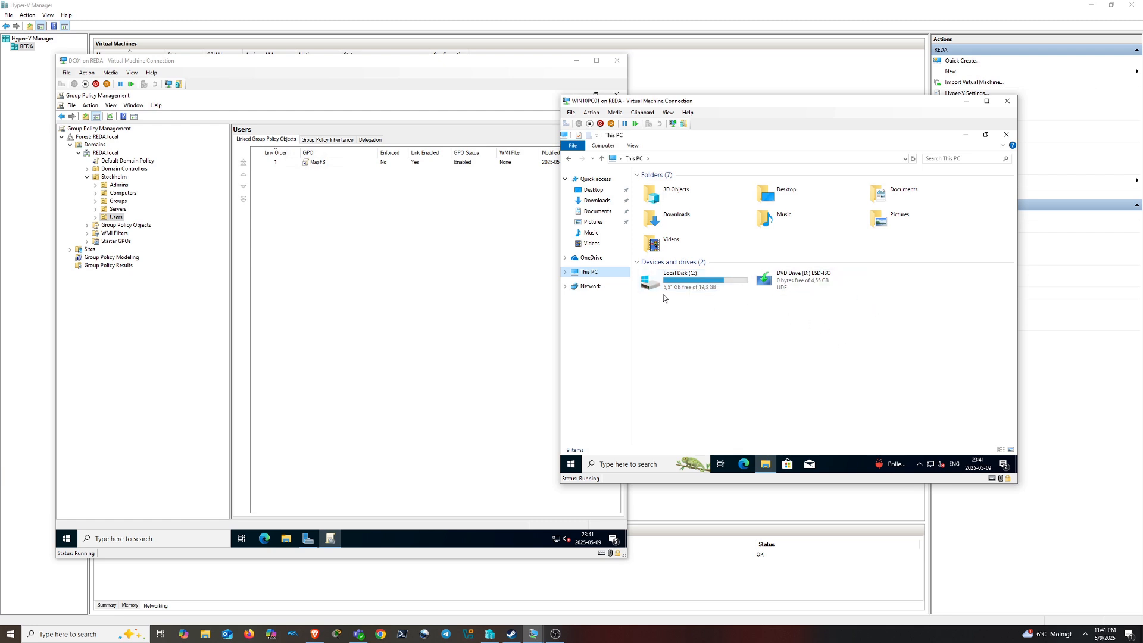
pyautogui.click(393, 240)
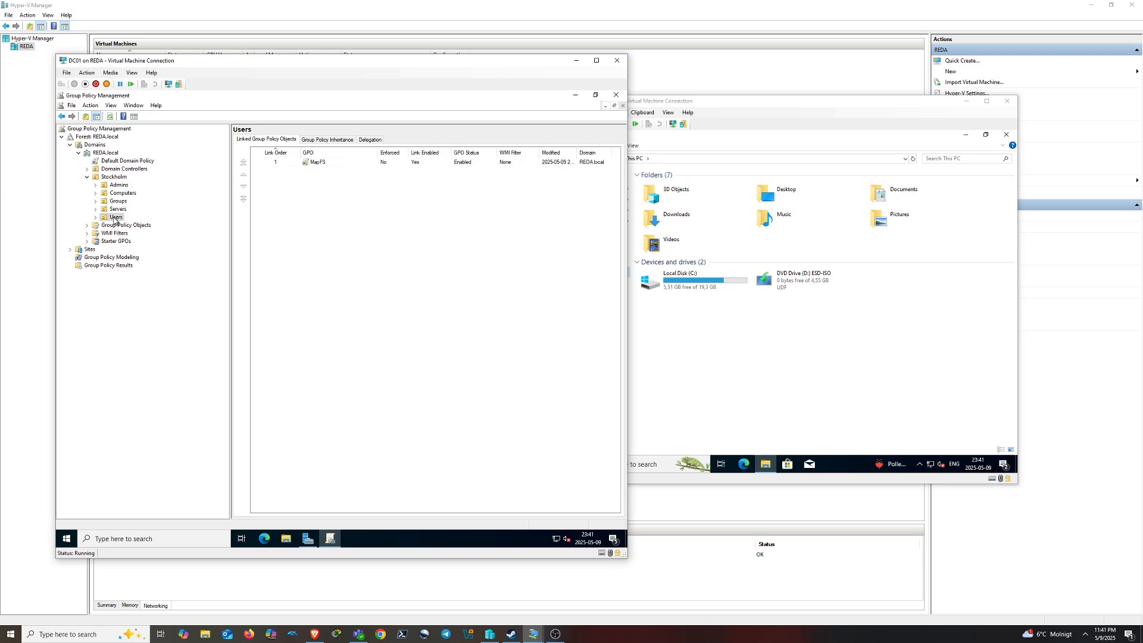
pyautogui.rightClick(115, 218)
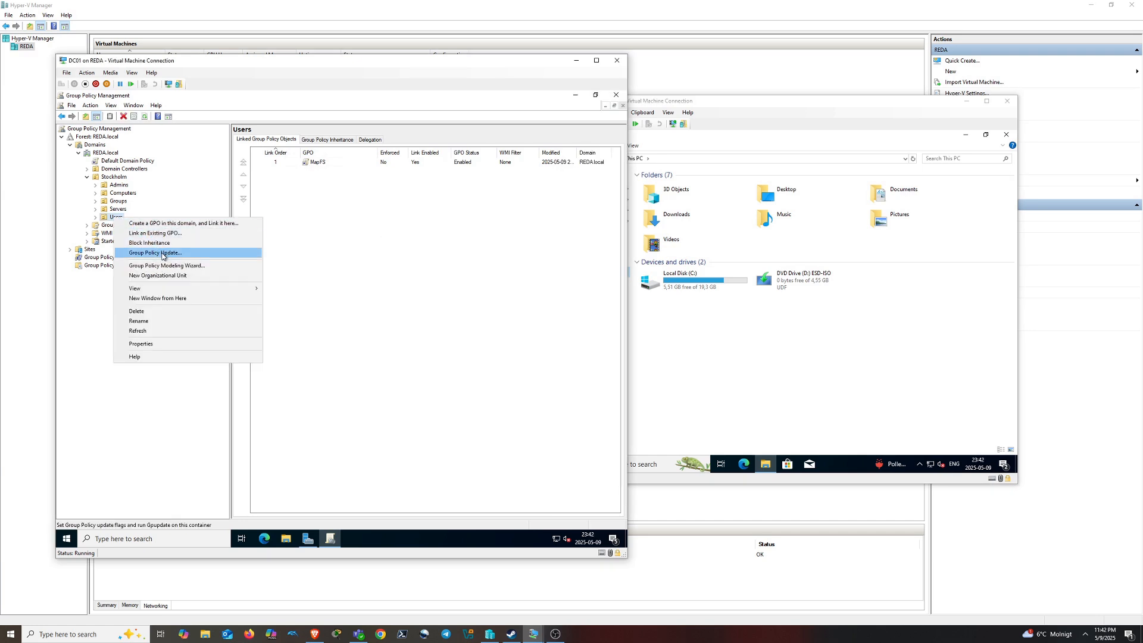
# Try forcing a Group Policy update on the Users OU twice and dismiss the no-computers warnings
pyautogui.click(158, 257)
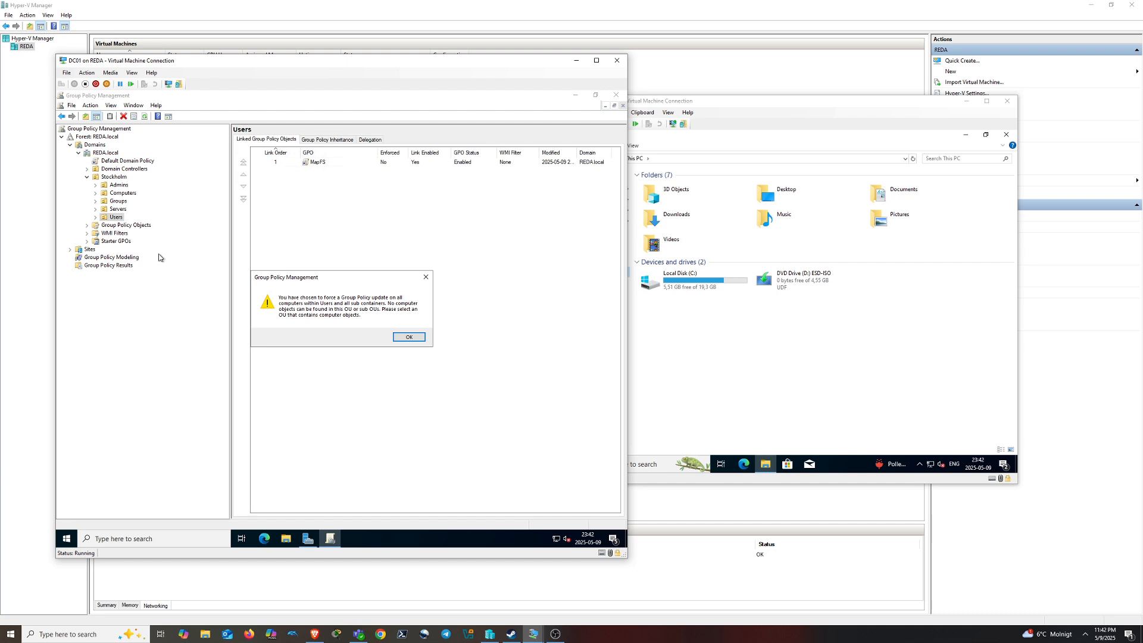
pyautogui.click(408, 337)
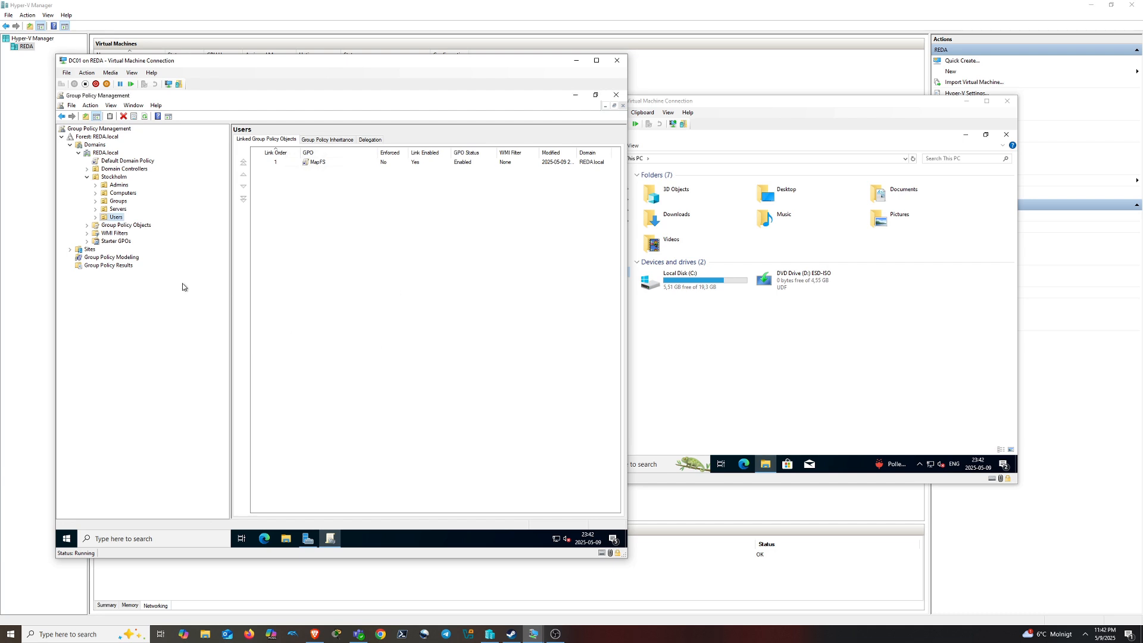
pyautogui.rightClick(117, 219)
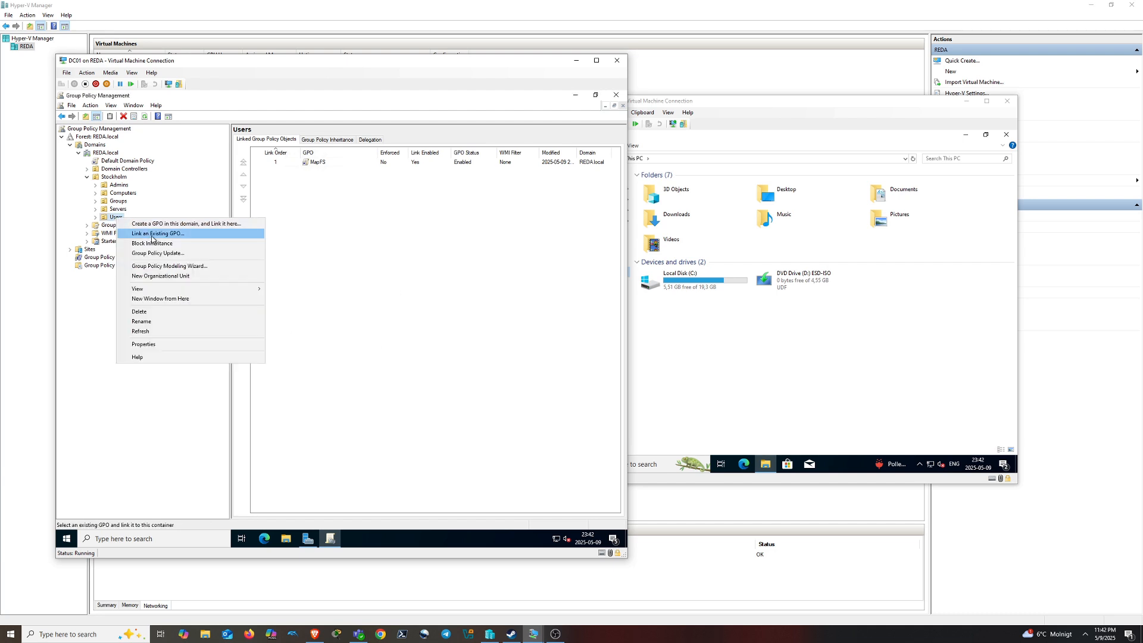
pyautogui.click(164, 257)
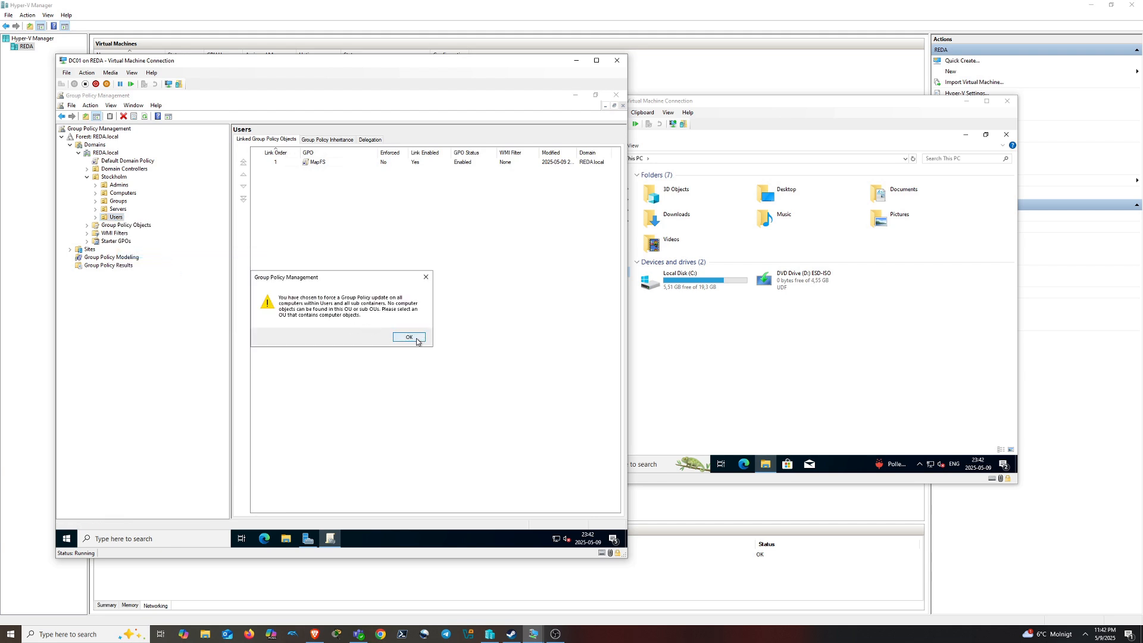
pyautogui.click(416, 341)
# Force a Group Policy update on the Stockholm OU's 6 computers and review WIN10PC01's failure
pyautogui.rightClick(118, 177)
pyautogui.click(166, 210)
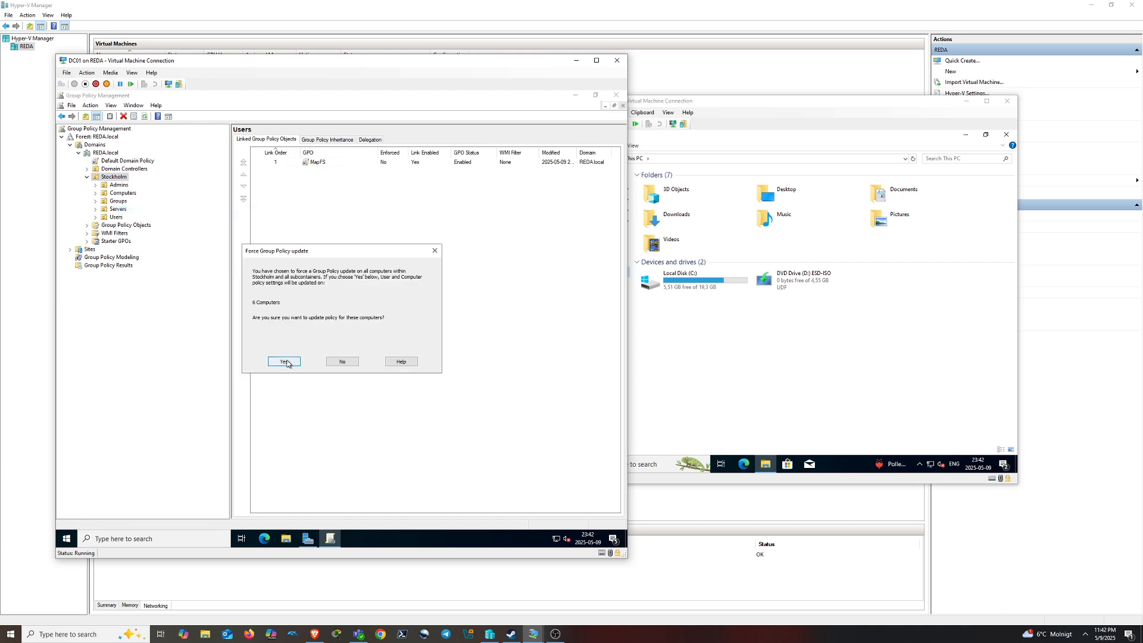
pyautogui.click(284, 362)
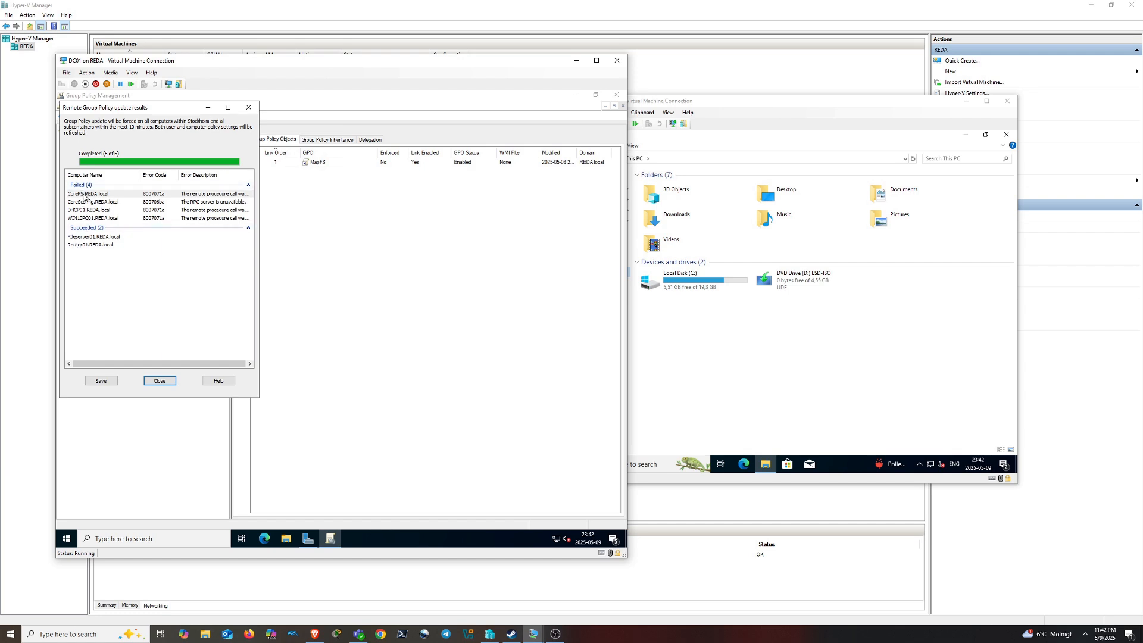
pyautogui.click(89, 218)
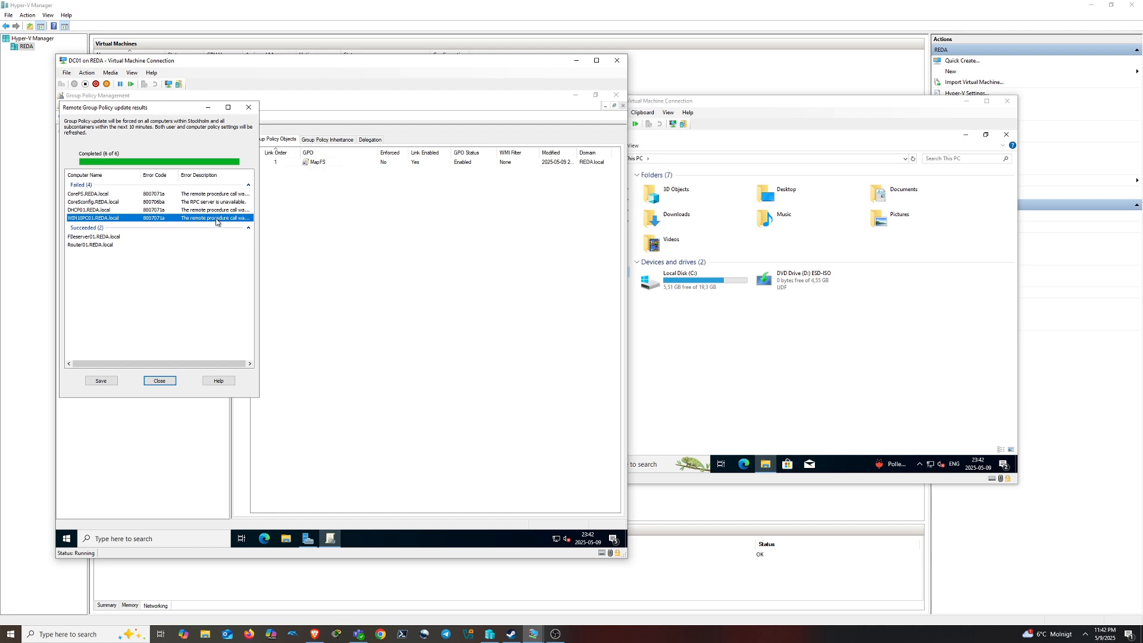
pyautogui.click(159, 380)
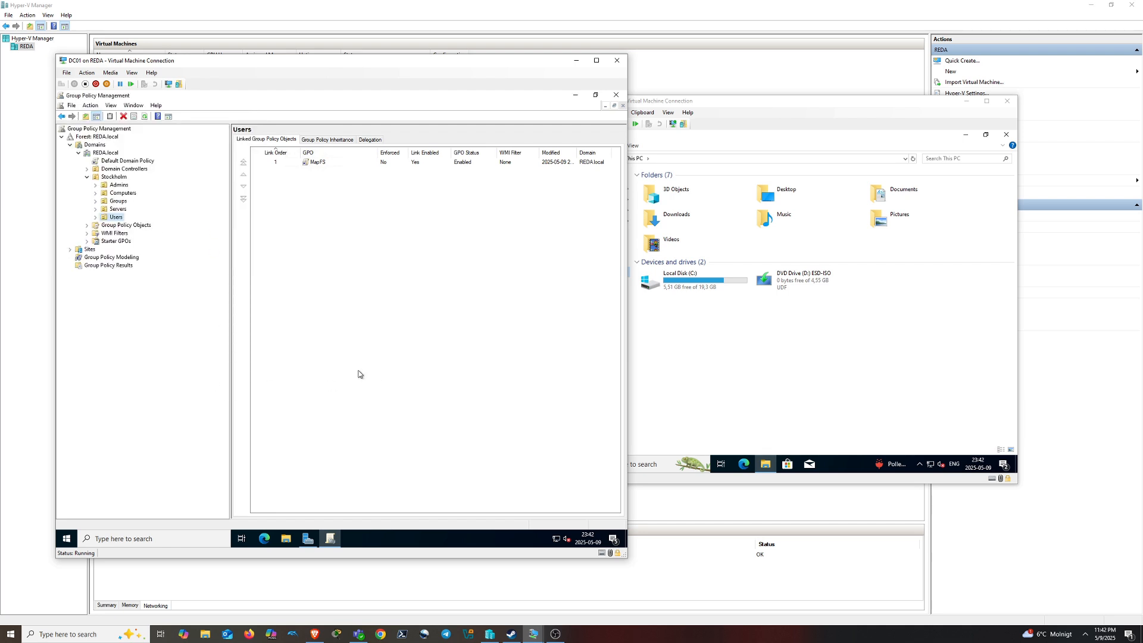
# Run gpupdate /force in a Command Prompt on WIN10PC01, then return to File Explorer
pyautogui.click(796, 356)
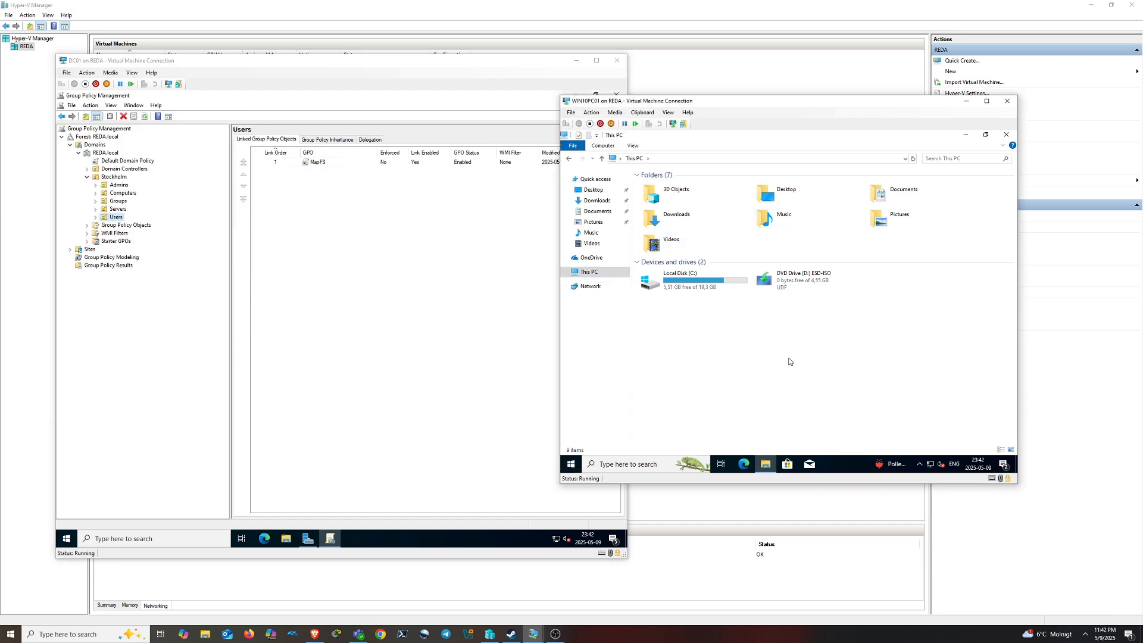
pyautogui.click(643, 458)
pyautogui.write('cmd')
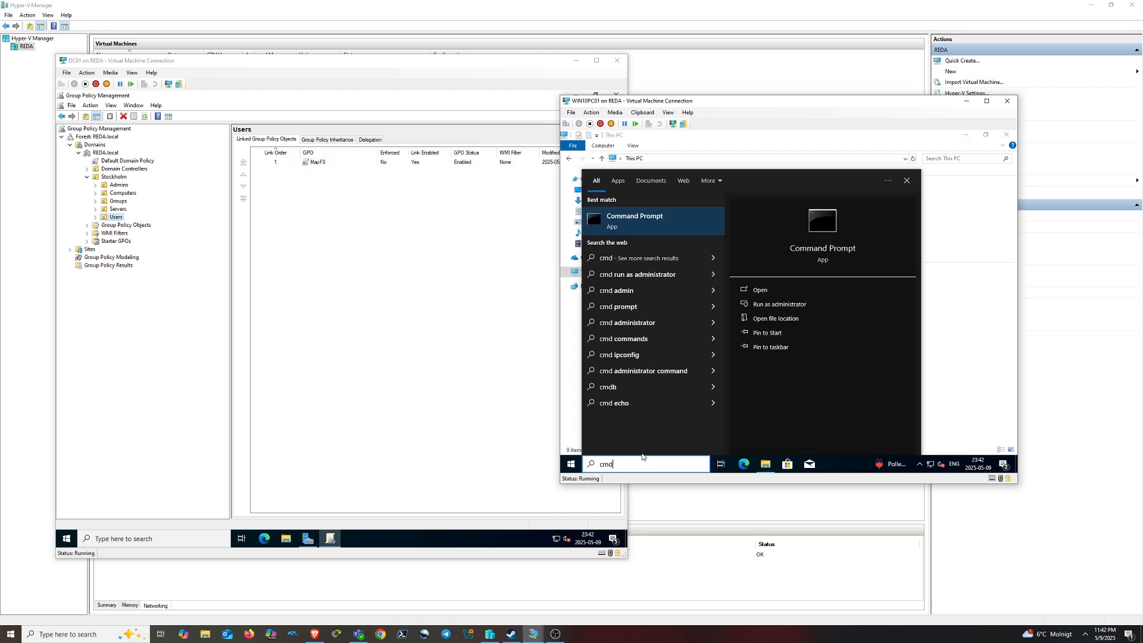
pyautogui.press('Return')
pyautogui.moveTo(747, 177); pyautogui.dragTo(902, 167)
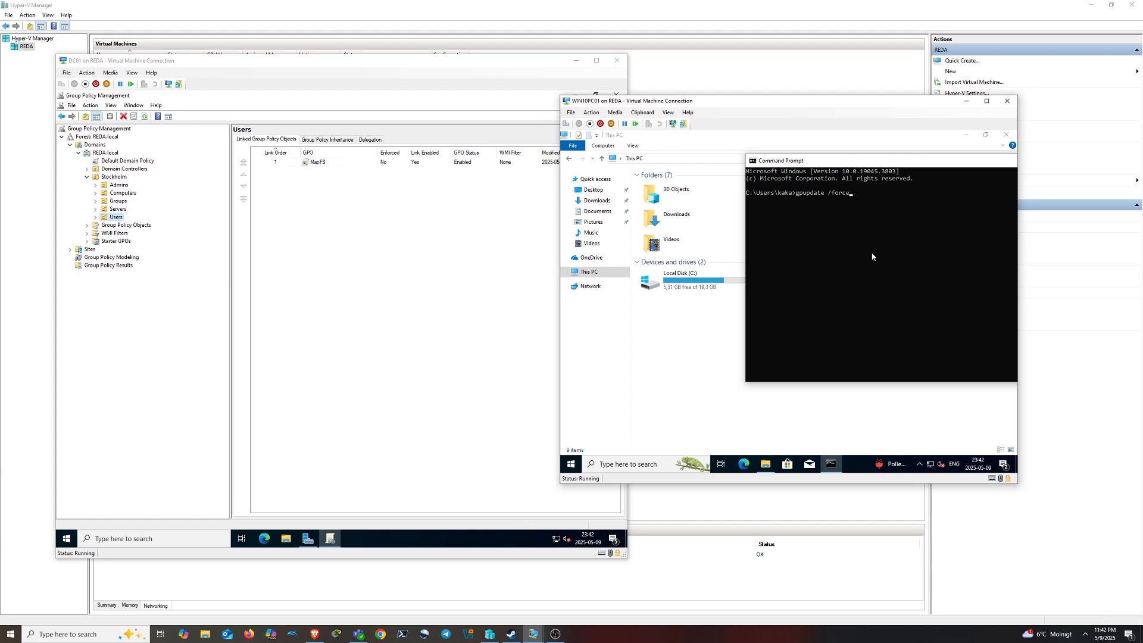
pyautogui.press('Return')
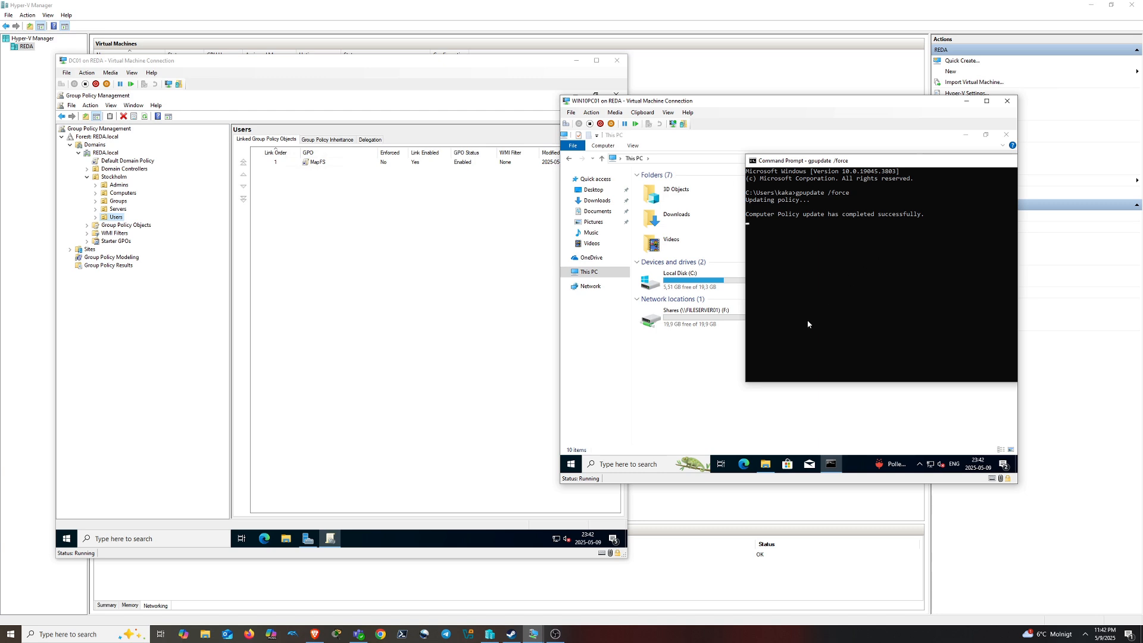
pyautogui.click(722, 387)
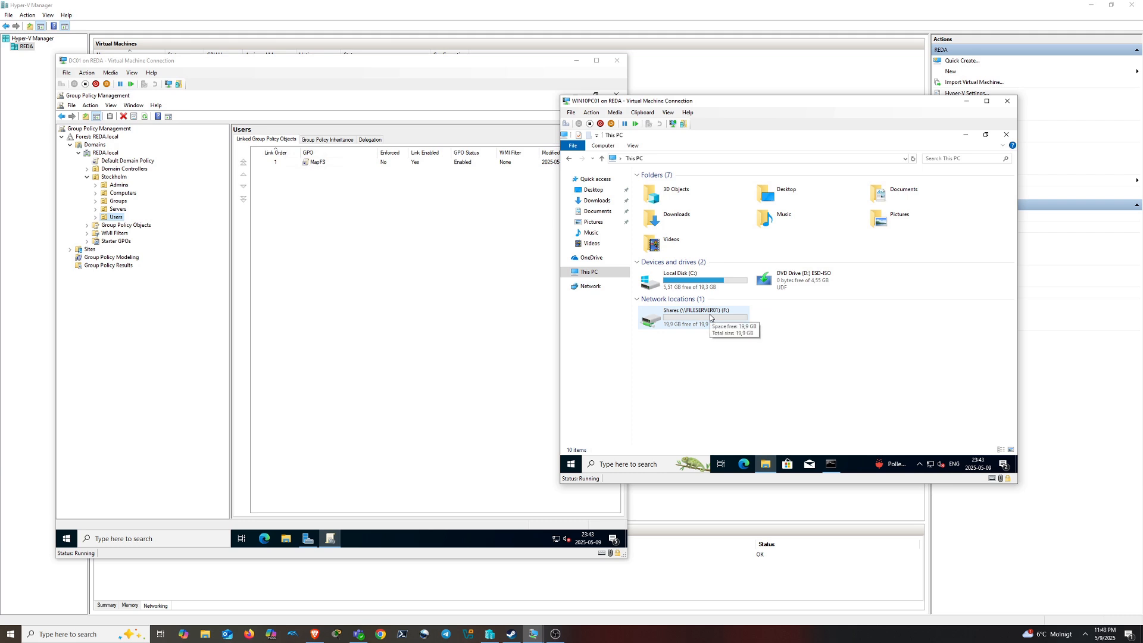
# Open the Shares (\\FILESERVER01) F: drive several times and confirm it in This PC with 19,9 GB free
pyautogui.doubleClick(710, 318)
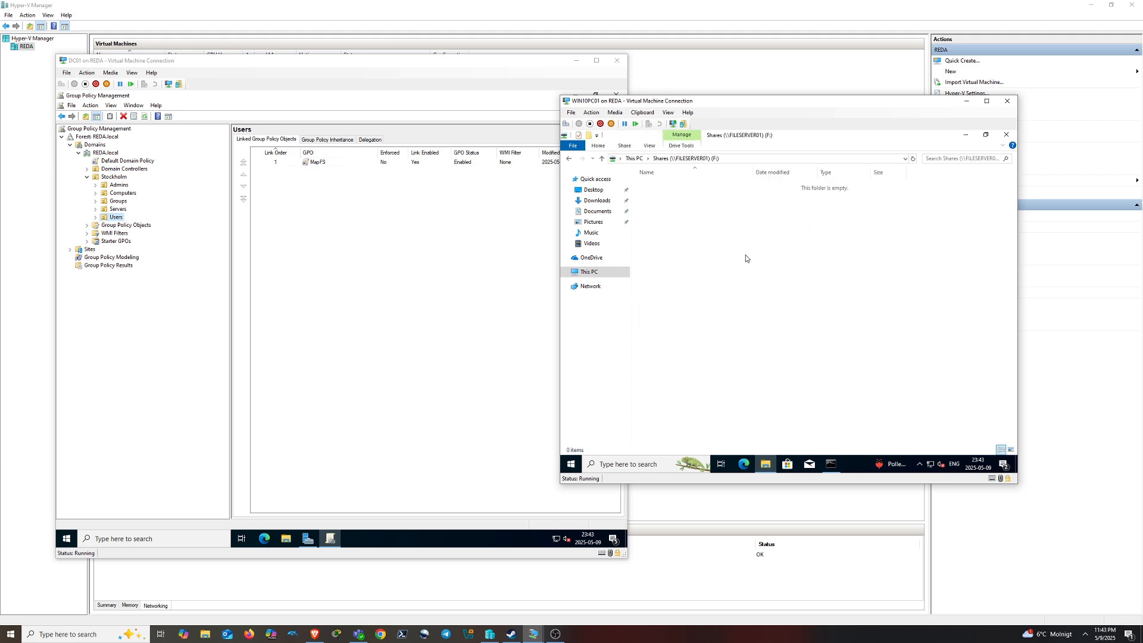
pyautogui.hotkey('alt', 'Left')
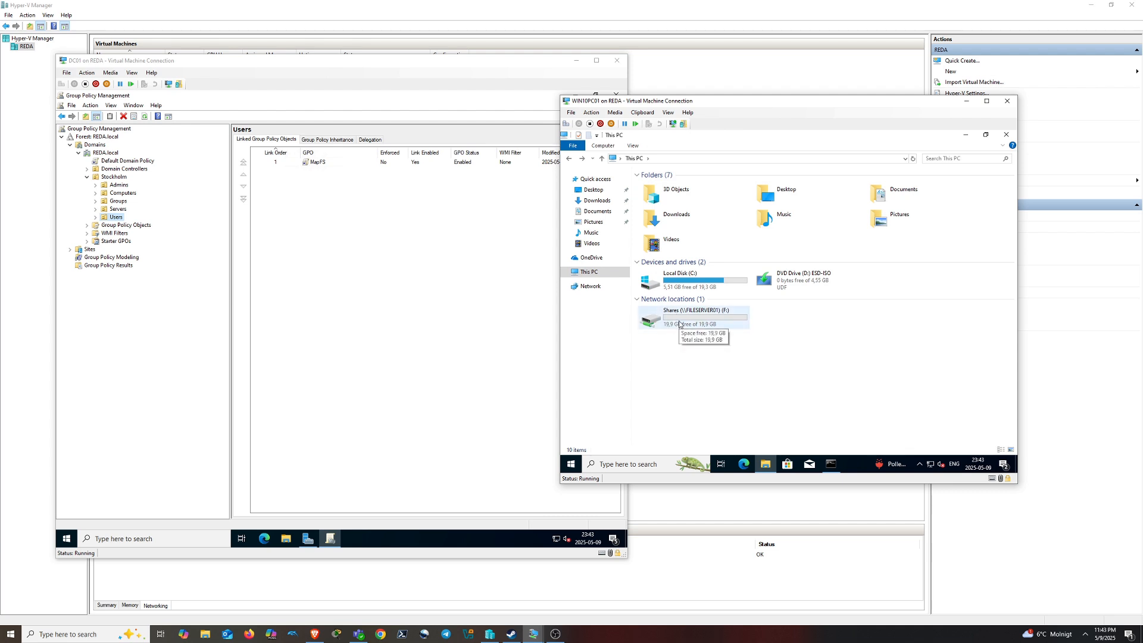
pyautogui.doubleClick(680, 325)
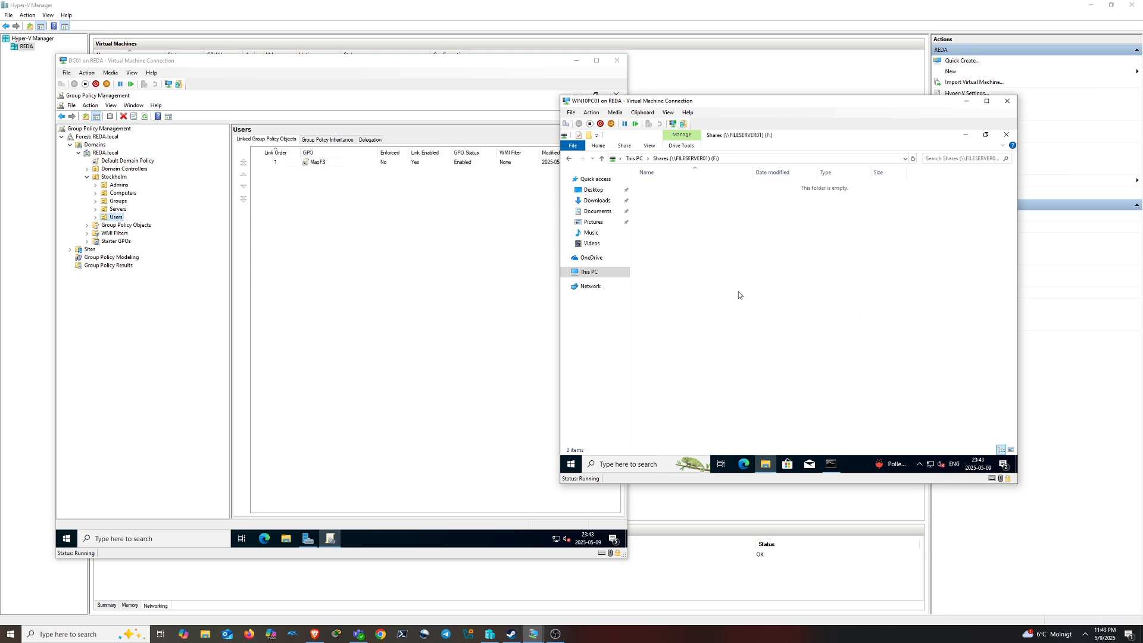
pyautogui.hotkey('alt', 'Left')
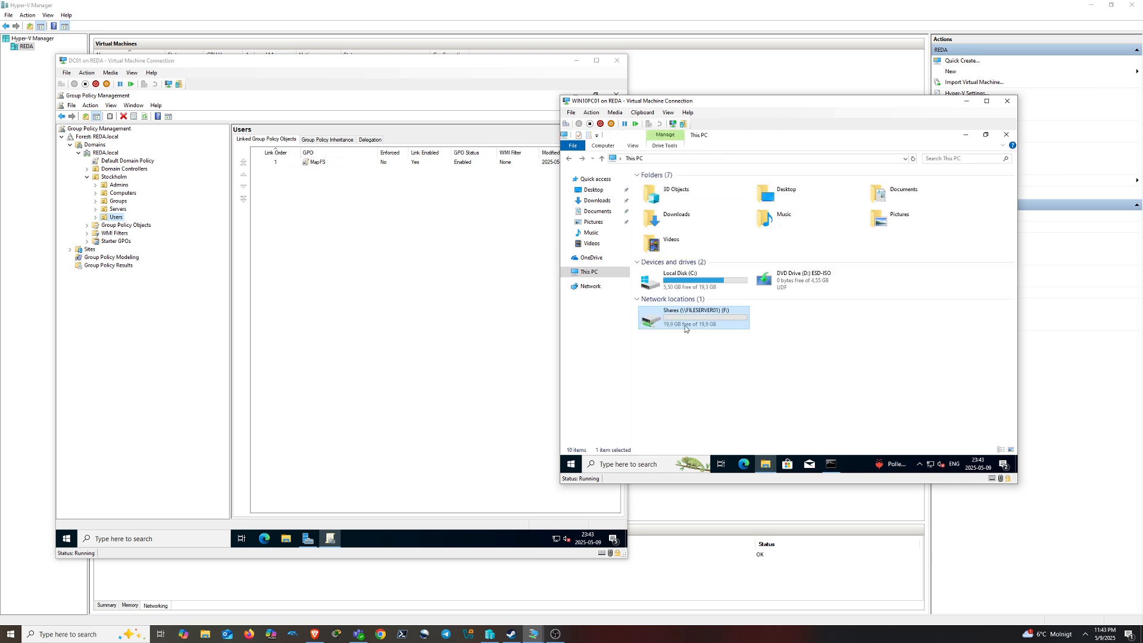
pyautogui.click(711, 357)
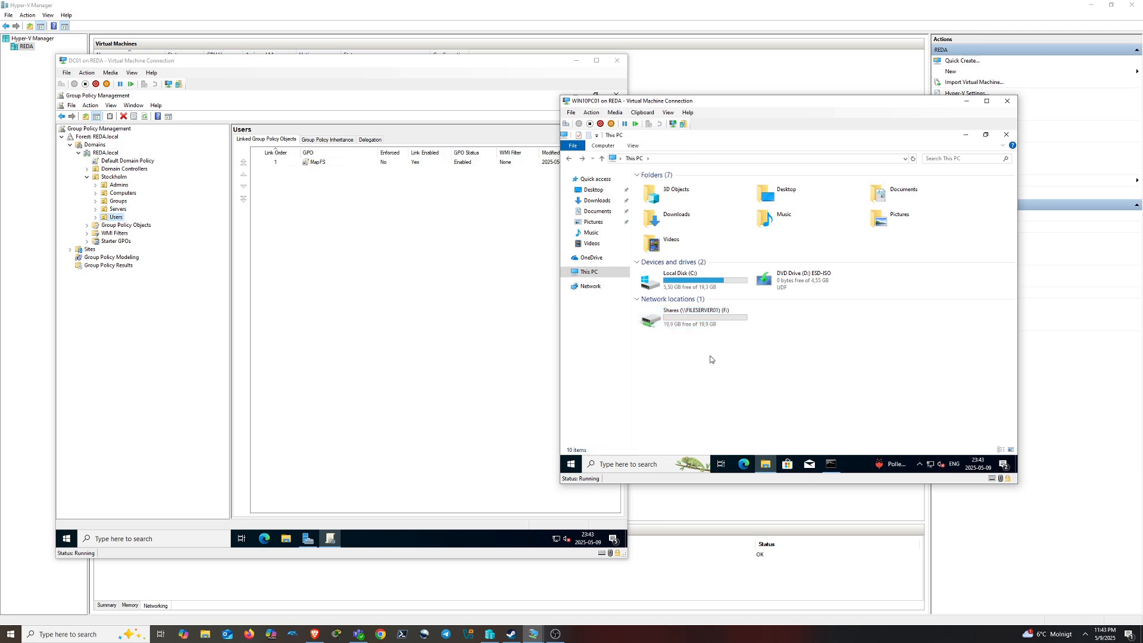
pyautogui.doubleClick(670, 322)
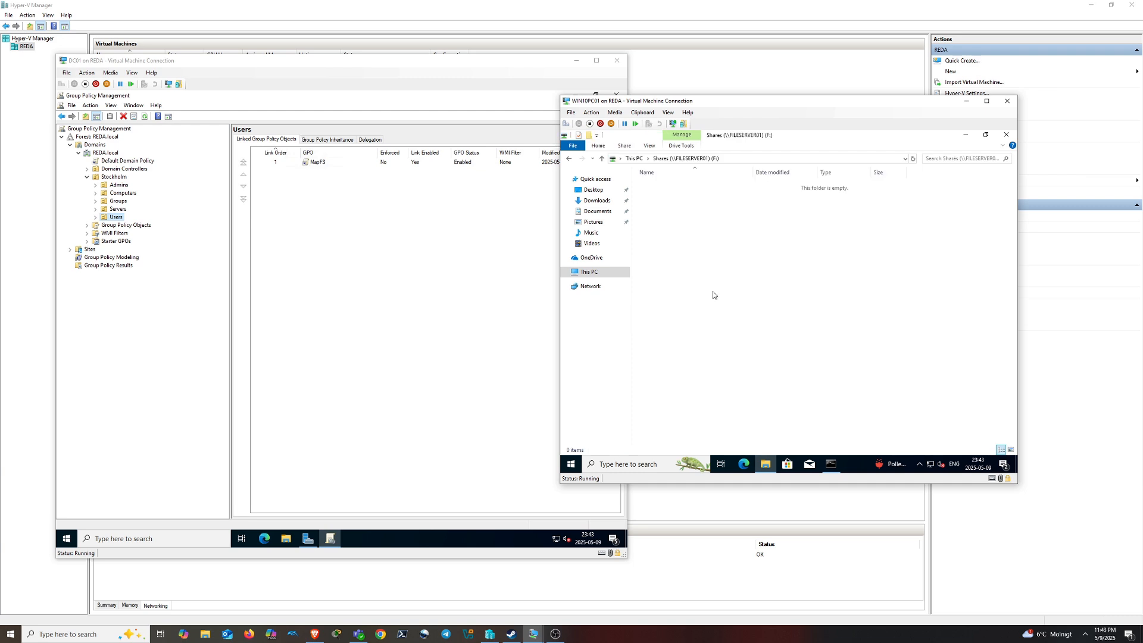
pyautogui.hotkey('alt', 'Left')
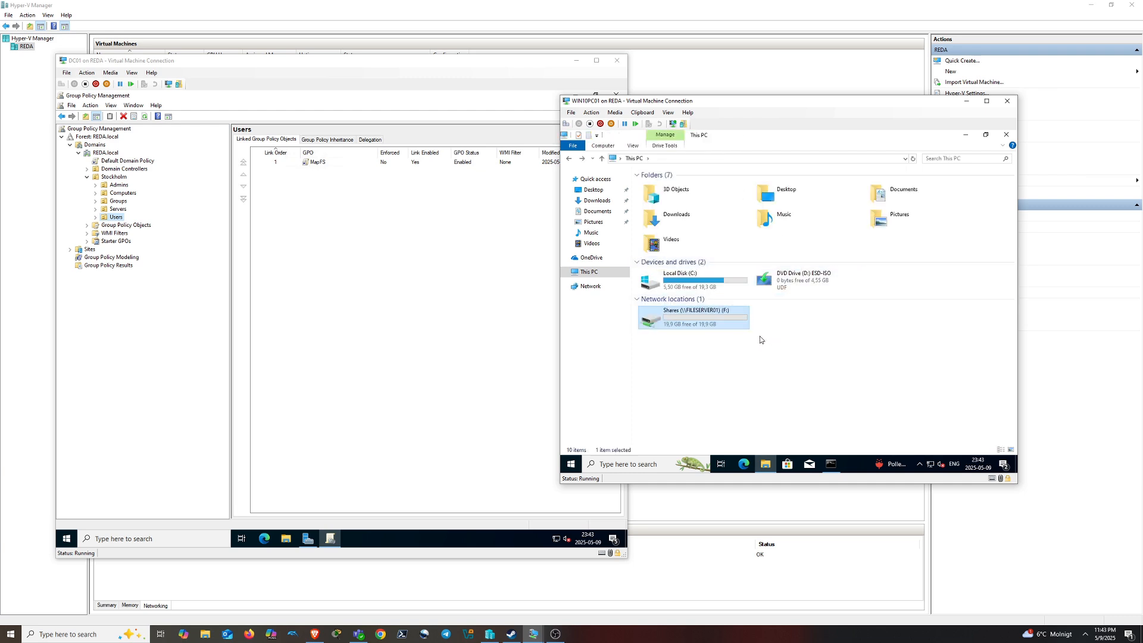
pyautogui.click(776, 374)
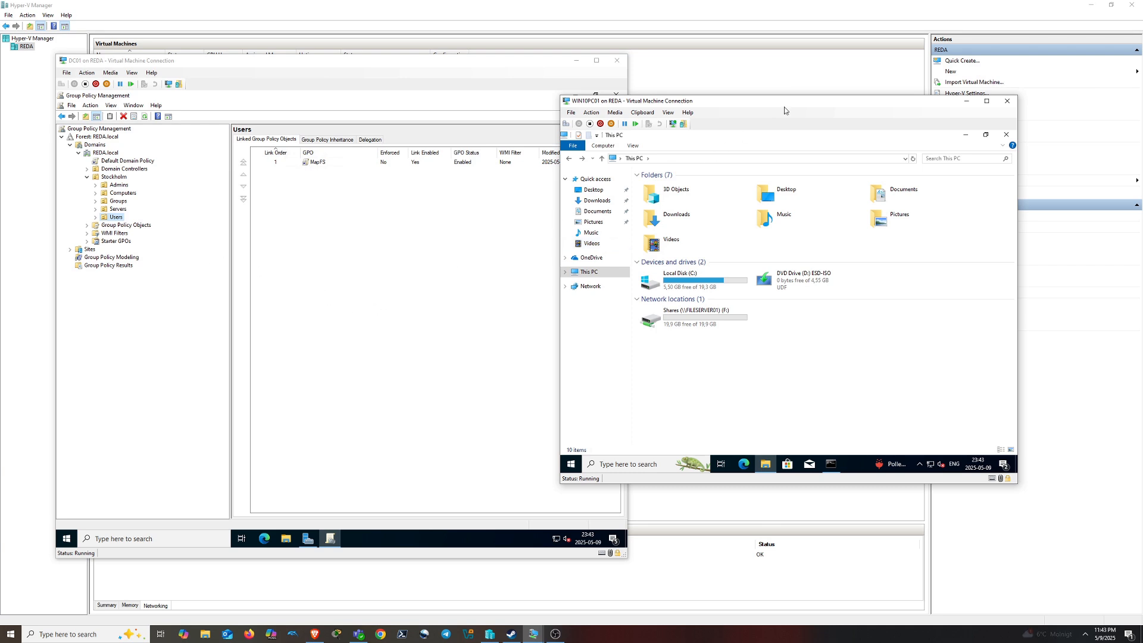
pyautogui.moveTo(784, 106); pyautogui.dragTo(828, 108)
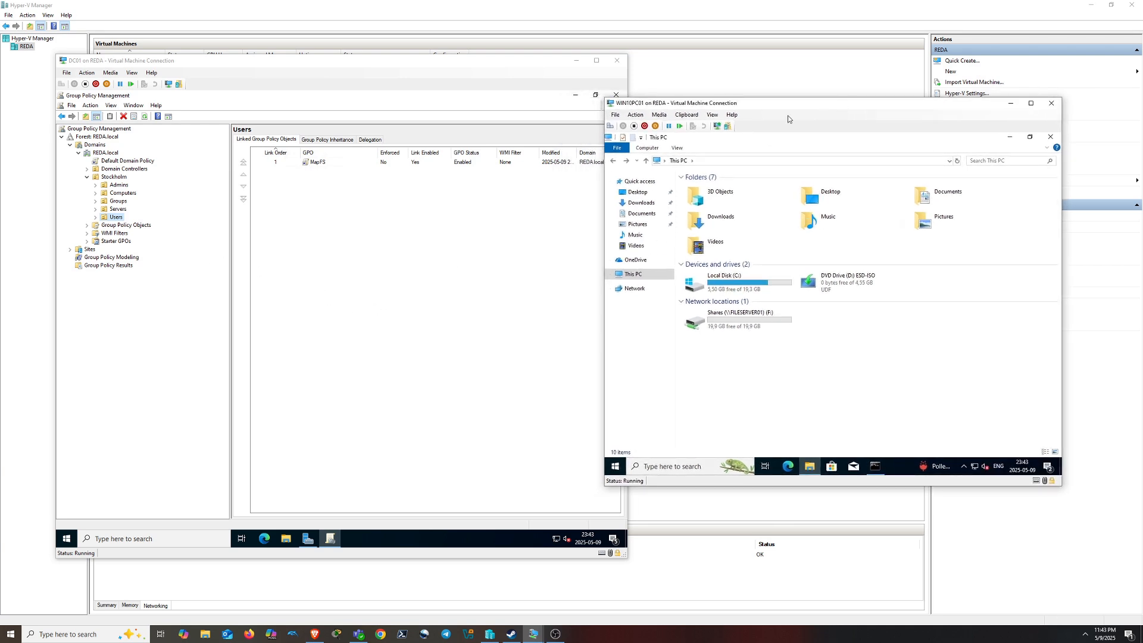
# Add a new GPO named SyncDocuments under Group Policy Objects in REDA.local
pyautogui.click(122, 226)
pyautogui.rightClick(331, 274)
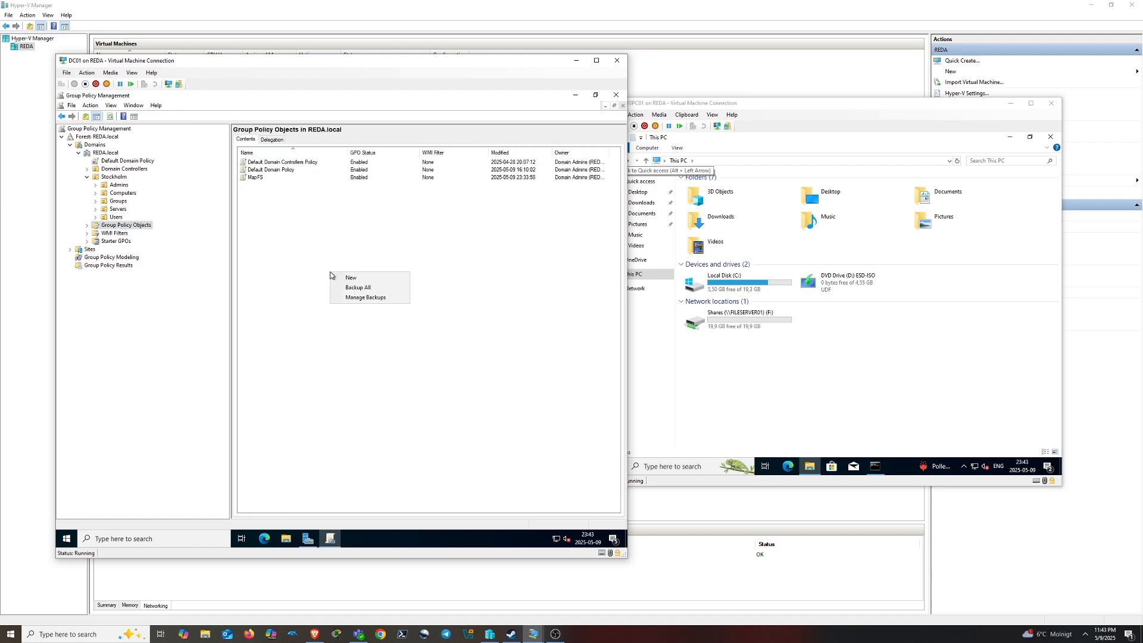
pyautogui.click(363, 279)
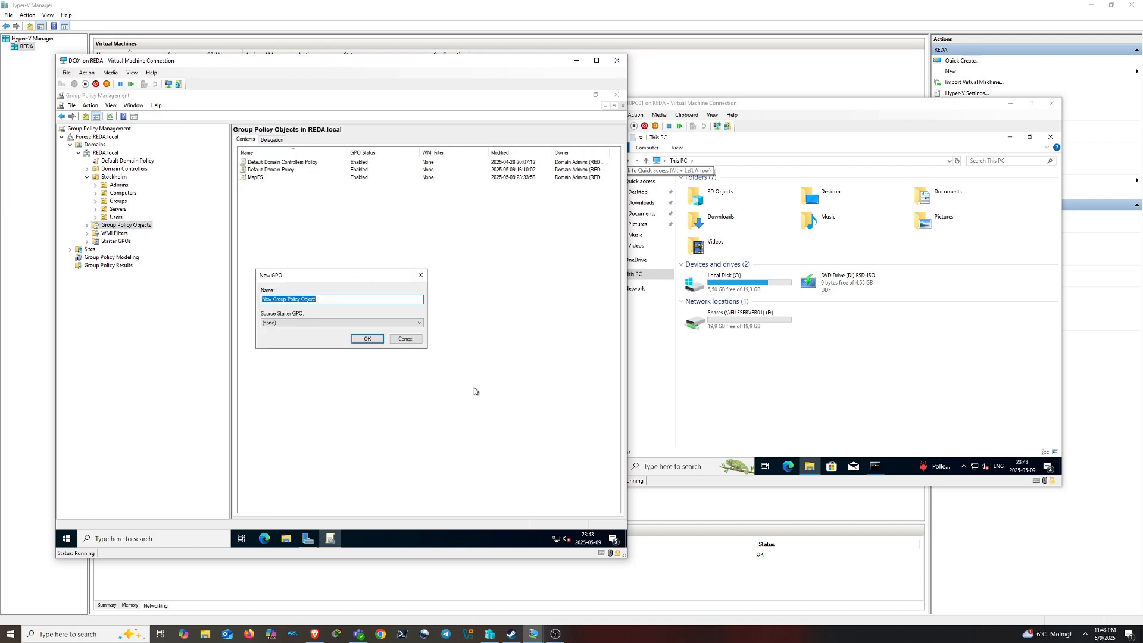
pyautogui.write('RedirectDocuments')
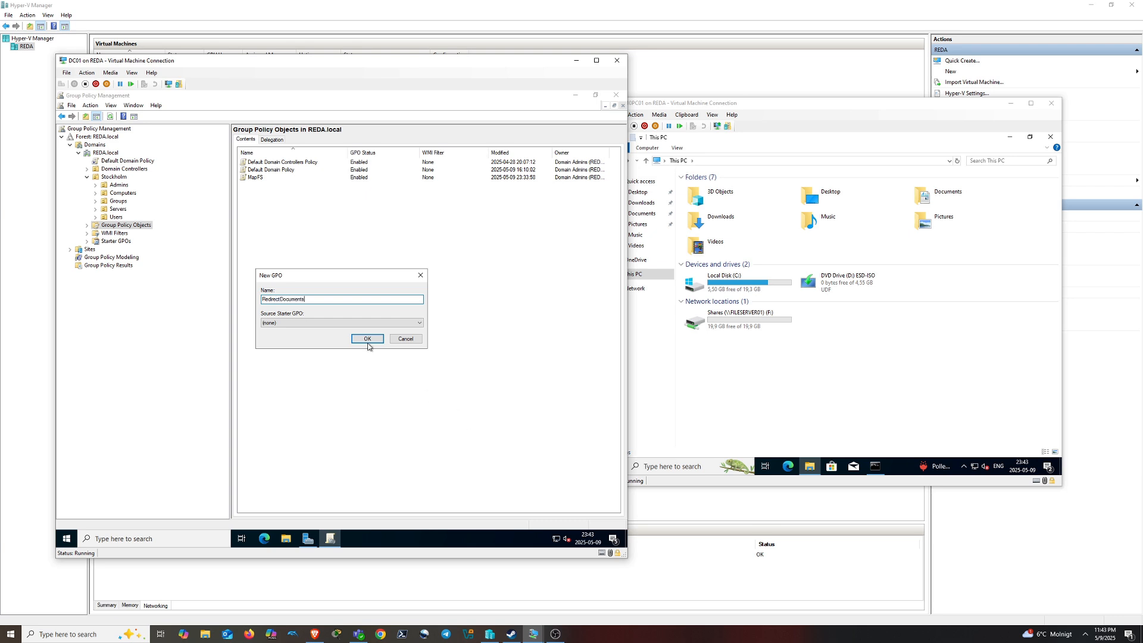
pyautogui.doubleClick(287, 300)
pyautogui.write('Syn')
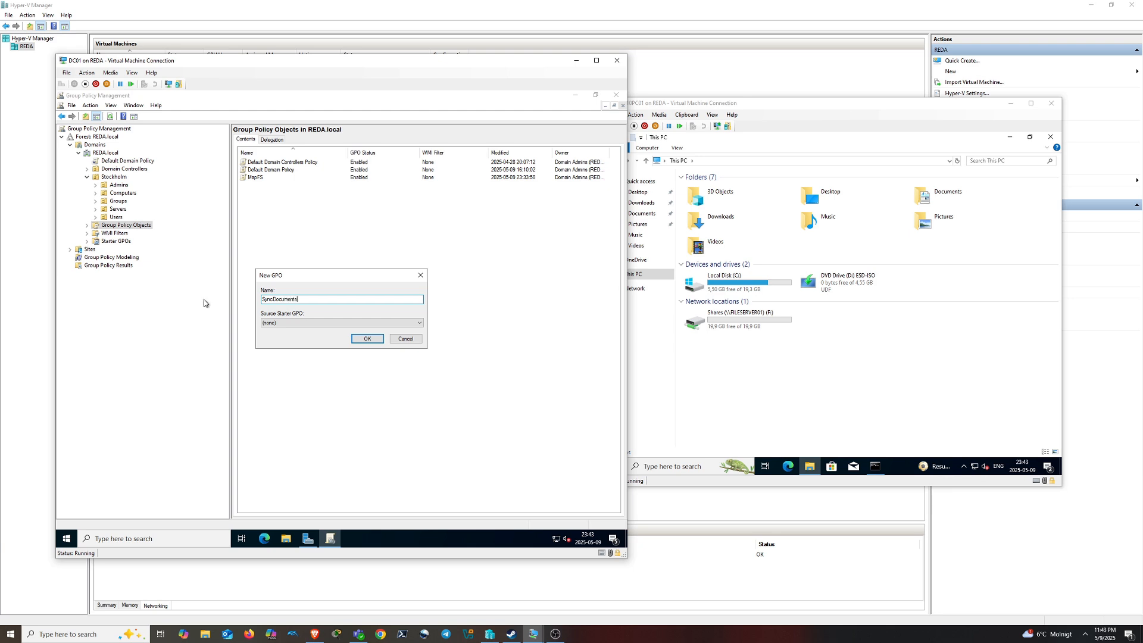
pyautogui.click(360, 338)
# Edit SyncDocuments and expand User Configuration > Policies > Windows Settings > Folder Redirection
pyautogui.rightClick(269, 189)
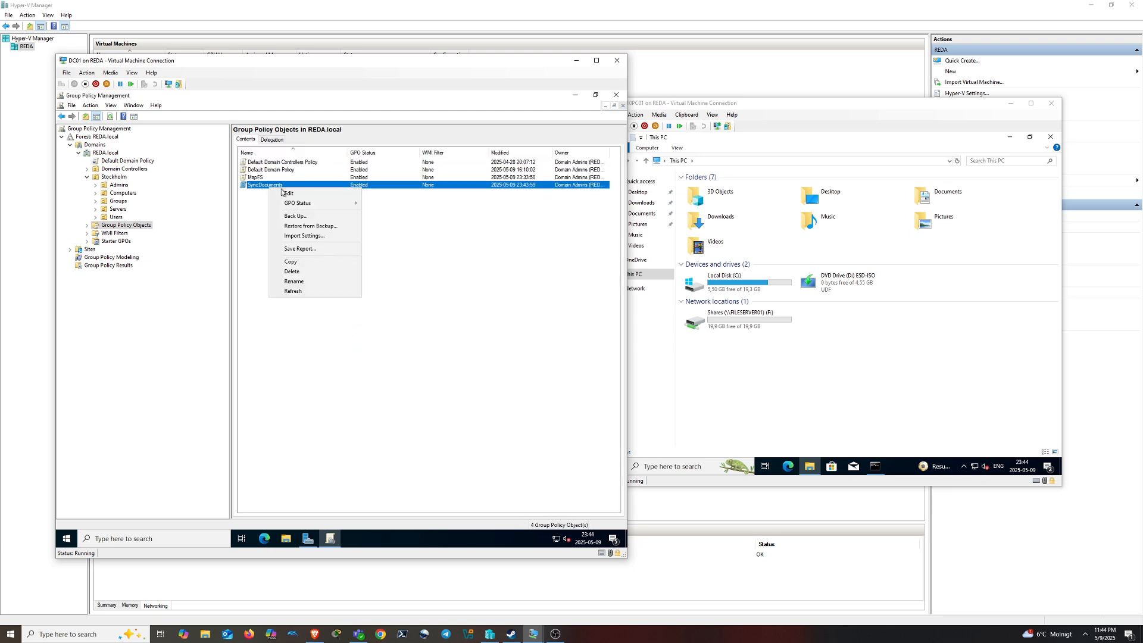
pyautogui.click(282, 194)
pyautogui.moveTo(300, 141); pyautogui.dragTo(430, 226)
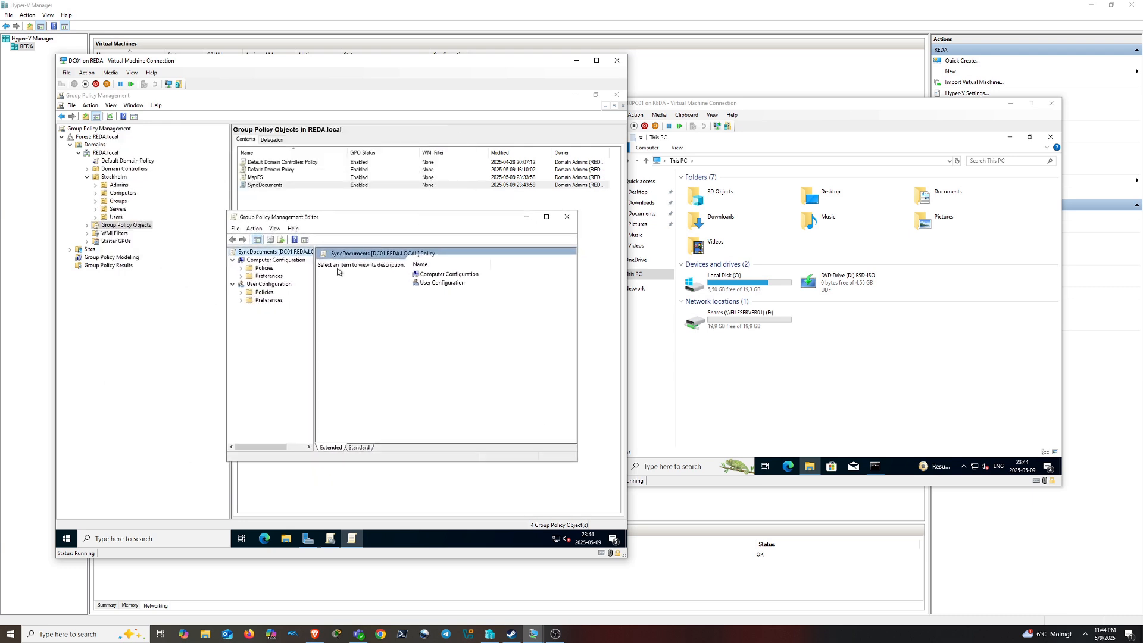
pyautogui.click(241, 291)
pyautogui.click(250, 309)
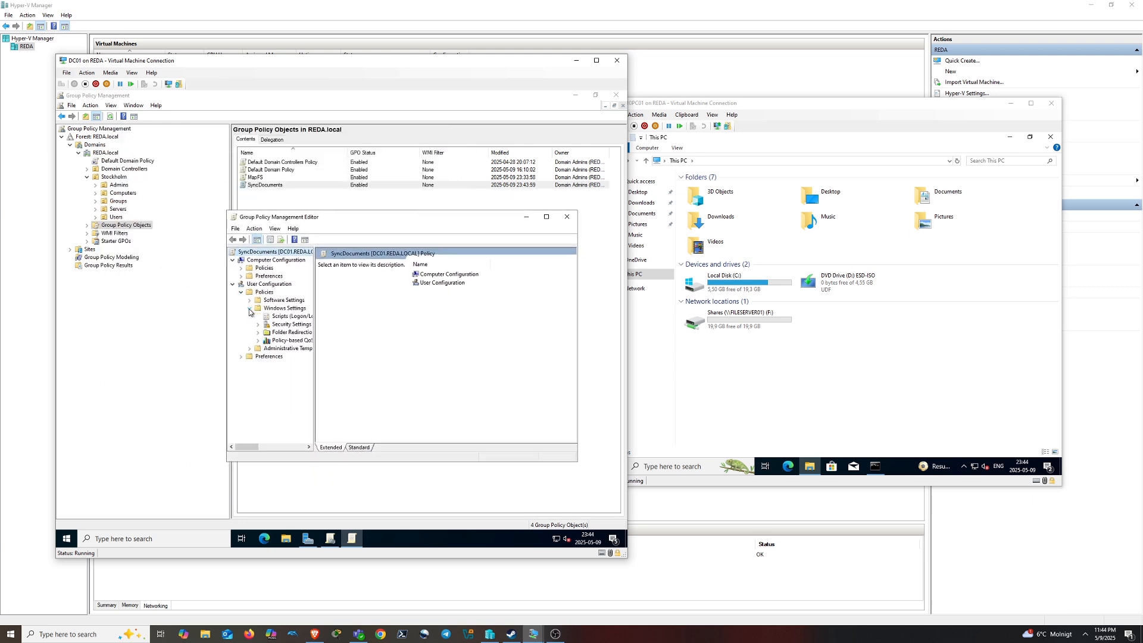
pyautogui.click(284, 334)
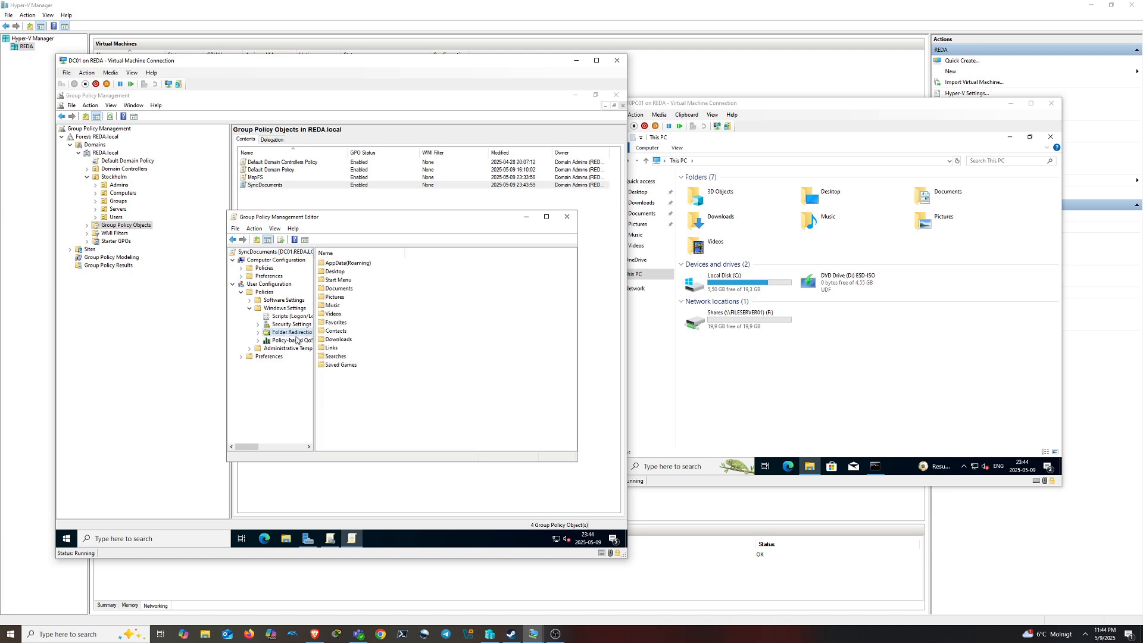
# Set the Documents folder redirection to Basic, redirecting everyone's folder to the same location
pyautogui.rightClick(345, 291)
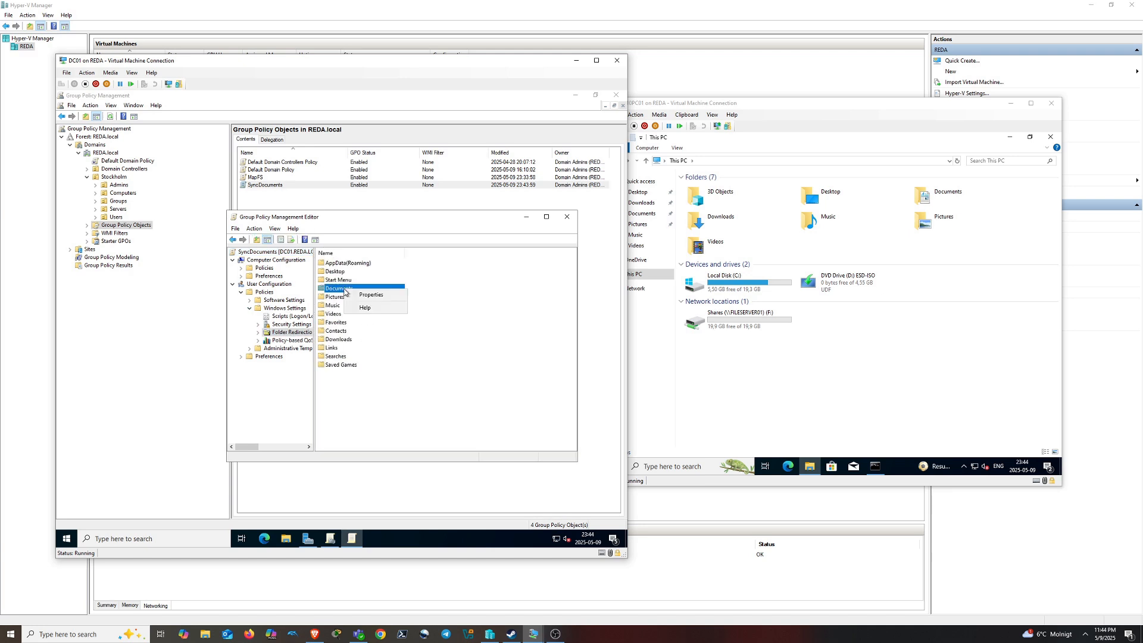
pyautogui.click(370, 295)
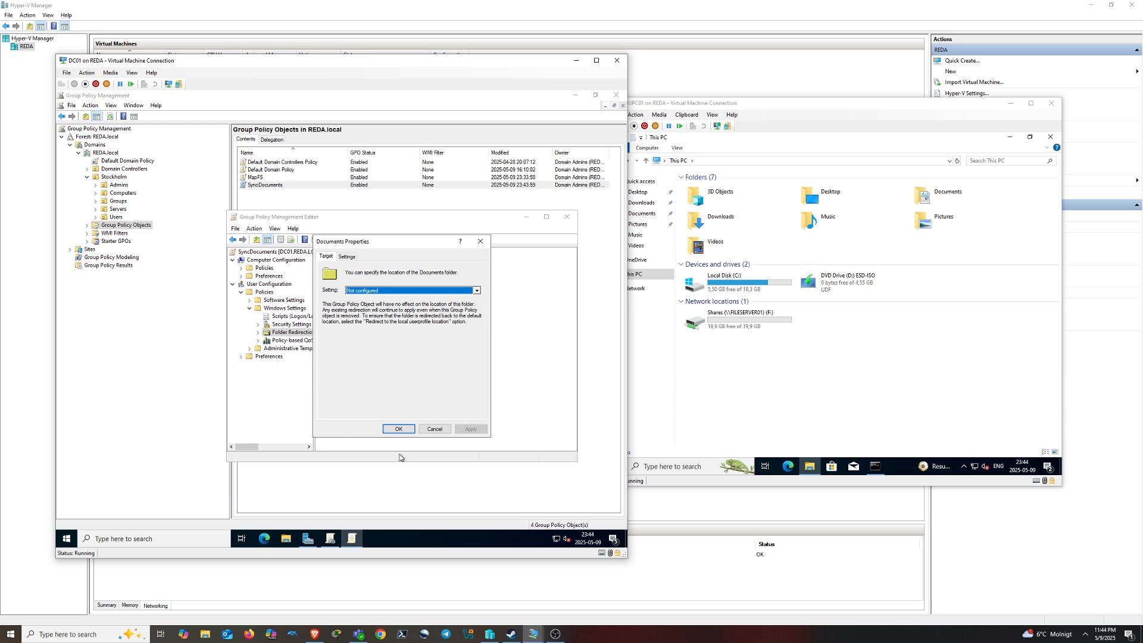
pyautogui.click(395, 291)
pyautogui.click(393, 303)
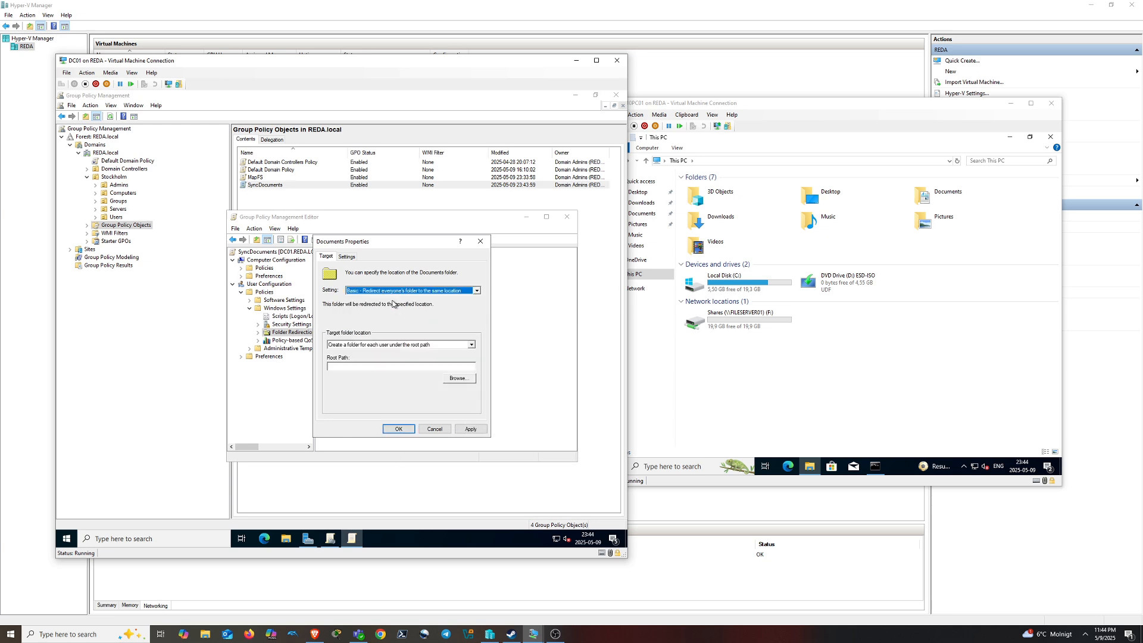
# Browse to \\FILESERVER01 to locate its Shares folder for the root path
pyautogui.click(285, 538)
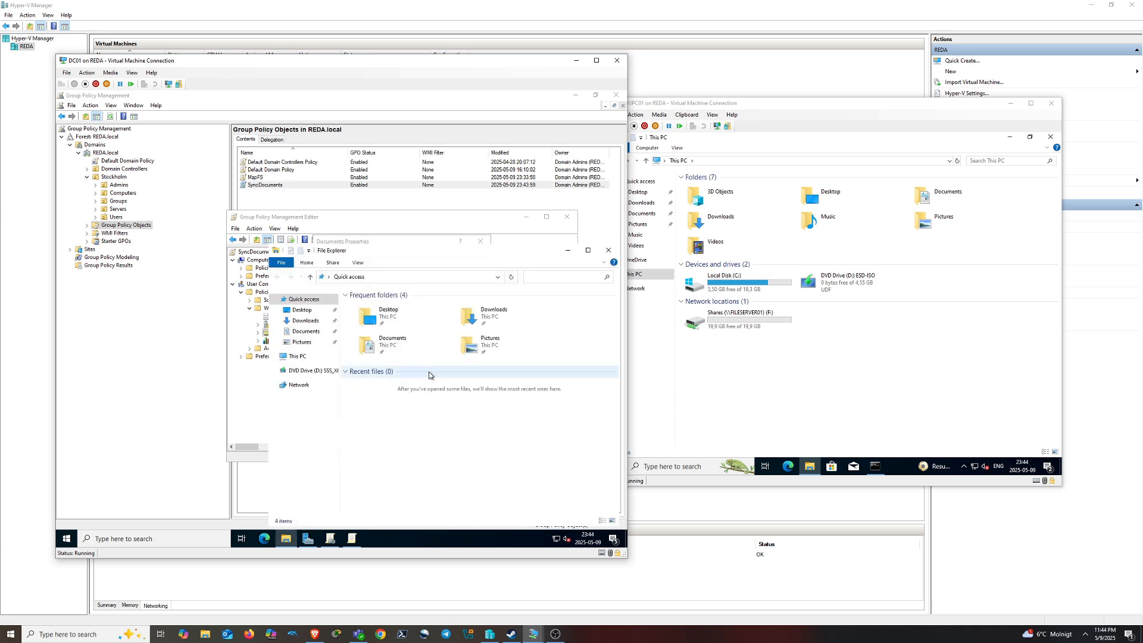
pyautogui.click(305, 357)
pyautogui.click(392, 277)
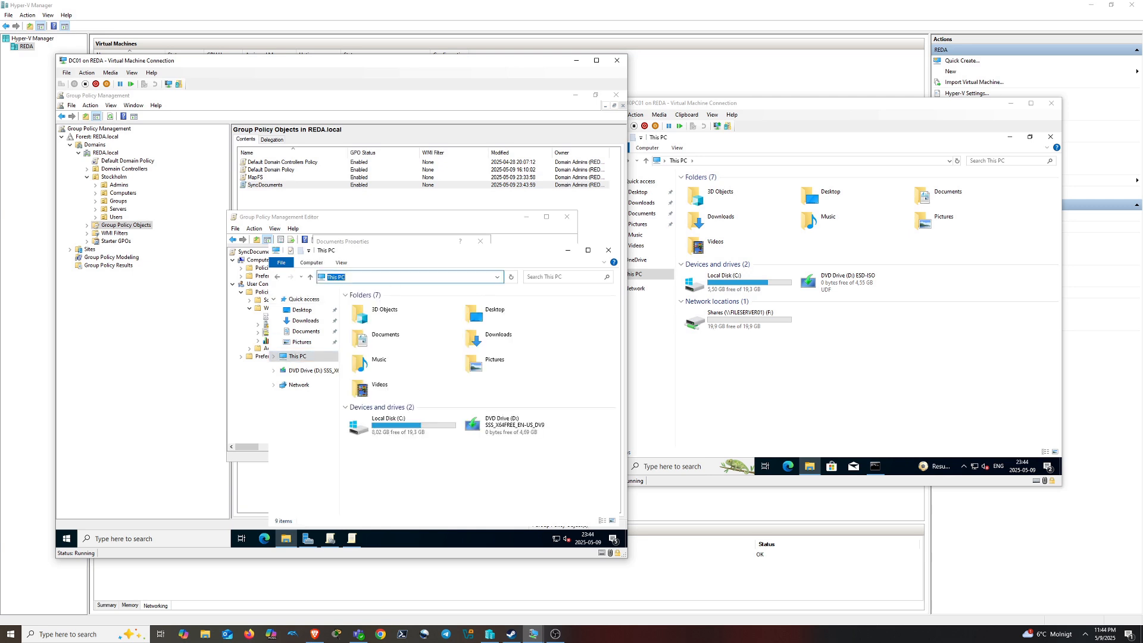
pyautogui.write('\\\\')
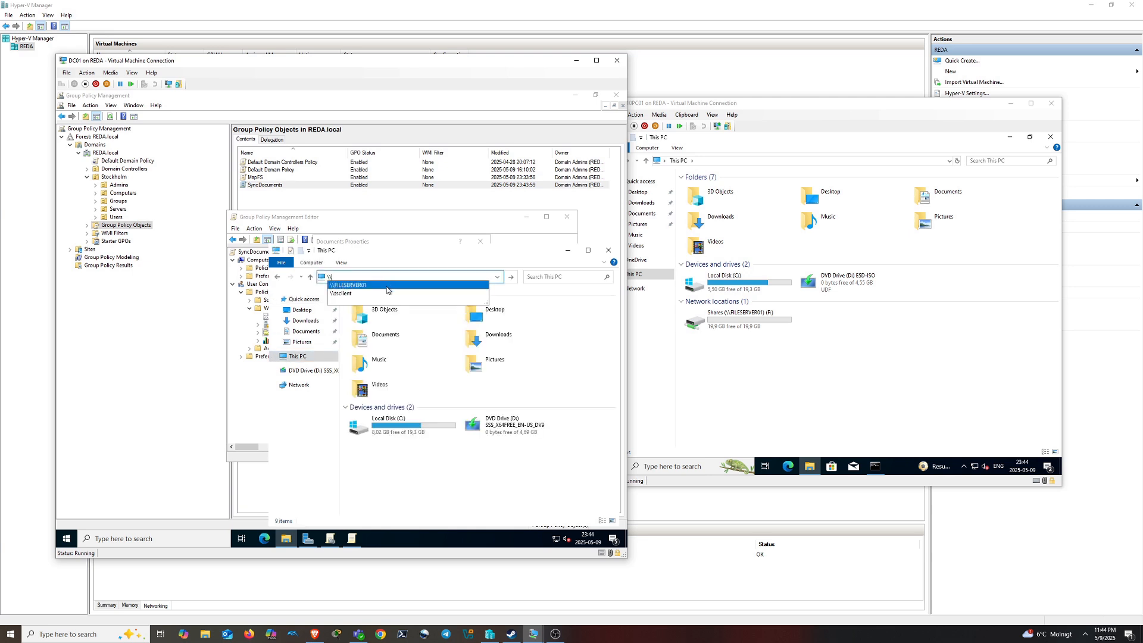
pyautogui.click(348, 285)
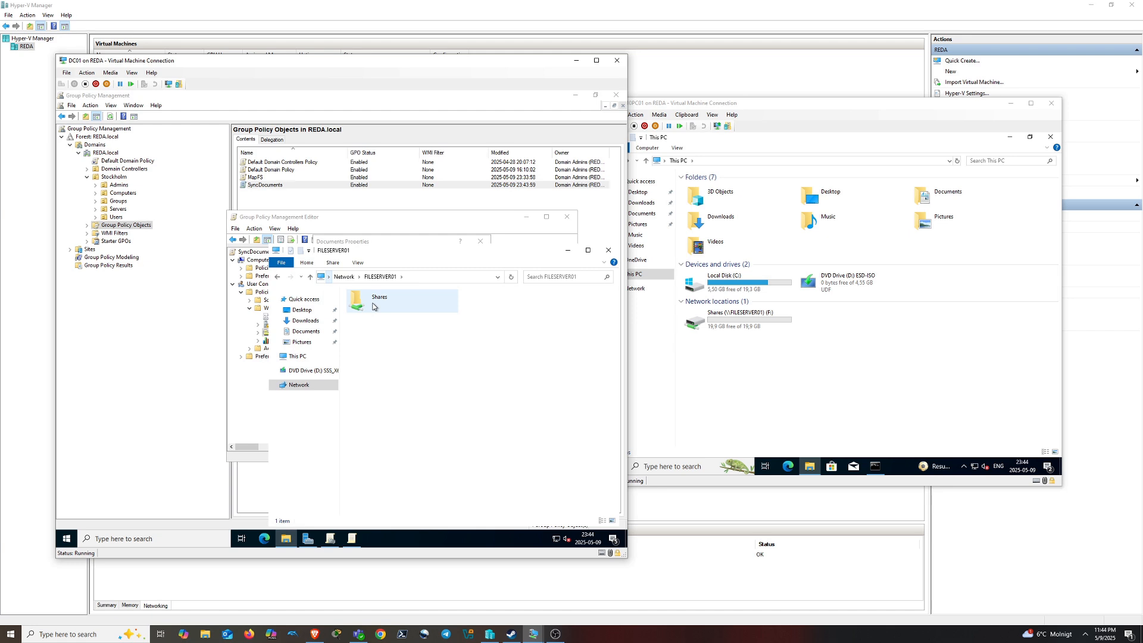
pyautogui.rightClick(393, 373)
pyautogui.rightClick(380, 367)
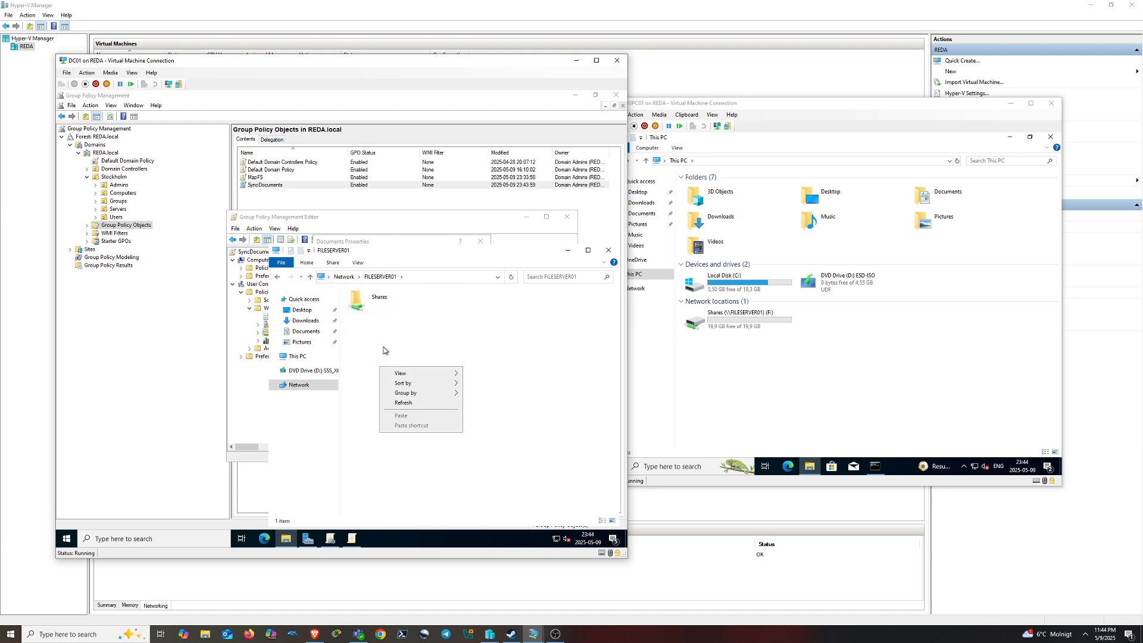
pyautogui.click(386, 349)
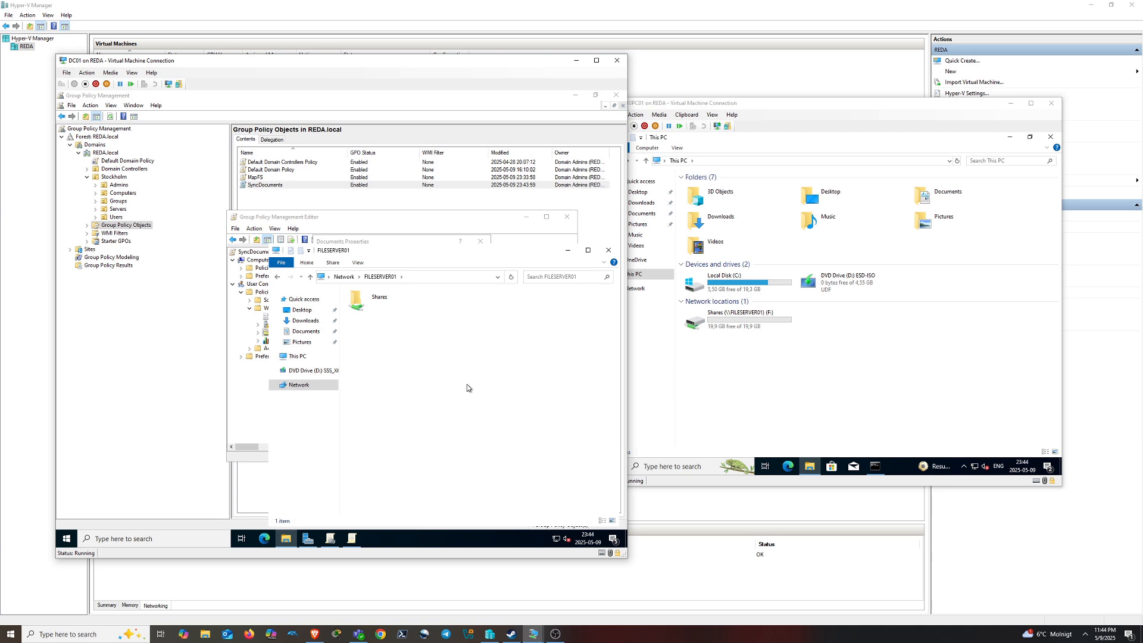
# Connect to the FileServer01 virtual machine from the Hyper-V virtual machine list
pyautogui.click(411, 567)
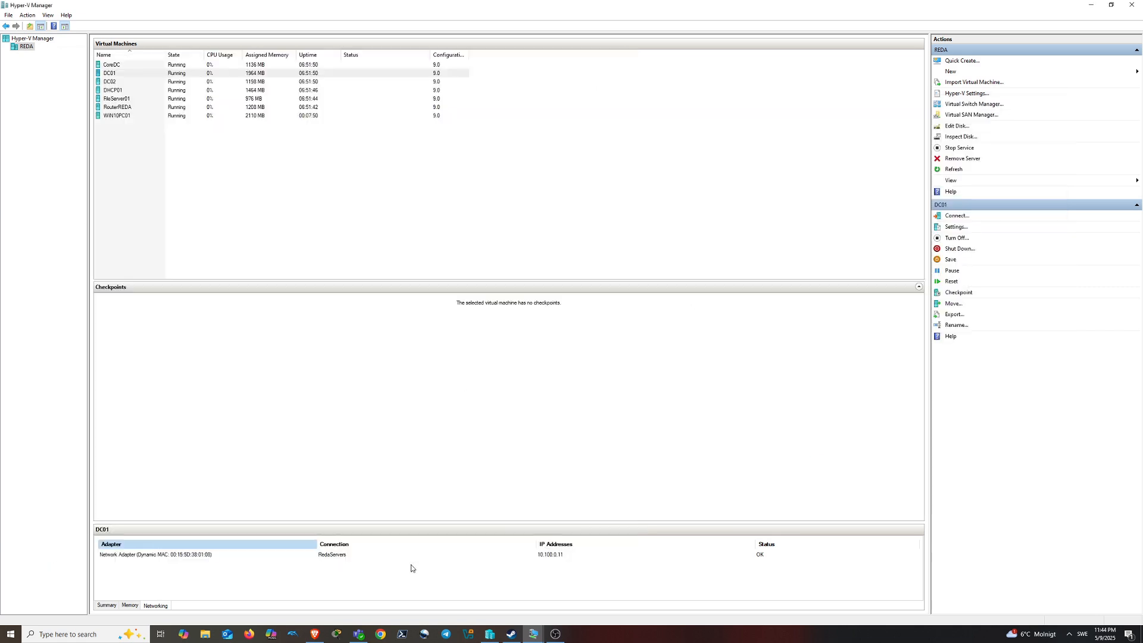
pyautogui.doubleClick(116, 101)
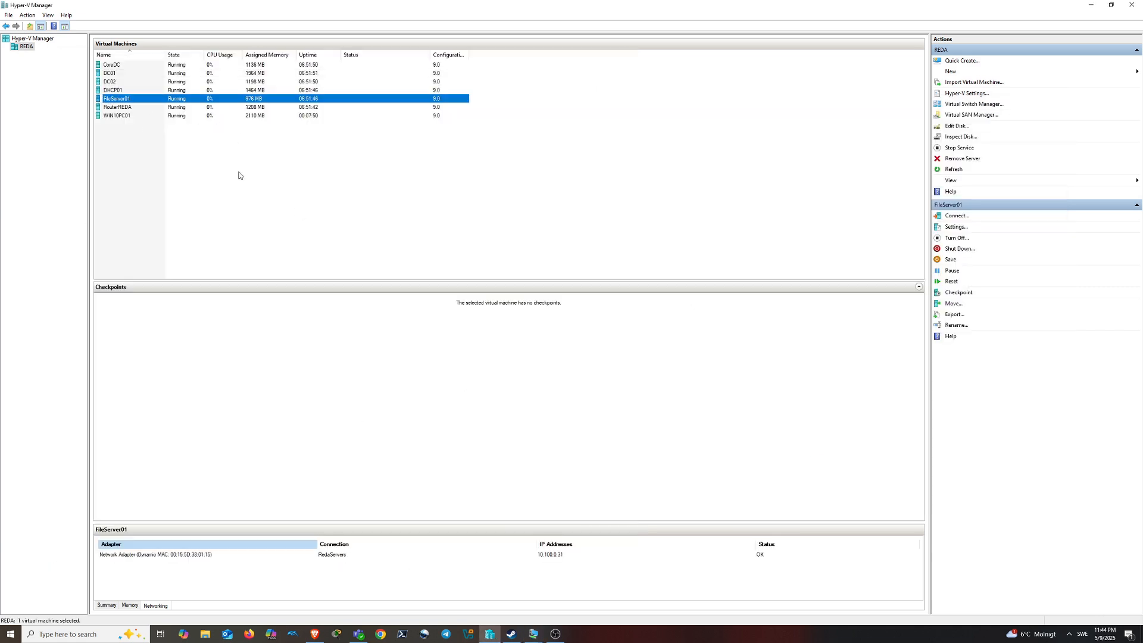
pyautogui.click(541, 250)
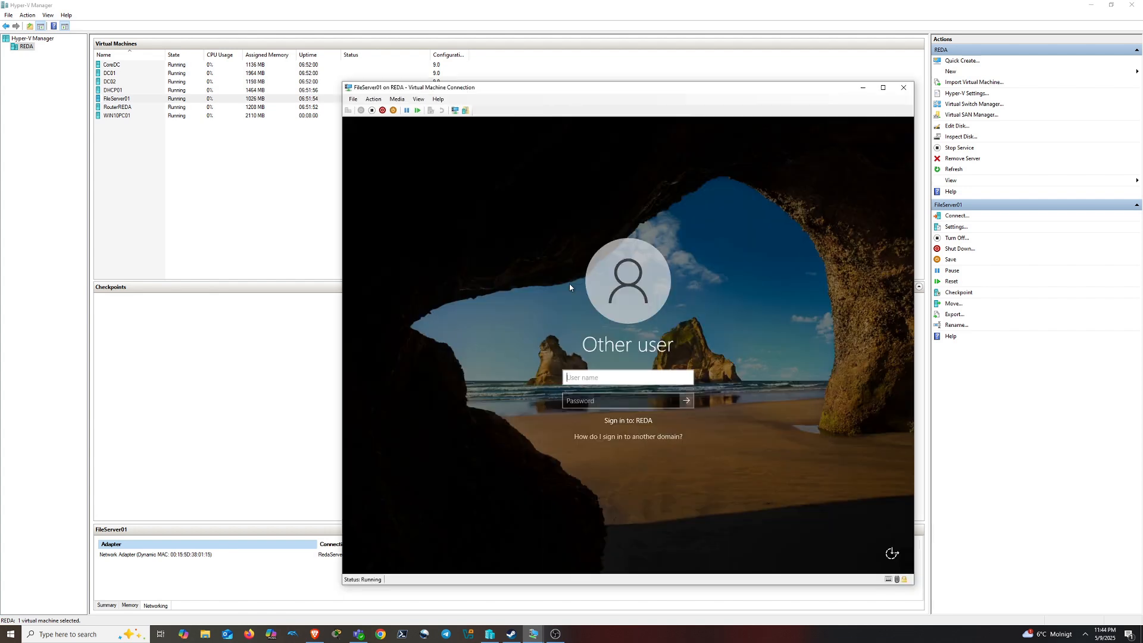
# Sign in to FileServer01 with the domain user name and password, retrying after the incorrect-password message
pyautogui.write('reek')
pyautogui.press('Tab')
pyautogui.write('••')
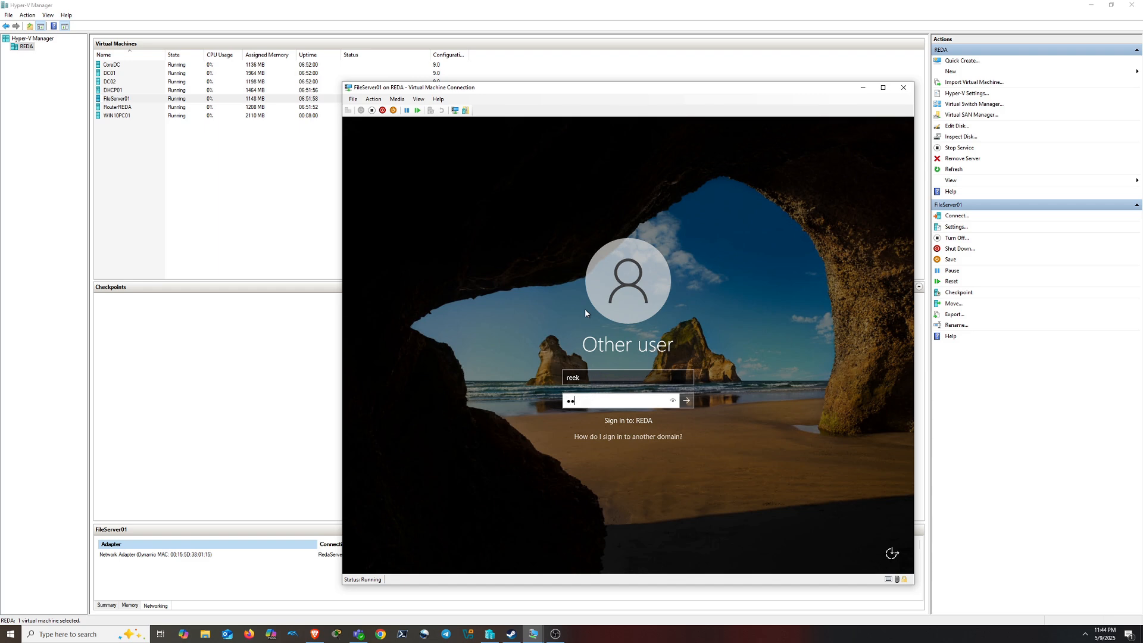
pyautogui.write('••••••')
pyautogui.press('Return')
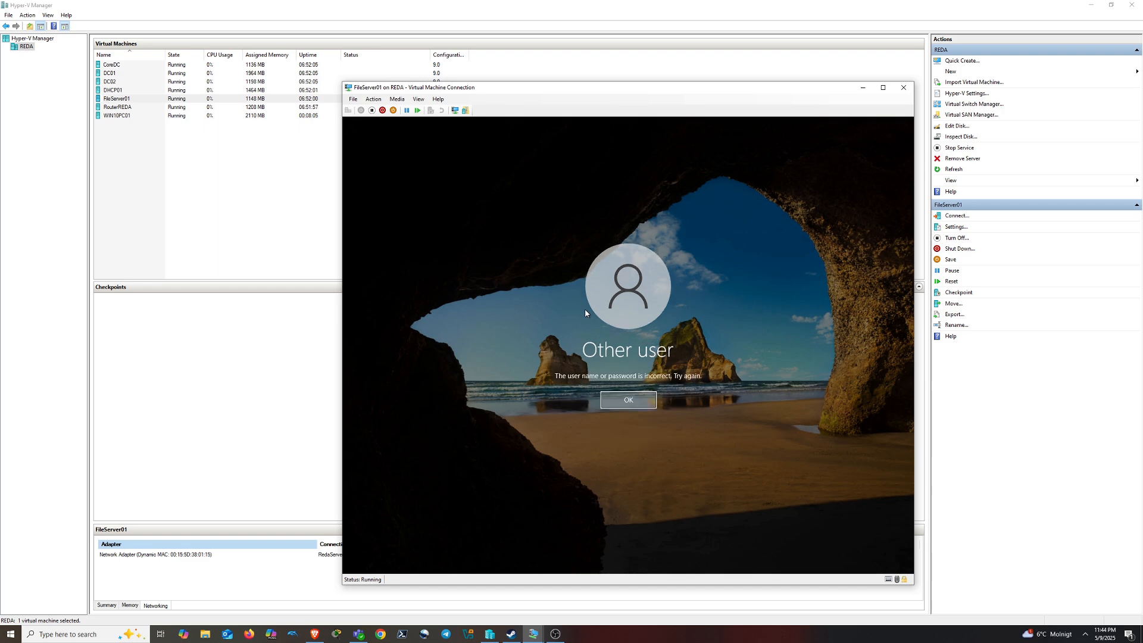
pyautogui.press('Return')
pyautogui.write('•••')
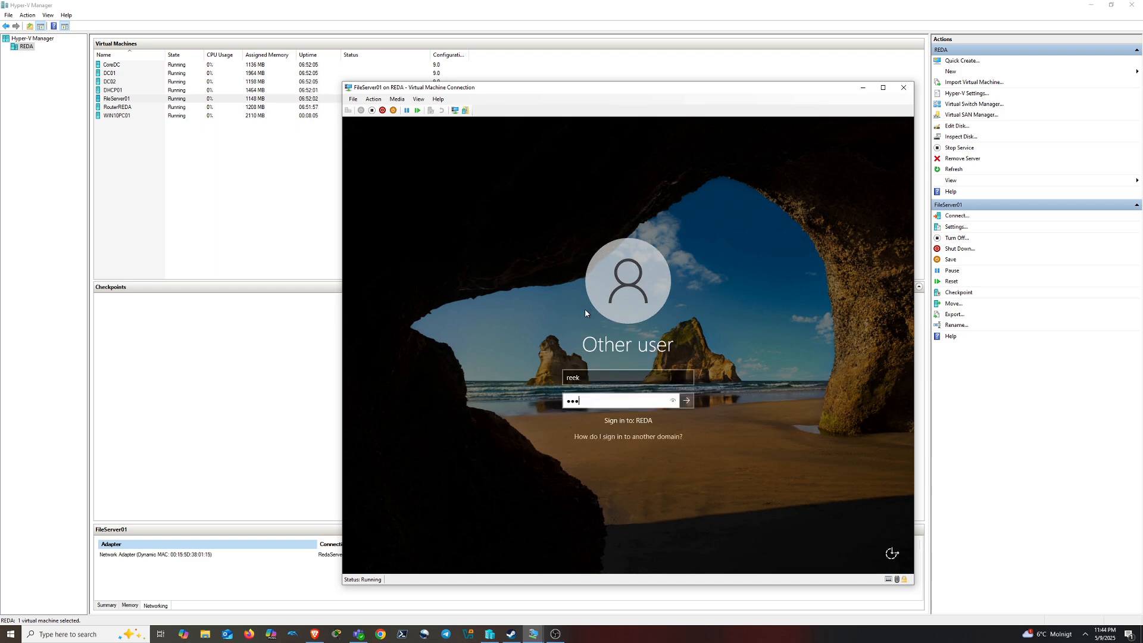
pyautogui.write('•••••••')
pyautogui.press('Return')
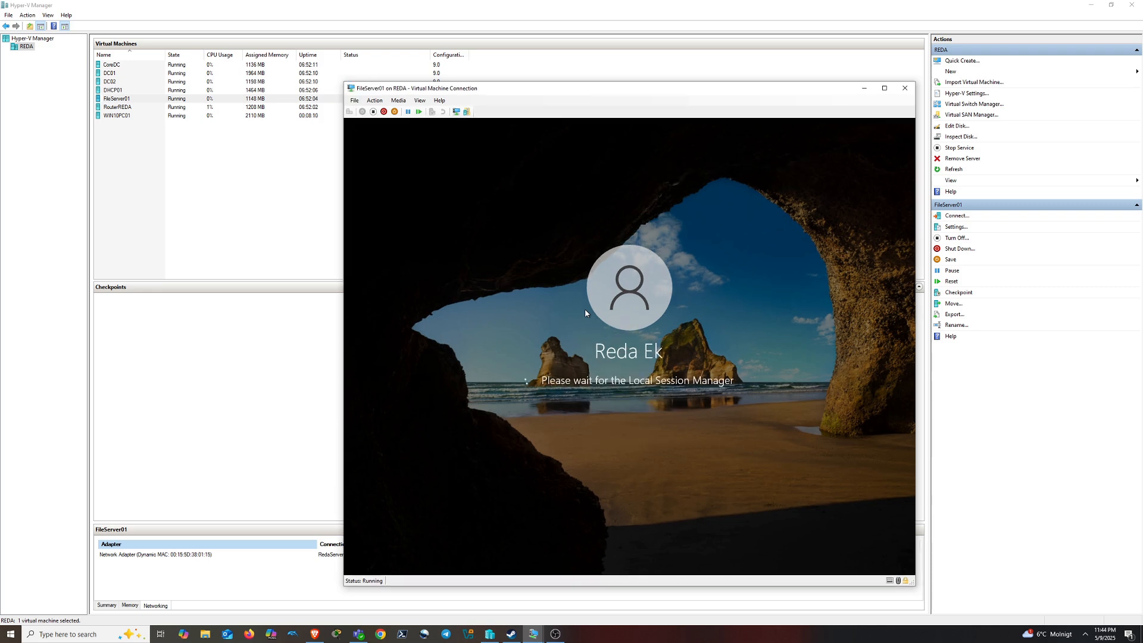
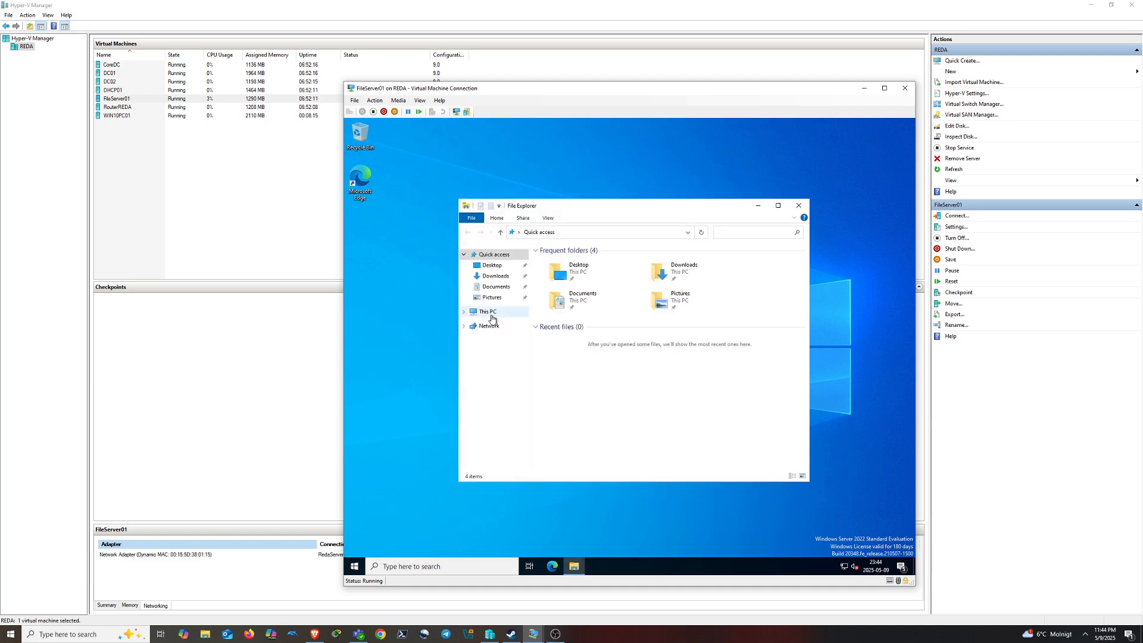
# On the FS (F:) drive, create a new folder named SyncedItems beside Shares
pyautogui.click(490, 312)
pyautogui.doubleClick(702, 381)
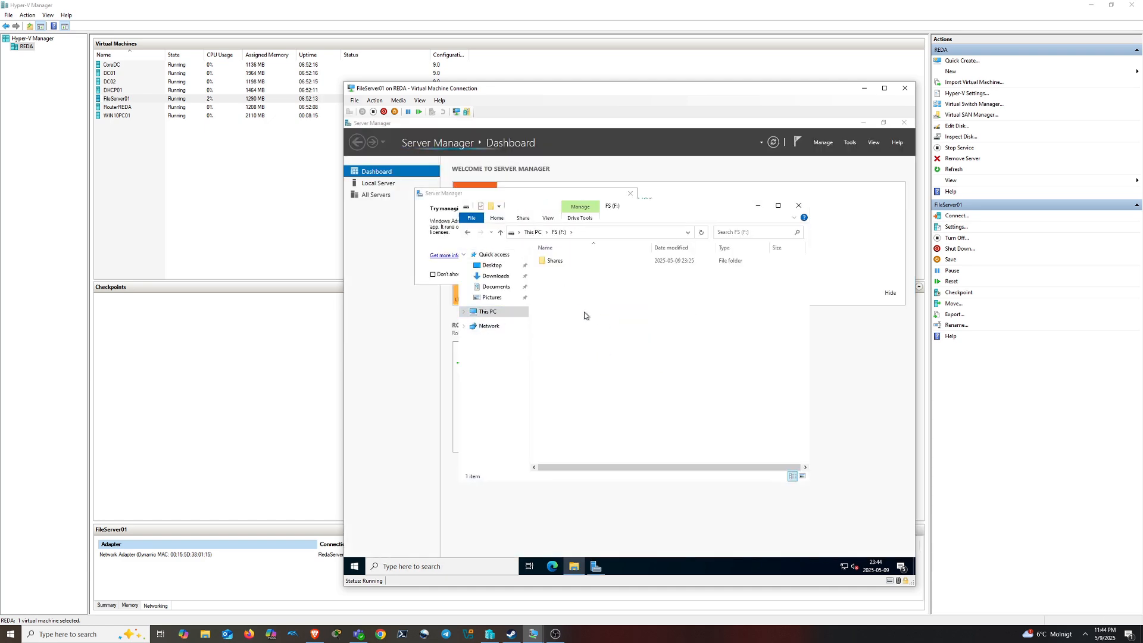
pyautogui.rightClick(577, 320)
pyautogui.moveTo(631, 416)
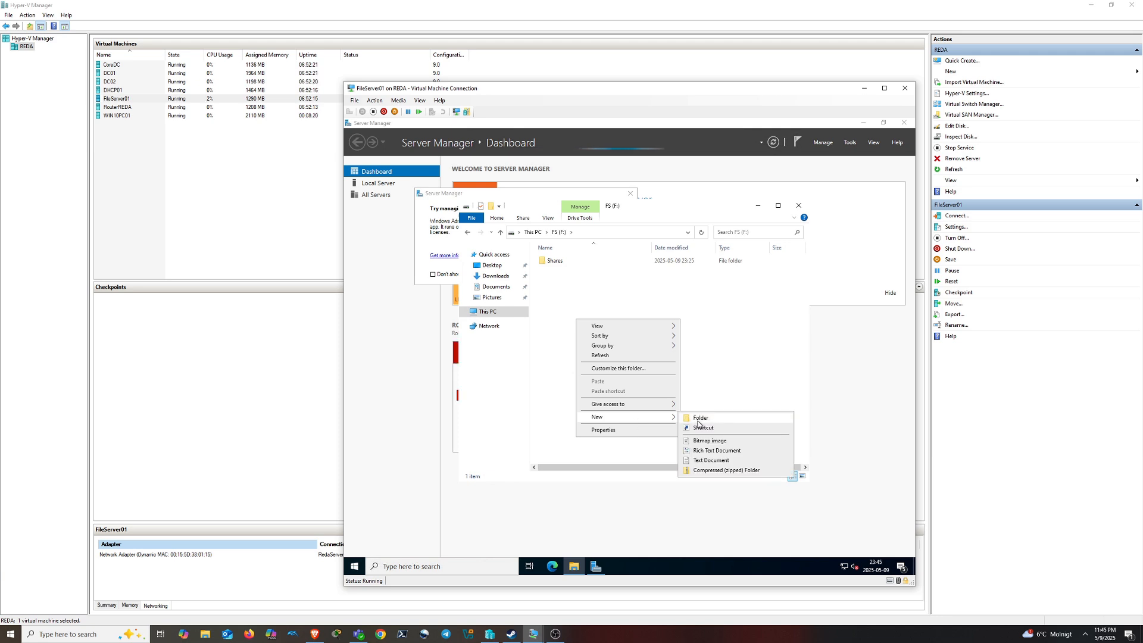
pyautogui.click(741, 417)
pyautogui.write('Synced')
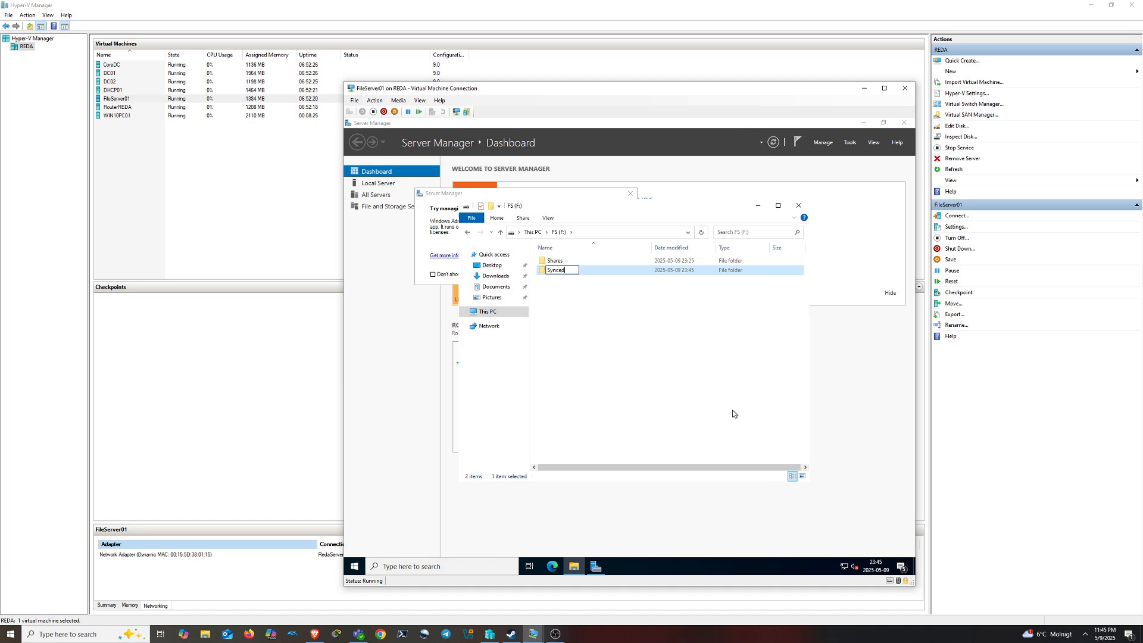
pyautogui.write('Items')
pyautogui.press('Return')
pyautogui.rightClick(572, 280)
pyautogui.rightClick(572, 272)
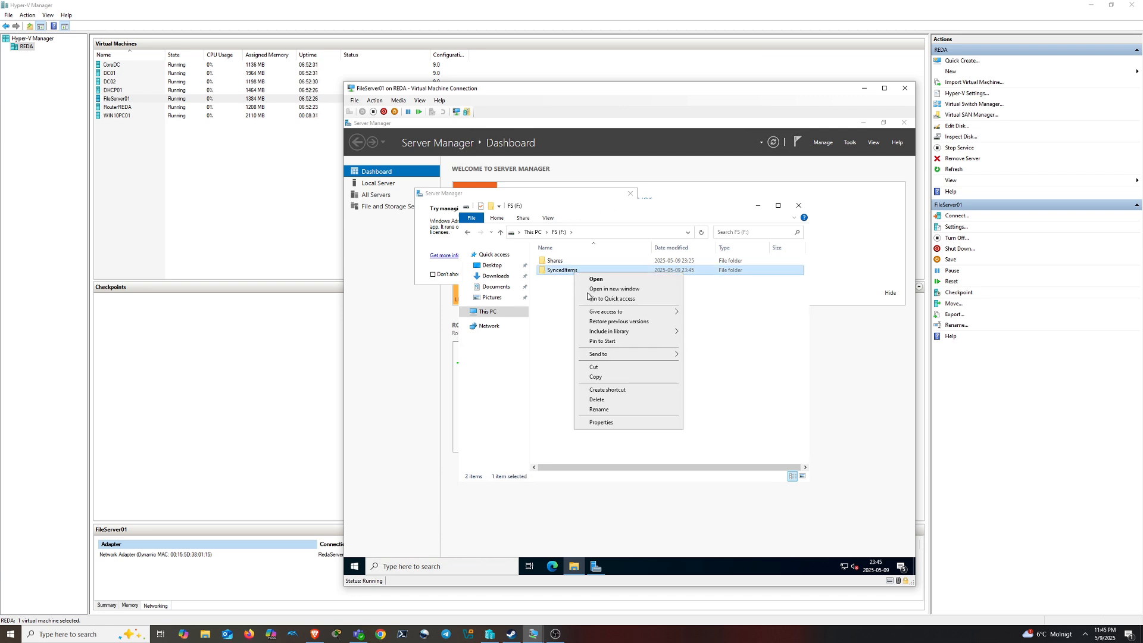
# Turn on Share this folder for SyncedItems in its Advanced Sharing settings
pyautogui.click(612, 423)
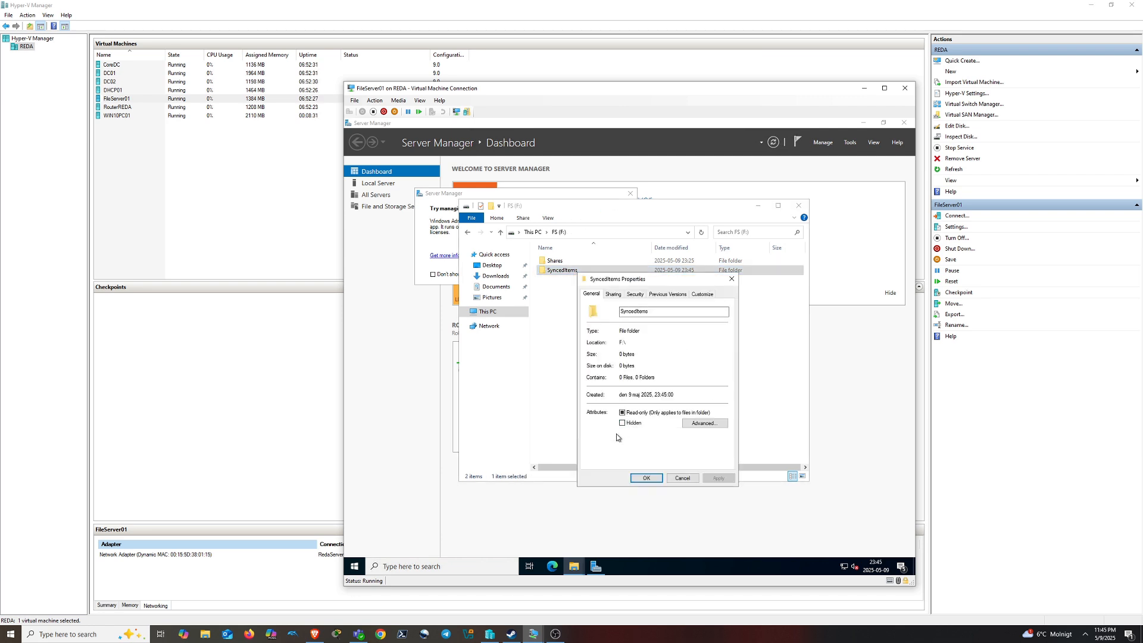
pyautogui.click(613, 294)
pyautogui.click(614, 401)
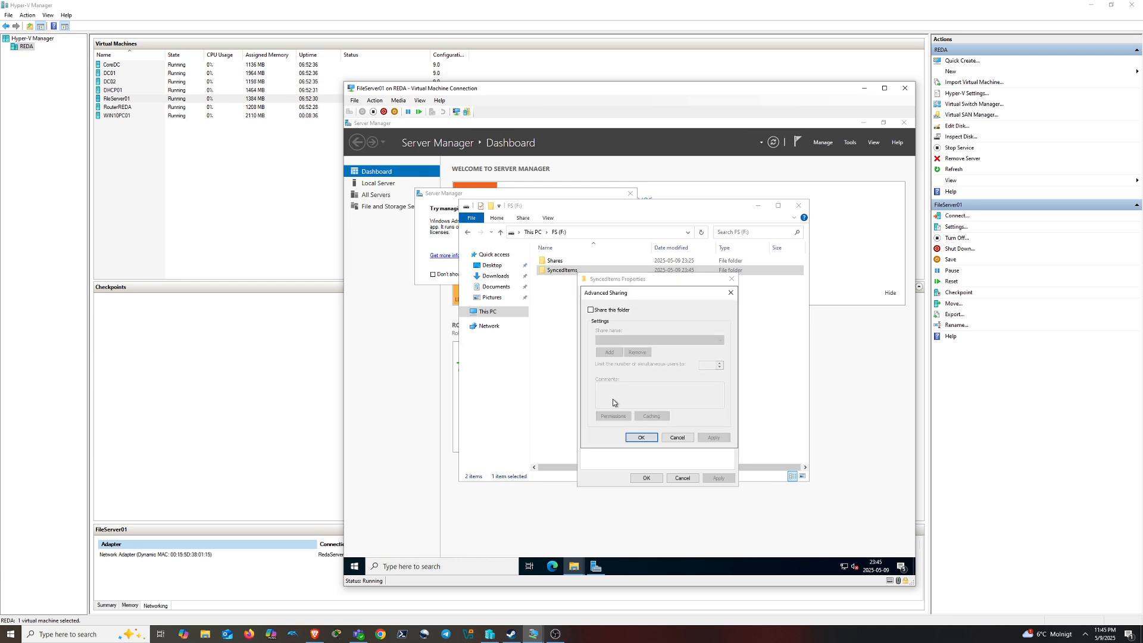
pyautogui.click(602, 311)
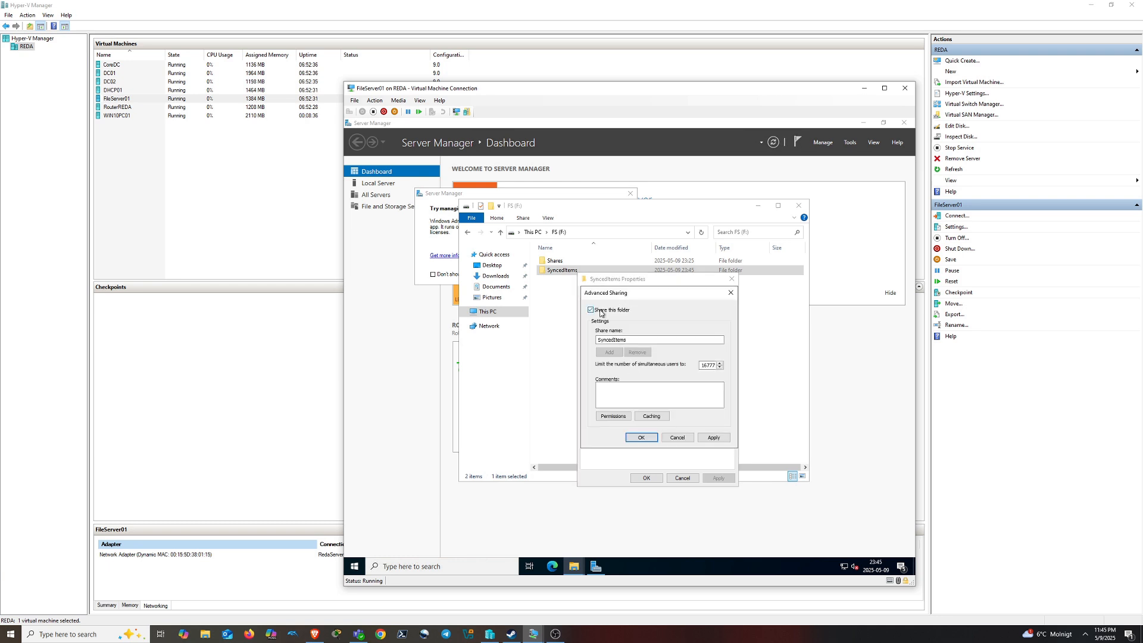
# Add the Domain Users group to the SyncedItems share permissions
pyautogui.click(613, 416)
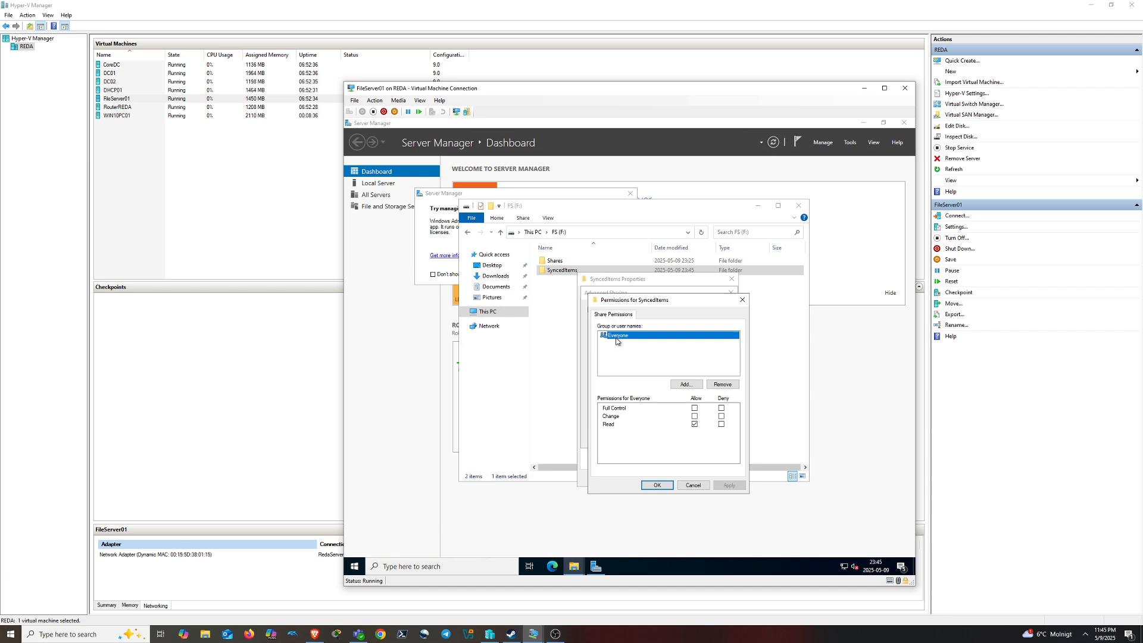
pyautogui.click(685, 384)
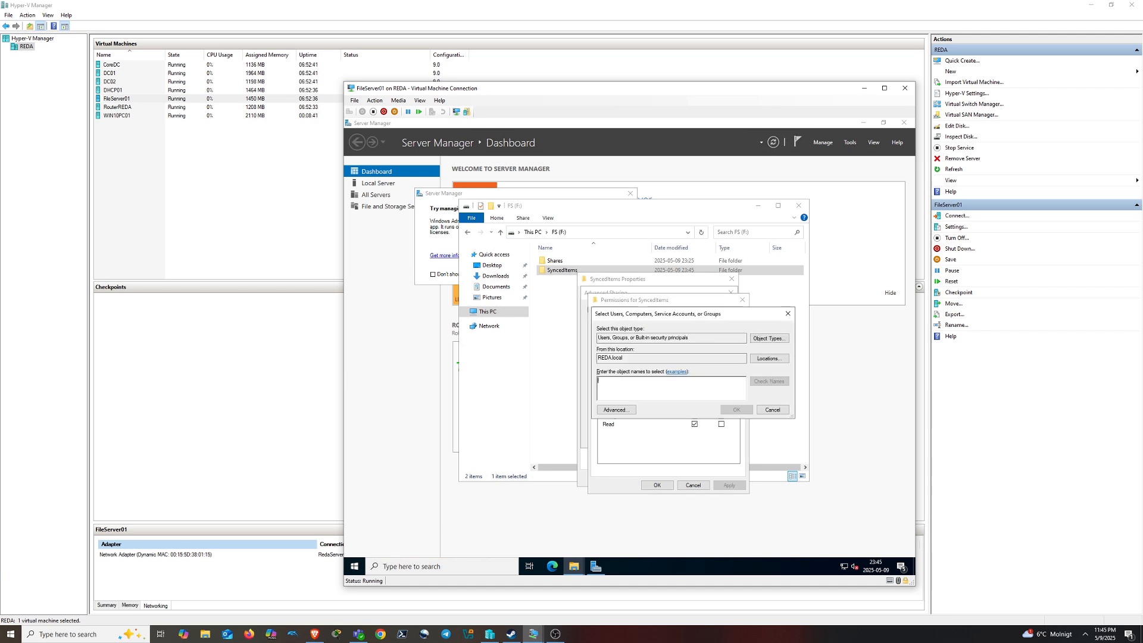
pyautogui.write('domain')
pyautogui.click(768, 381)
pyautogui.click(640, 415)
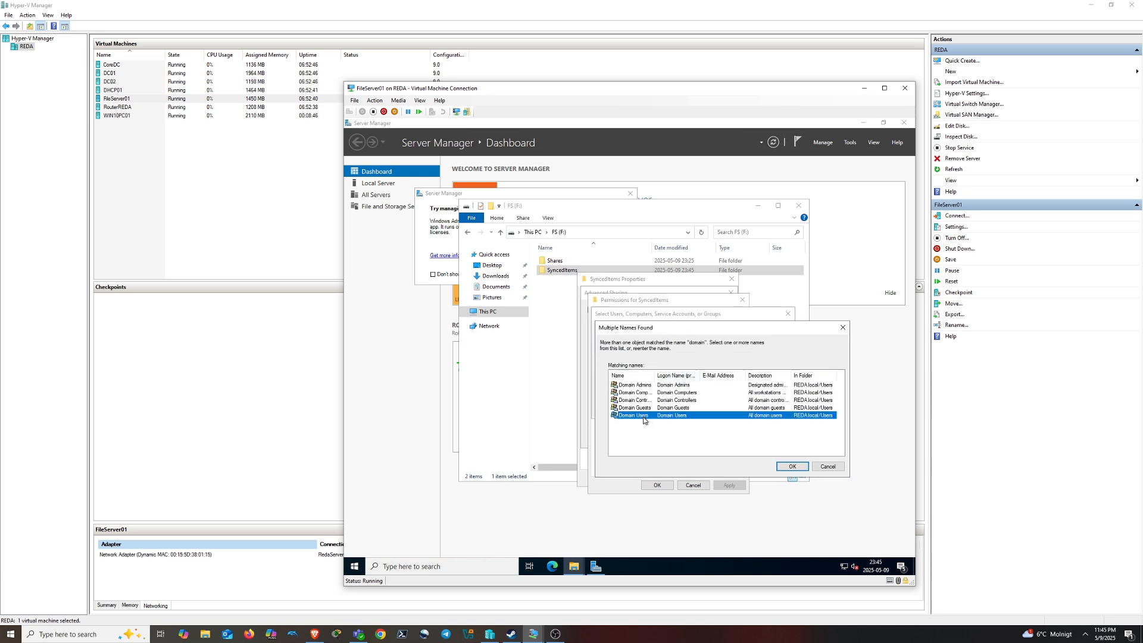
pyautogui.click(792, 466)
pyautogui.click(721, 411)
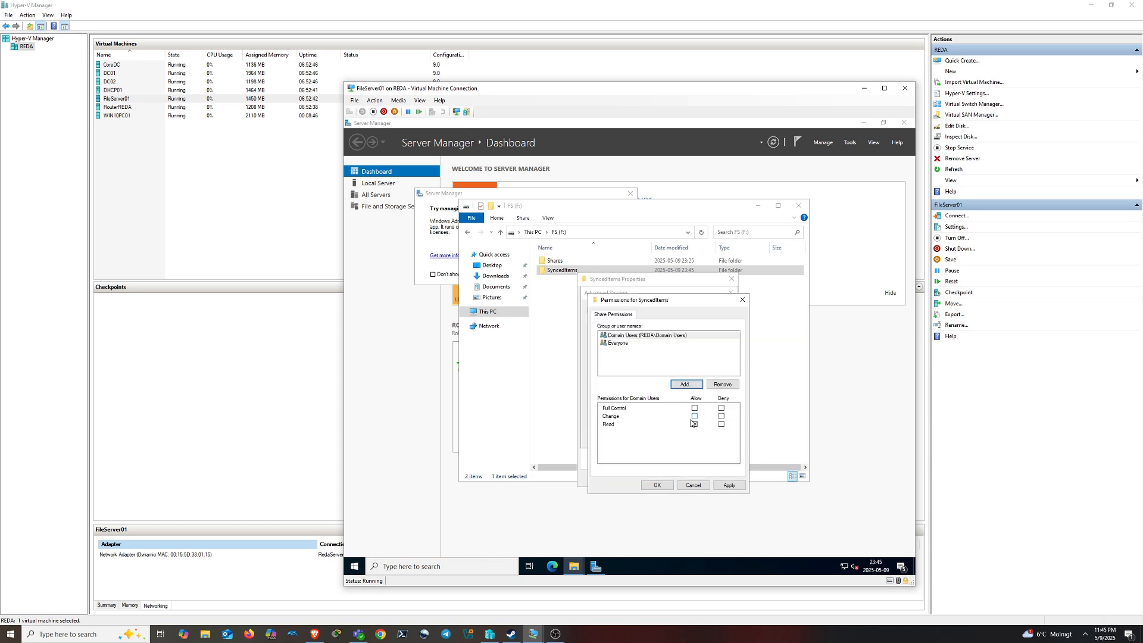
# Allow Domain Users Full Control on the share and confirm the sharing settings
pyautogui.click(630, 337)
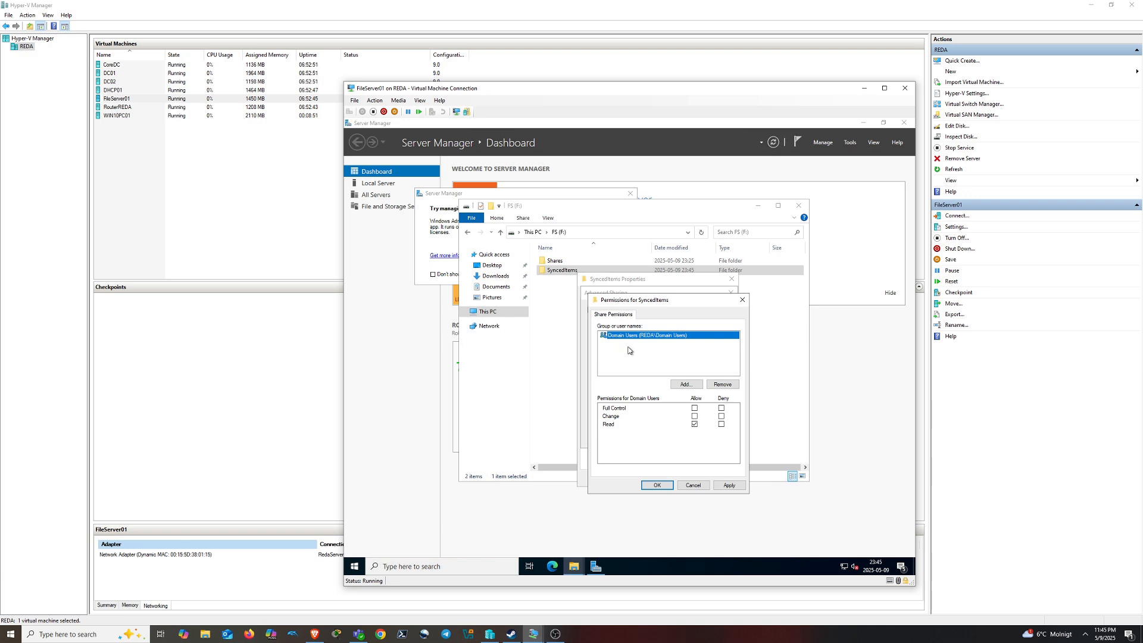
pyautogui.click(695, 409)
pyautogui.click(728, 485)
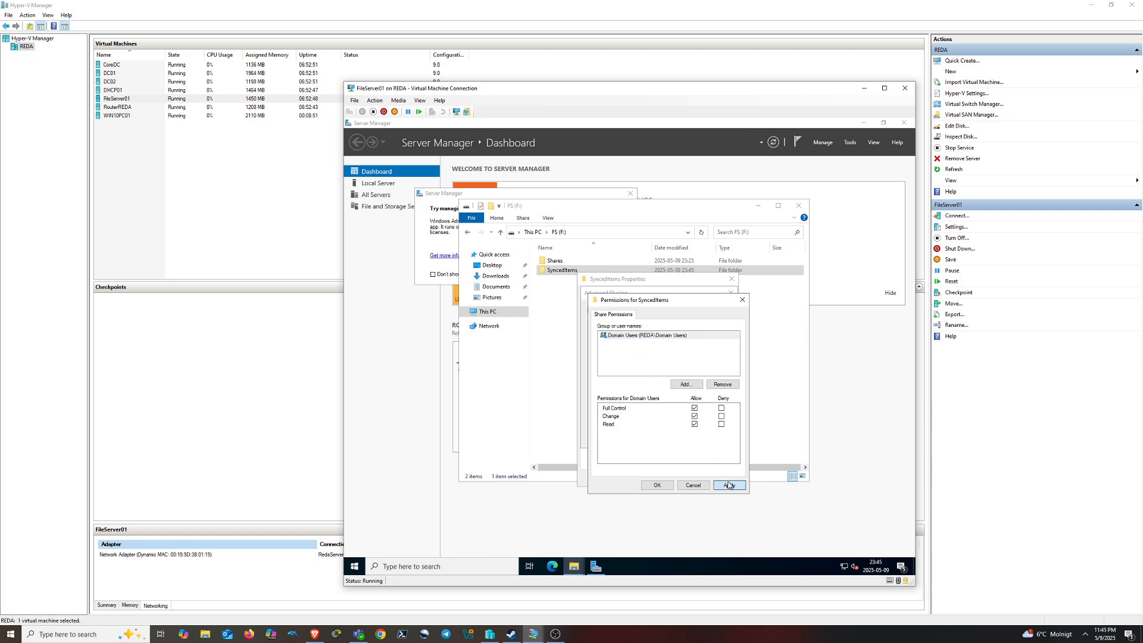
pyautogui.click(655, 487)
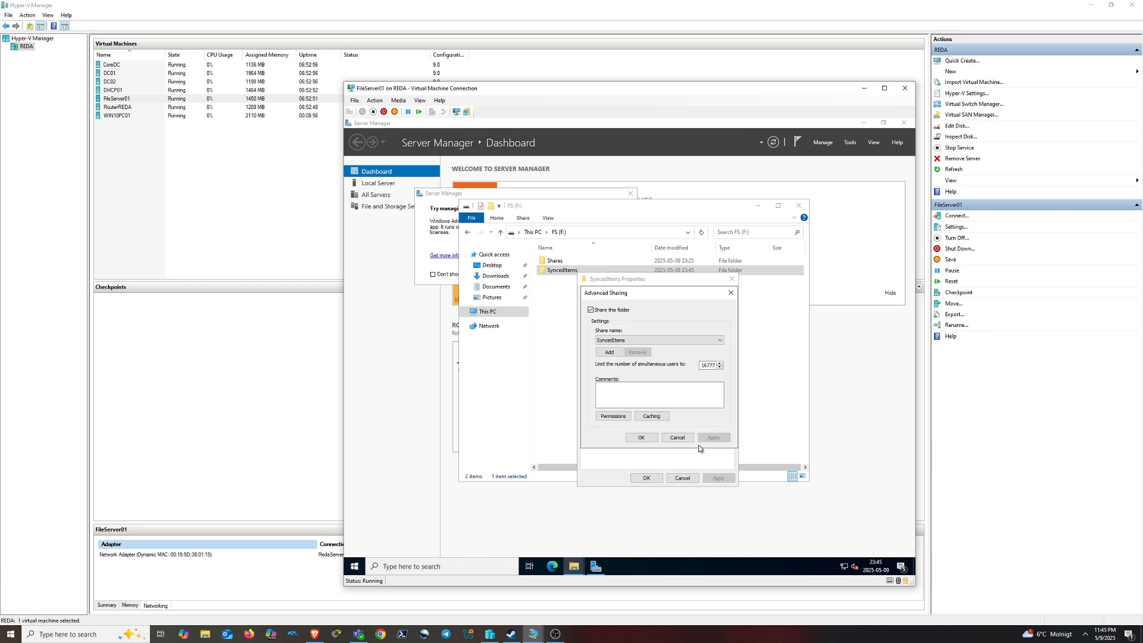
pyautogui.click(641, 437)
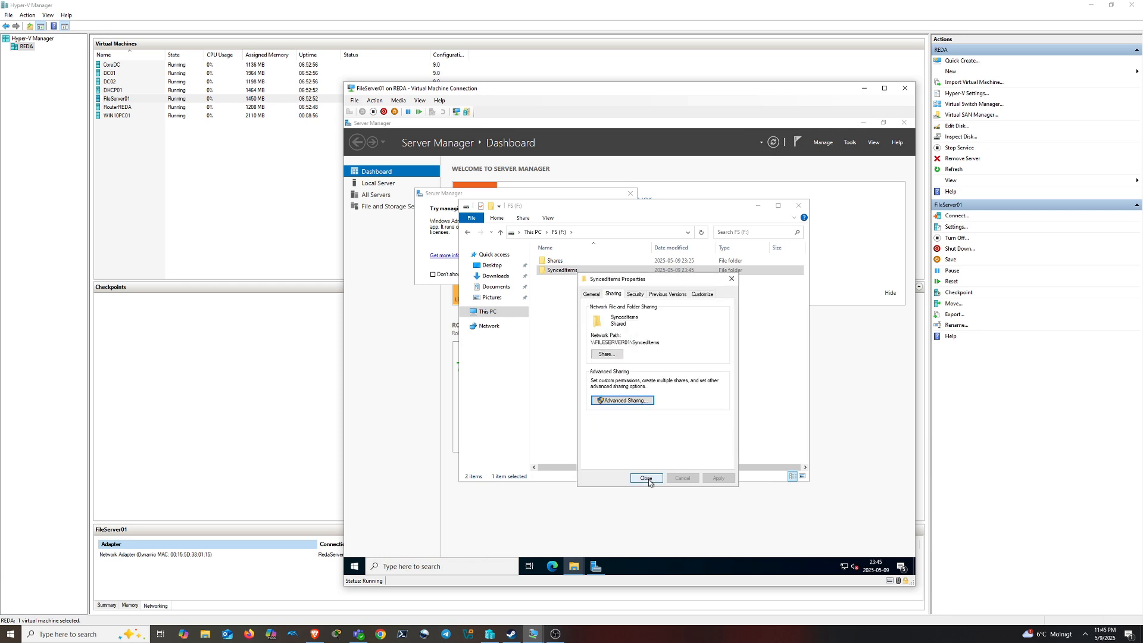
# Disable permission inheritance on SyncedItems, converting inherited permissions to explicit entries
pyautogui.click(633, 295)
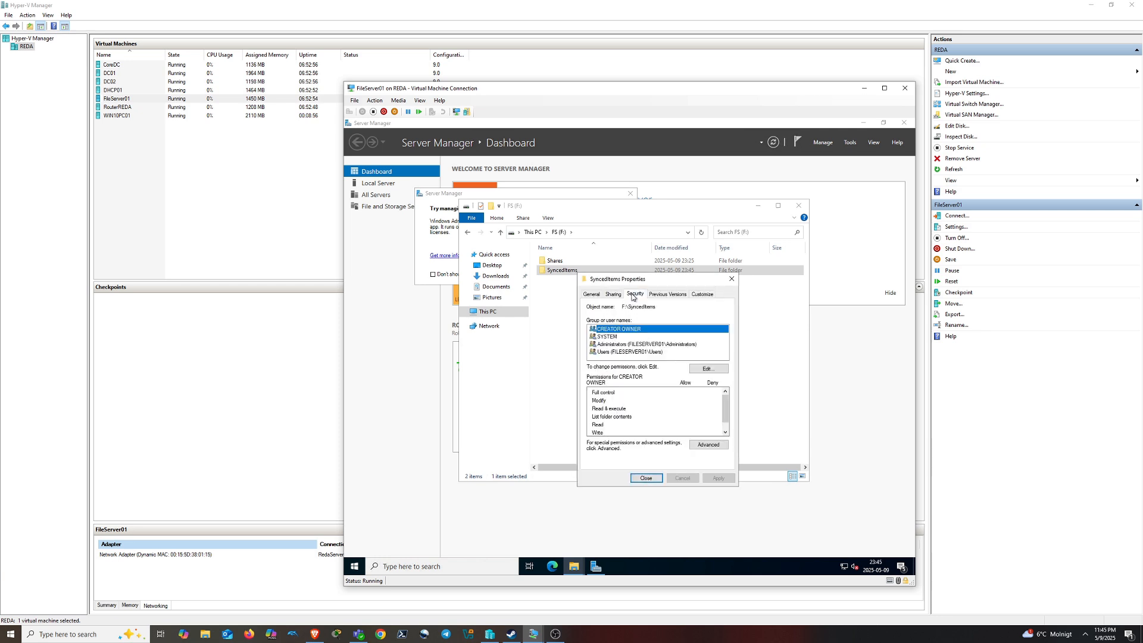
pyautogui.click(708, 444)
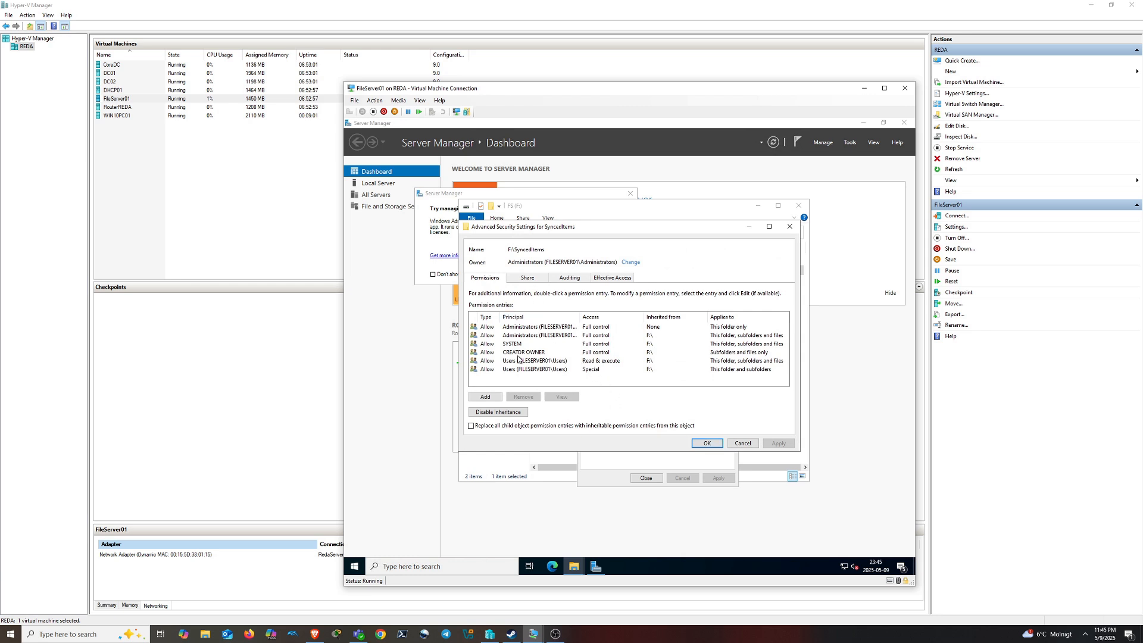
pyautogui.click(501, 412)
pyautogui.click(632, 332)
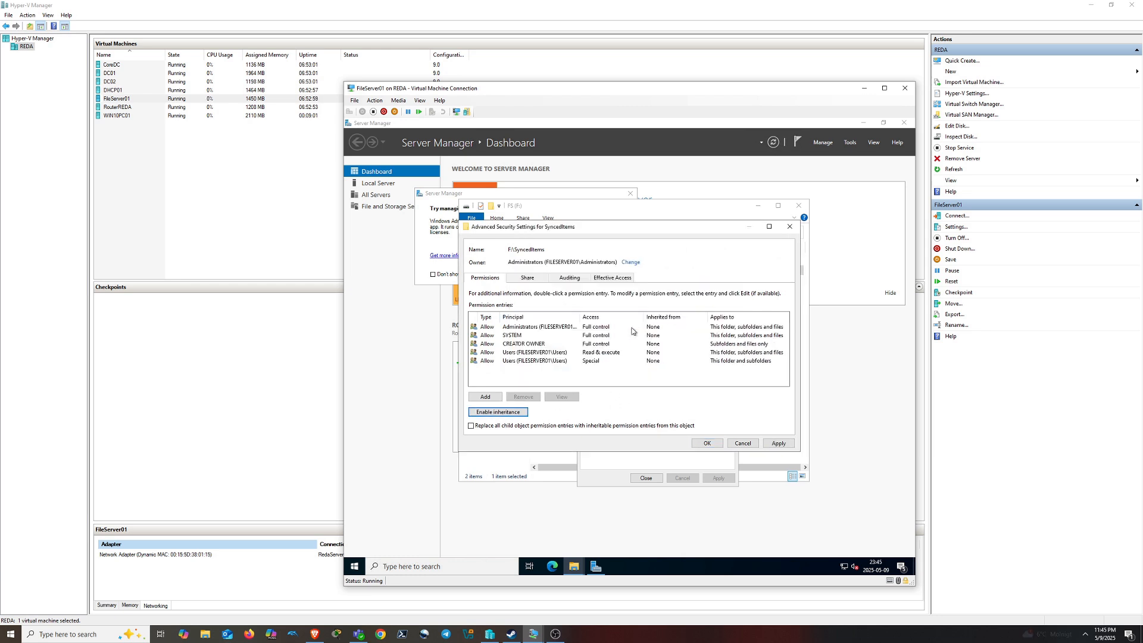
# Add a Full control permission entry for UsersSTHLM
pyautogui.click(485, 397)
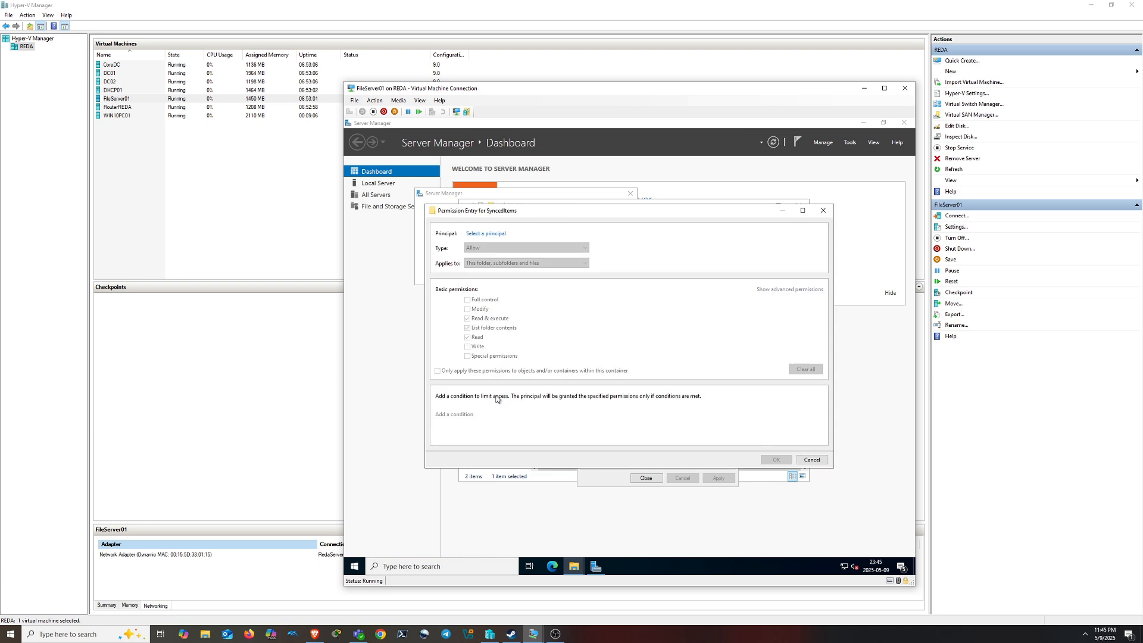
pyautogui.click(490, 234)
pyautogui.write('users')
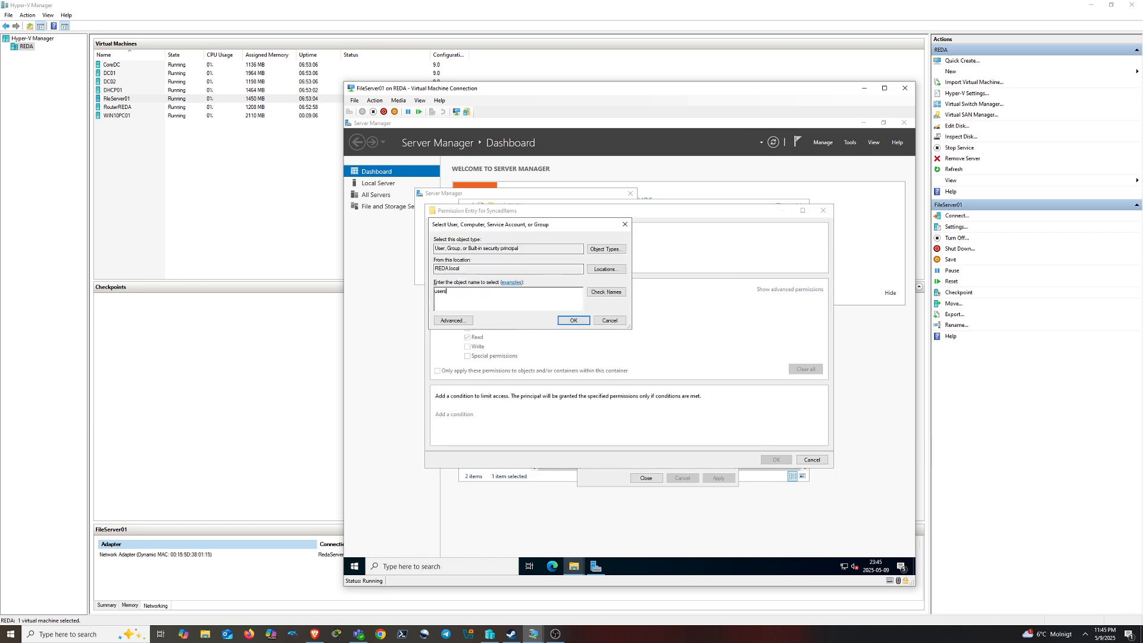
pyautogui.click(606, 291)
pyautogui.click(573, 321)
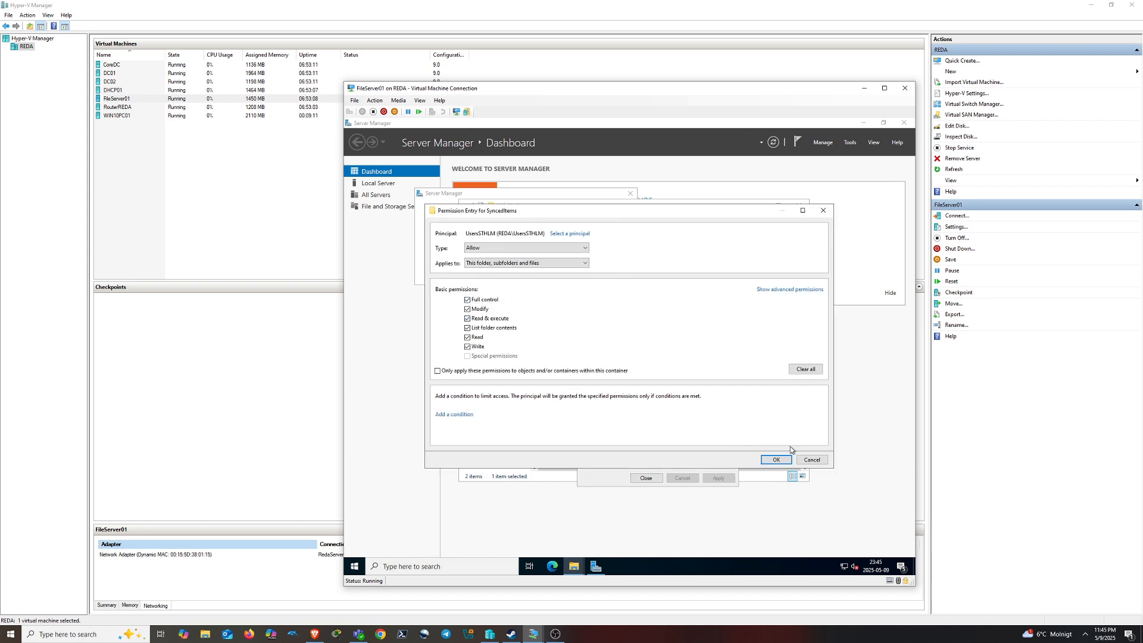
pyautogui.click(776, 461)
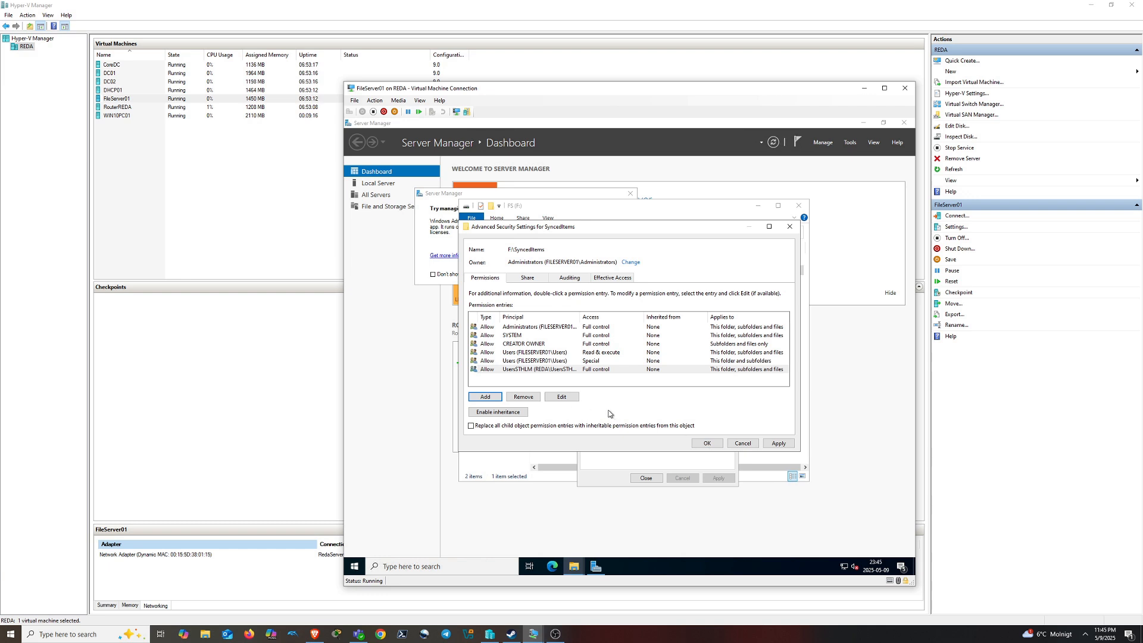
# Add a Full control permission entry for AdminsSTHLM
pyautogui.click(486, 396)
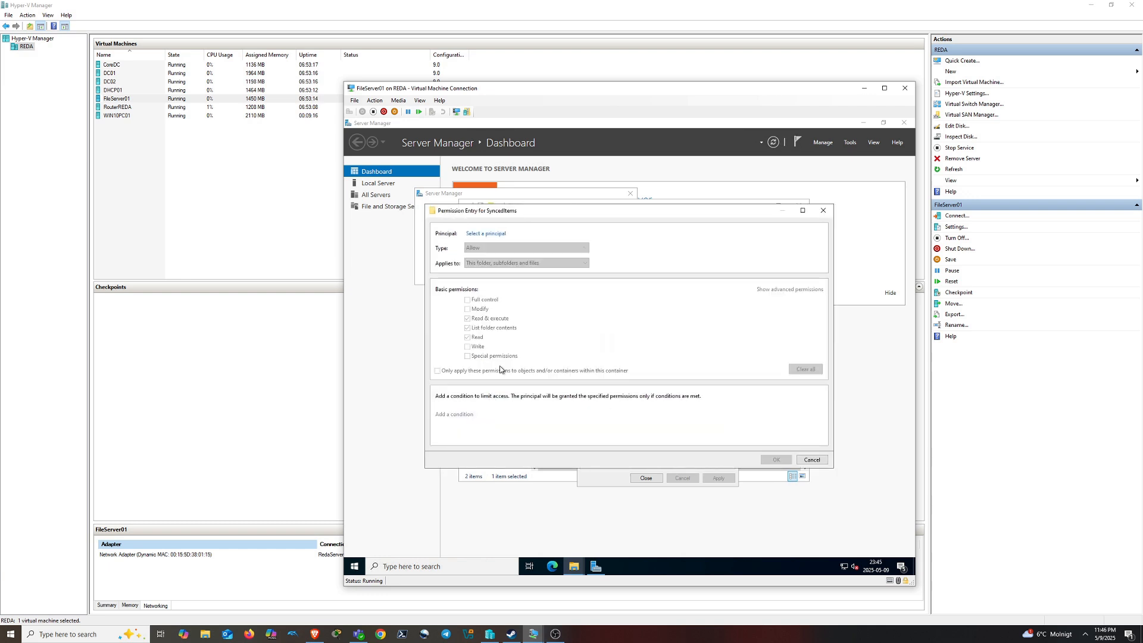
pyautogui.click(501, 234)
pyautogui.write('adminis')
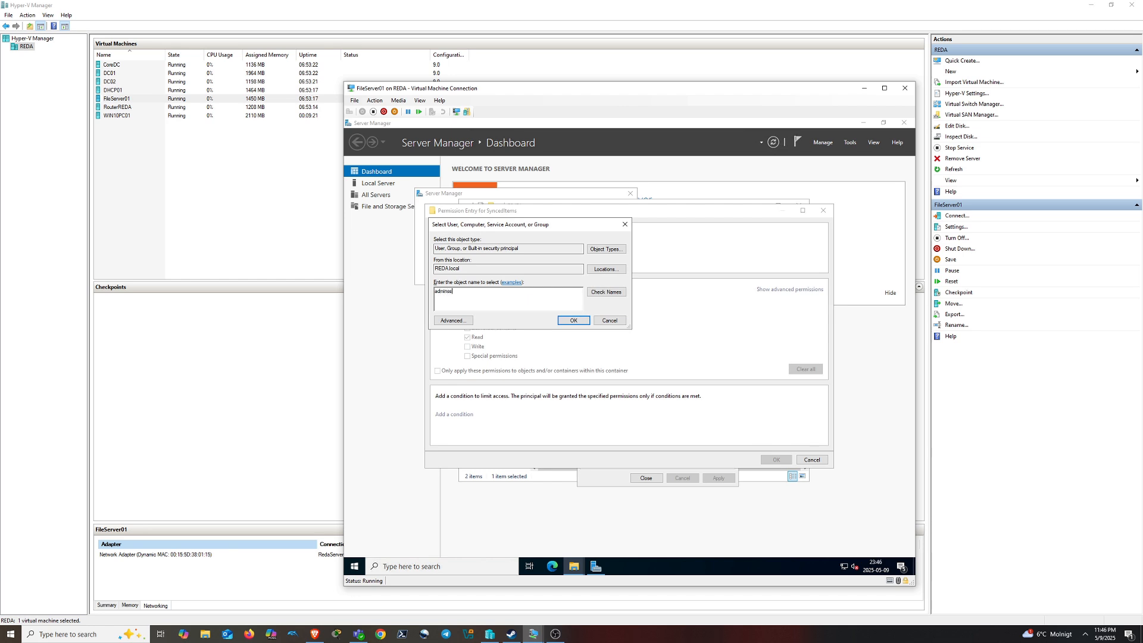
pyautogui.click(606, 292)
pyautogui.click(573, 320)
pyautogui.click(476, 301)
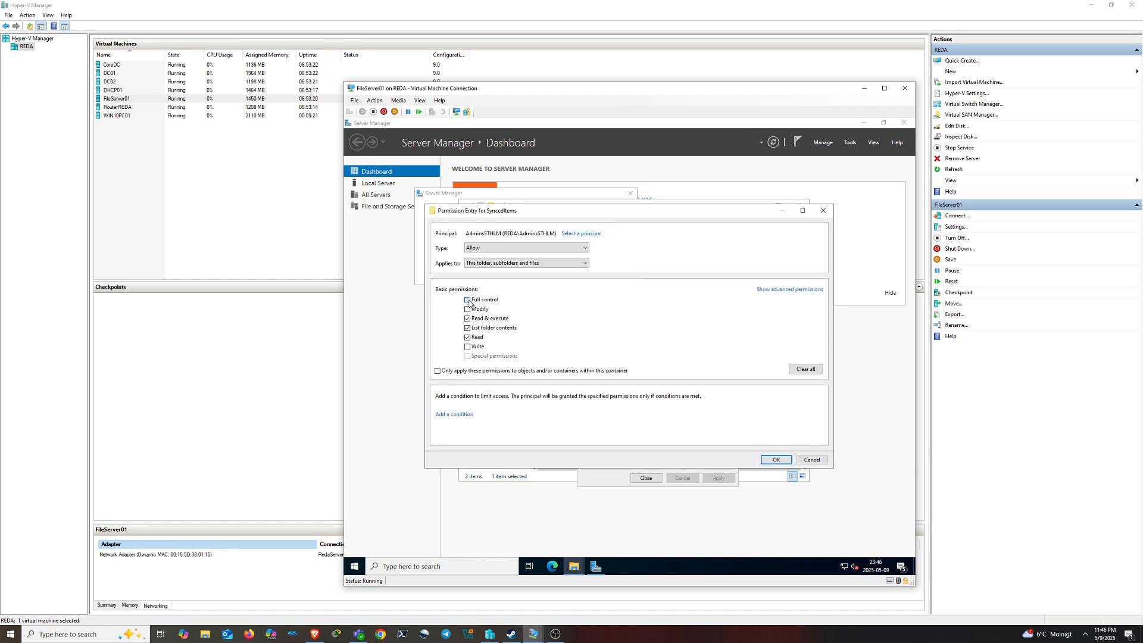
pyautogui.click(772, 459)
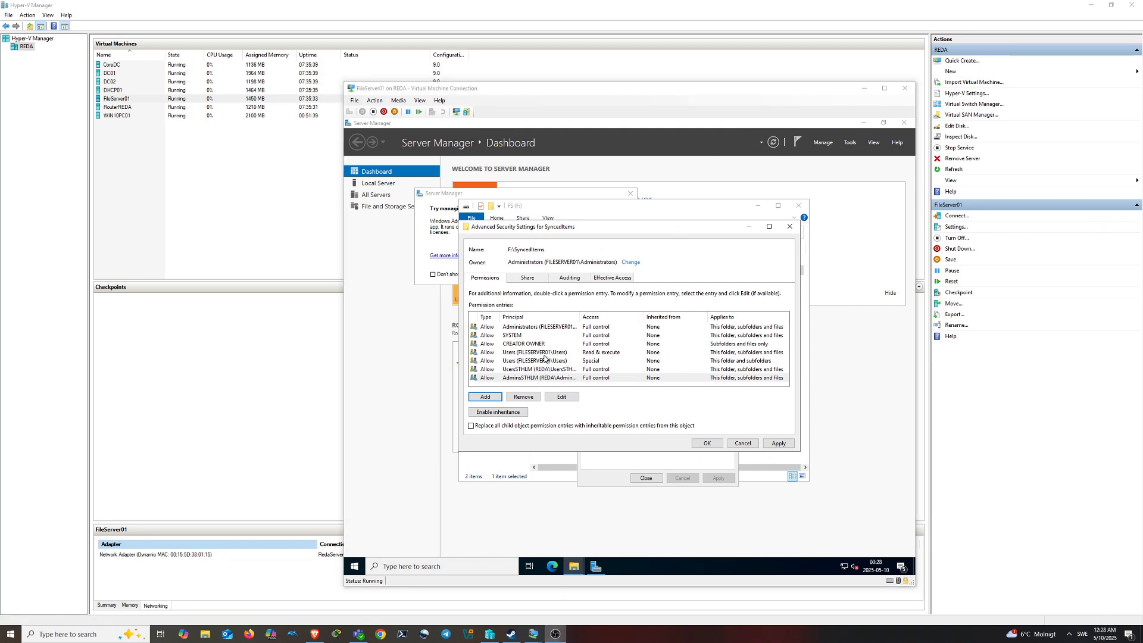
# Remove the local Users Read & execute and Special entries, then apply and close
pyautogui.click(510, 353)
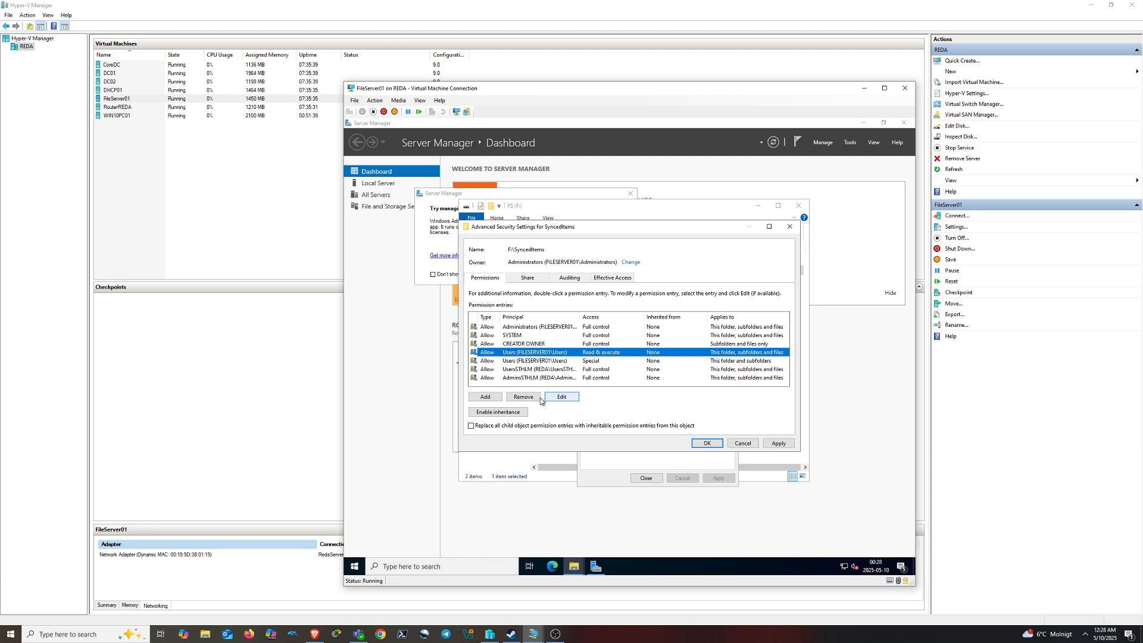
pyautogui.click(527, 397)
pyautogui.click(551, 356)
pyautogui.click(529, 396)
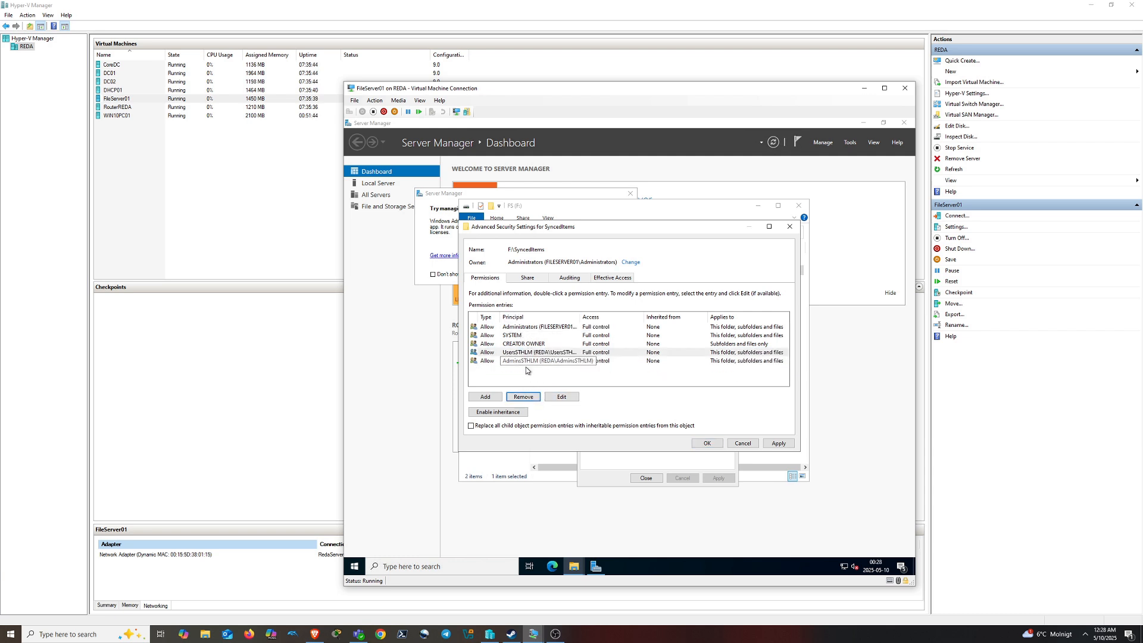
pyautogui.click(767, 444)
pyautogui.click(706, 443)
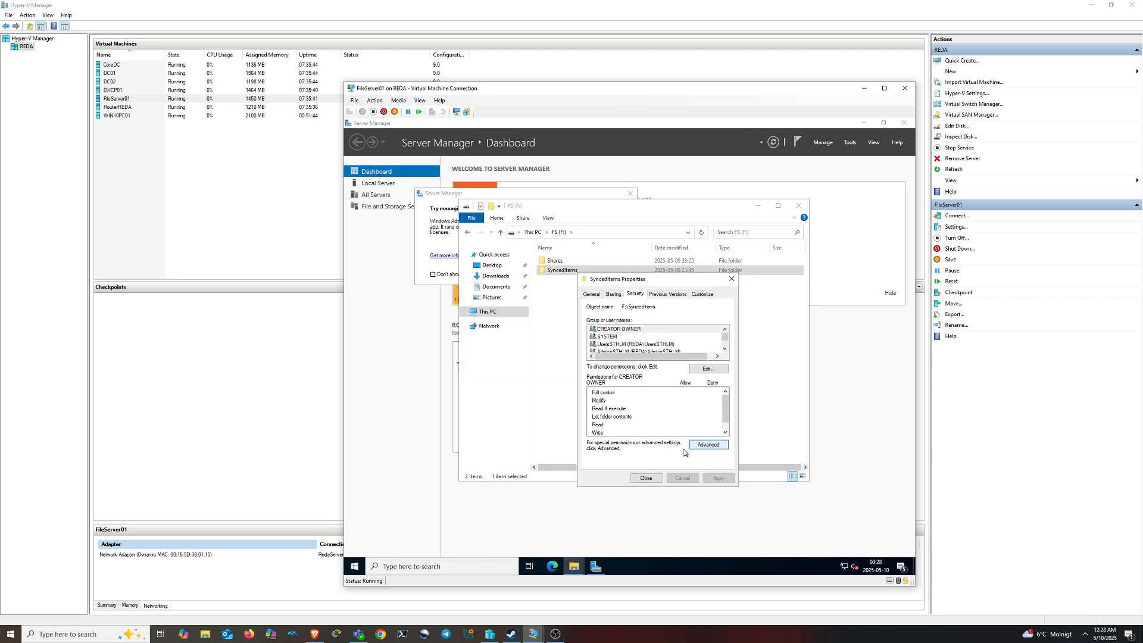
pyautogui.click(646, 479)
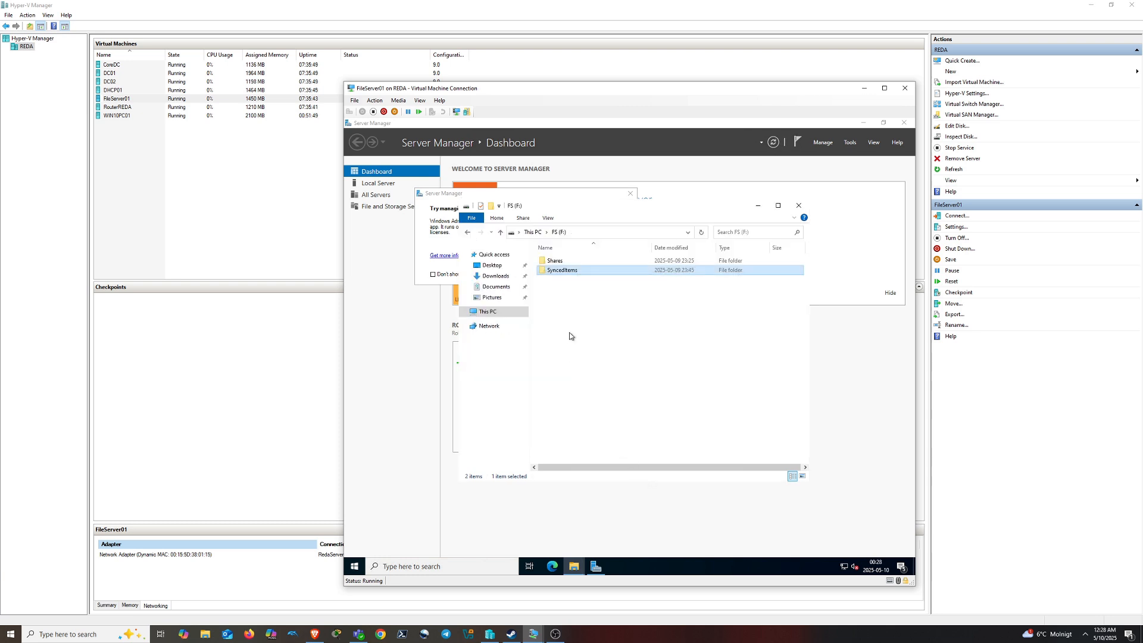
# Choose Sign out from FileServer01's Start menu account icon, then close its connection window
pyautogui.click(585, 319)
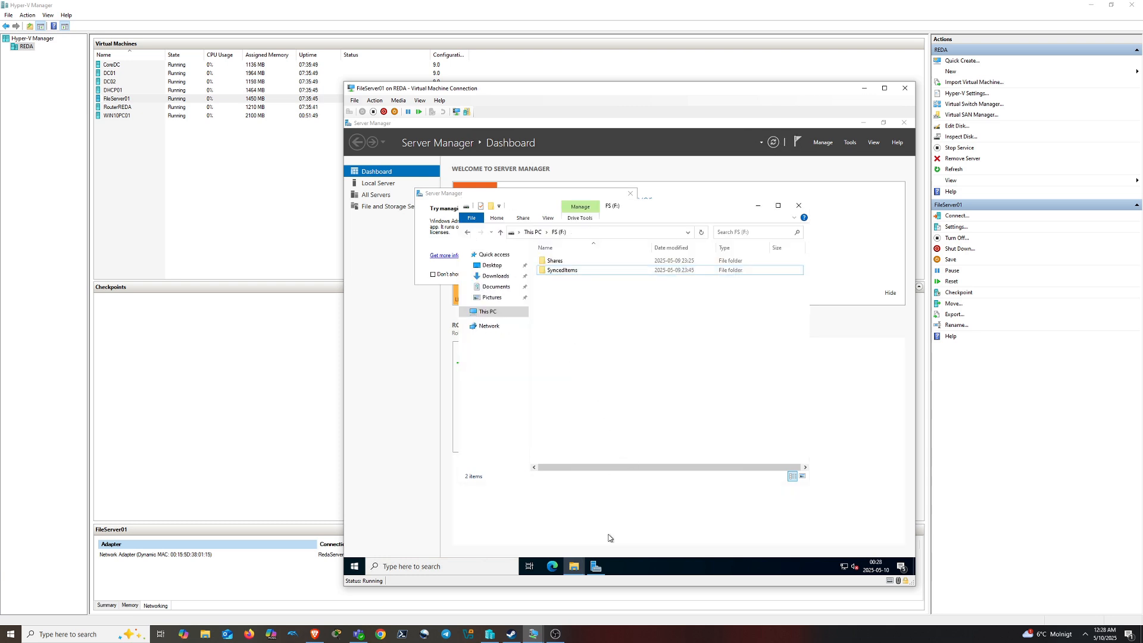
pyautogui.click(354, 565)
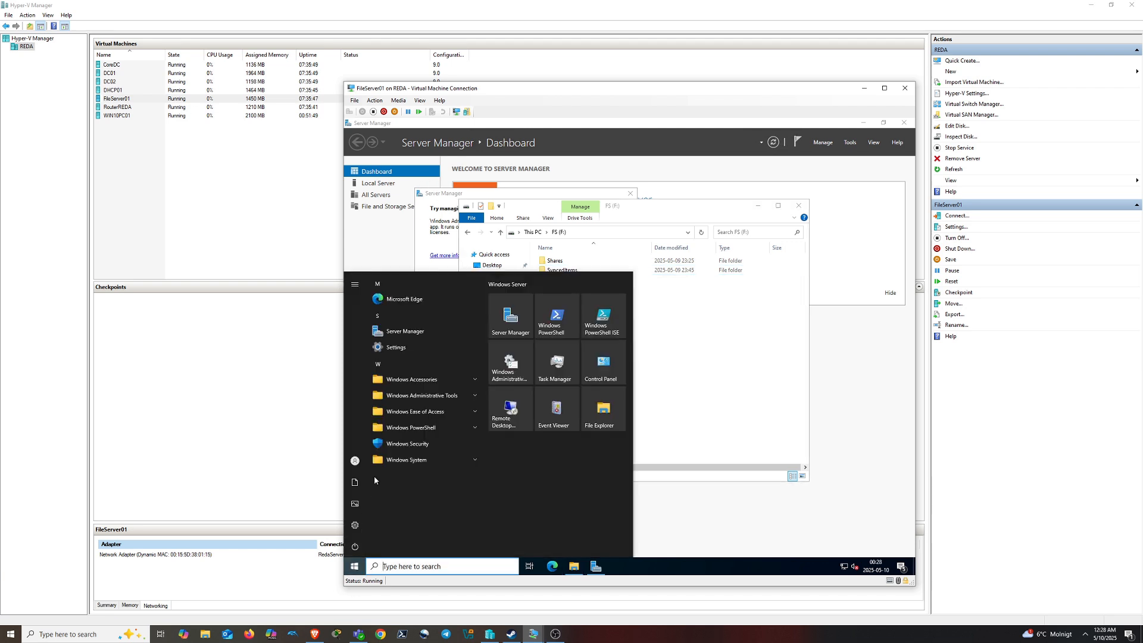
pyautogui.click(355, 460)
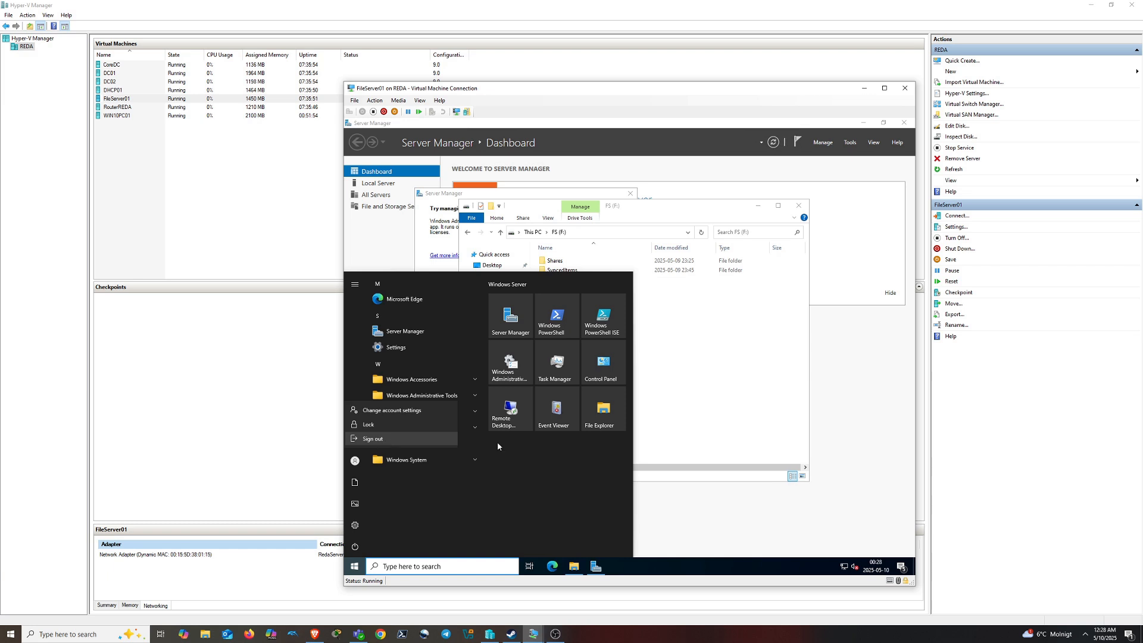
pyautogui.click(711, 410)
pyautogui.click(355, 460)
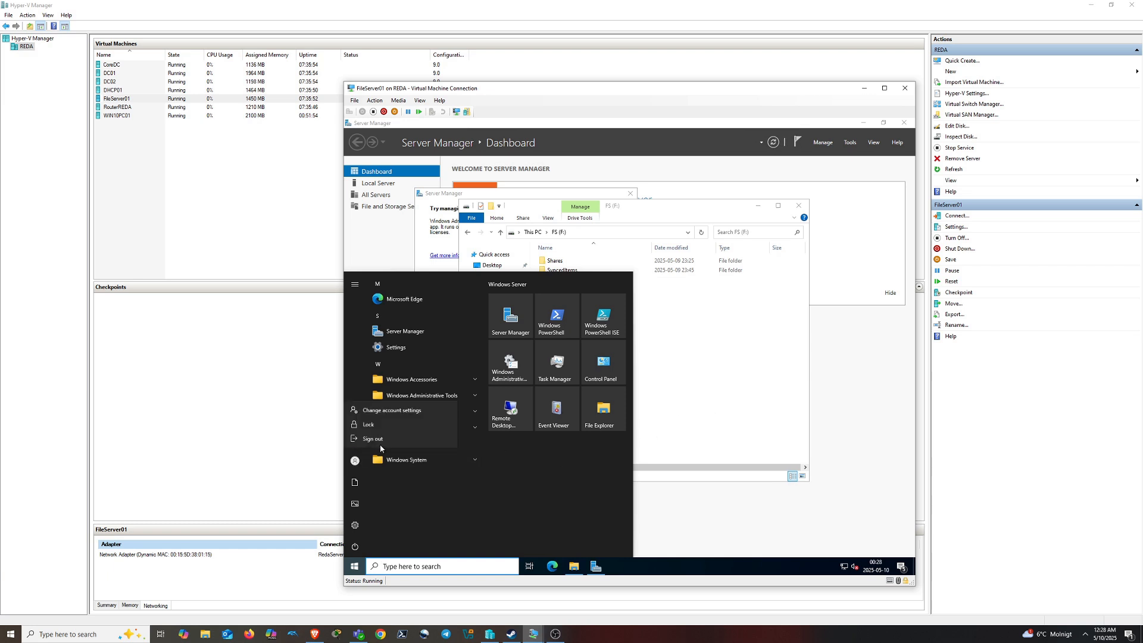
pyautogui.click(375, 440)
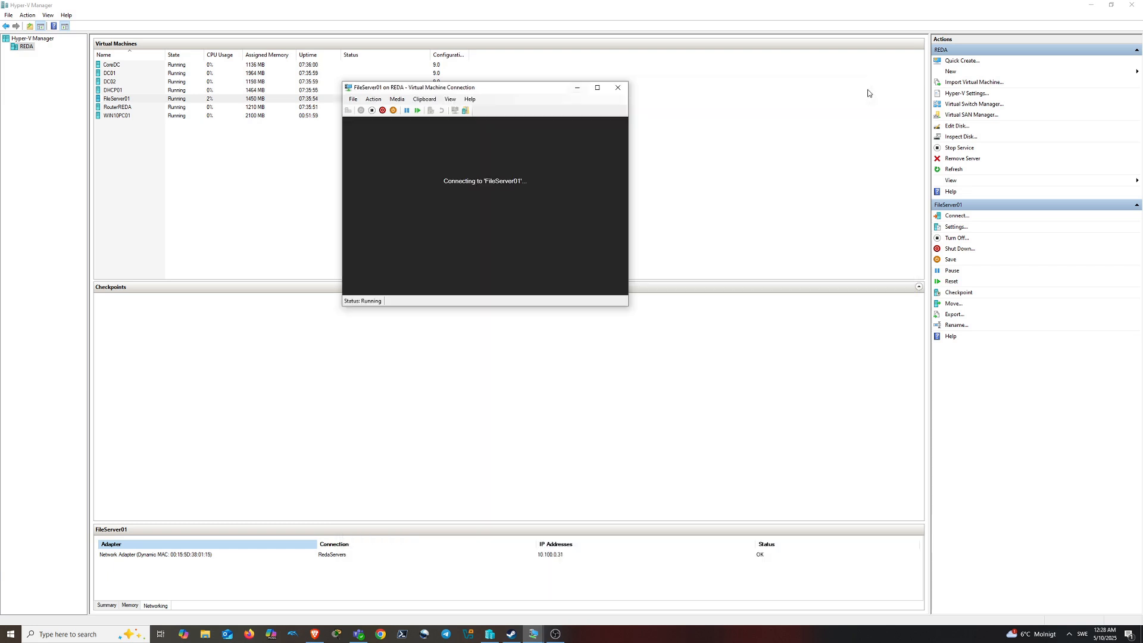
pyautogui.click(421, 88)
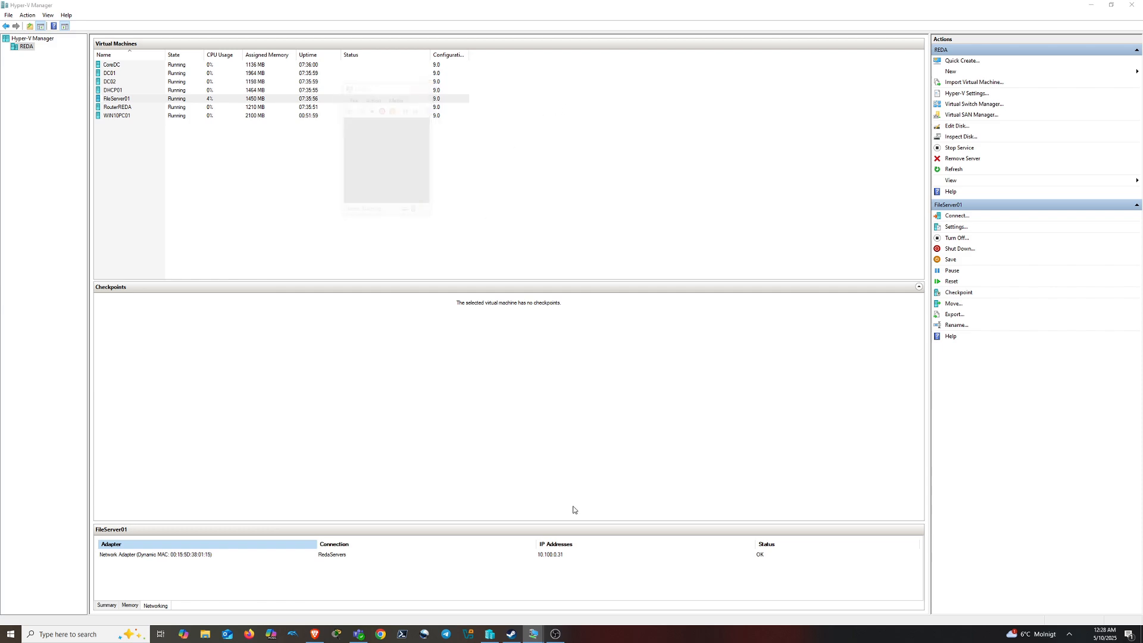
# Bring DC01 back, close the leftover Explorer window, and reposition the Documents properties
pyautogui.click(534, 634)
pyautogui.moveTo(533, 634)
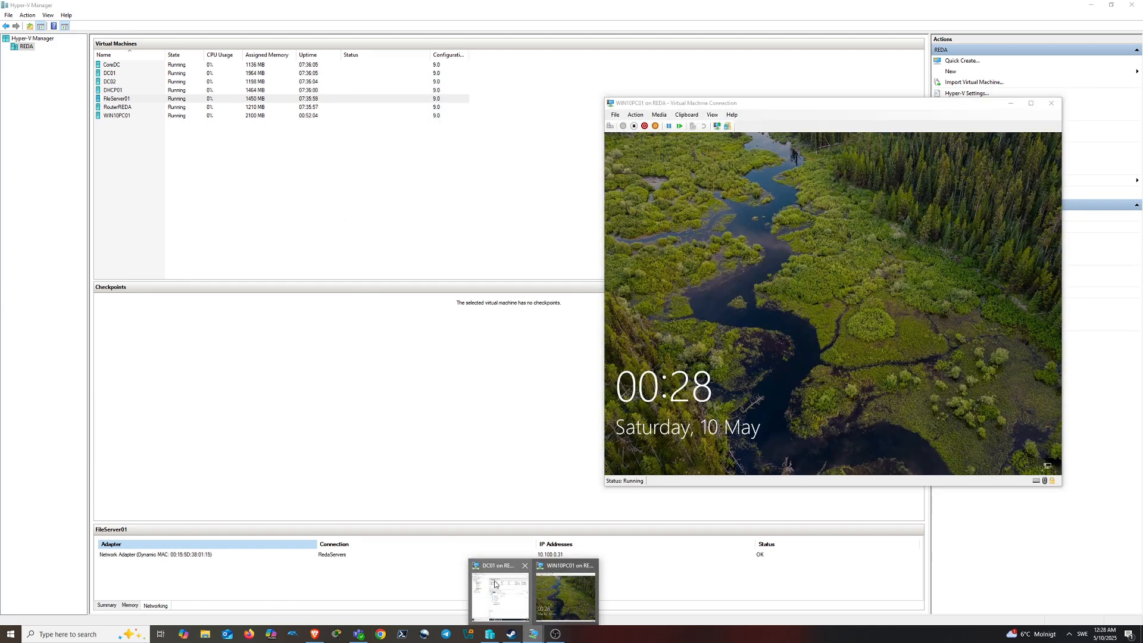
pyautogui.click(503, 590)
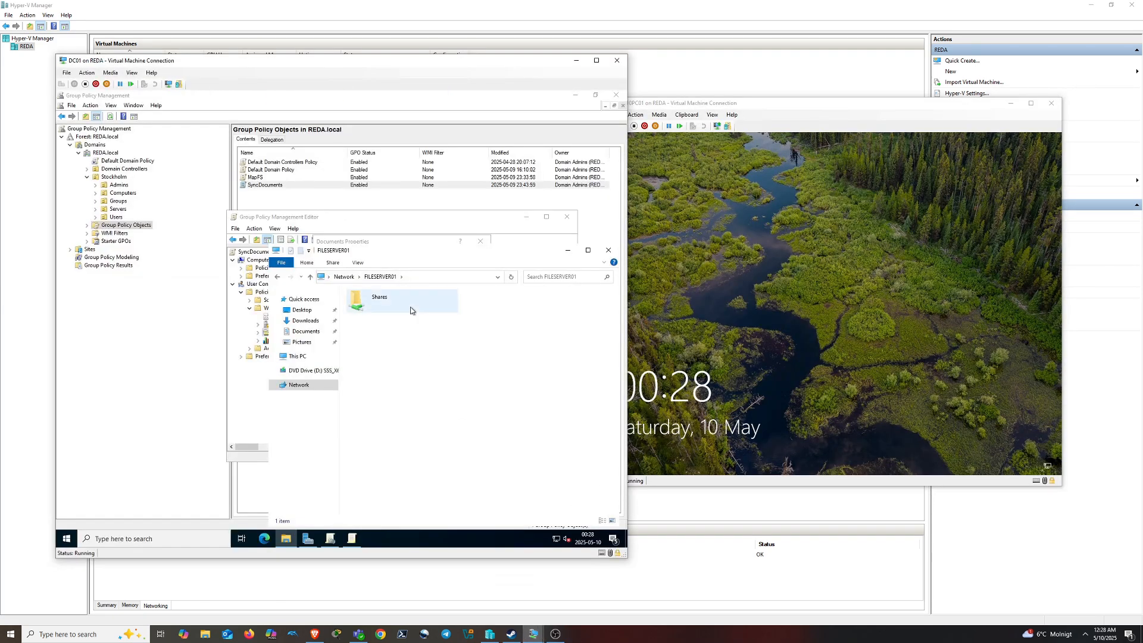
pyautogui.click(608, 250)
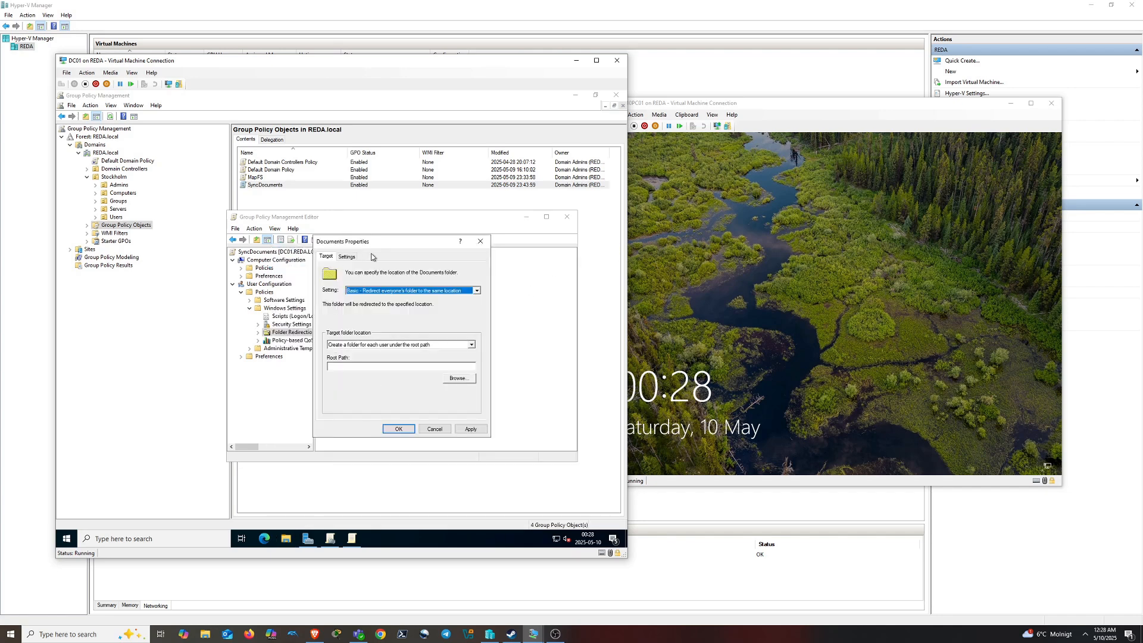
pyautogui.moveTo(371, 246); pyautogui.dragTo(375, 307)
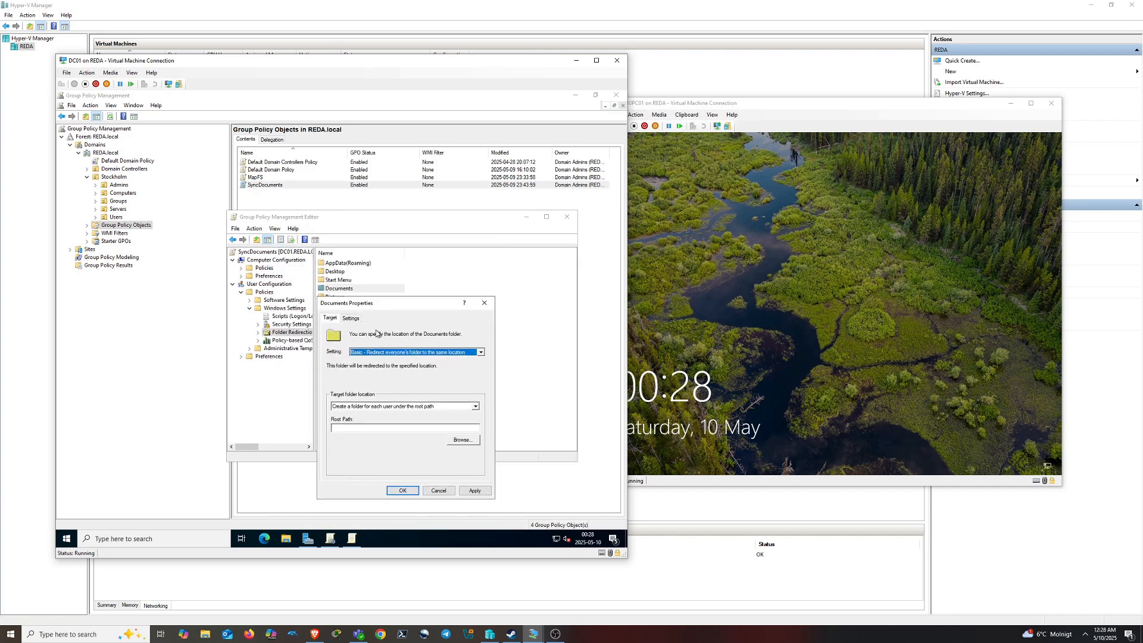
pyautogui.click(379, 428)
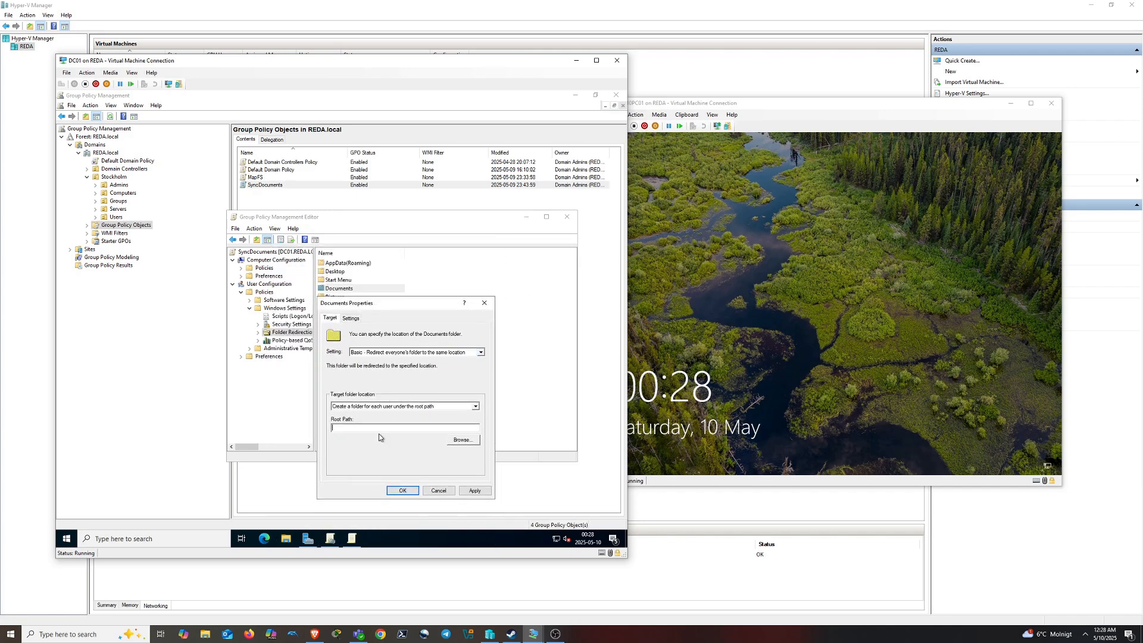
# Copy the \\FILESERVER01\SyncedItems path from File Explorer's address bar
pyautogui.click(286, 538)
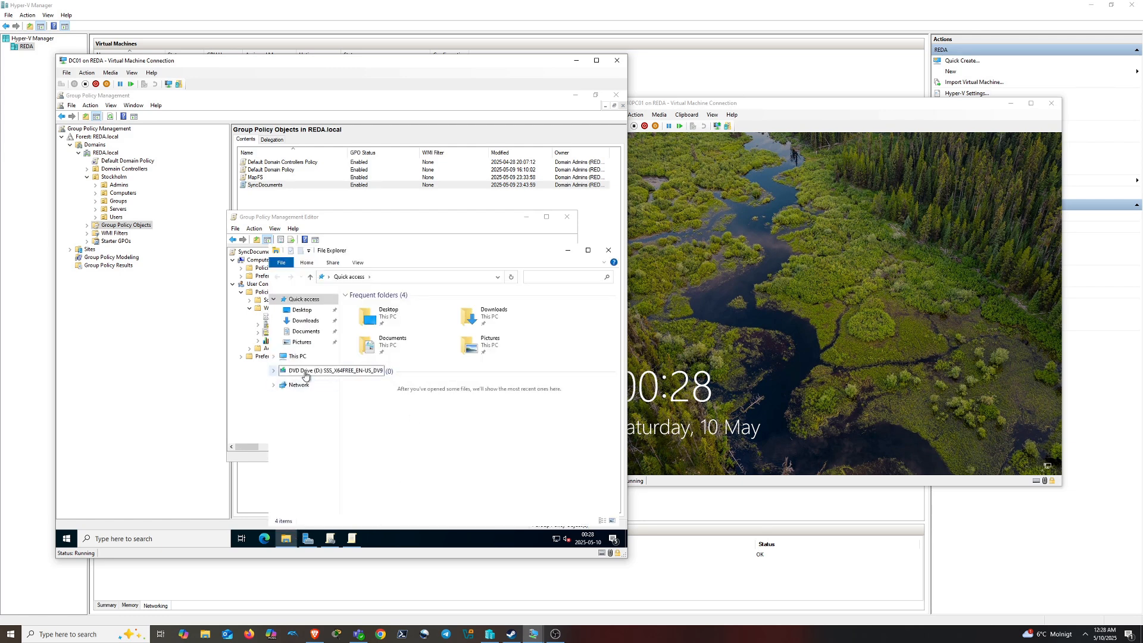
pyautogui.click(297, 356)
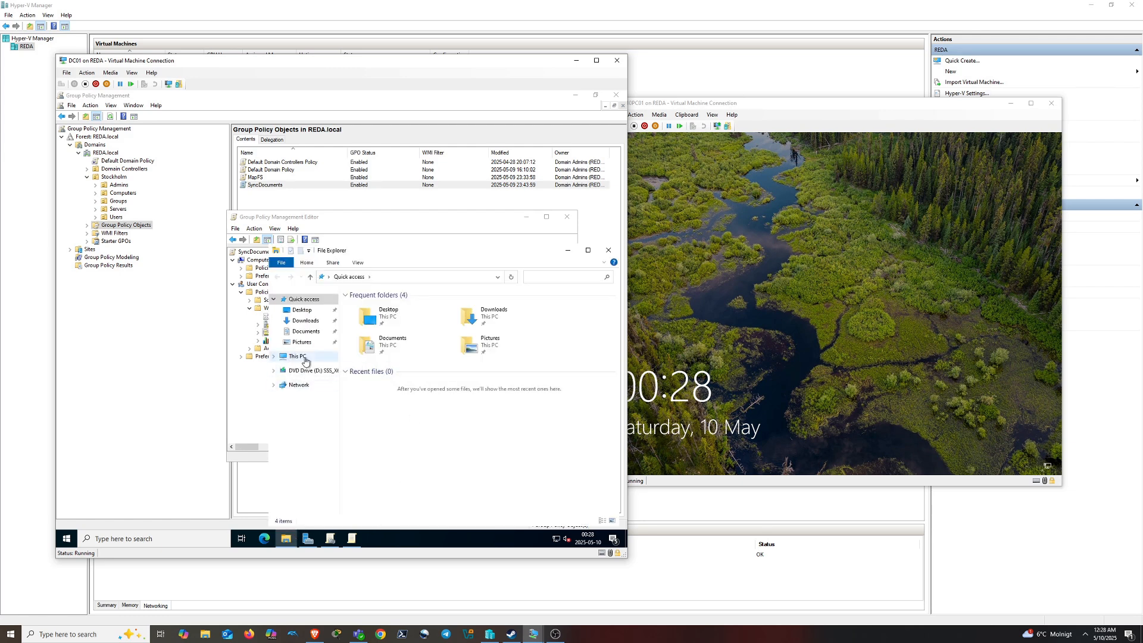
pyautogui.click(458, 278)
pyautogui.write('\\\\')
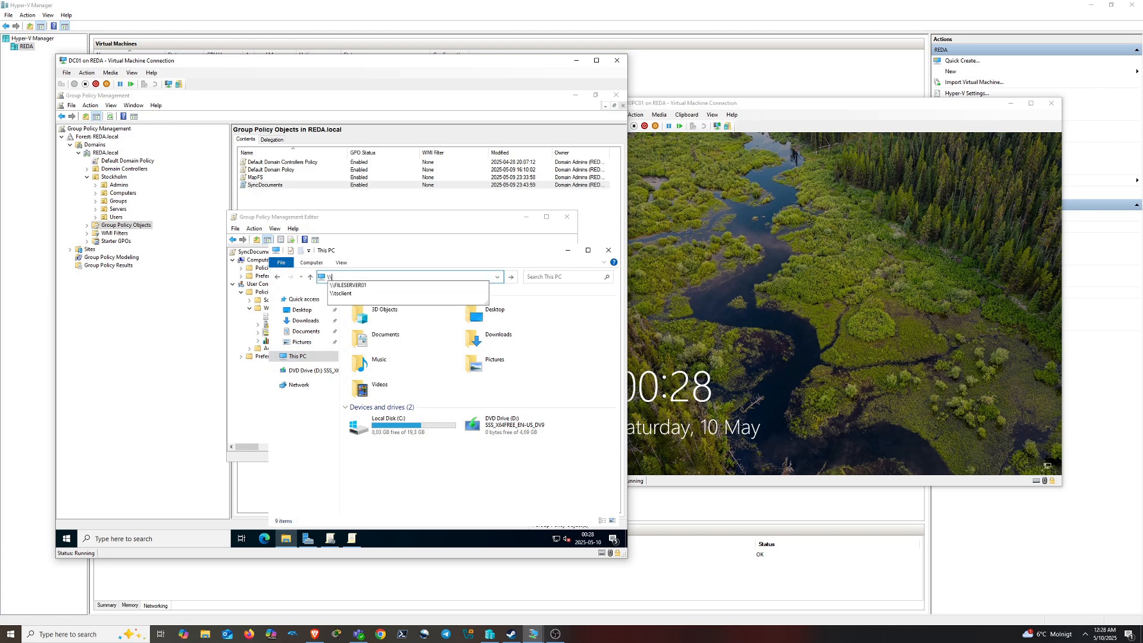
pyautogui.click(426, 285)
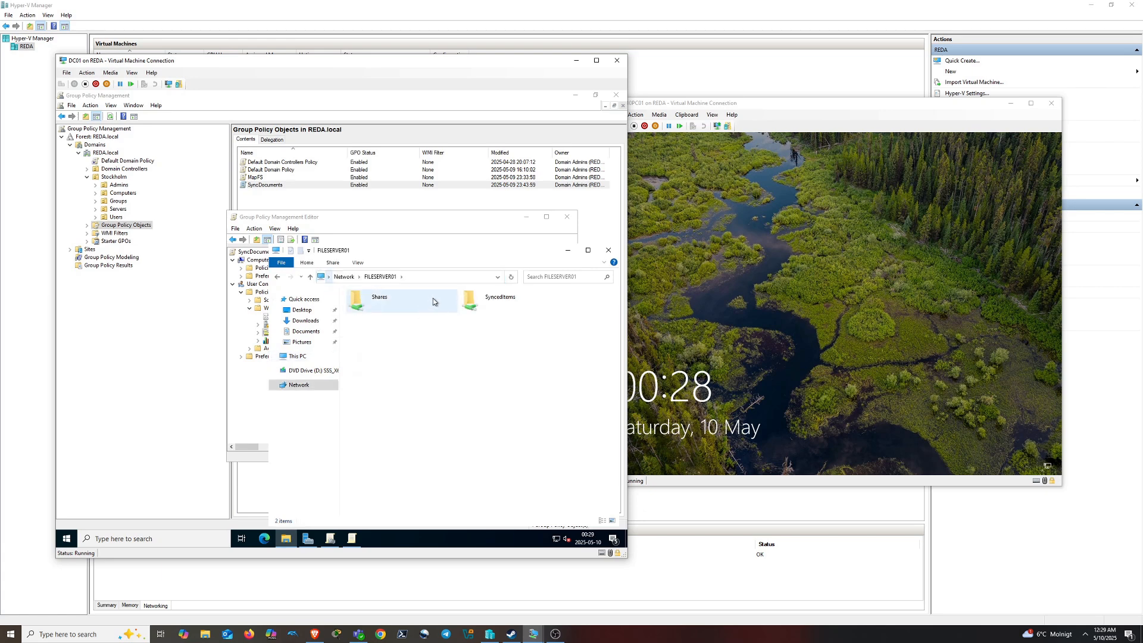
pyautogui.doubleClick(491, 305)
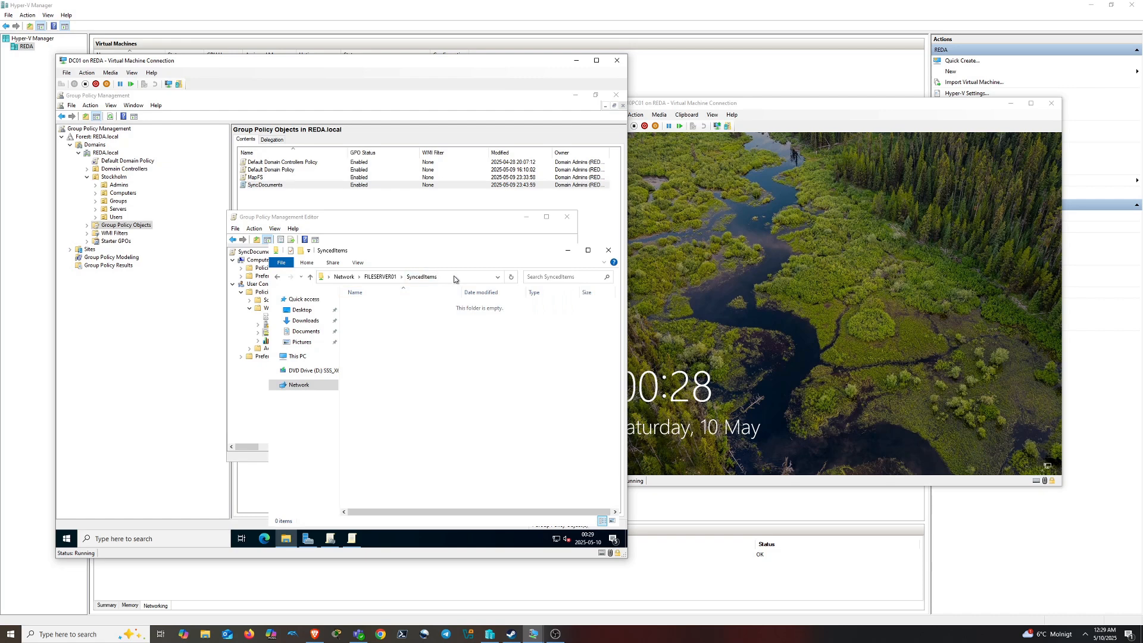
pyautogui.hotkey('alt', 'd')
pyautogui.hotkey('ctrl', 'c')
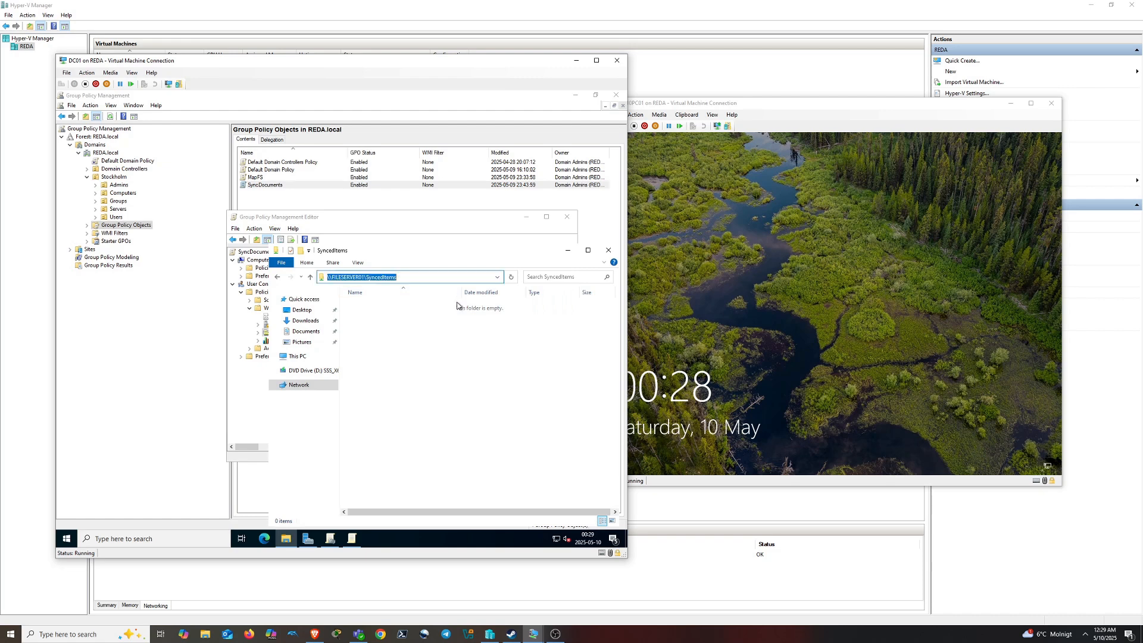
pyautogui.click(608, 250)
# Paste the path as the Documents Root Path, accept the warning, and close the editor
pyautogui.hotkey('ctrl', 'v')
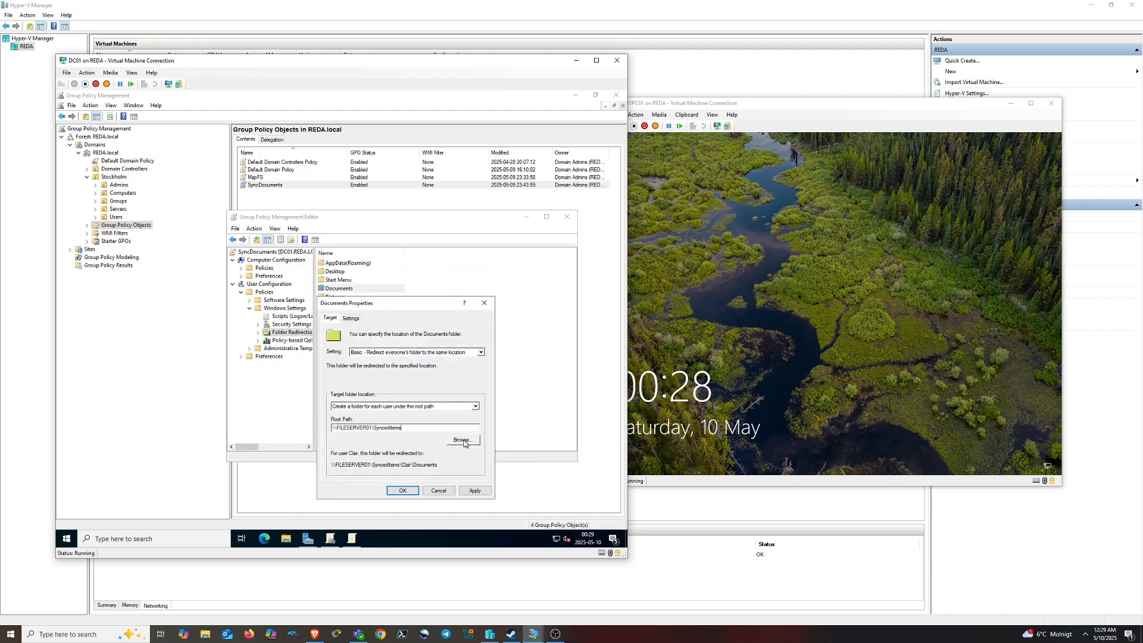
pyautogui.click(480, 492)
pyautogui.click(380, 362)
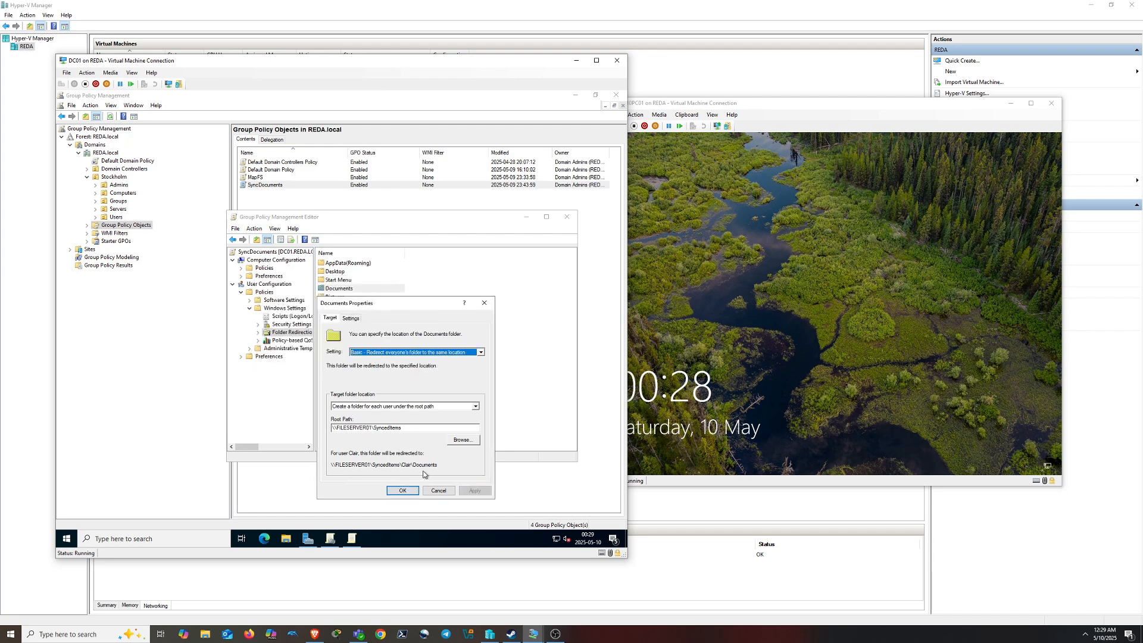
pyautogui.click(351, 318)
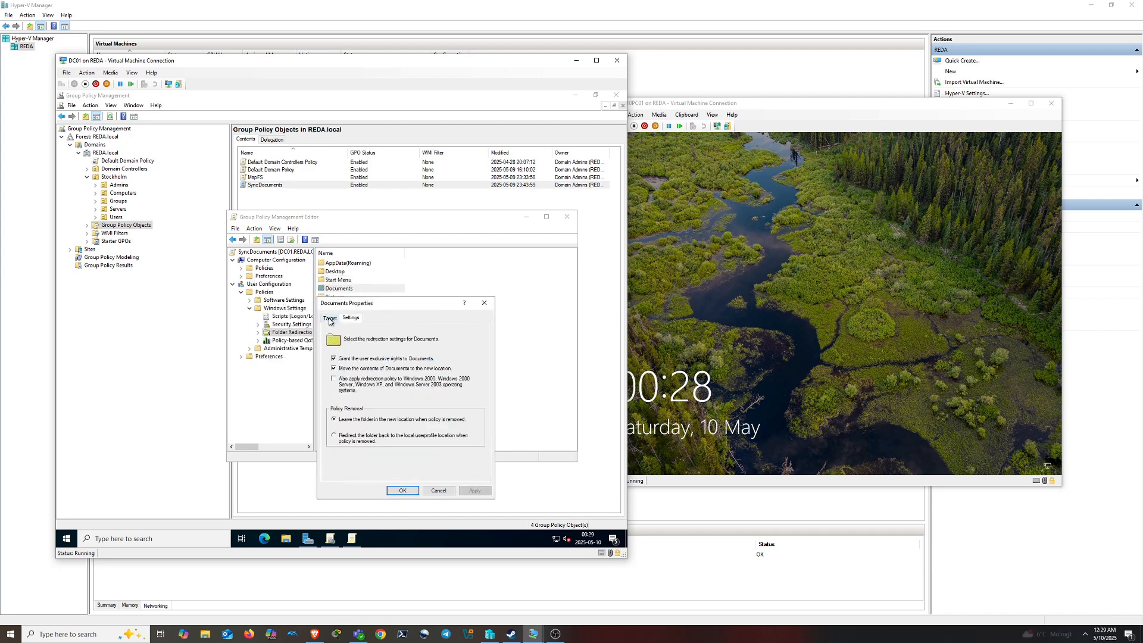
pyautogui.click(329, 318)
pyautogui.click(401, 491)
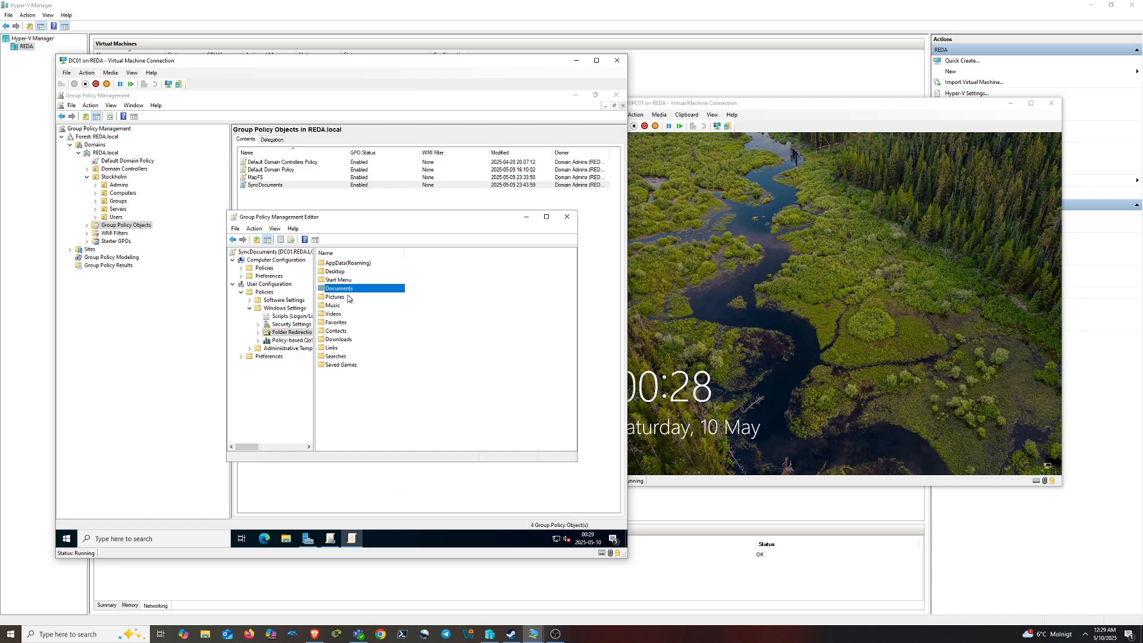
pyautogui.click(566, 216)
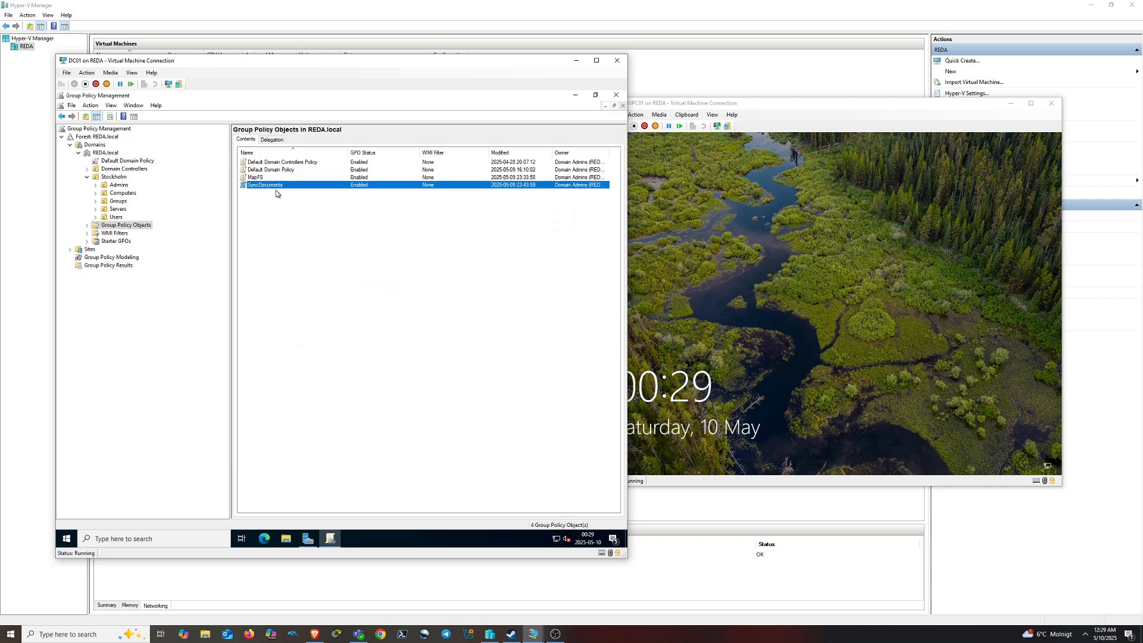
# Create a new GPO named SyncDownloads and open it for editing
pyautogui.rightClick(267, 253)
pyautogui.click(306, 256)
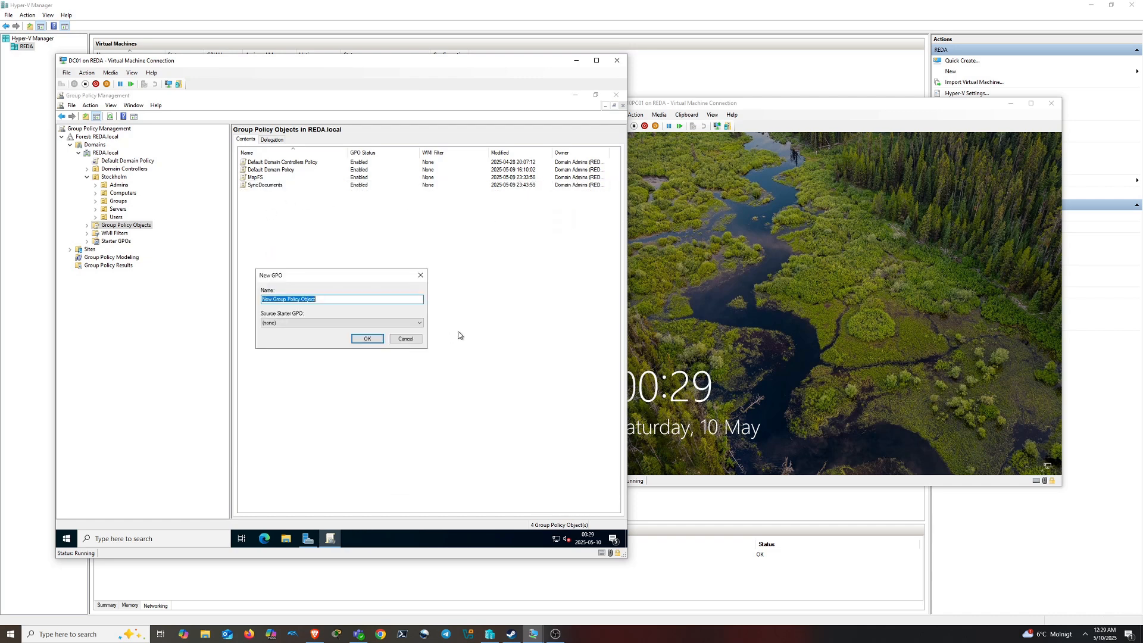
pyautogui.write('SyncDownloads')
pyautogui.click(367, 338)
pyautogui.rightClick(275, 194)
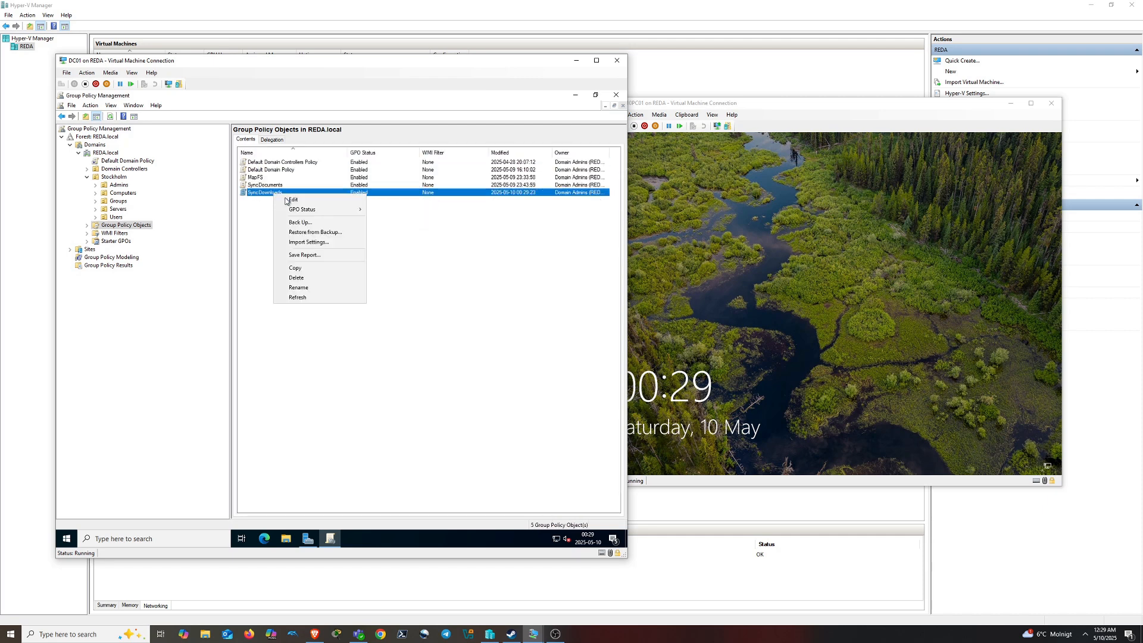
pyautogui.click(312, 203)
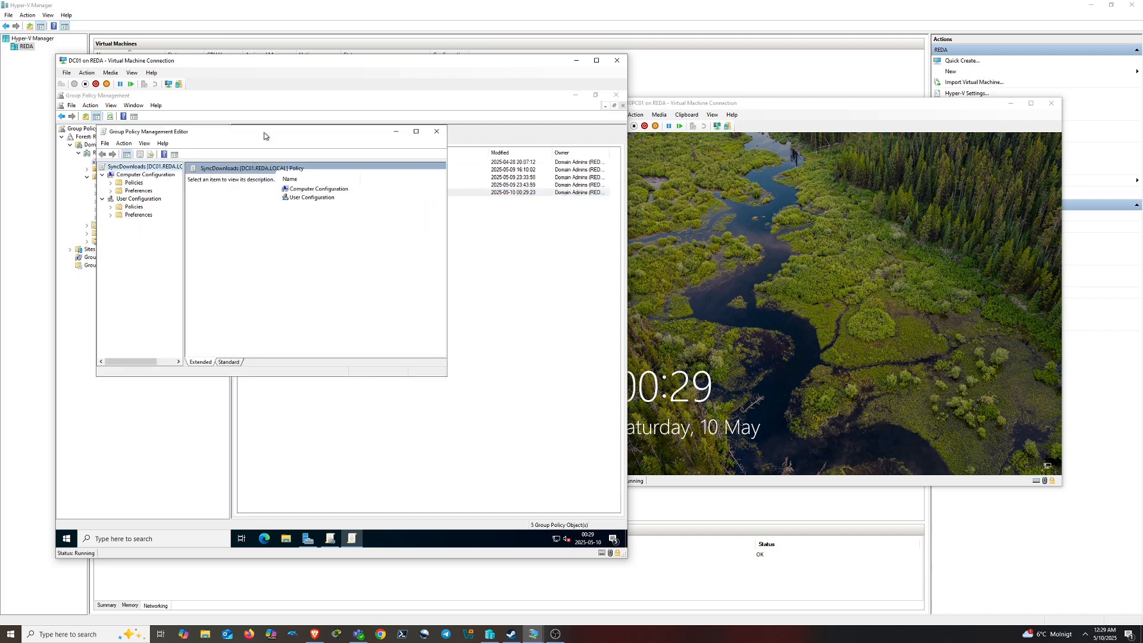
pyautogui.moveTo(264, 136); pyautogui.dragTo(368, 216)
# Open the Downloads properties under User Configuration > Windows Settings > Folder Redirection
pyautogui.click(214, 287)
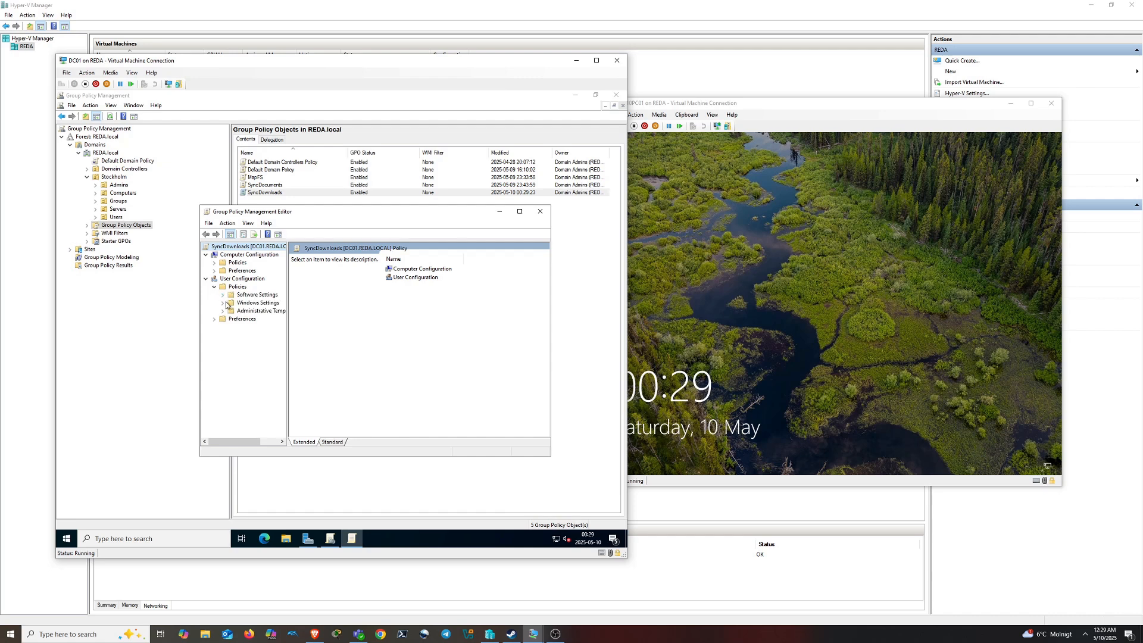
pyautogui.click(223, 303)
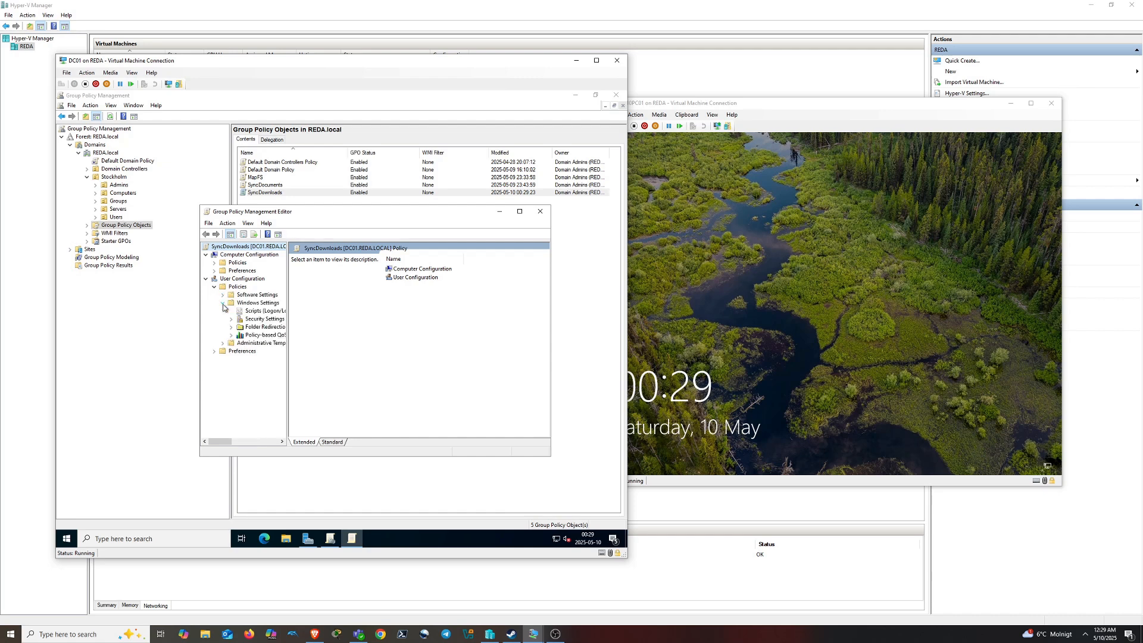
pyautogui.click(262, 327)
pyautogui.rightClick(315, 338)
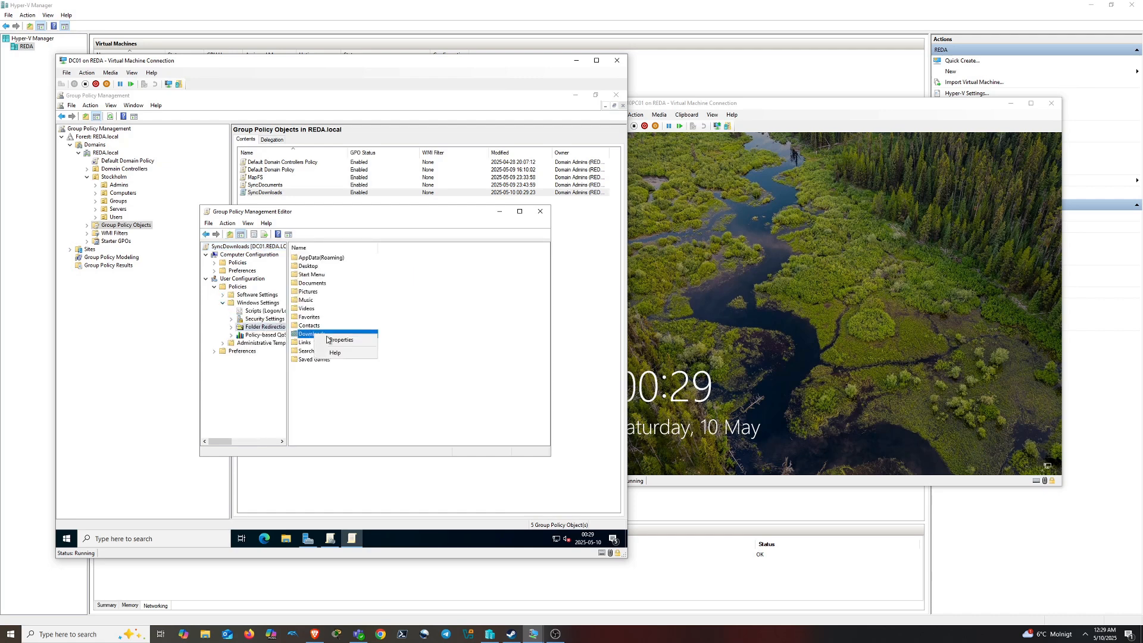
pyautogui.click(344, 344)
# Set Downloads to Basic redirection with root path \\FILESERVER01\SyncedItems and close the editor
pyautogui.press('Down')
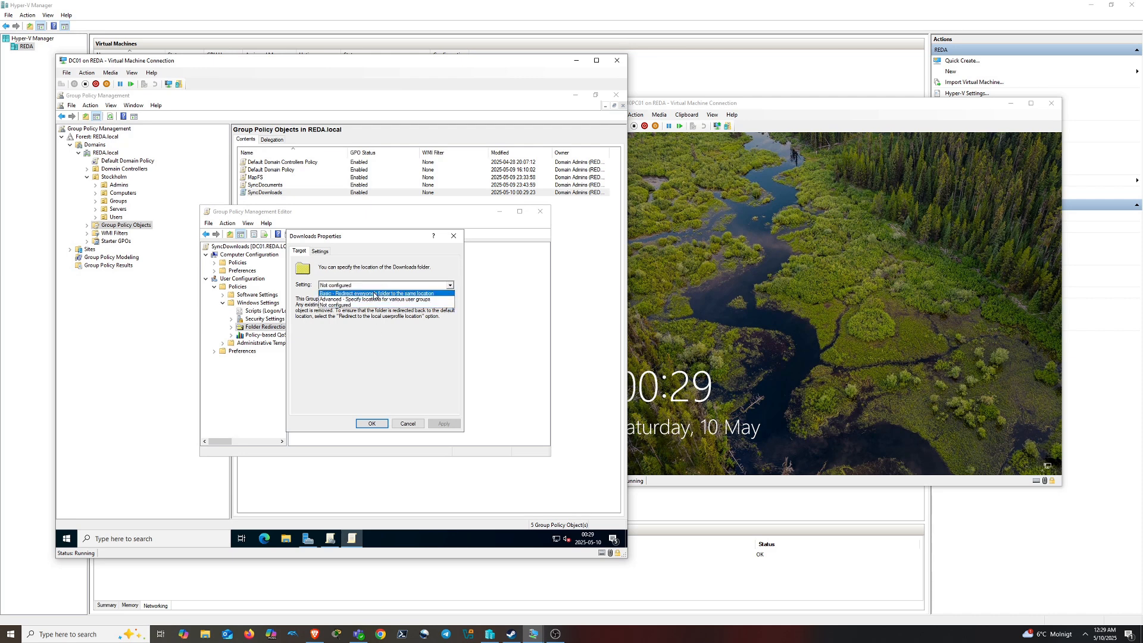
pyautogui.click(372, 361)
pyautogui.write('\\\\FILESERVER01\\SyncedItems')
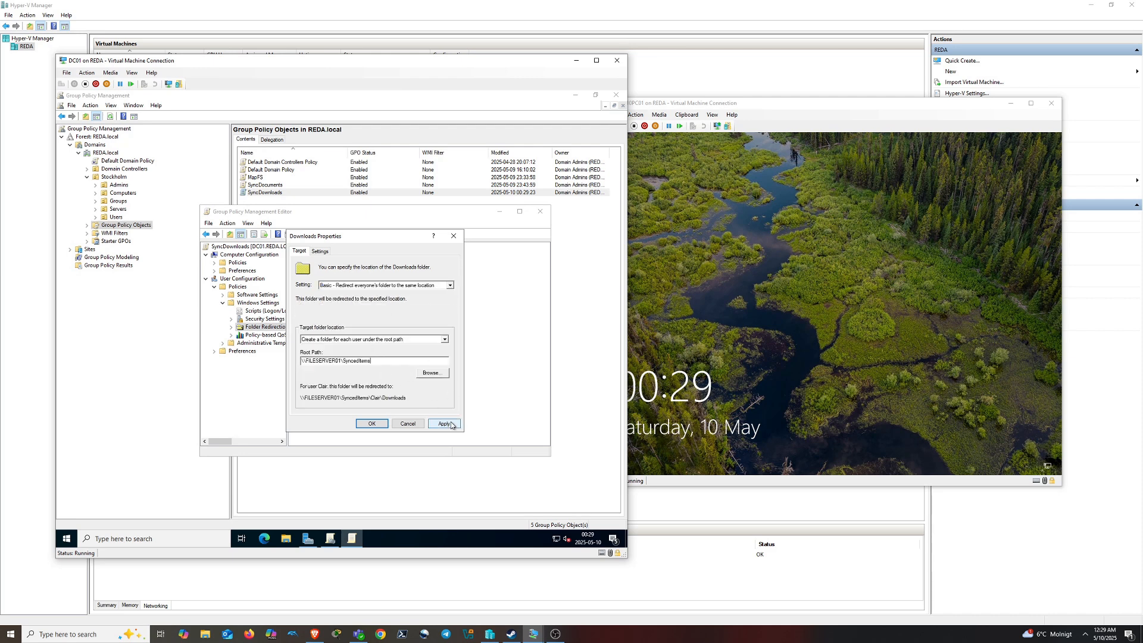
pyautogui.click(384, 423)
pyautogui.click(370, 361)
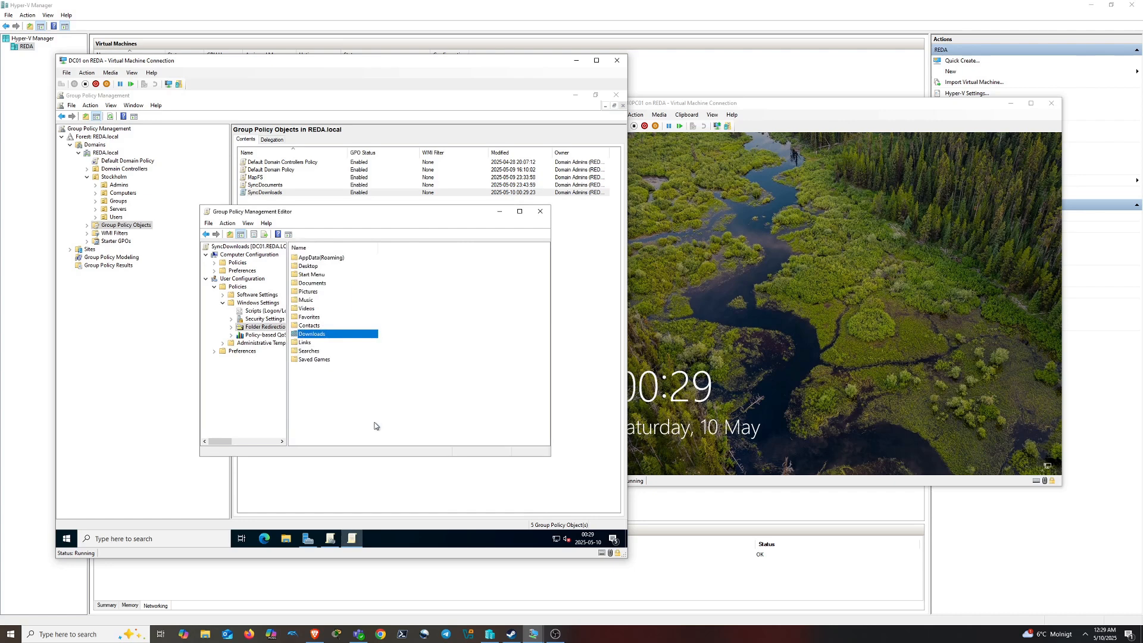
pyautogui.click(539, 211)
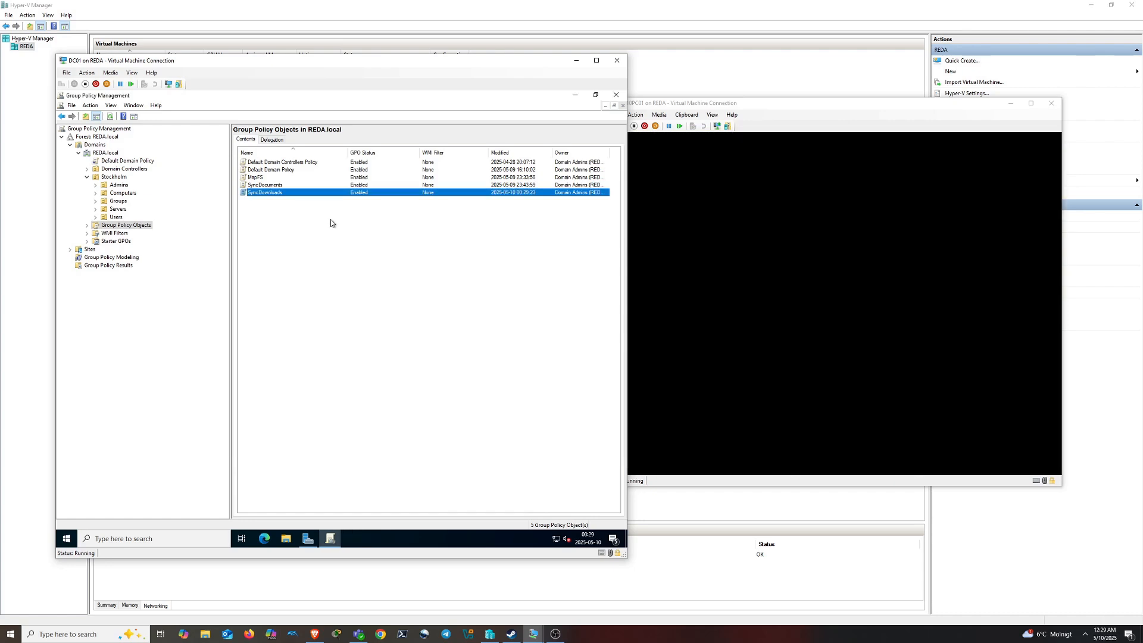
pyautogui.rightClick(292, 227)
# Create a new GPO named SyncPictures and open it for editing
pyautogui.click(328, 232)
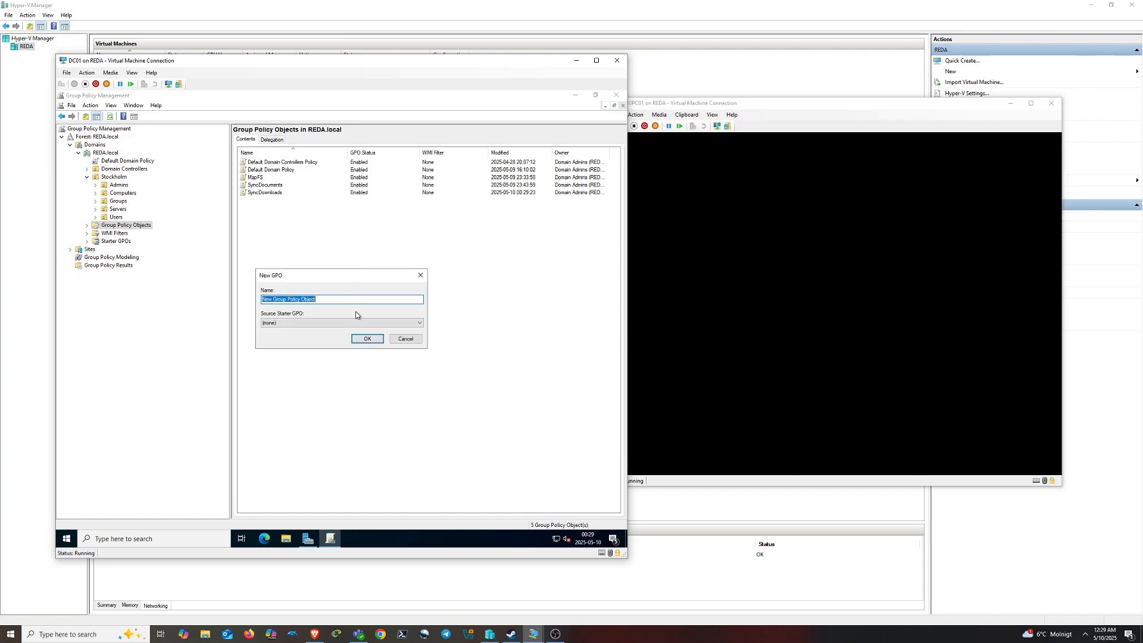
pyautogui.write('SyncPictures')
pyautogui.click(367, 338)
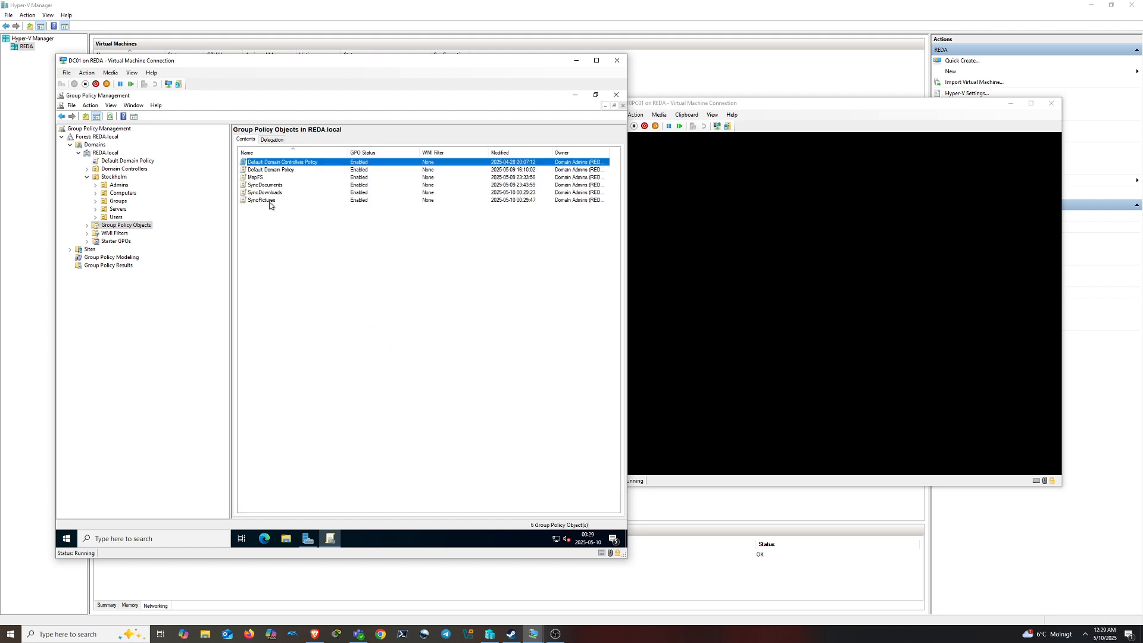
pyautogui.rightClick(270, 205)
pyautogui.click(284, 213)
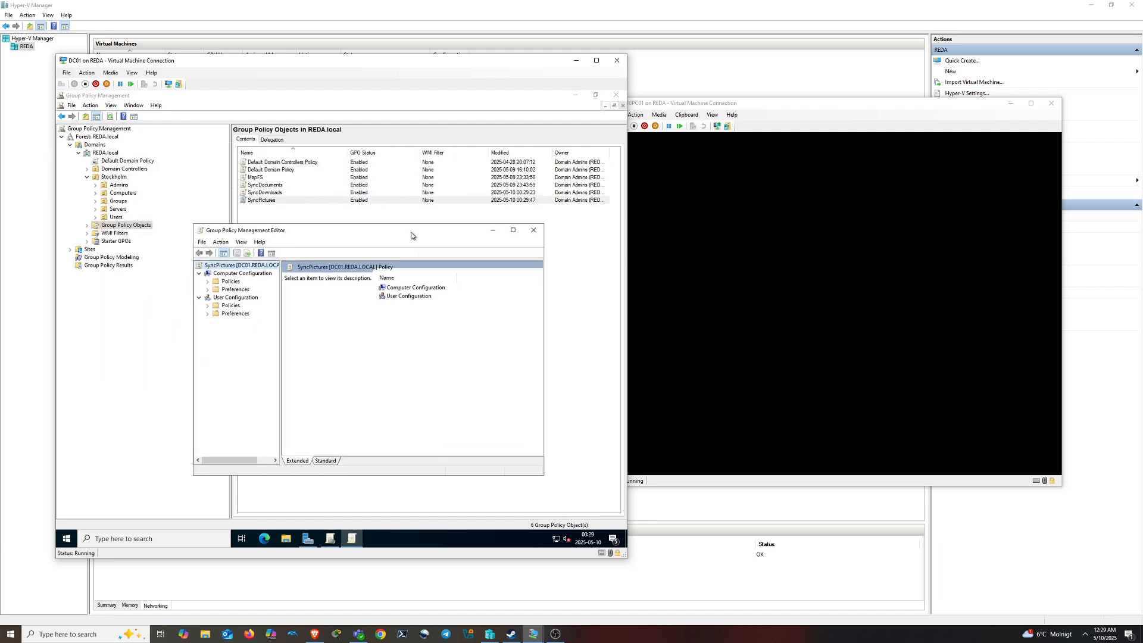
pyautogui.moveTo(410, 235); pyautogui.dragTo(414, 237)
# Open the Pictures properties under User Configuration > Windows Settings > Folder Redirection
pyautogui.click(211, 308)
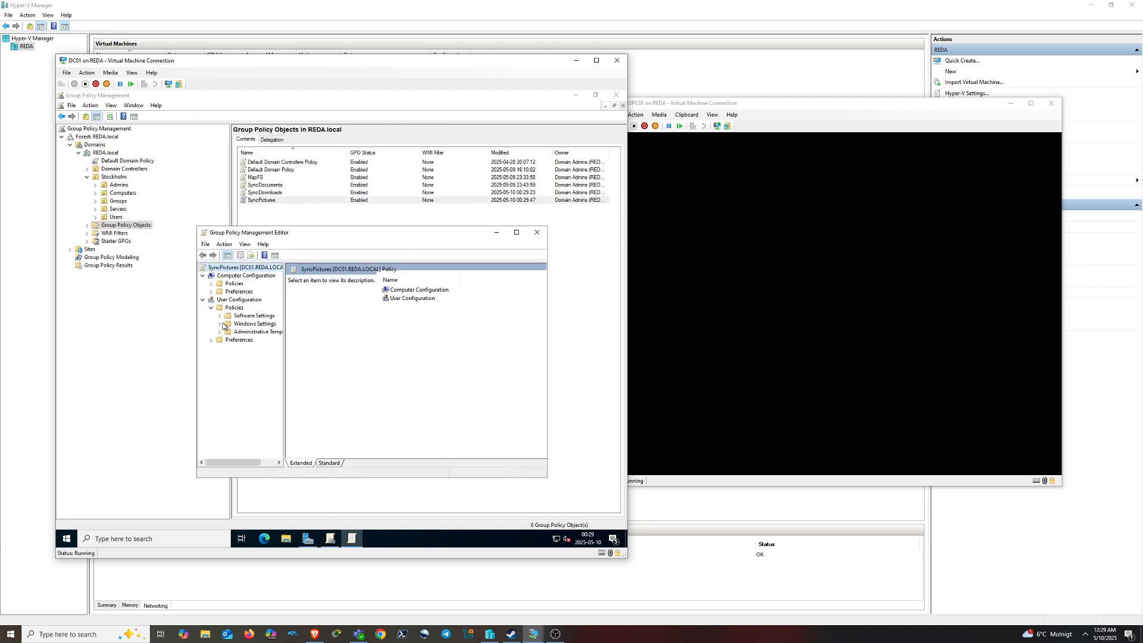
pyautogui.click(221, 324)
pyautogui.click(262, 347)
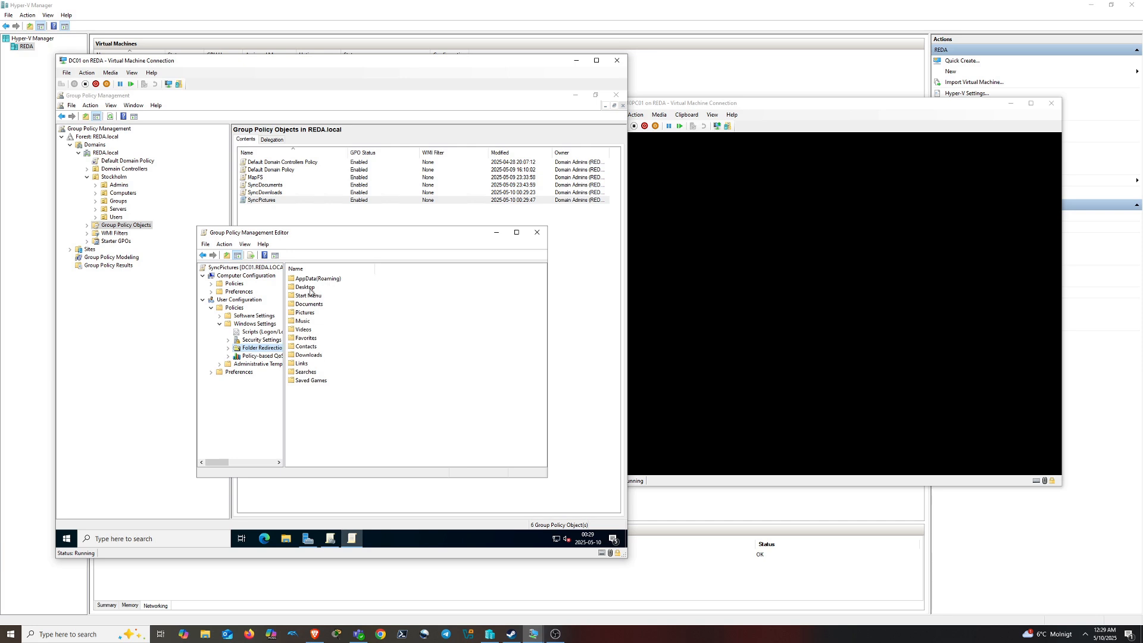
pyautogui.click(305, 313)
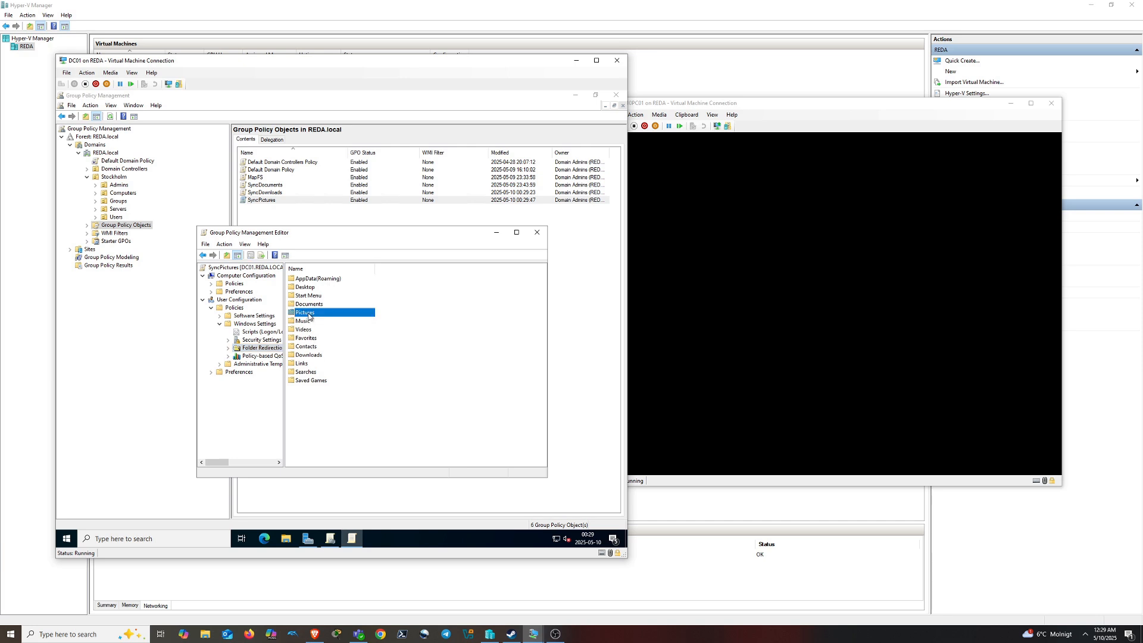
pyautogui.rightClick(322, 317)
pyautogui.click(337, 319)
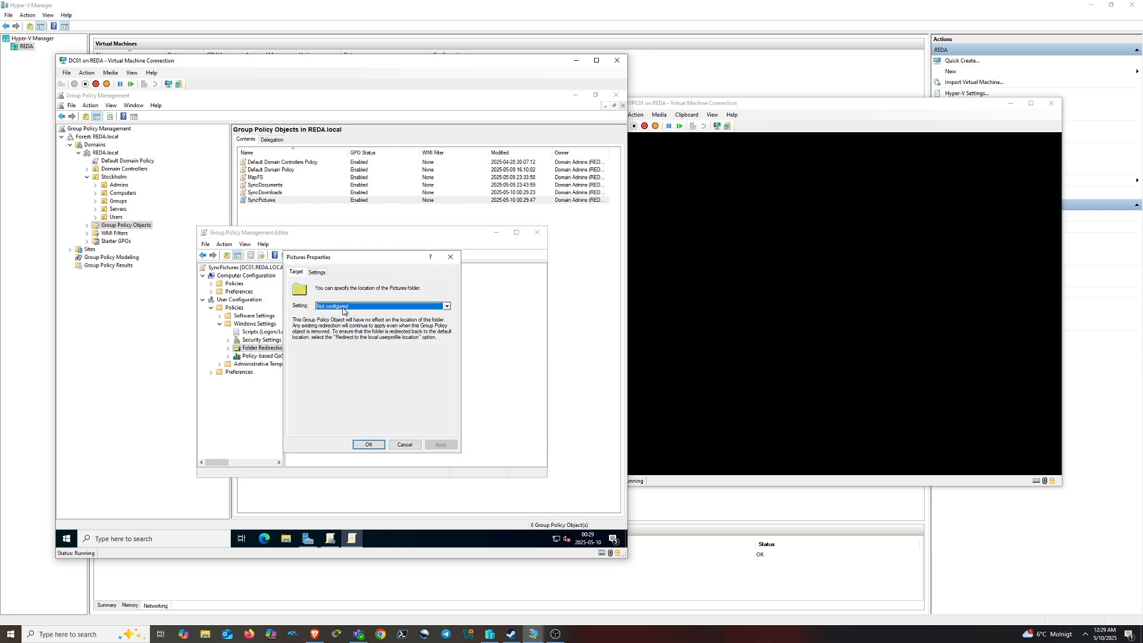
# Set Pictures to Basic redirection with root path \\FILESERVER01\SyncedItems and close the editor
pyautogui.click(346, 306)
pyautogui.click(345, 320)
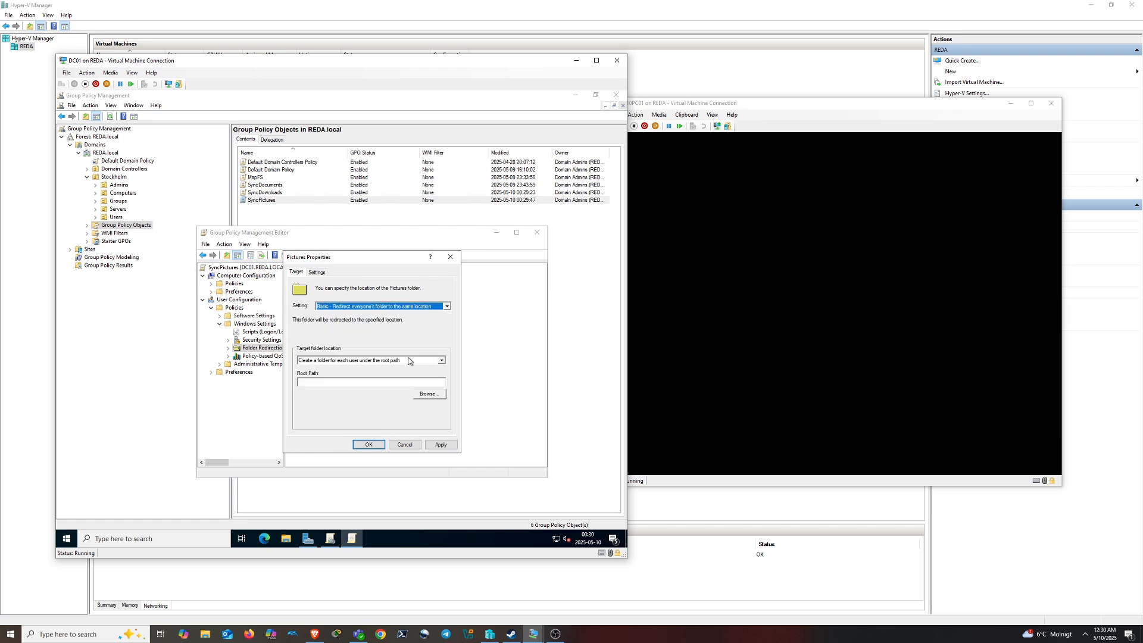
pyautogui.click(415, 383)
pyautogui.write('\\\\FILESERVER01\\SyncedItems')
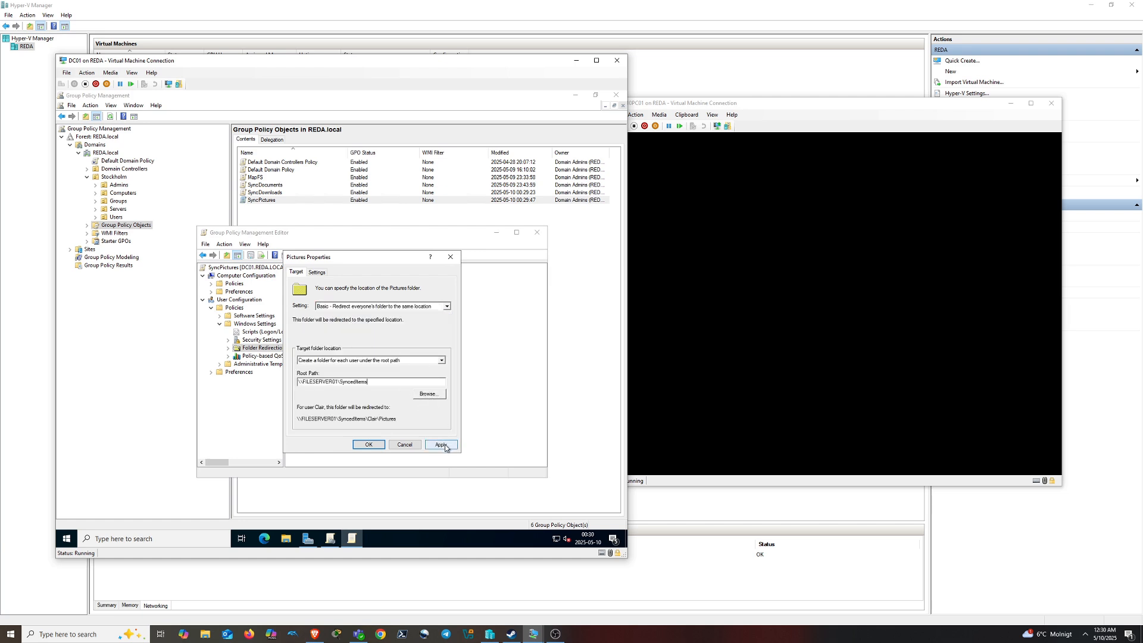
pyautogui.click(444, 445)
pyautogui.click(374, 361)
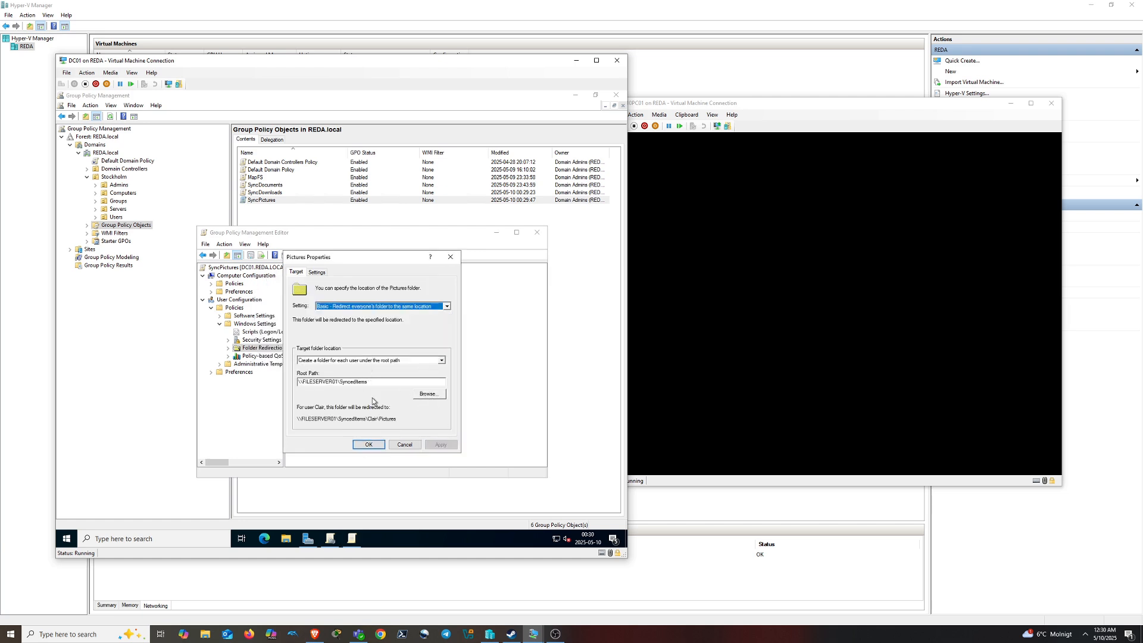
pyautogui.click(368, 445)
pyautogui.click(537, 232)
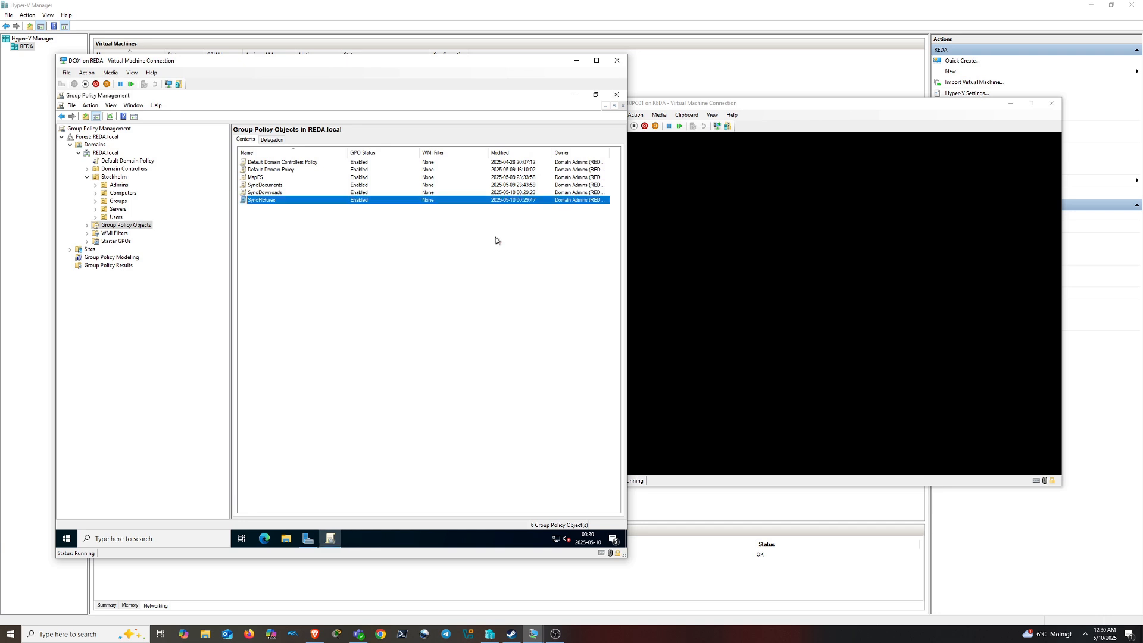
pyautogui.rightClick(278, 258)
# Create a new GPO named 'SyncVideoes' and open it for editing
pyautogui.click(322, 264)
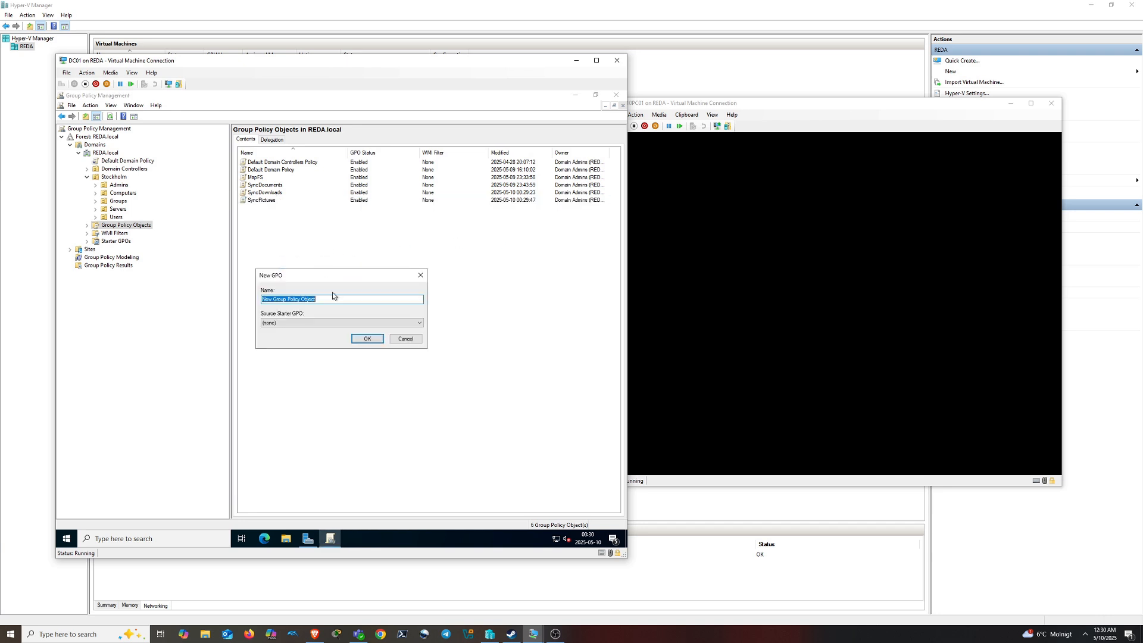
pyautogui.write('SyncVideoes')
pyautogui.click(365, 339)
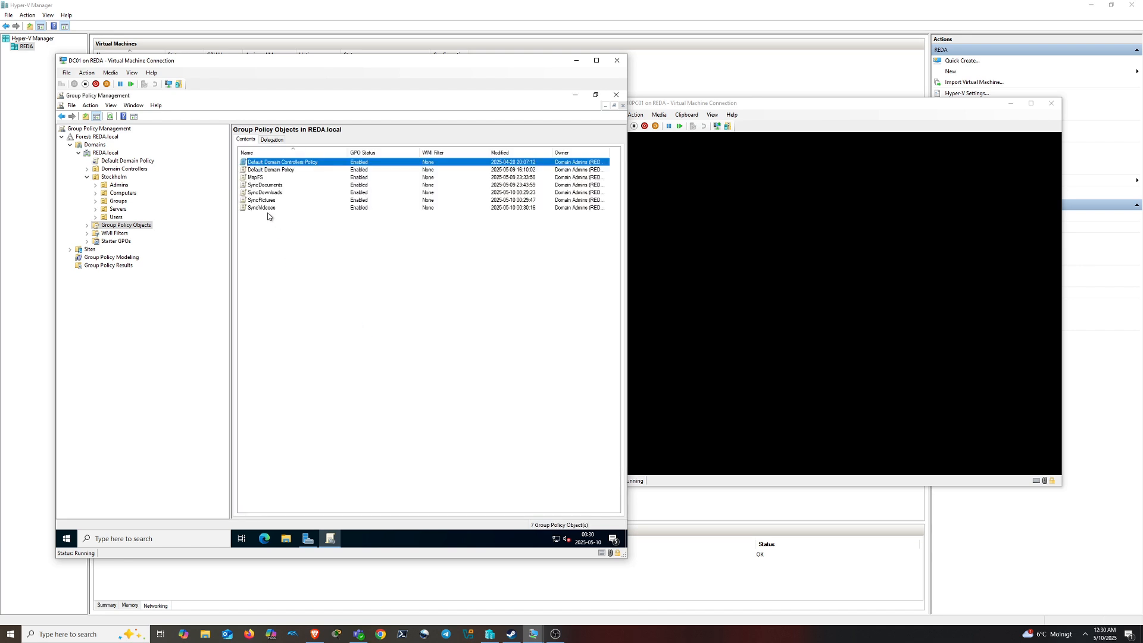
pyautogui.rightClick(265, 208)
pyautogui.click(294, 214)
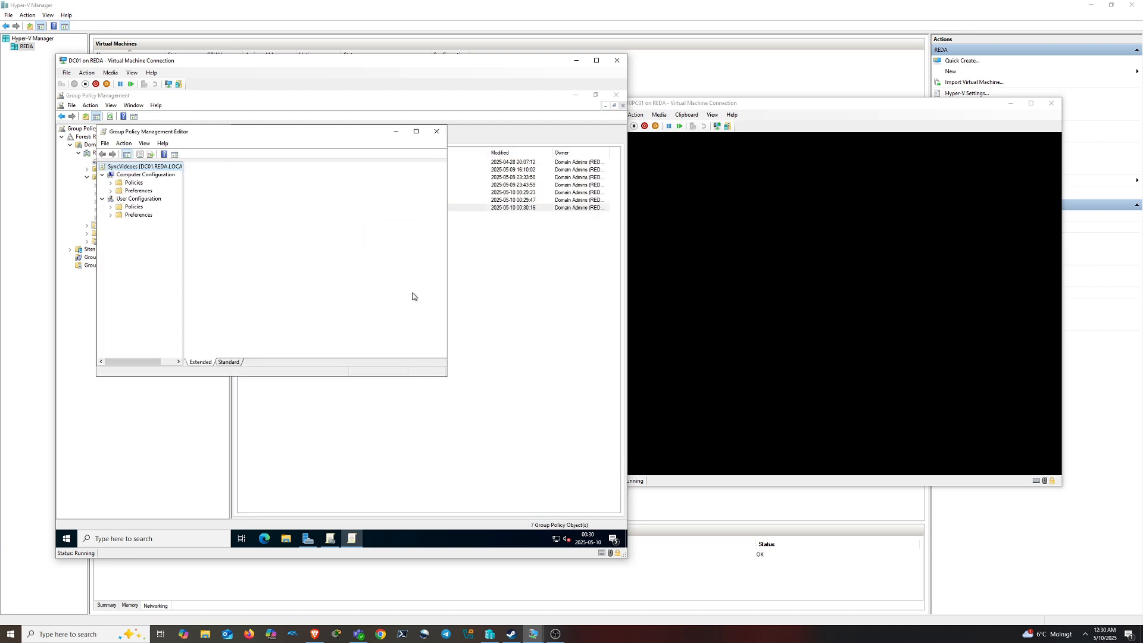
# Open the Videos properties under User Configuration > Windows Settings > Folder Redirection
pyautogui.click(111, 206)
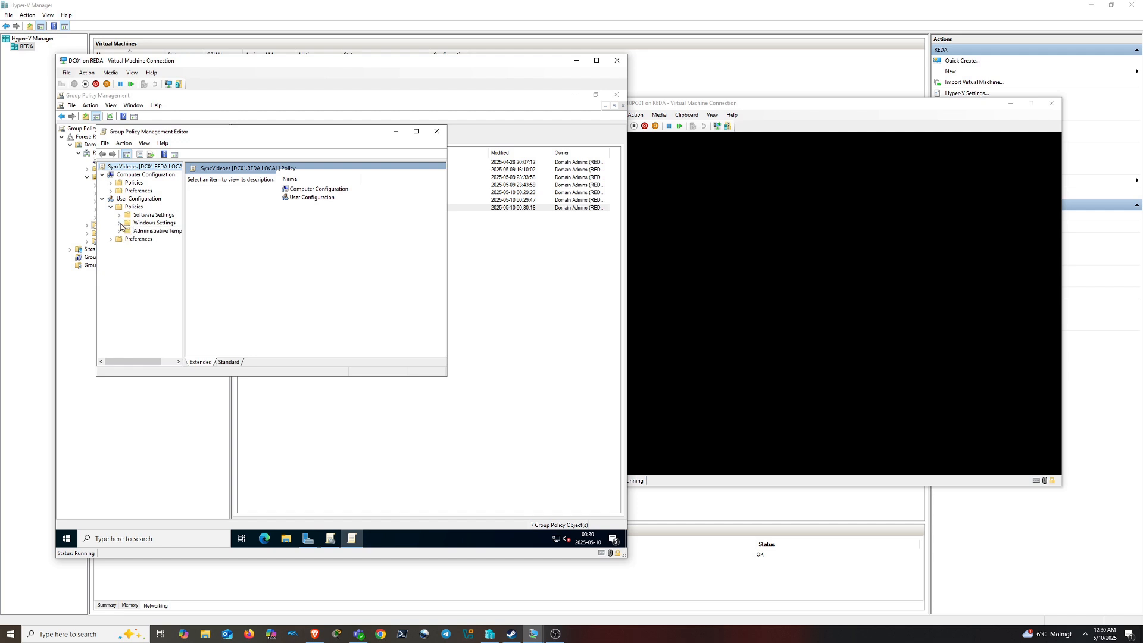
pyautogui.click(119, 223)
pyautogui.click(161, 247)
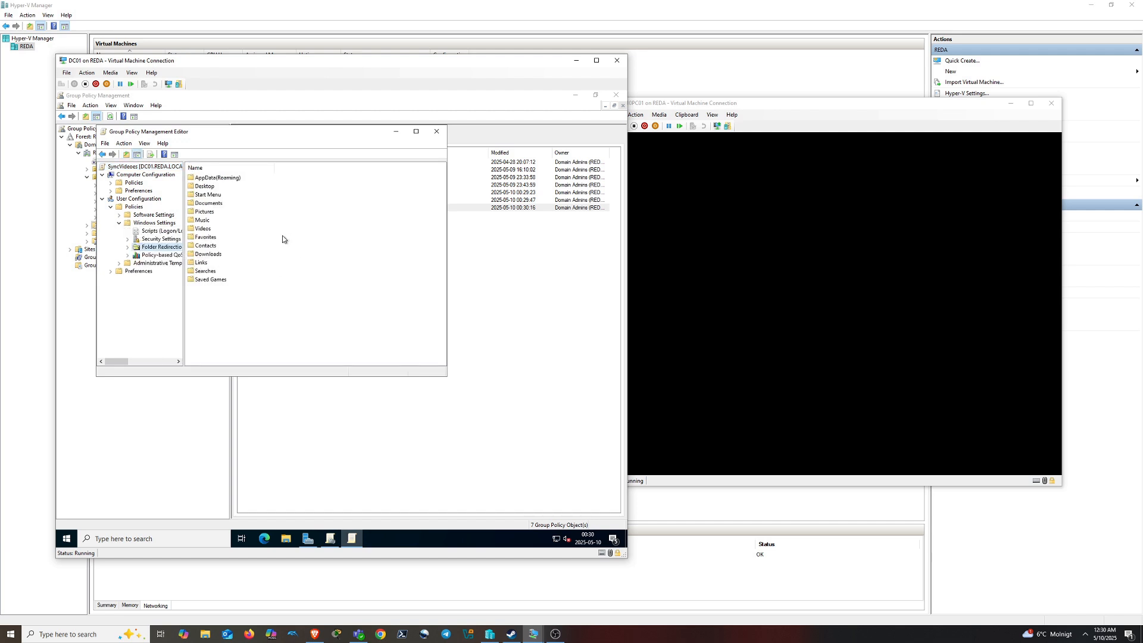
pyautogui.click(204, 229)
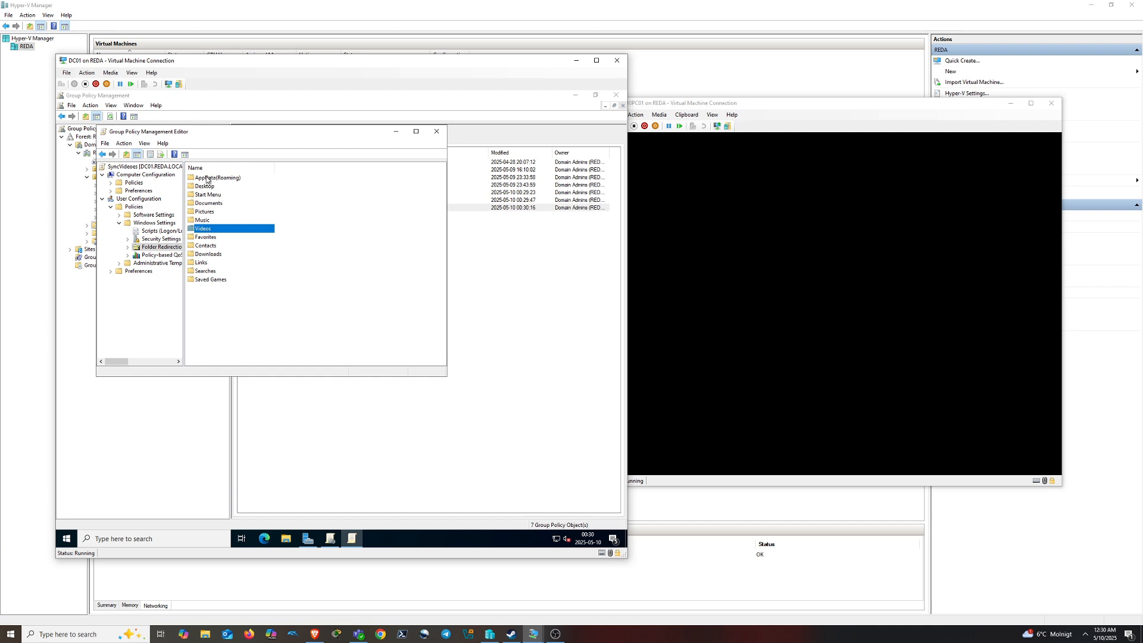
pyautogui.rightClick(206, 230)
pyautogui.click(238, 236)
# Set Videos to Basic redirection with root path \\FILESERVER01\SyncedItems and close the editor
pyautogui.click(268, 205)
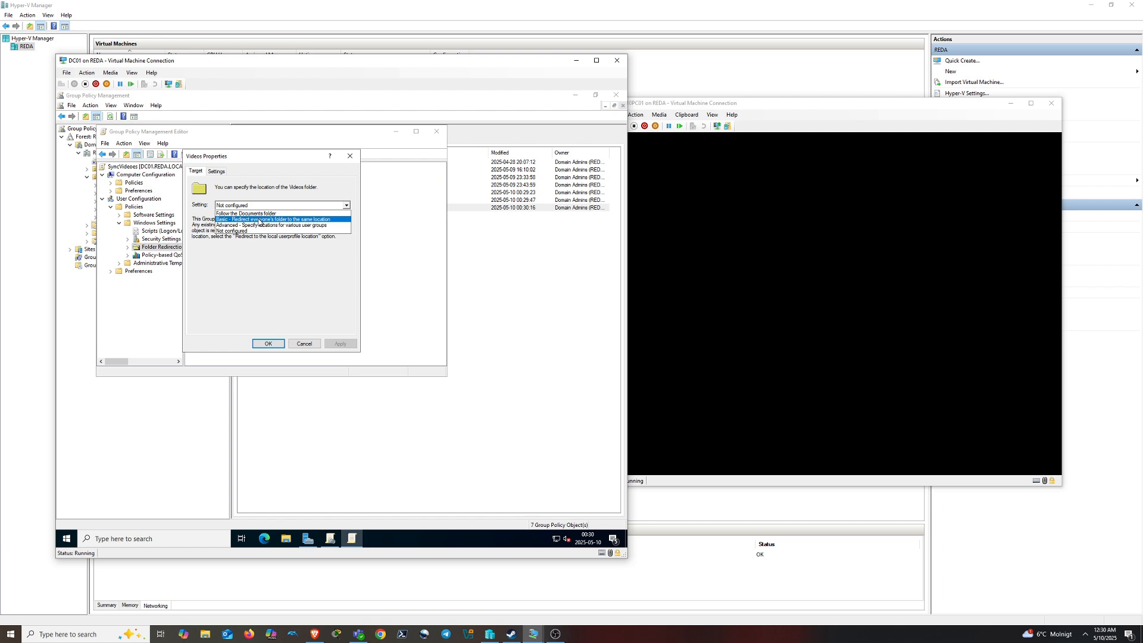
pyautogui.click(258, 219)
pyautogui.click(265, 281)
pyautogui.write('\\\\FILESERVER01\\SyncedItems')
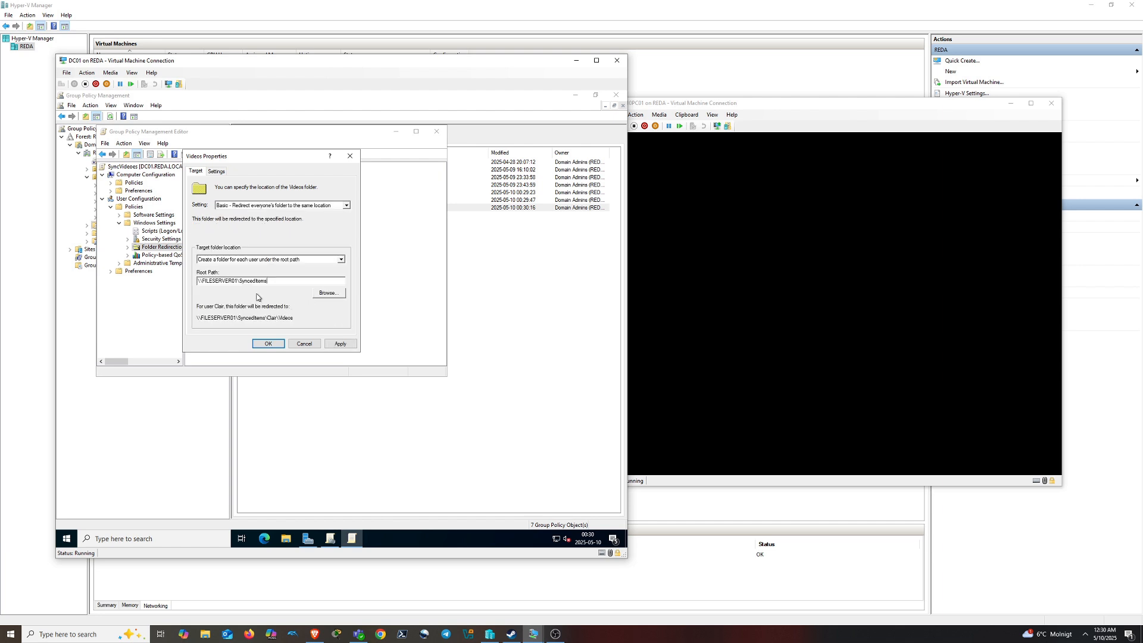
pyautogui.click(340, 343)
pyautogui.click(371, 360)
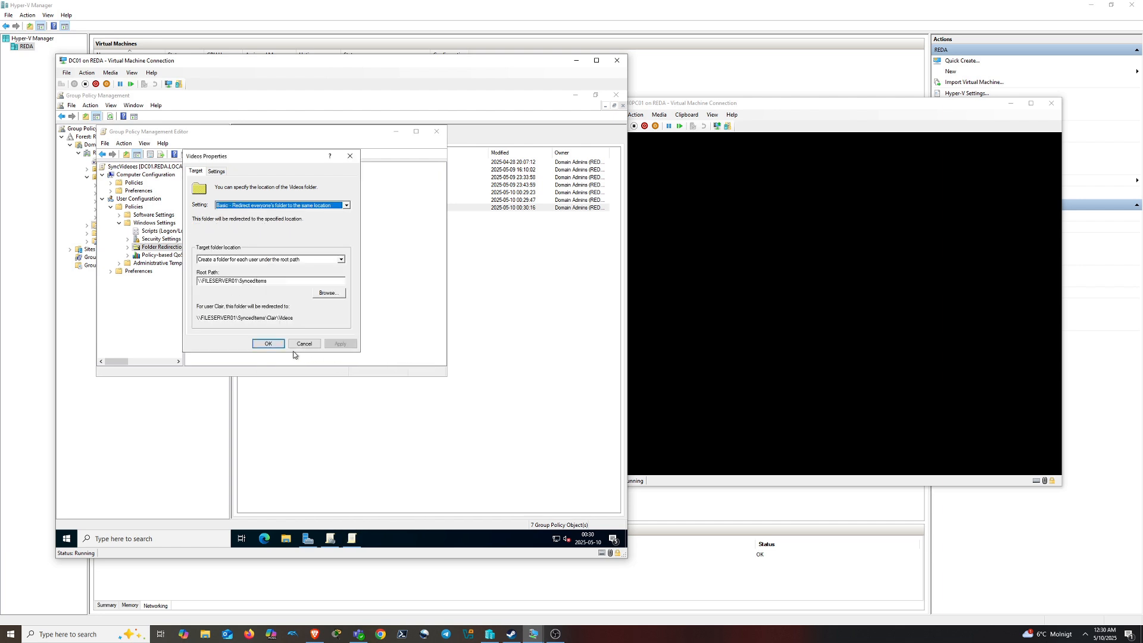
pyautogui.click(267, 344)
pyautogui.click(437, 131)
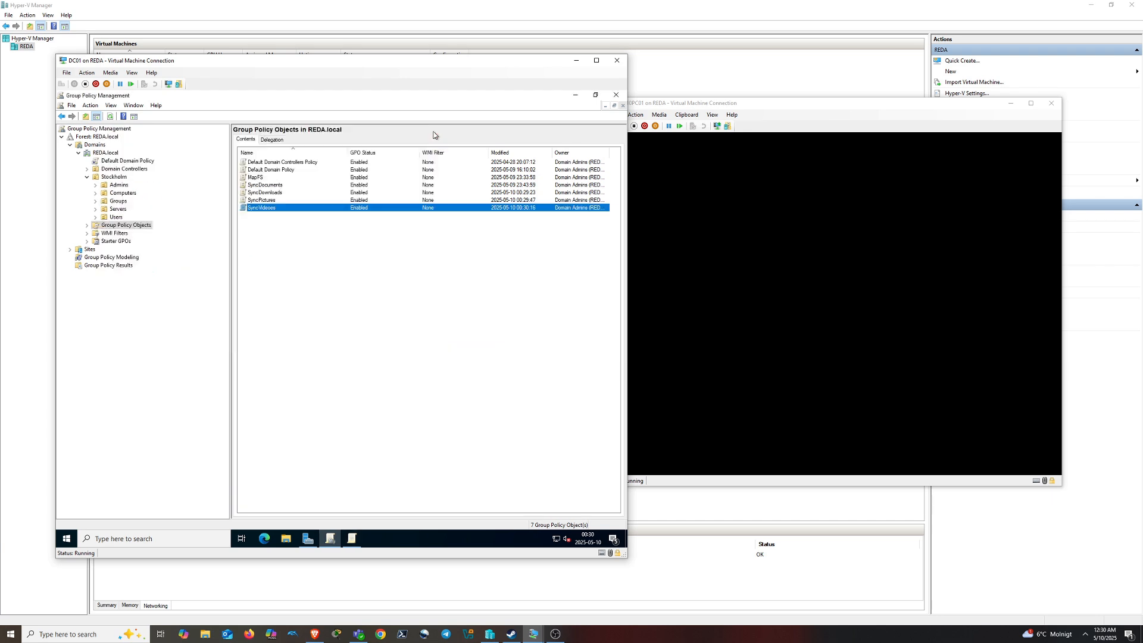
# Link the selected Sync GPOs to the Users OU and close the link results
pyautogui.click(355, 264)
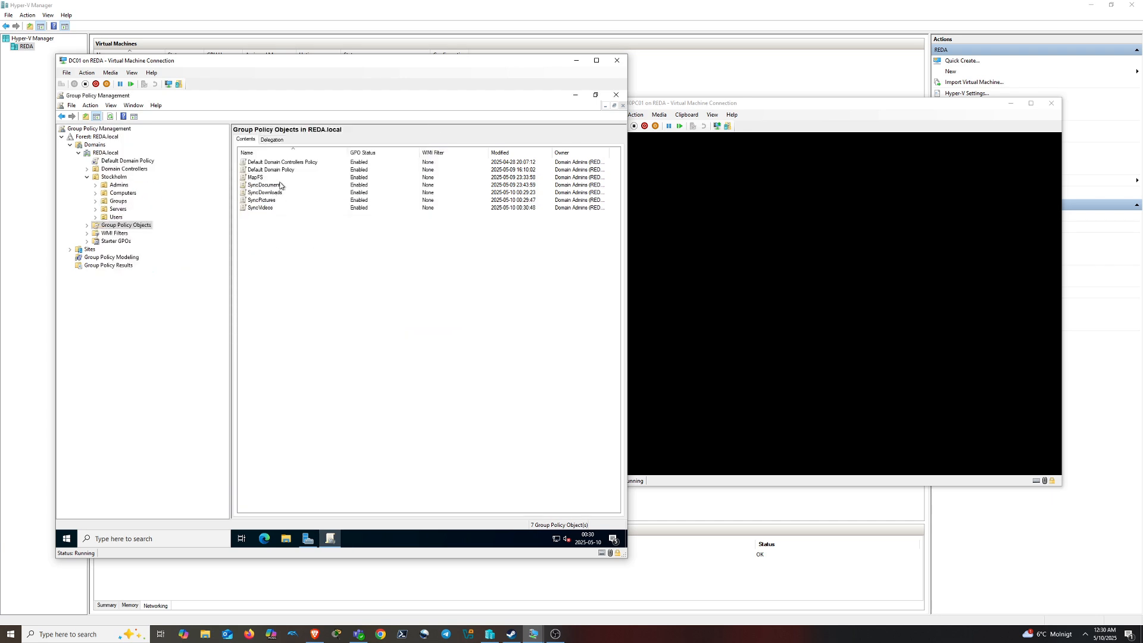
pyautogui.moveTo(267, 234); pyautogui.dragTo(116, 218)
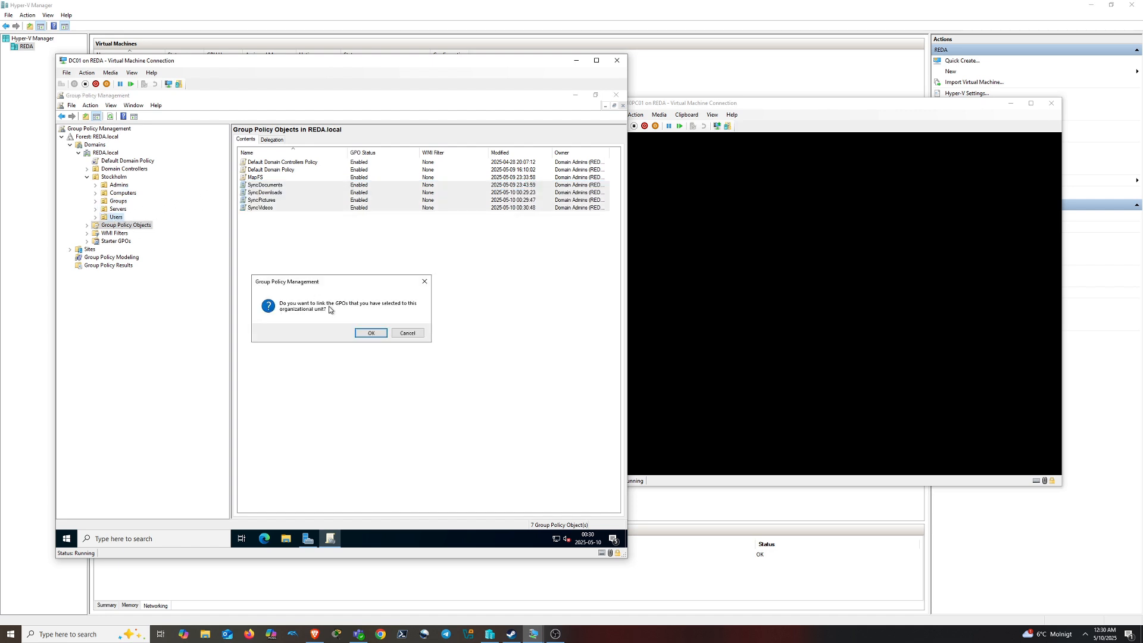
pyautogui.click(370, 332)
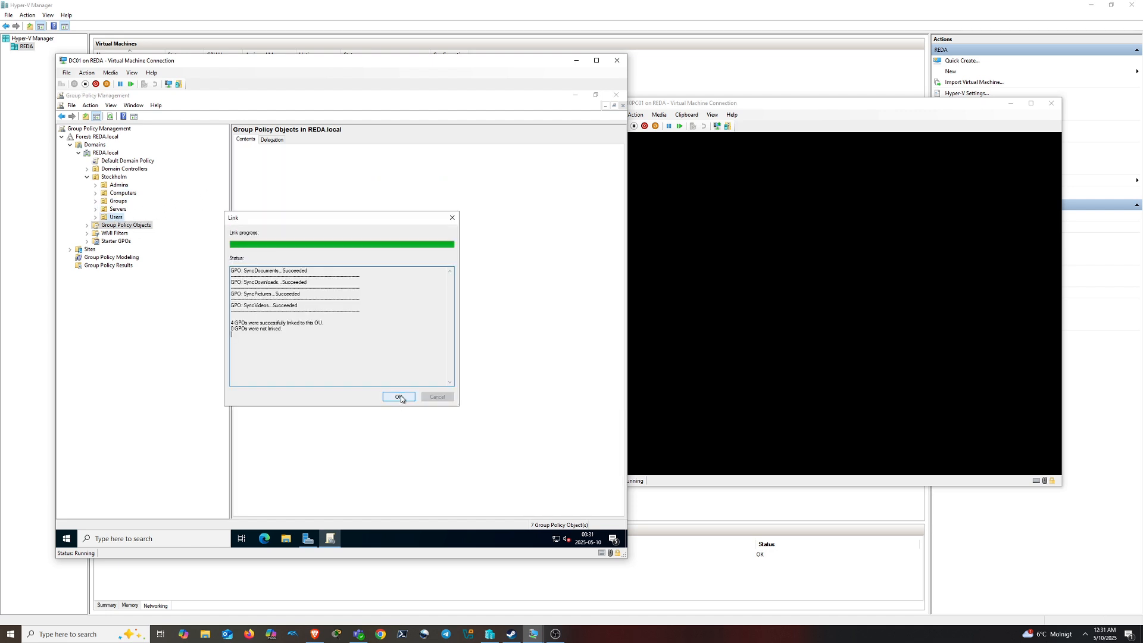
pyautogui.click(400, 396)
# Link the four Sync GPOs to the Admins OU as well, then wake WIN10PC01's sign-in screen
pyautogui.moveTo(281, 232); pyautogui.dragTo(110, 188)
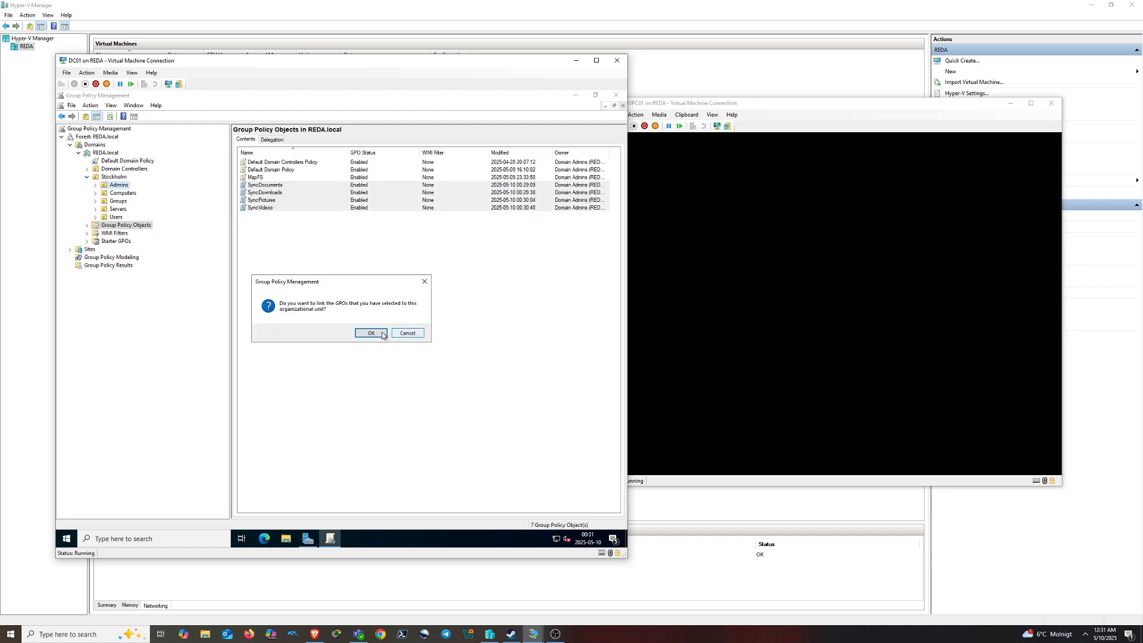
pyautogui.click(371, 331)
pyautogui.click(398, 396)
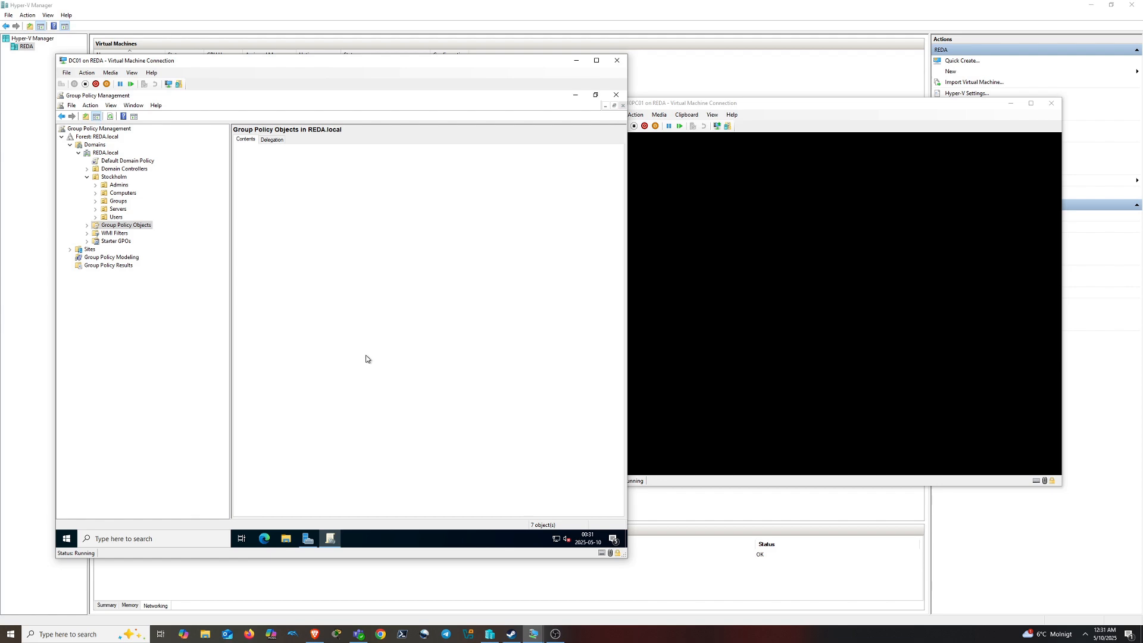
pyautogui.click(818, 340)
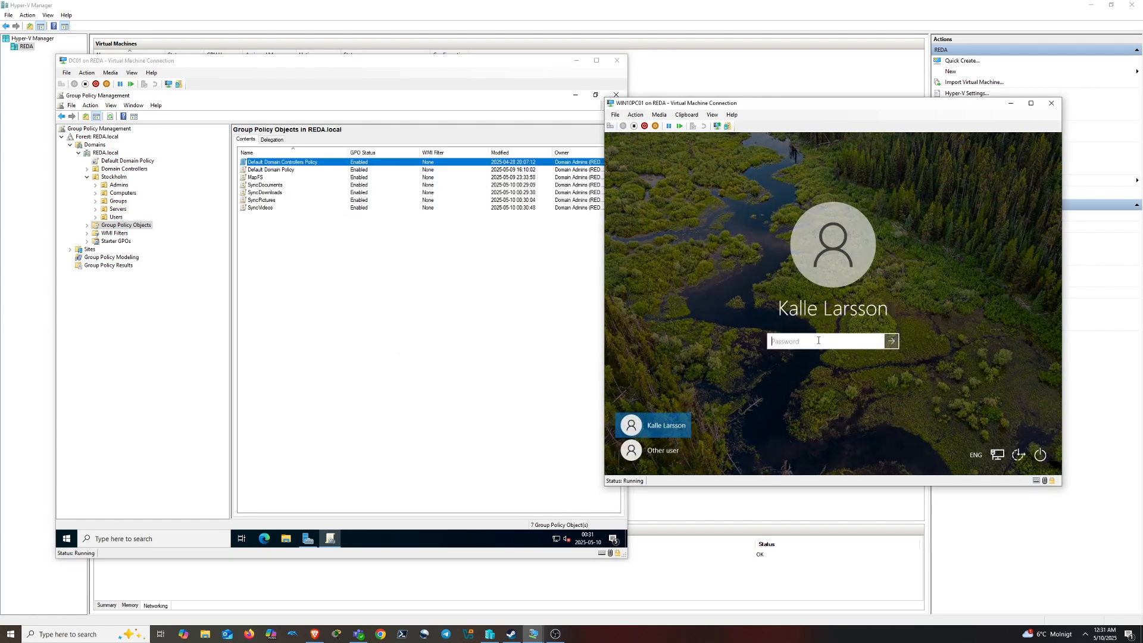
# Sign in to WIN10PC01 through Other user with the domain user's name and password
pyautogui.click(671, 453)
pyautogui.write('kaka')
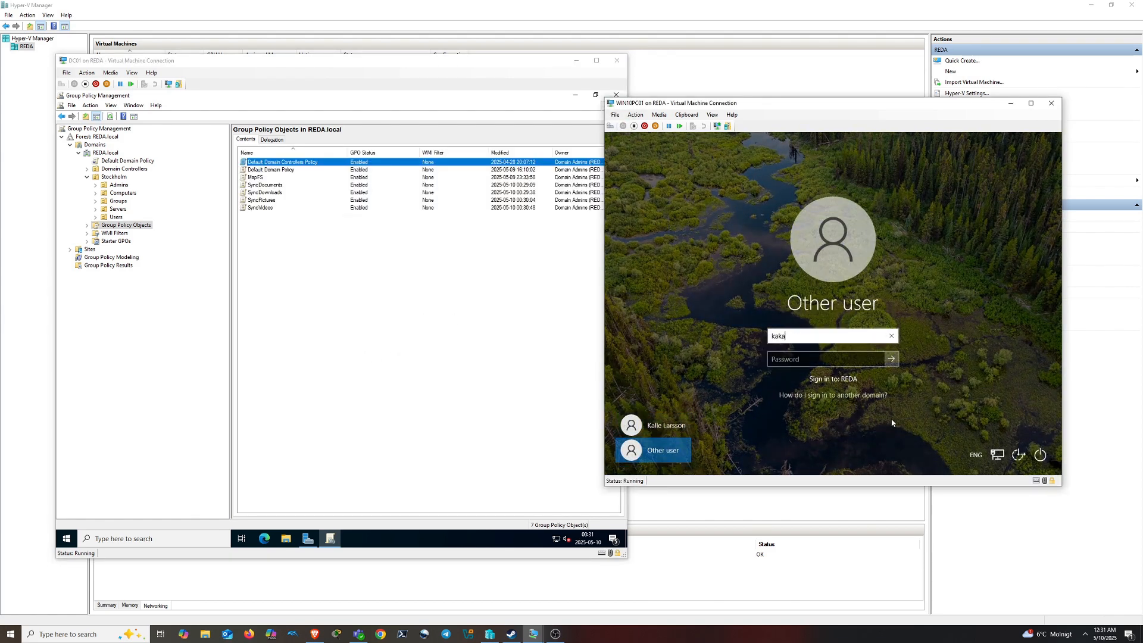
pyautogui.press('Tab')
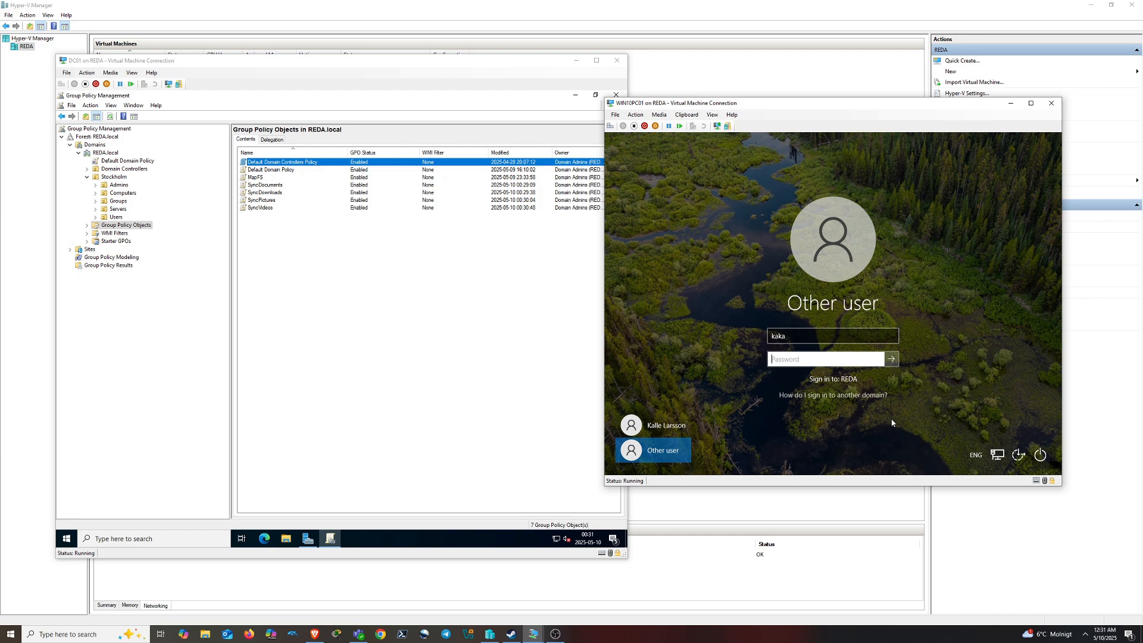
pyautogui.write('•••••')
pyautogui.press('Return')
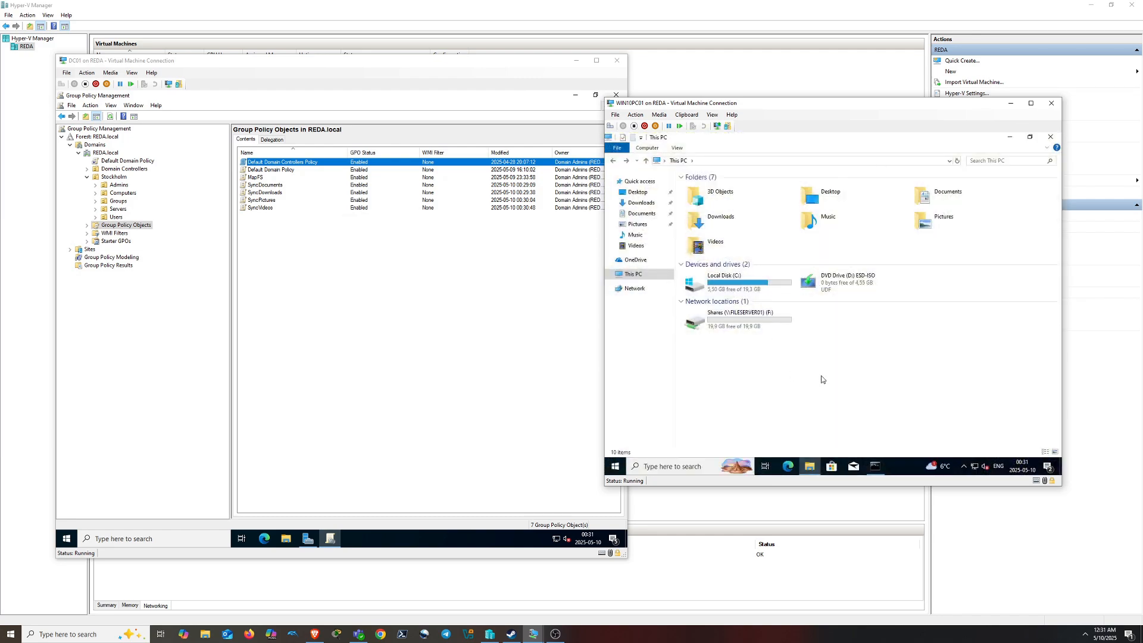
# Refresh the This PC view on the WIN10PC01 desktop
pyautogui.rightClick(827, 369)
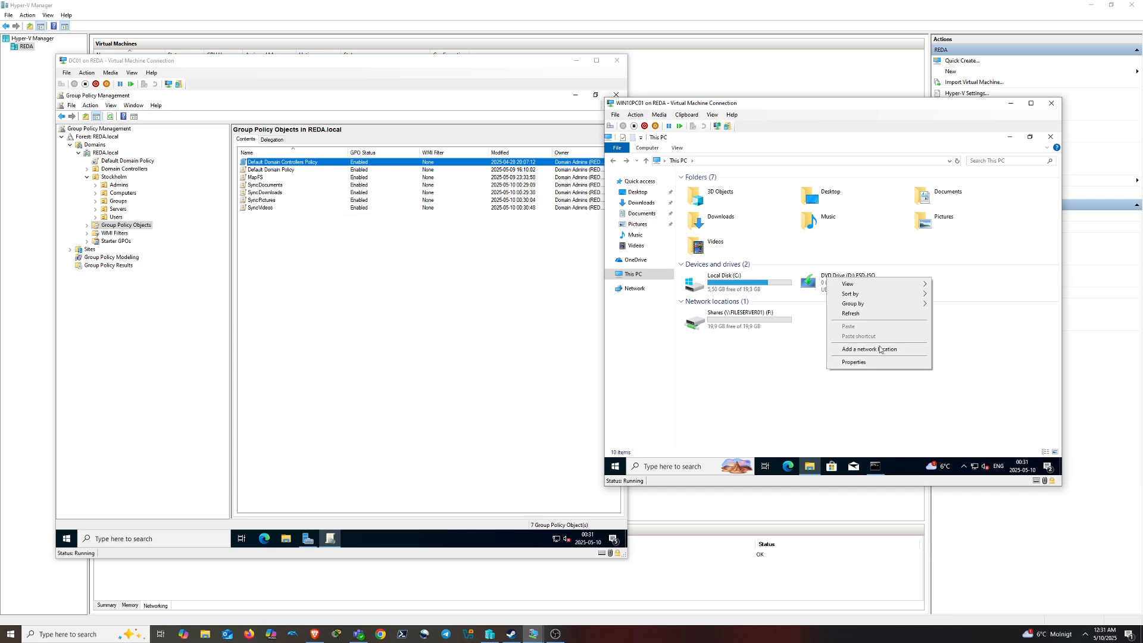
pyautogui.click(886, 316)
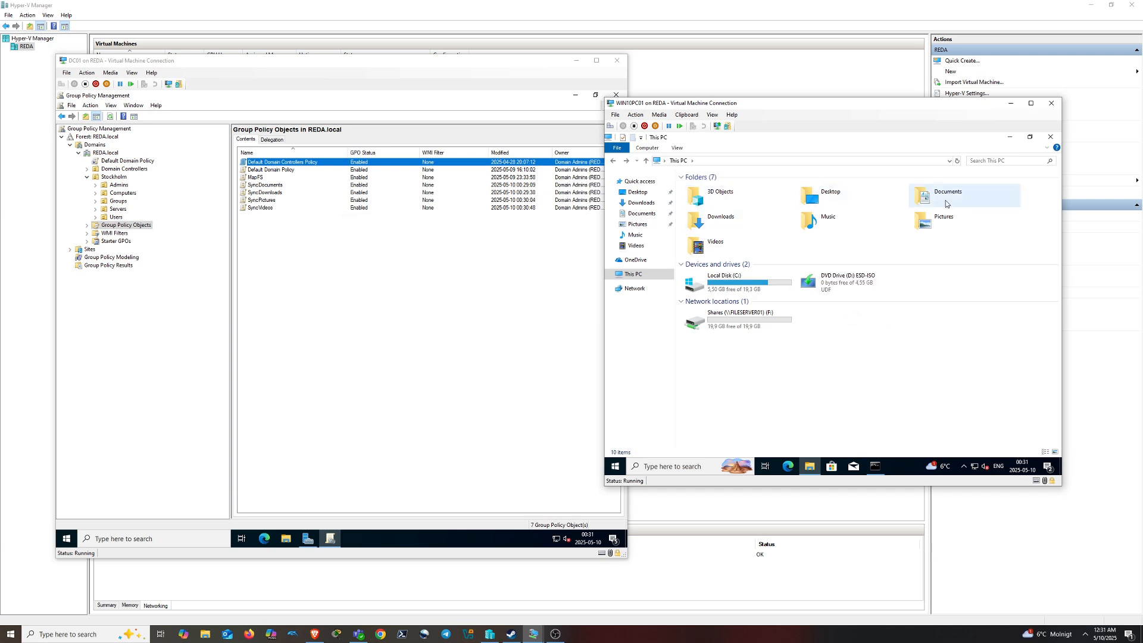
pyautogui.click(677, 467)
# Run gpupdate /force in Command Prompt on WIN10PC01 and accept logging off
pyautogui.write('cmd')
pyautogui.press('Return')
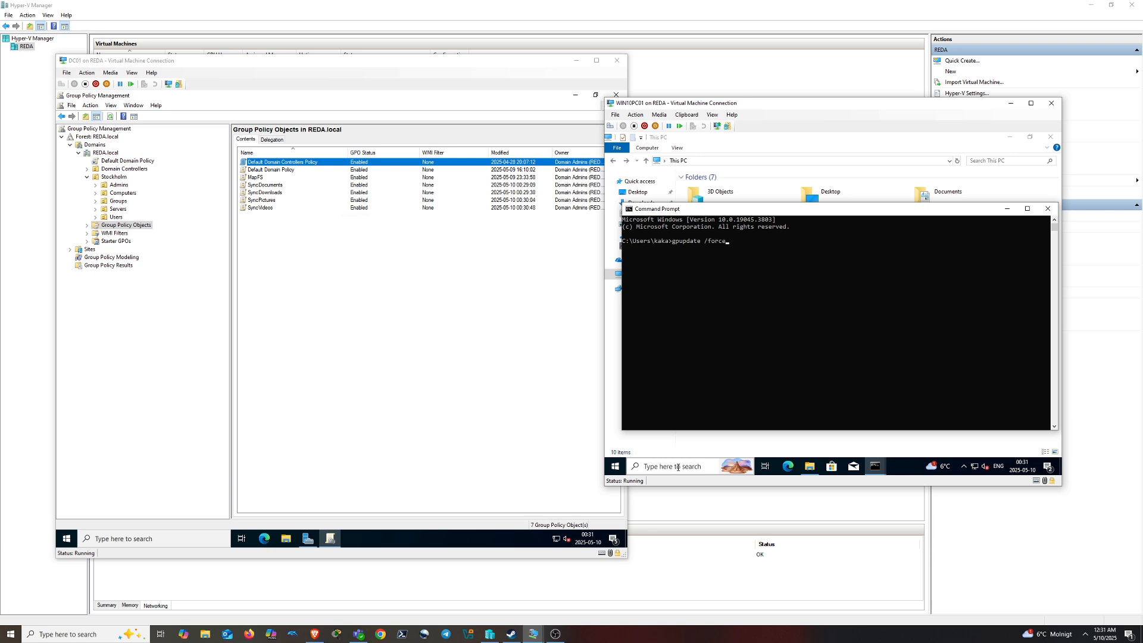
pyautogui.press('Return')
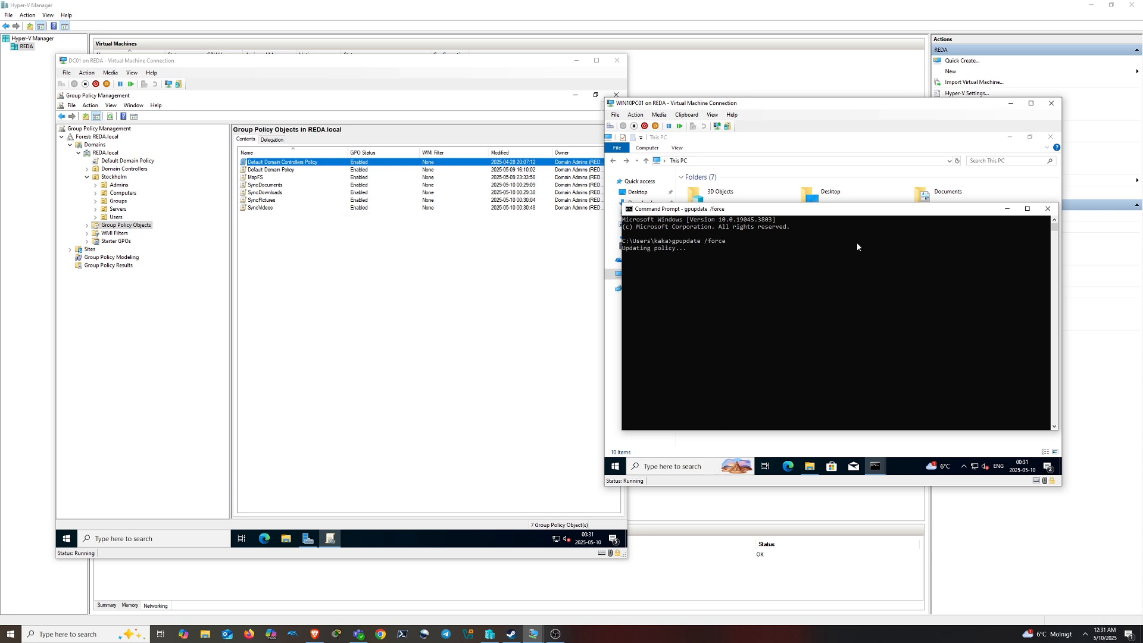
pyautogui.moveTo(840, 210); pyautogui.dragTo(843, 277)
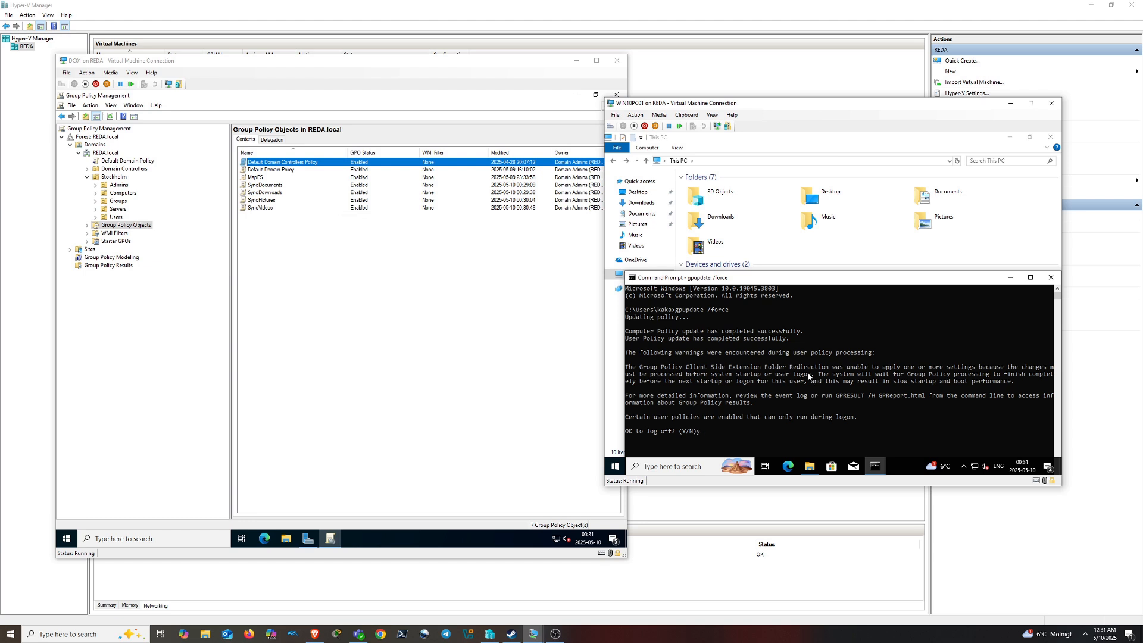
pyautogui.press('Return')
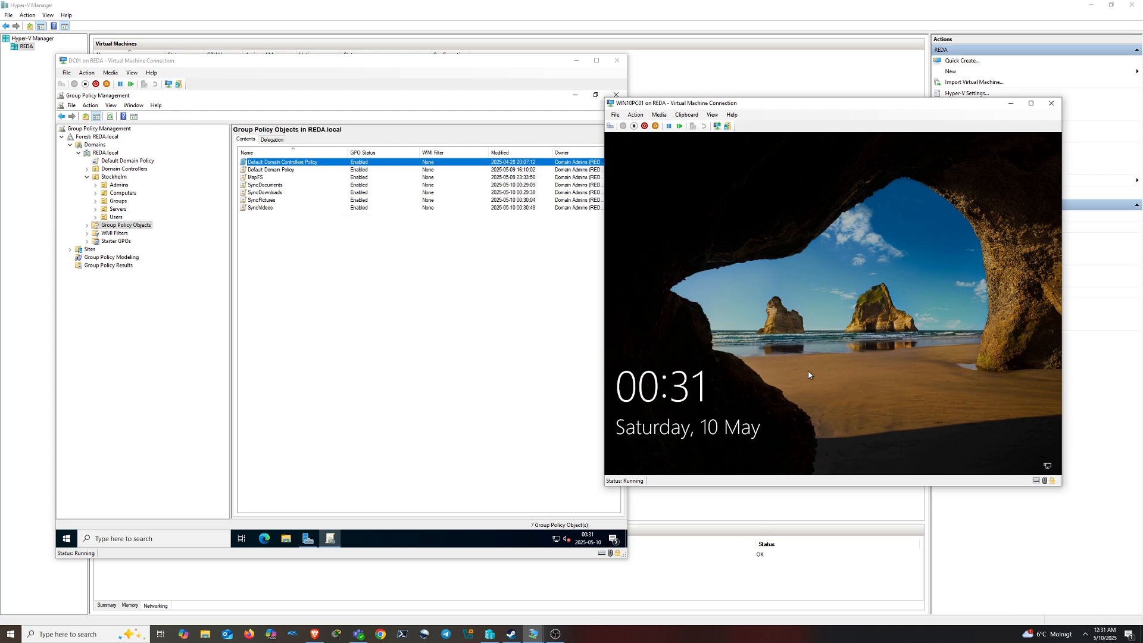
# Sign back in to WIN10PC01 with the user's password
pyautogui.click(655, 196)
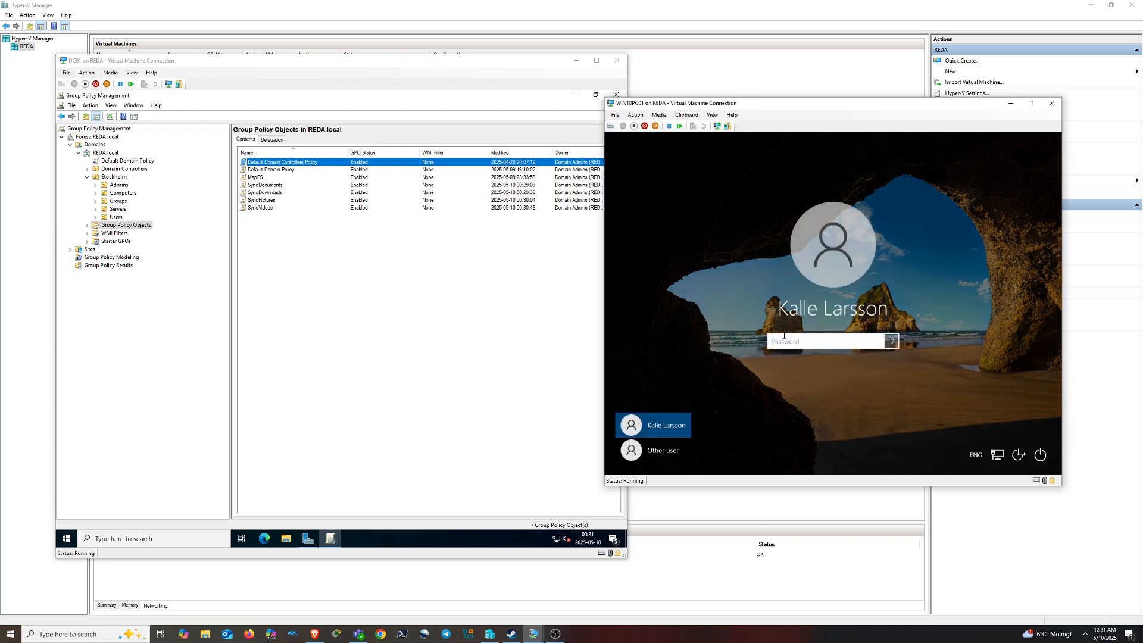
pyautogui.write('*******')
pyautogui.press('Return')
# Show the Group Policy Objects list on DC01, then open and refresh This PC on WIN10PC01
pyautogui.click(118, 208)
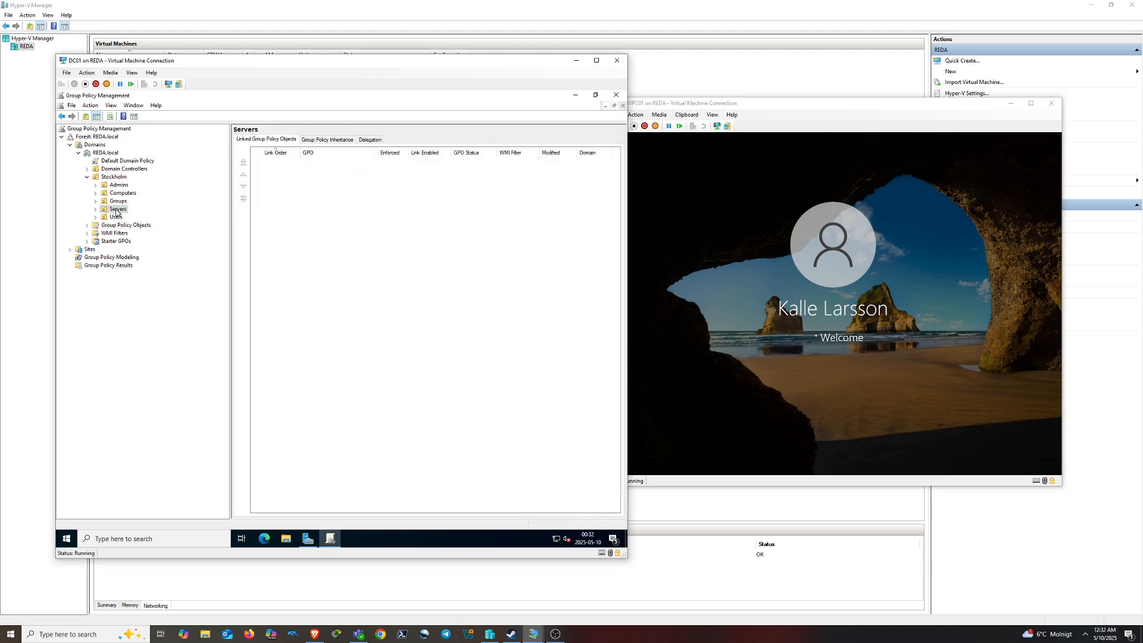
pyautogui.click(121, 225)
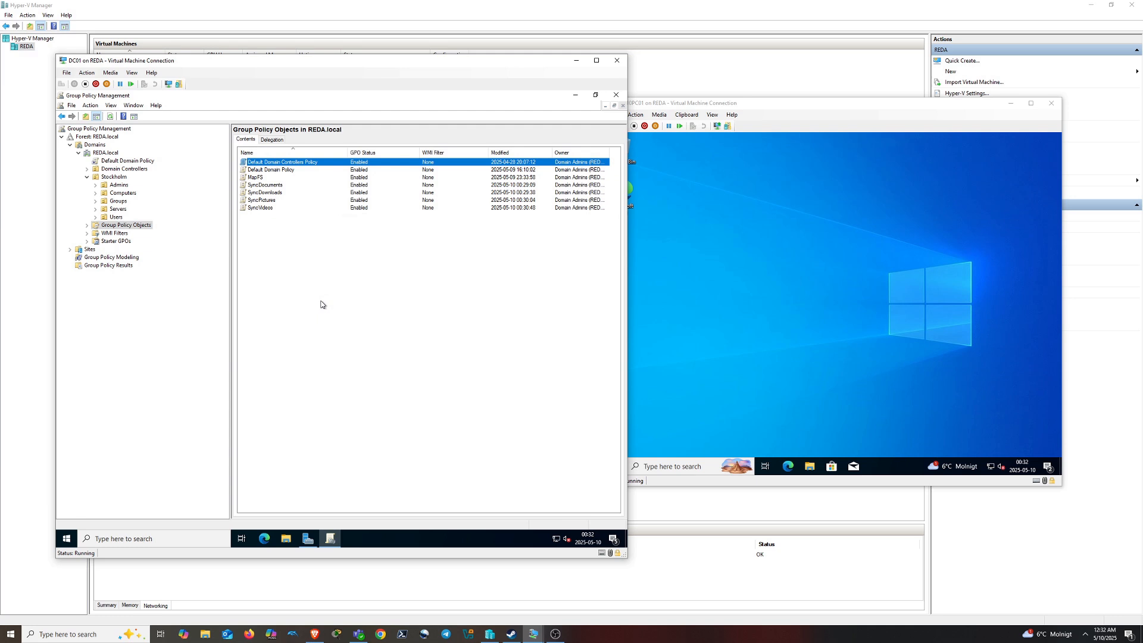
pyautogui.click(749, 318)
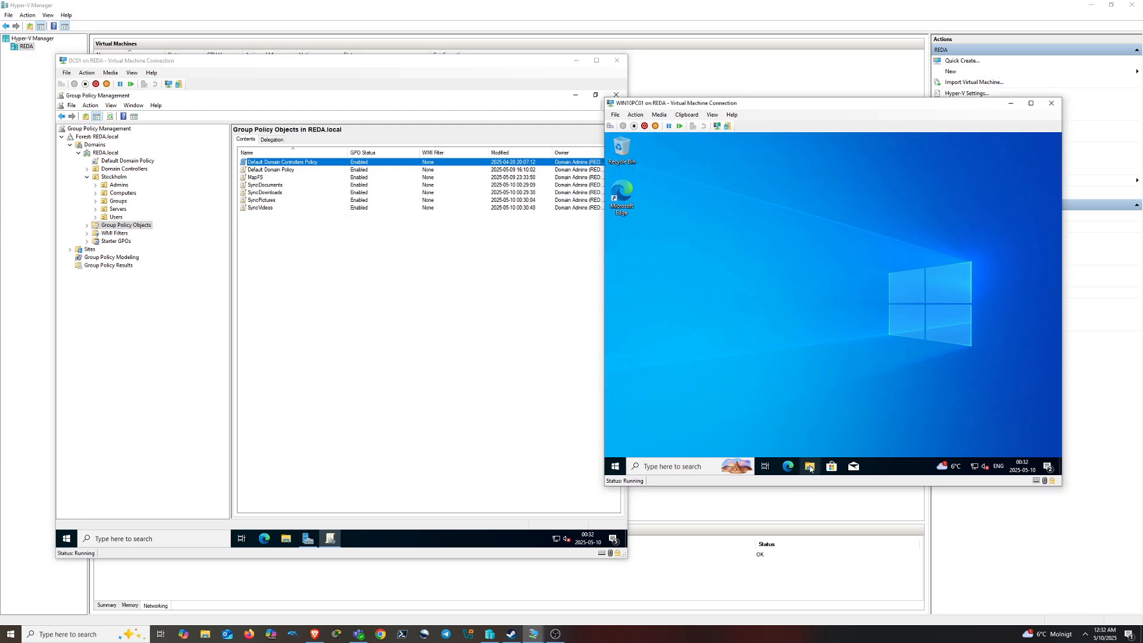
pyautogui.click(810, 468)
pyautogui.click(641, 275)
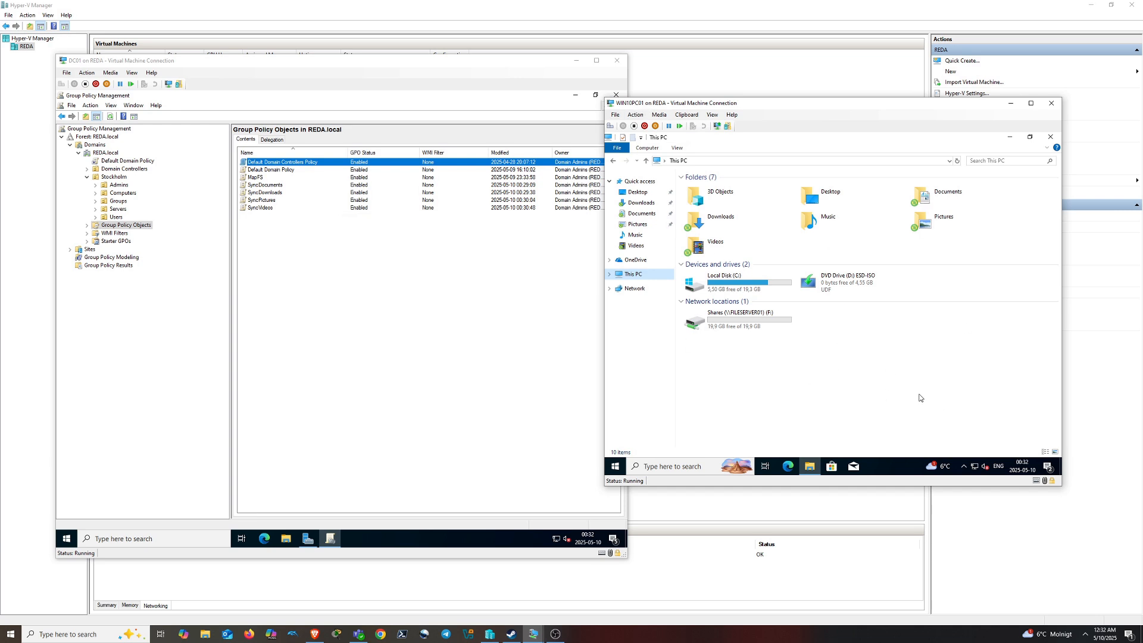
# Open Documents and create a new folder named Employees
pyautogui.click(928, 202)
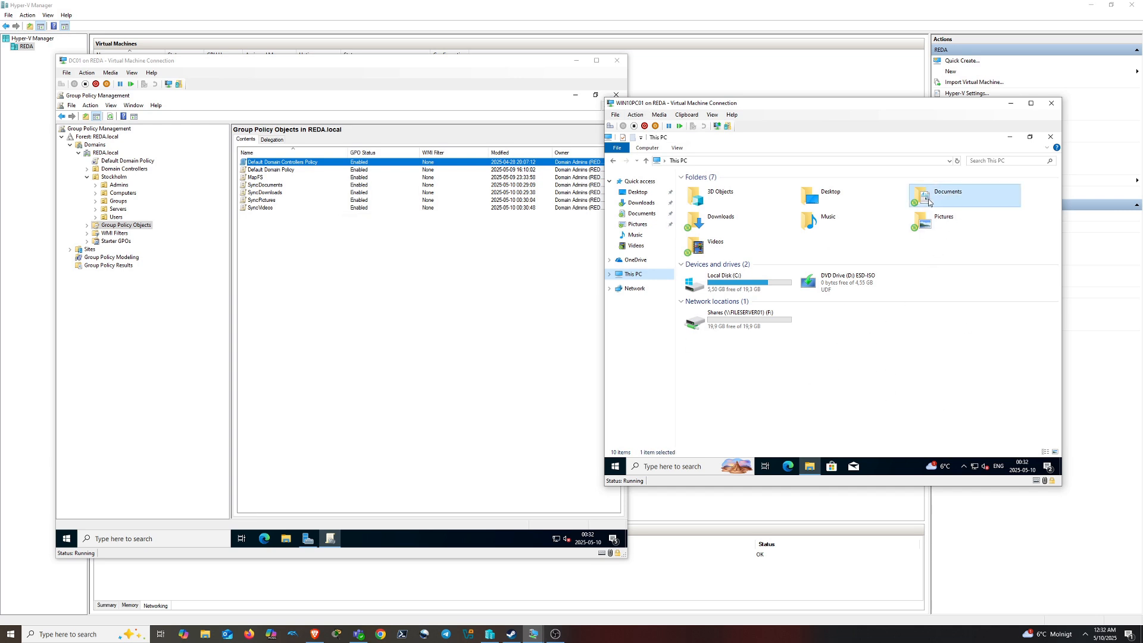
pyautogui.doubleClick(929, 203)
pyautogui.rightClick(766, 303)
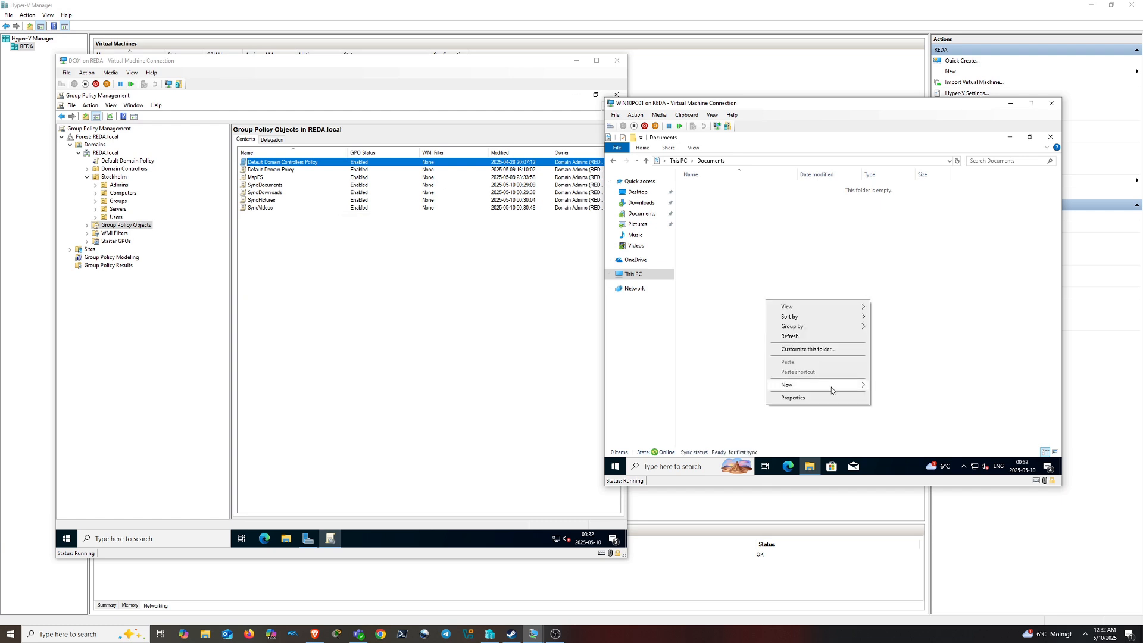
pyautogui.moveTo(831, 387)
pyautogui.click(890, 386)
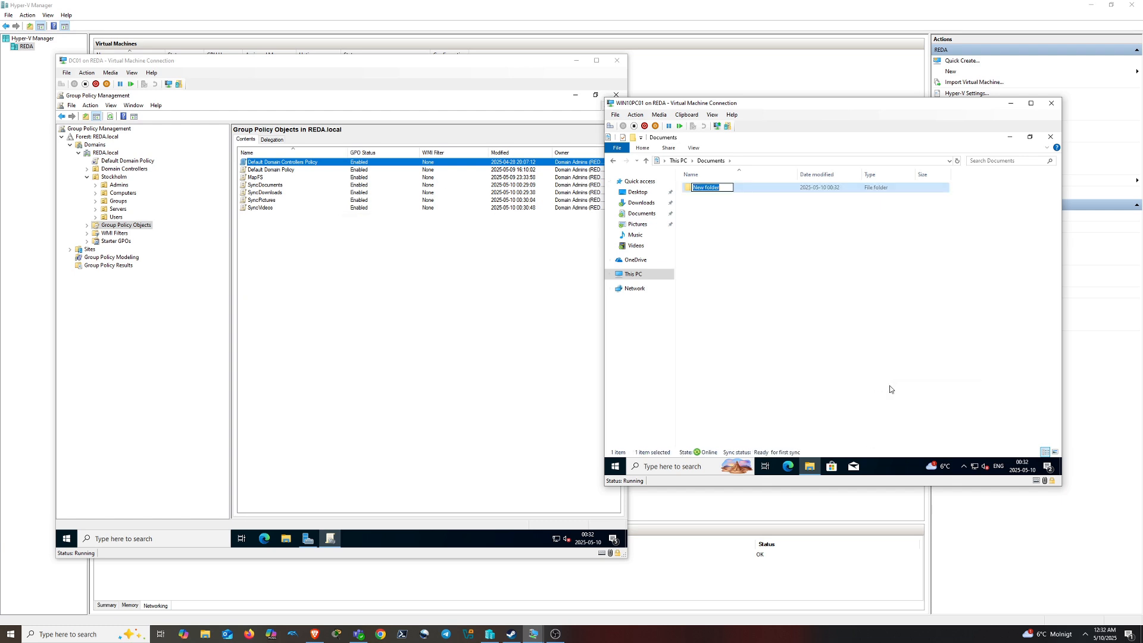
pyautogui.write('Salary')
pyautogui.press('BackSpace')
pyautogui.write('ies')
pyautogui.press('BackSpace')
pyautogui.press('BackSpace')
pyautogui.press('BackSpace')
pyautogui.press('BackSpace')
pyautogui.press('BackSpace')
pyautogui.press('BackSpace')
pyautogui.press('BackSpace')
pyautogui.press('BackSpace')
pyautogui.write('Phone numbers')
pyautogui.press('BackSpace')
pyautogui.press('BackSpace')
pyautogui.press('BackSpace')
pyautogui.press('BackSpace')
pyautogui.press('BackSpace')
pyautogui.press('BackSpace')
pyautogui.press('BackSpace')
pyautogui.press('BackSpace')
pyautogui.press('BackSpace')
pyautogui.press('BackSpace')
pyautogui.press('BackSpace')
pyautogui.press('BackSpace')
pyautogui.write('Emp')
pyautogui.press('Return')
# Create a new text document named Phone numbers in Documents
pyautogui.rightClick(709, 290)
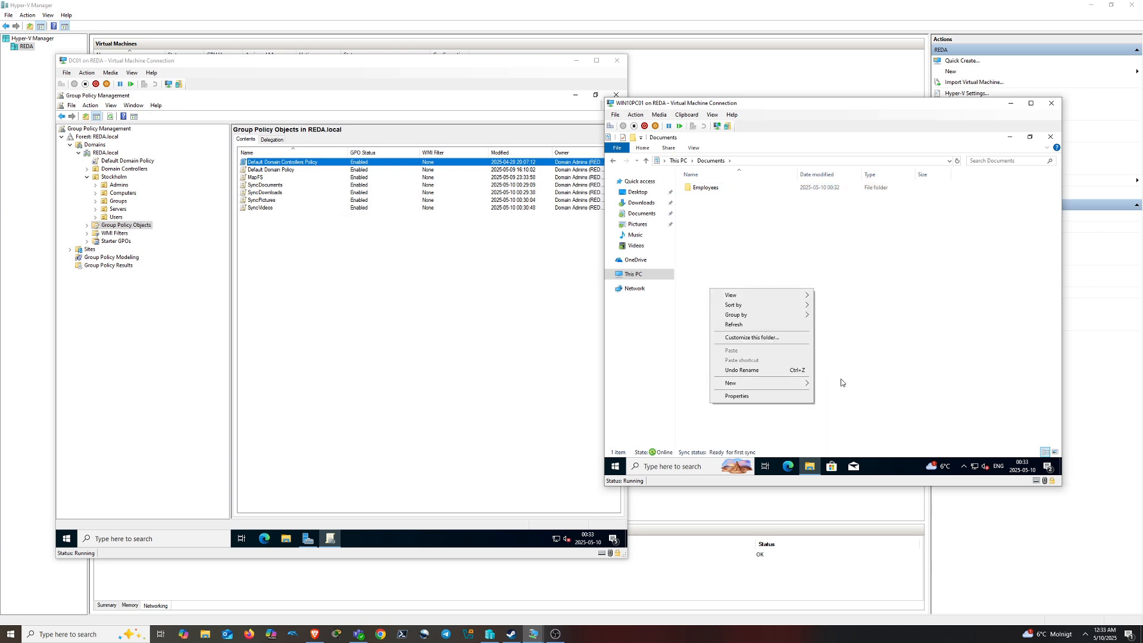
pyautogui.moveTo(775, 382)
pyautogui.click(875, 429)
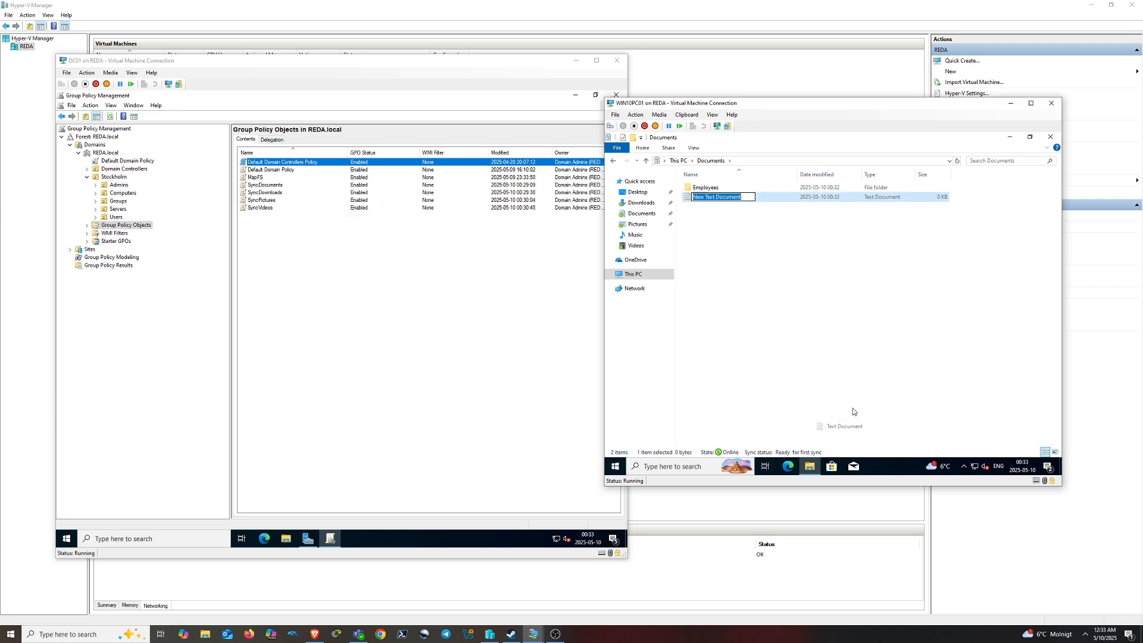
pyautogui.write('Phone numbers')
pyautogui.press('Return')
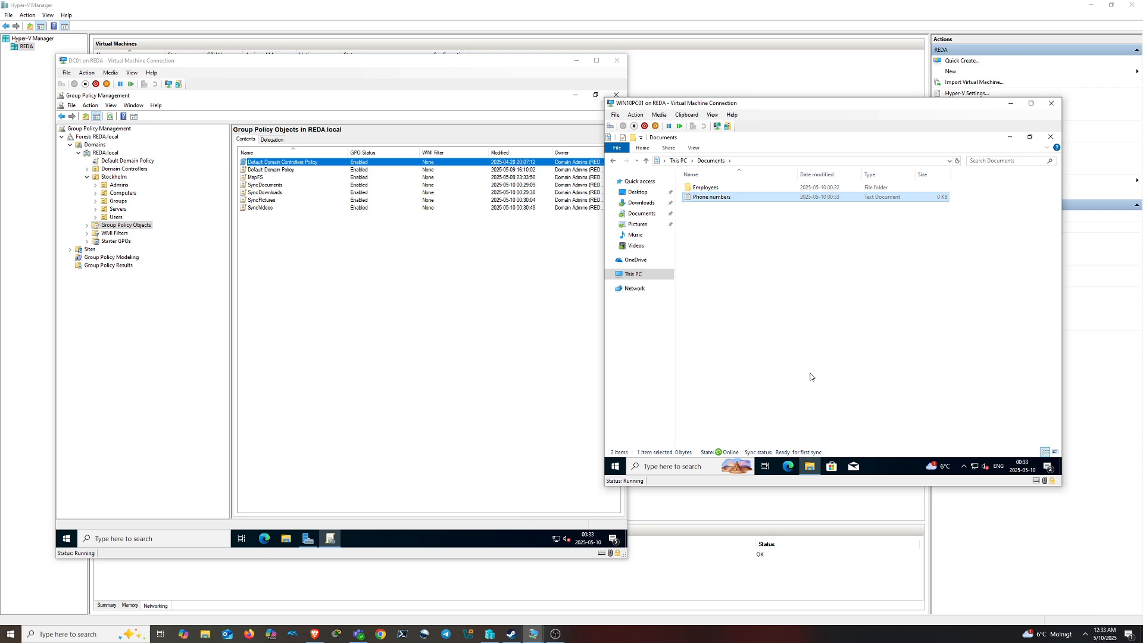
# Type a phone number into Phone numbers, save it and close Notepad
pyautogui.doubleClick(732, 197)
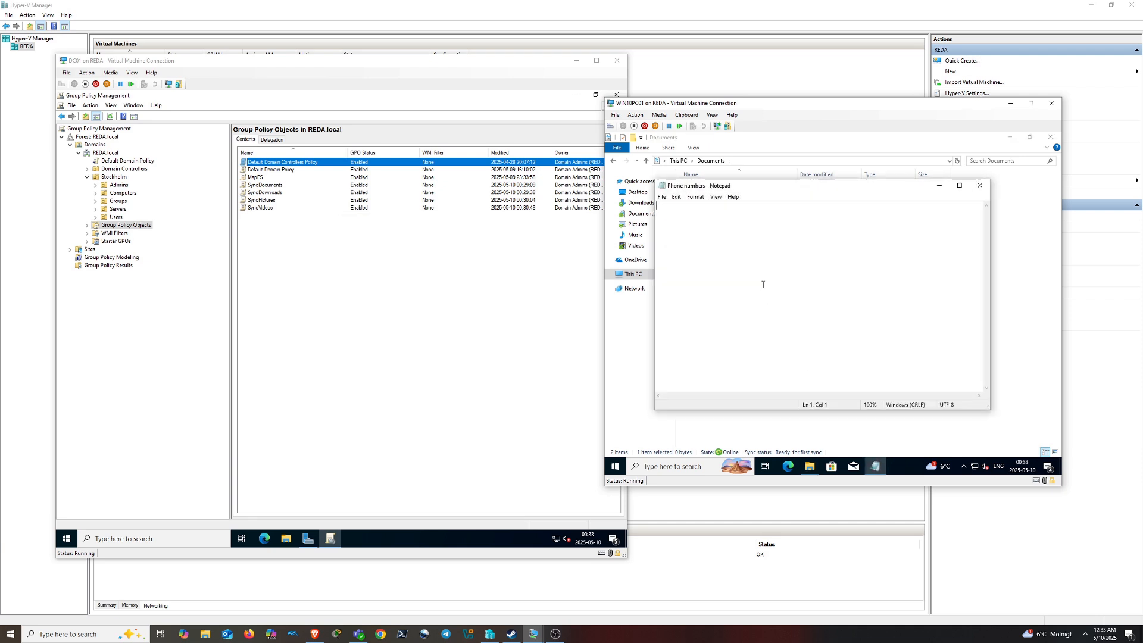
pyautogui.hotkey('ctrl', 's')
pyautogui.click(981, 186)
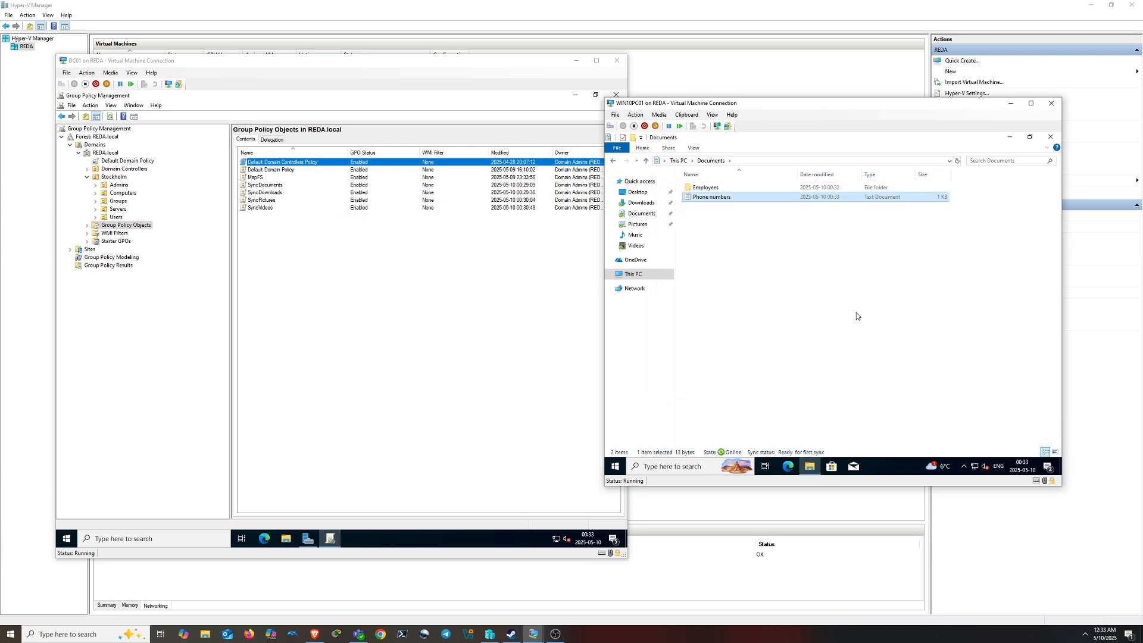
pyautogui.hotkey('alt', 'Up')
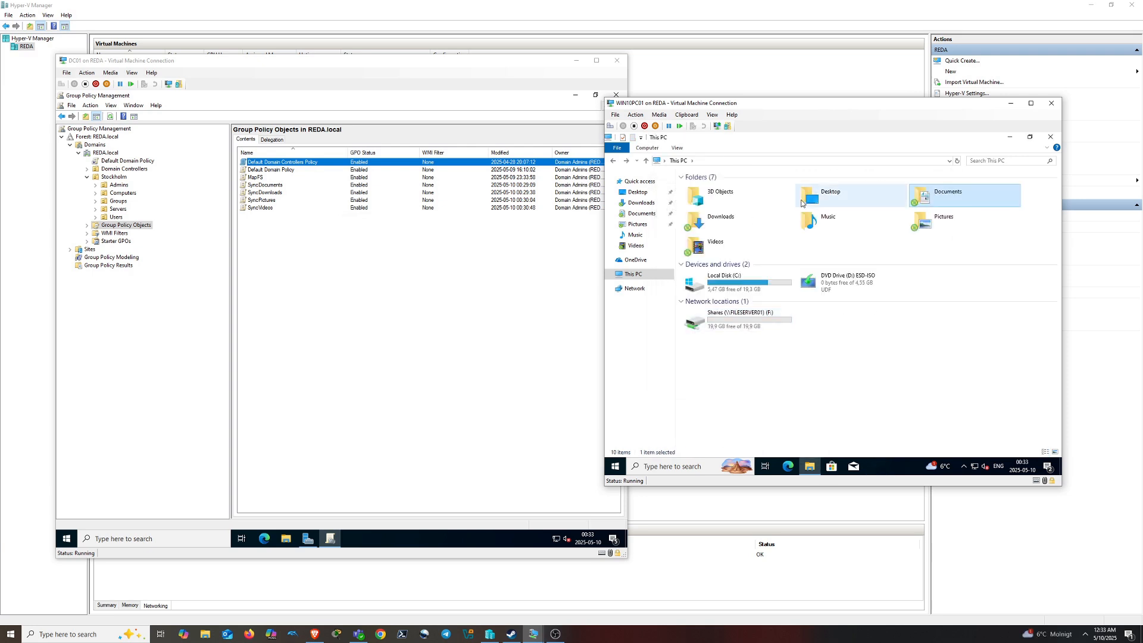
# Shut down WIN10PC01 from its Start menu power options
pyautogui.moveTo(633, 107); pyautogui.dragTo(637, 107)
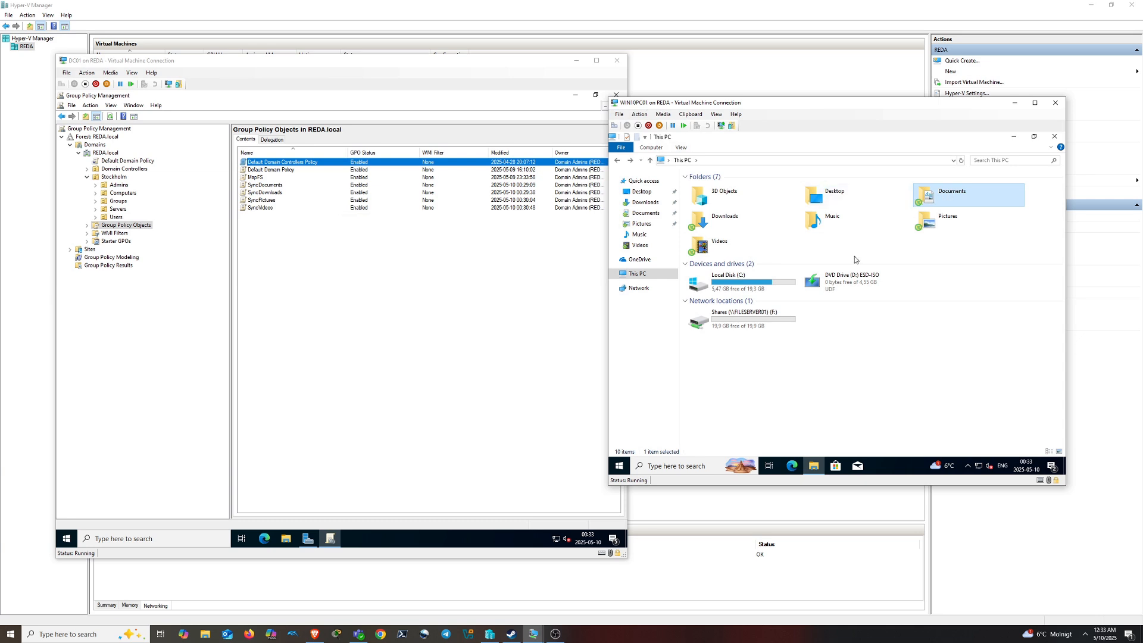
pyautogui.doubleClick(933, 200)
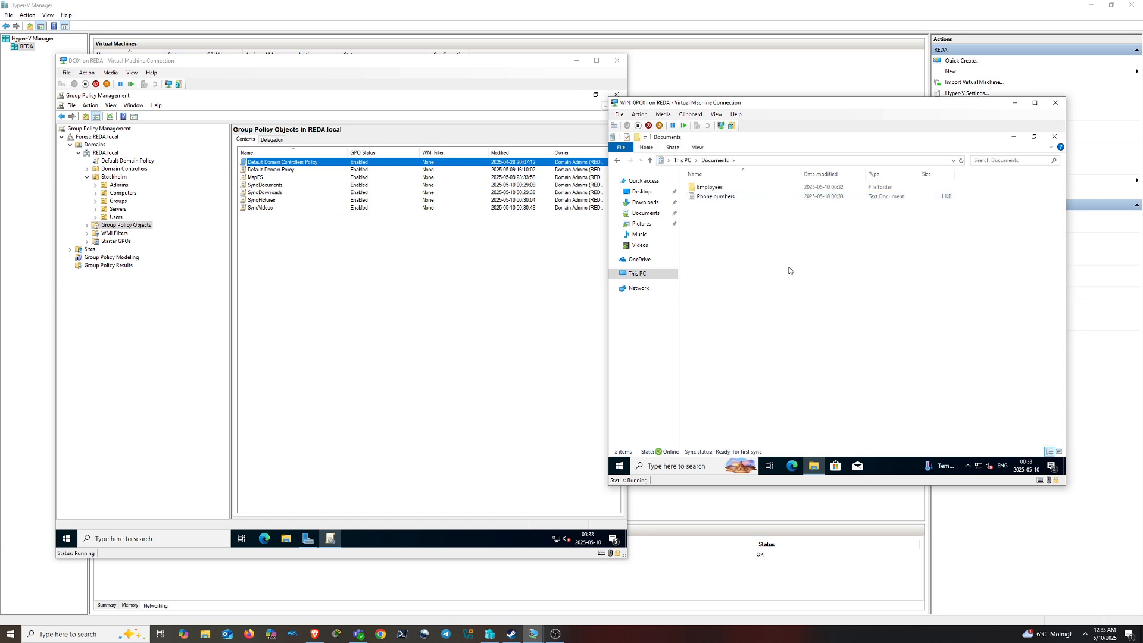
pyautogui.click(619, 465)
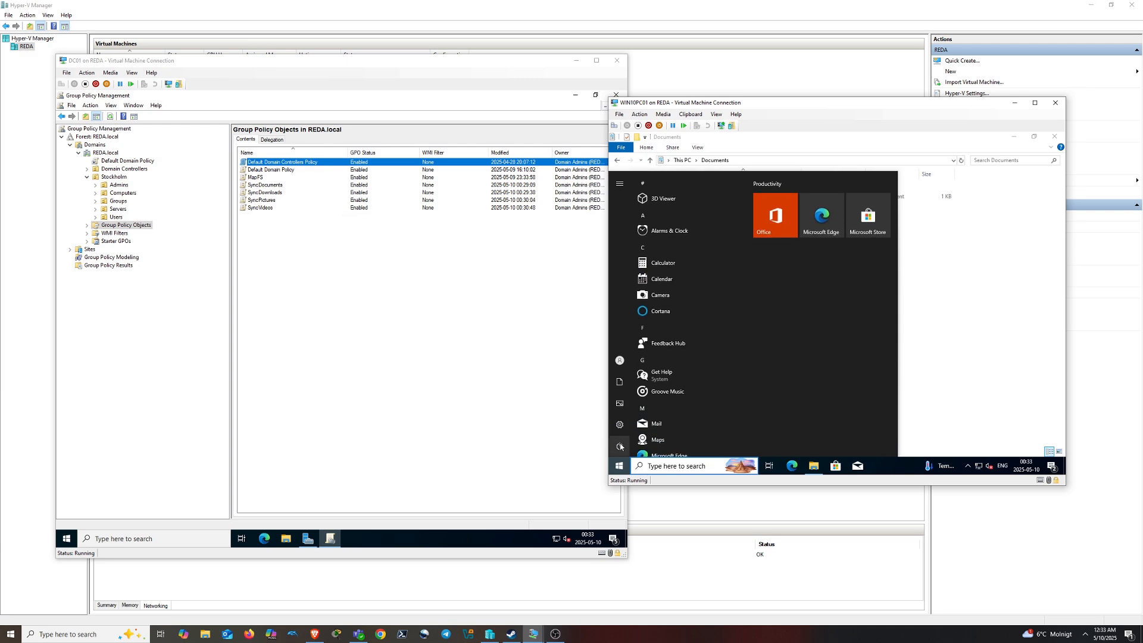
pyautogui.click(621, 447)
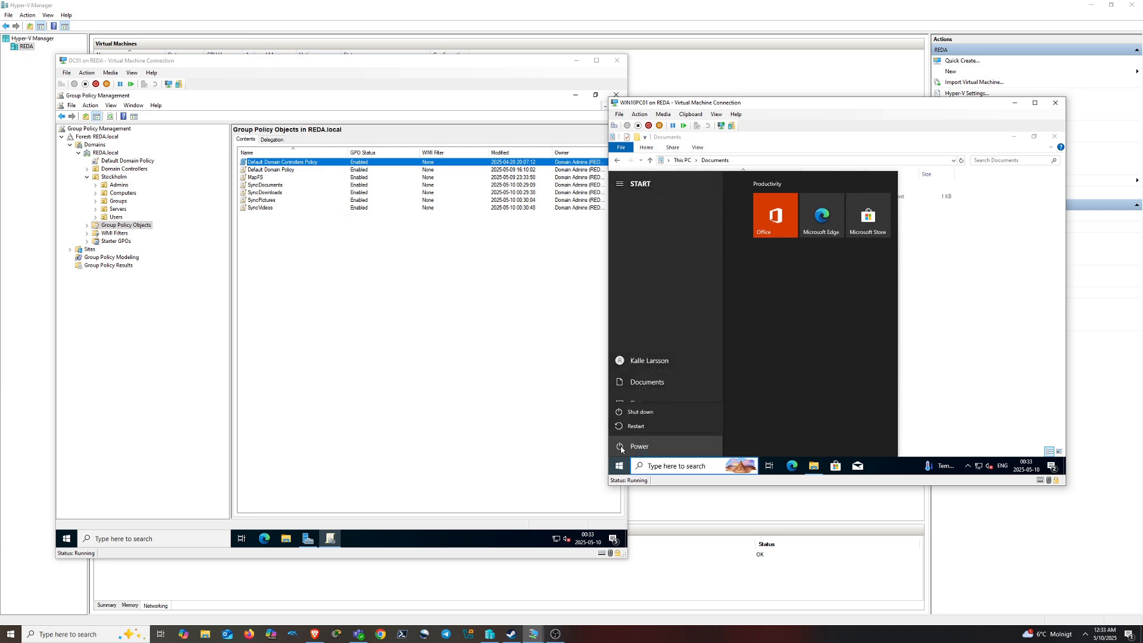
pyautogui.click(653, 410)
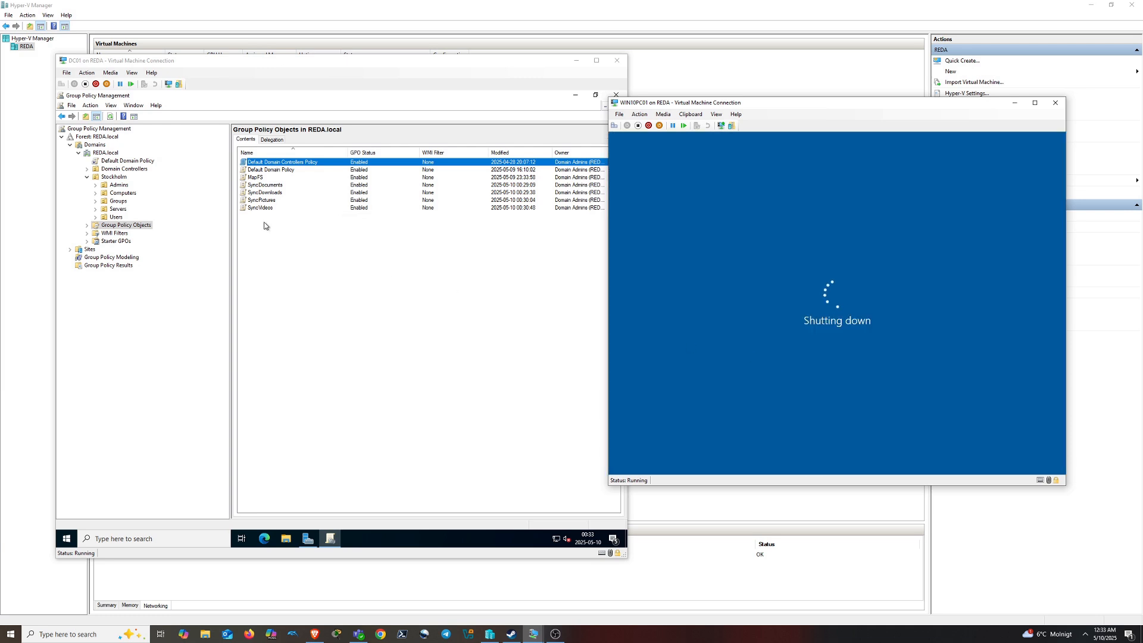
# Create the WIN10PC02 virtual machine with New > Virtual Machine and position its console window
pyautogui.click(230, 16)
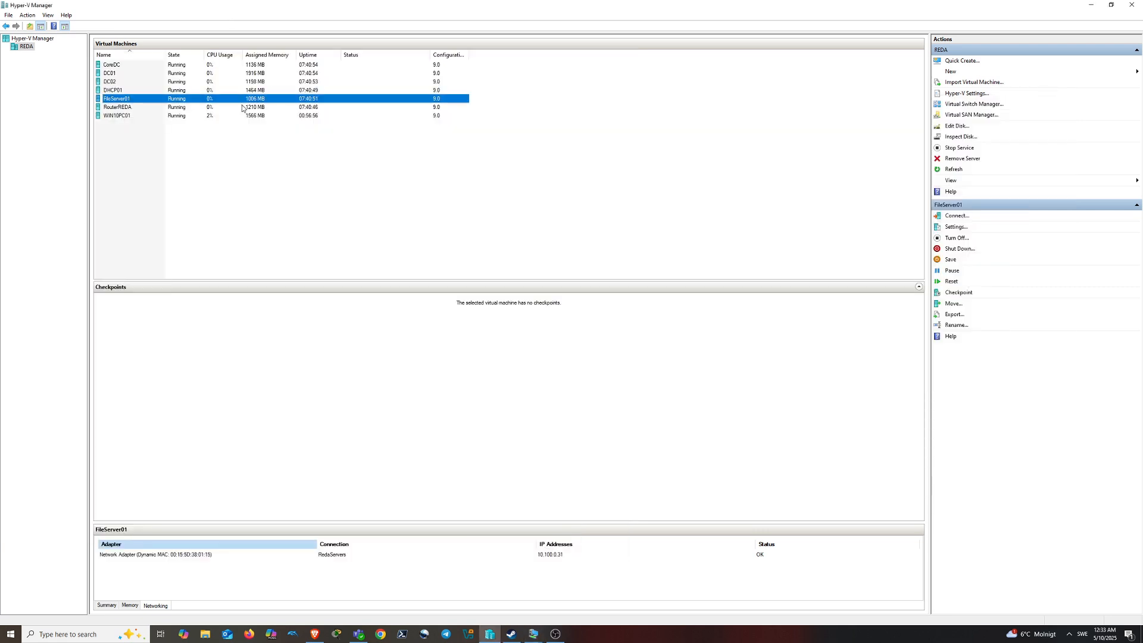
pyautogui.click(951, 71)
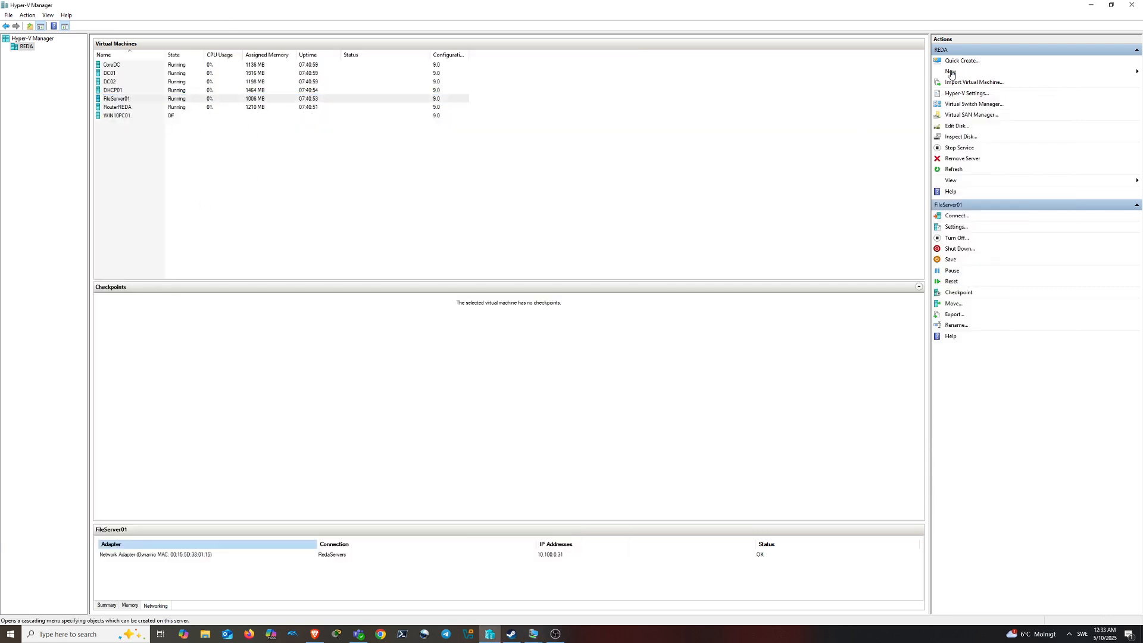
pyautogui.click(1092, 73)
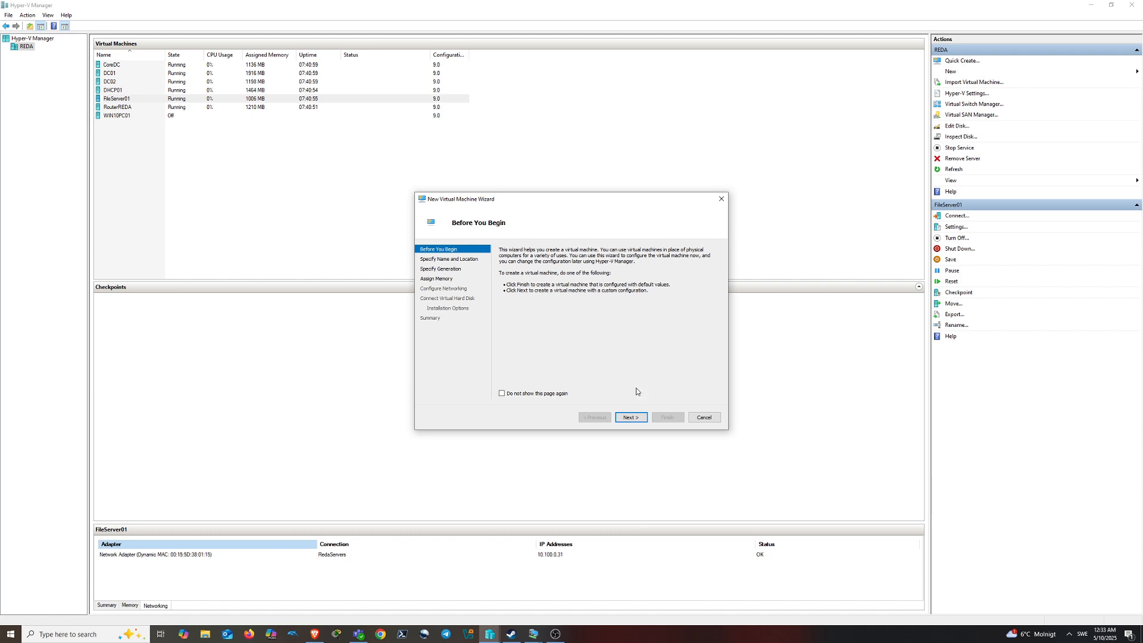
pyautogui.click(631, 416)
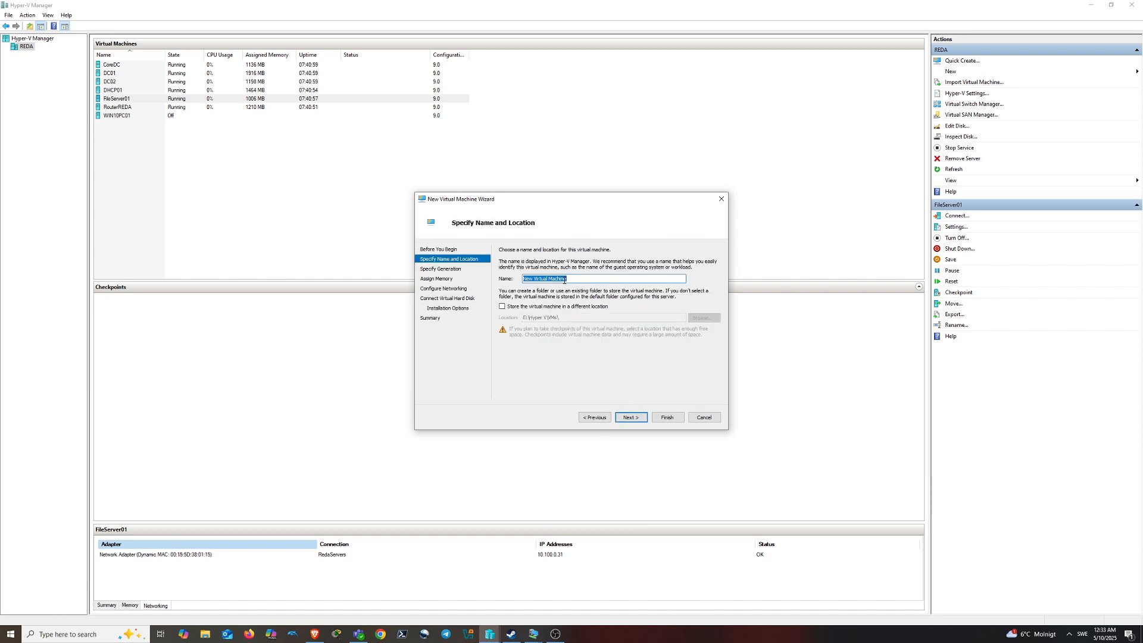
pyautogui.write('W')
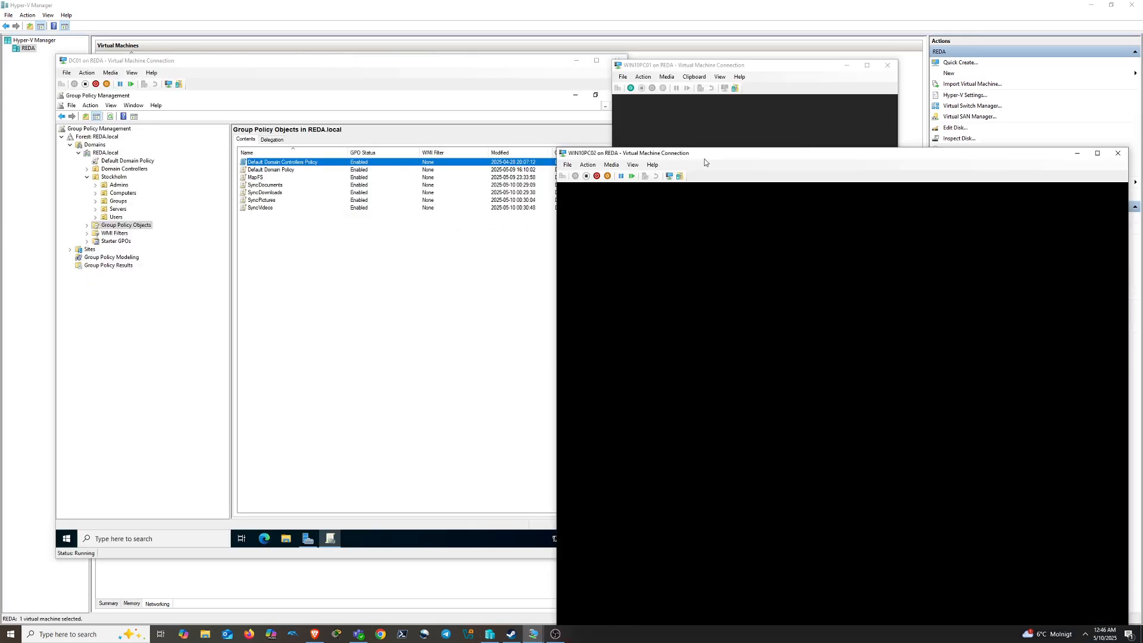
pyautogui.moveTo(704, 162); pyautogui.dragTo(630, 91)
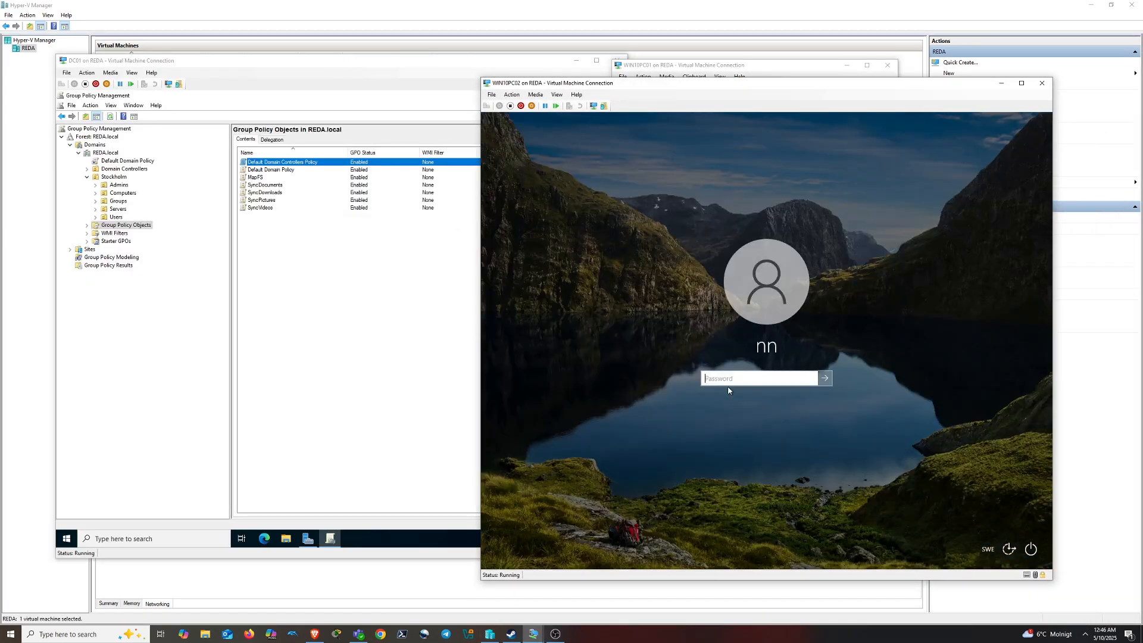
pyautogui.write('a')
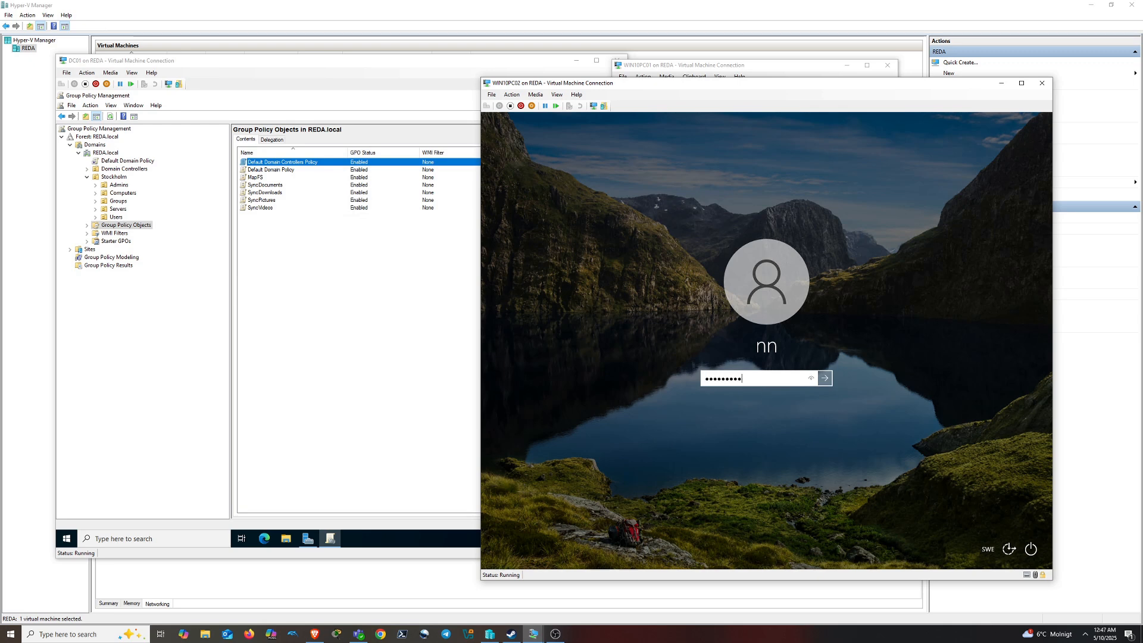
# Sign in to WIN10PC02 and confirm Ethernet IPv4 gets IP and DNS automatically, cancelling both dialogs
pyautogui.press('Return')
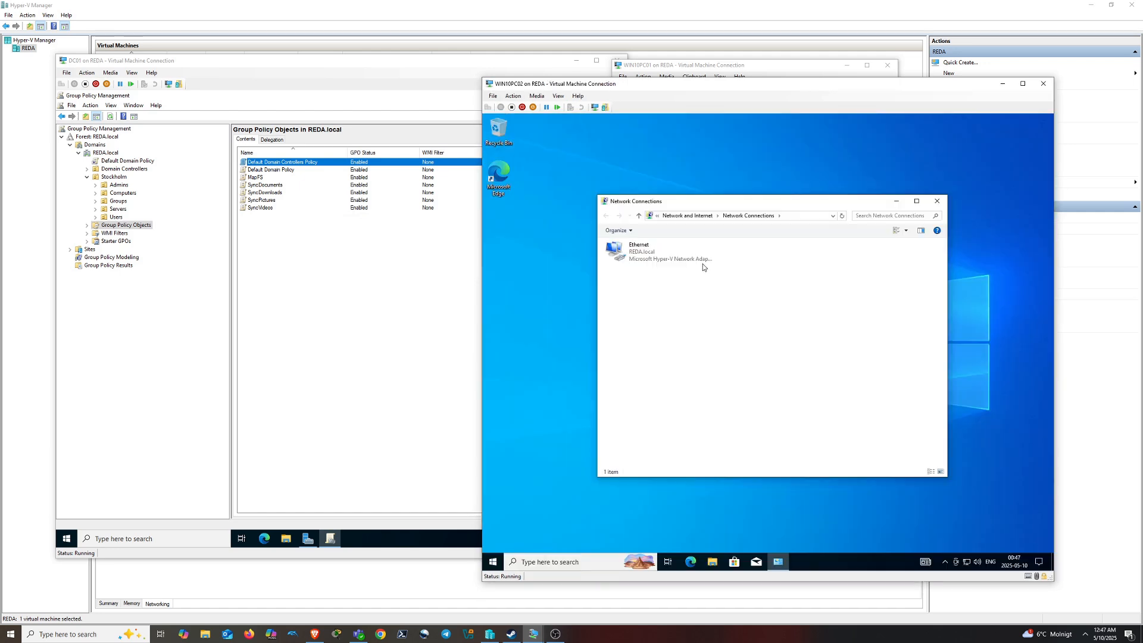
pyautogui.rightClick(648, 258)
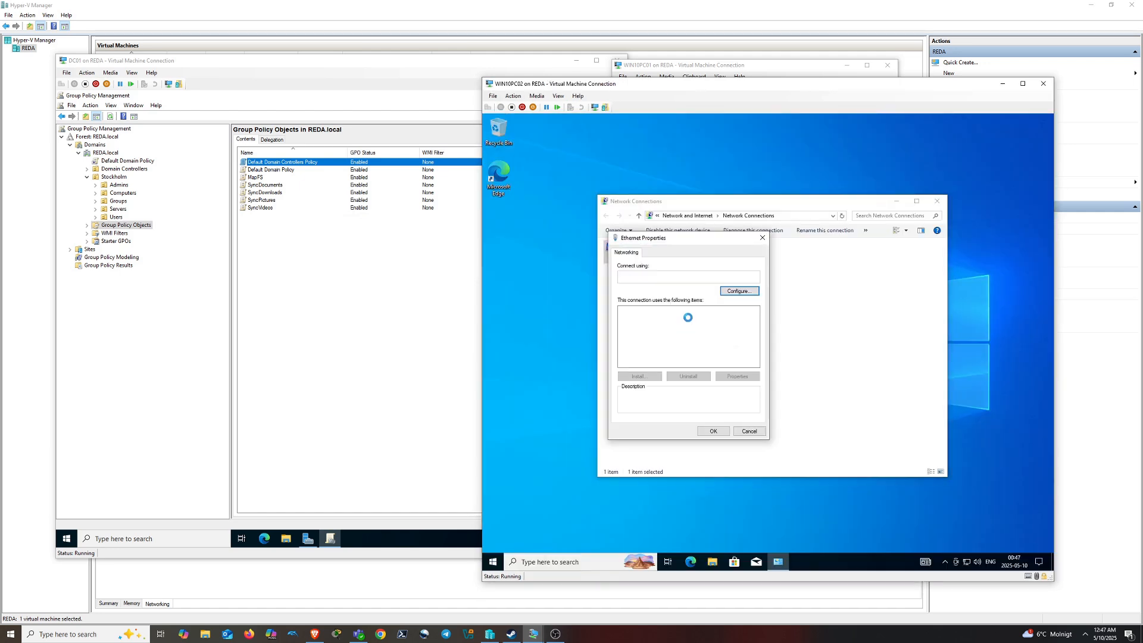
pyautogui.click(676, 333)
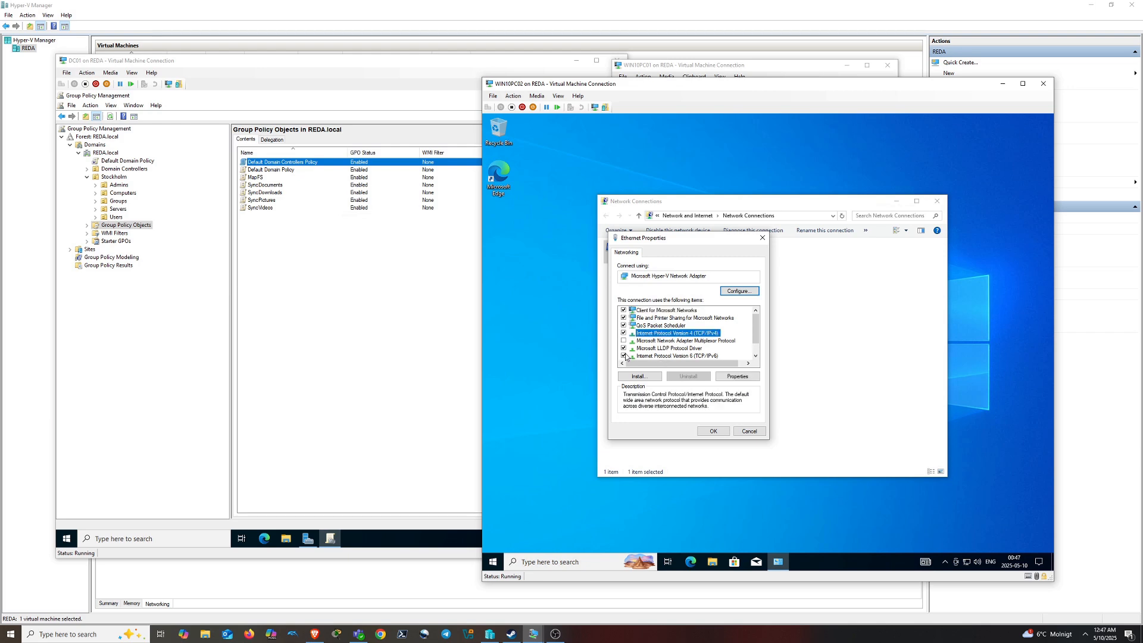
pyautogui.click(659, 356)
pyautogui.click(703, 334)
pyautogui.click(736, 376)
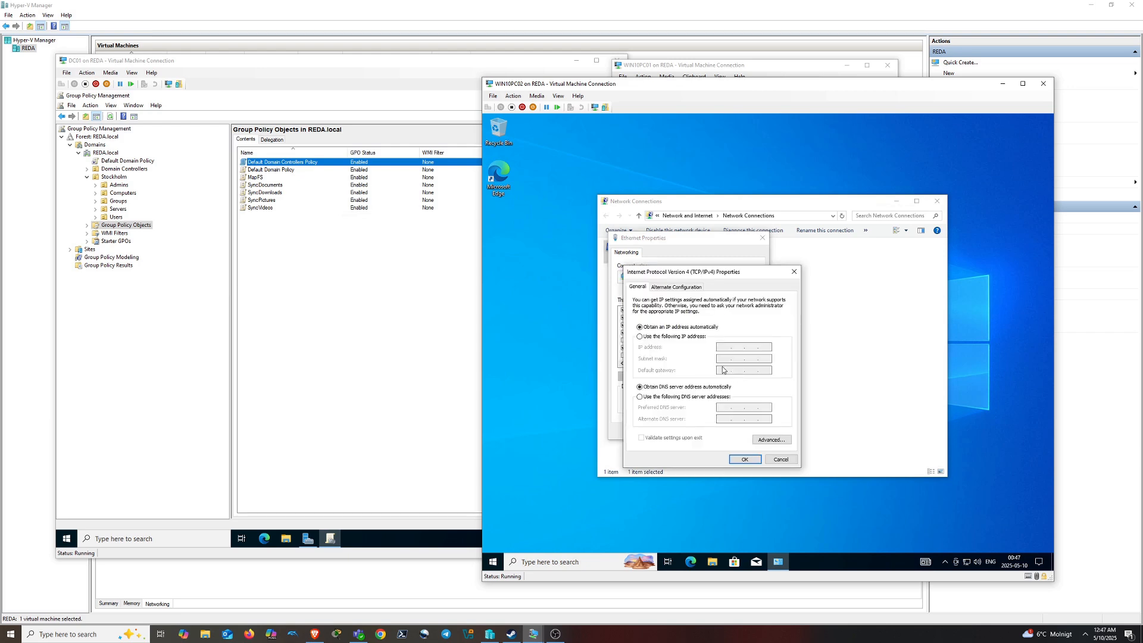
pyautogui.click(744, 459)
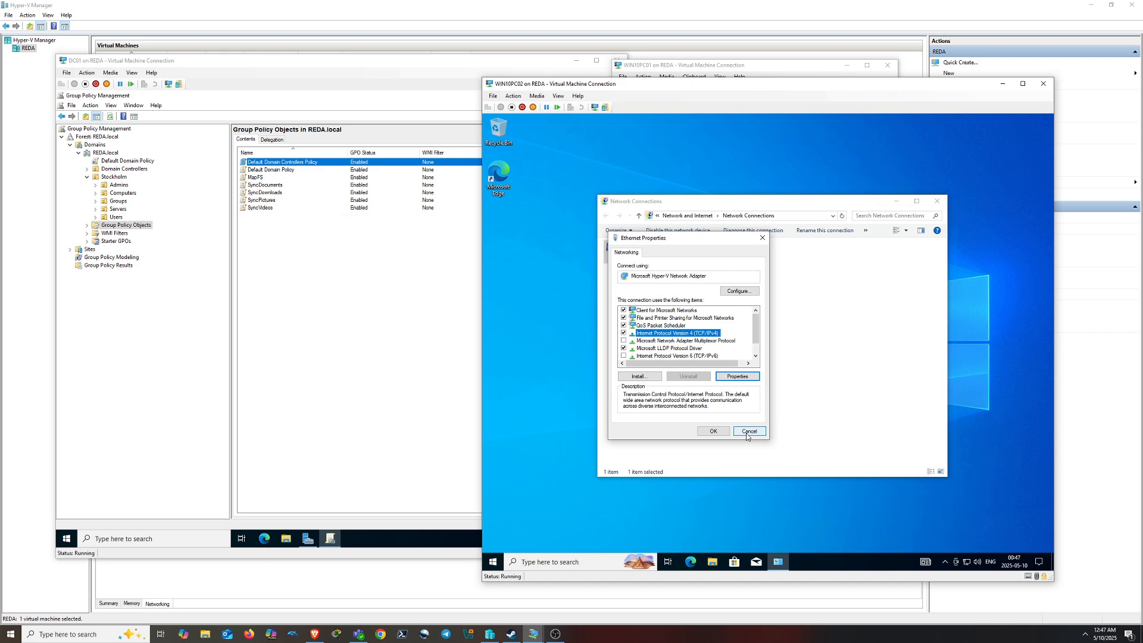
pyautogui.click(747, 432)
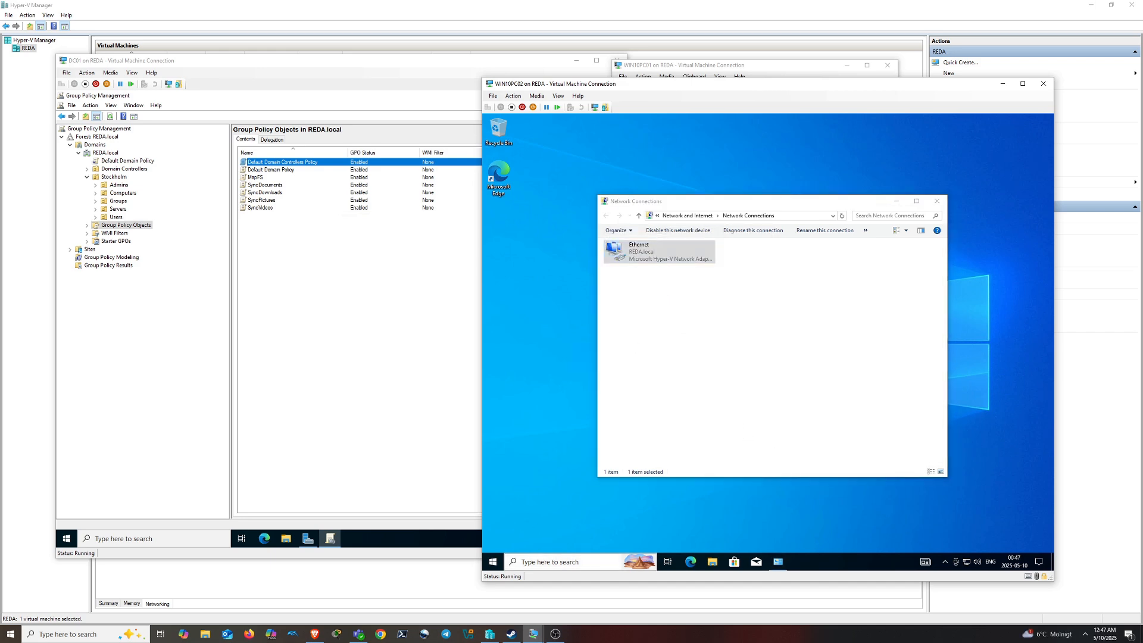
# In sysdm.cpl, rename the computer to WIN10PC02 and set it to join domain REDA.local
pyautogui.click(588, 559)
pyautogui.write('sysdm.cpl')
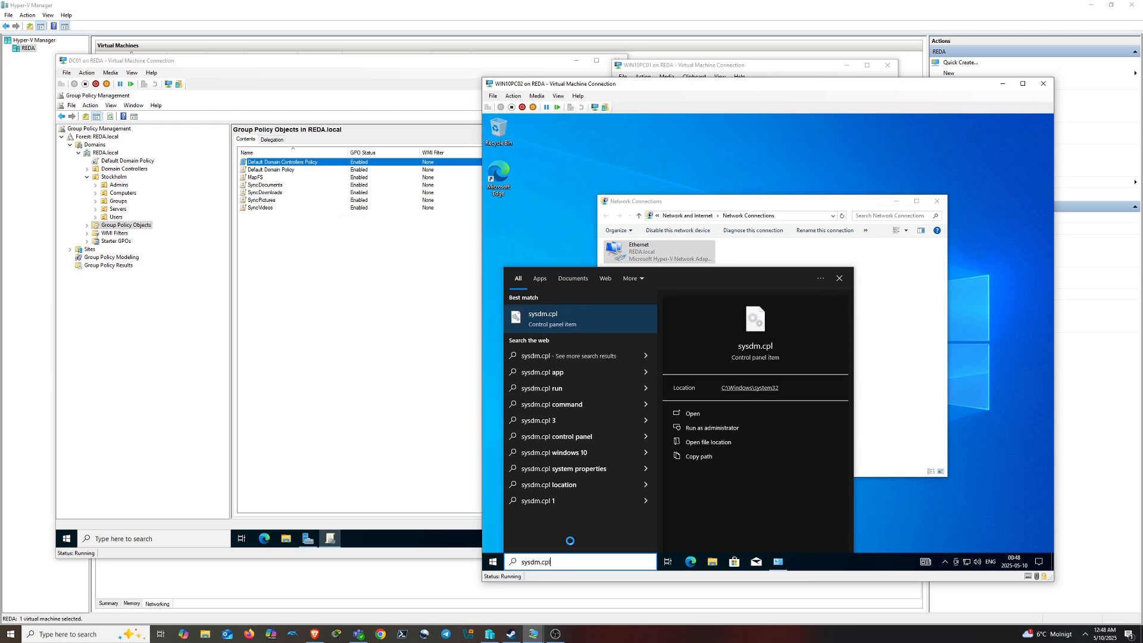
pyautogui.press('Return')
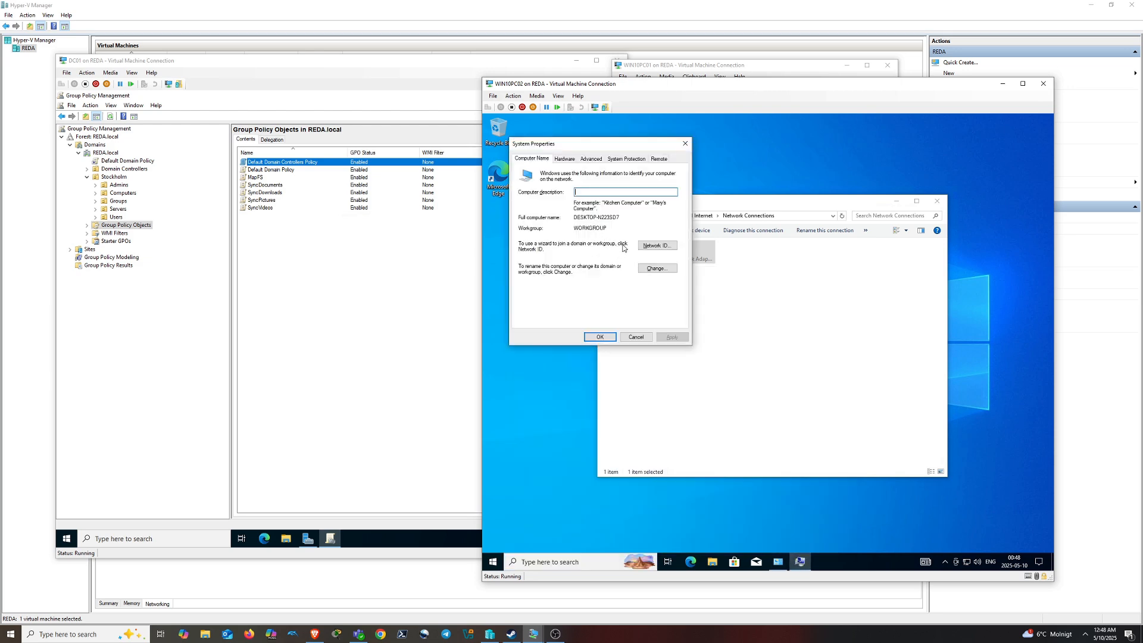
pyautogui.click(656, 268)
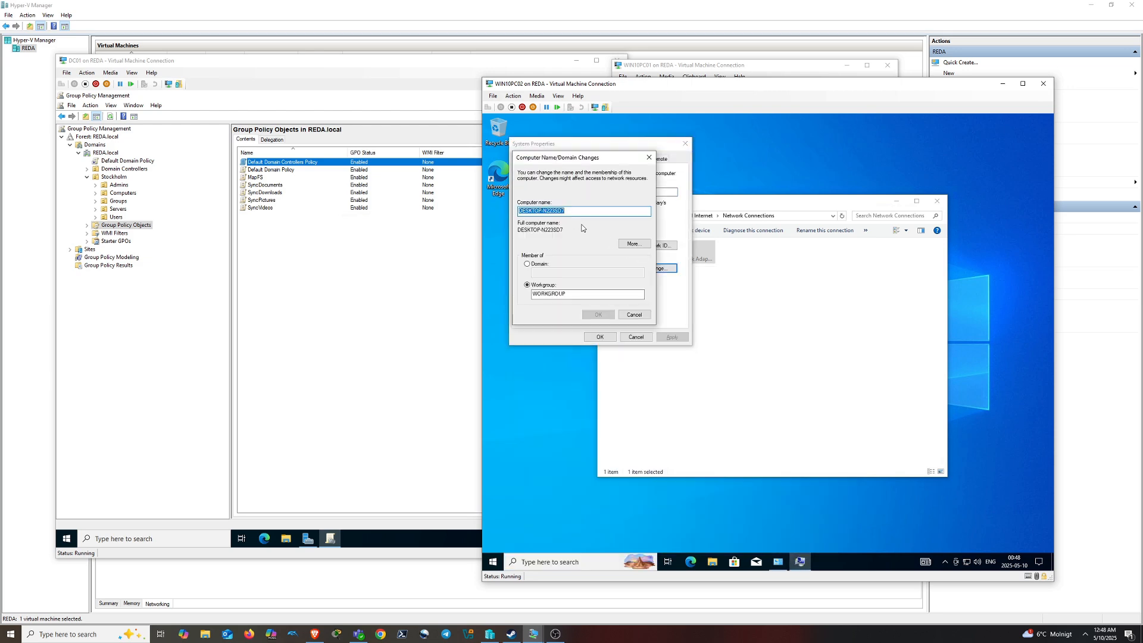
pyautogui.write('WIN10PC02')
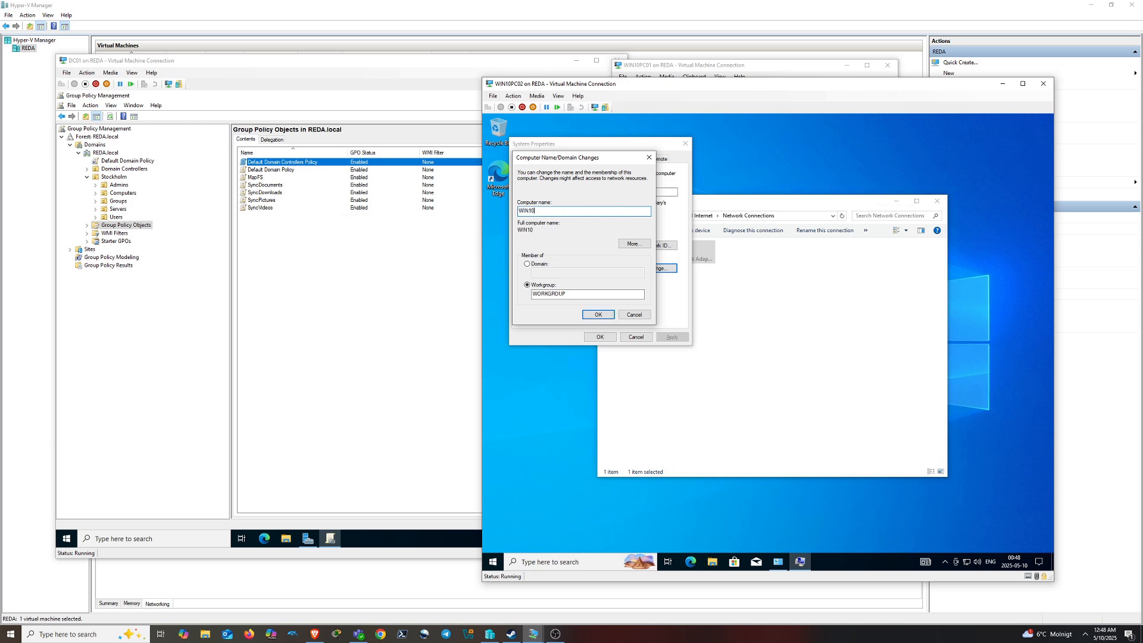
pyautogui.click(526, 264)
pyautogui.write('REDA')
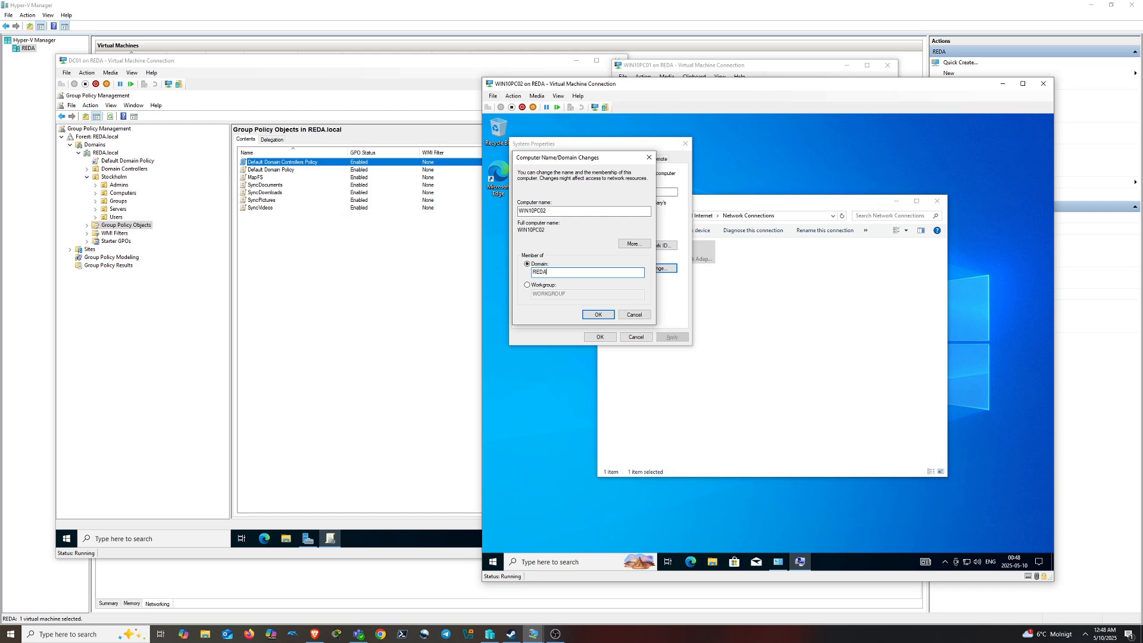
pyautogui.write('.local')
pyautogui.click(593, 315)
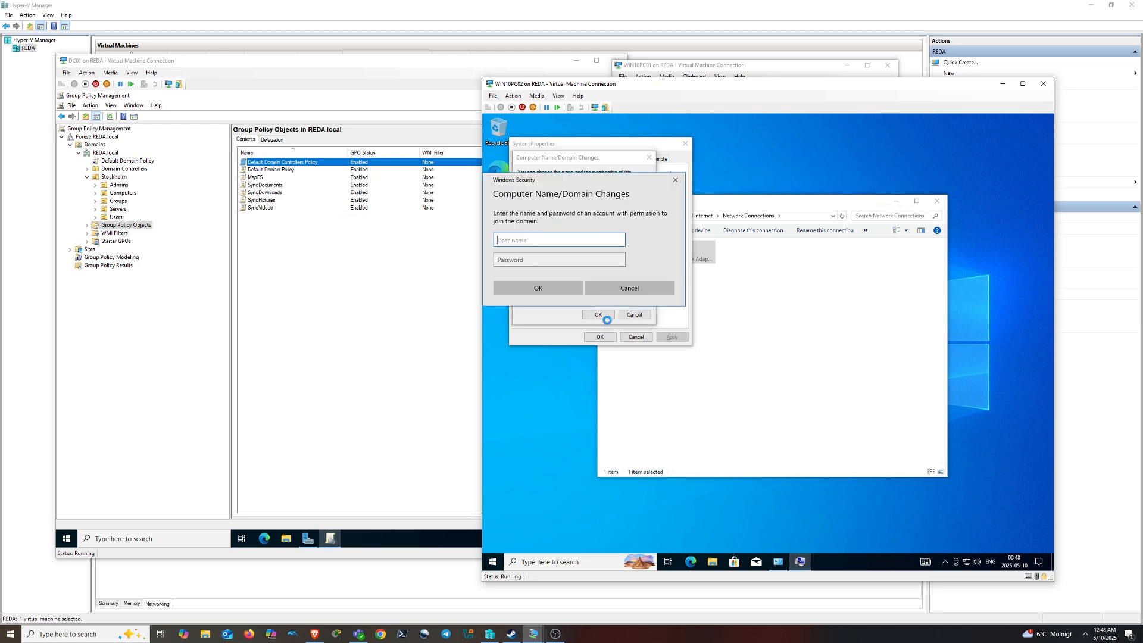
# Enter the domain administrator credentials, acknowledge the welcome and restart notices, and restart now
pyautogui.write('reek')
pyautogui.press('Tab')
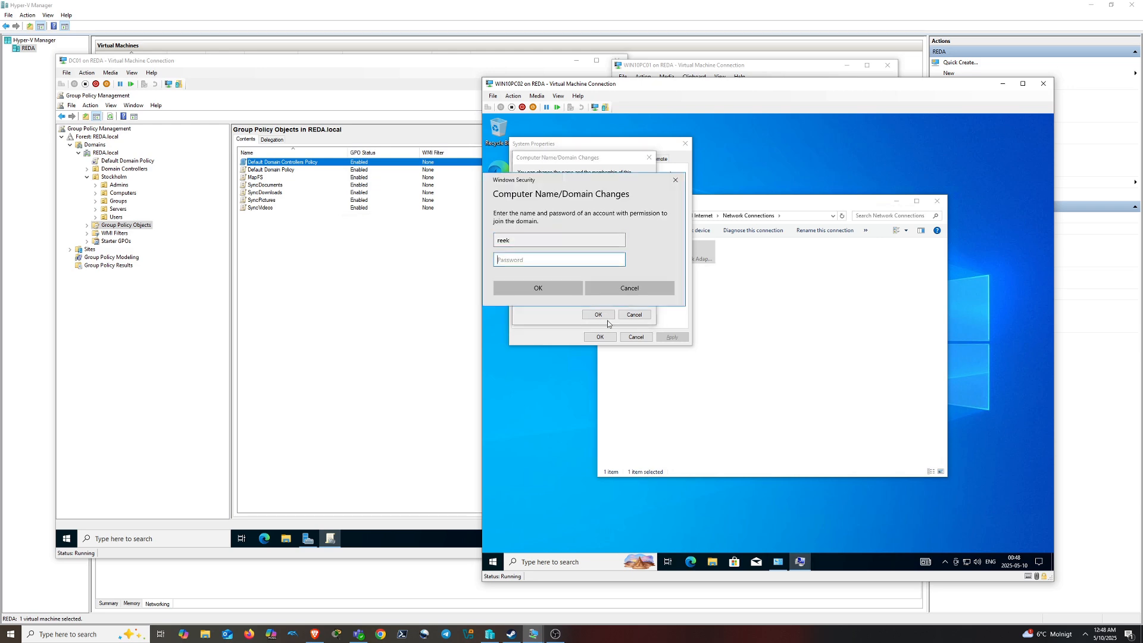
pyautogui.write('•••••••••')
pyautogui.press('Return')
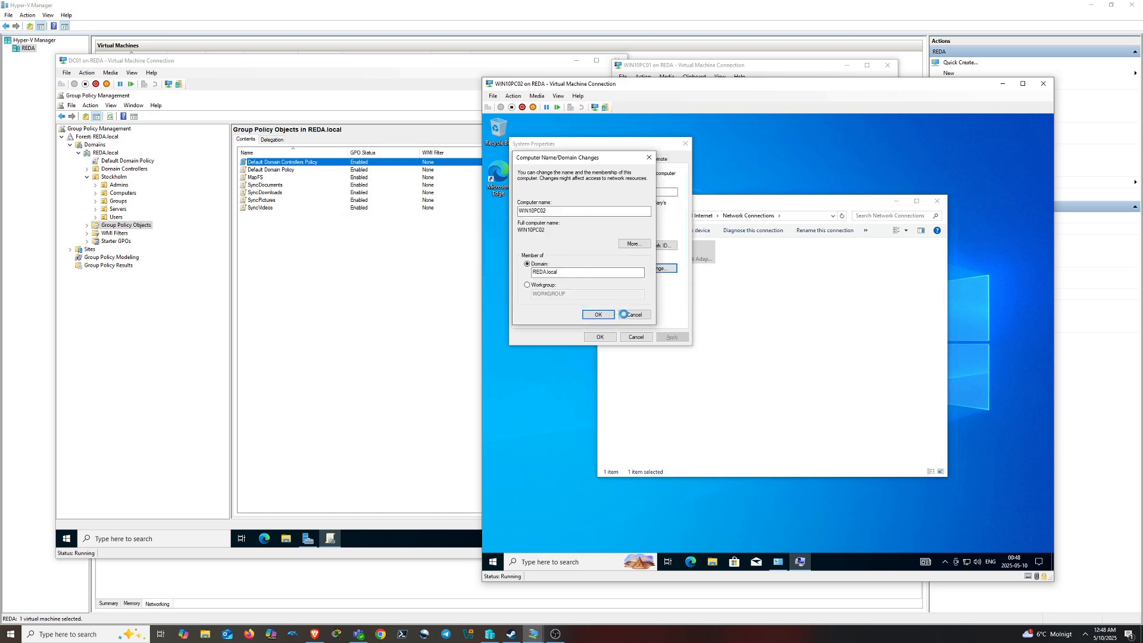
pyautogui.click(818, 375)
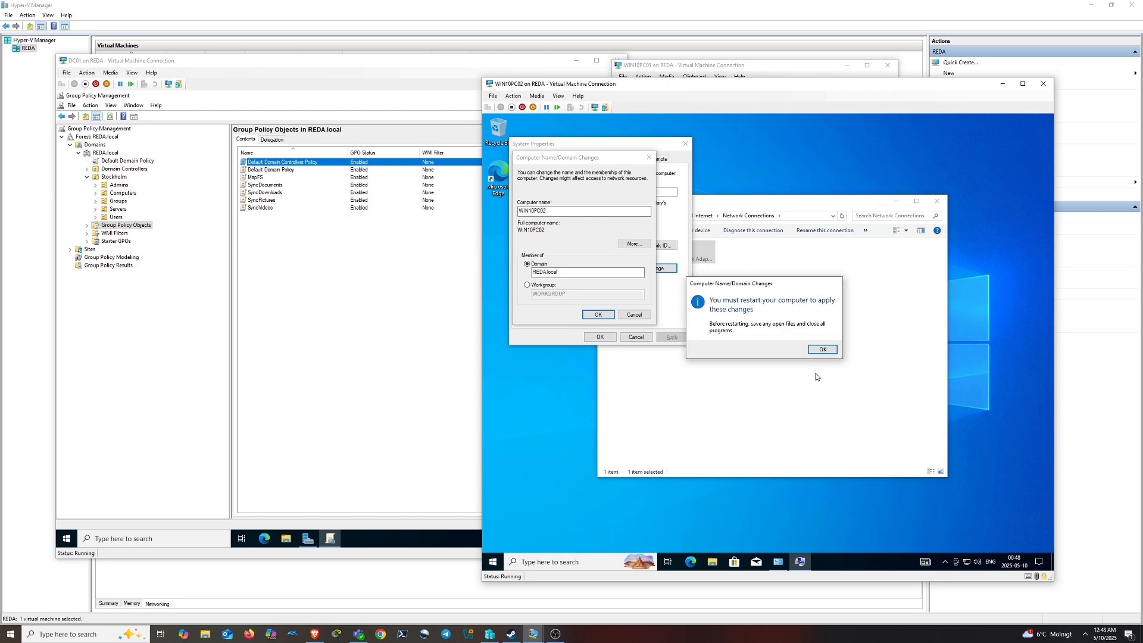
pyautogui.click(821, 350)
pyautogui.click(612, 338)
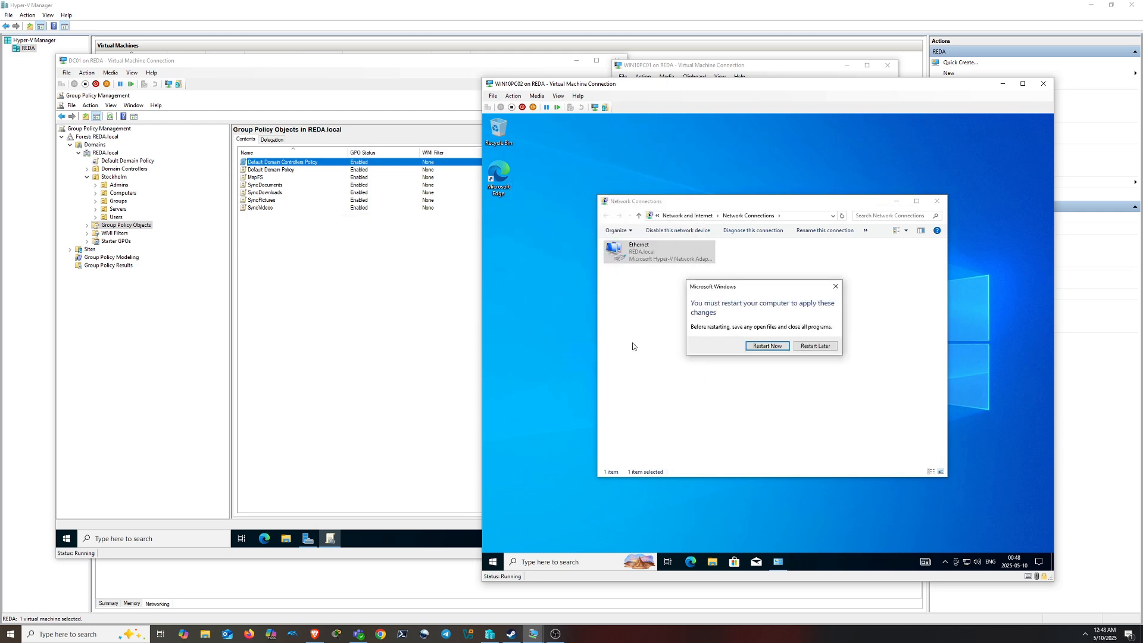
pyautogui.click(766, 349)
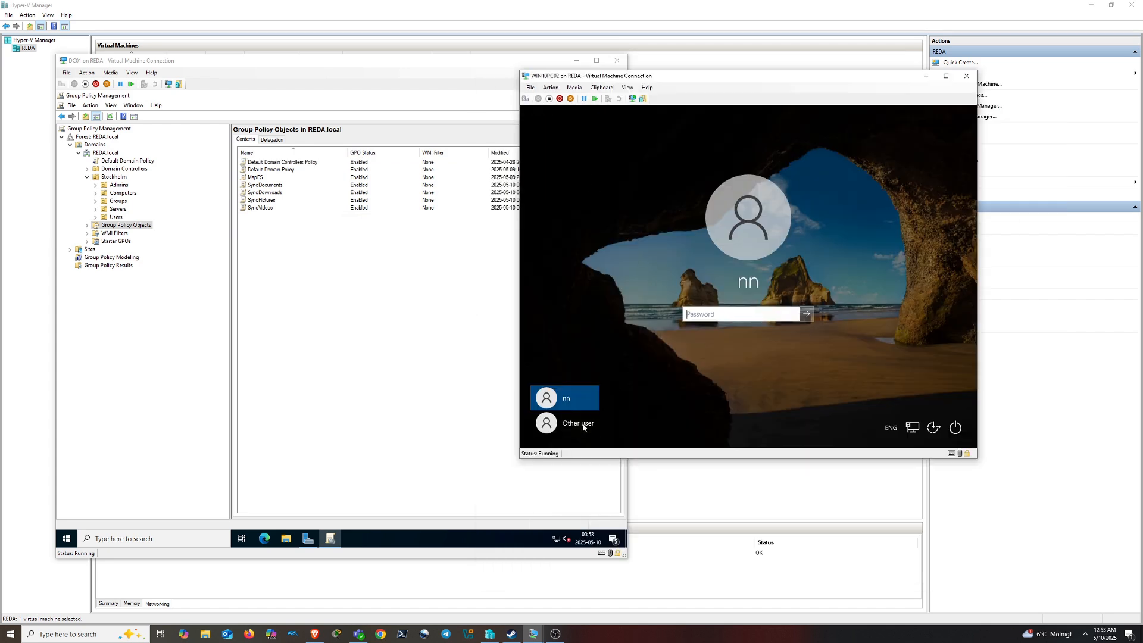
# Sign in to WIN10PC02 through Other user with a REDA domain user's name and password
pyautogui.click(584, 424)
pyautogui.write('kaka')
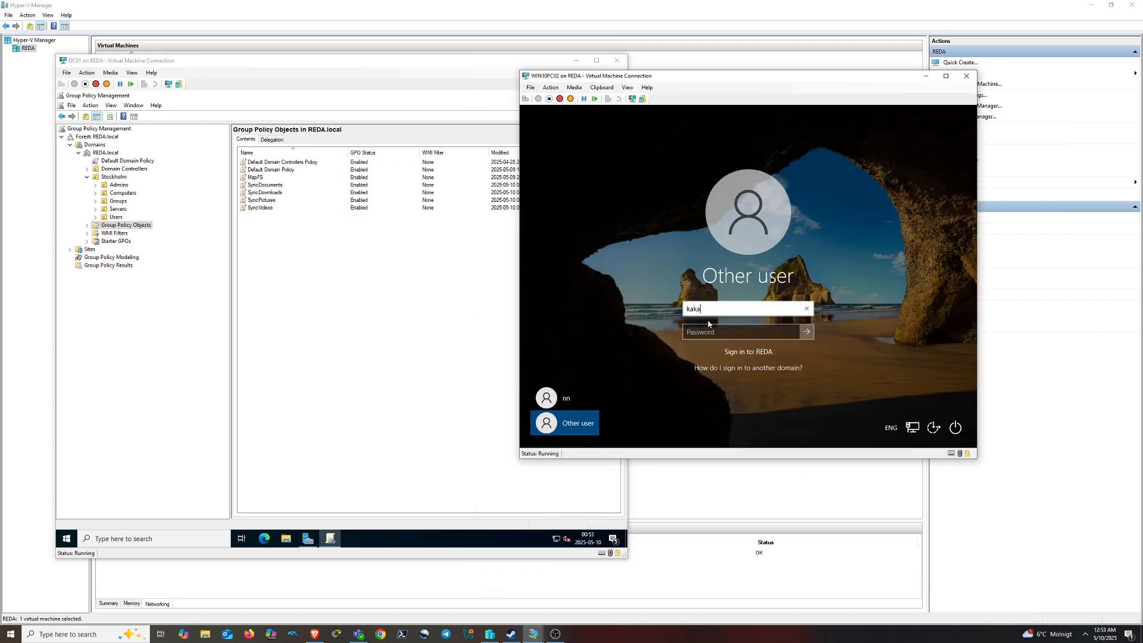
pyautogui.press('Tab')
pyautogui.write('••')
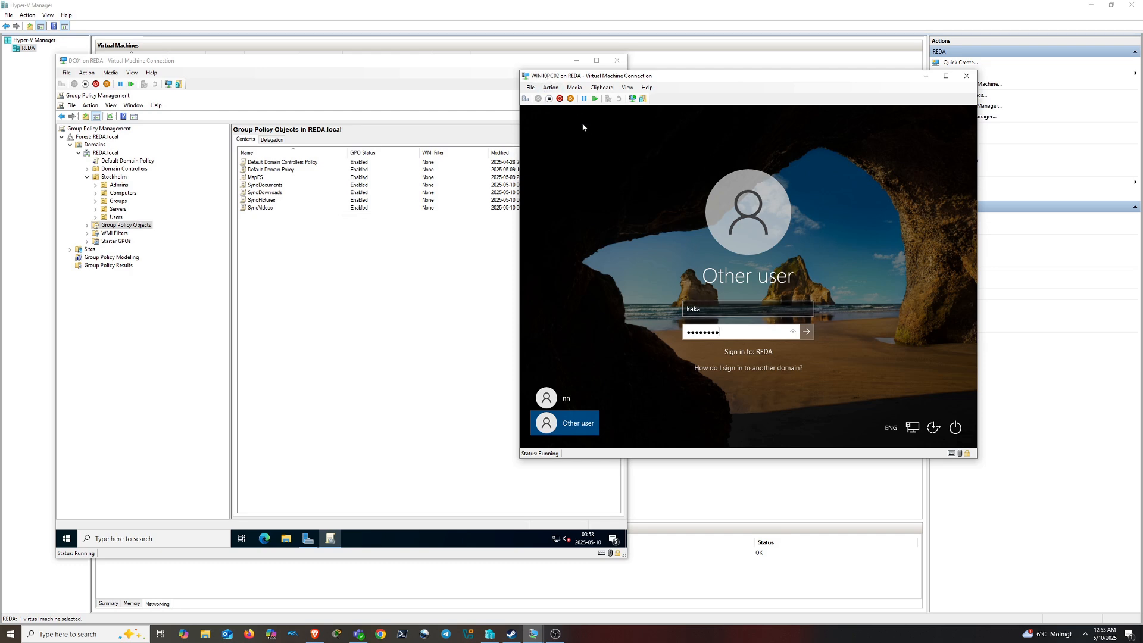
pyautogui.press('Return')
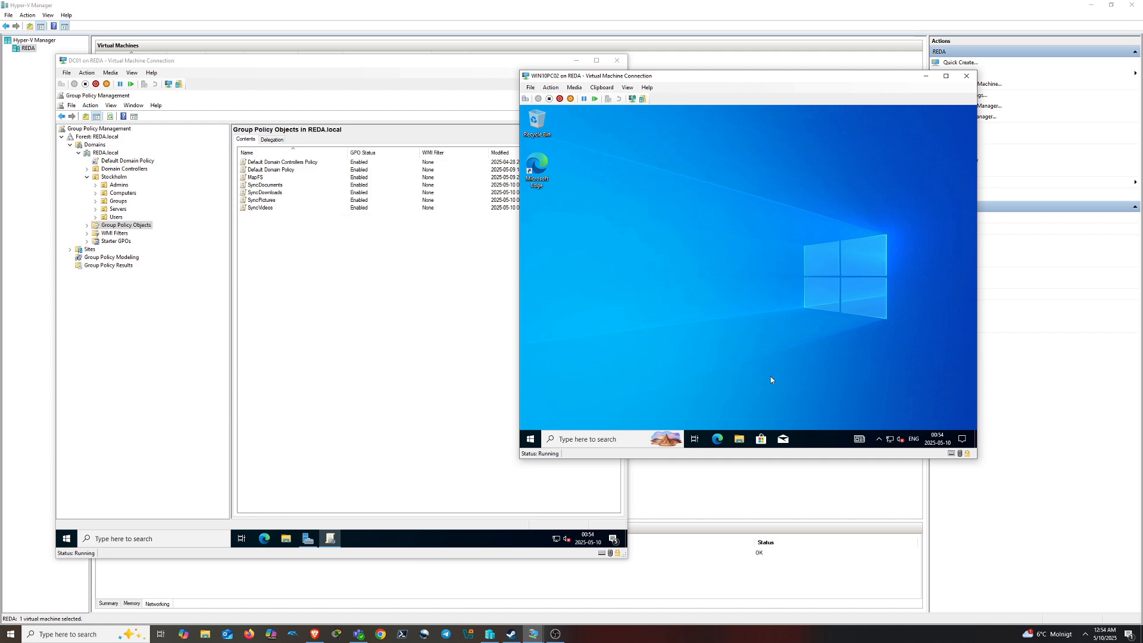
# Open the Phone numbers file from Documents in Notepad, then close it
pyautogui.click(739, 439)
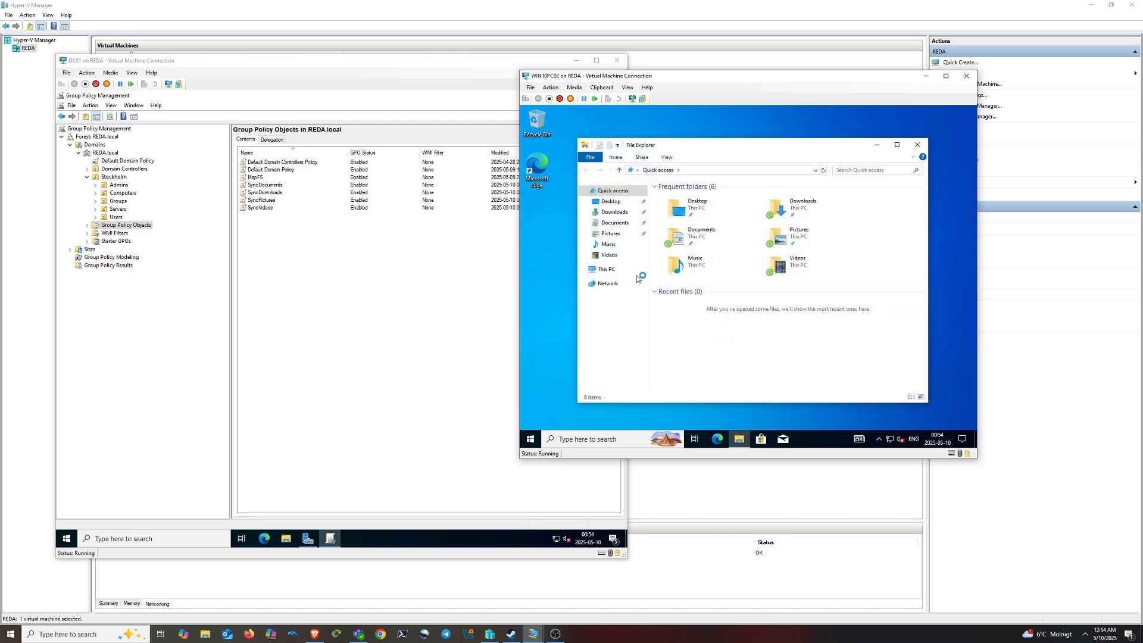
pyautogui.doubleClick(690, 237)
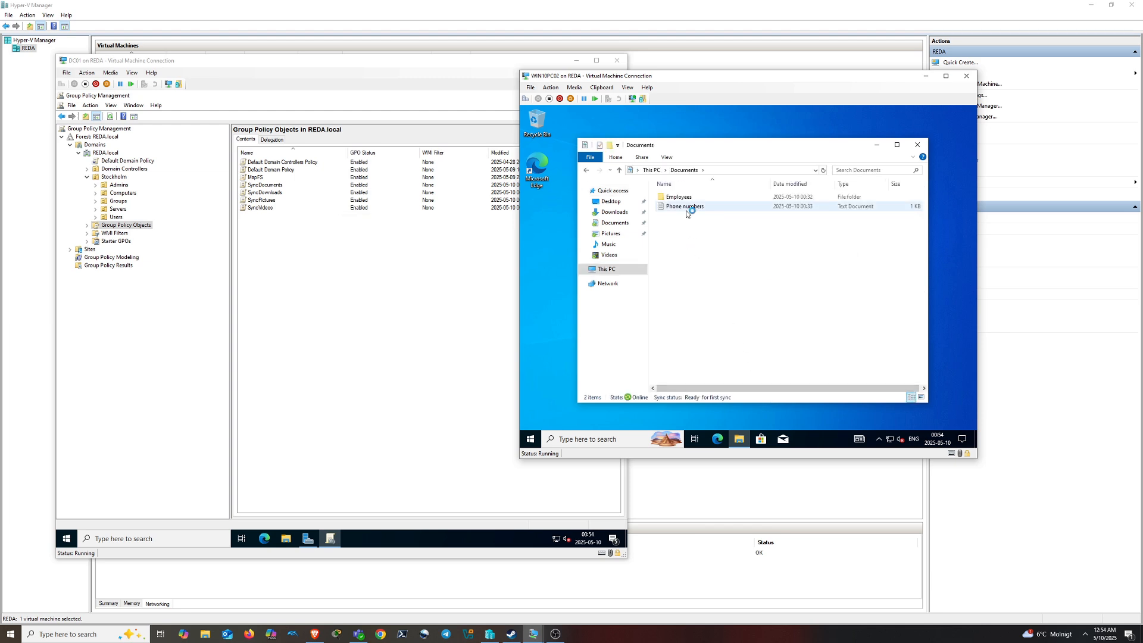
pyautogui.click(700, 209)
pyautogui.doubleClick(701, 209)
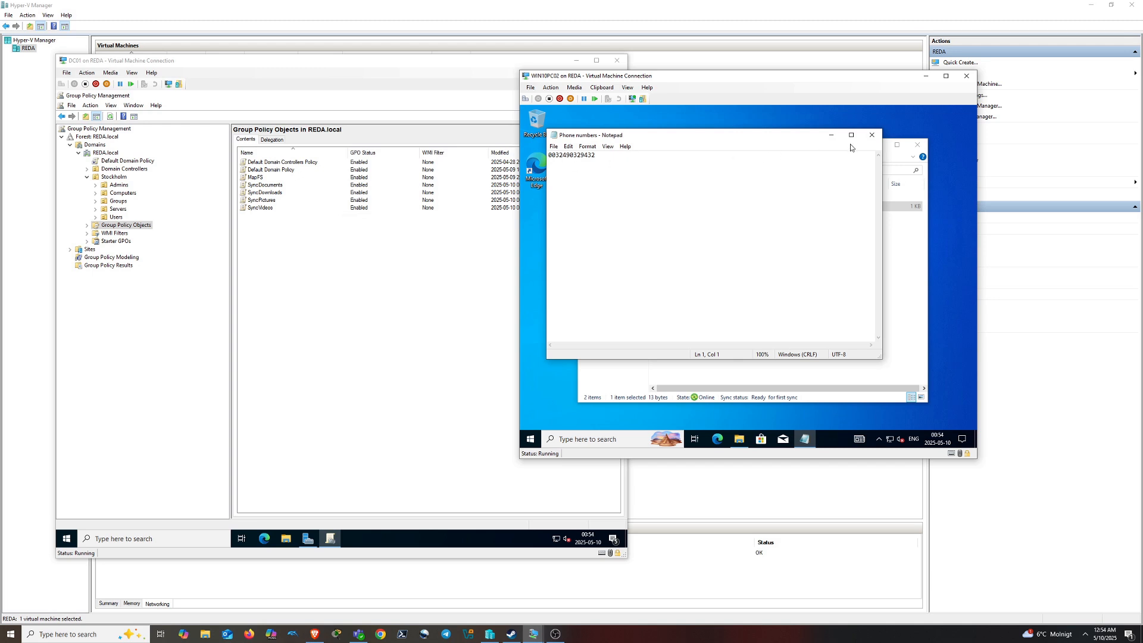
pyautogui.click(871, 135)
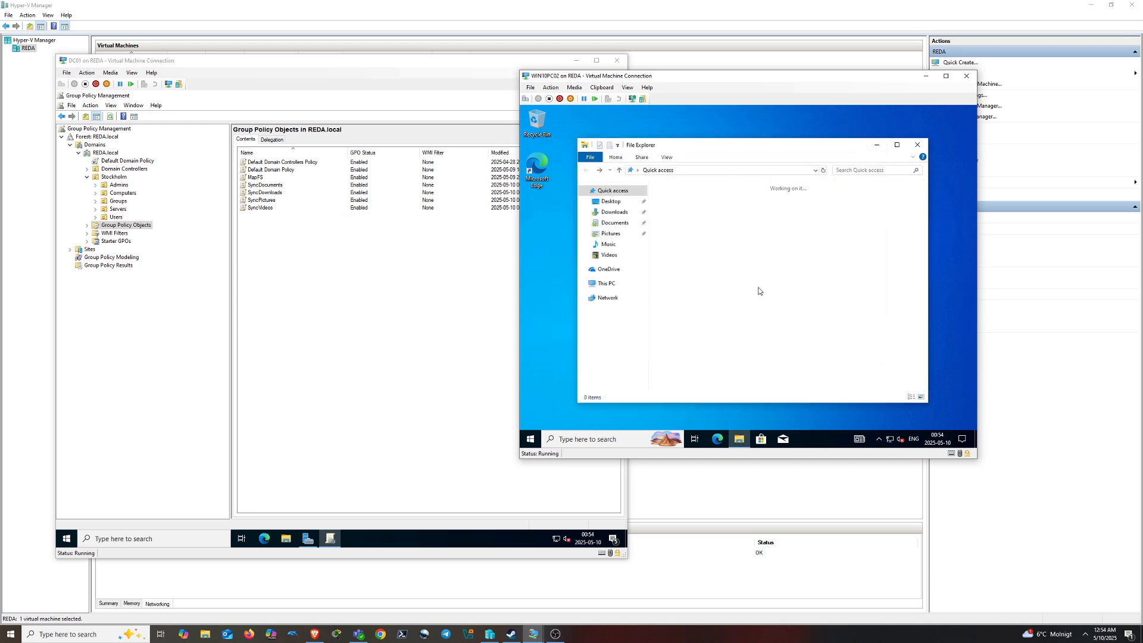
# Look inside the empty Shares (F:) drive under This PC, then go back
pyautogui.click(631, 285)
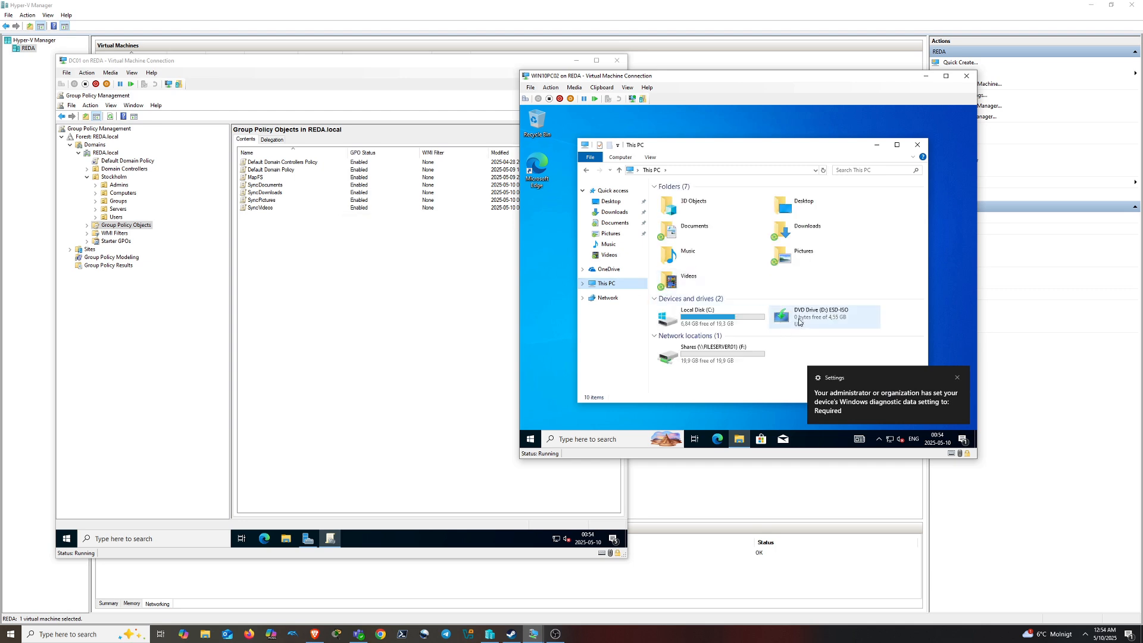
pyautogui.click(957, 377)
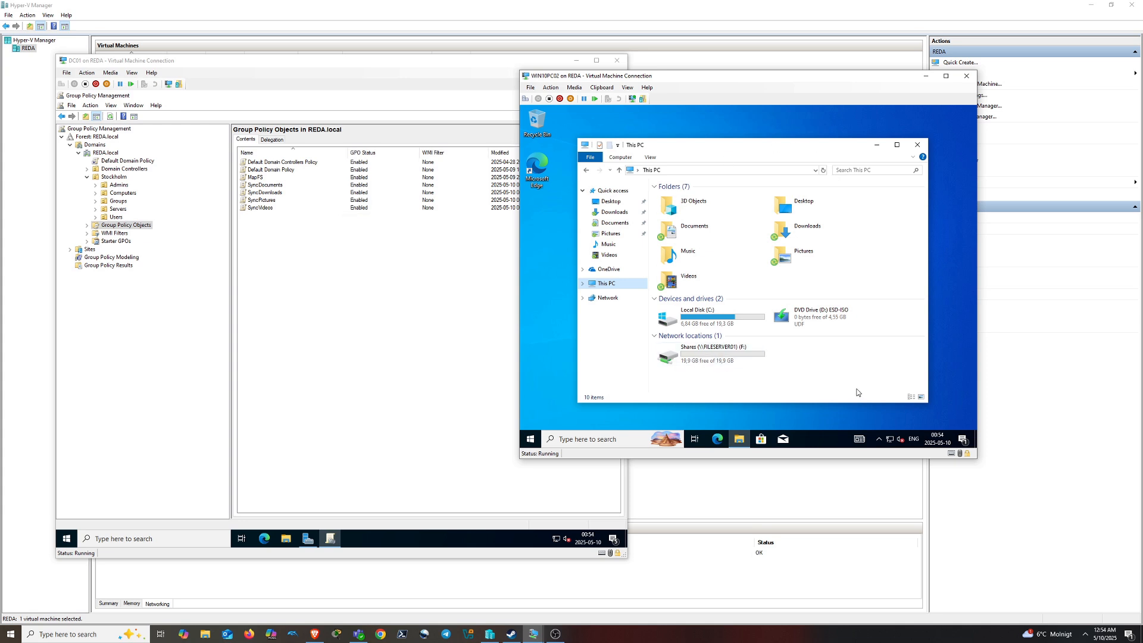
pyautogui.doubleClick(685, 361)
pyautogui.hotkey('alt', 'Left')
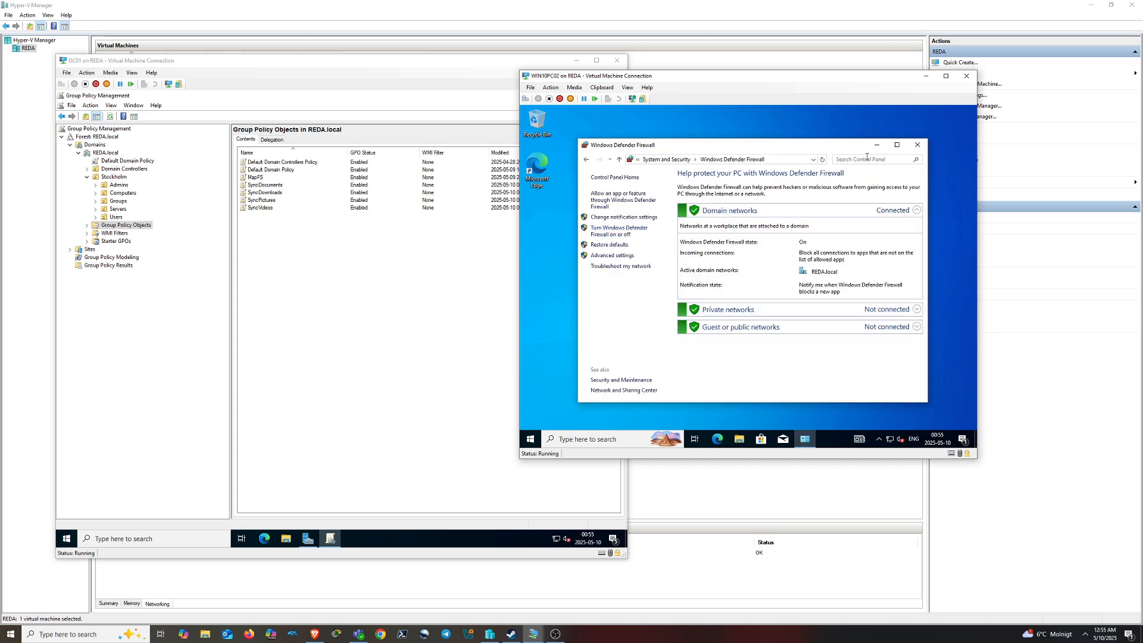
# Search 'firewall' and open the Firewall & network protection settings
pyautogui.click(581, 440)
pyautogui.write('firewa')
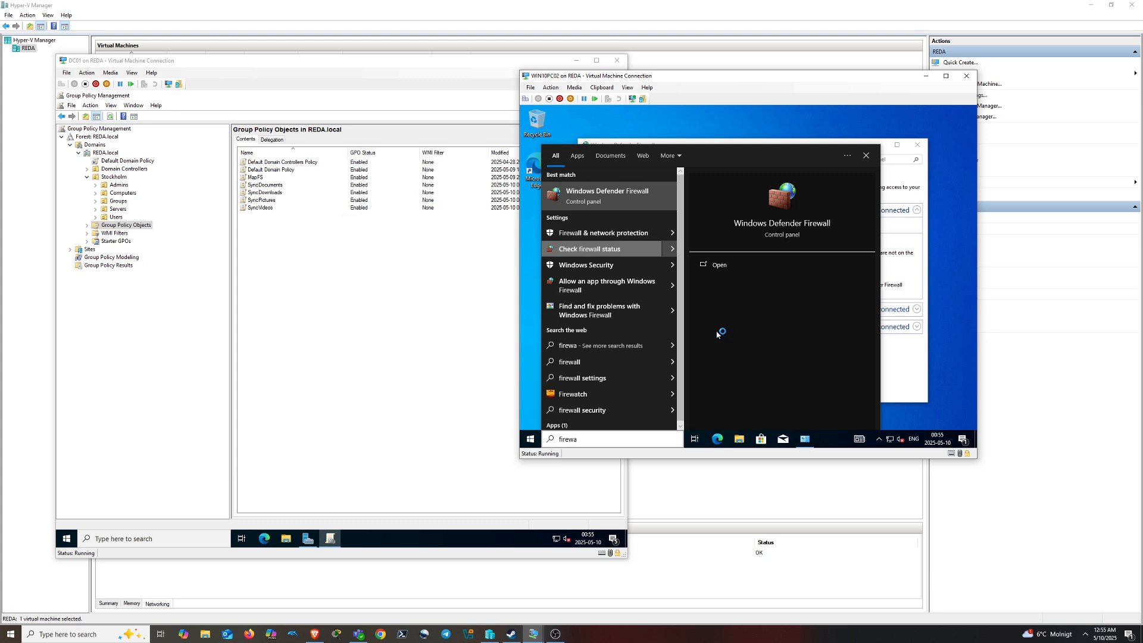
pyautogui.click(629, 234)
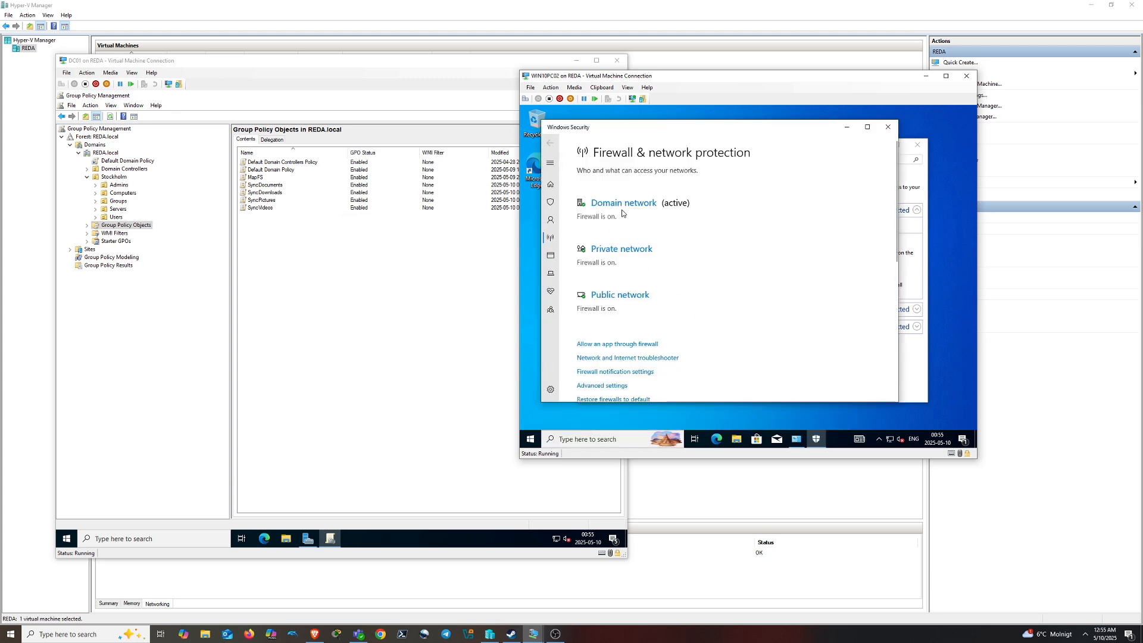
pyautogui.scroll(-3, 616, 218)
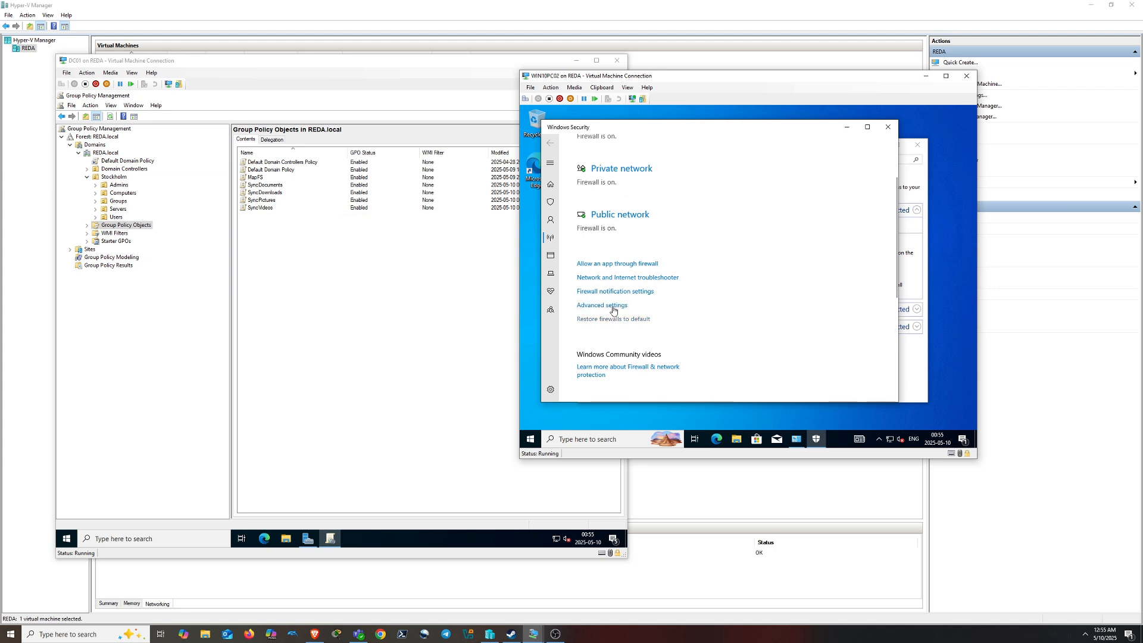
pyautogui.scroll(-5, 630, 294)
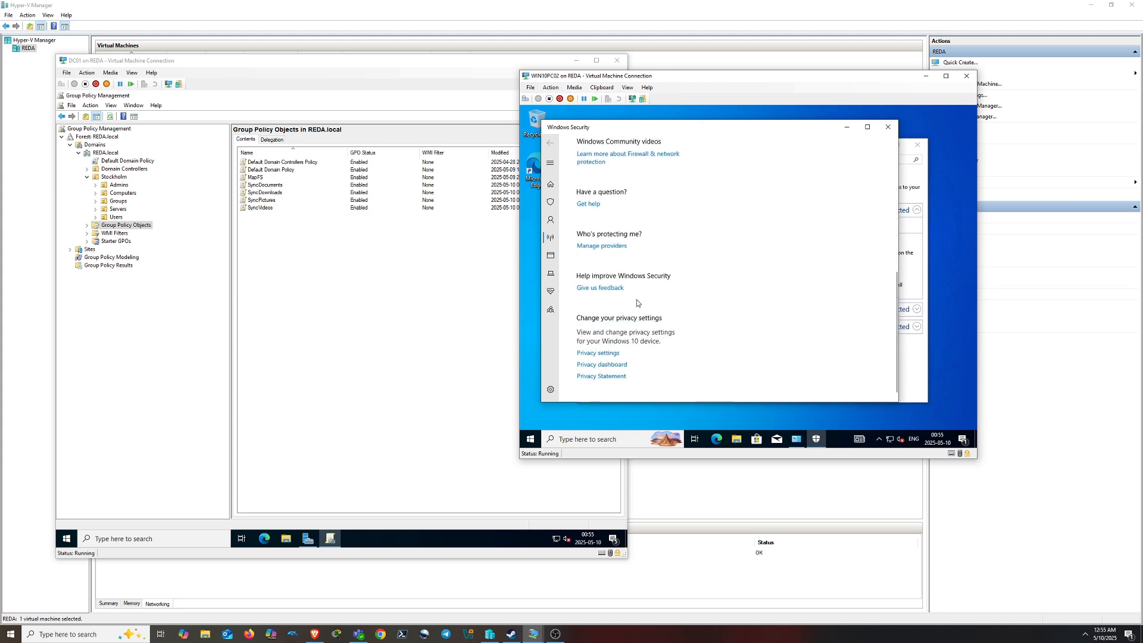
pyautogui.scroll(8, 637, 298)
# Switch the Defender Firewall off for the Domain and Private networks
pyautogui.click(613, 203)
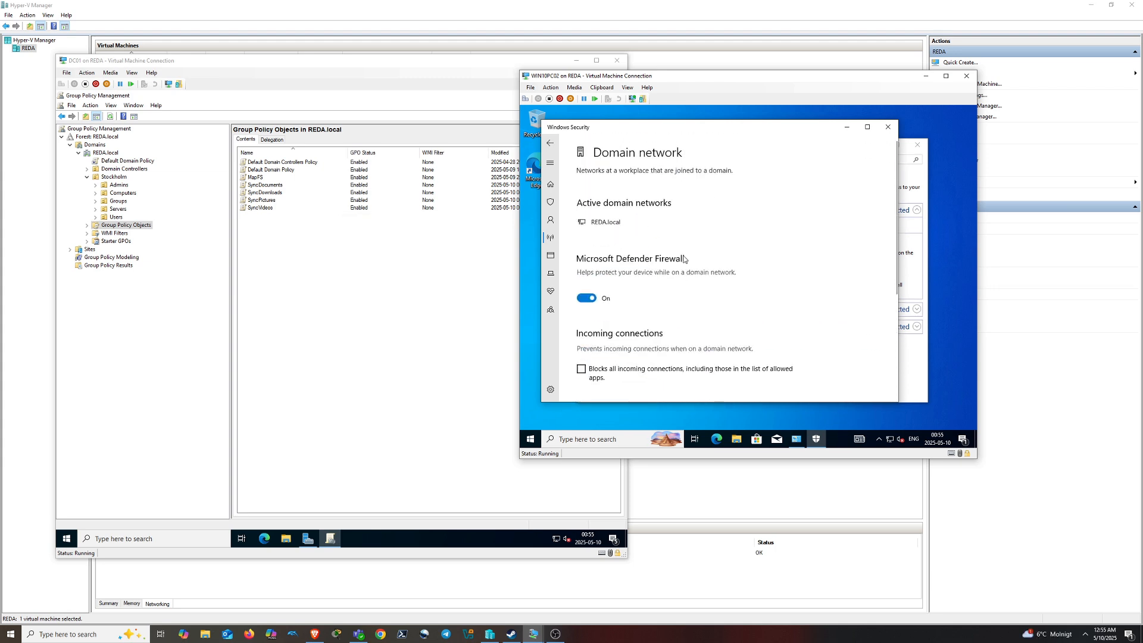
pyautogui.click(586, 297)
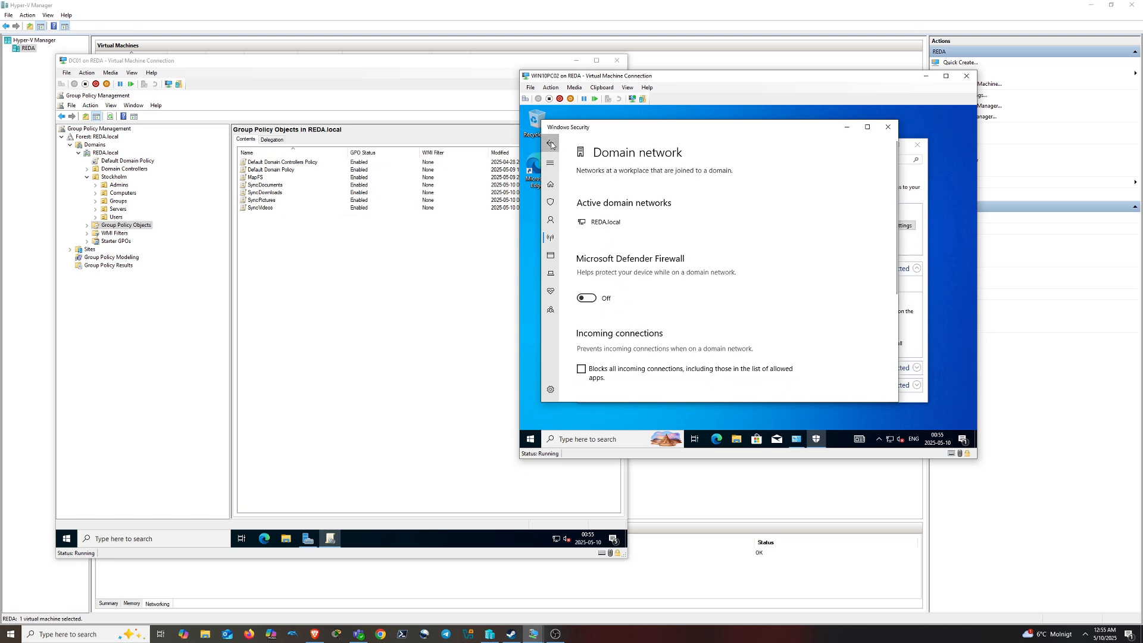
pyautogui.click(551, 144)
pyautogui.click(616, 287)
pyautogui.click(587, 307)
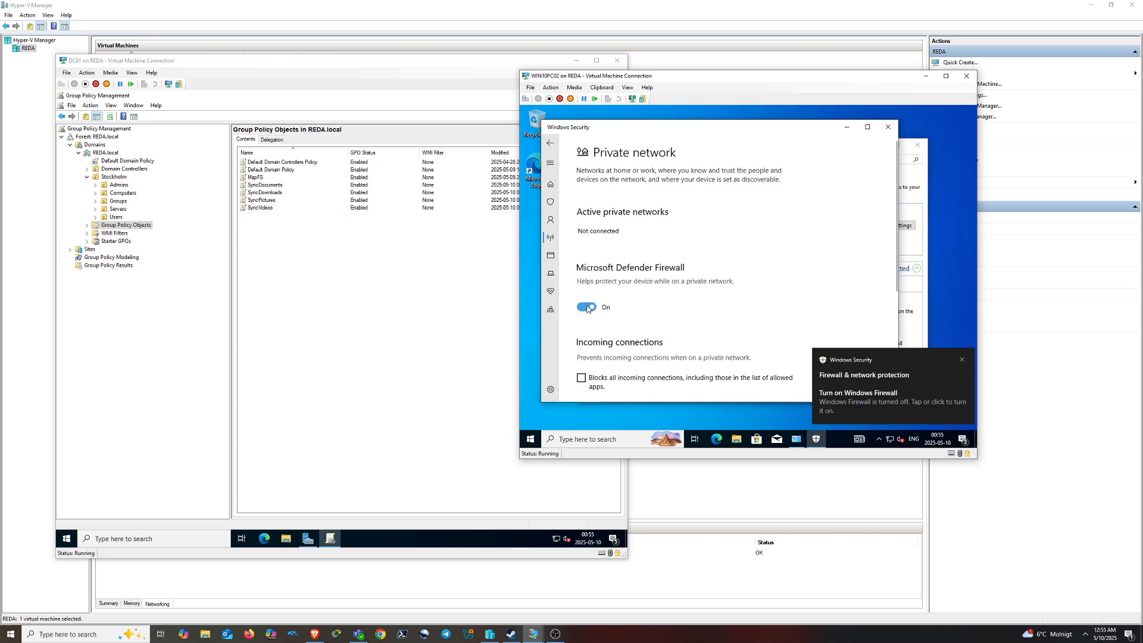
pyautogui.click(587, 307)
pyautogui.click(550, 143)
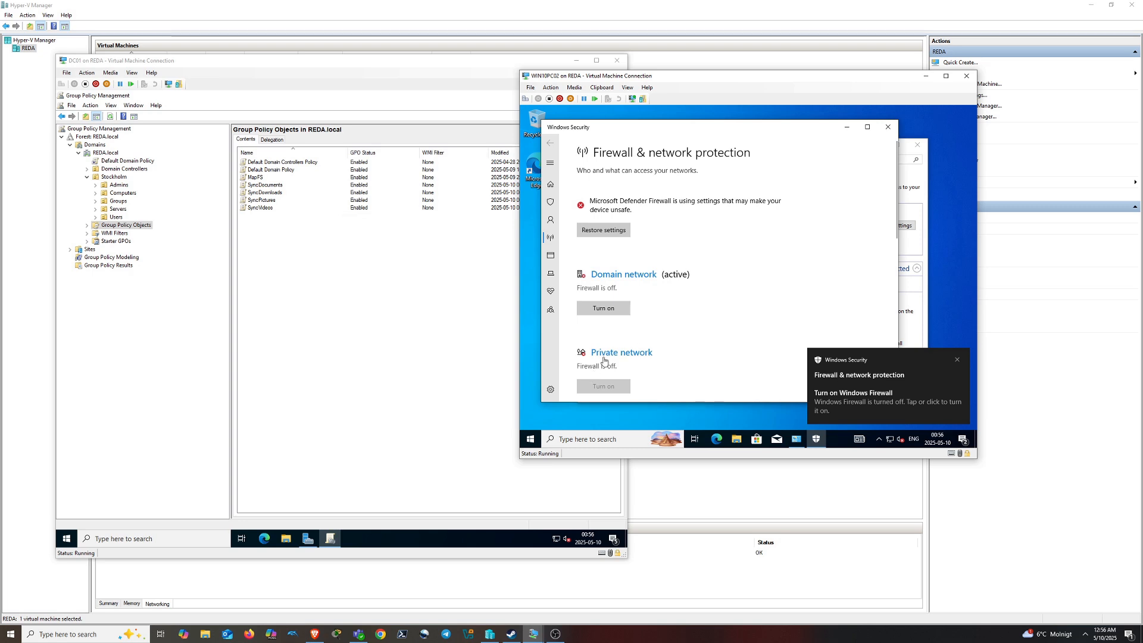
# Switch the Public network firewall off and minimize Windows Security
pyautogui.scroll(-1, 604, 359)
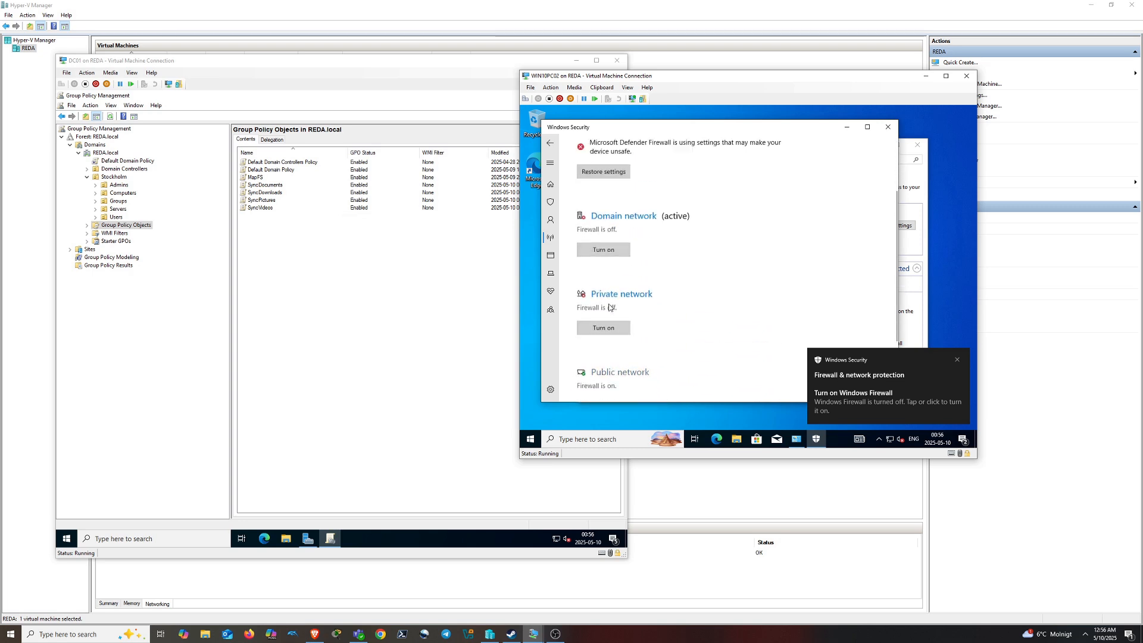
pyautogui.click(620, 372)
pyautogui.click(587, 312)
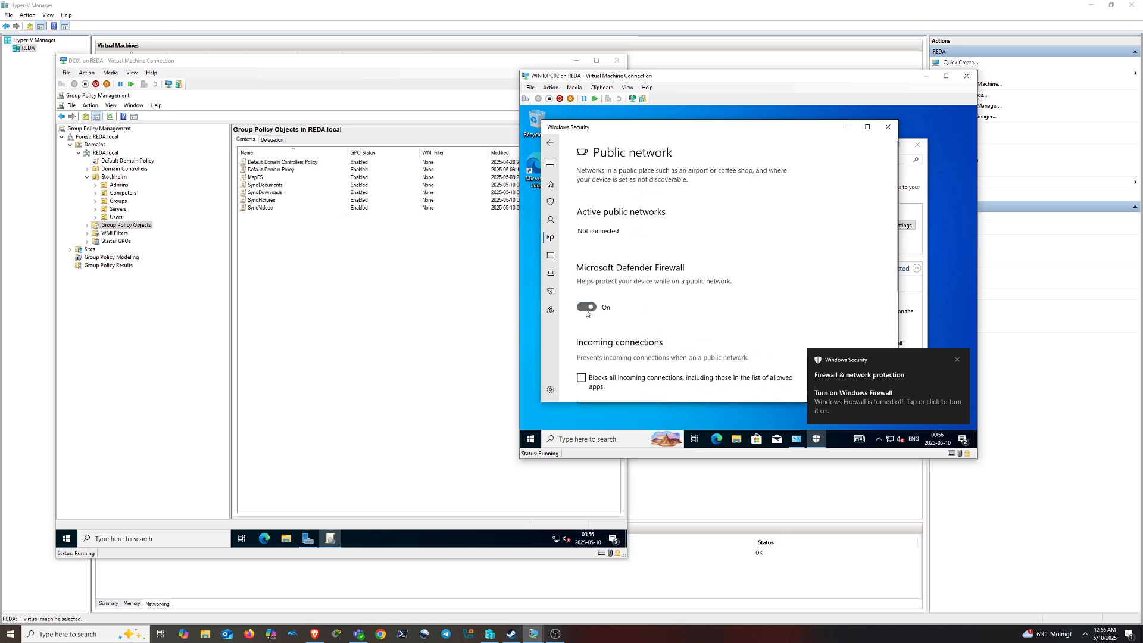
pyautogui.click(553, 146)
pyautogui.scroll(-3, 658, 313)
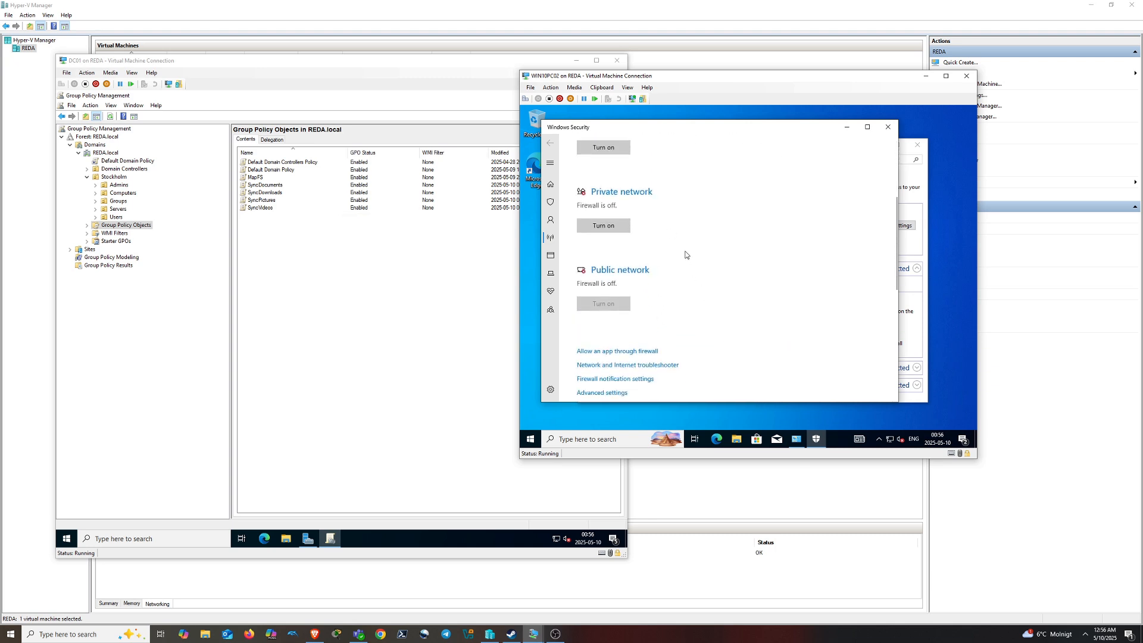
pyautogui.scroll(-2, 757, 293)
pyautogui.click(846, 127)
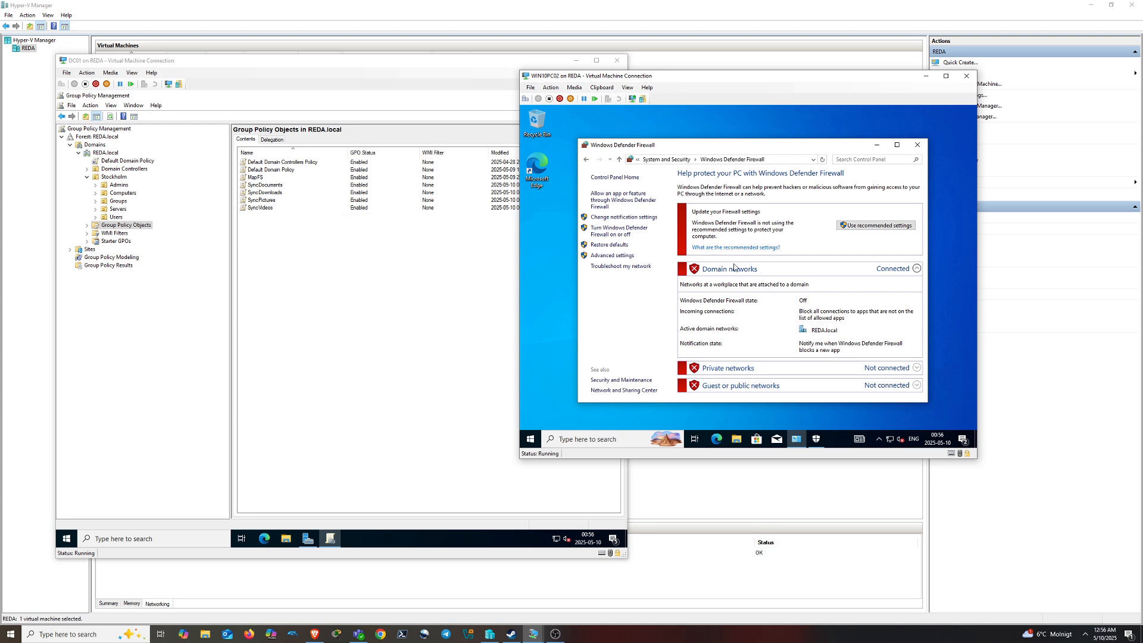
# Add a new GPO named FirewallForceON under DC01's Group Policy Objects
pyautogui.rightClick(274, 307)
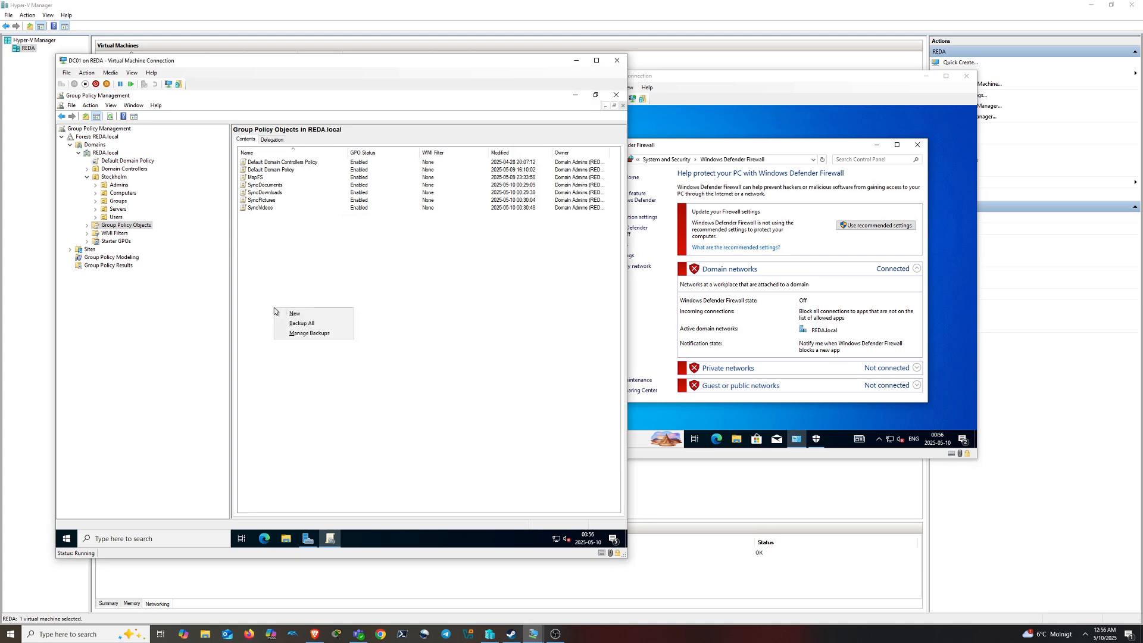
pyautogui.click(313, 316)
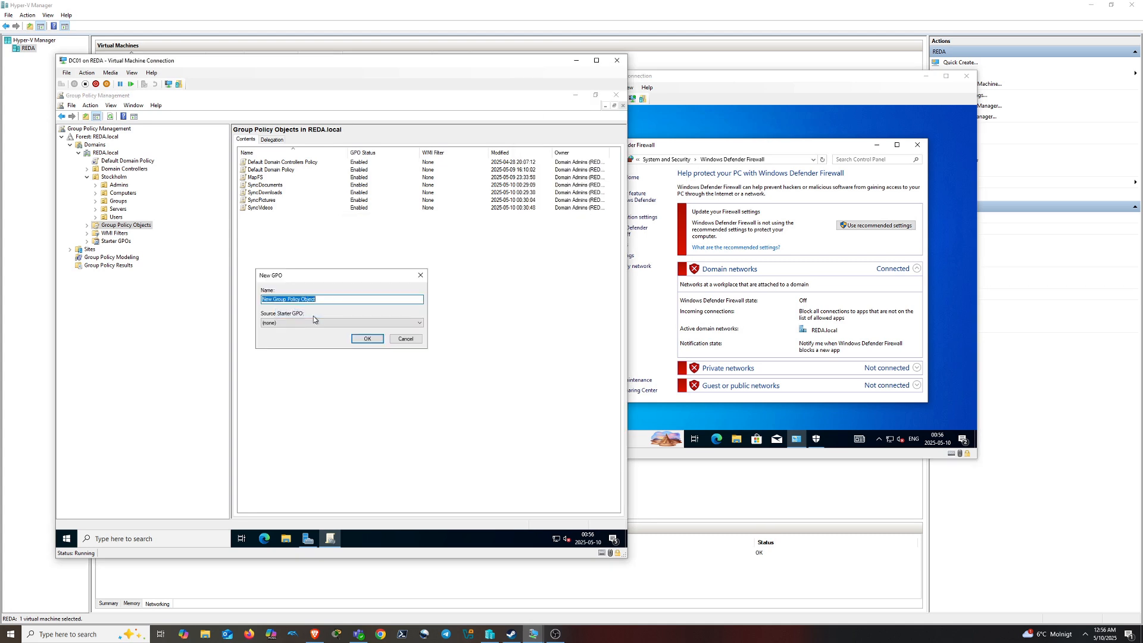
pyautogui.write('FirewallForceON')
pyautogui.click(369, 338)
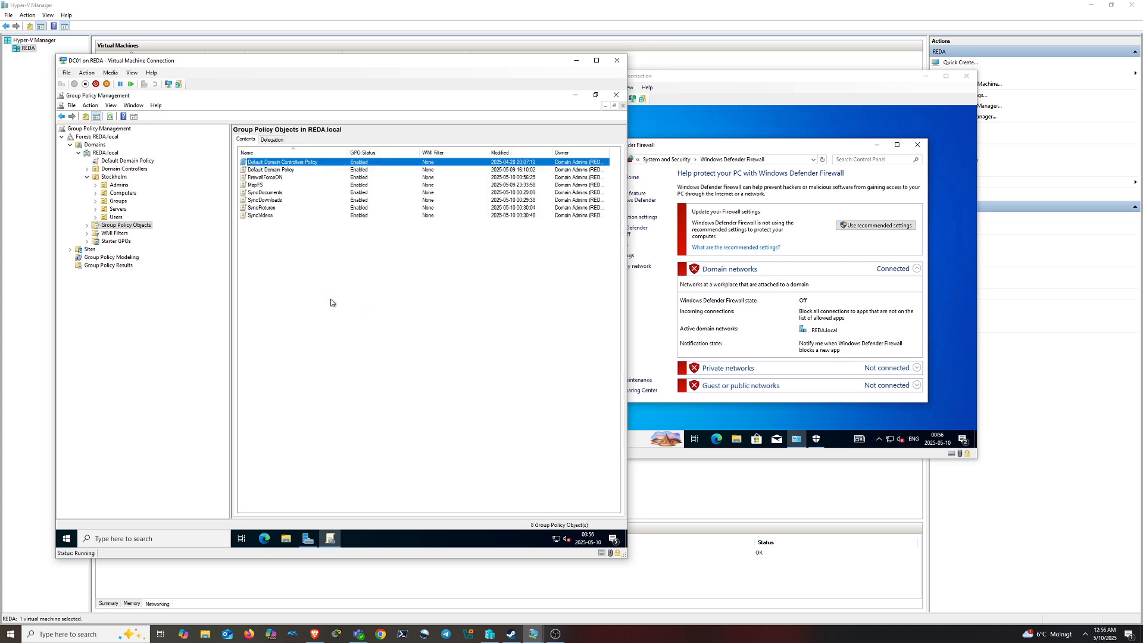
# Edit FirewallForceON and expand Computer Configuration Policies down to Security Settings
pyautogui.click(266, 178)
pyautogui.rightClick(266, 177)
pyautogui.click(284, 184)
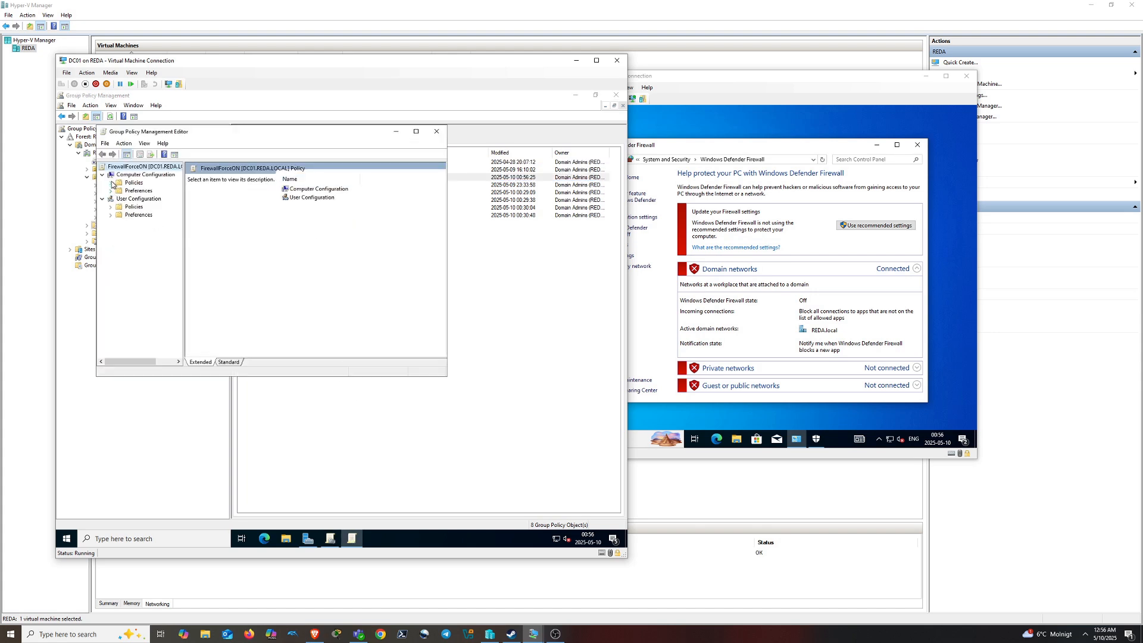
pyautogui.click(111, 183)
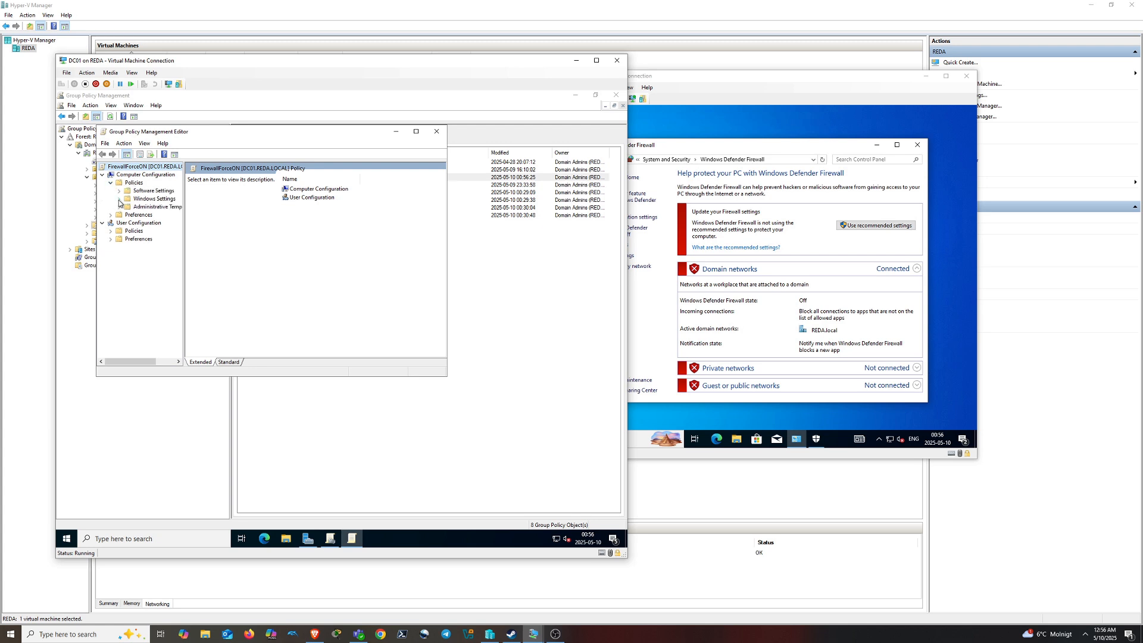
pyautogui.click(119, 199)
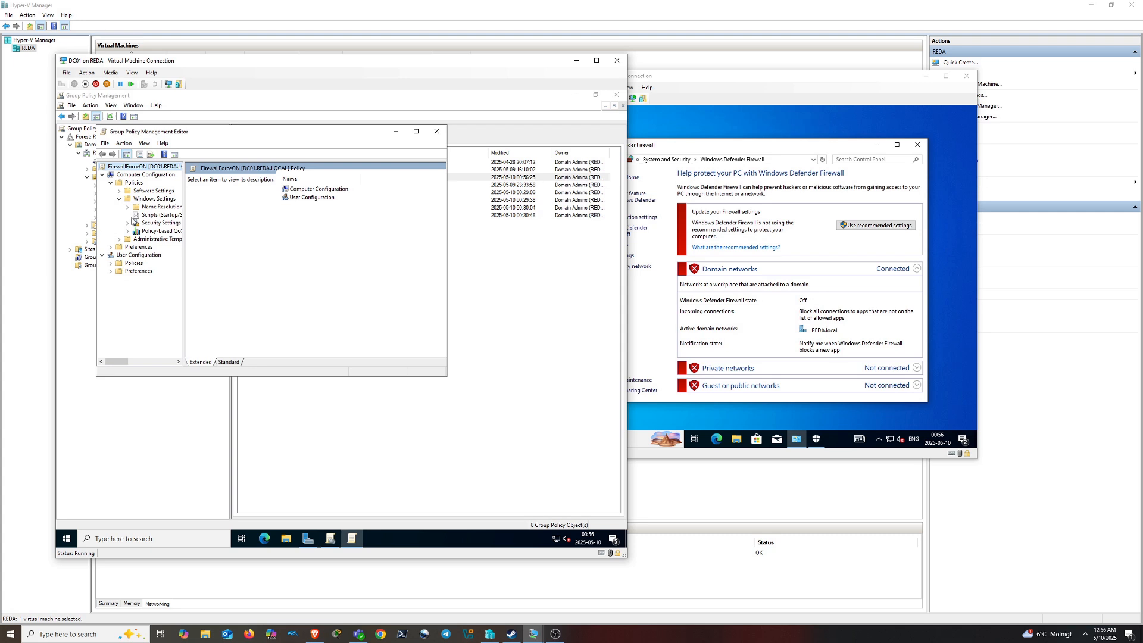
pyautogui.click(128, 223)
# Open Windows Defender Firewall Properties under Windows Defender Firewall with Advanced Security
pyautogui.click(416, 131)
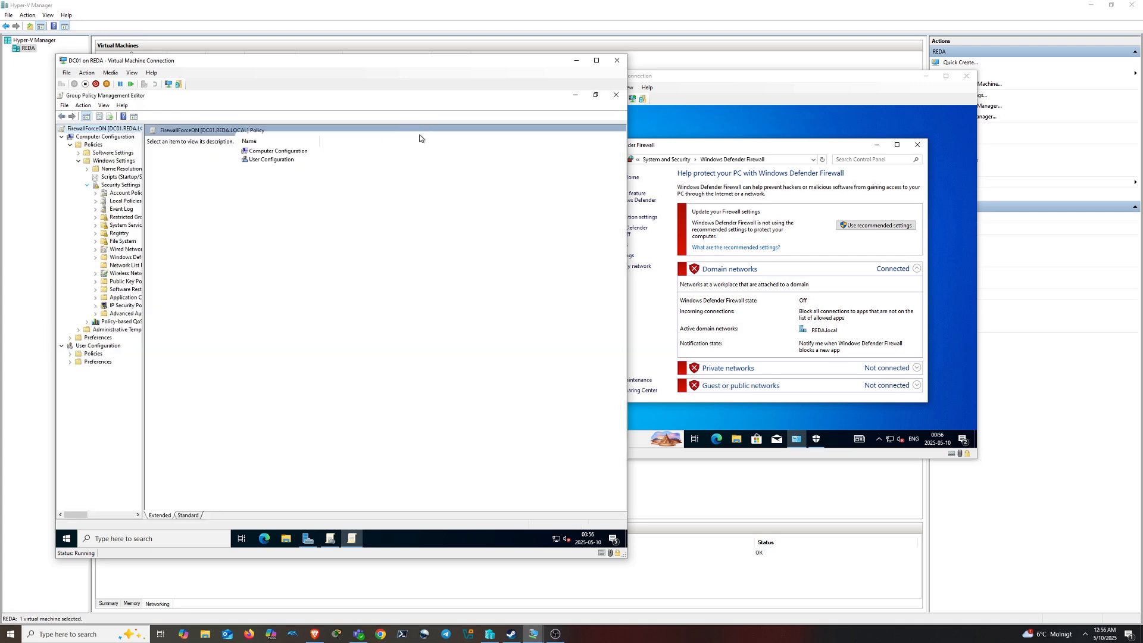
pyautogui.moveTo(142, 276); pyautogui.dragTo(244, 265)
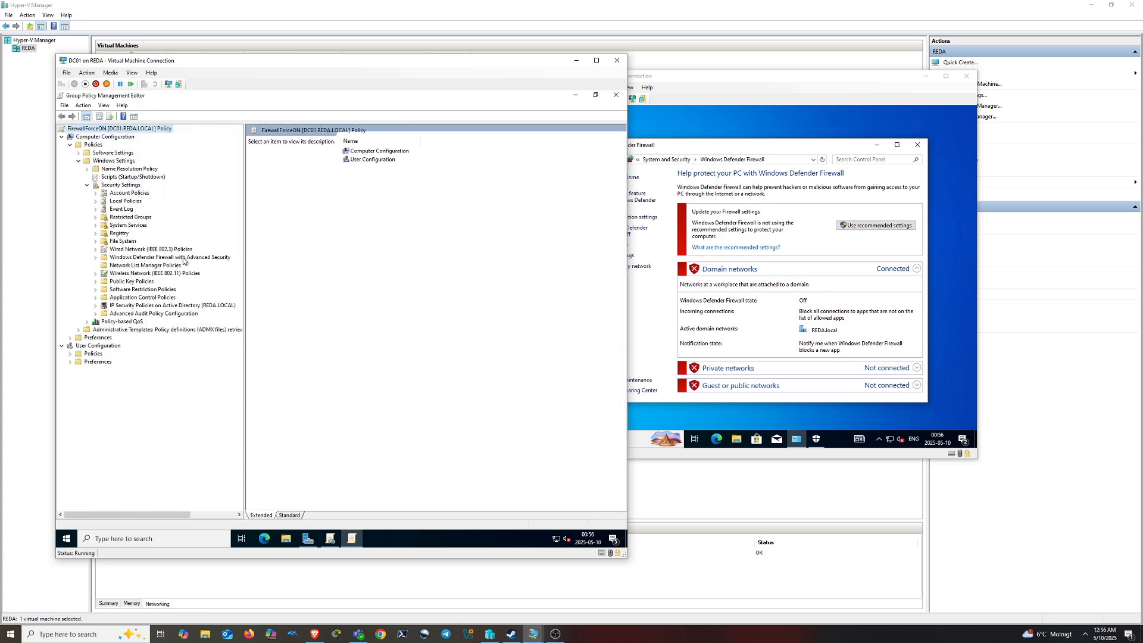
pyautogui.click(96, 257)
pyautogui.click(145, 266)
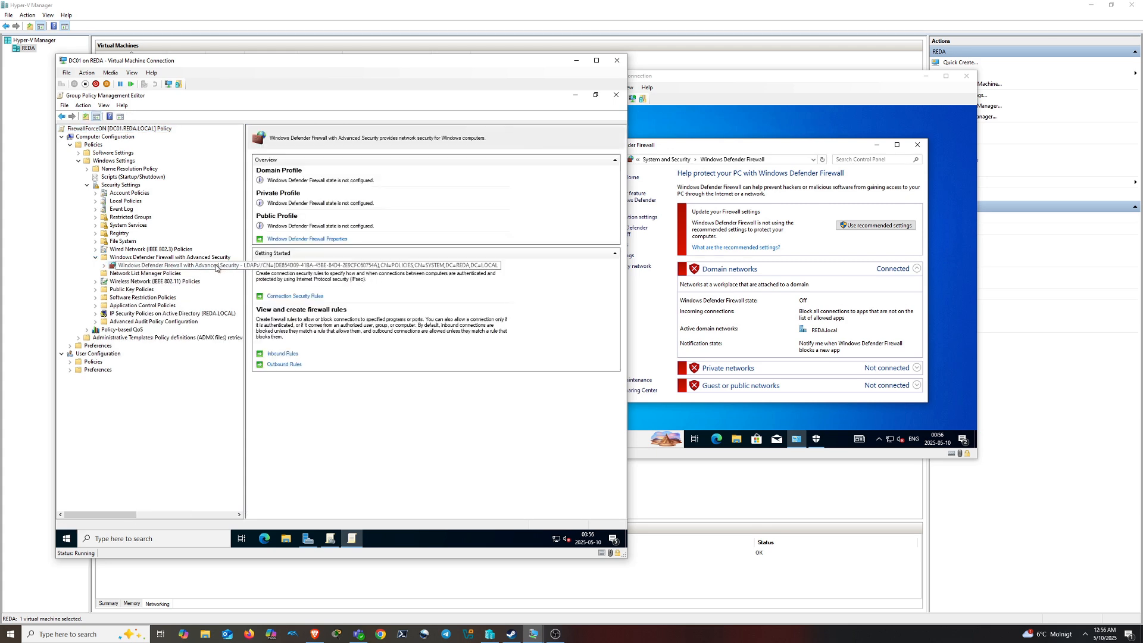
pyautogui.click(322, 240)
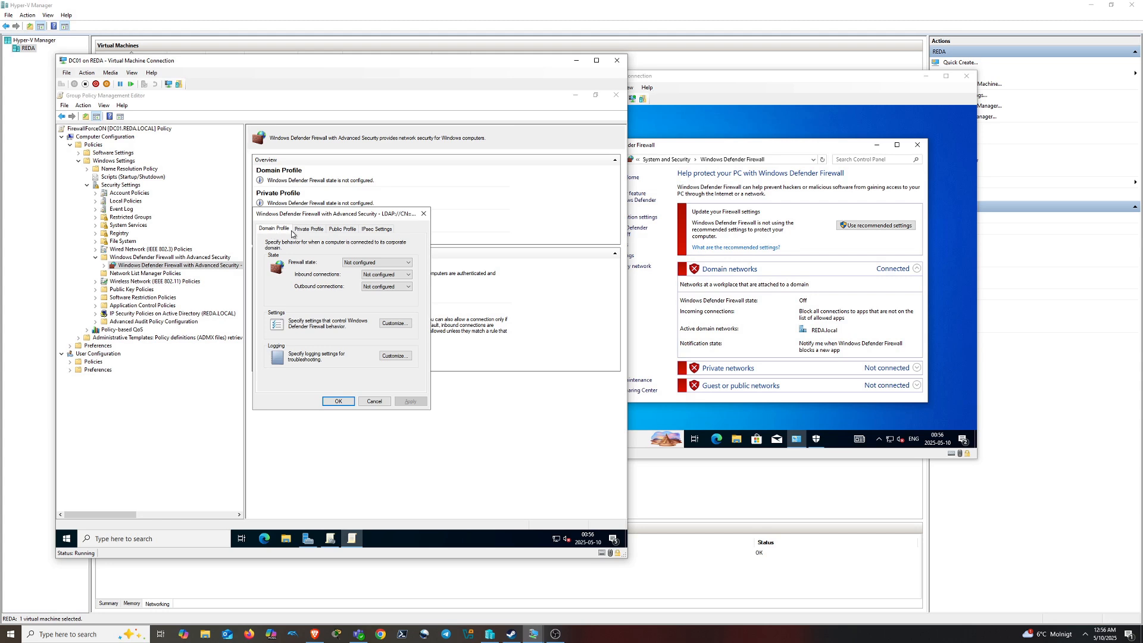
# Set Firewall state to On (recommended) for Domain, Private and Public profiles and apply
pyautogui.click(393, 263)
pyautogui.click(391, 275)
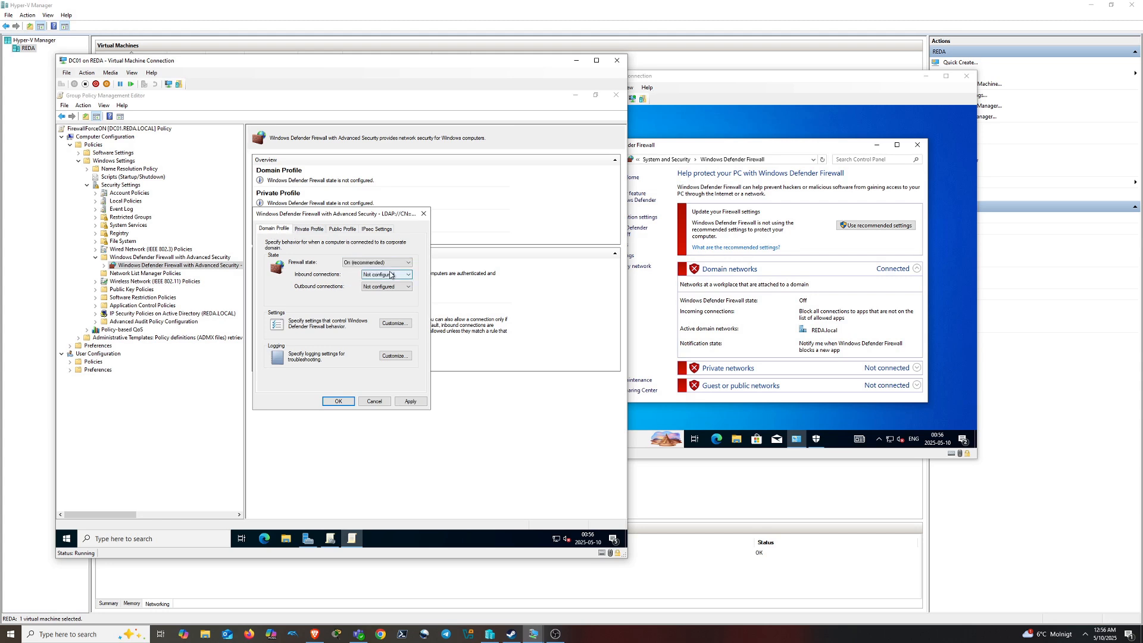
pyautogui.click(315, 232)
pyautogui.click(373, 261)
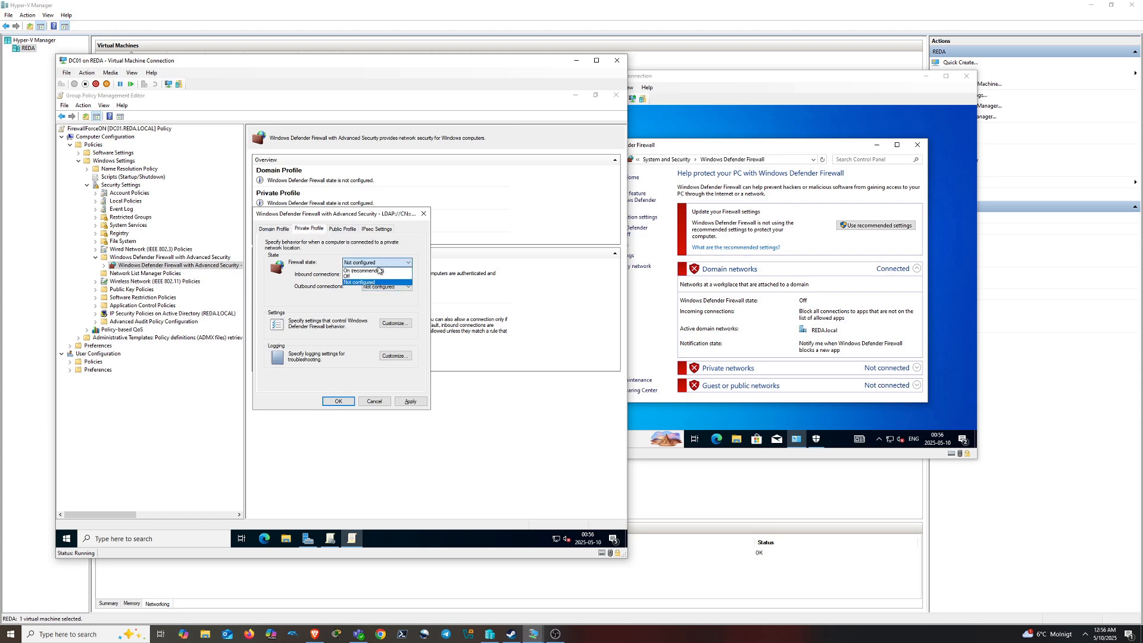
pyautogui.click(372, 269)
pyautogui.click(343, 229)
pyautogui.click(370, 263)
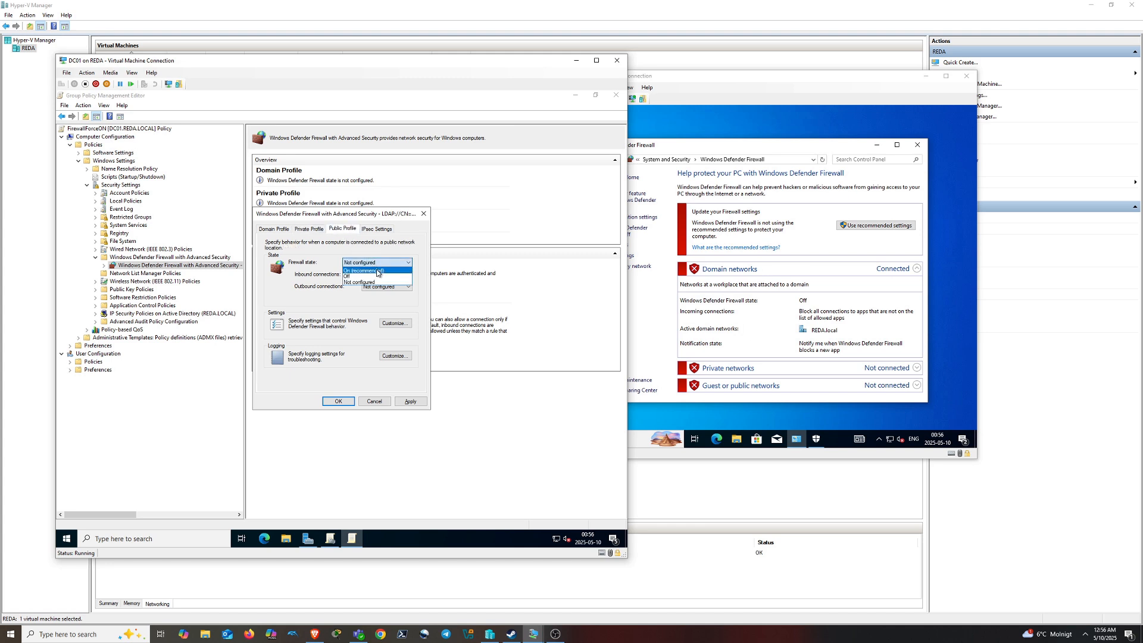
pyautogui.click(375, 270)
pyautogui.click(411, 401)
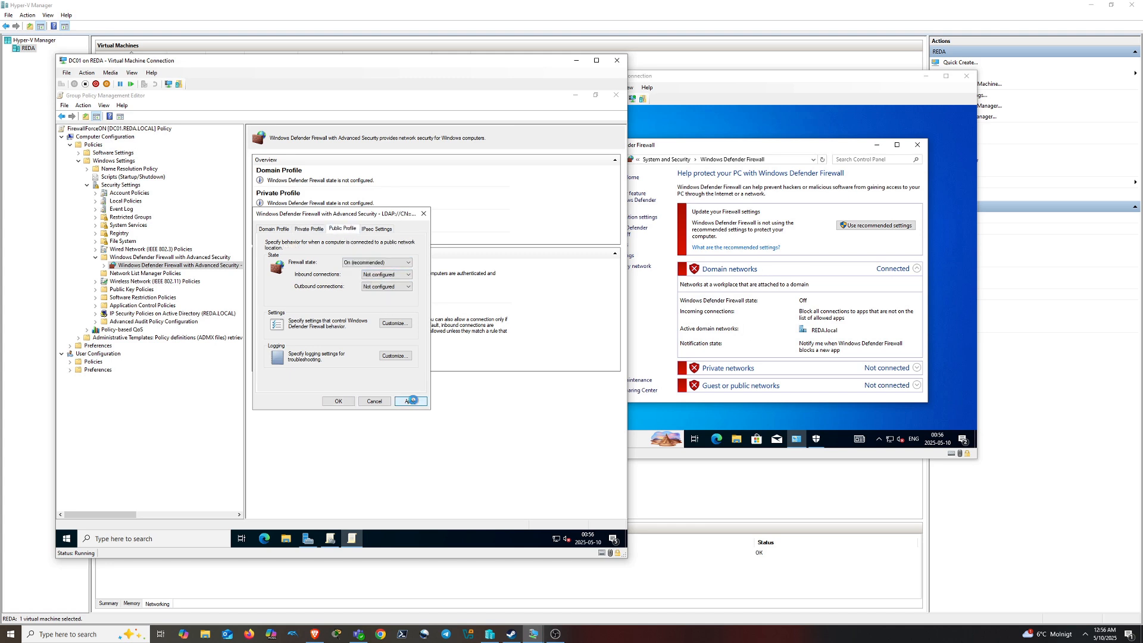
# Recheck each profile's firewall state and close the properties dialog with OK
pyautogui.click(309, 231)
pyautogui.click(287, 231)
pyautogui.click(308, 230)
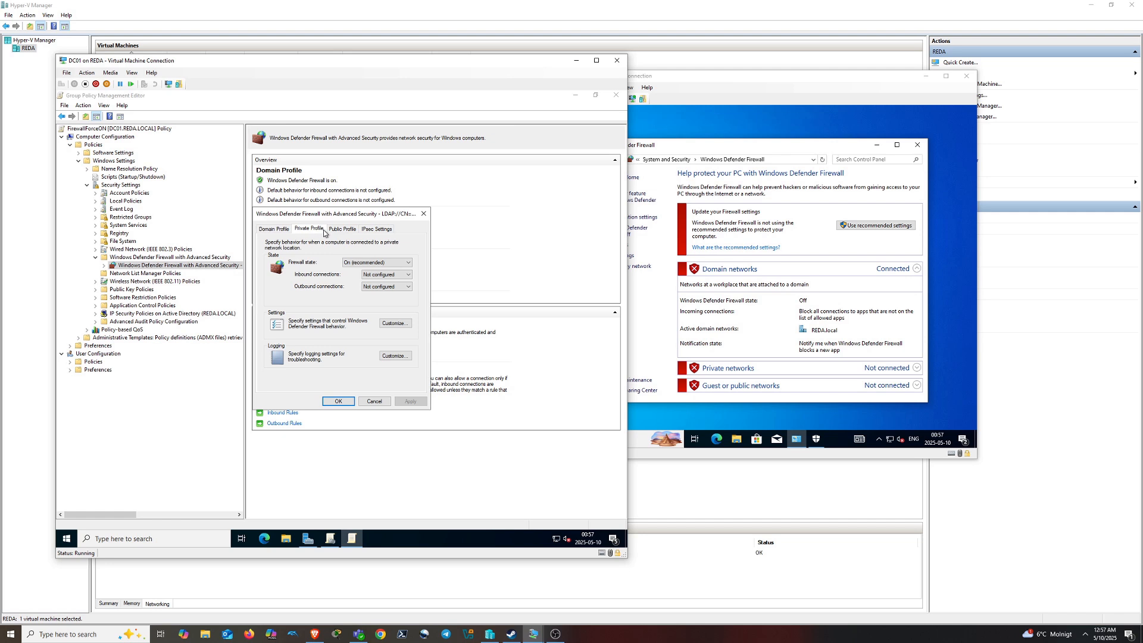
pyautogui.click(342, 230)
pyautogui.click(312, 230)
pyautogui.click(289, 230)
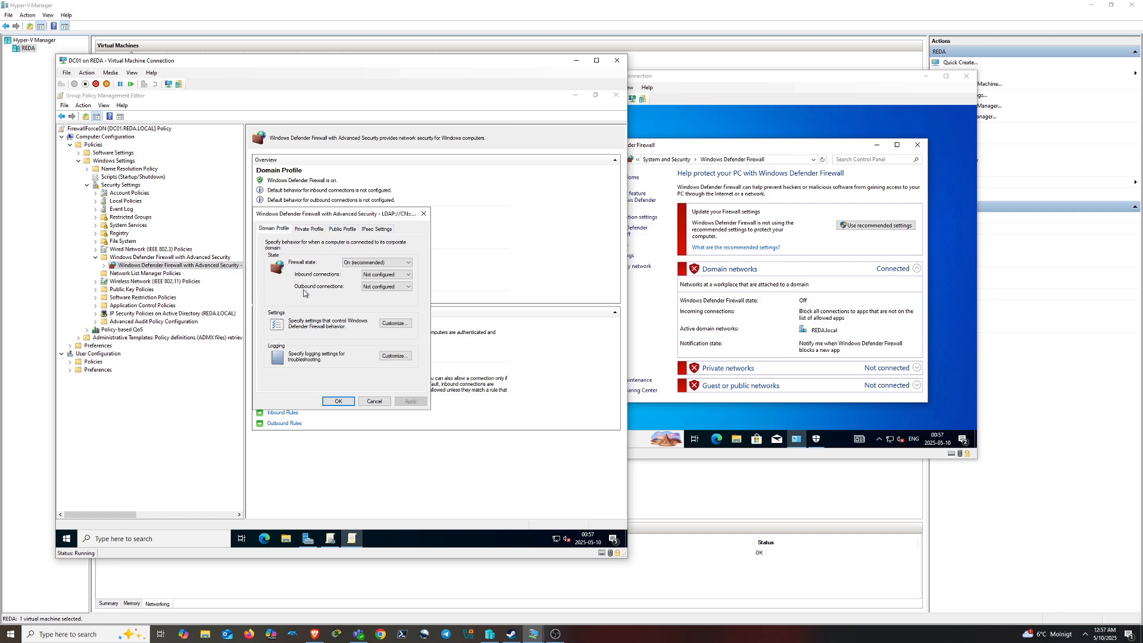
pyautogui.click(338, 402)
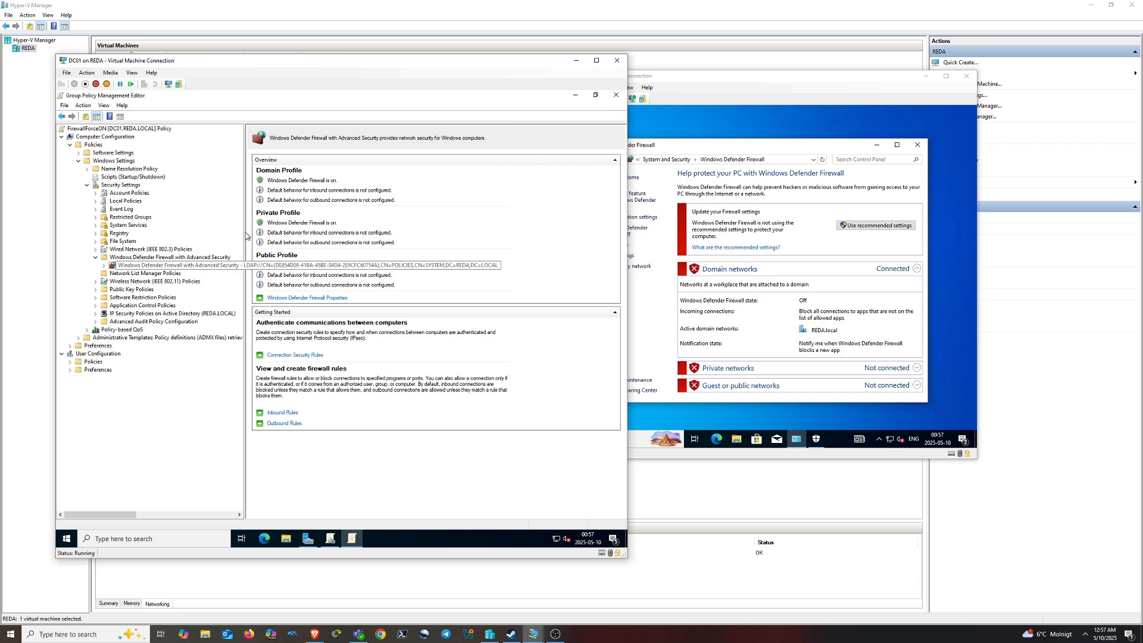
# Close the policy editor, link FirewallForceON to the Computers OU, and open WIN10PC02's search
pyautogui.click(616, 95)
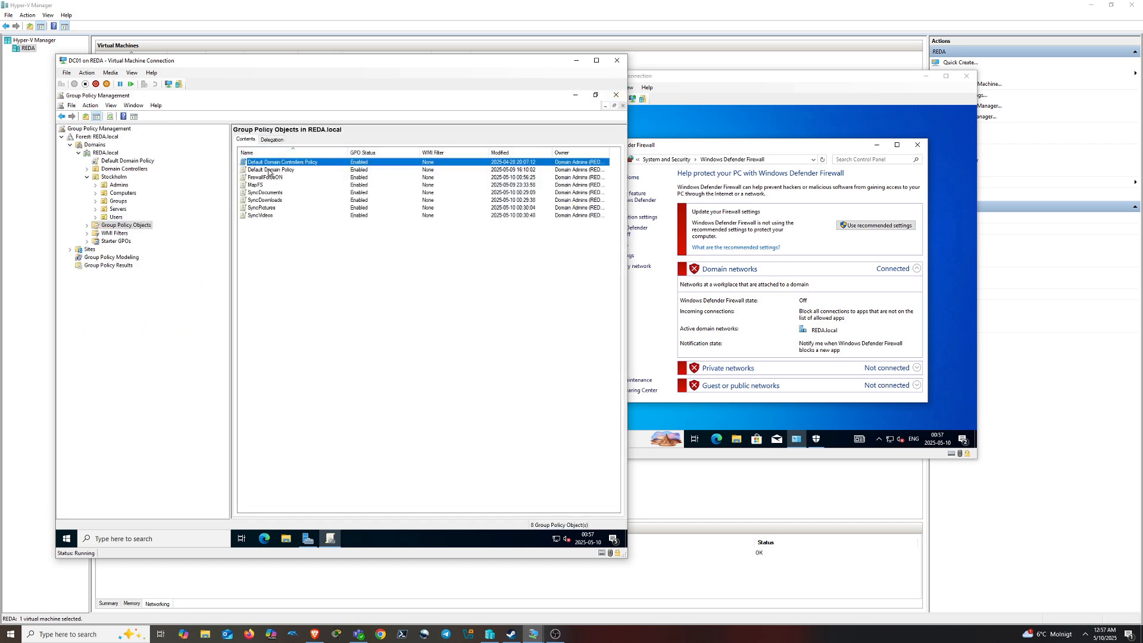
pyautogui.click(265, 178)
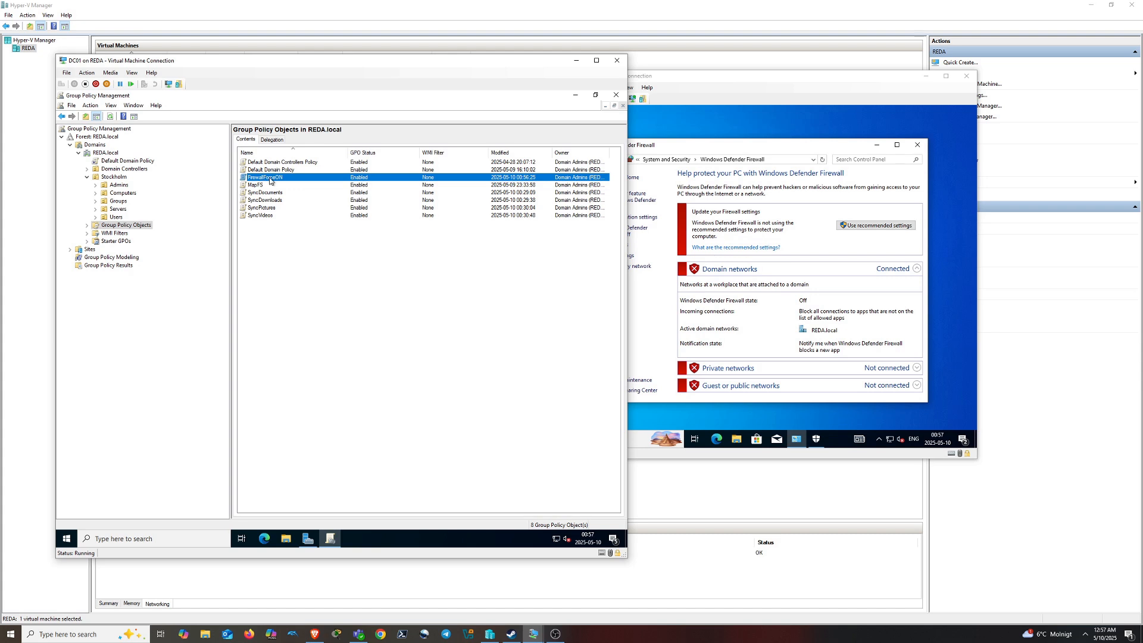
pyautogui.moveTo(273, 181); pyautogui.dragTo(124, 195)
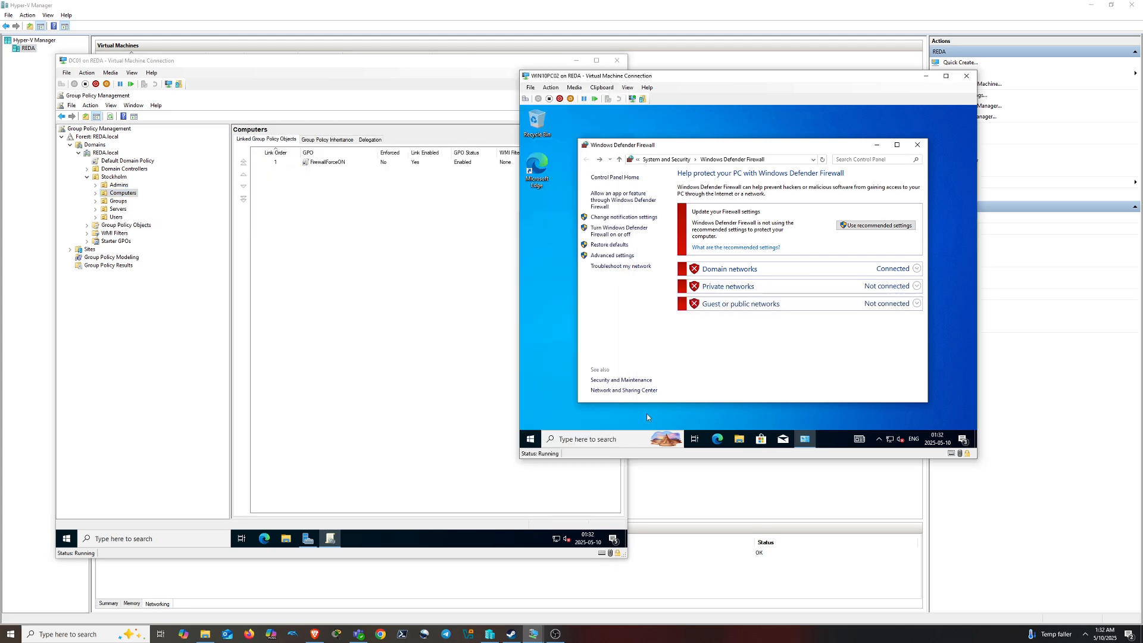
pyautogui.click(612, 438)
# Open Command Prompt via 'cmd', run gpupdate /force, and accept logging off
pyautogui.write('cmd')
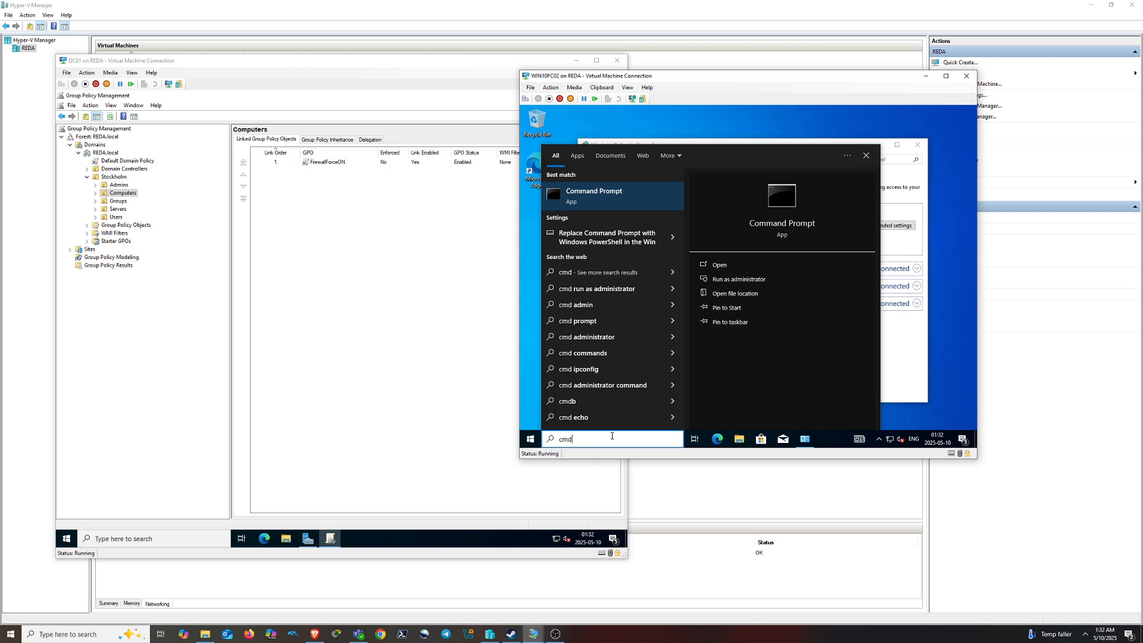
pyautogui.press('Return')
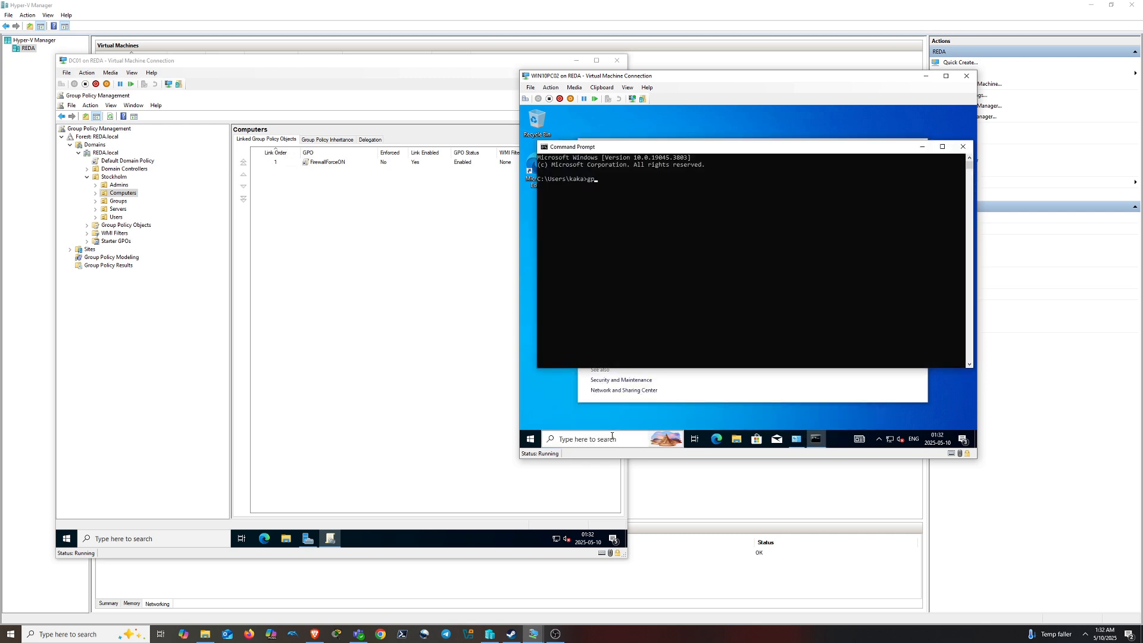
pyautogui.write('gpupdate /force')
pyautogui.press('Return')
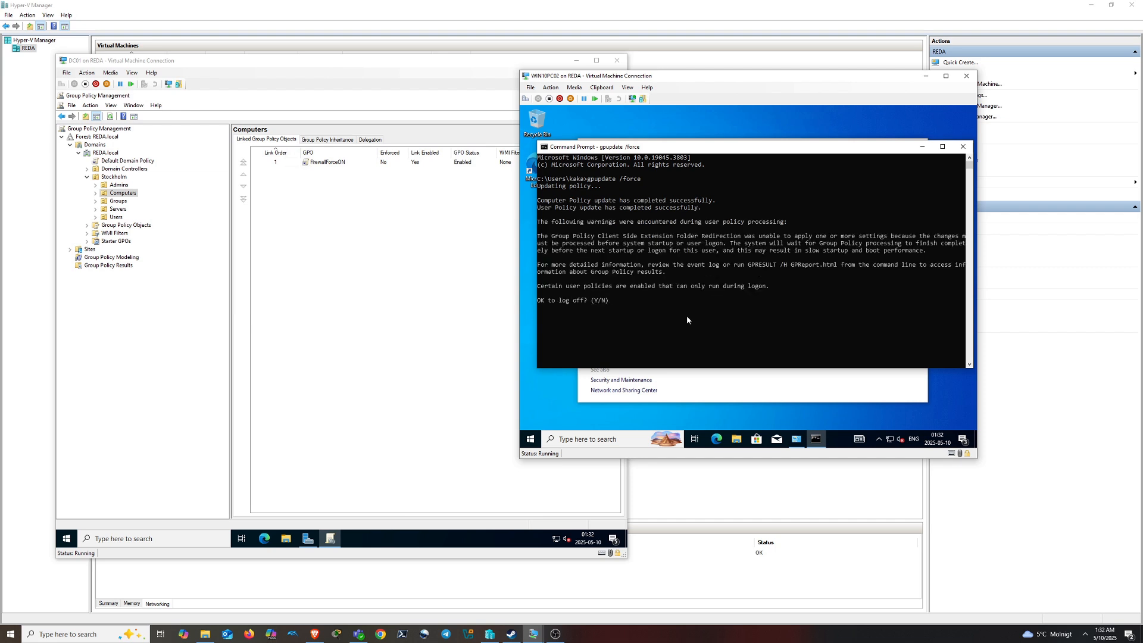
pyautogui.press('Return')
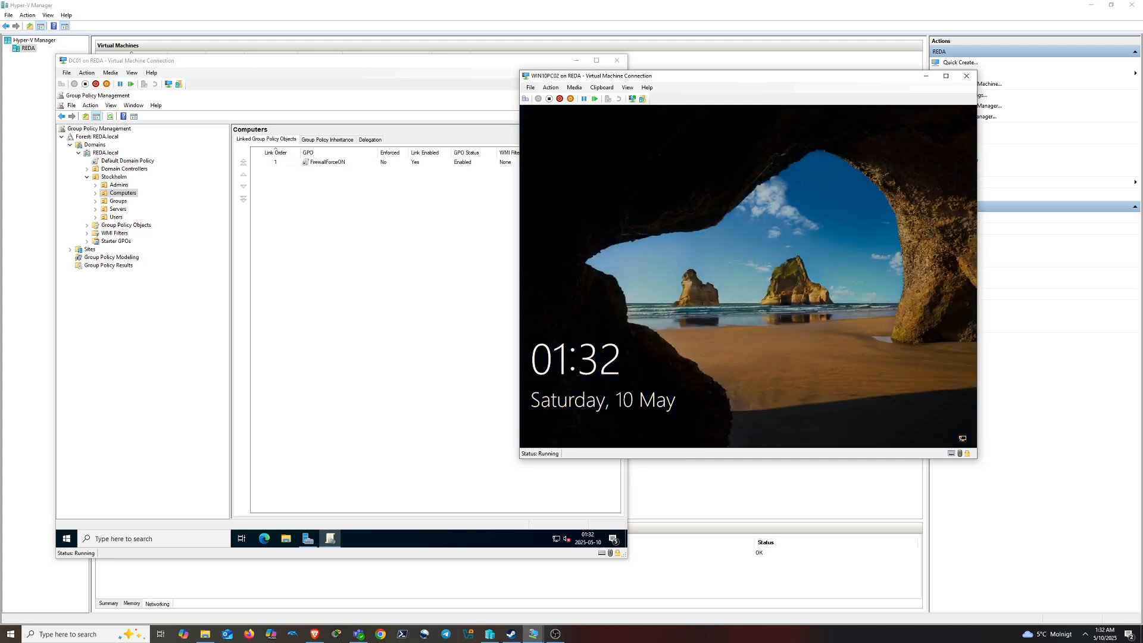
# Sign in to WIN10PC02 via Ctrl+Alt+Delete with the account password, then open search
pyautogui.click(525, 99)
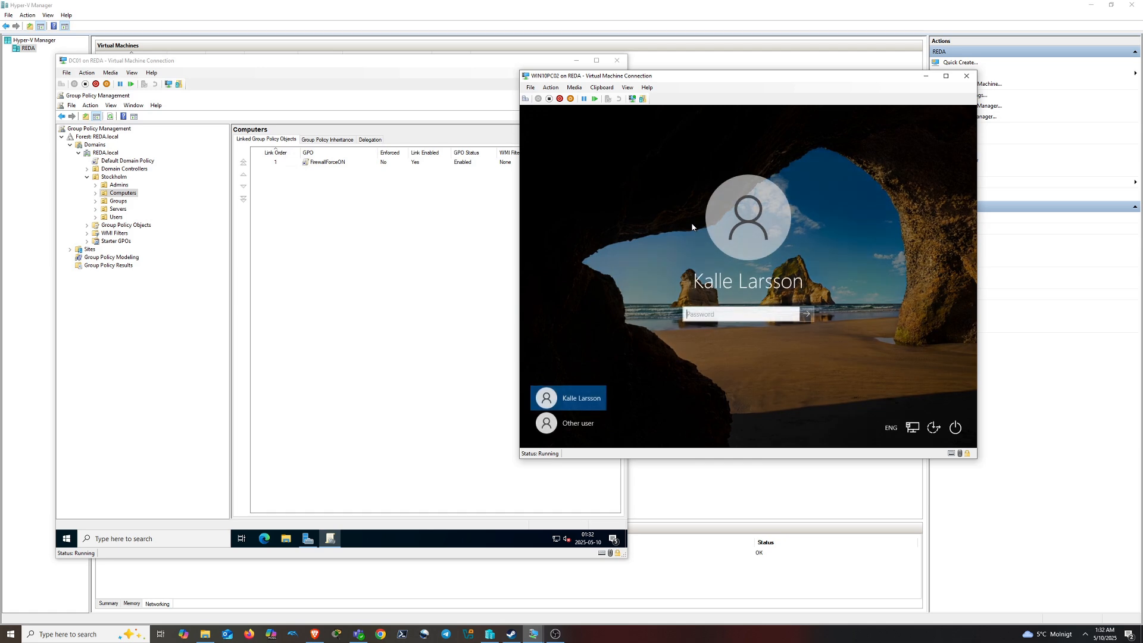
pyautogui.write('••')
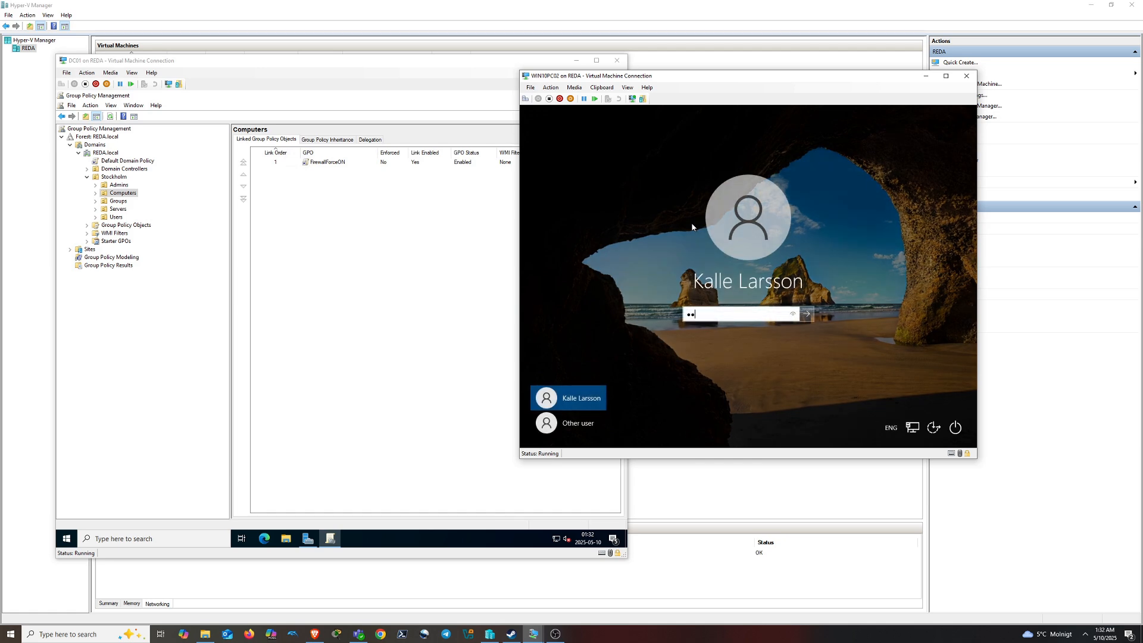
pyautogui.write('••••')
pyautogui.press('Return')
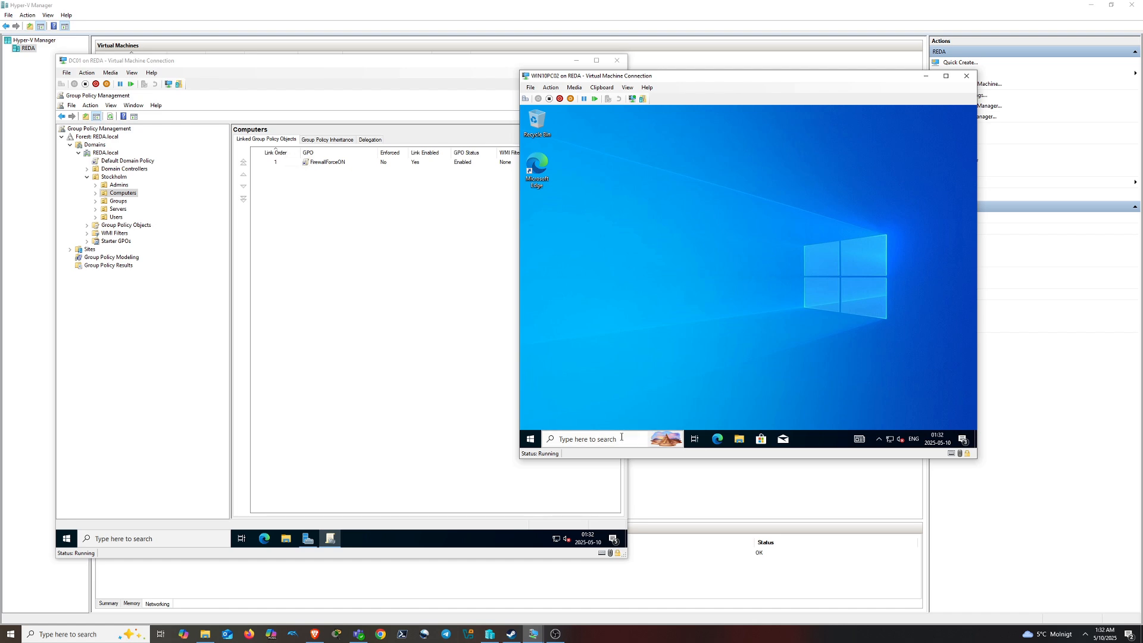
pyautogui.click(621, 438)
# Search 'firewall' and check the Domain network firewall is on and administrator-managed
pyautogui.click(878, 441)
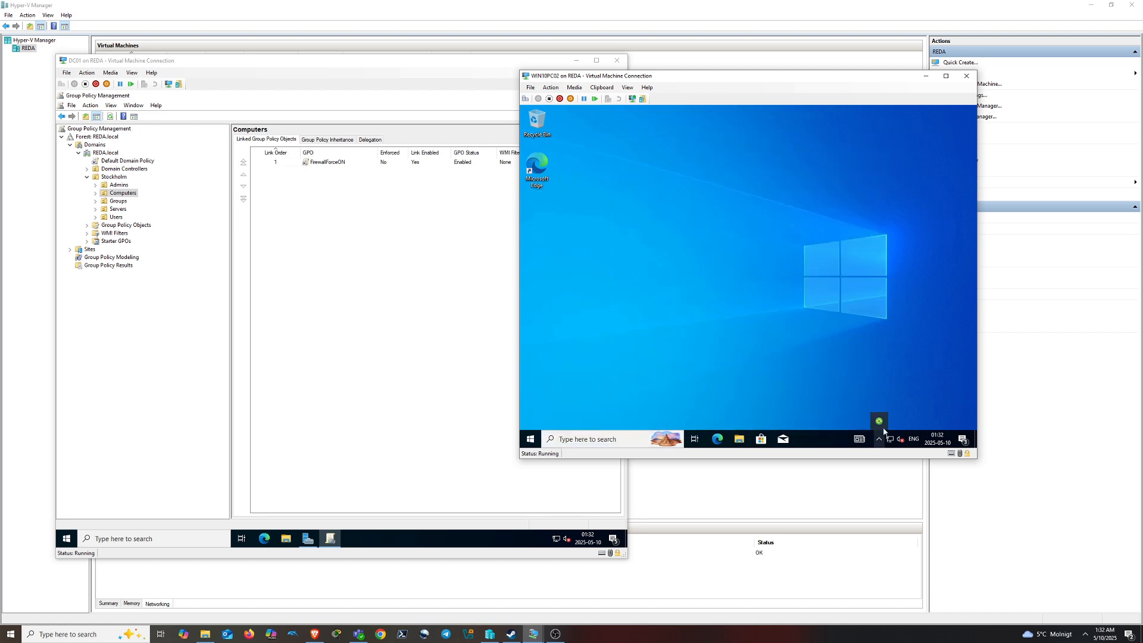
pyautogui.click(595, 444)
pyautogui.write('f')
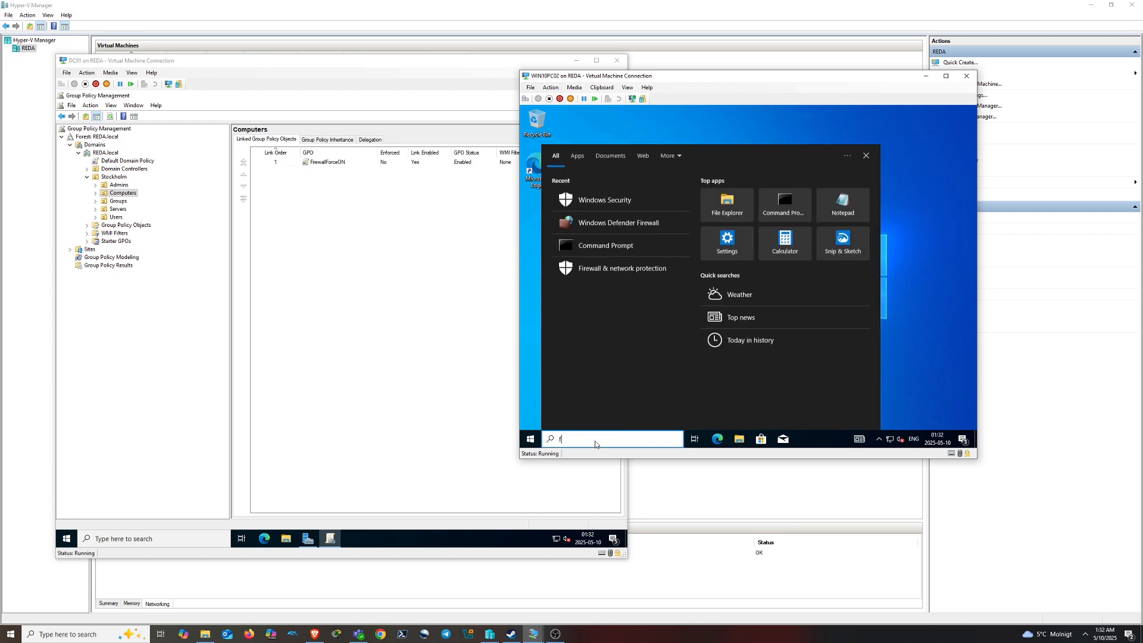
pyautogui.write('irewa')
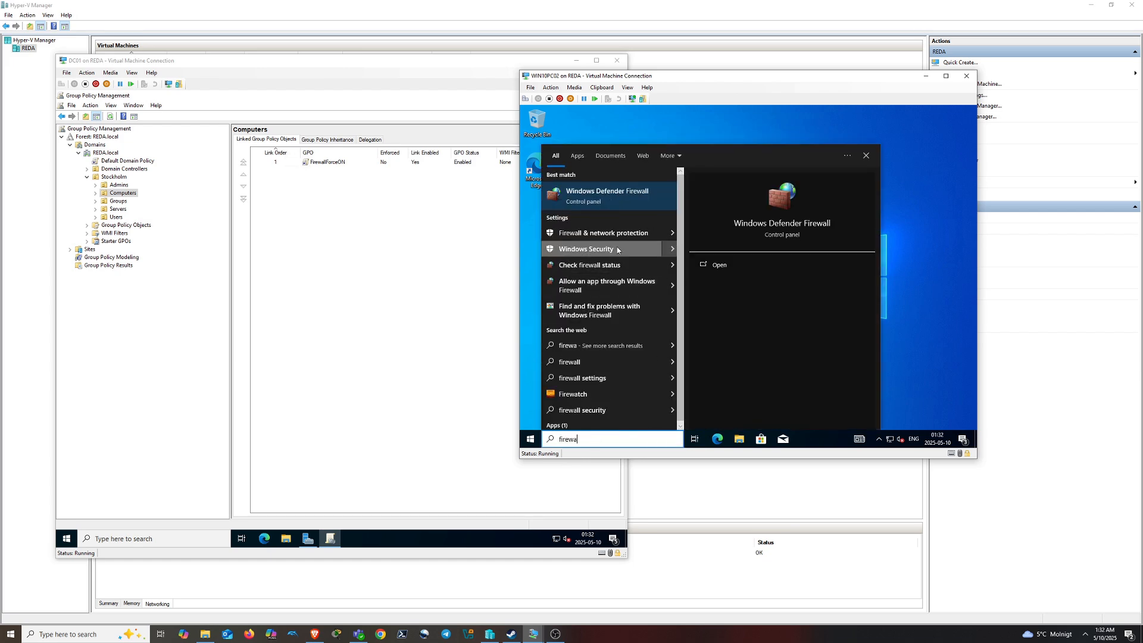
pyautogui.click(618, 249)
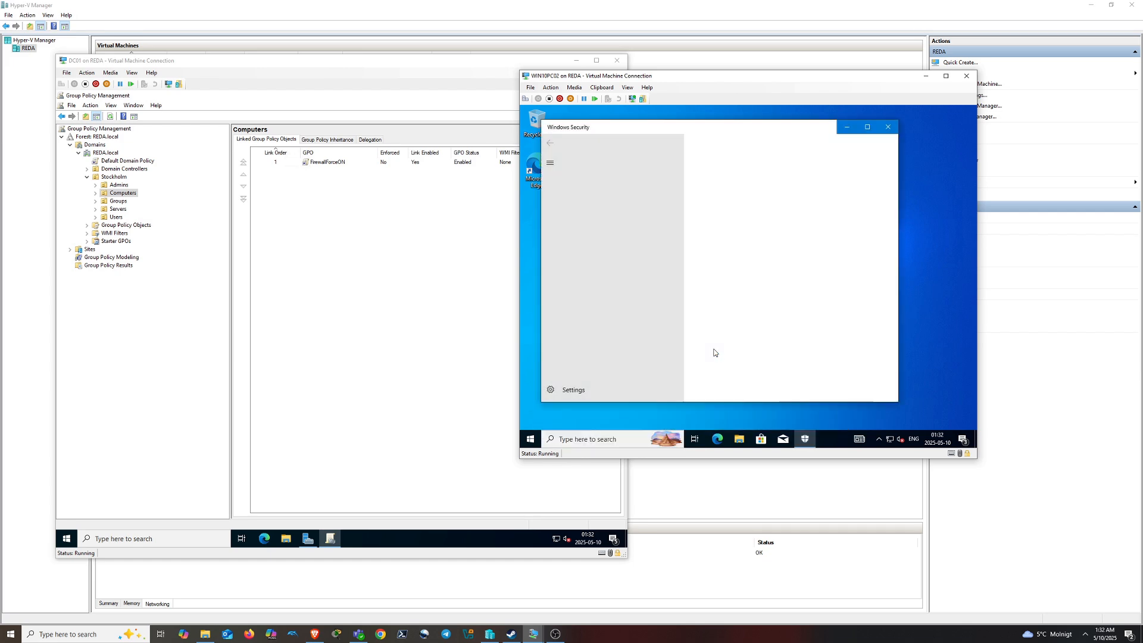
pyautogui.click(794, 279)
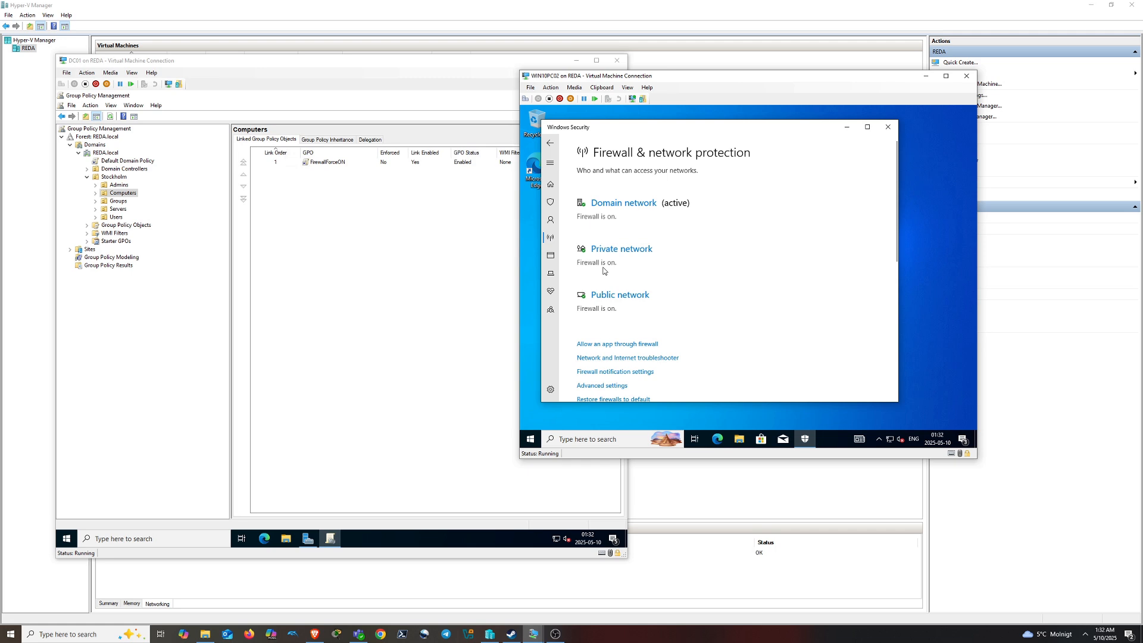
pyautogui.click(610, 206)
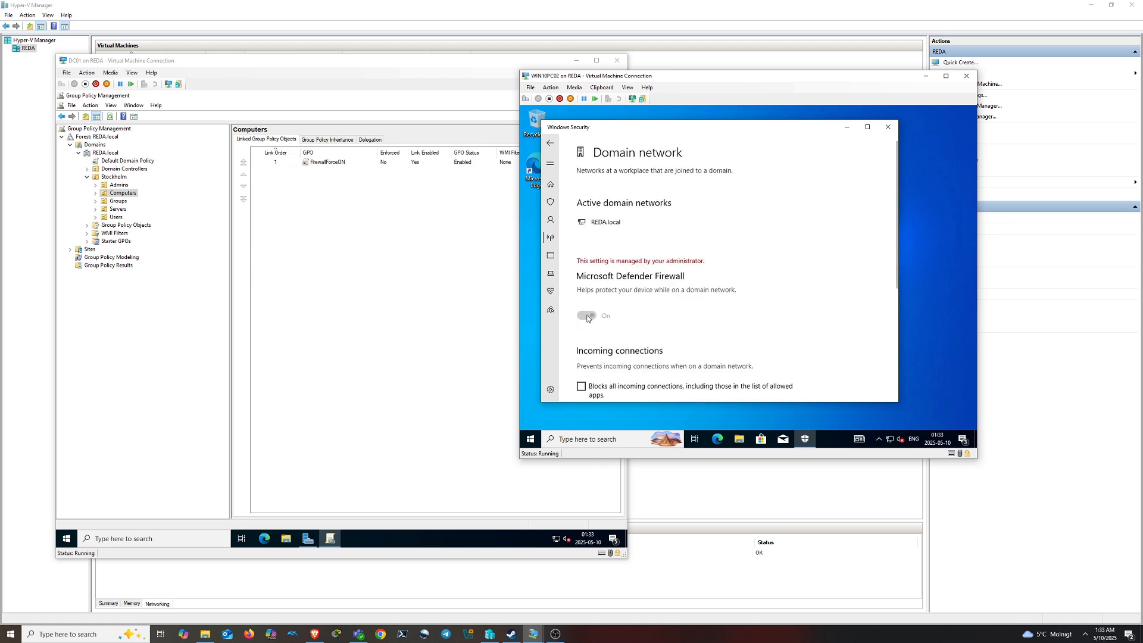
pyautogui.click(550, 143)
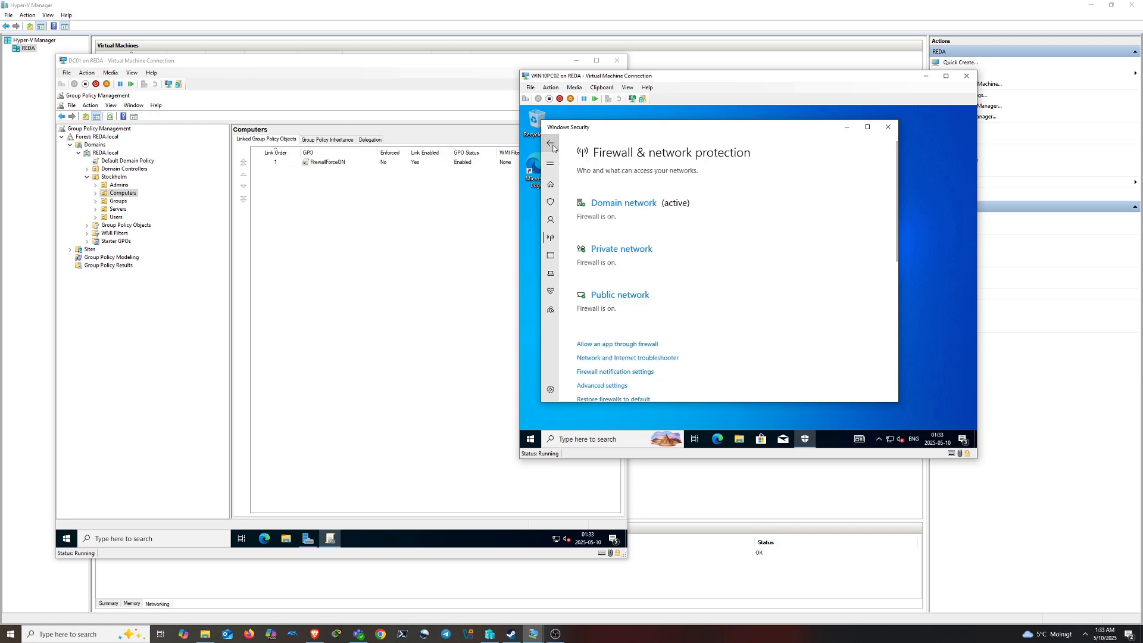
# Return to Windows Security home, close it, and switch to the DC01 window
pyautogui.click(599, 436)
pyautogui.write('fire')
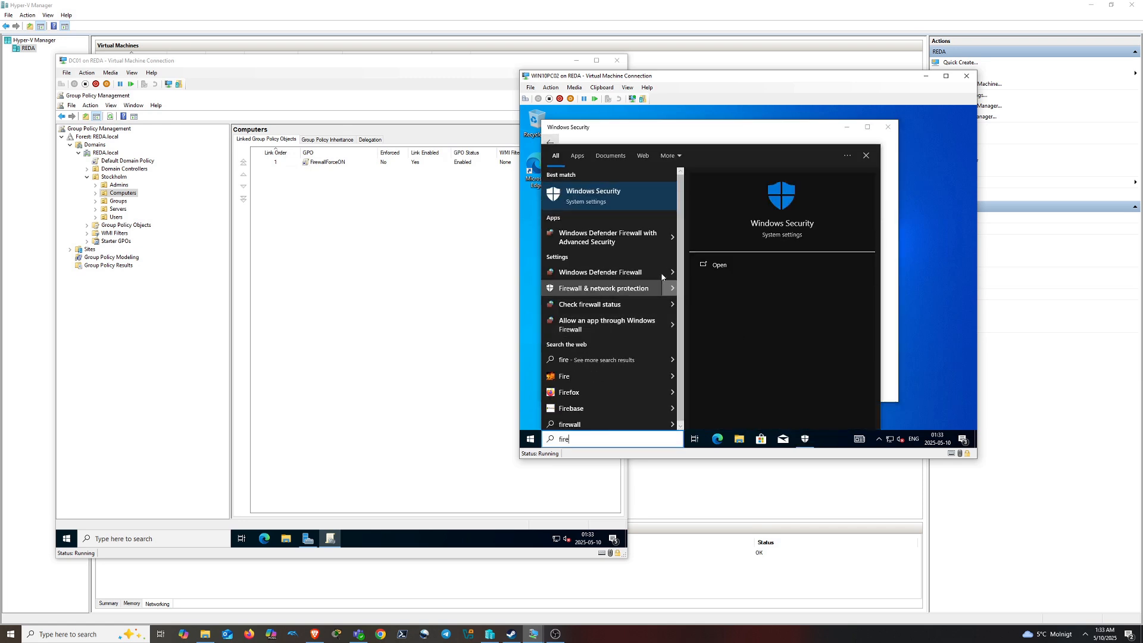
pyautogui.click(601, 201)
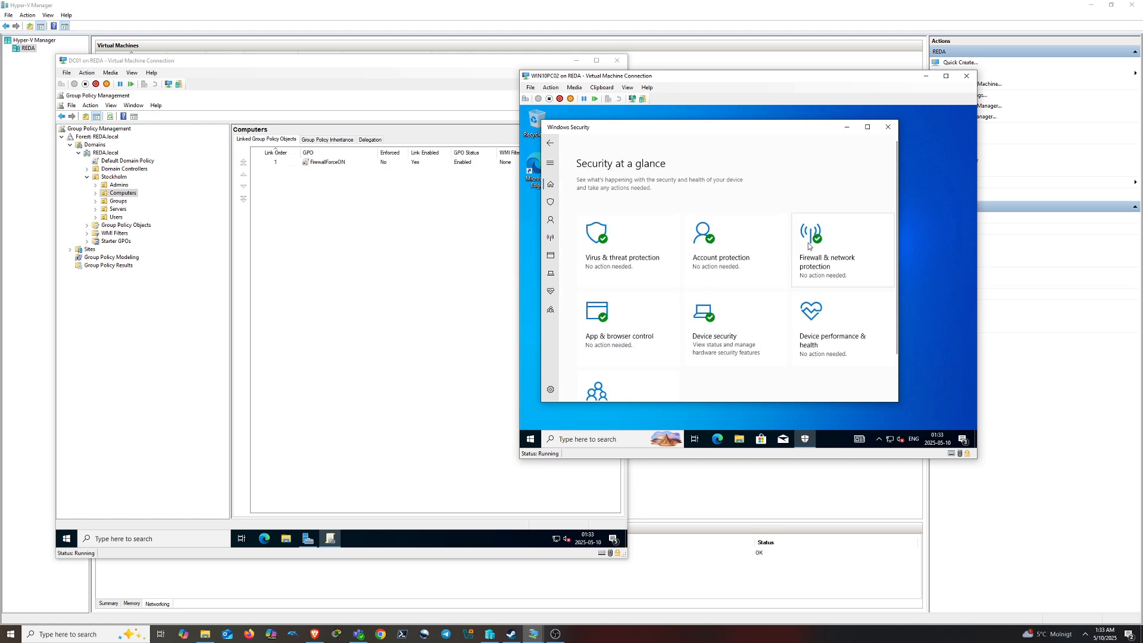
pyautogui.click(886, 132)
pyautogui.click(437, 290)
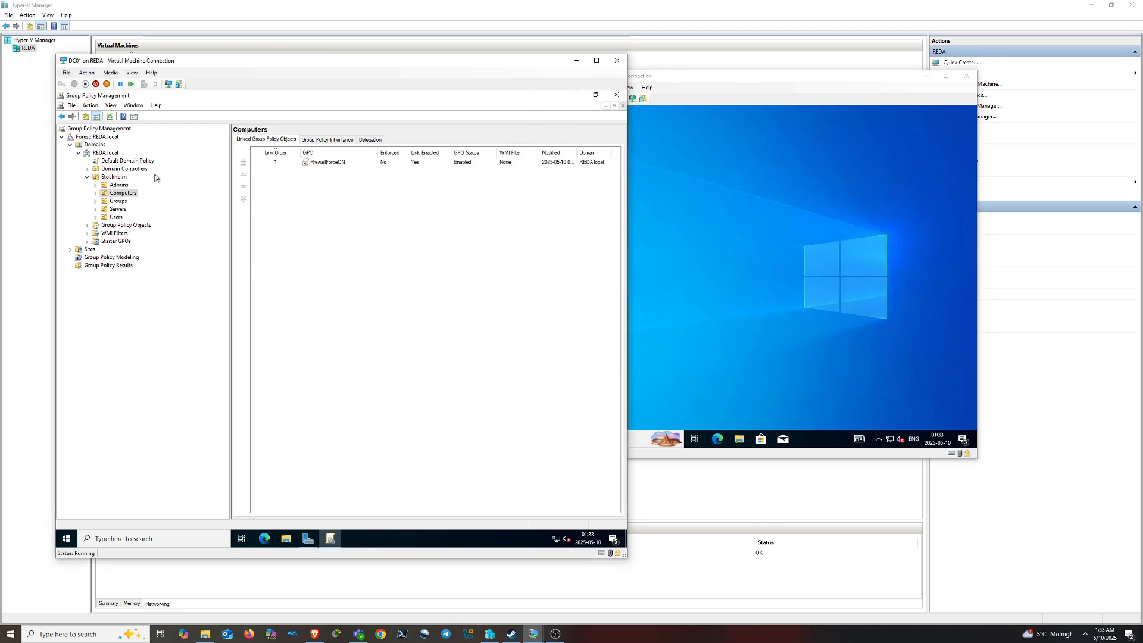
# List all REDA.local GPOs under Group Policy Objects and select MapFS
pyautogui.click(134, 228)
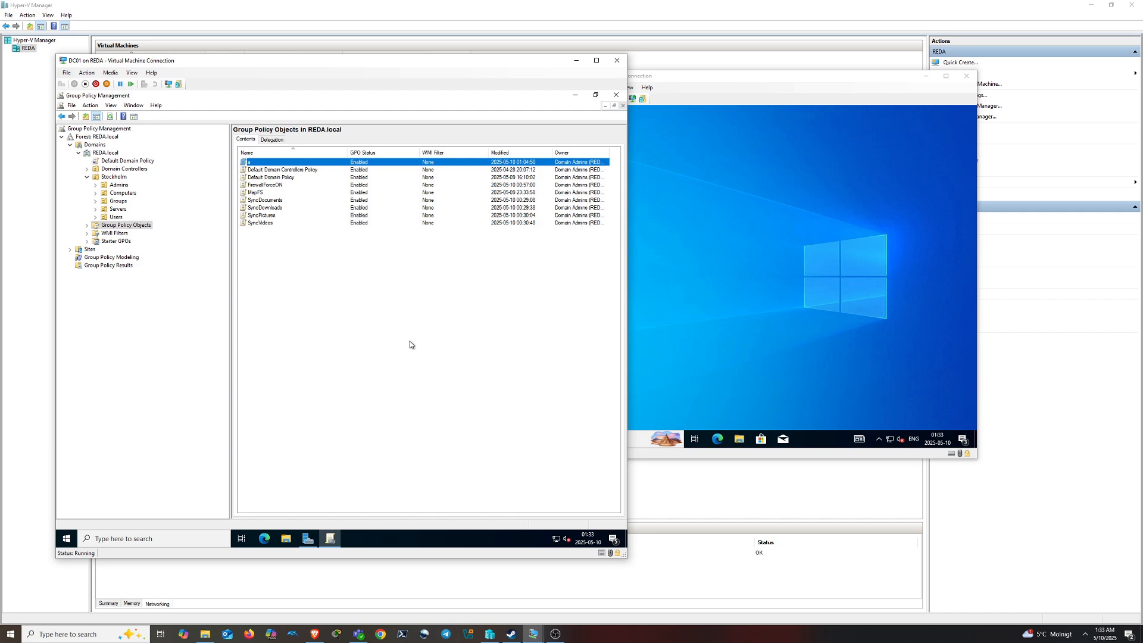
pyautogui.click(260, 194)
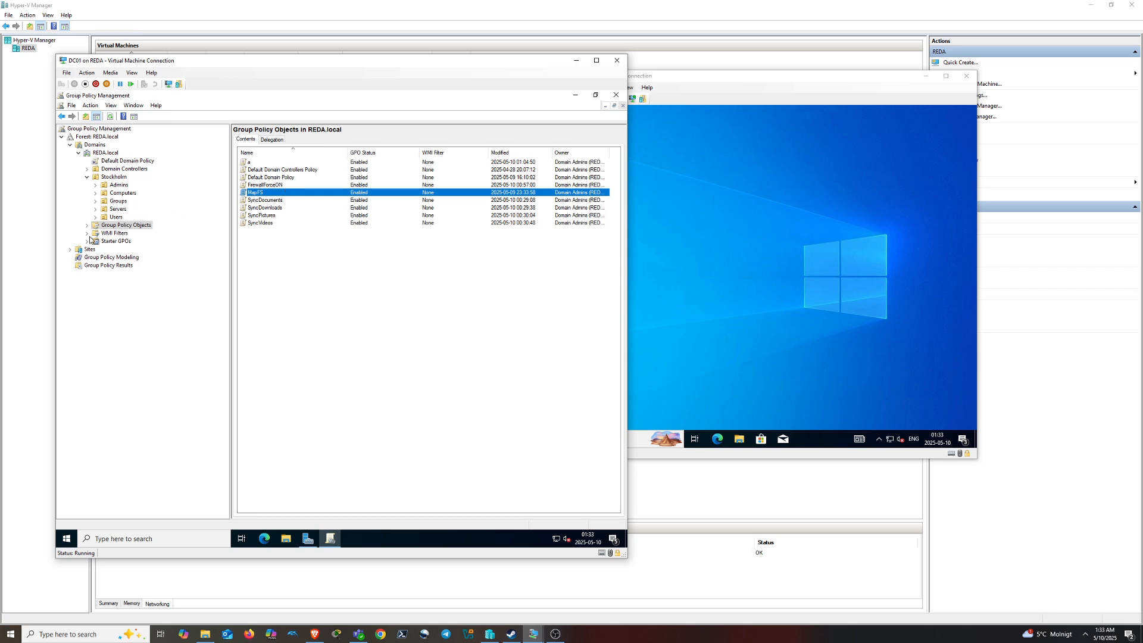
# Expand Group Policy Objects and check the links of Default Domain Controllers Policy and FirewallForceON
pyautogui.click(87, 225)
pyautogui.click(116, 241)
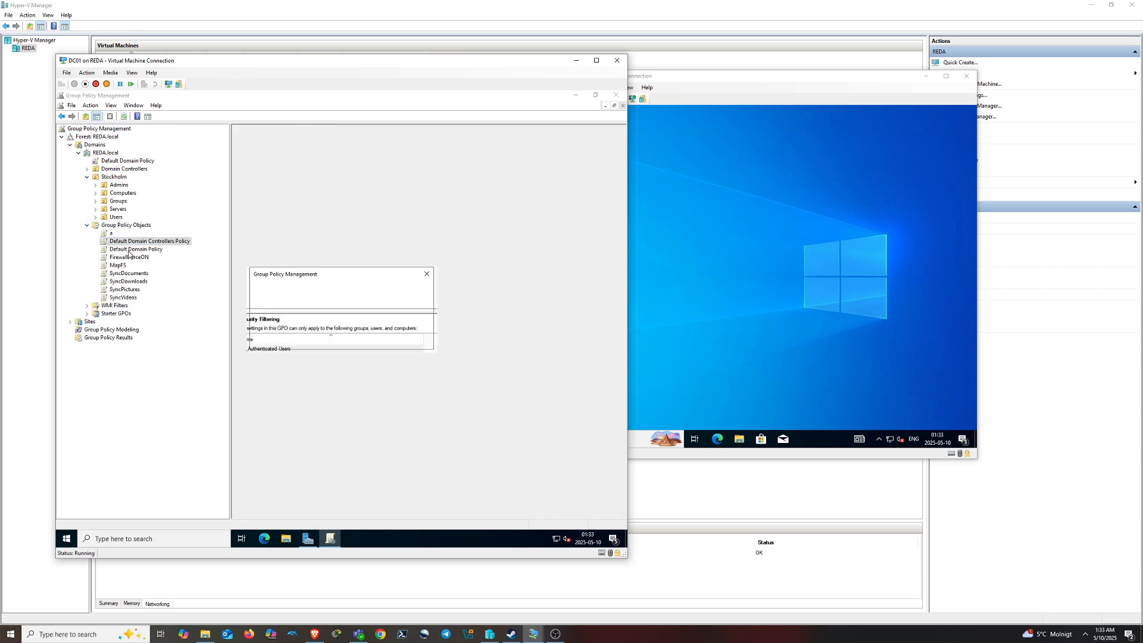
pyautogui.click(378, 338)
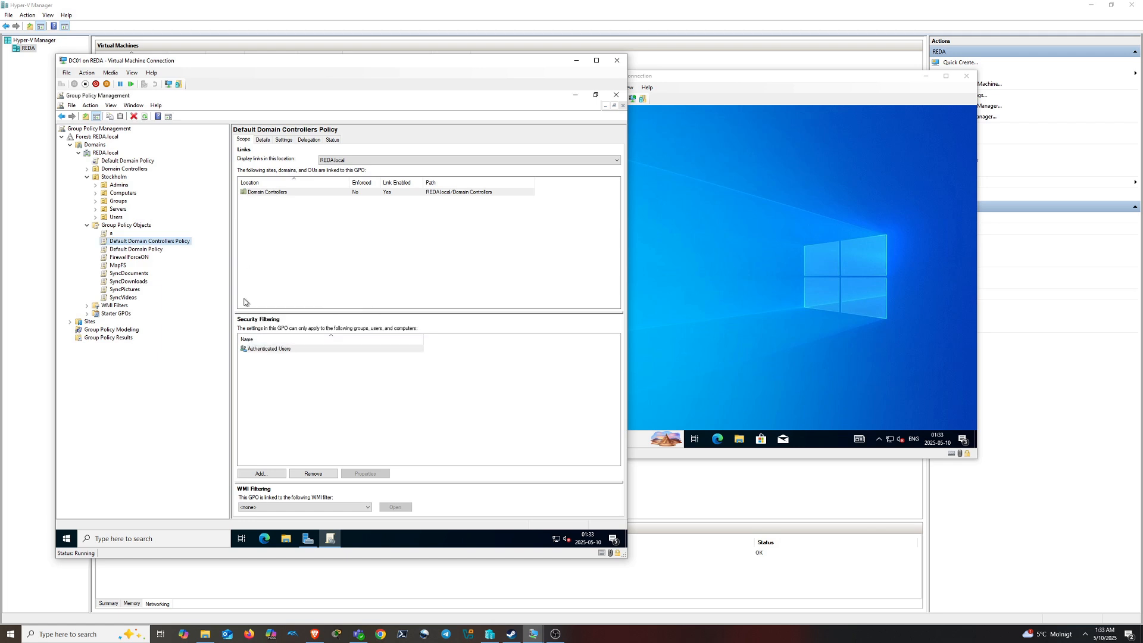
pyautogui.click(136, 258)
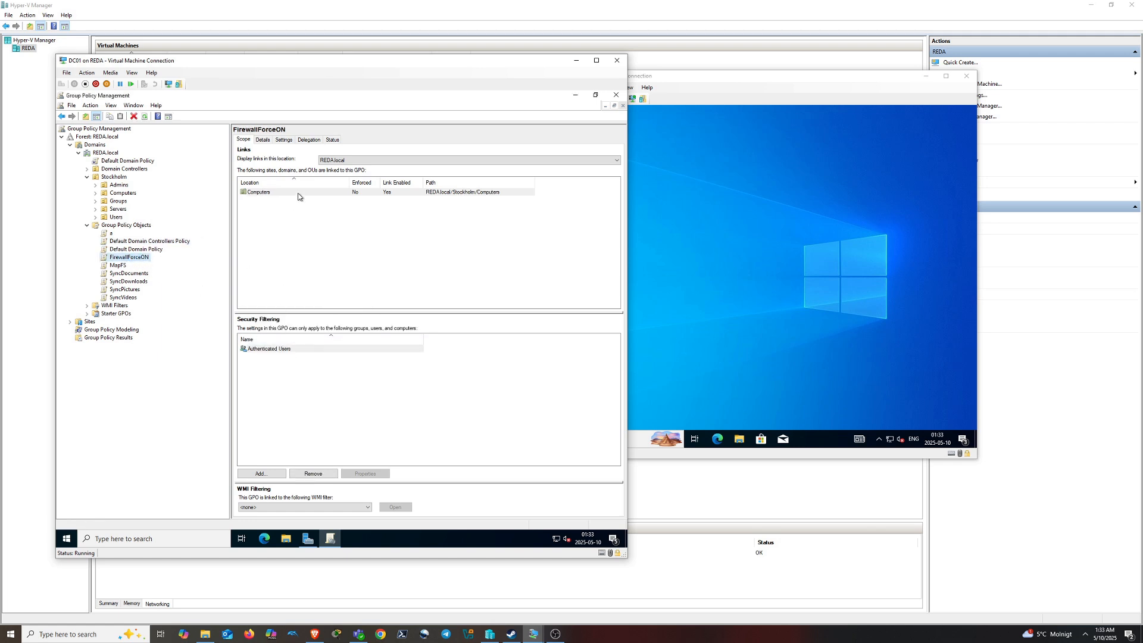
# Check where MapFS, SyncDocuments, SyncDownloads, SyncPictures and SyncVideos are linked
pyautogui.click(118, 265)
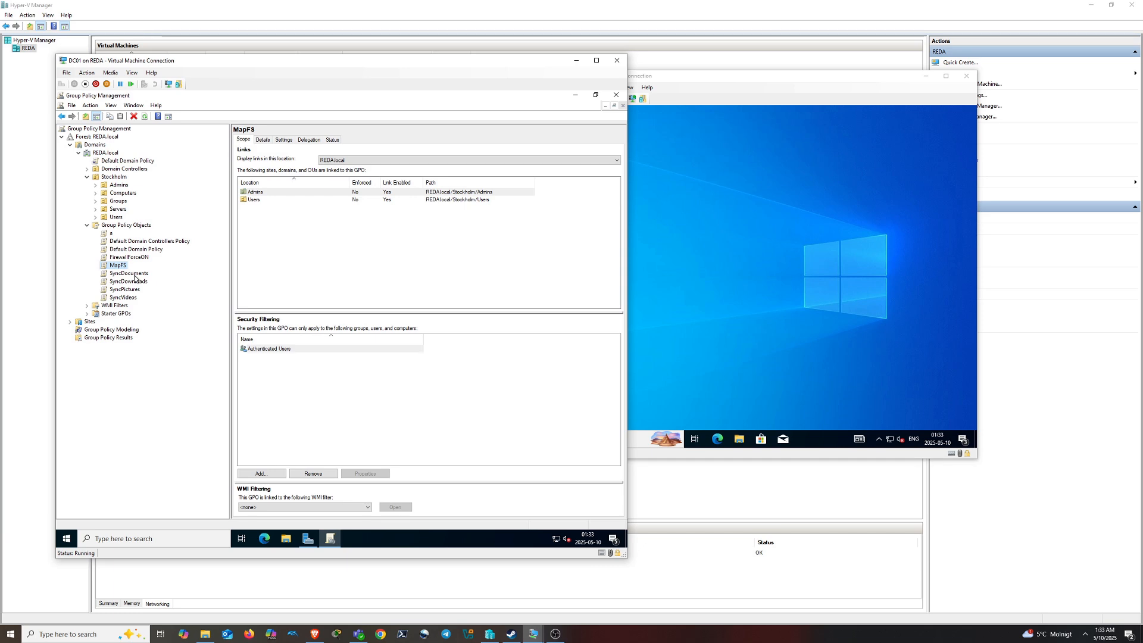
pyautogui.click(134, 274)
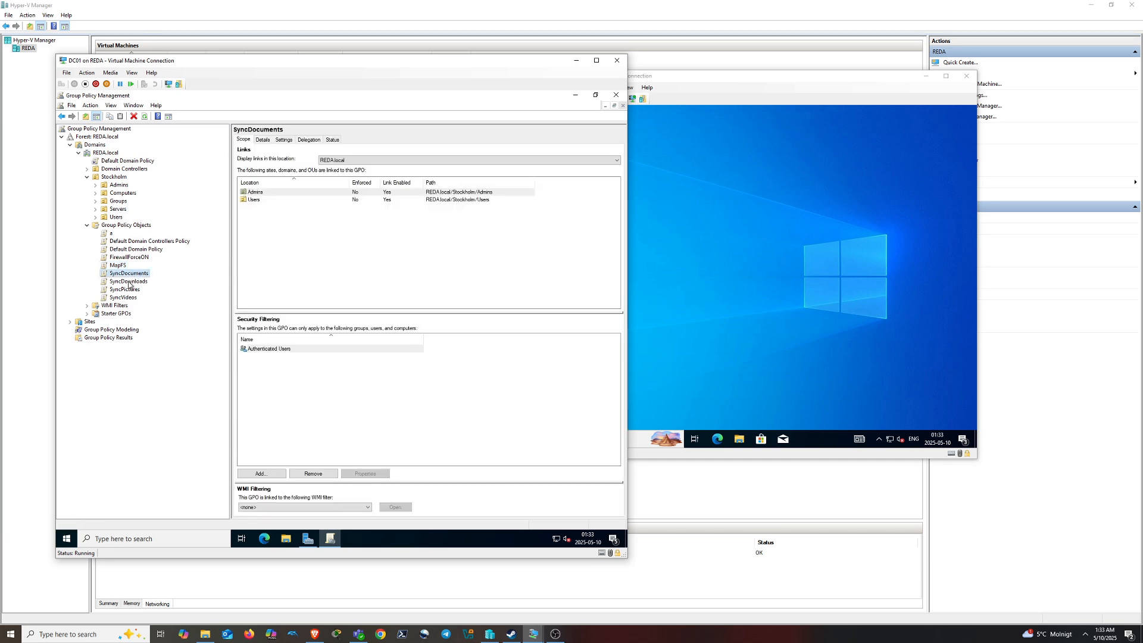
pyautogui.click(128, 282)
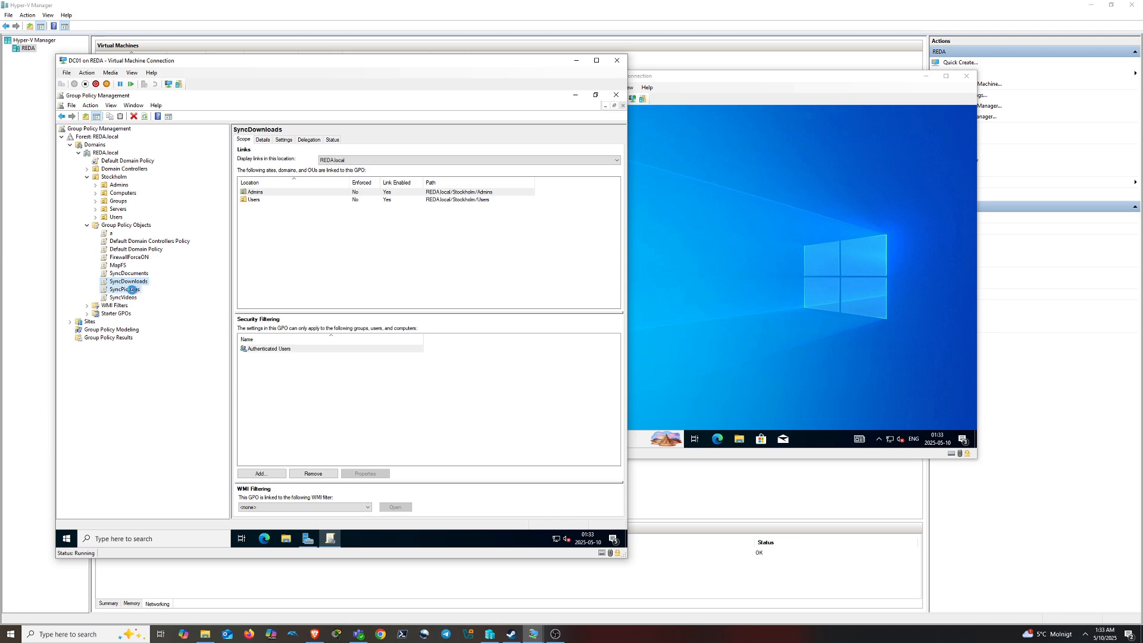
pyautogui.click(132, 289)
pyautogui.click(131, 299)
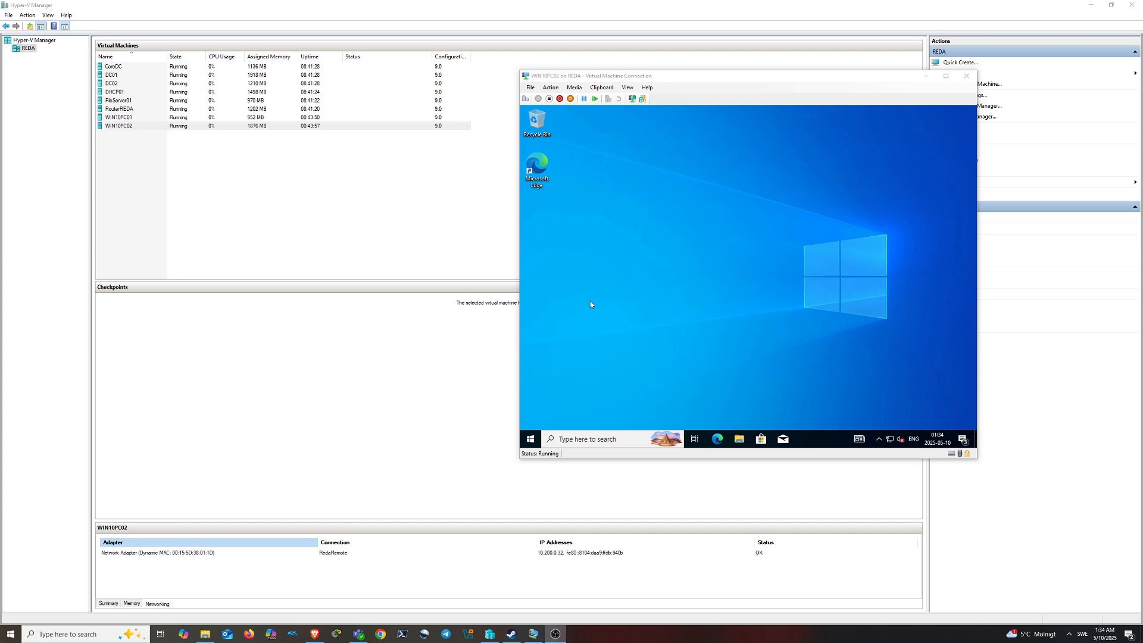
# Connect to the FileServer01 virtual machine at the chosen display size
pyautogui.click(124, 102)
pyautogui.doubleClick(124, 102)
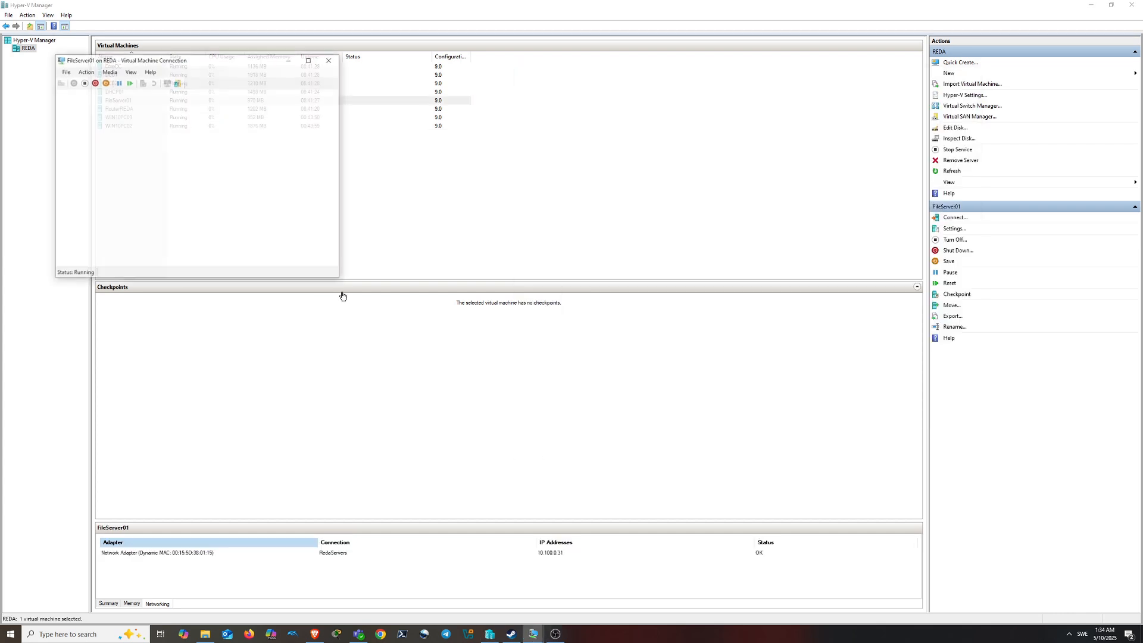
pyautogui.moveTo(189, 165); pyautogui.dragTo(183, 168)
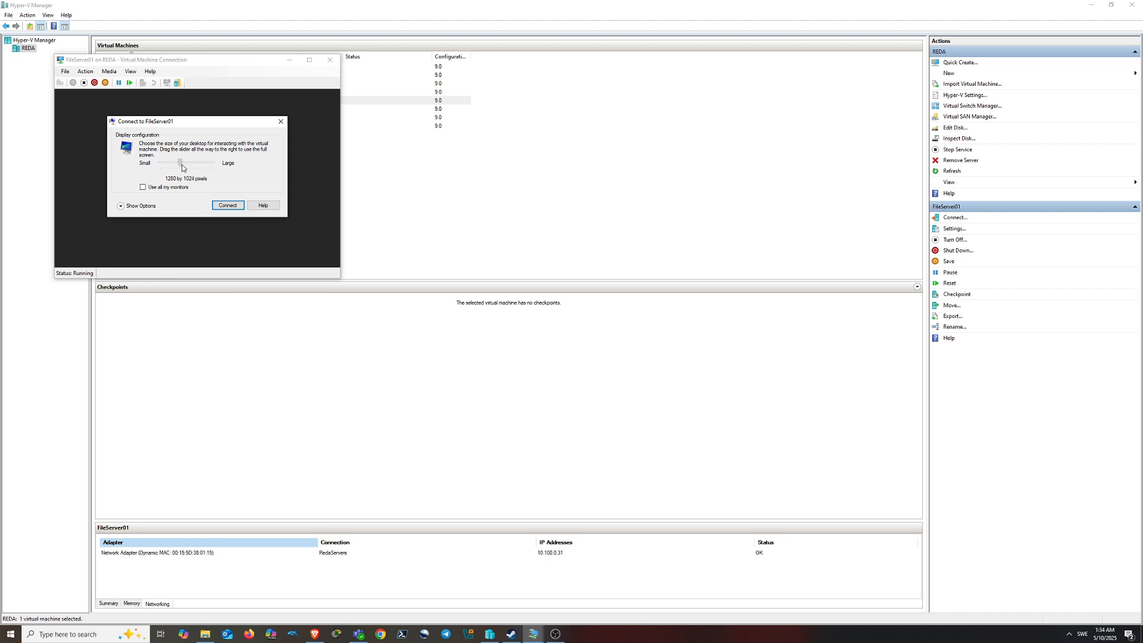
pyautogui.click(223, 204)
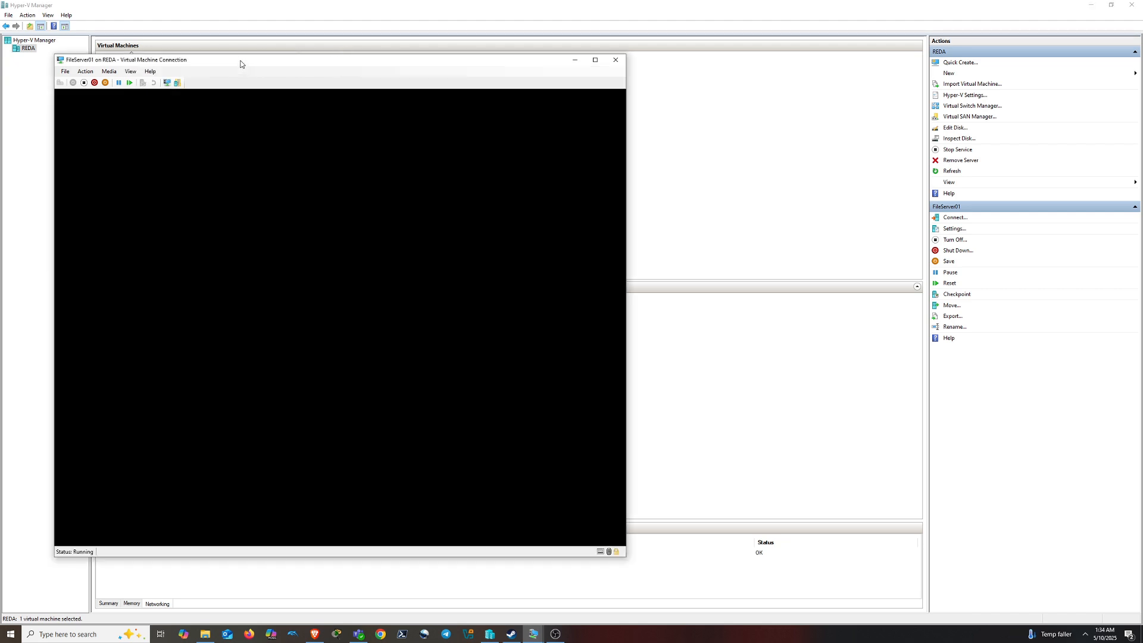
pyautogui.moveTo(240, 64); pyautogui.dragTo(469, 77)
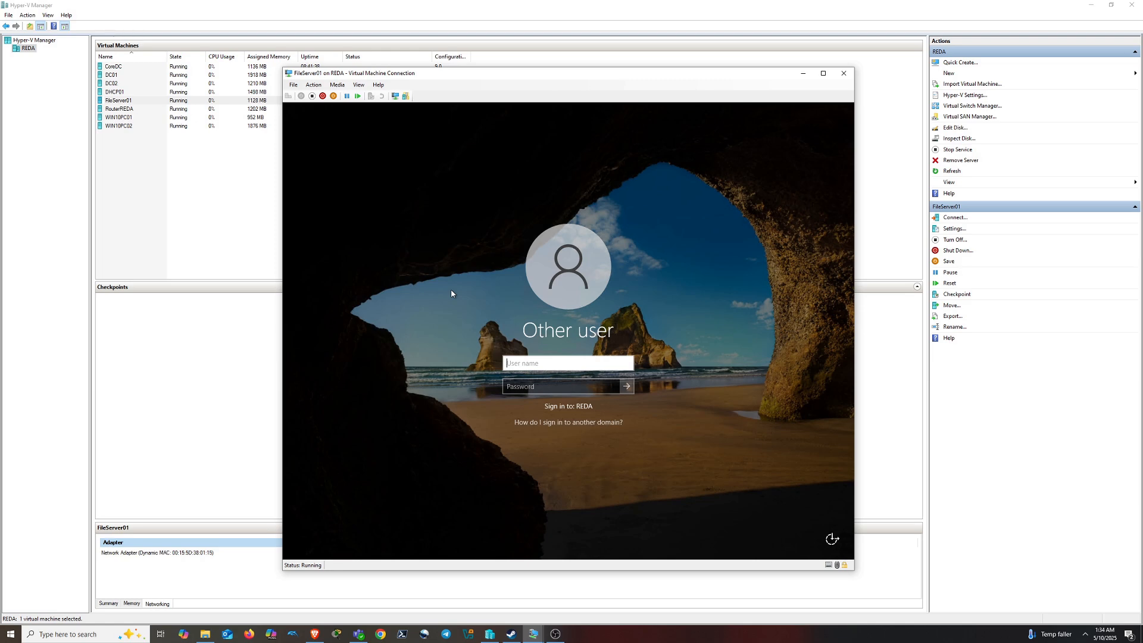
# Sign in to FileServer01 with the domain account and dismiss the Windows Admin Center prompt
pyautogui.write('reek')
pyautogui.press('Tab')
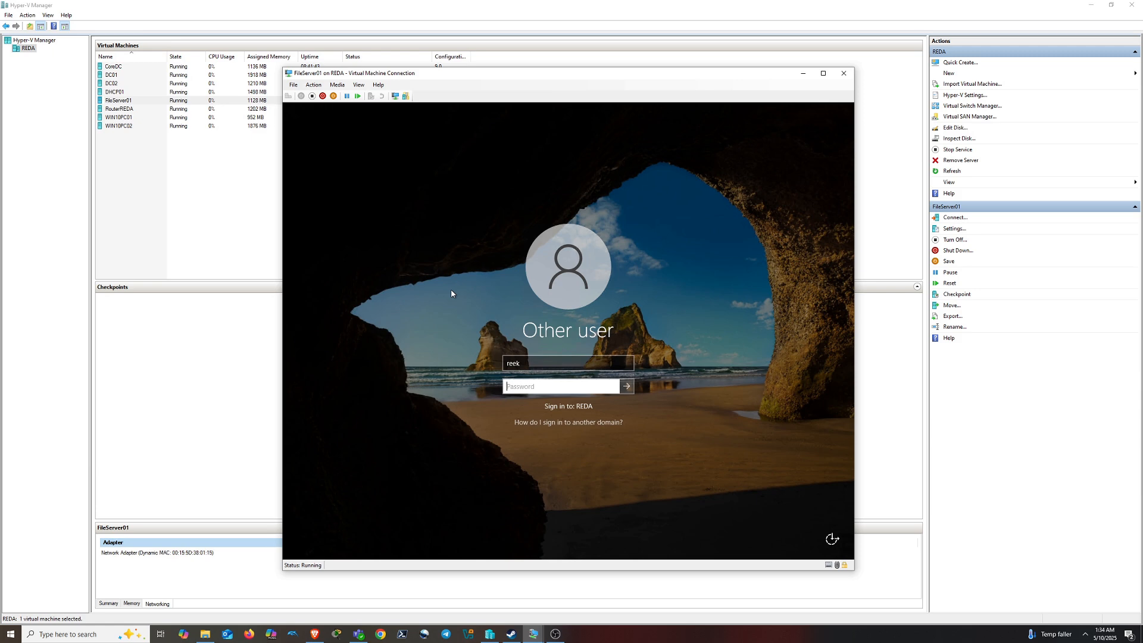
pyautogui.write('*********')
pyautogui.press('Return')
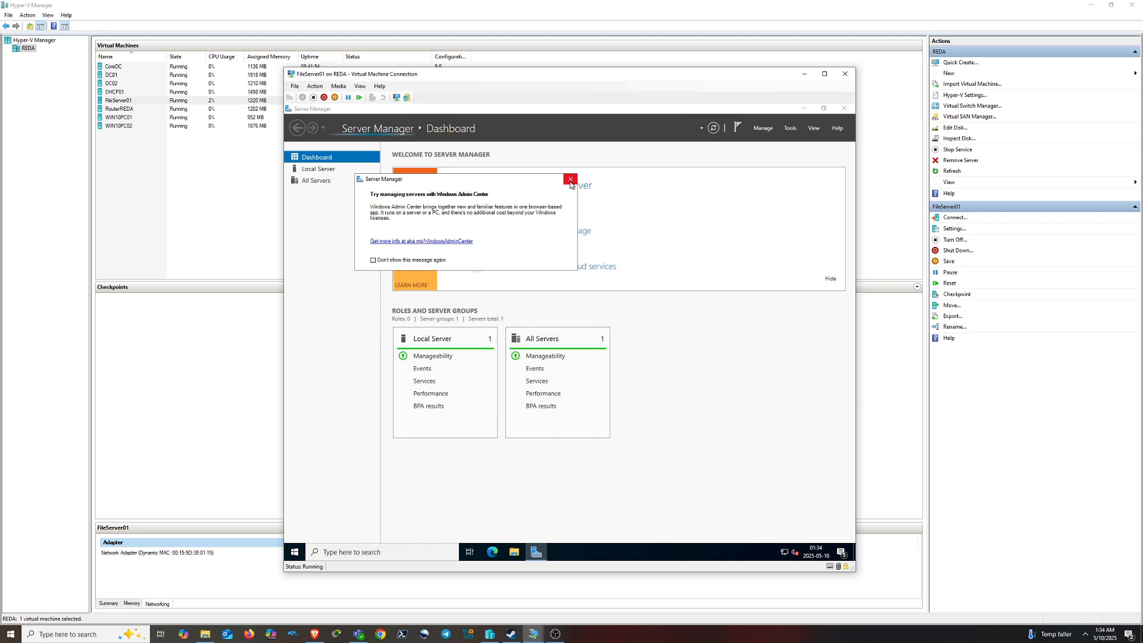
pyautogui.click(570, 180)
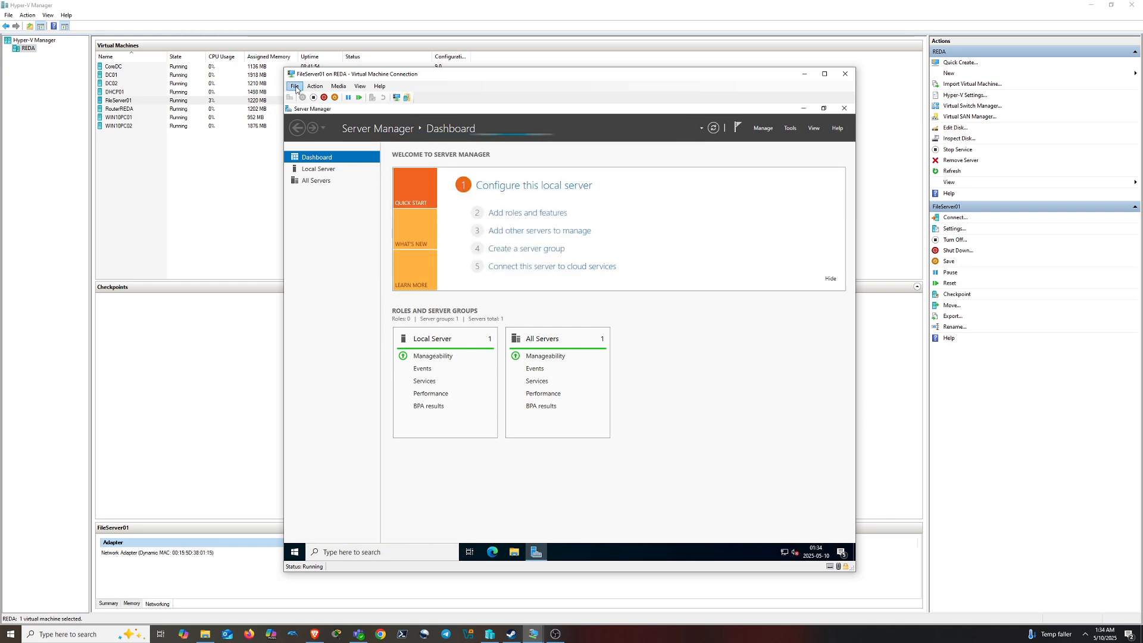
# Open FileServer01's settings and add a hard drive to its SCSI controller
pyautogui.click(295, 87)
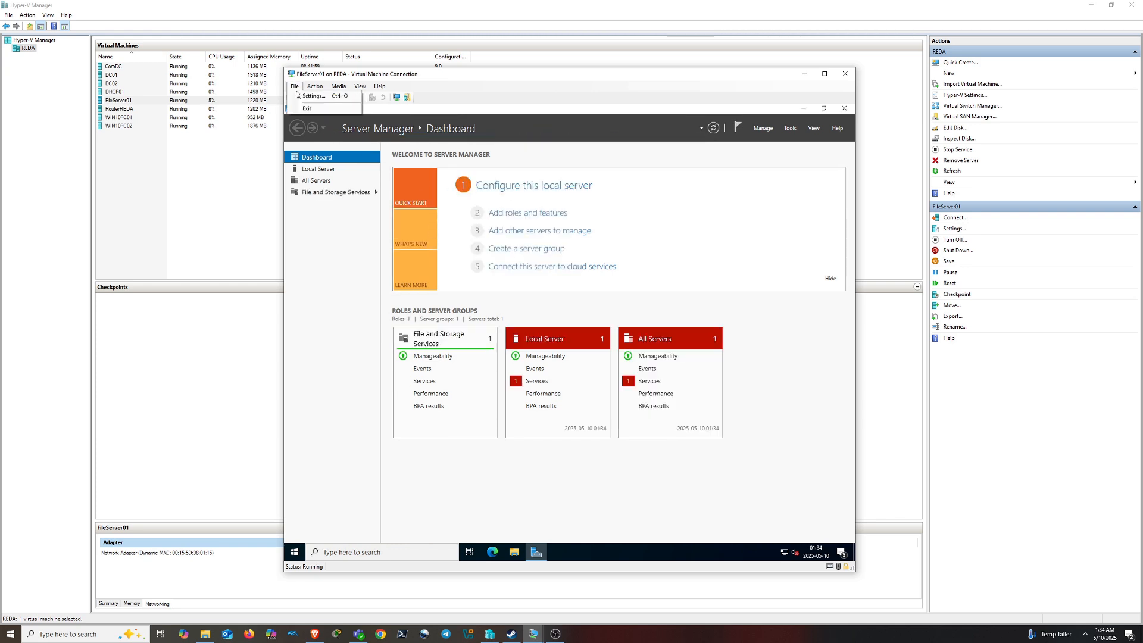
pyautogui.click(304, 96)
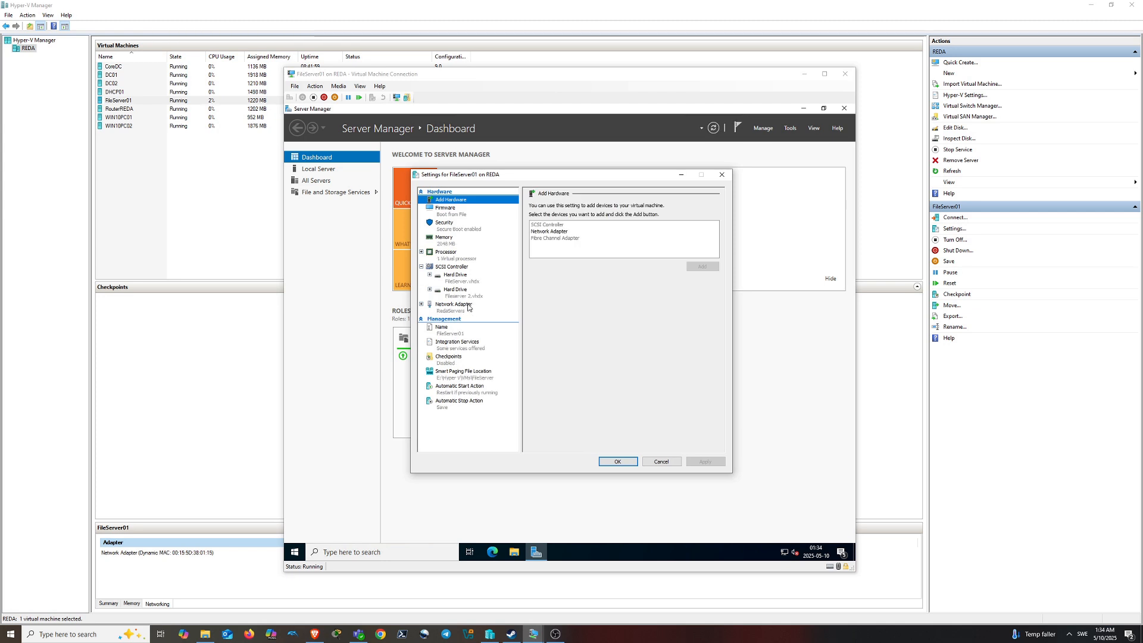
pyautogui.click(462, 279)
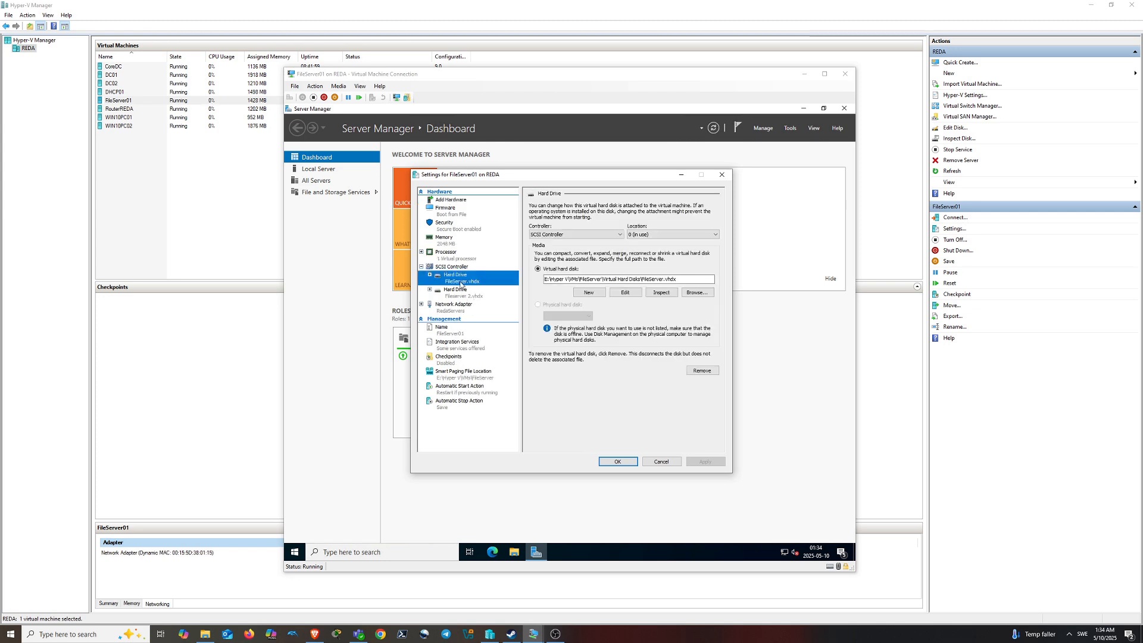
pyautogui.click(466, 296)
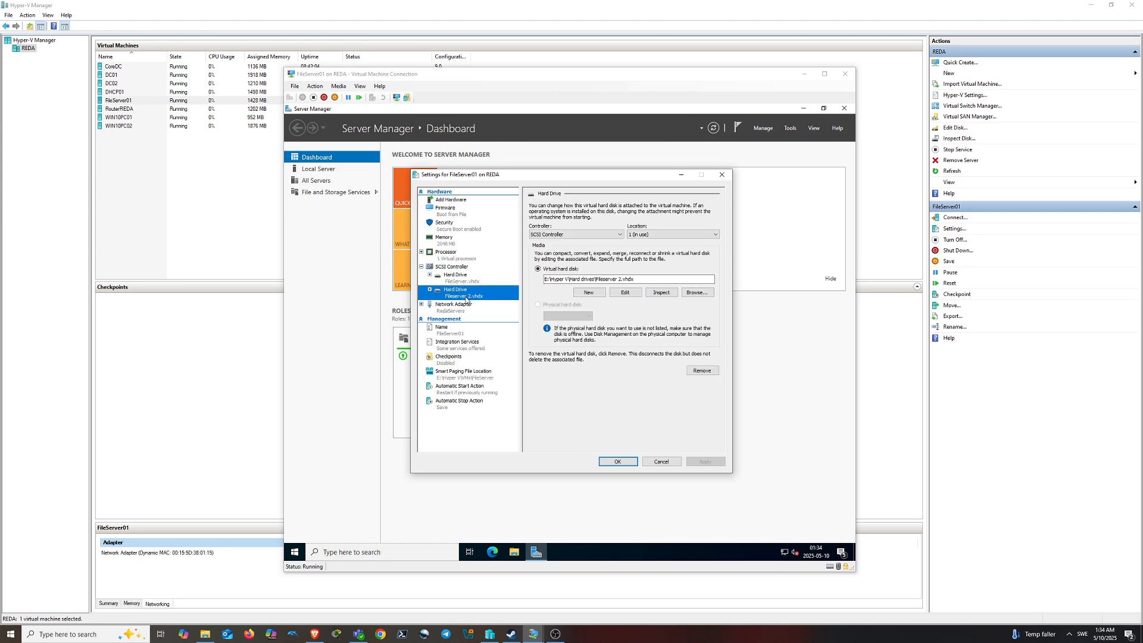
pyautogui.click(464, 282)
pyautogui.click(461, 268)
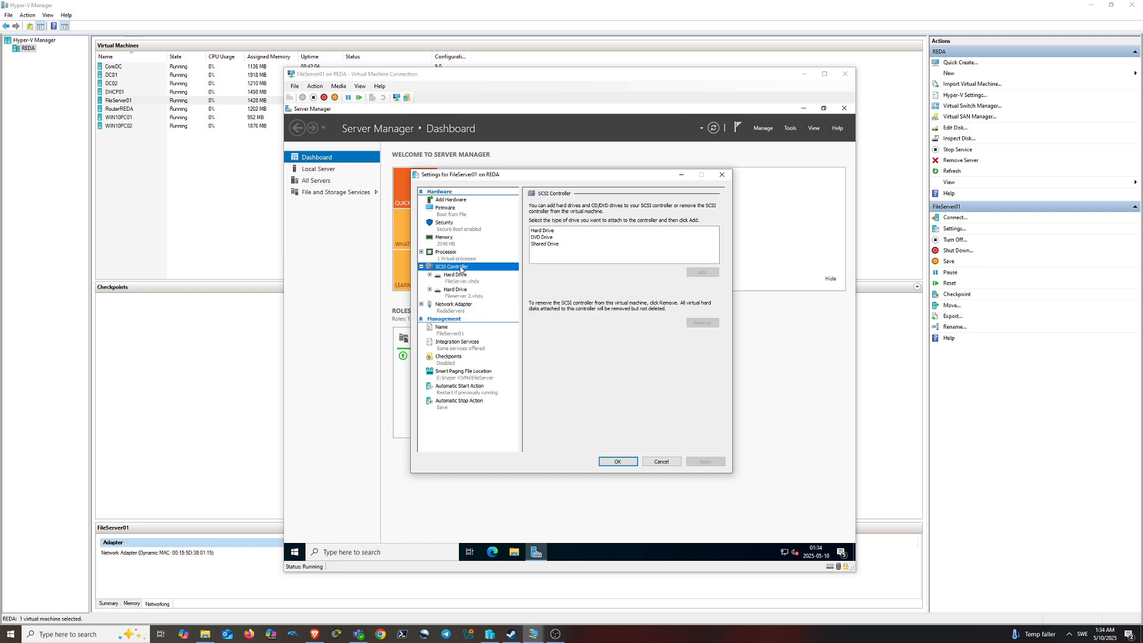
pyautogui.click(557, 231)
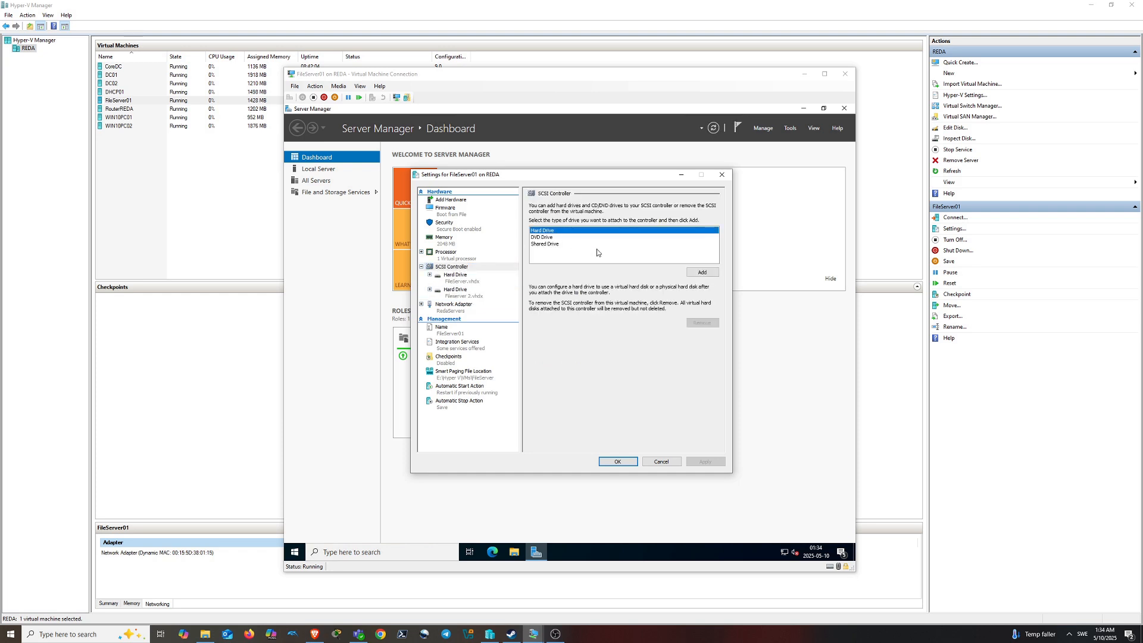
pyautogui.click(704, 273)
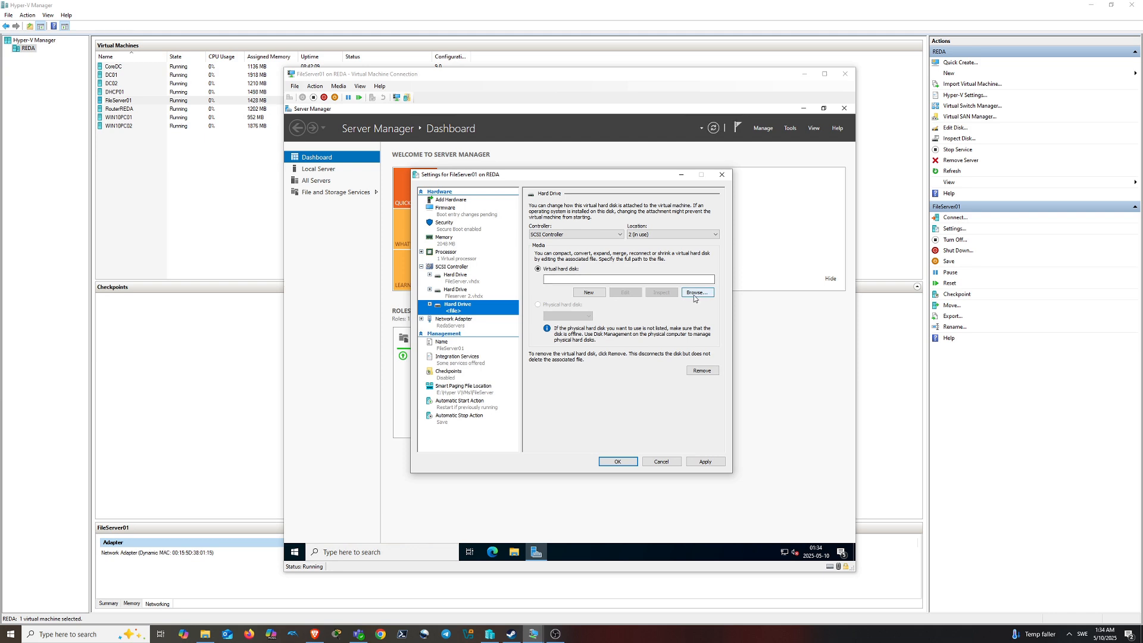
# Start a new dynamically expanding virtual disk named Fileserver OS- Backup.vhdx
pyautogui.click(601, 292)
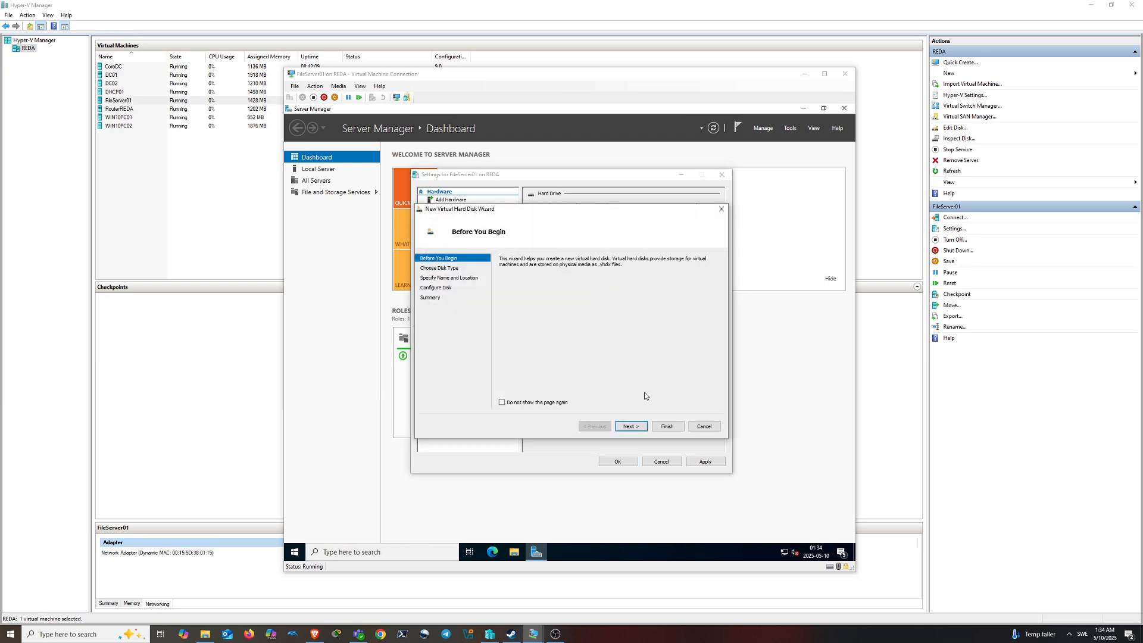
pyautogui.click(631, 426)
pyautogui.click(634, 426)
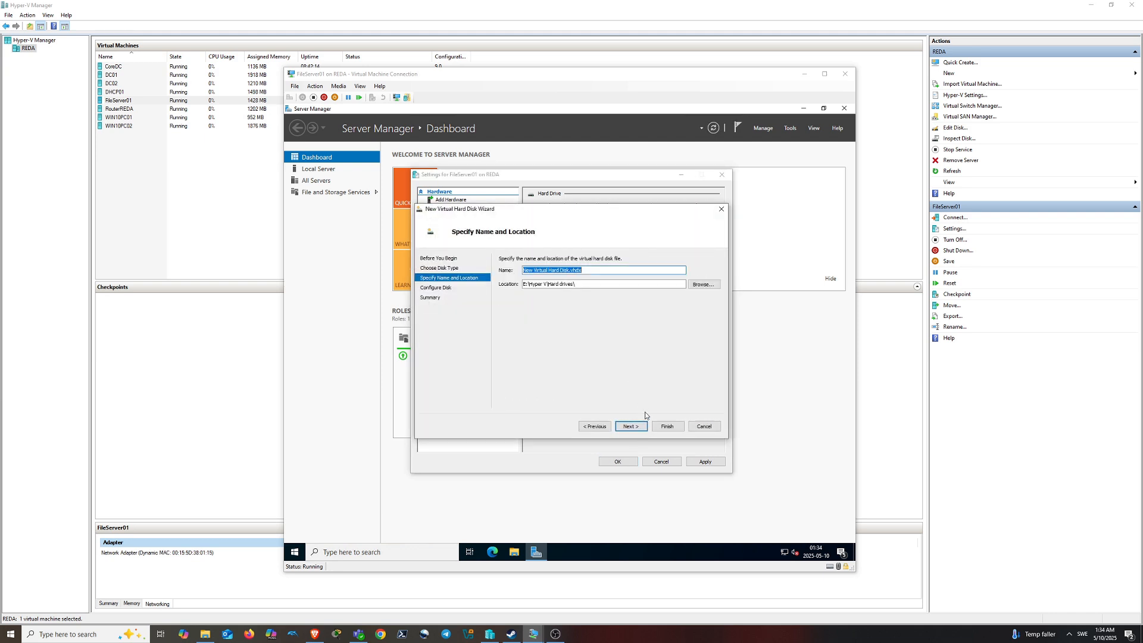
pyautogui.write('Fi')
pyautogui.write('Os')
pyautogui.press('BackSpace')
pyautogui.write('S-Backup')
# Size the new disk at 20 GB, create it, and save FileServer01's settings
pyautogui.click(631, 426)
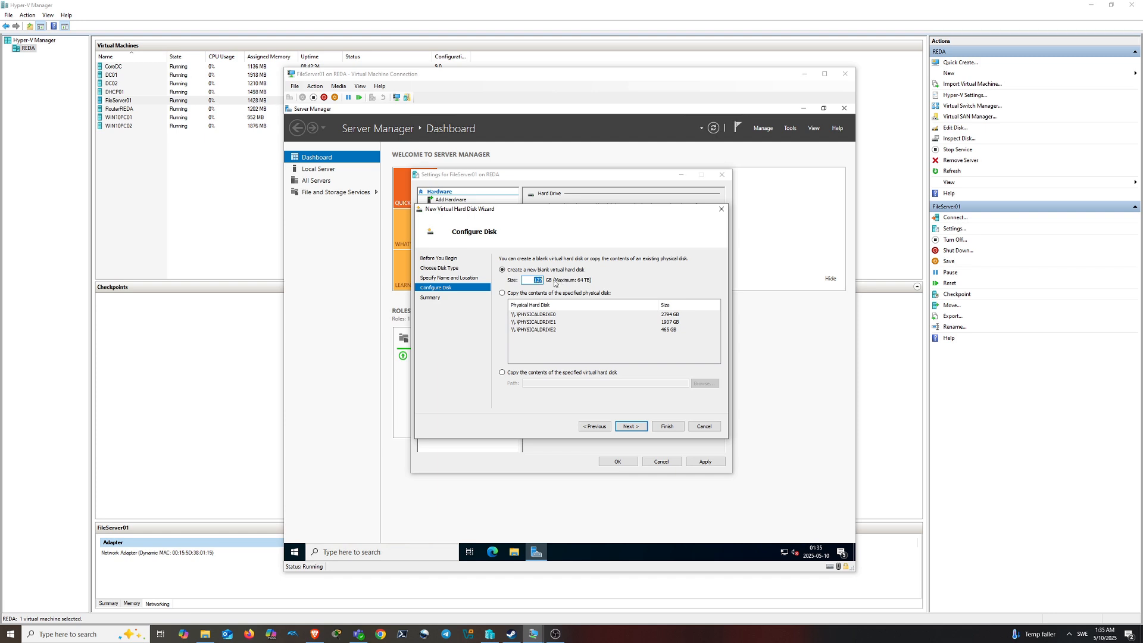
pyautogui.write('20')
pyautogui.click(630, 426)
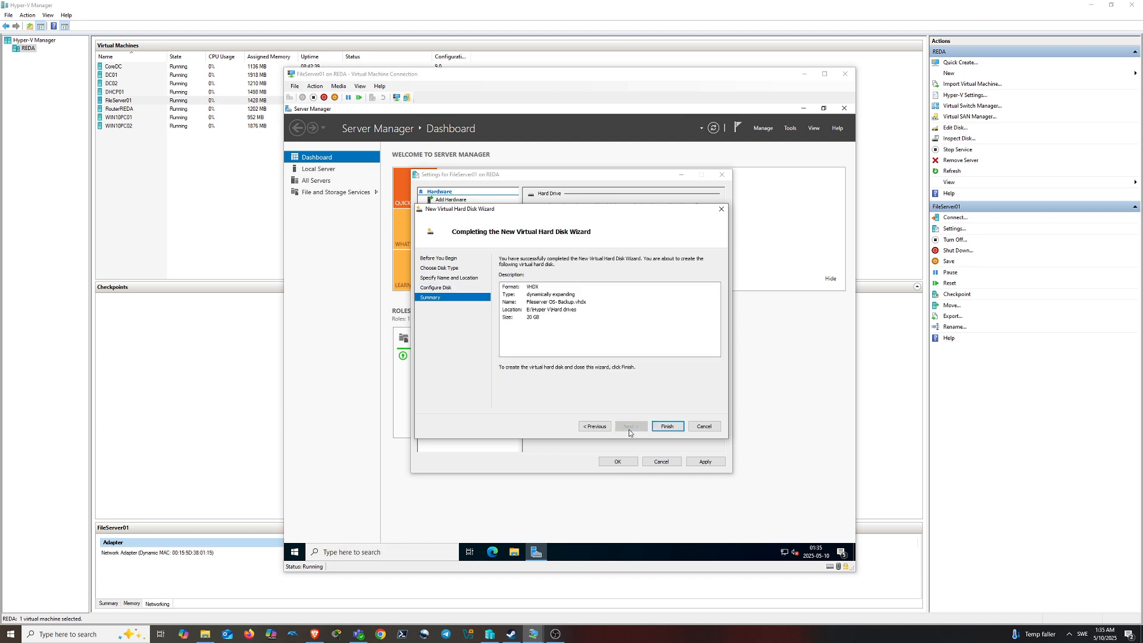
pyautogui.click(654, 428)
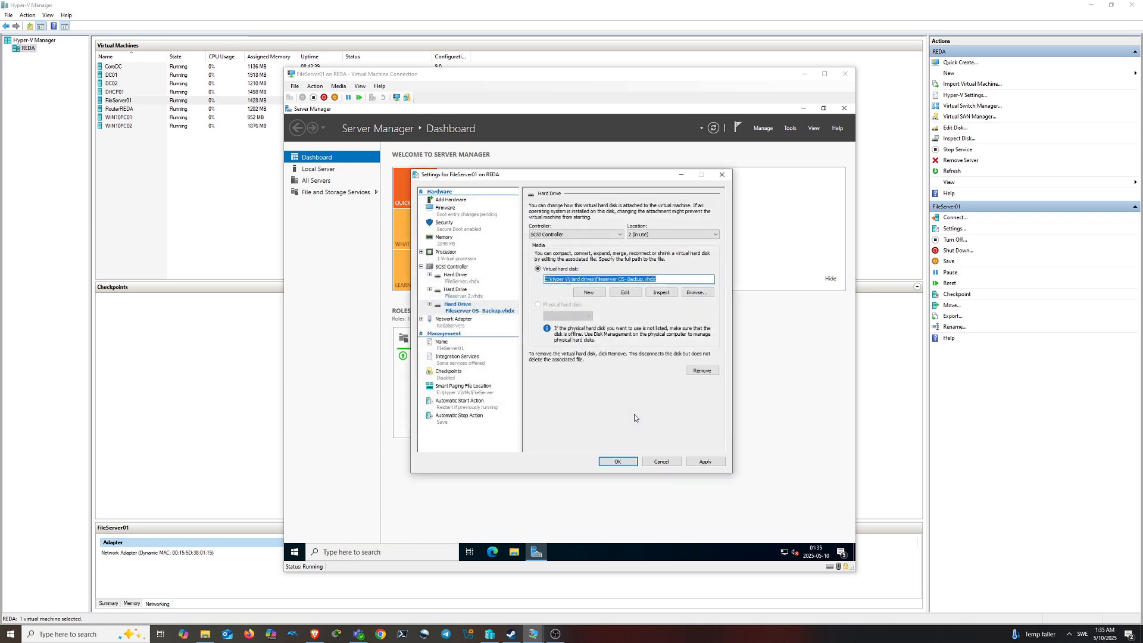
pyautogui.click(700, 462)
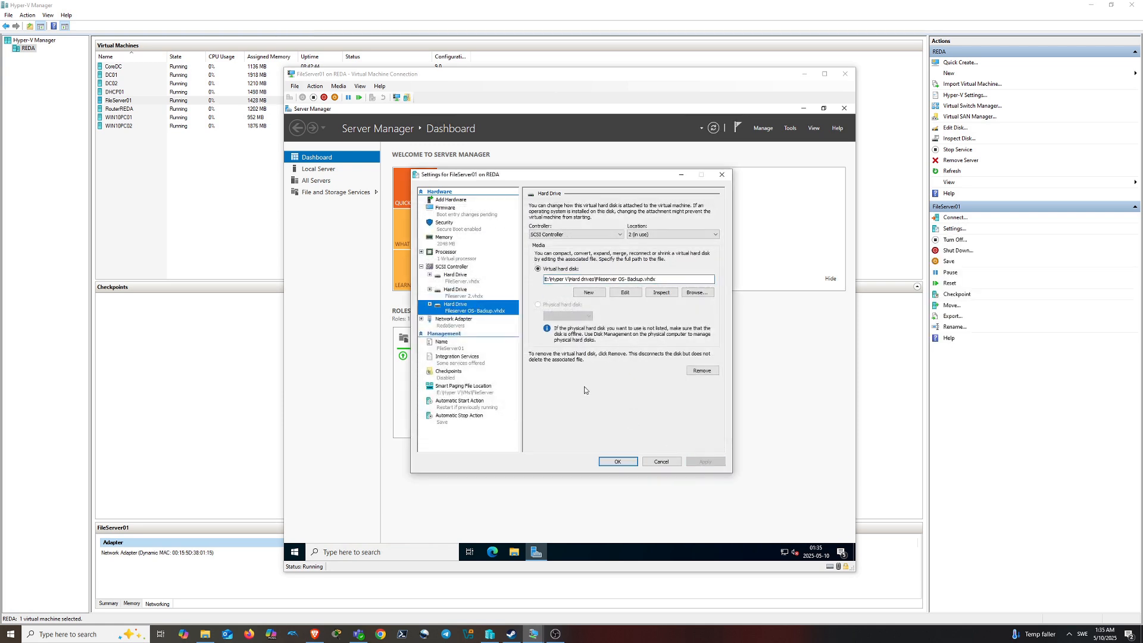
pyautogui.click(618, 464)
# Start Add Roles and Features as a role-based installation on FileServer01, skipping to Features
pyautogui.click(791, 130)
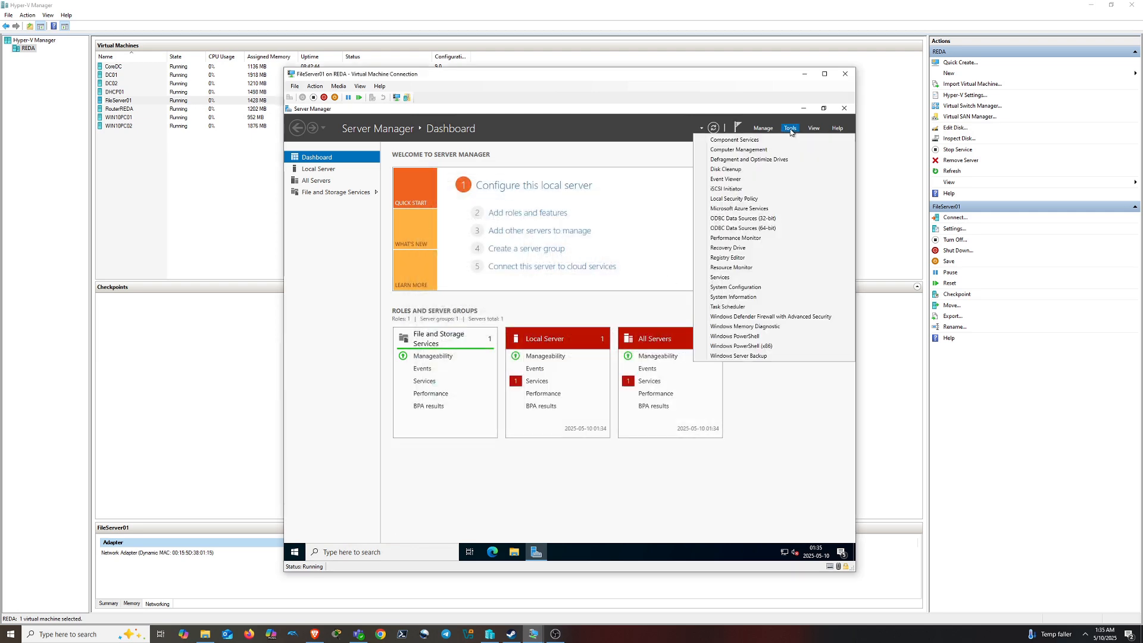
pyautogui.click(790, 130)
pyautogui.click(763, 128)
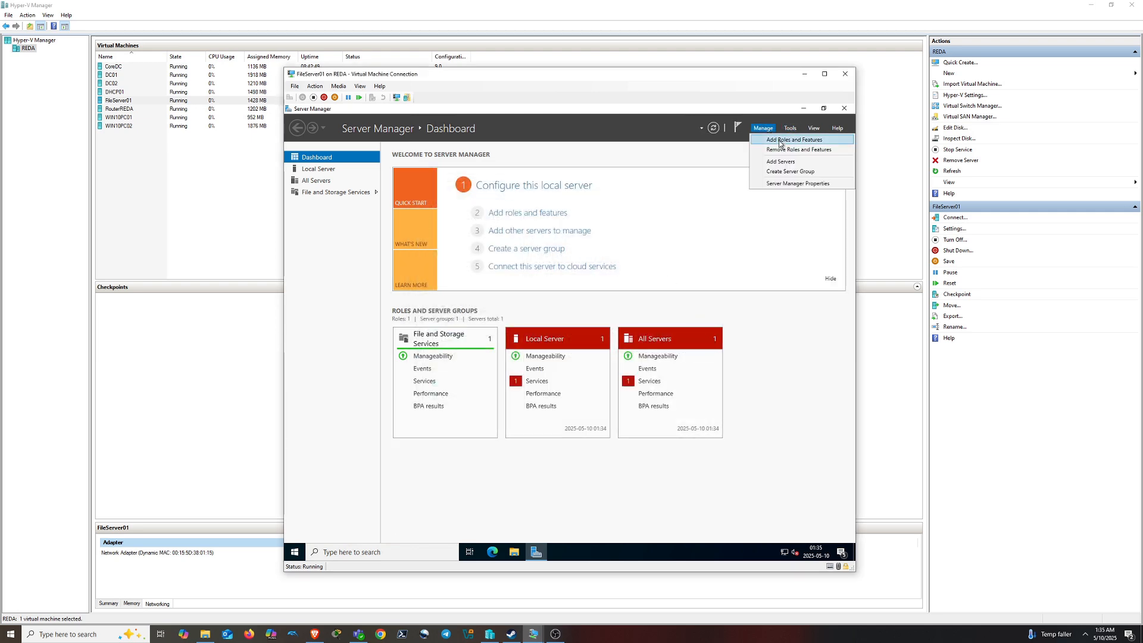
pyautogui.click(793, 140)
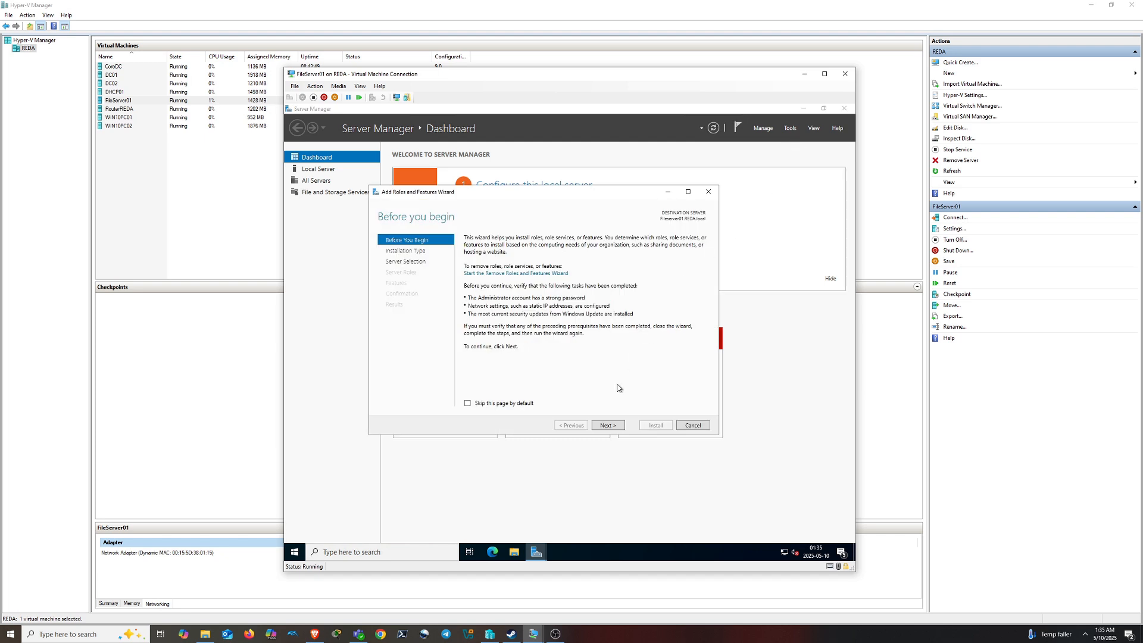
pyautogui.click(607, 425)
pyautogui.click(606, 429)
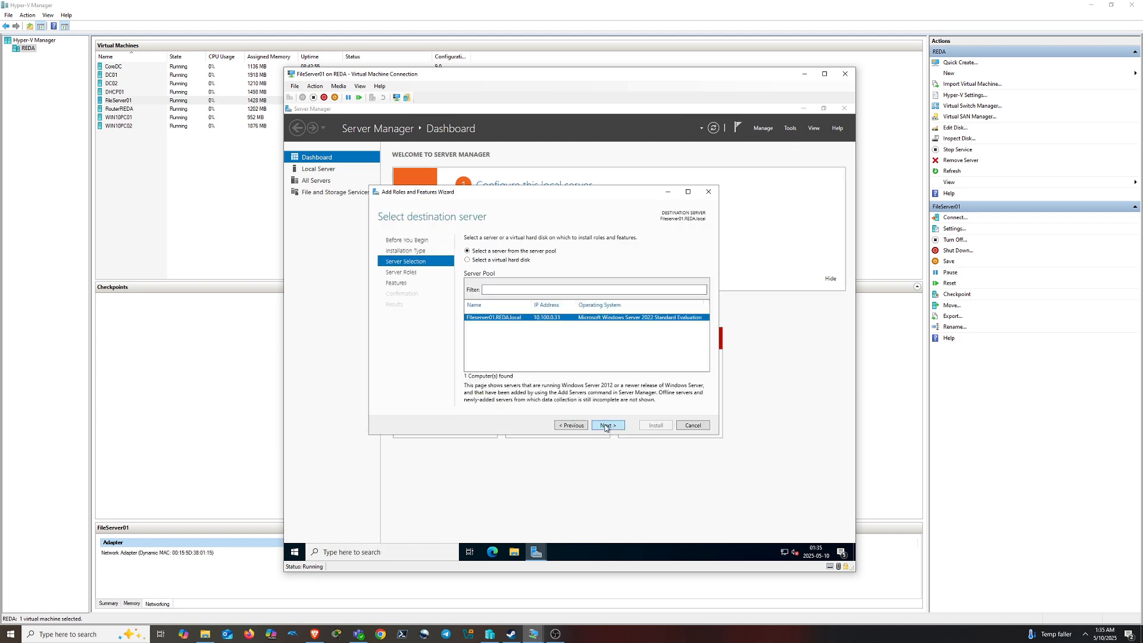
pyautogui.click(608, 425)
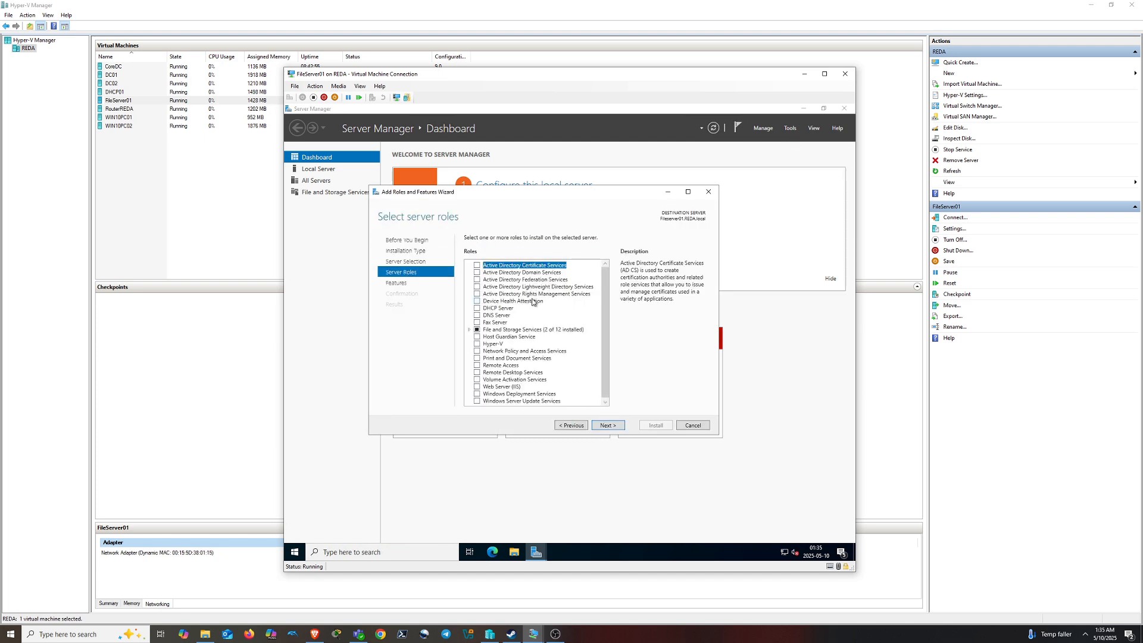
pyautogui.press('Return')
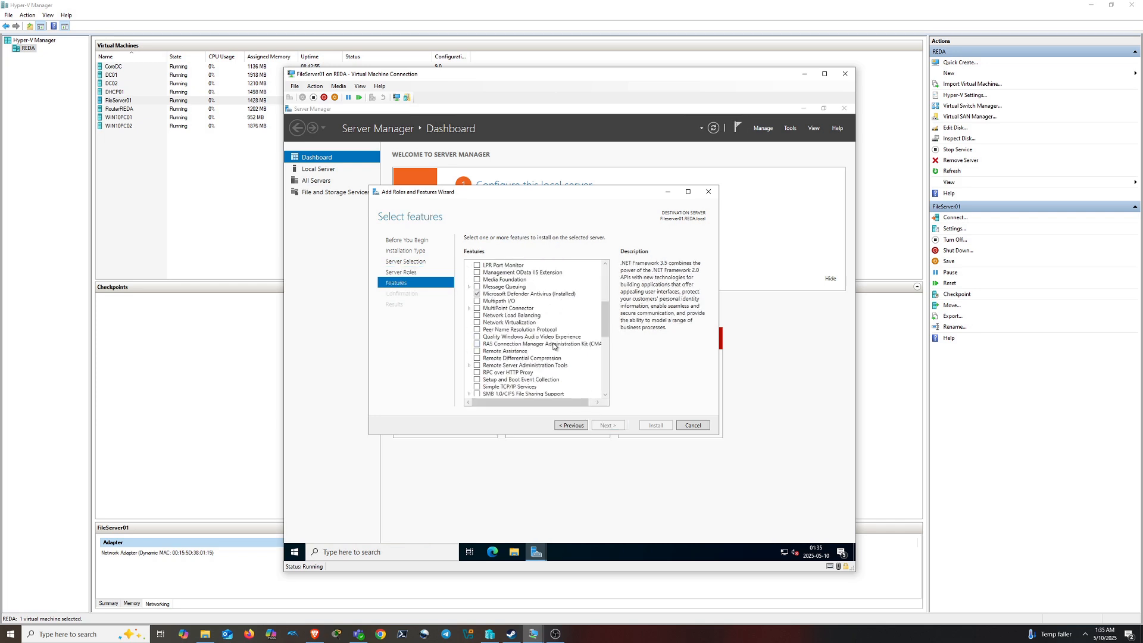
# Install the Windows Server Backup feature and launch it from Tools
pyautogui.scroll(-10, 517, 376)
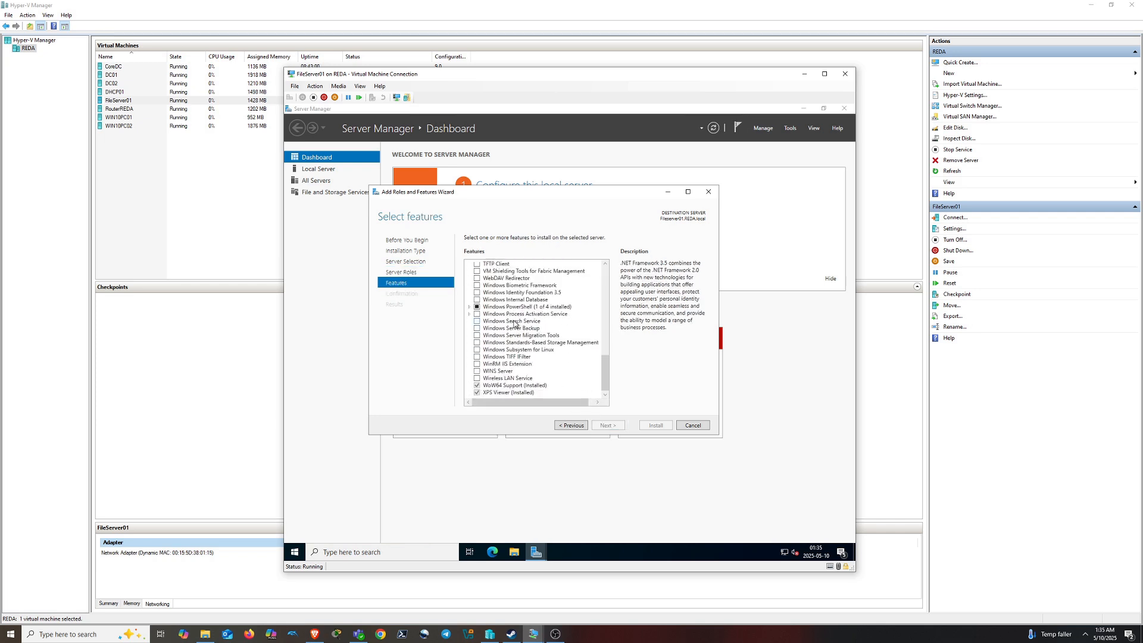
pyautogui.click(513, 331)
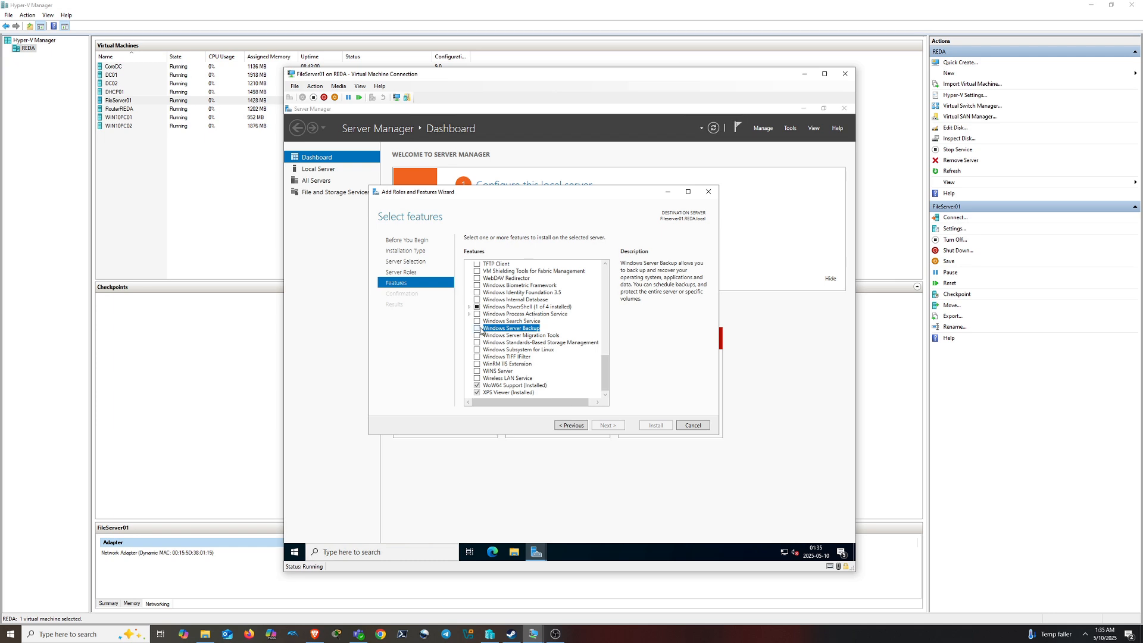
pyautogui.click(476, 328)
pyautogui.click(607, 425)
pyautogui.click(655, 425)
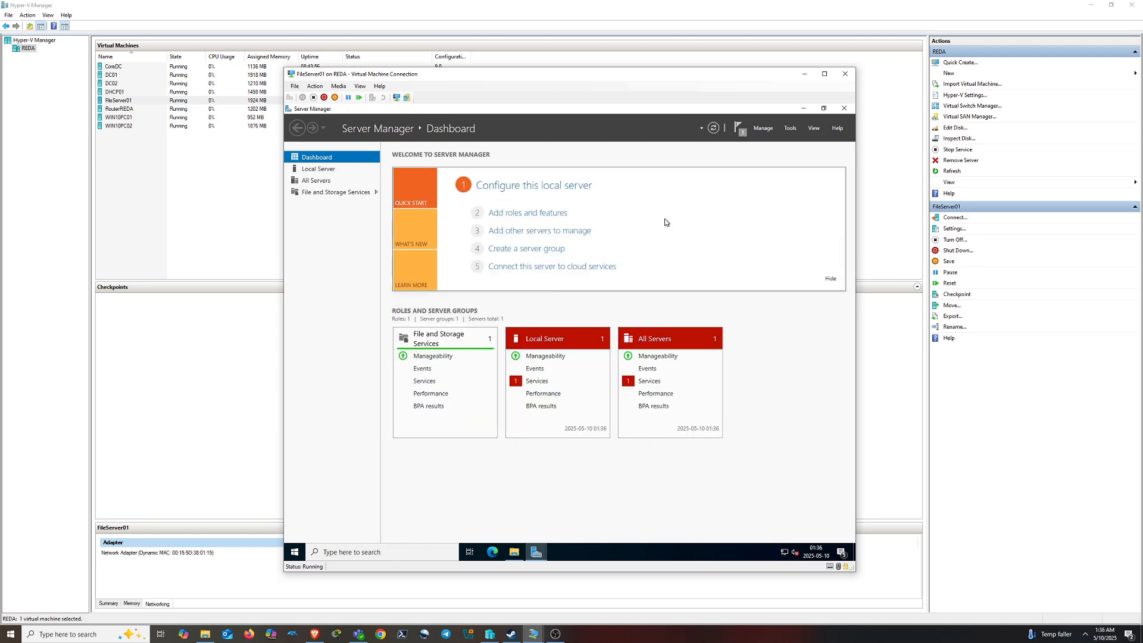
pyautogui.click(793, 129)
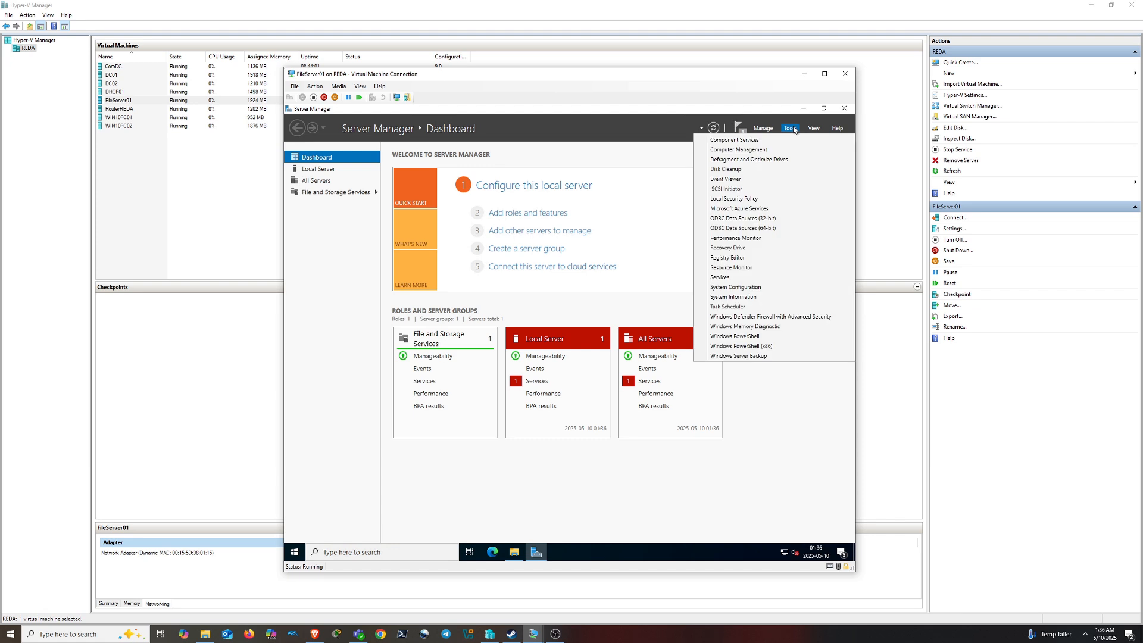
pyautogui.click(752, 356)
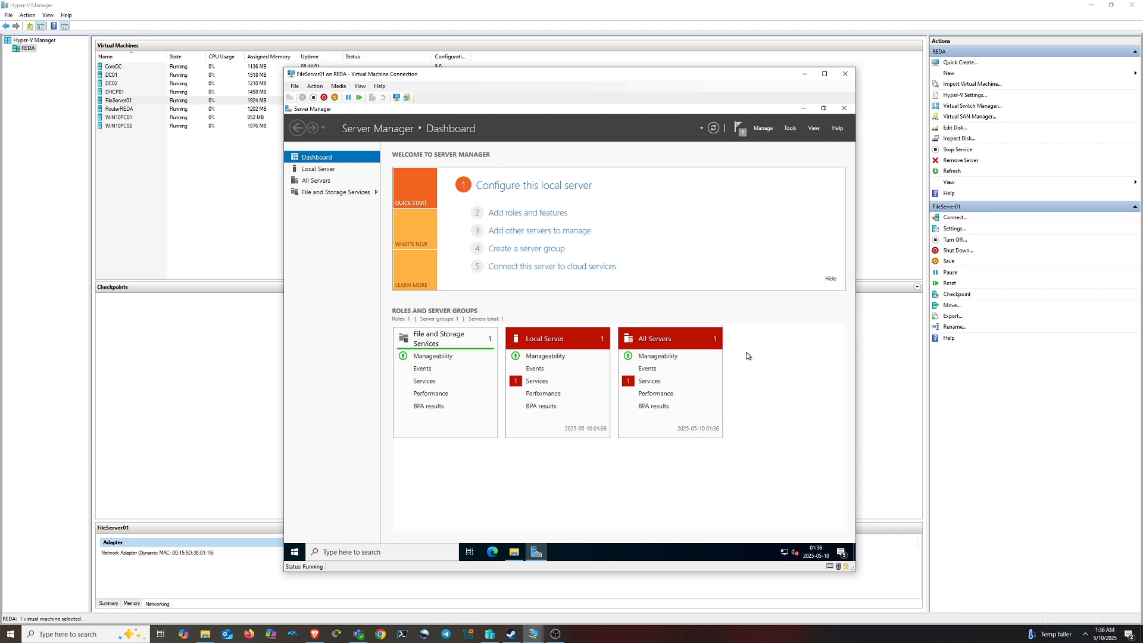
# Open Local Backup and start a full-server backup schedule with a daily time
pyautogui.click(324, 152)
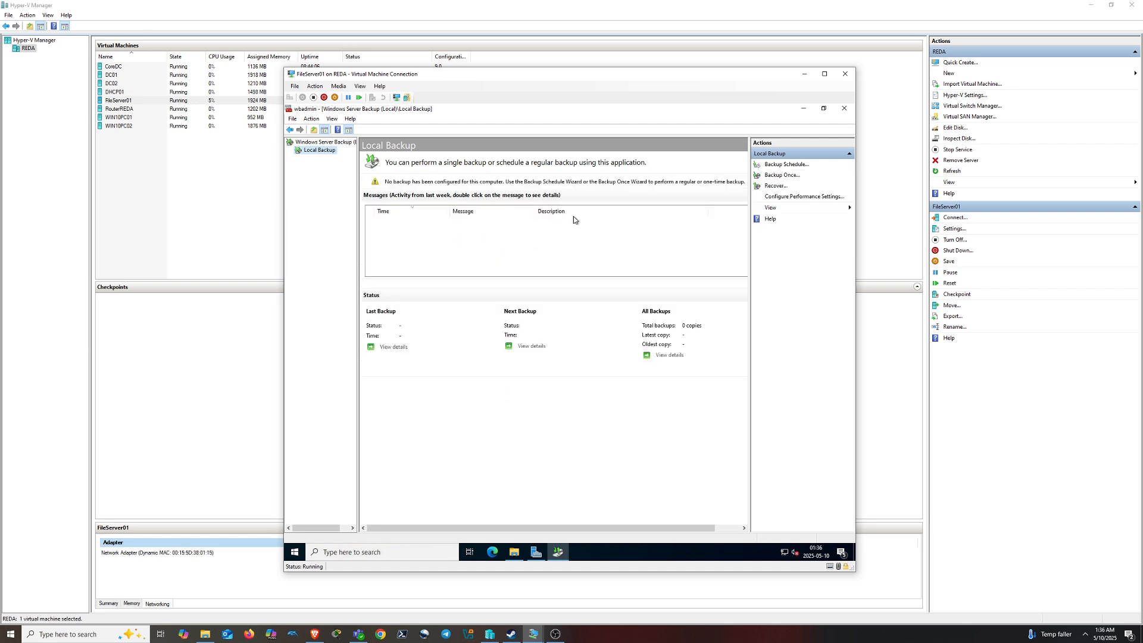
pyautogui.click(786, 164)
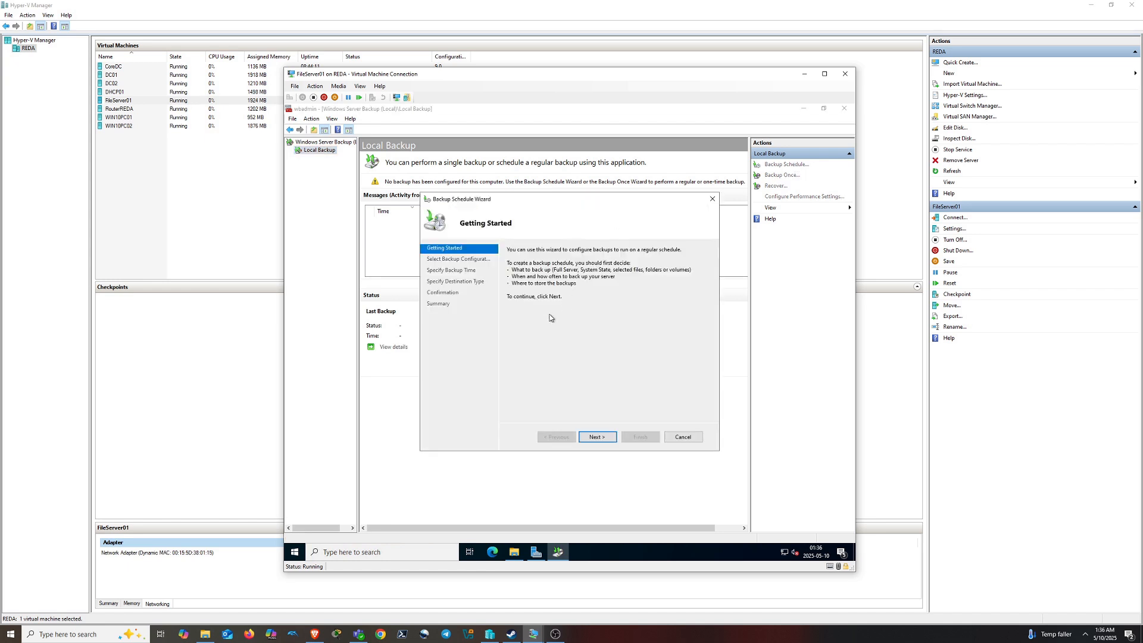
pyautogui.click(597, 436)
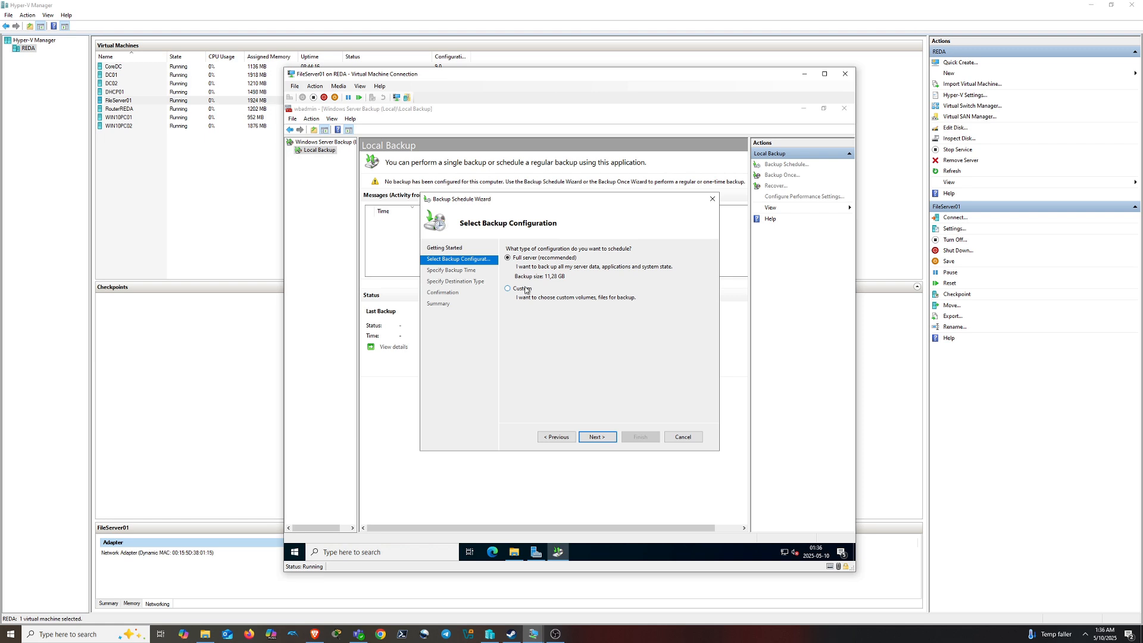
pyautogui.click(595, 436)
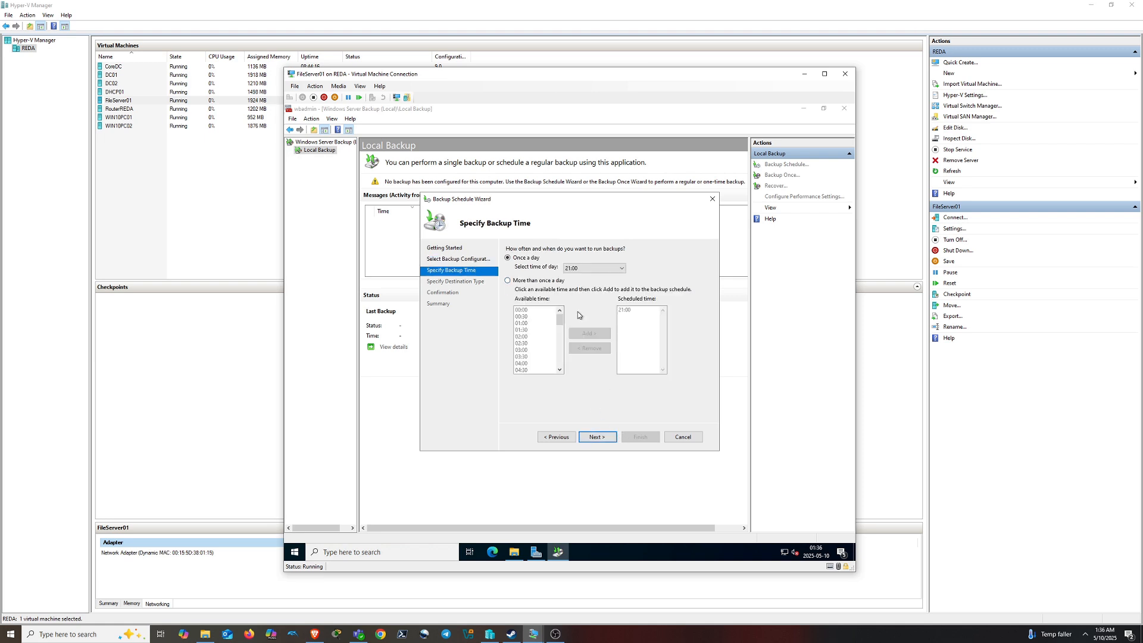
pyautogui.click(603, 268)
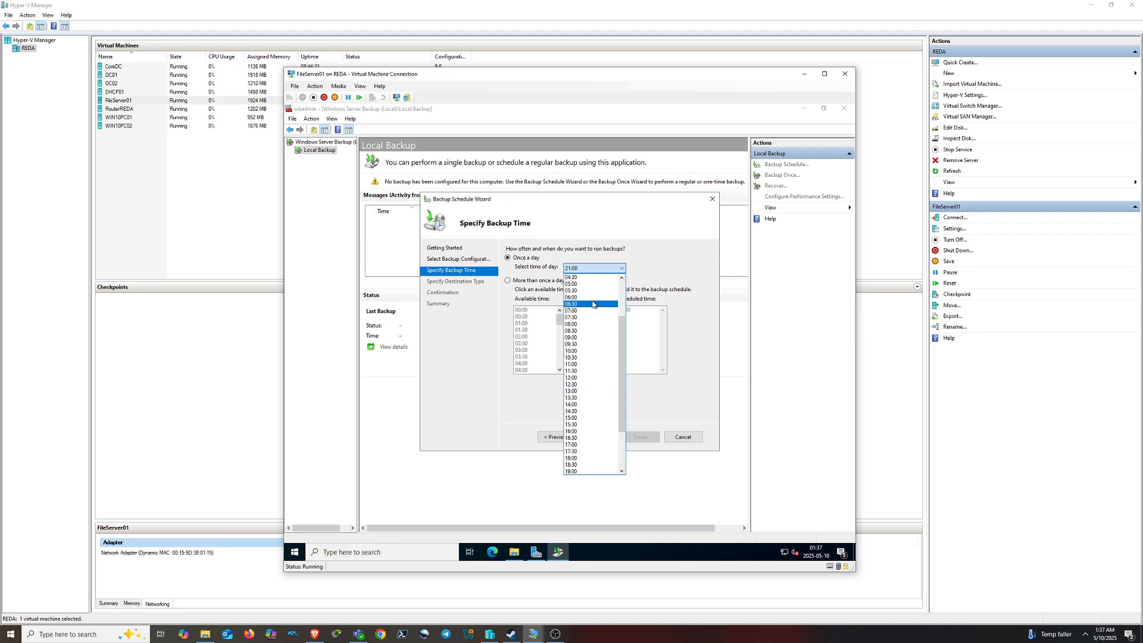
pyautogui.scroll(3, 591, 294)
pyautogui.click(589, 284)
# Look for a dedicated backup disk, find none usable, and cancel the wizard
pyautogui.click(596, 436)
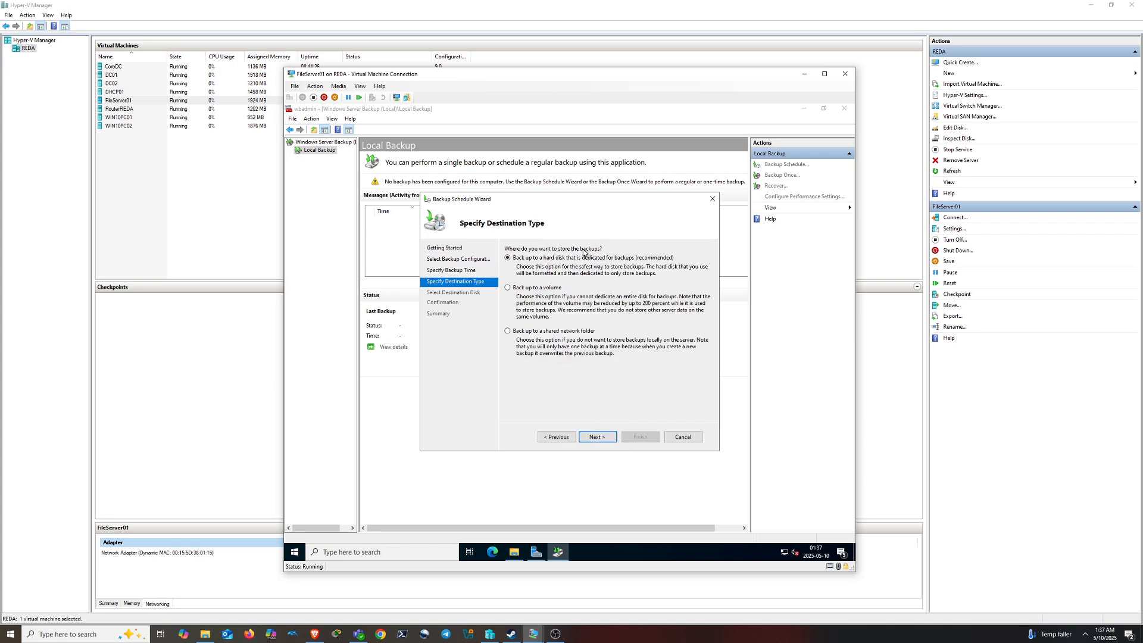
pyautogui.click(601, 439)
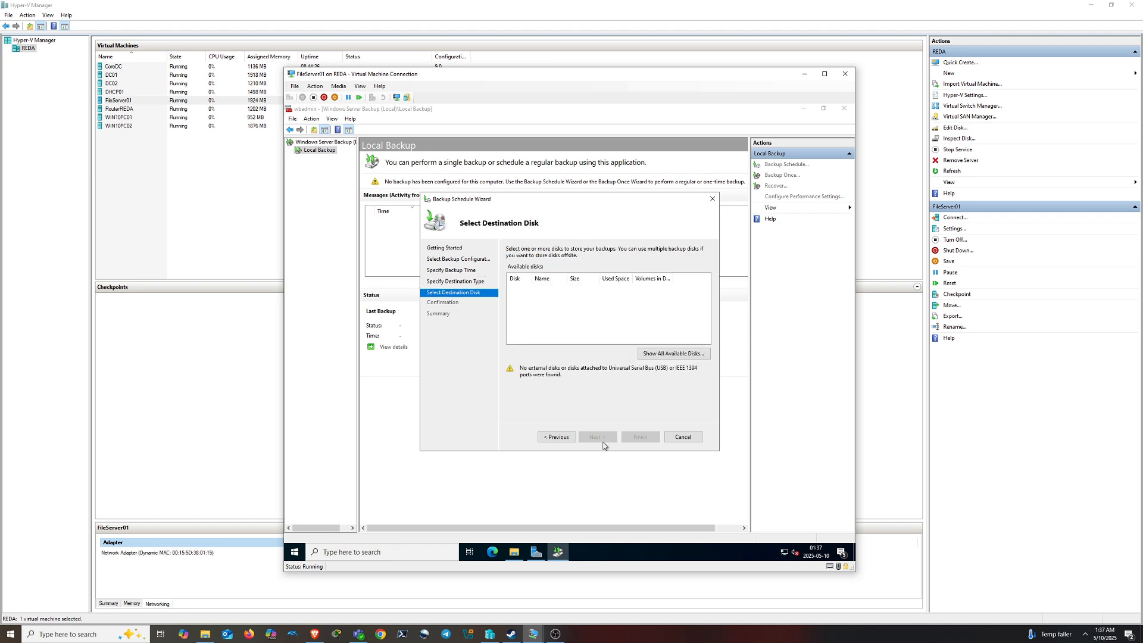
pyautogui.click(673, 352)
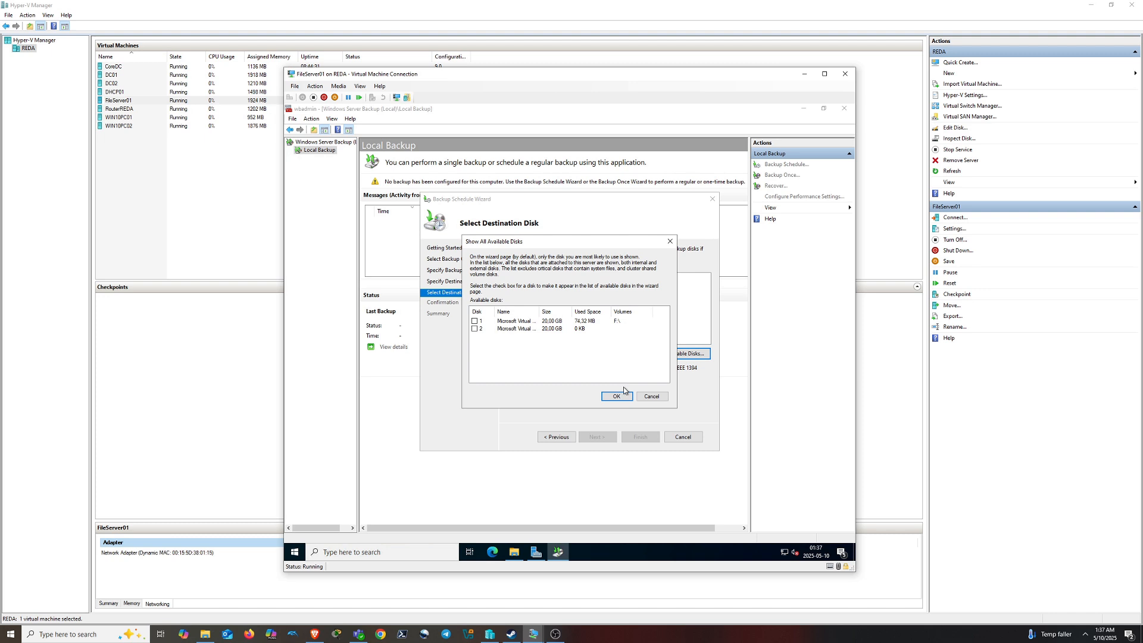
pyautogui.click(655, 396)
pyautogui.click(678, 436)
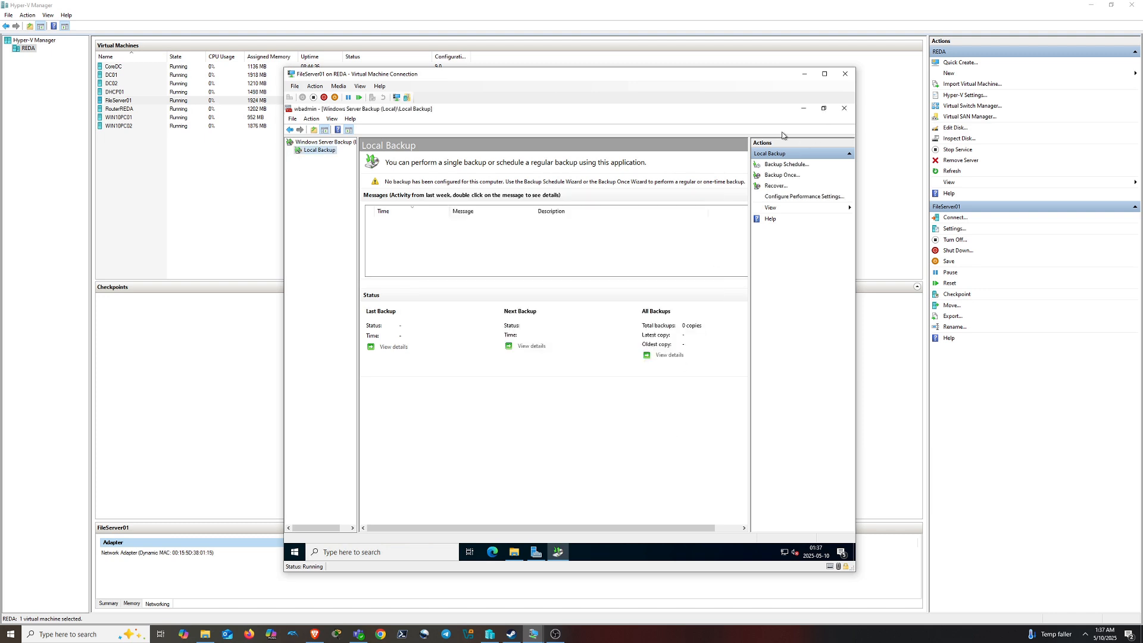
# Open Computer Management, bring Disk 2 online and initialize it as GPT
pyautogui.click(387, 557)
pyautogui.write('c')
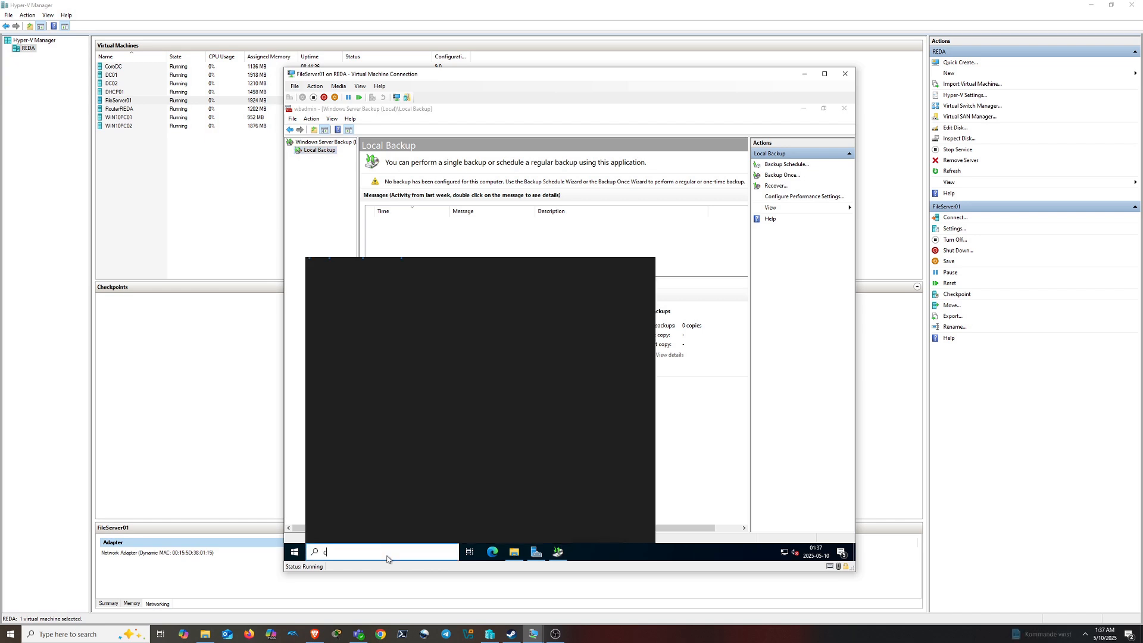
pyautogui.write('omputer')
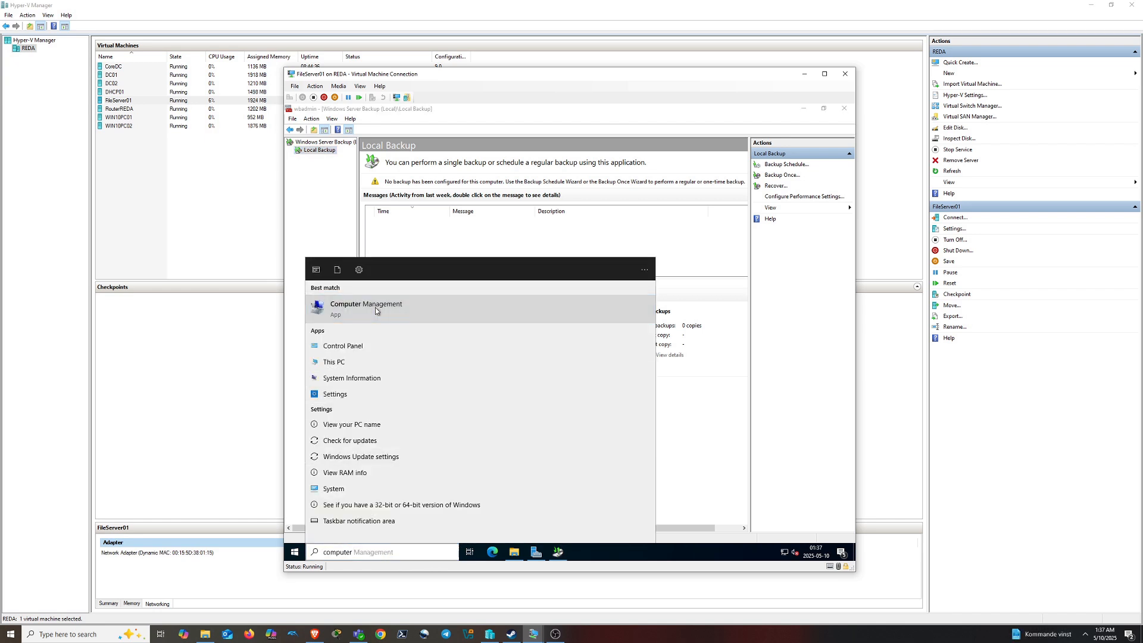
pyautogui.click(375, 307)
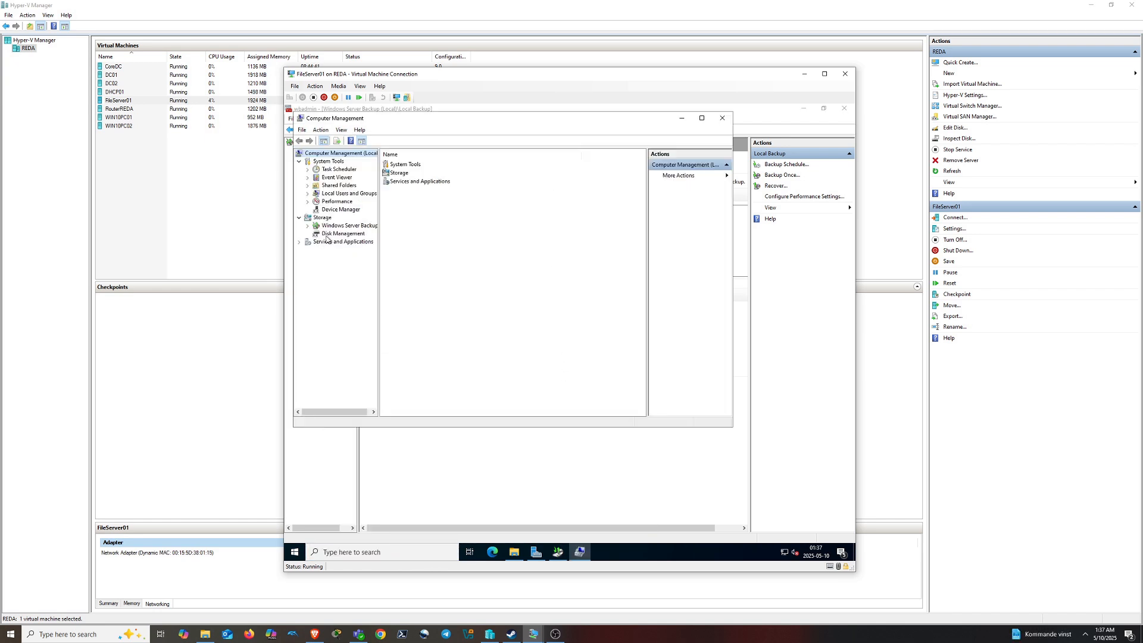
pyautogui.click(335, 234)
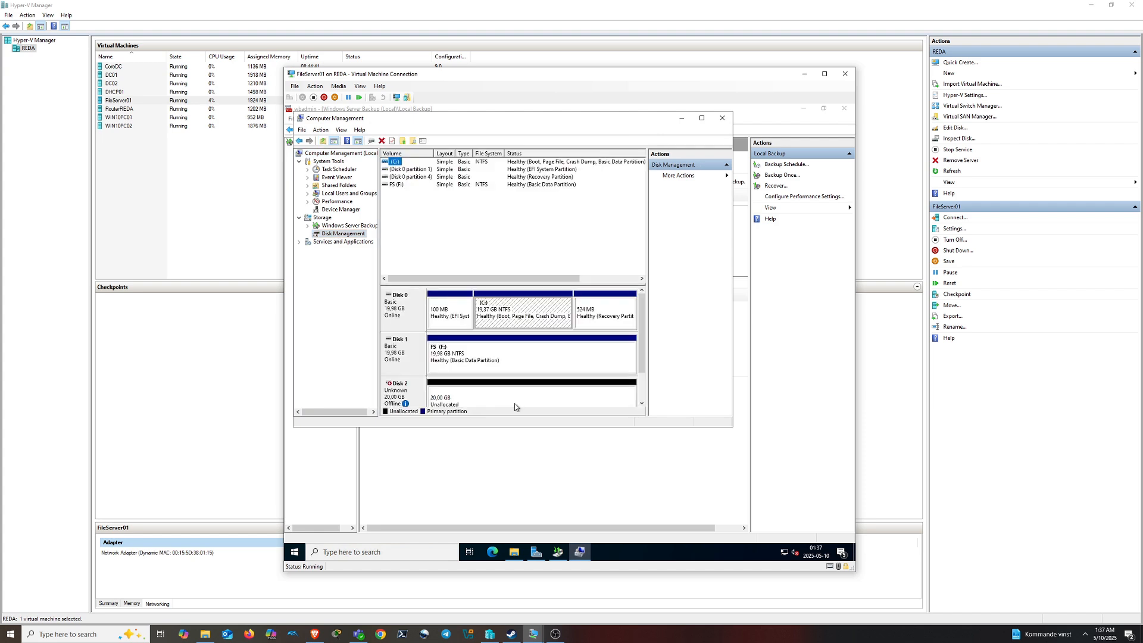
pyautogui.rightClick(415, 390)
pyautogui.click(410, 399)
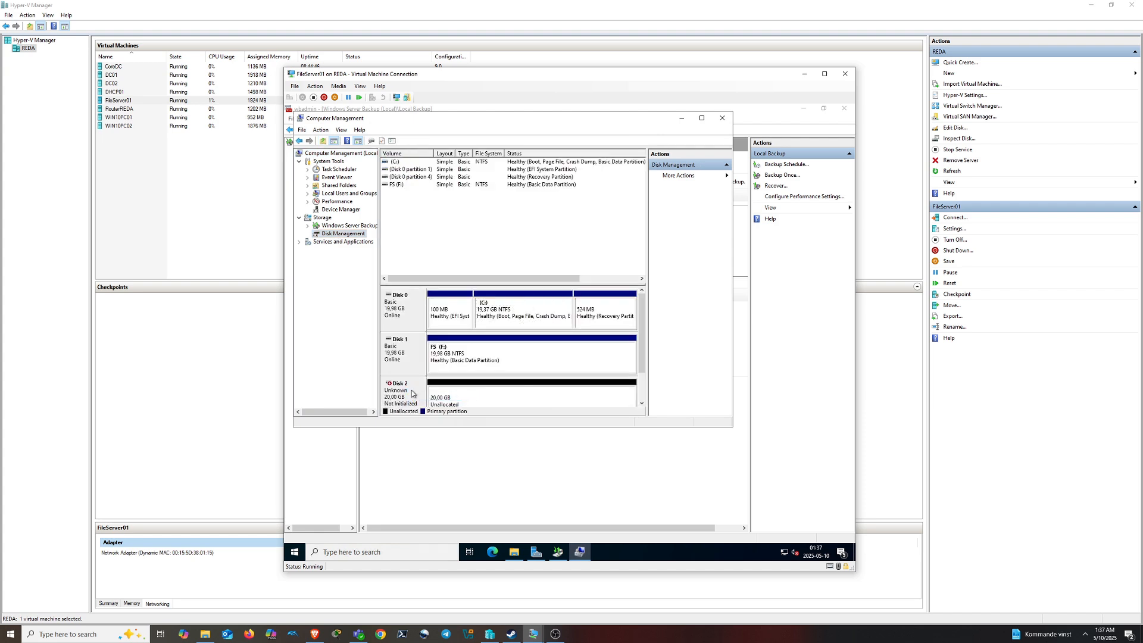
pyautogui.rightClick(411, 393)
pyautogui.click(431, 397)
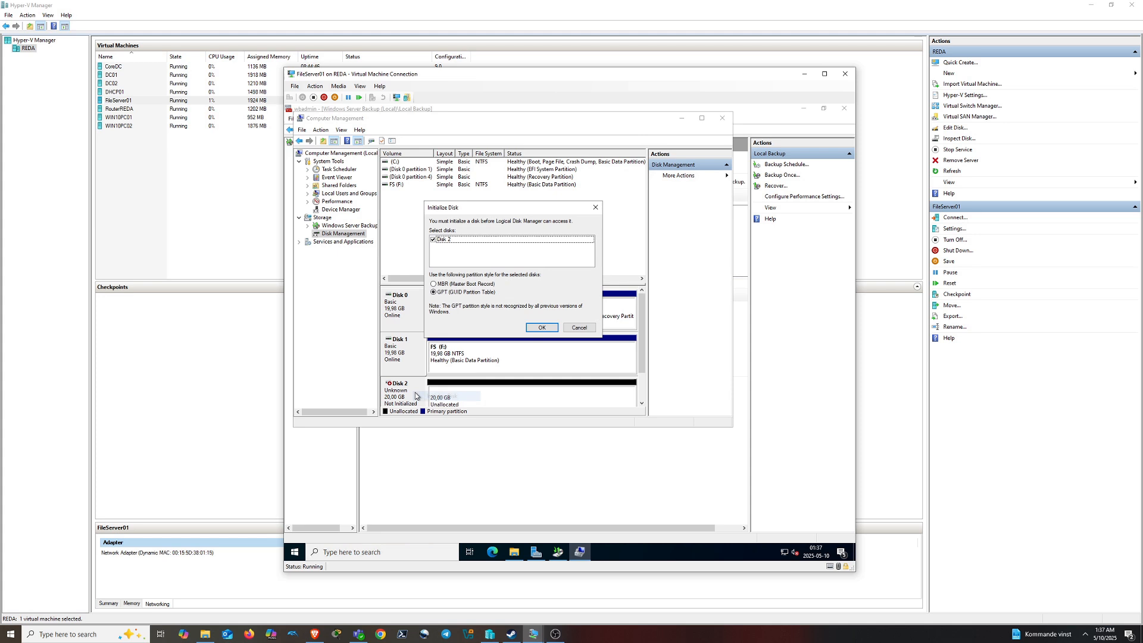
pyautogui.click(540, 327)
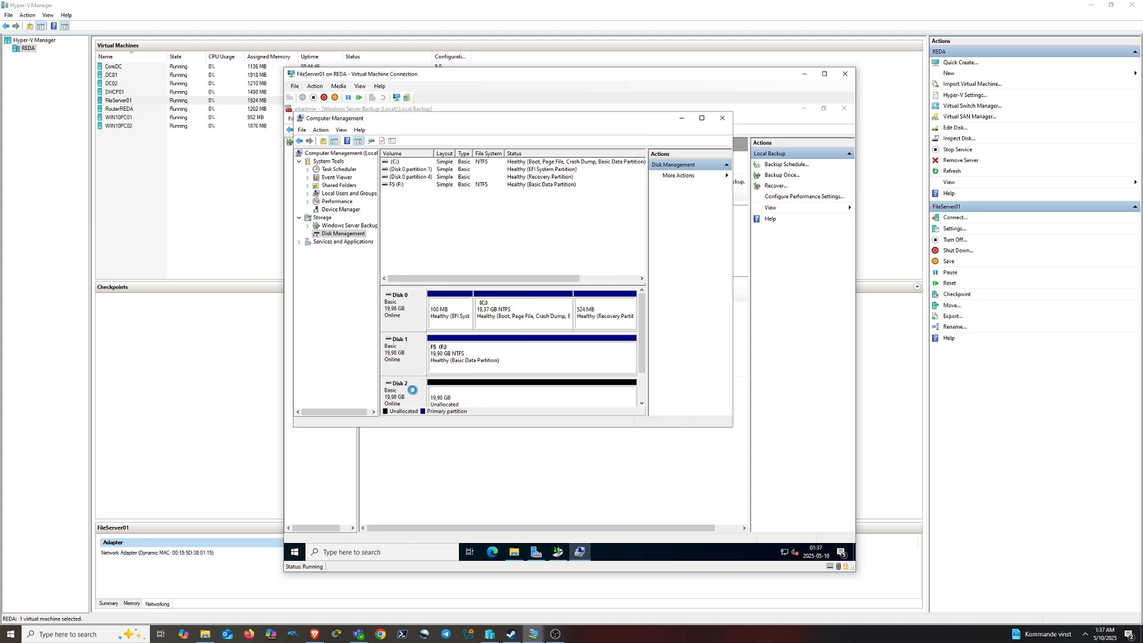
# Create a full-size NTFS simple volume on Disk 2 with drive letter D
pyautogui.rightClick(462, 394)
pyautogui.click(462, 393)
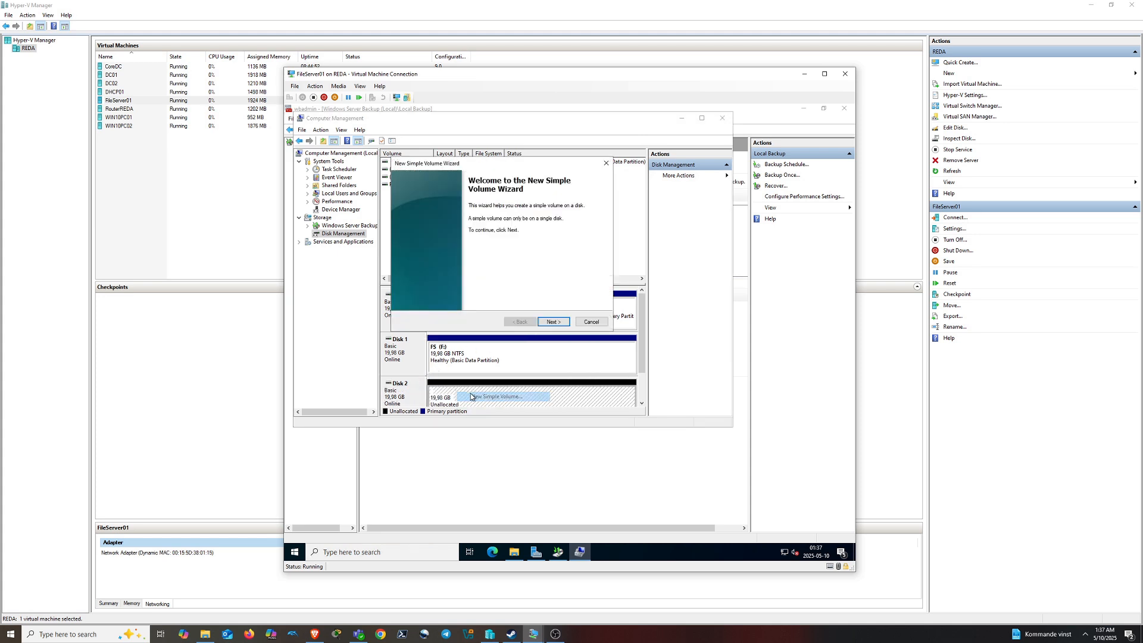
pyautogui.click(547, 320)
pyautogui.click(556, 323)
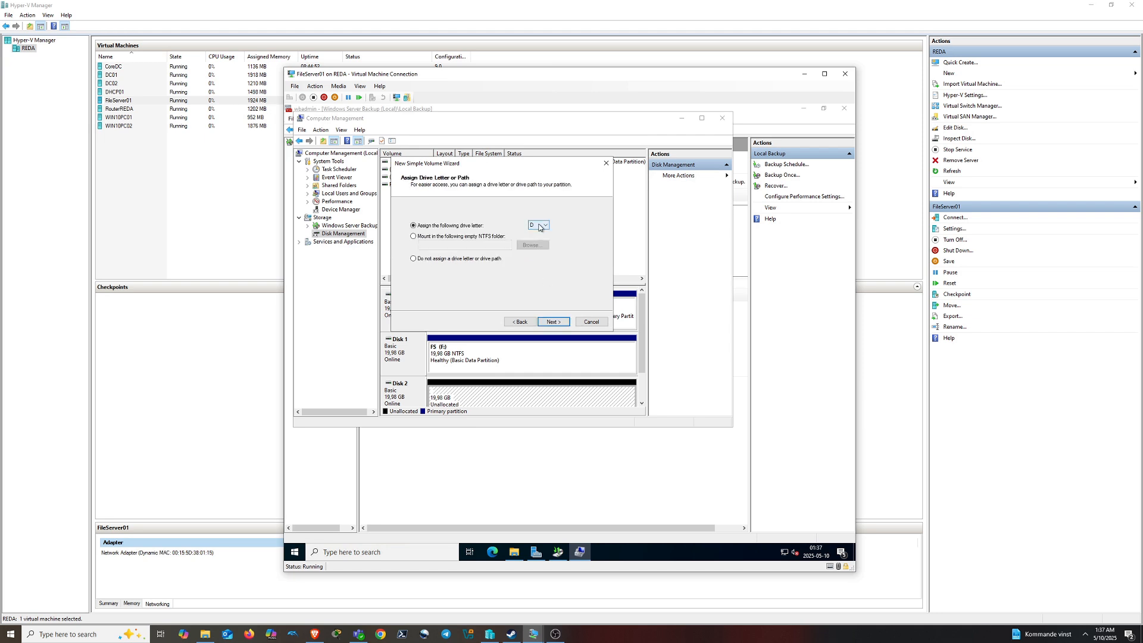
pyautogui.click(539, 225)
pyautogui.click(536, 234)
pyautogui.click(558, 323)
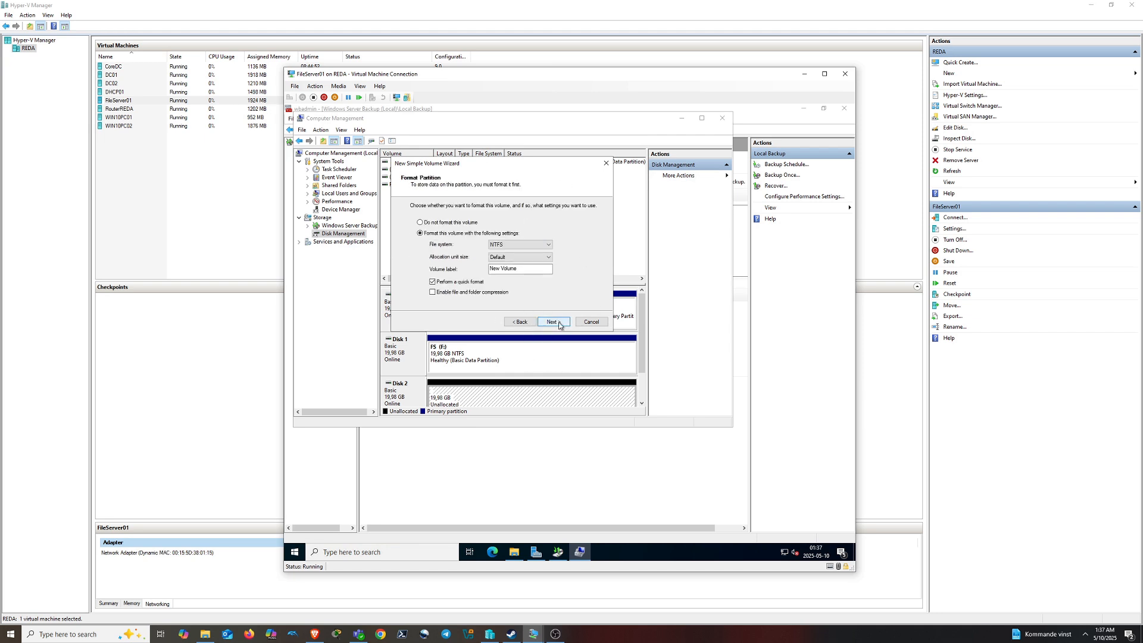
pyautogui.click(559, 324)
pyautogui.click(556, 322)
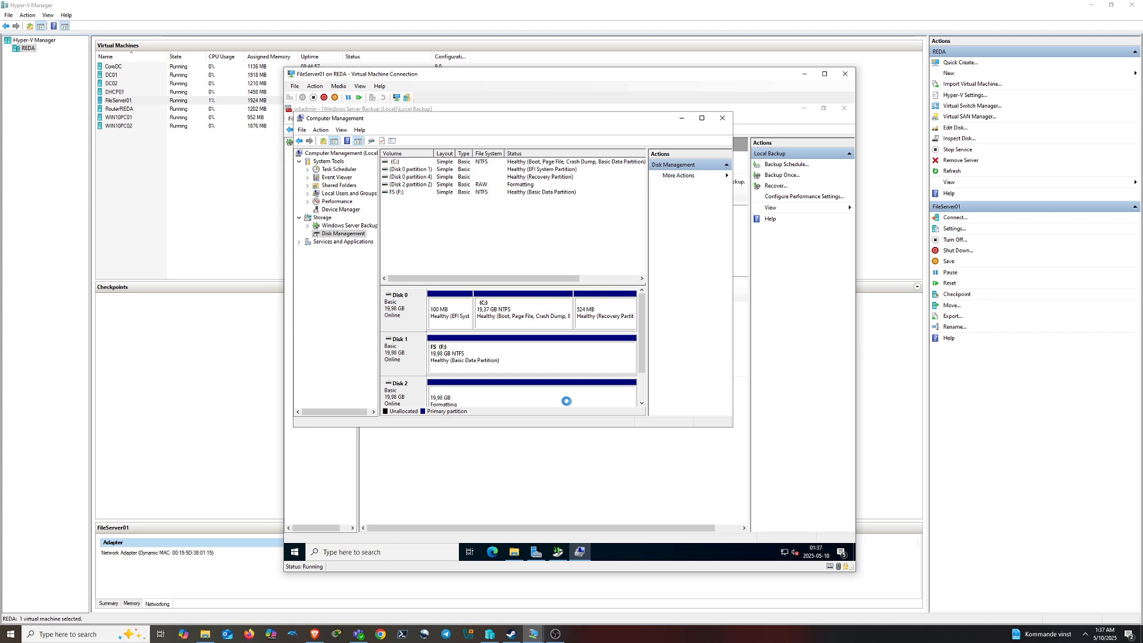
# Close Computer Management and start a full-server backup schedule running daily at 02:00
pyautogui.click(722, 119)
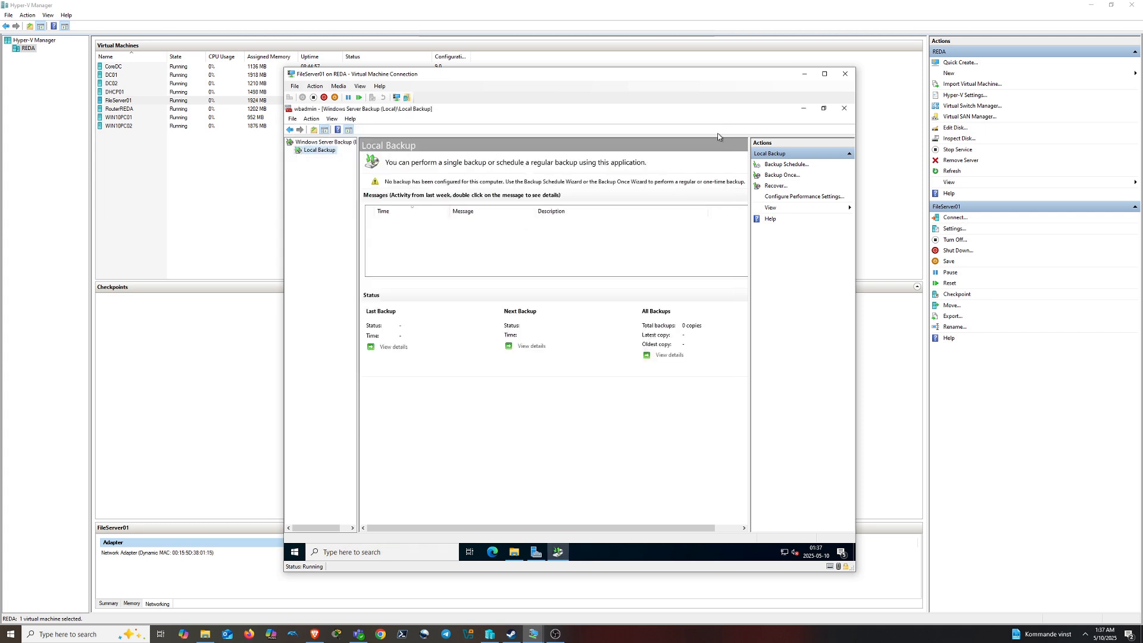
pyautogui.click(785, 165)
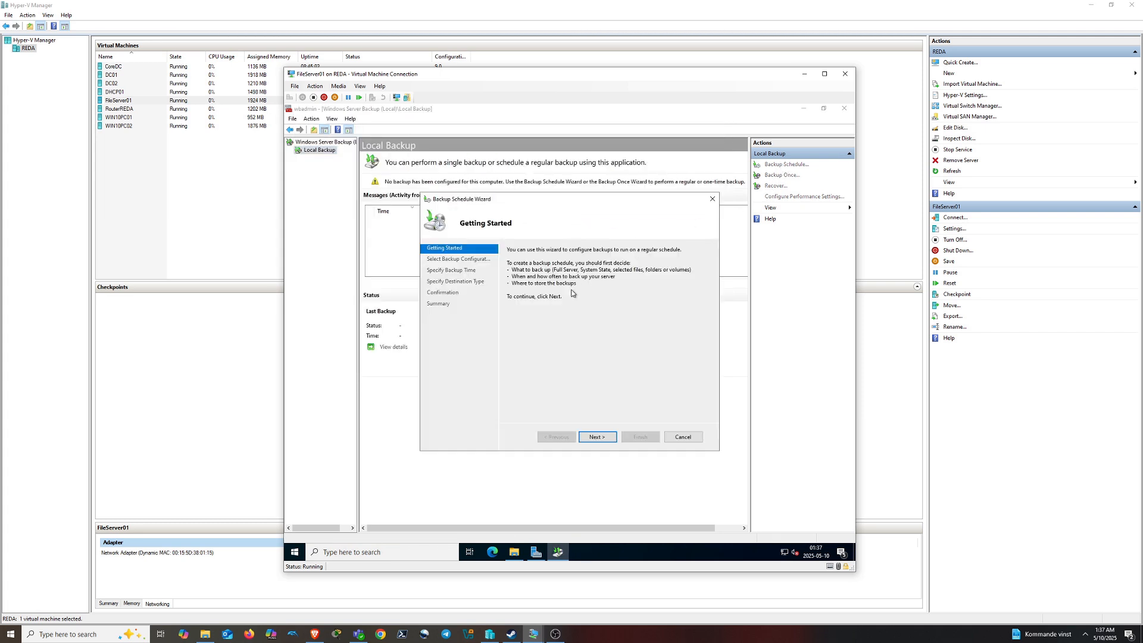
pyautogui.click(595, 436)
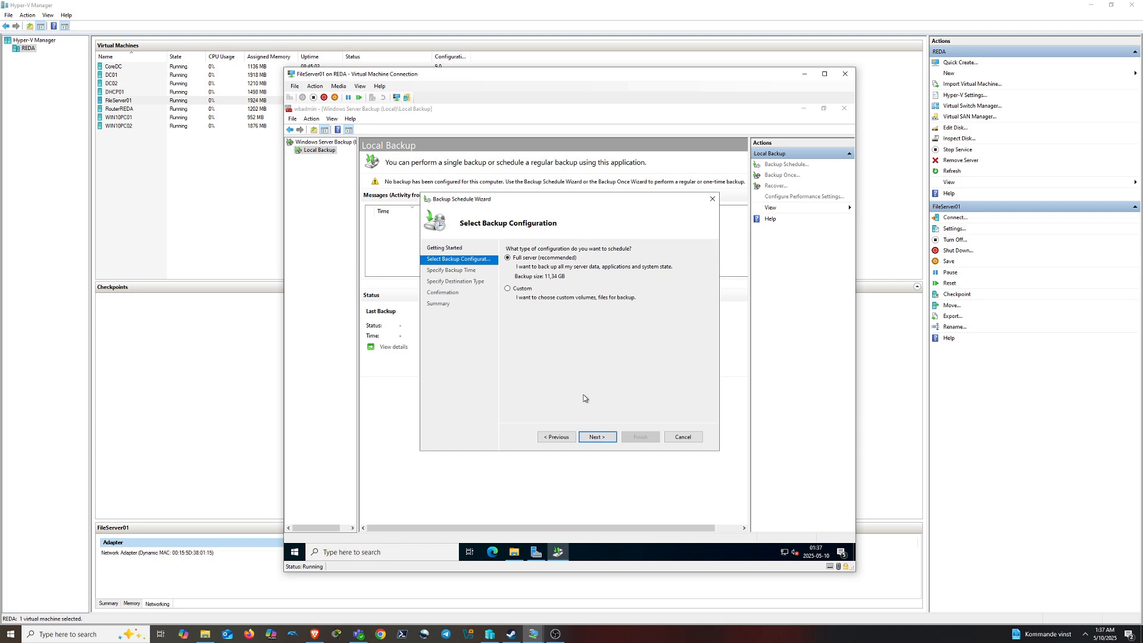
pyautogui.click(597, 437)
pyautogui.click(592, 268)
pyautogui.scroll(5, 593, 285)
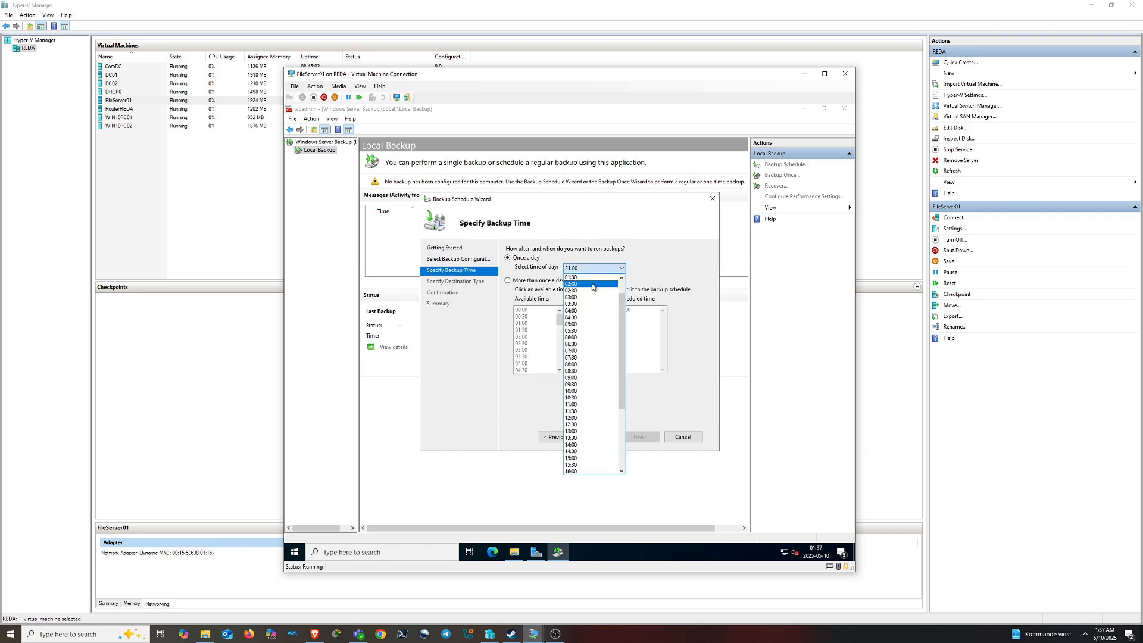
pyautogui.click(592, 284)
pyautogui.click(607, 435)
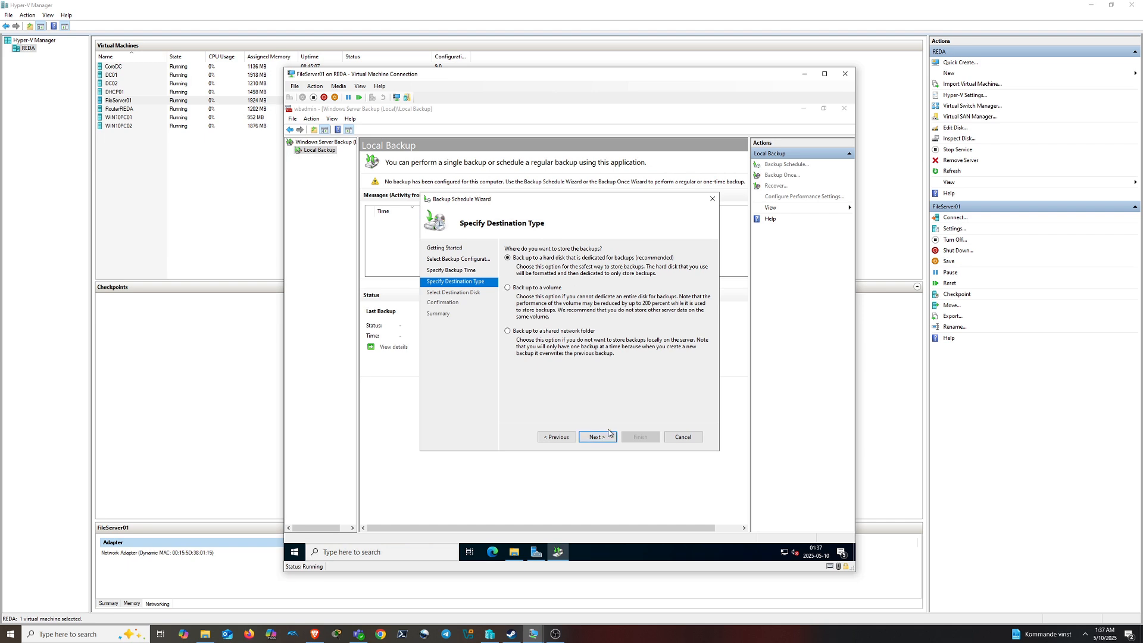
# Select disk 2 as the dedicated backup destination and create the schedule
pyautogui.click(607, 435)
pyautogui.click(668, 356)
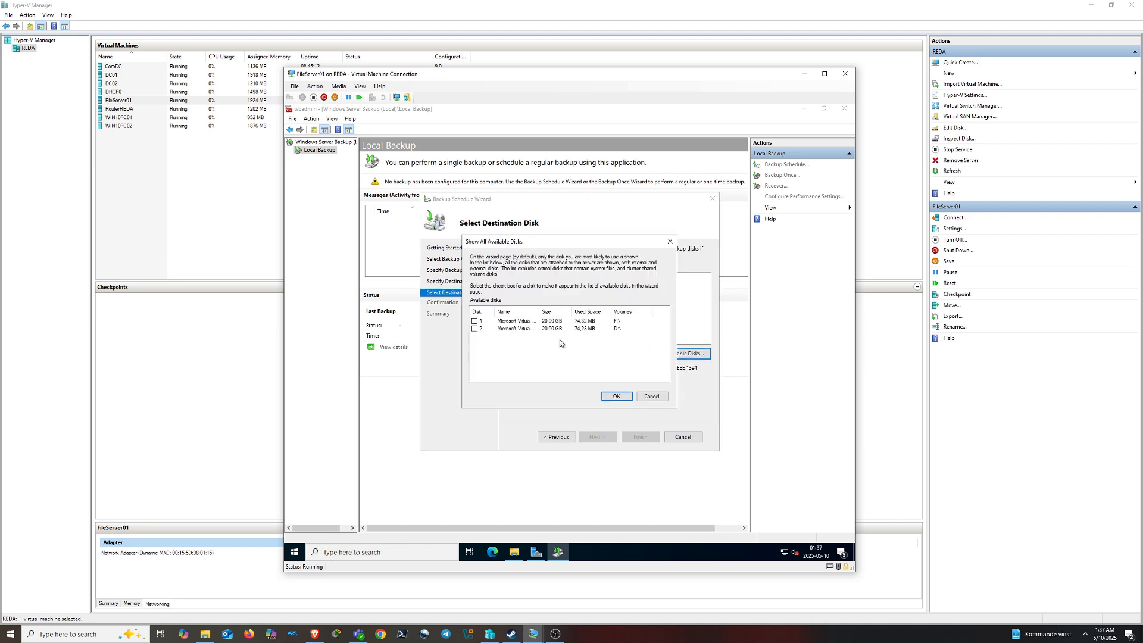
pyautogui.click(617, 330)
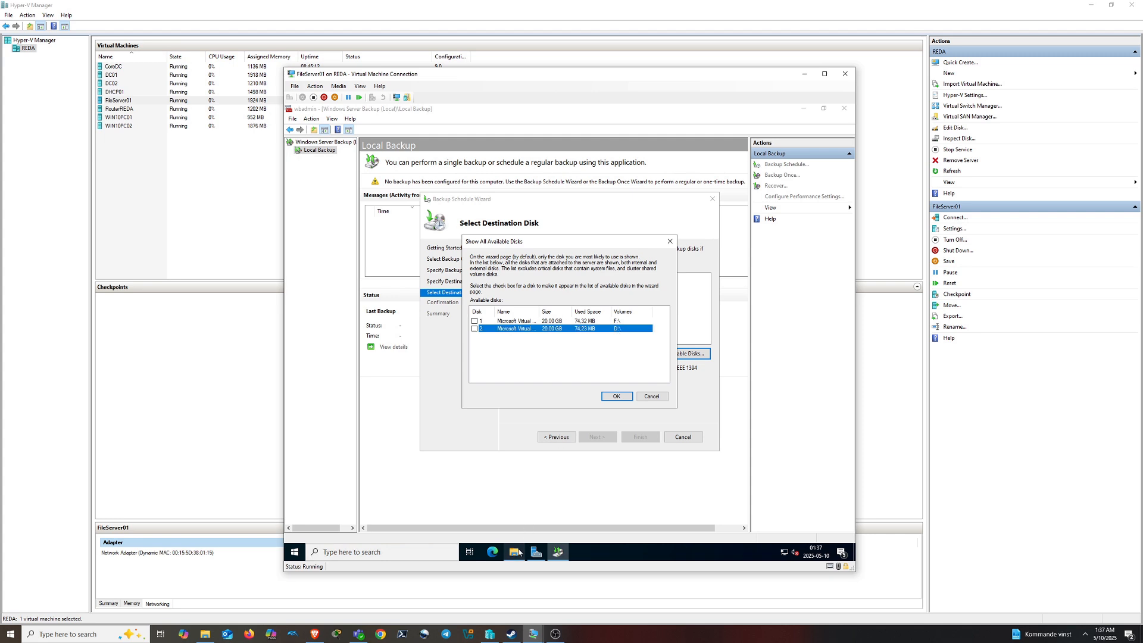
pyautogui.click(474, 329)
pyautogui.click(617, 396)
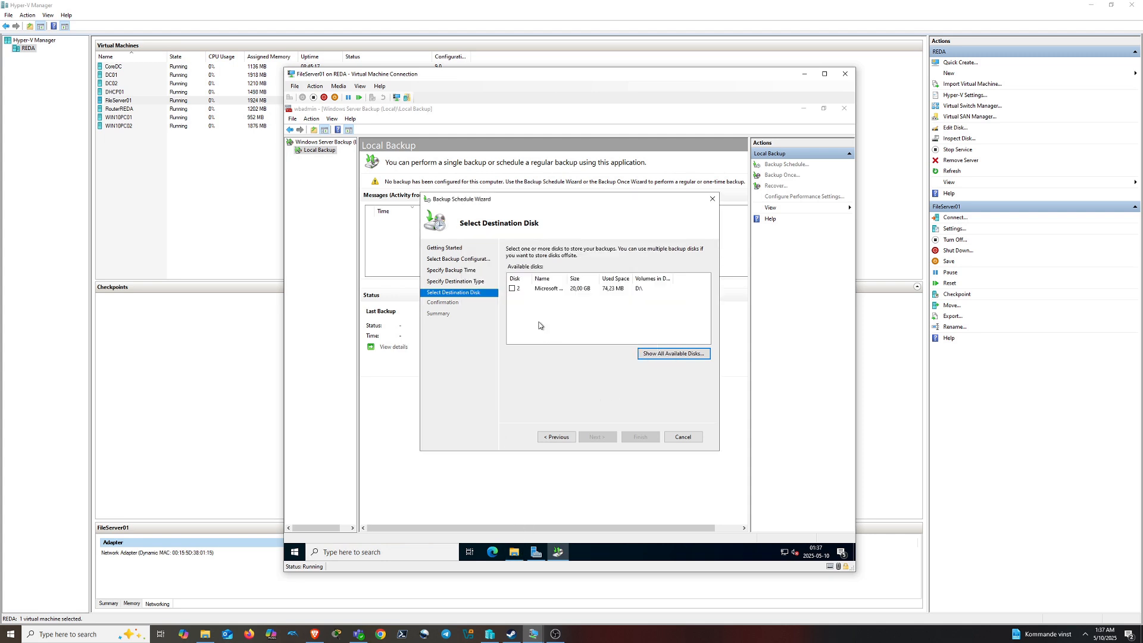
pyautogui.click(610, 437)
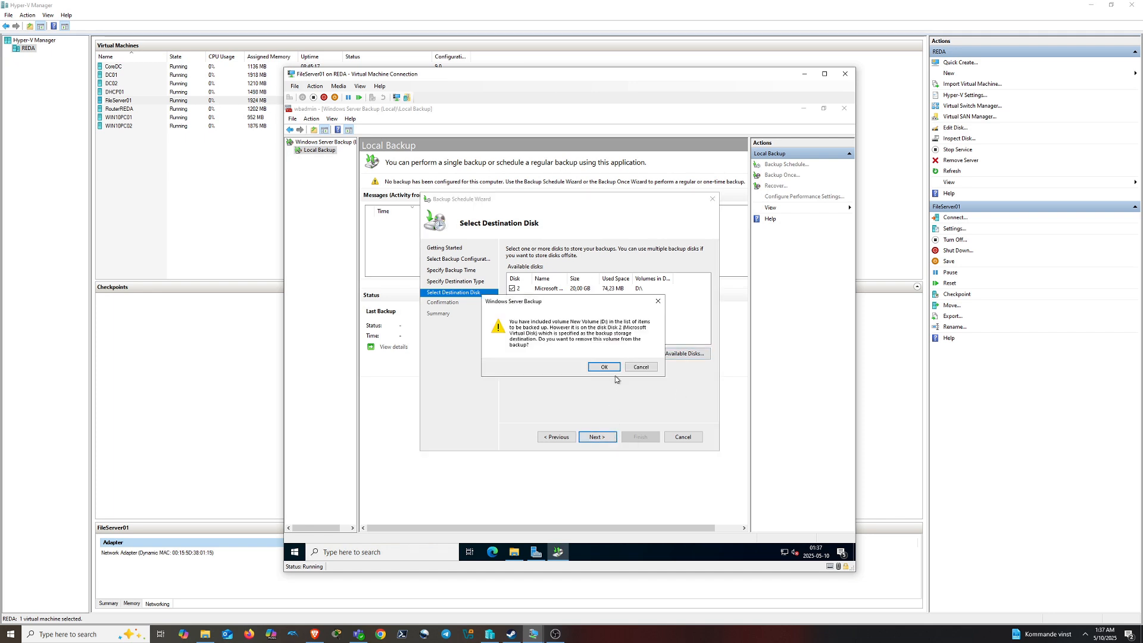
pyautogui.click(604, 377)
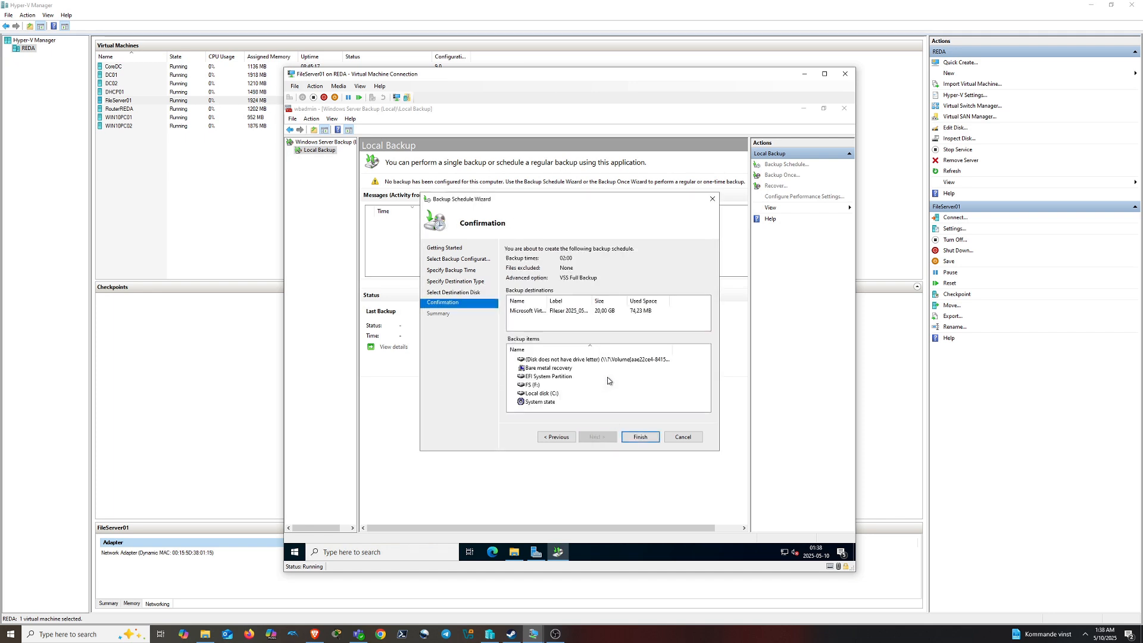
pyautogui.click(640, 437)
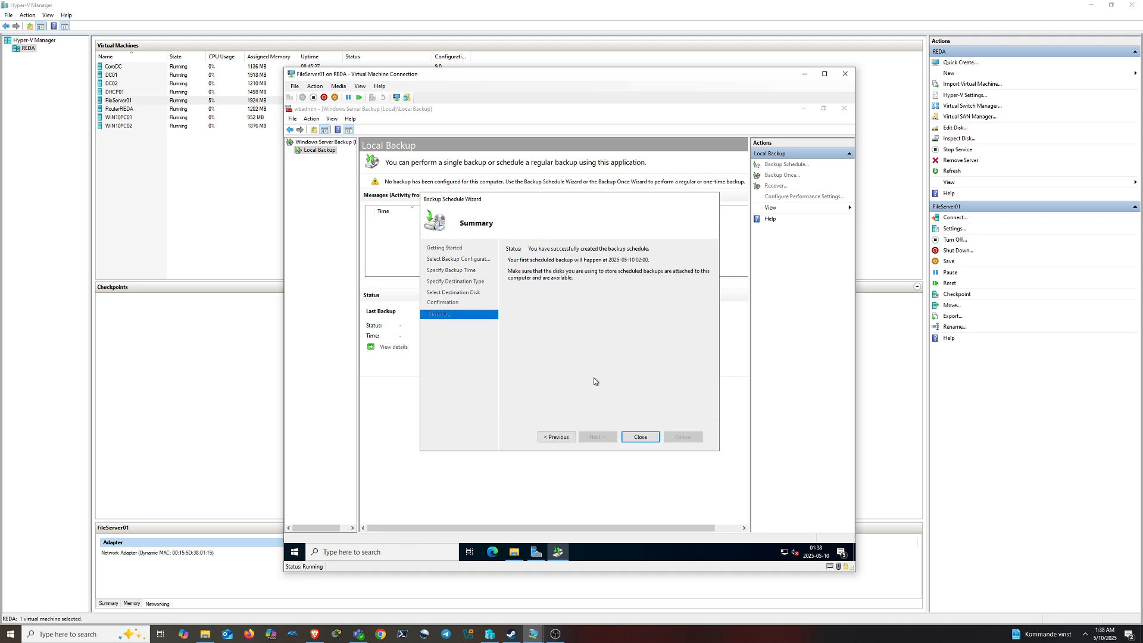
# Run a one-time backup with the scheduled settings and confirm it completed successfully
pyautogui.click(641, 436)
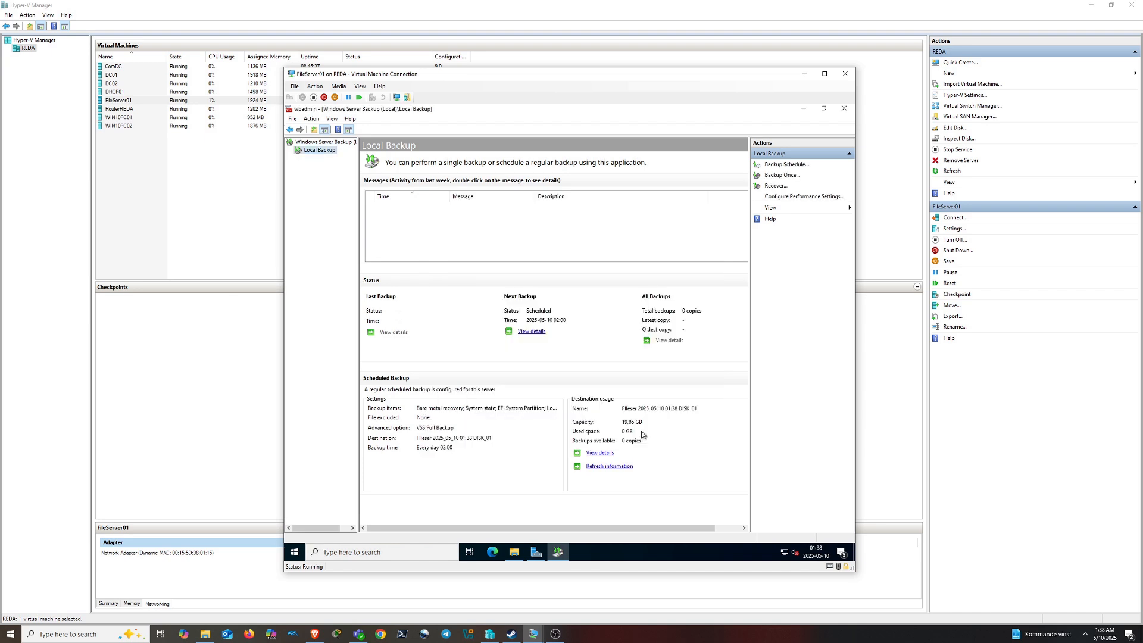
pyautogui.click(781, 175)
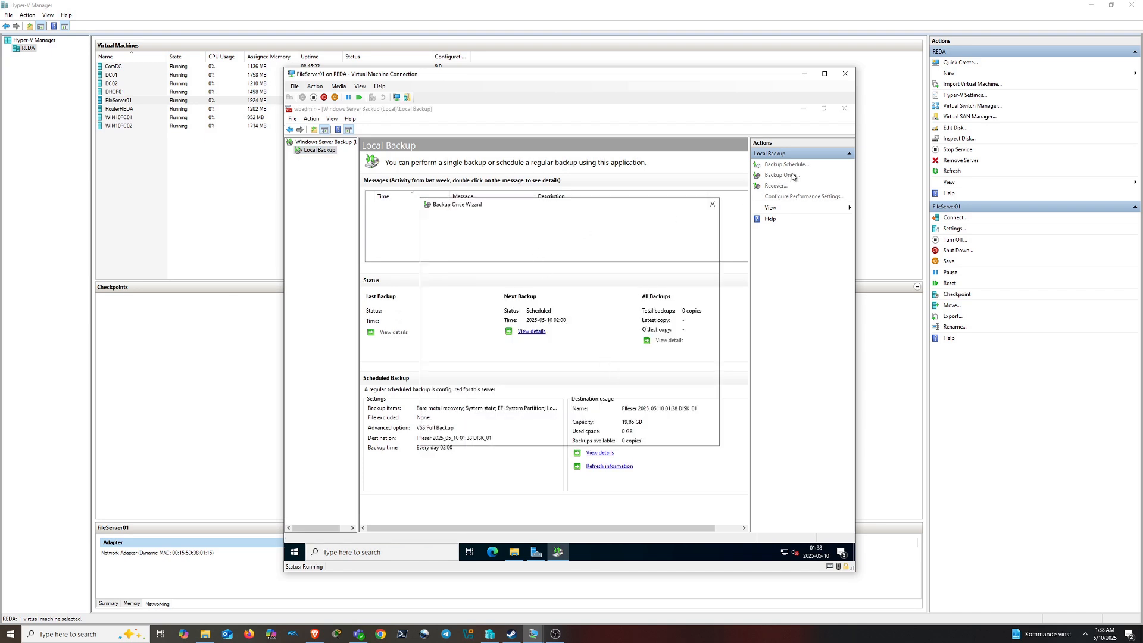
pyautogui.click(597, 432)
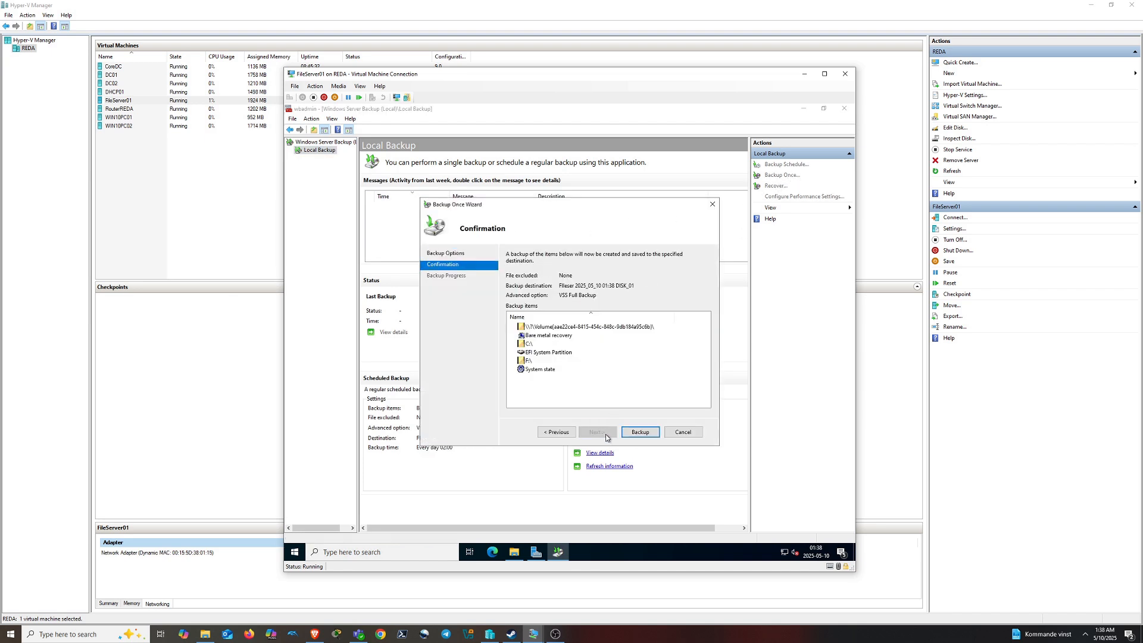
pyautogui.click(639, 432)
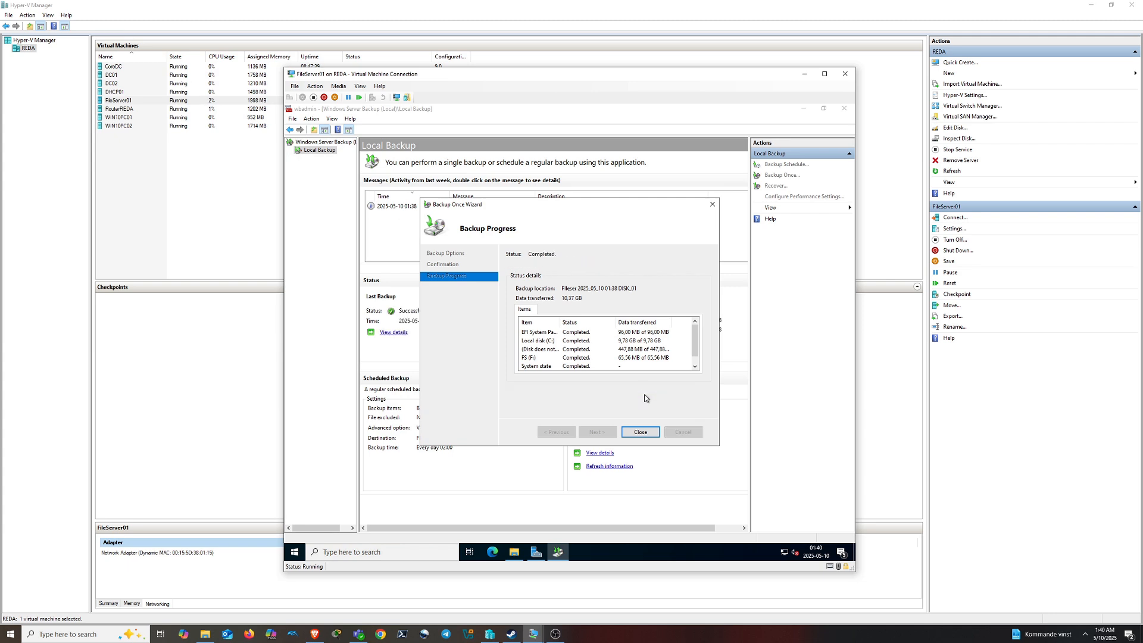
pyautogui.click(647, 431)
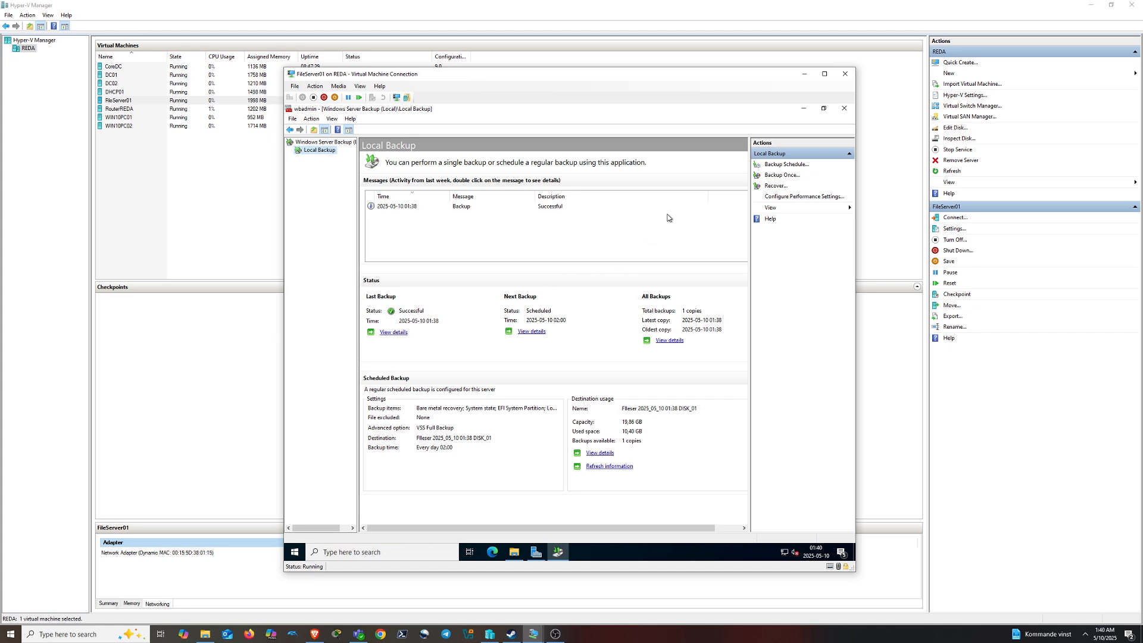
pyautogui.click(463, 208)
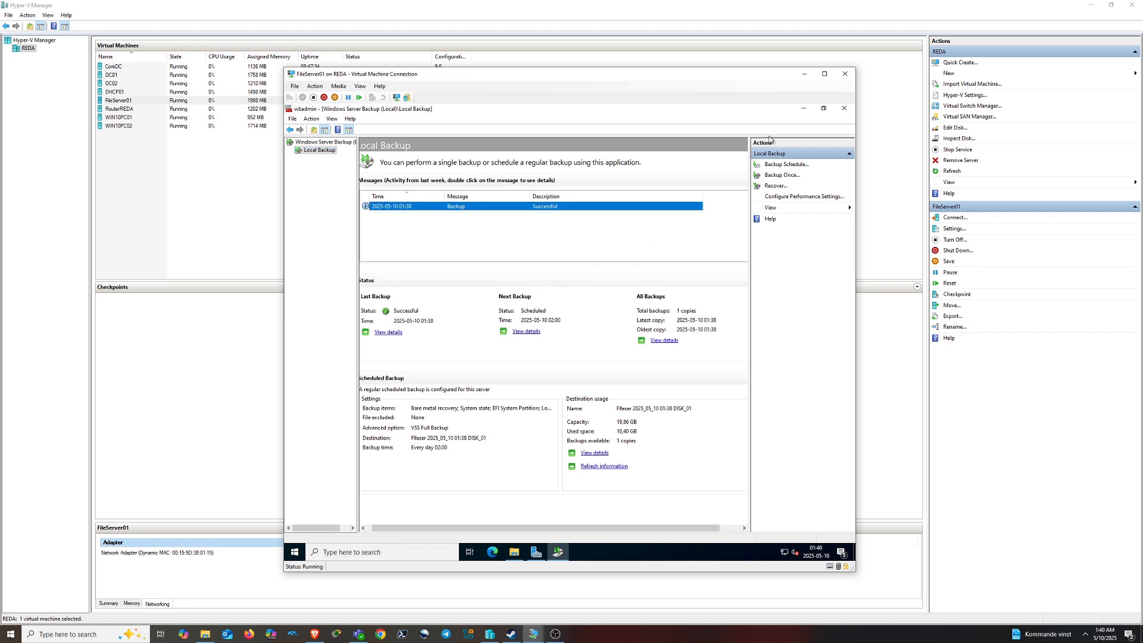
# Enable shadow copies on FS (F:) with the default schedule and create an extra copy now
pyautogui.click(844, 108)
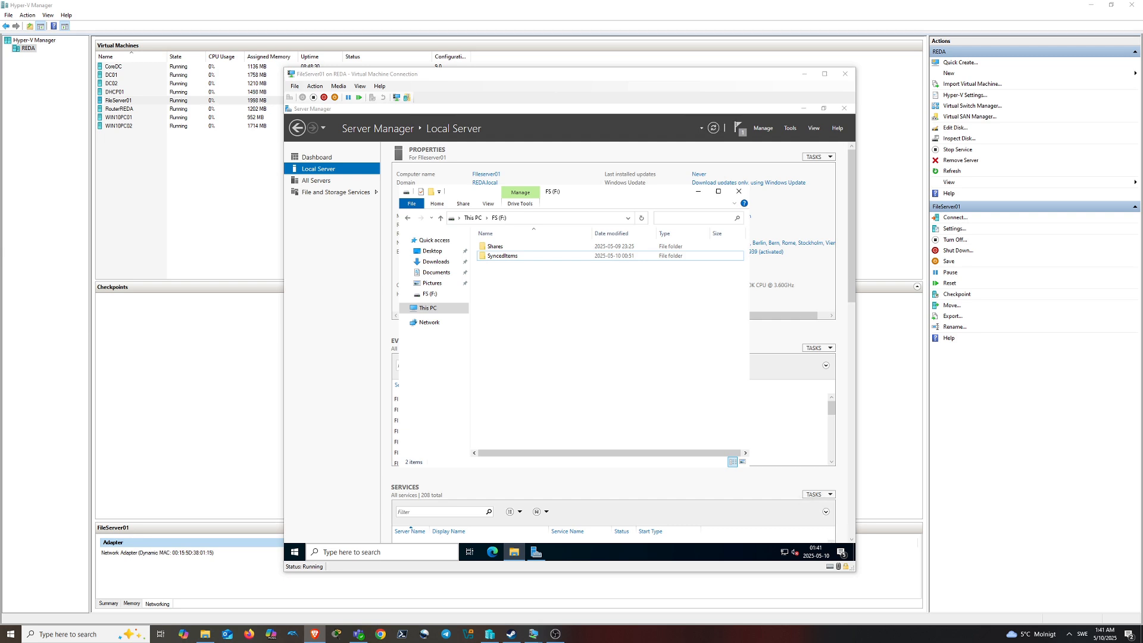
pyautogui.hotkey('alt', 'Up')
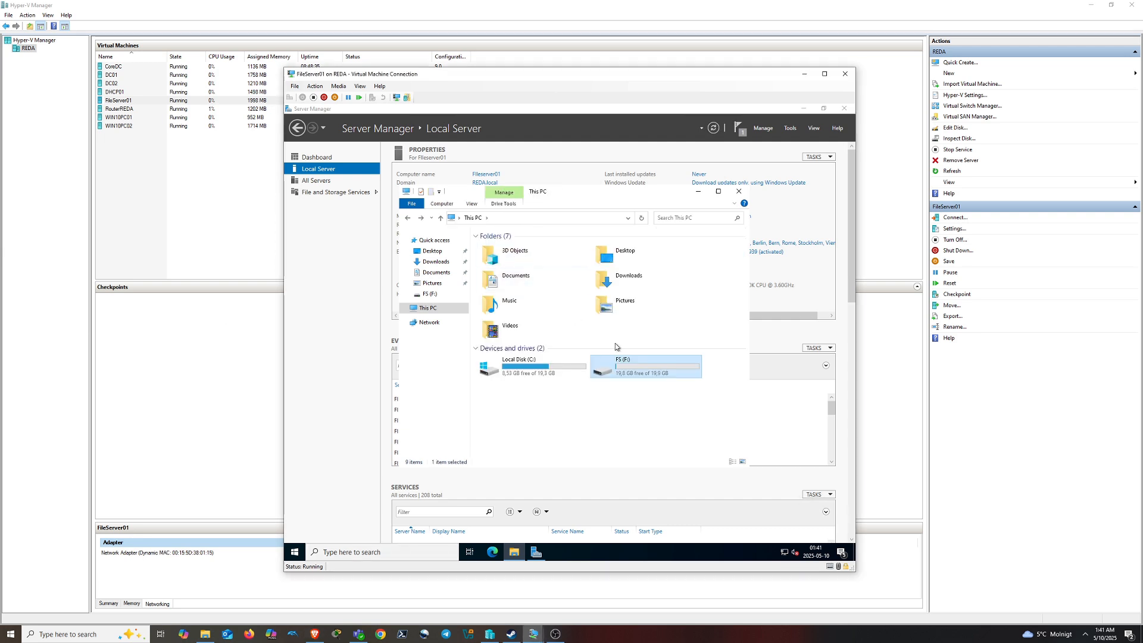
pyautogui.rightClick(646, 369)
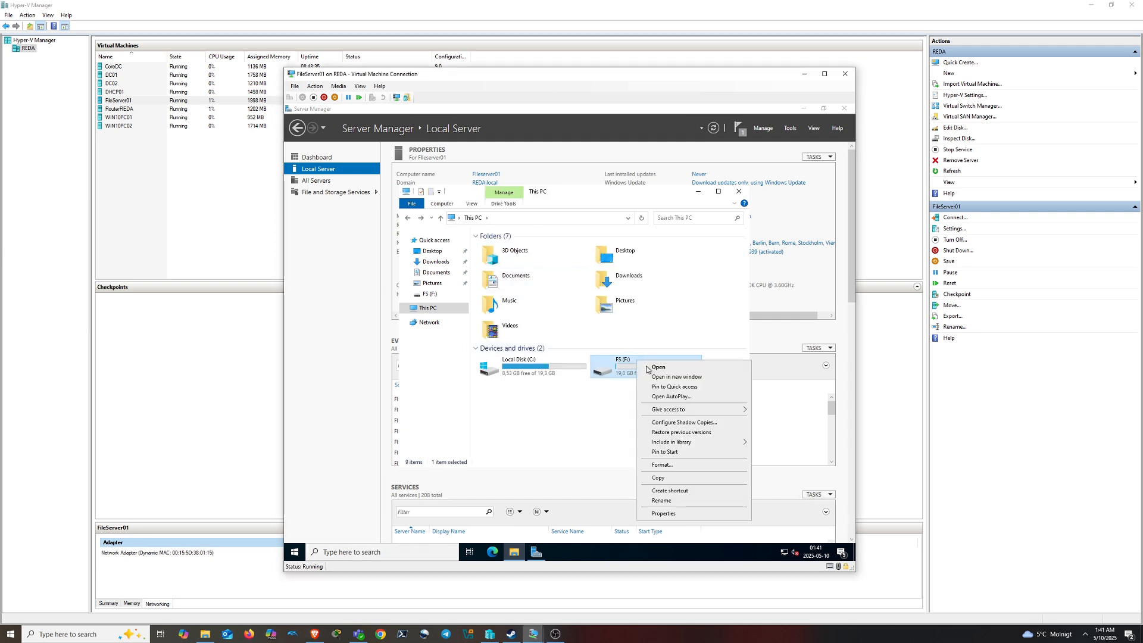
pyautogui.click(683, 423)
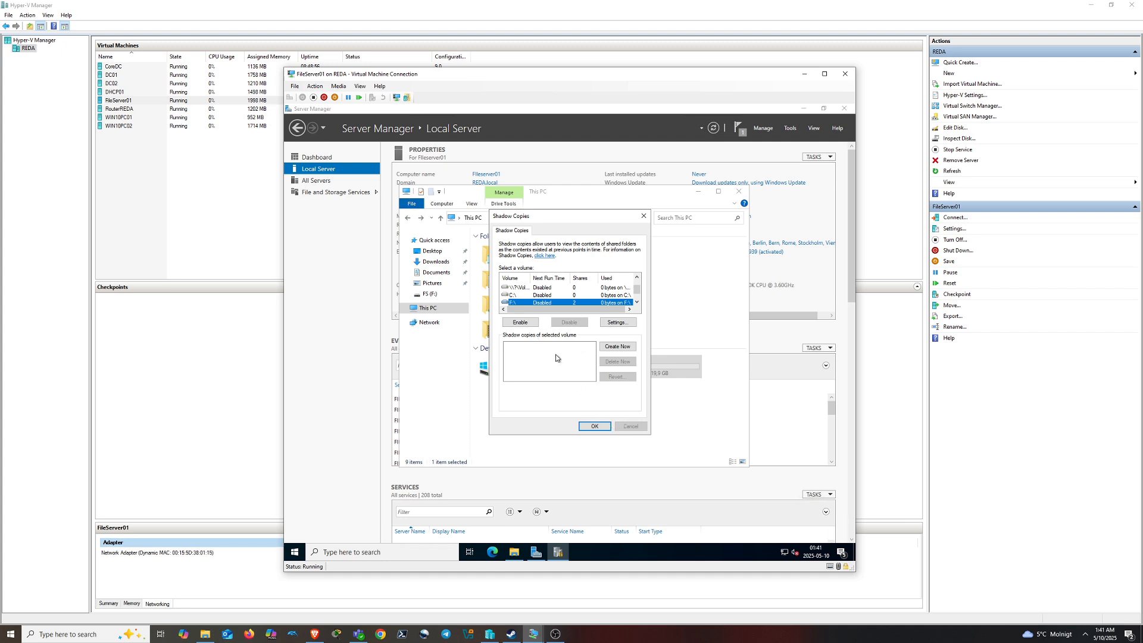
pyautogui.click(532, 325)
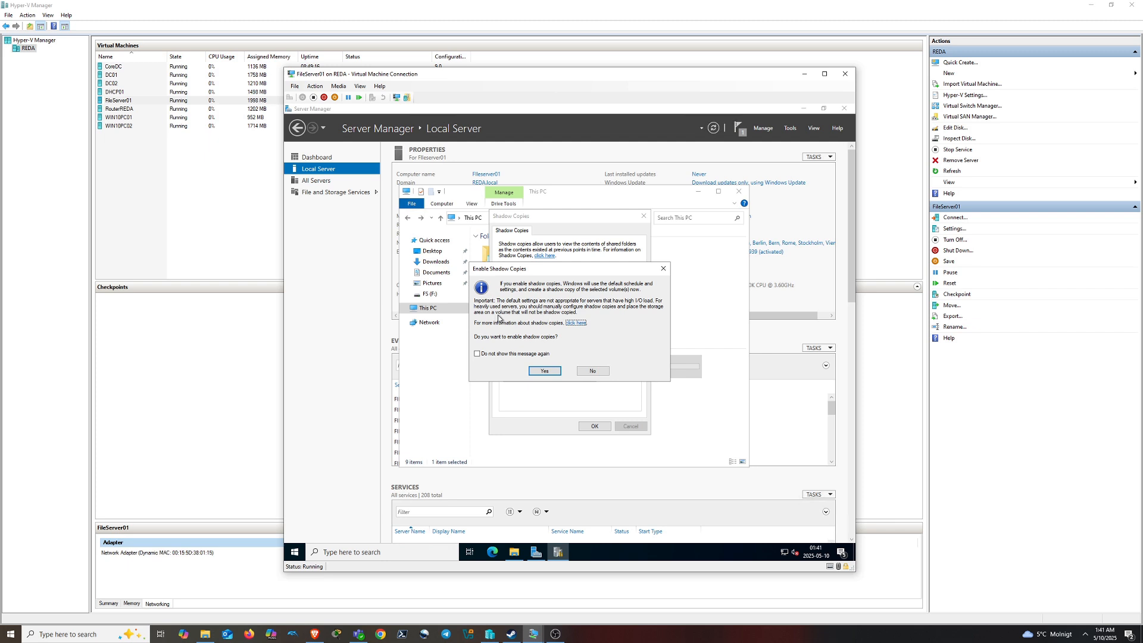
pyautogui.click(543, 370)
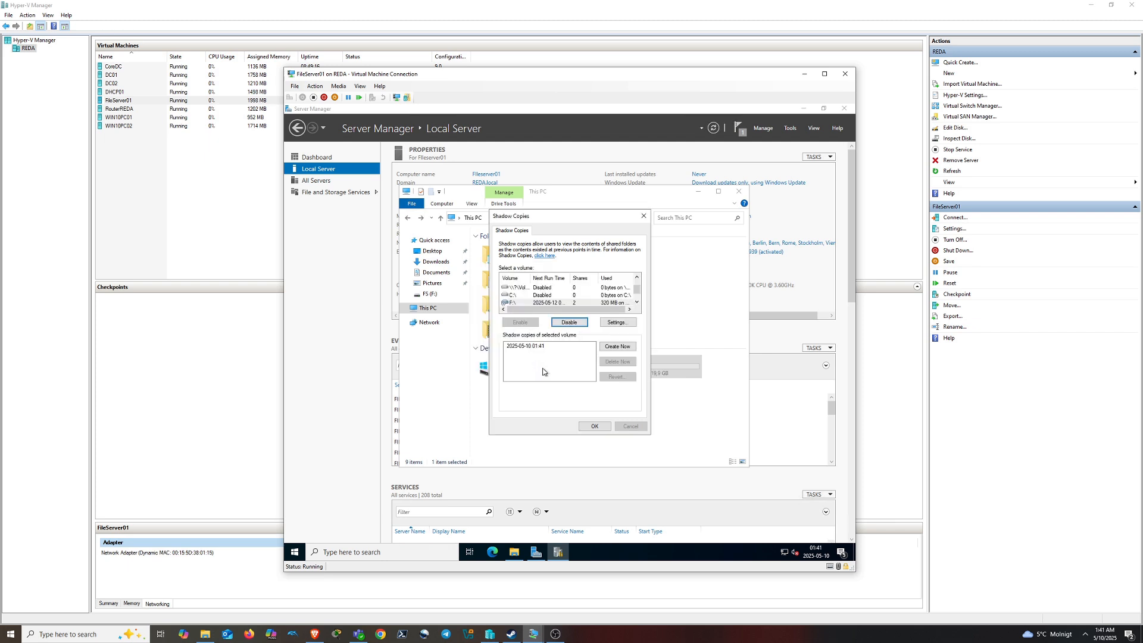
pyautogui.click(618, 347)
pyautogui.click(595, 426)
# Open FS (F:) Properties and review its 01:41 and 01:42 previous versions
pyautogui.doubleClick(626, 373)
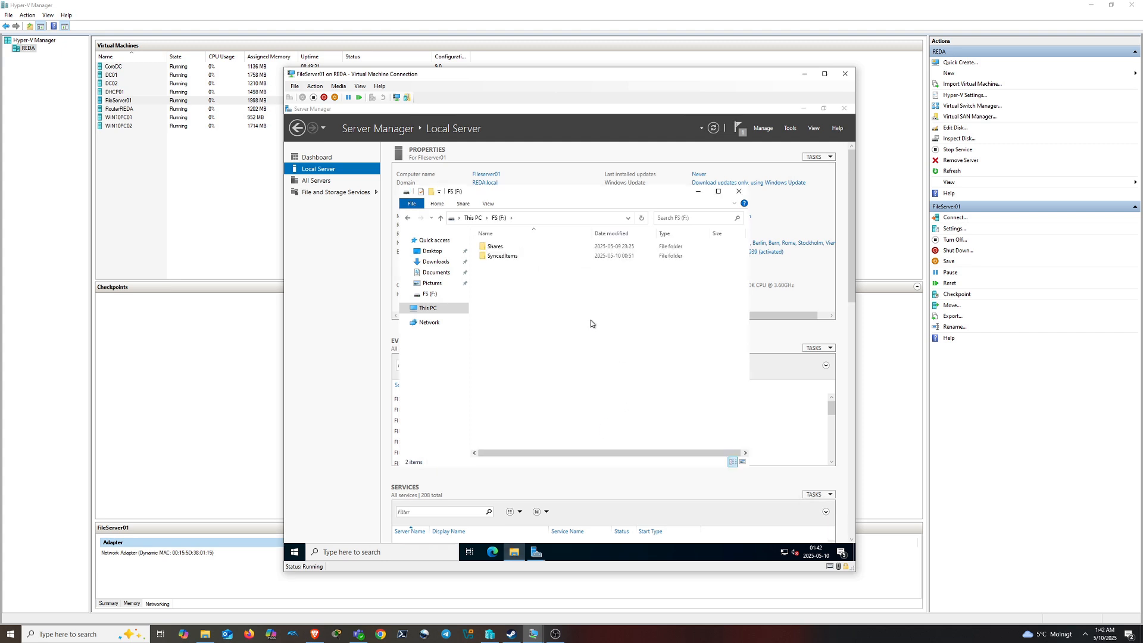
pyautogui.hotkey('alt', 'Left')
pyautogui.rightClick(634, 364)
pyautogui.click(686, 517)
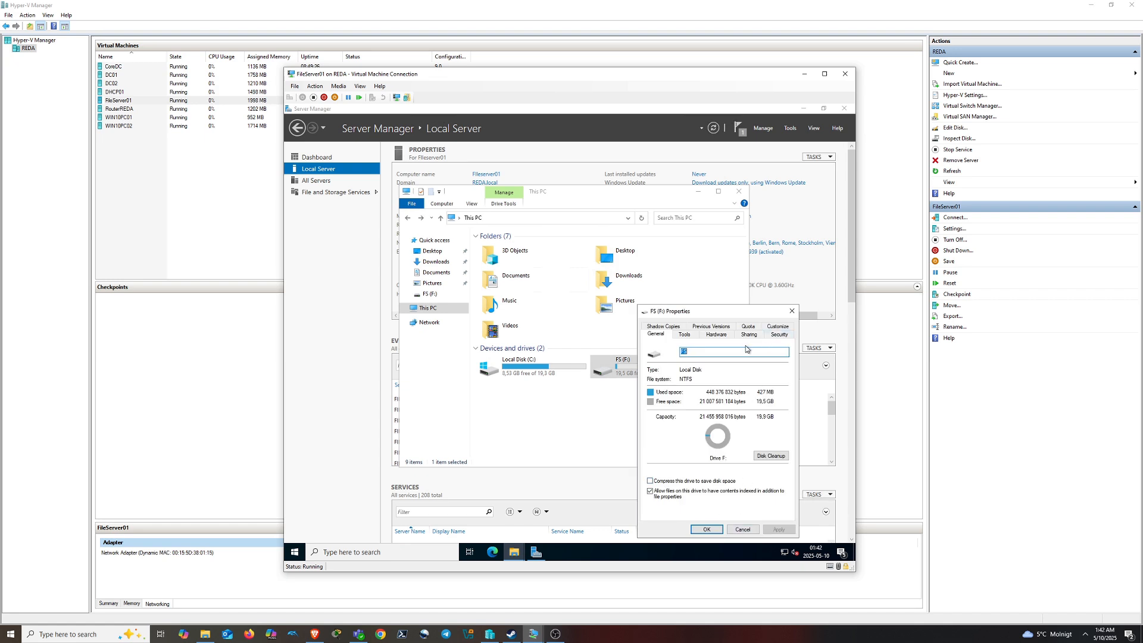
pyautogui.click(707, 327)
pyautogui.click(687, 414)
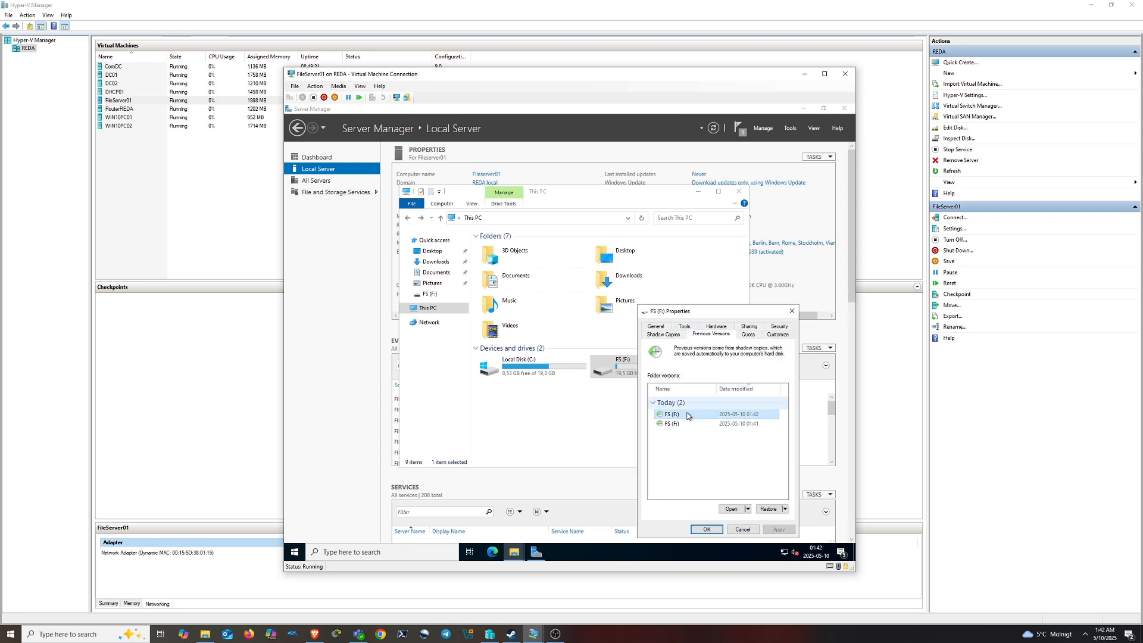
pyautogui.click(681, 423)
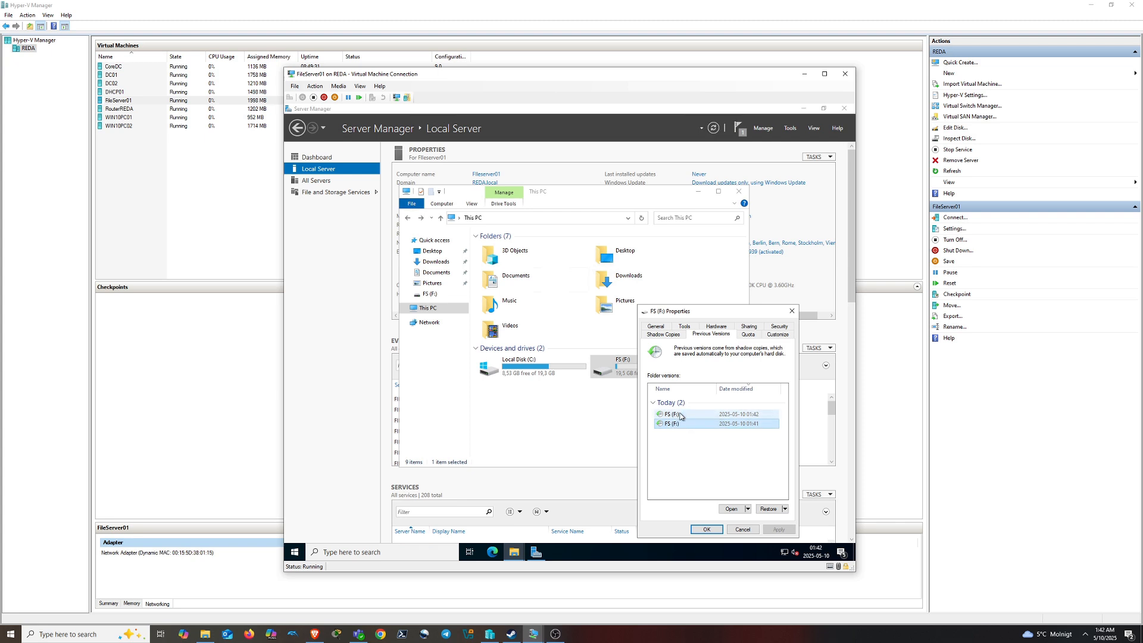
pyautogui.click(682, 415)
pyautogui.click(678, 424)
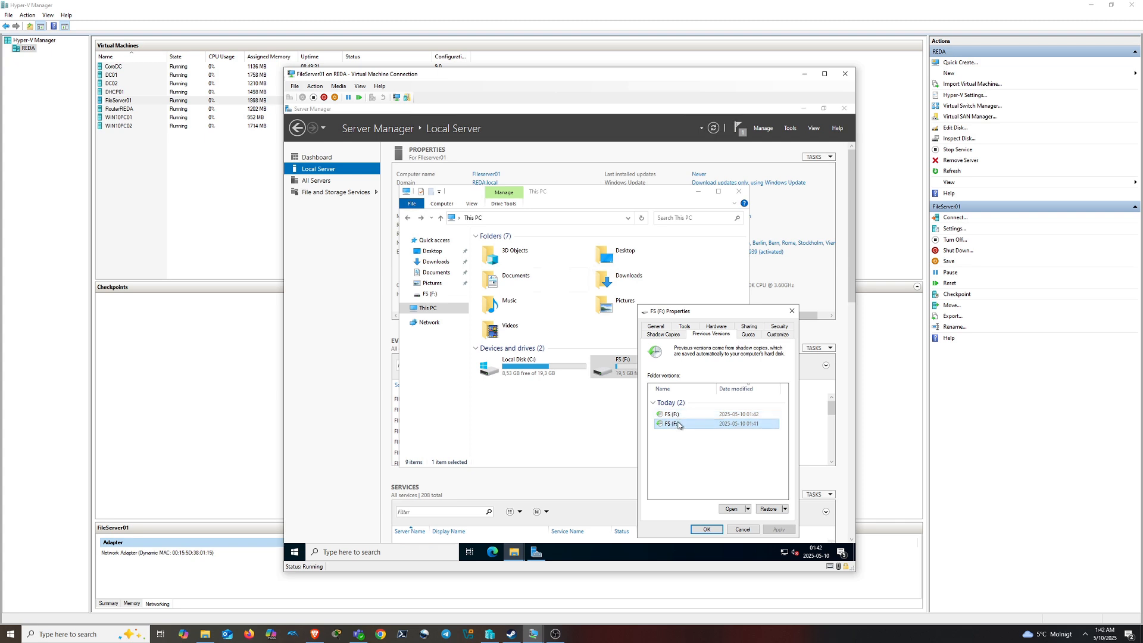
# Browse the 01:41 snapshot of F:, then check its Shadow Copies settings
pyautogui.click(729, 509)
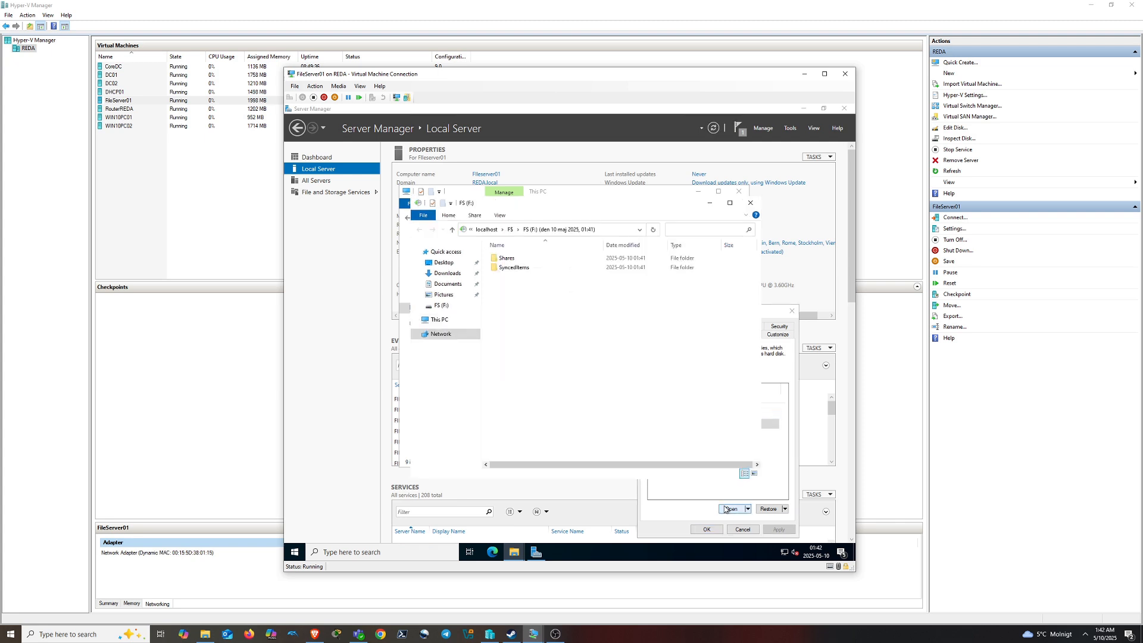
pyautogui.click(747, 203)
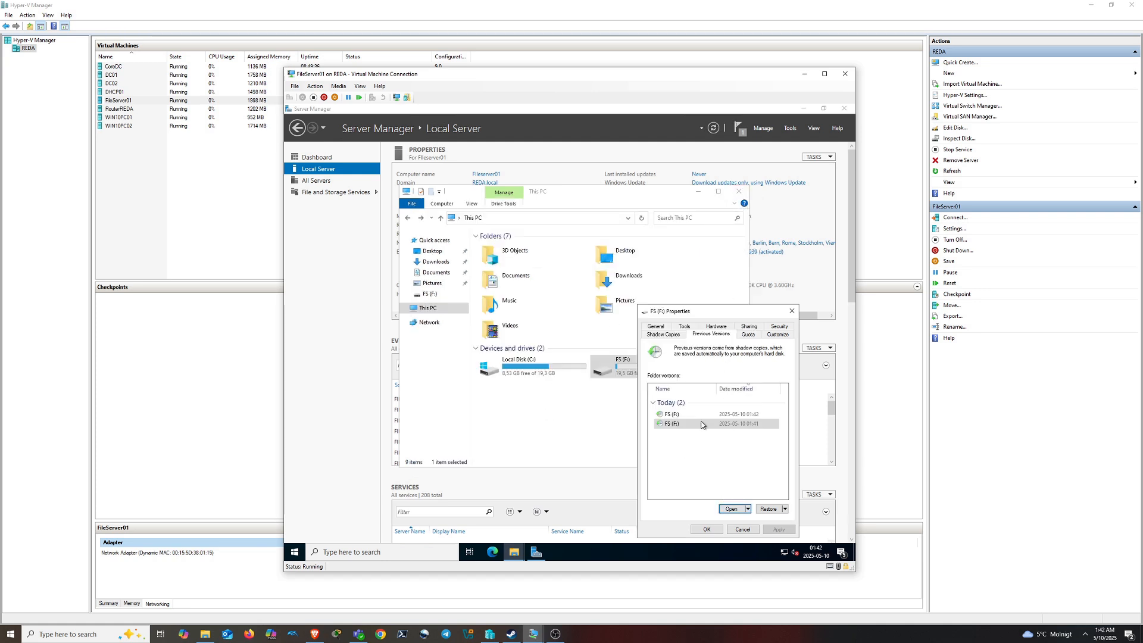
pyautogui.click(660, 423)
pyautogui.click(673, 333)
pyautogui.click(709, 335)
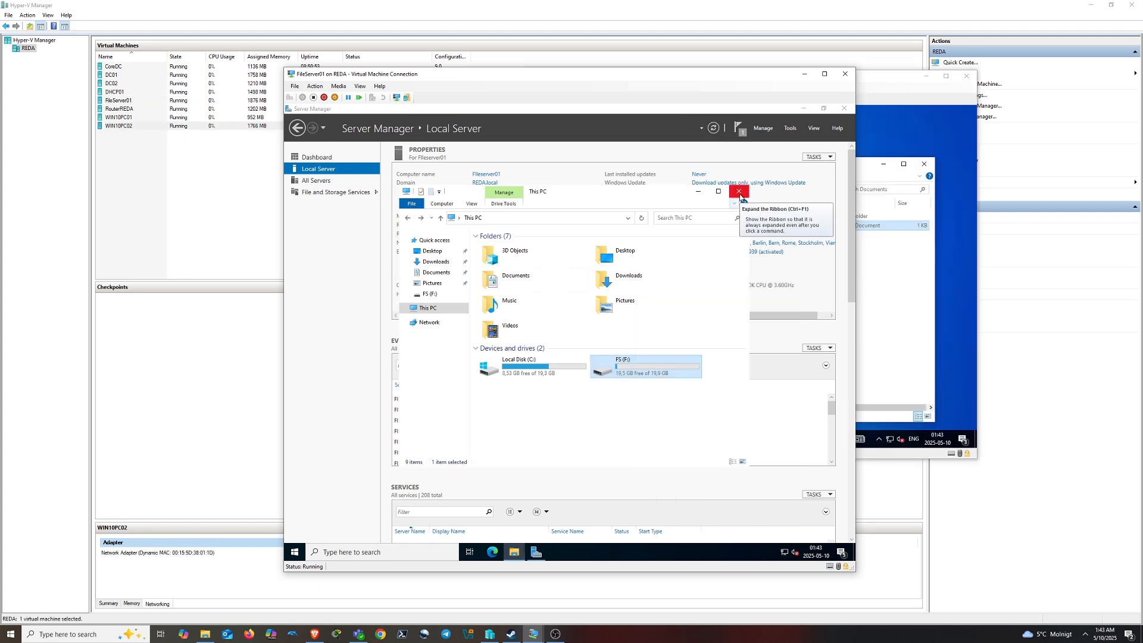
# Switch to WIN10PC02 and check the Documents folder's previous versions without changing anything
pyautogui.click(739, 191)
pyautogui.click(885, 285)
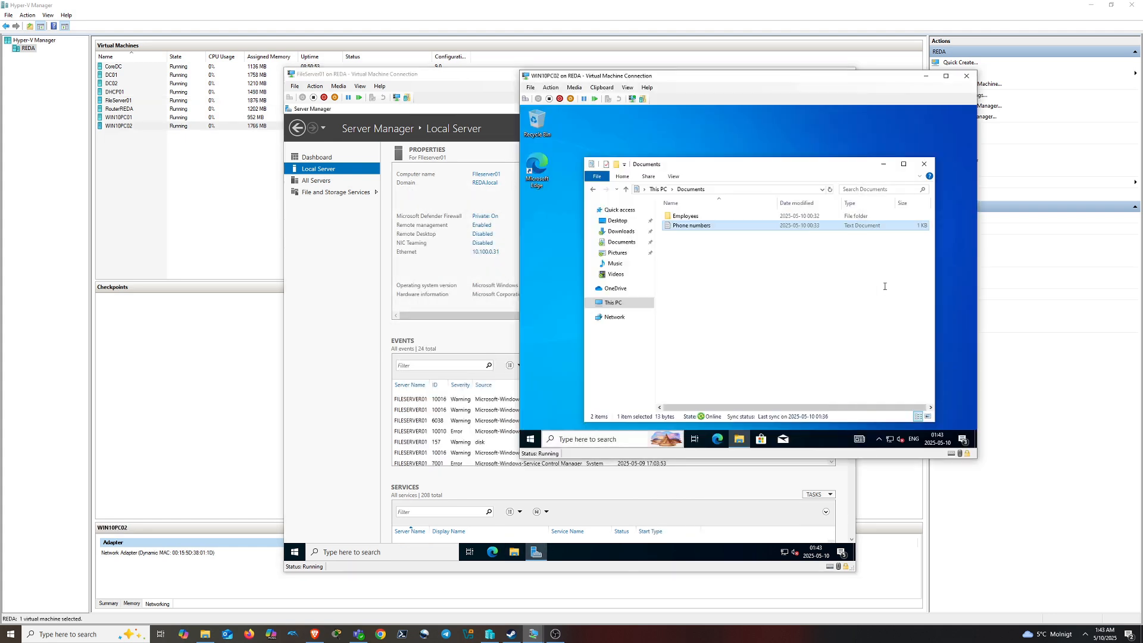
pyautogui.rightClick(693, 217)
pyautogui.click(677, 274)
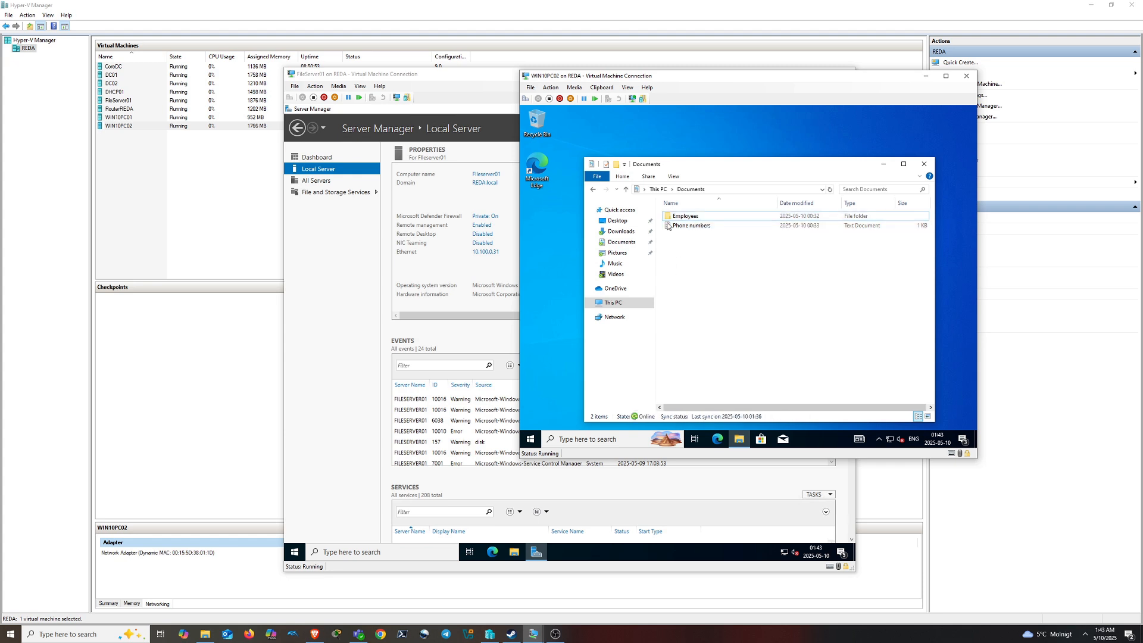
pyautogui.click(657, 189)
pyautogui.rightClick(713, 258)
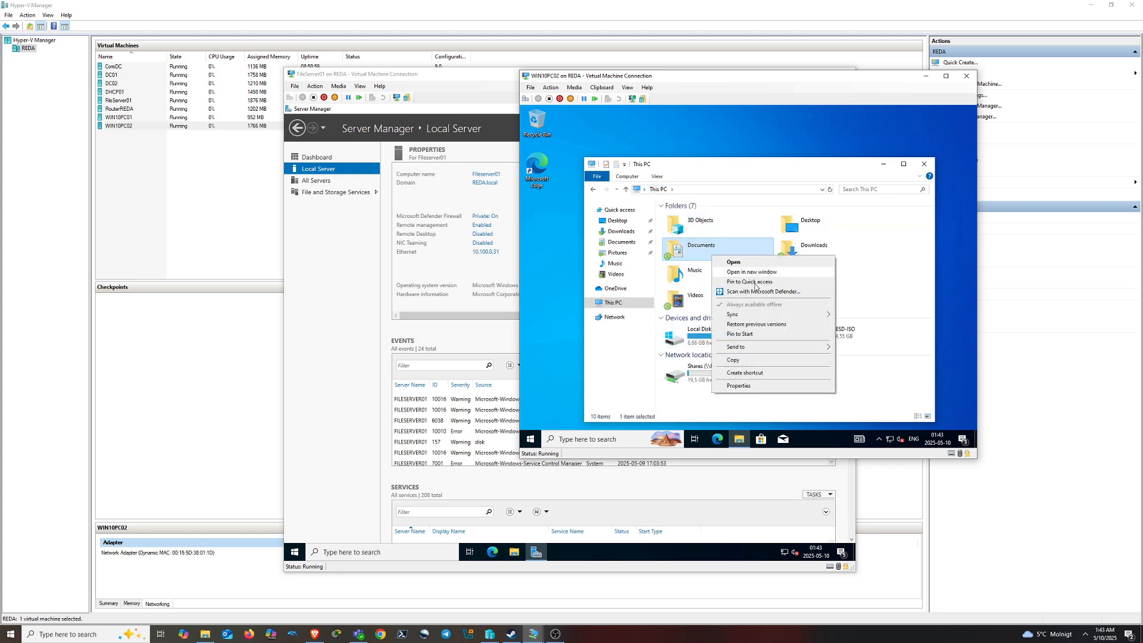
pyautogui.click(758, 324)
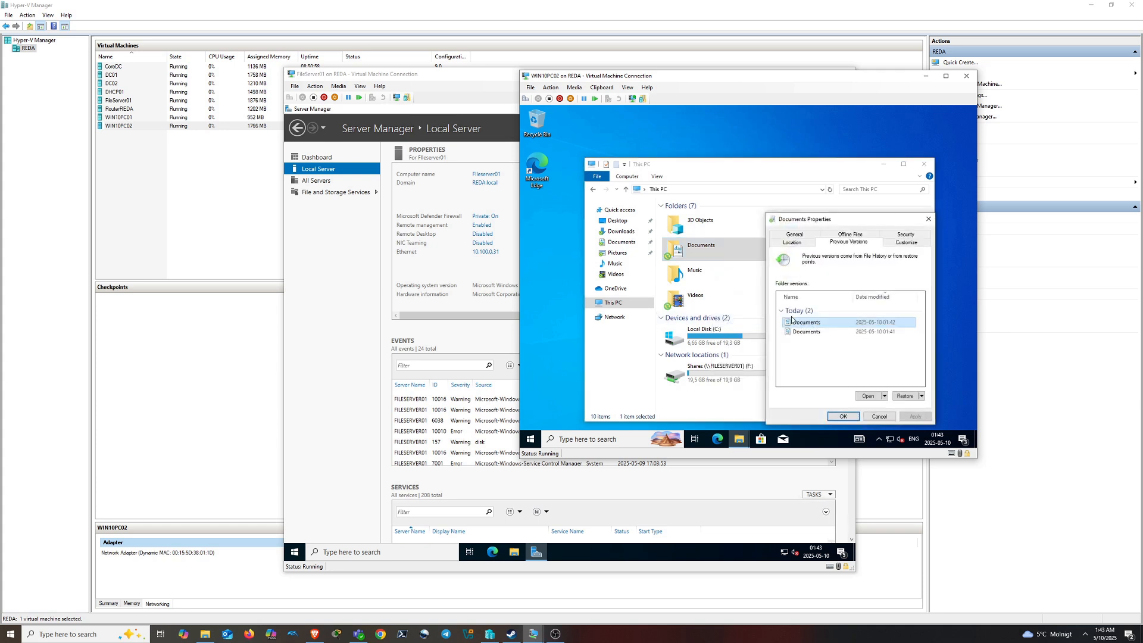
pyautogui.click(881, 417)
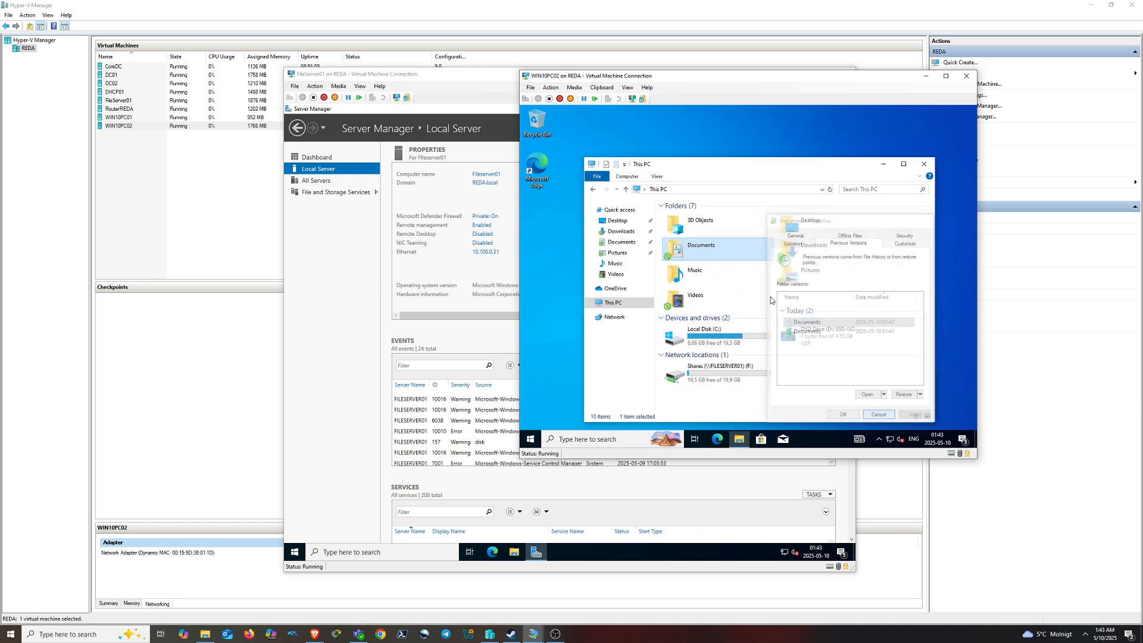
# Delete Phone numbers from Documents, permanently clear it, then return to This PC
pyautogui.doubleClick(705, 253)
pyautogui.click(703, 226)
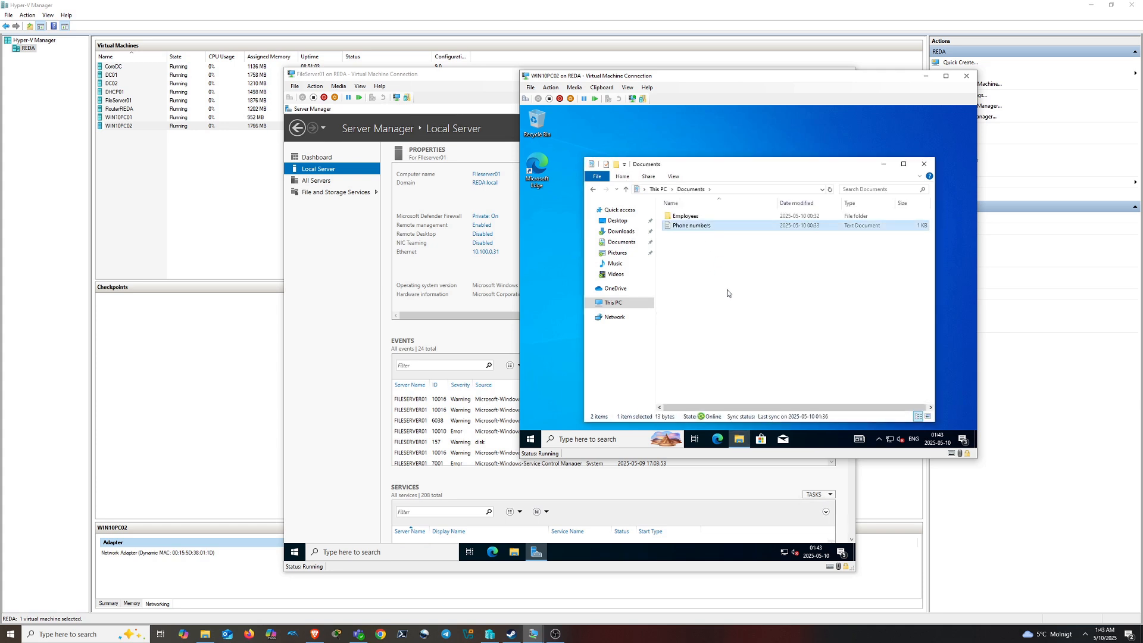
pyautogui.press('Delete')
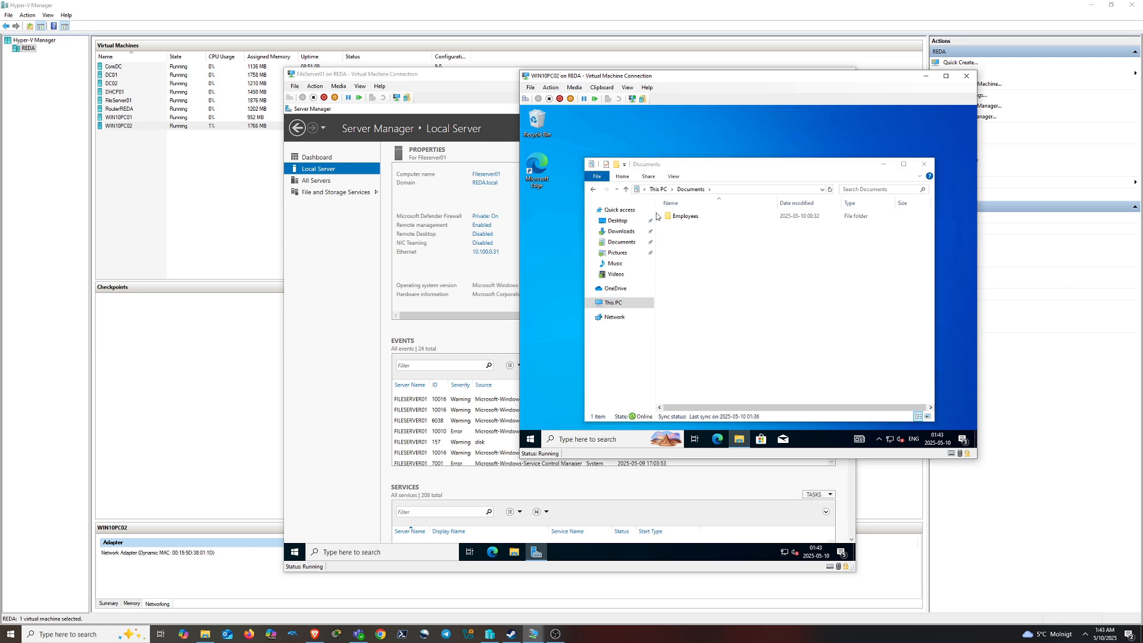
pyautogui.rightClick(535, 118)
pyautogui.click(574, 137)
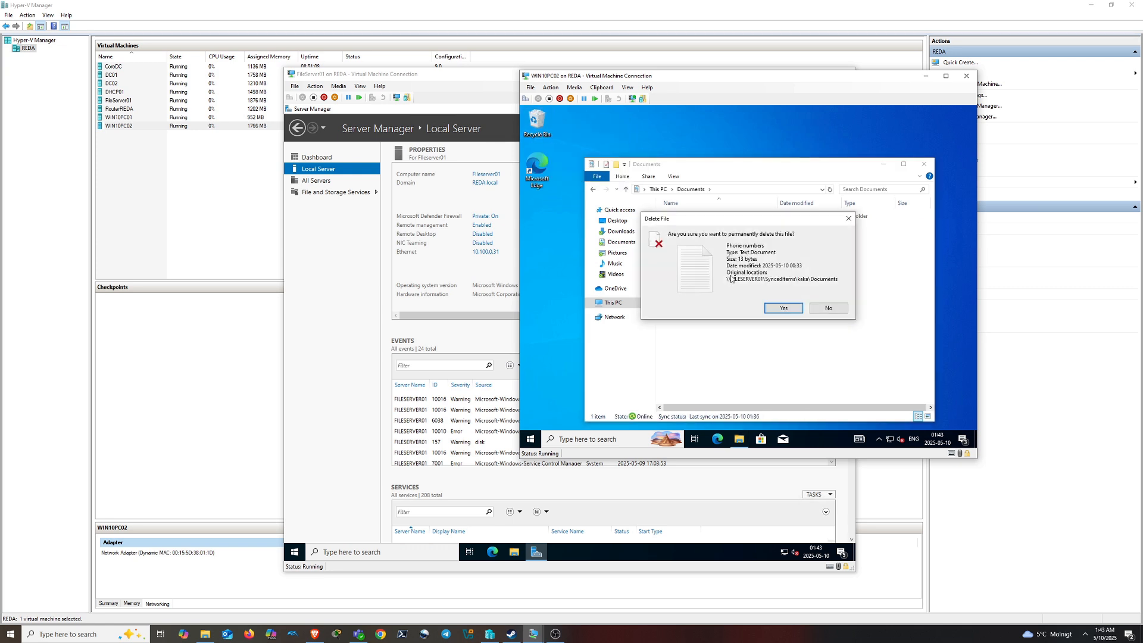
pyautogui.click(784, 308)
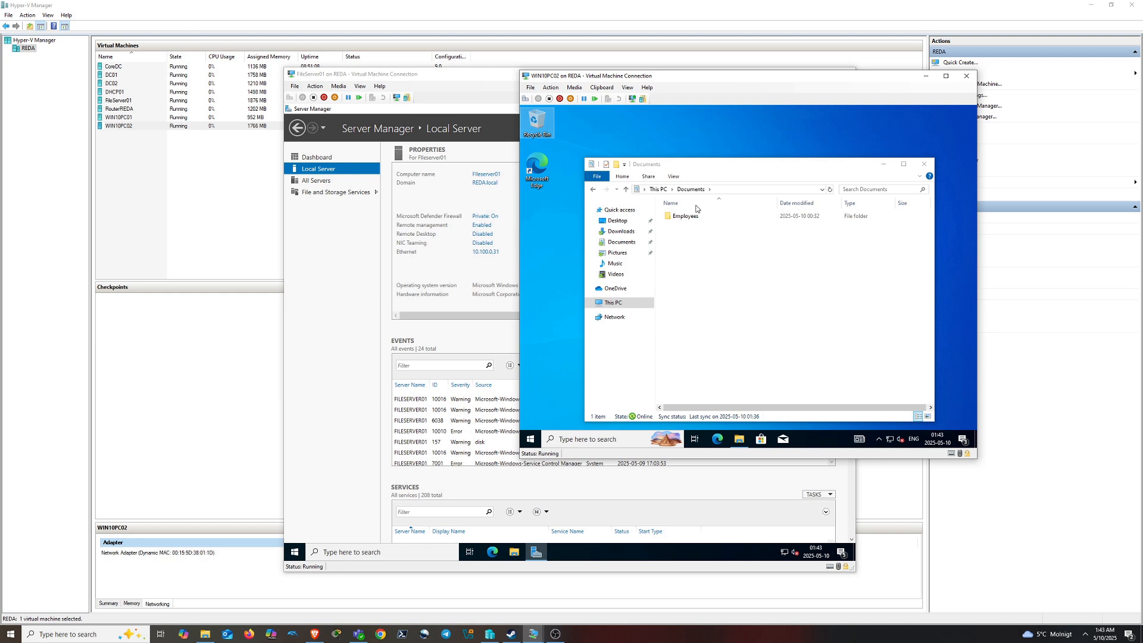
pyautogui.click(658, 188)
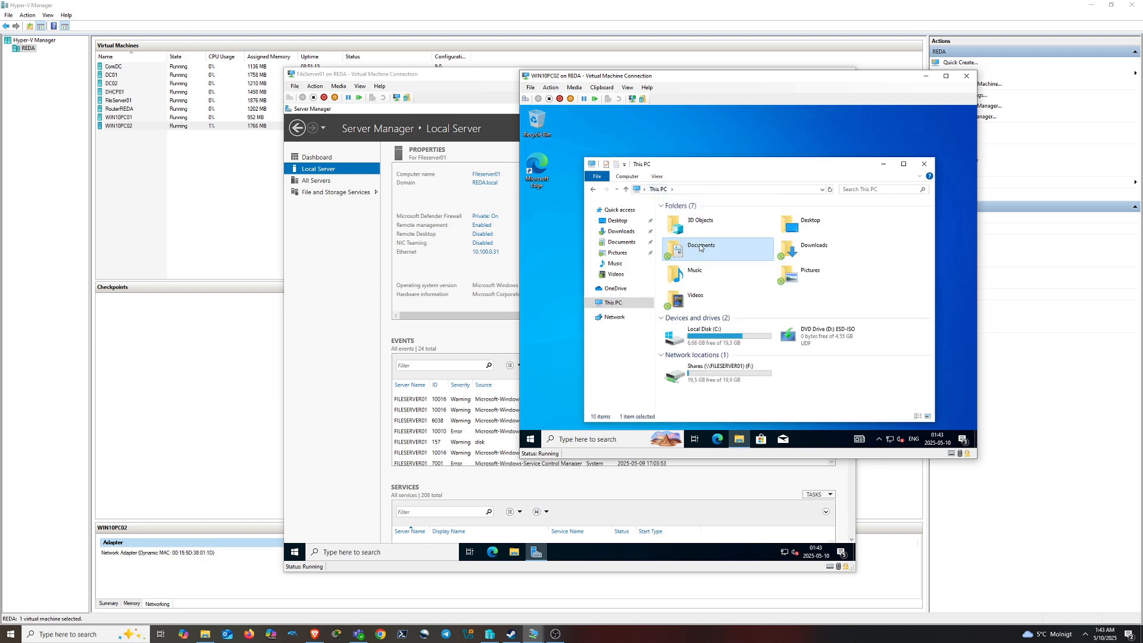
# Open the 01:41 previous version of the Documents folder
pyautogui.rightClick(700, 248)
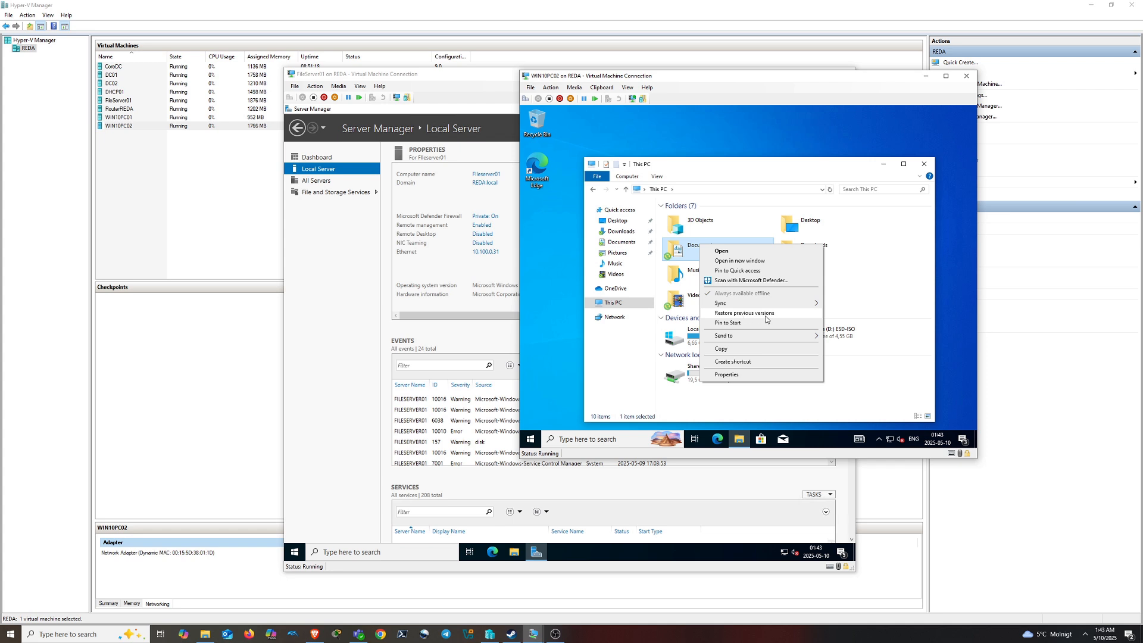
pyautogui.click(743, 313)
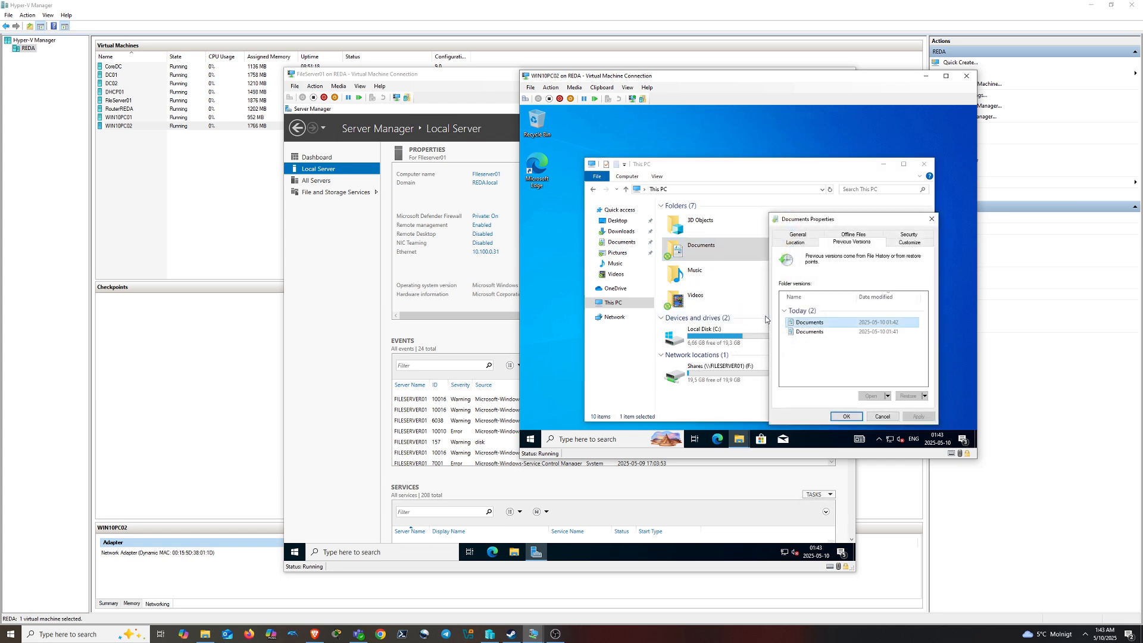
pyautogui.click(892, 335)
pyautogui.doubleClick(823, 331)
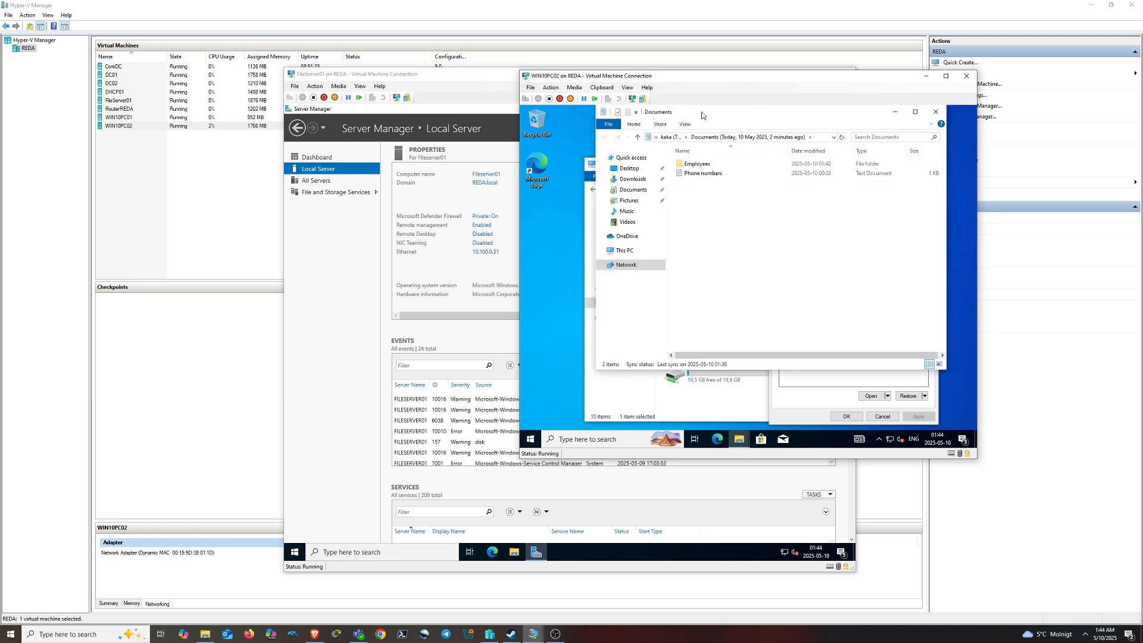
pyautogui.moveTo(701, 111); pyautogui.dragTo(780, 283)
# Copy Phone numbers from the 01:41 snapshot into the current Documents folder, then close both windows
pyautogui.doubleClick(722, 249)
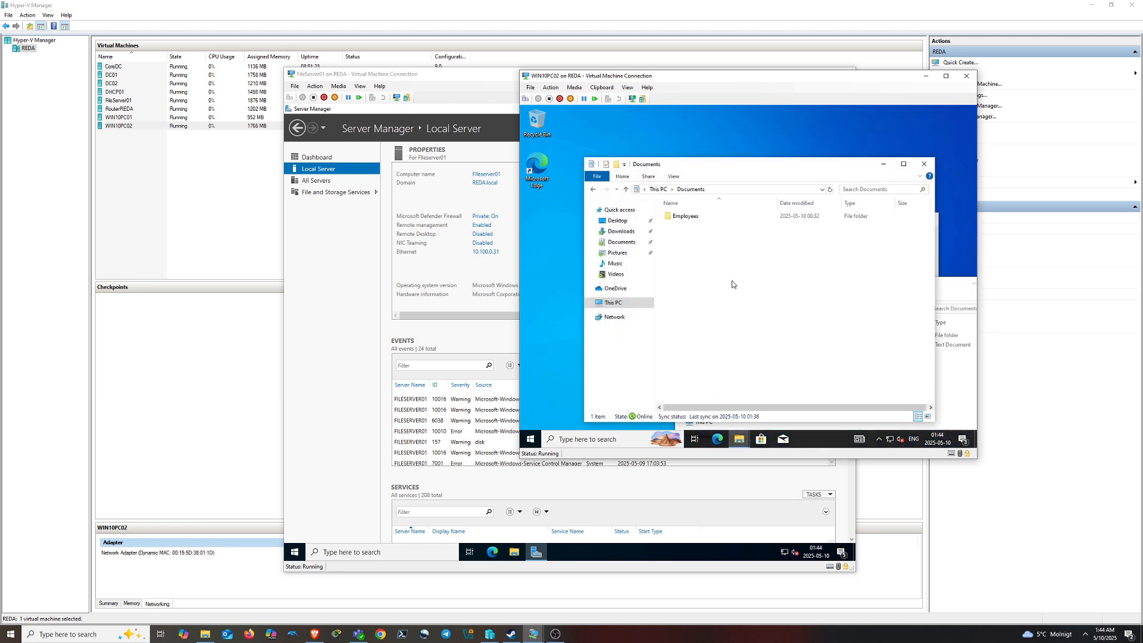
pyautogui.moveTo(840, 168); pyautogui.dragTo(781, 125)
pyautogui.click(771, 338)
pyautogui.moveTo(782, 344); pyautogui.dragTo(694, 229)
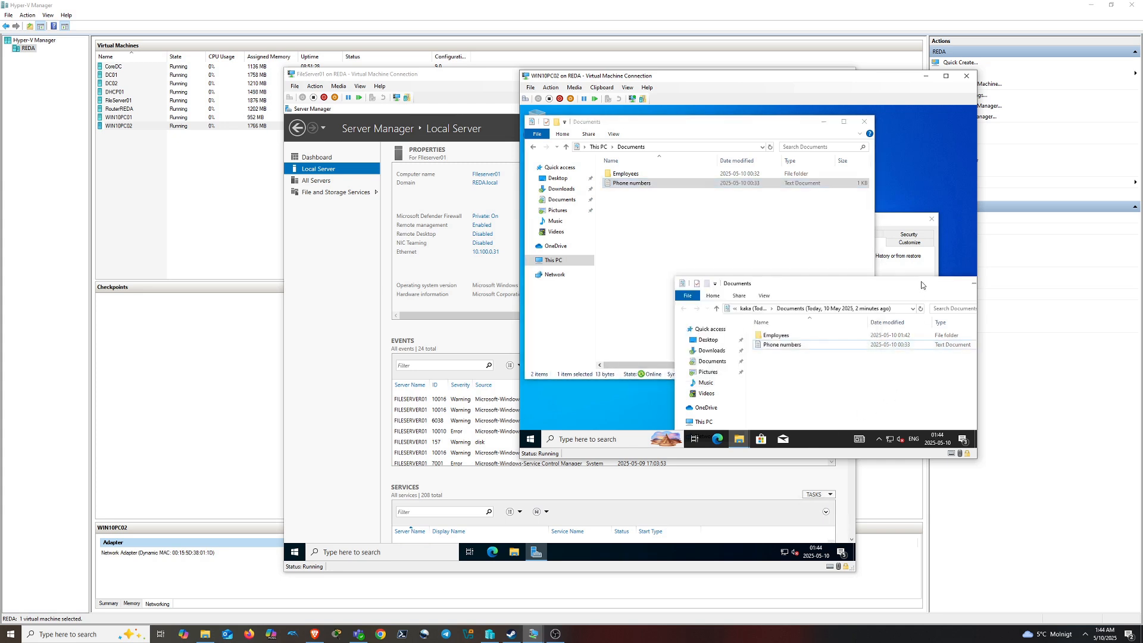
pyautogui.moveTo(922, 285); pyautogui.dragTo(806, 263)
pyautogui.click(897, 267)
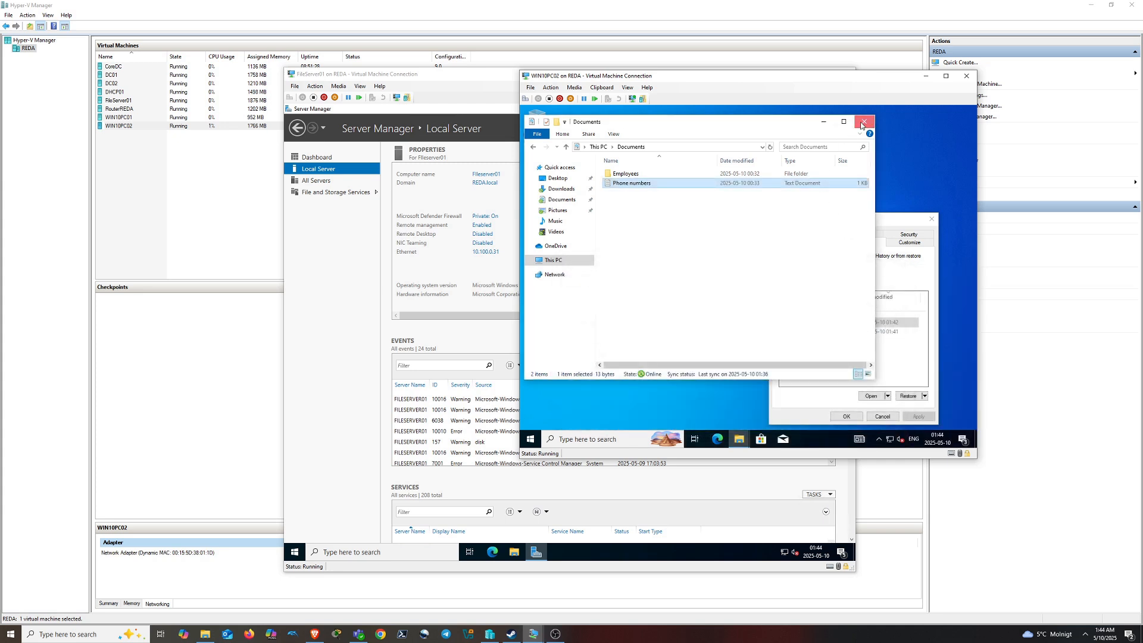
pyautogui.click(861, 123)
# Close Documents Properties with OK and shut down WIN10PC02 from the Start menu power options
pyautogui.click(845, 416)
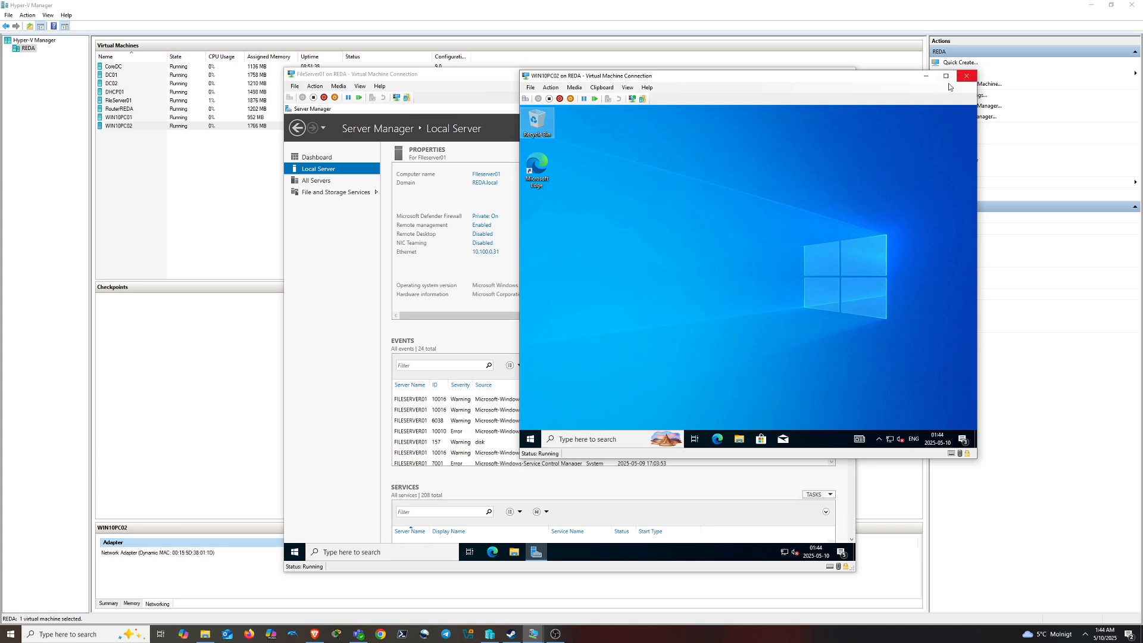
pyautogui.click(530, 439)
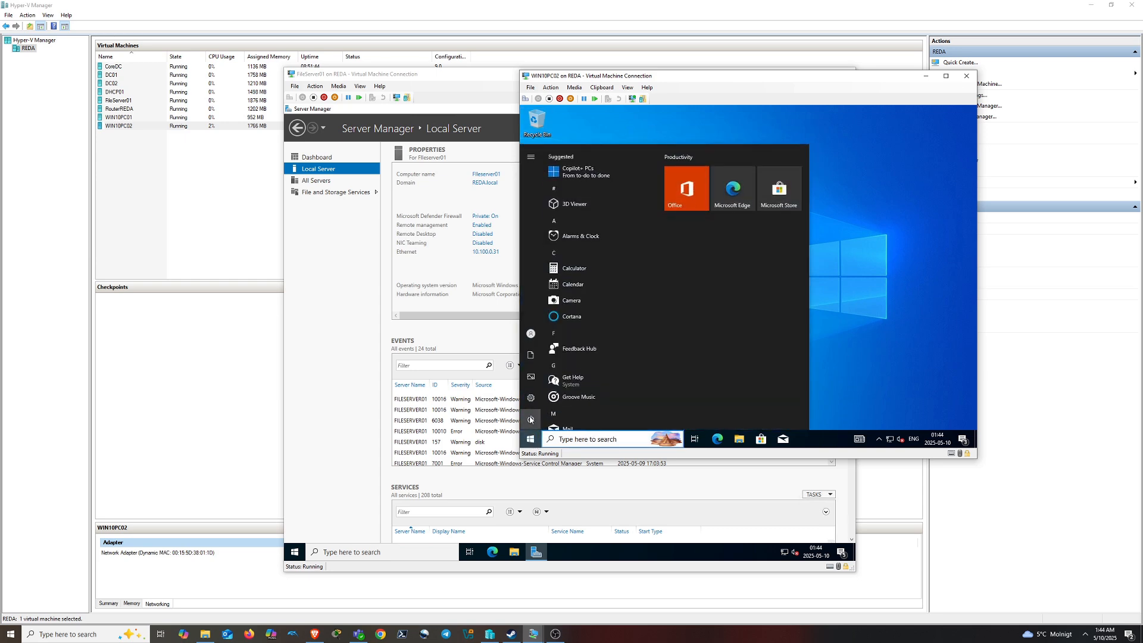
pyautogui.click(530, 420)
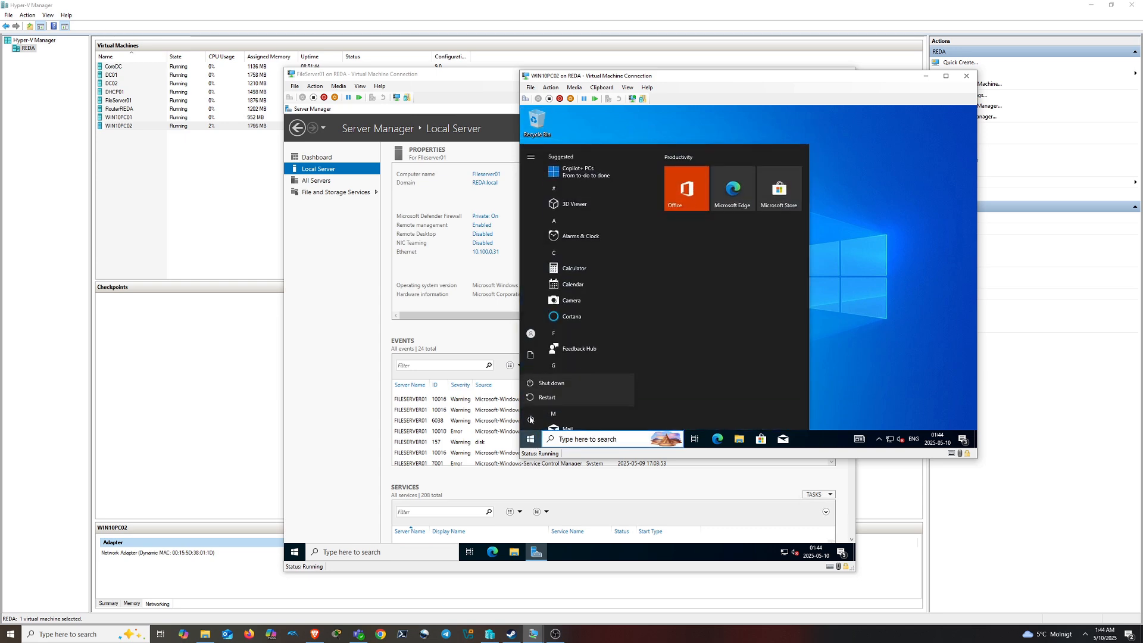
pyautogui.click(556, 385)
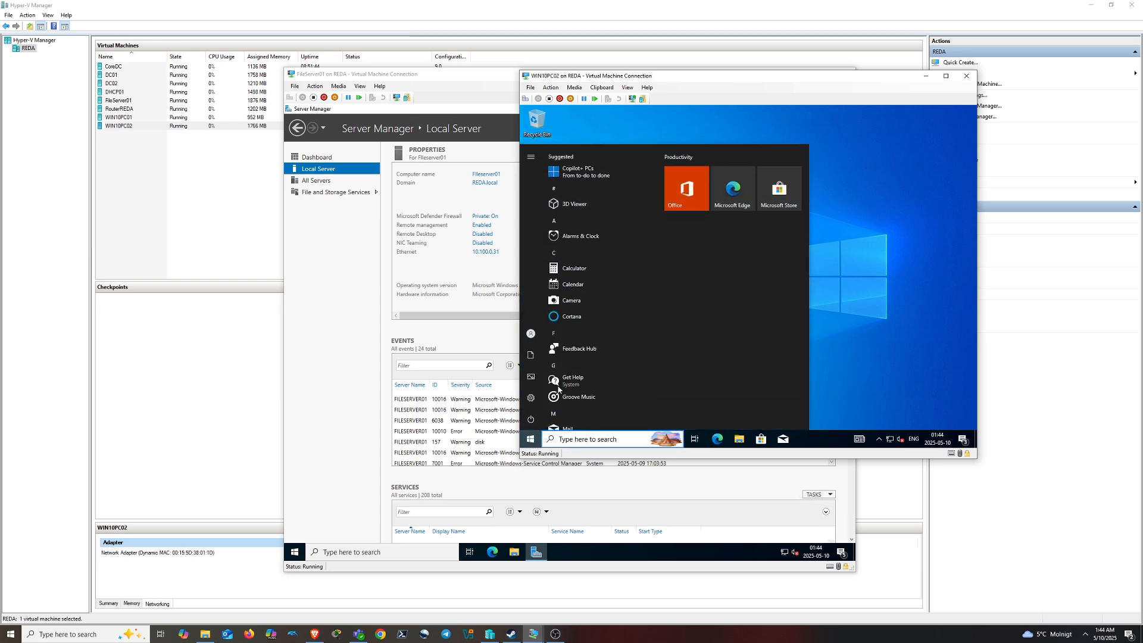